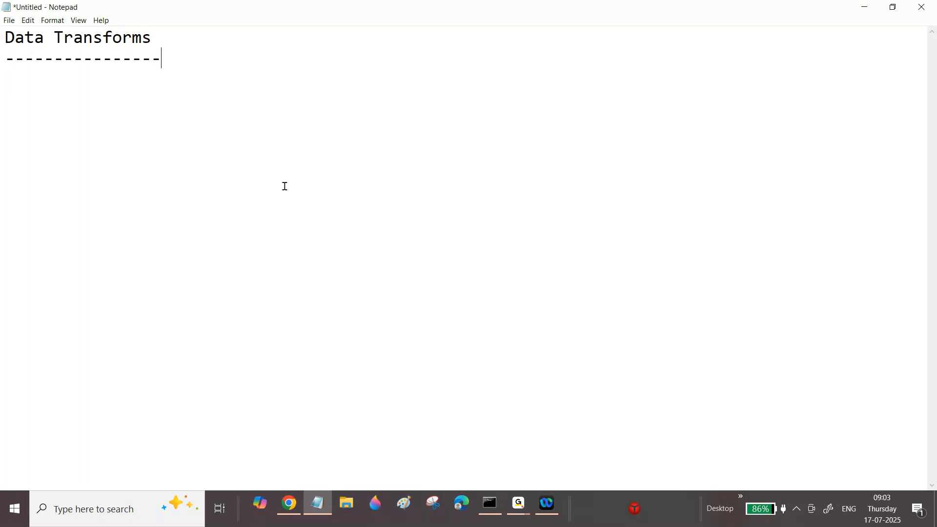
Paste the copied Data Transforms exercise notes below the heading underline.
key("ctrl+v")
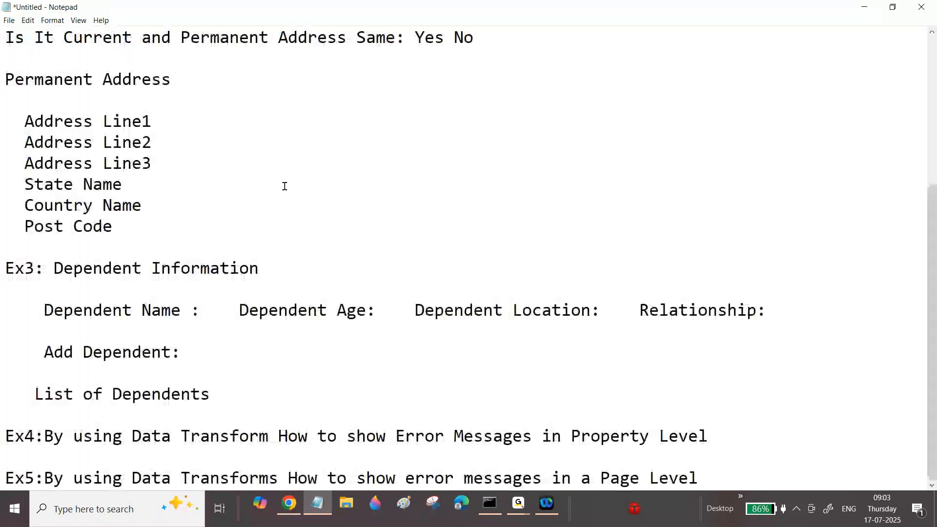
left_click_drag(932, 264, 931, 110)
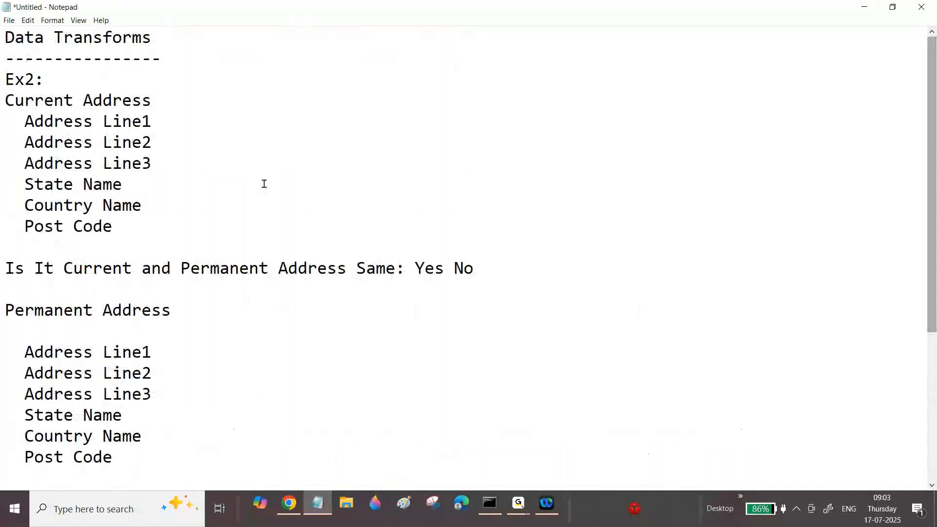
Examine the Ex2 notes covering the current address fields and the question whether current and permanent addresses are the same.
left_click_drag(5, 100, 148, 101)
left_click_drag(13, 121, 131, 205)
left_click_drag(3, 268, 146, 269)
left_click_drag(272, 255, 423, 267)
left_click(443, 267)
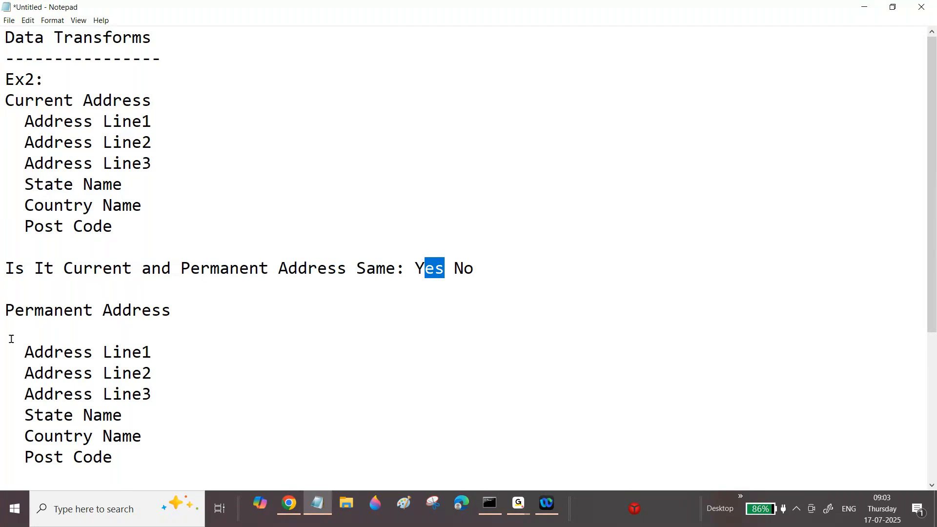
left_click(93, 184)
mouse_move(928, 211)
left_mouse_down()
mouse_move(933, 363)
mouse_move(930, 198)
left_mouse_up()
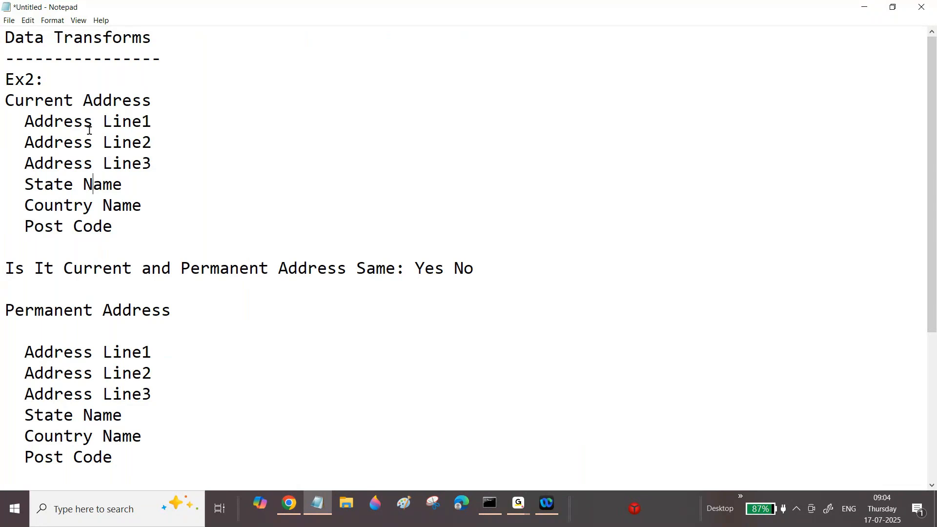
left_click_drag(25, 120, 120, 224)
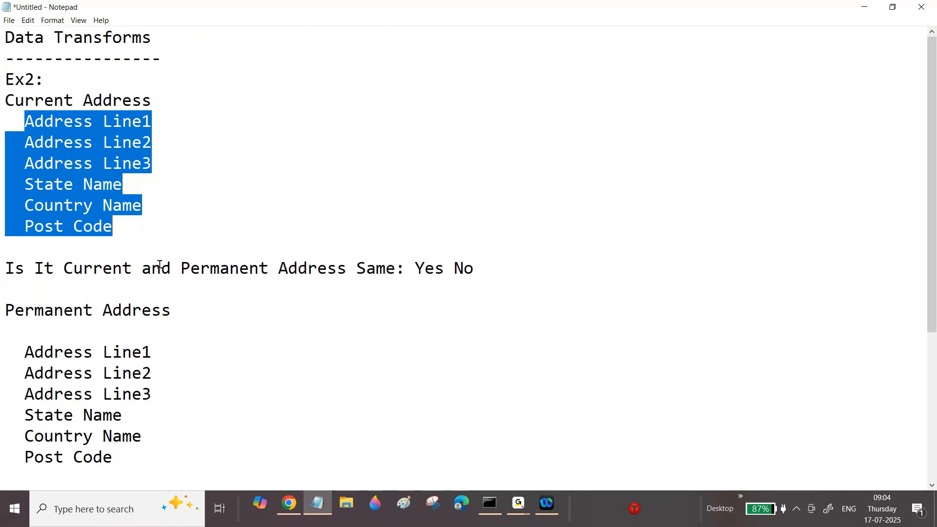
Switch to Chrome, open the bookmarked PEGA 8 page and log in with the account's user name and password.
left_click(295, 510)
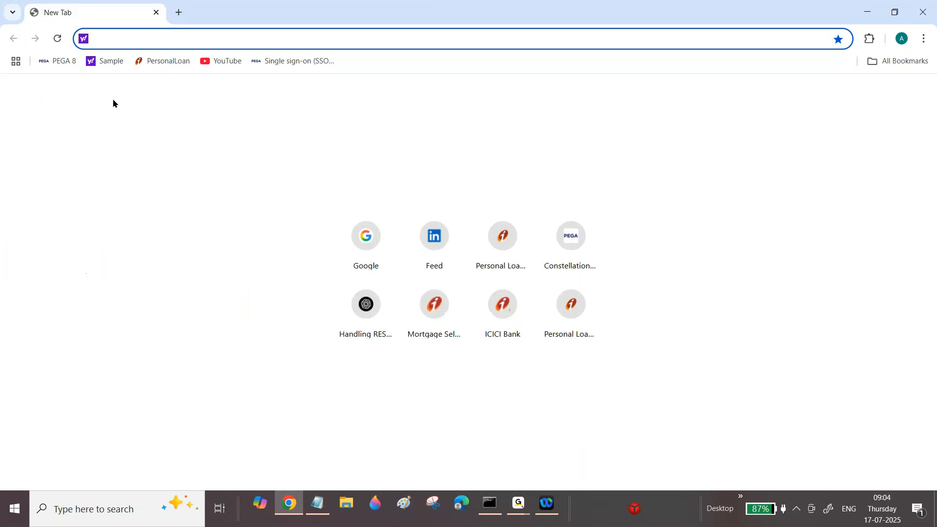
left_click(58, 64)
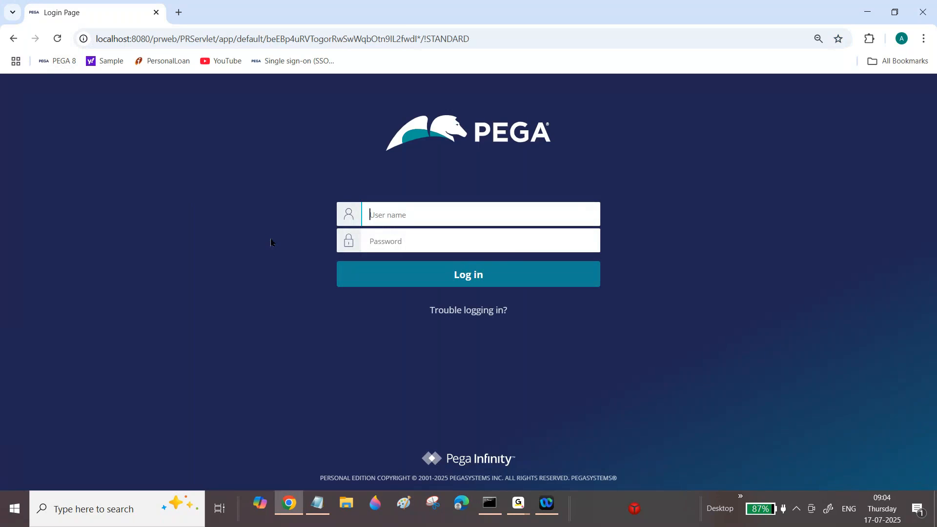
type("narasimha")
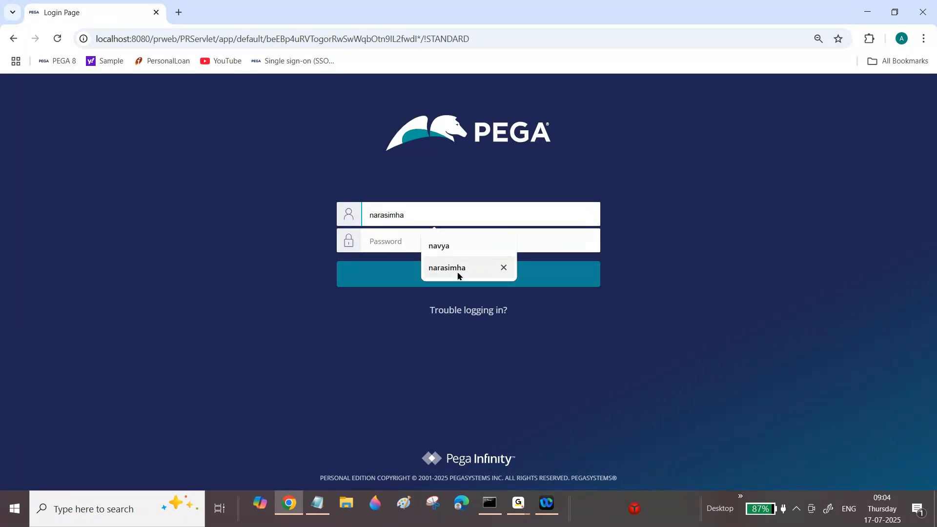
left_click(461, 268)
key("Tab")
type("••••")
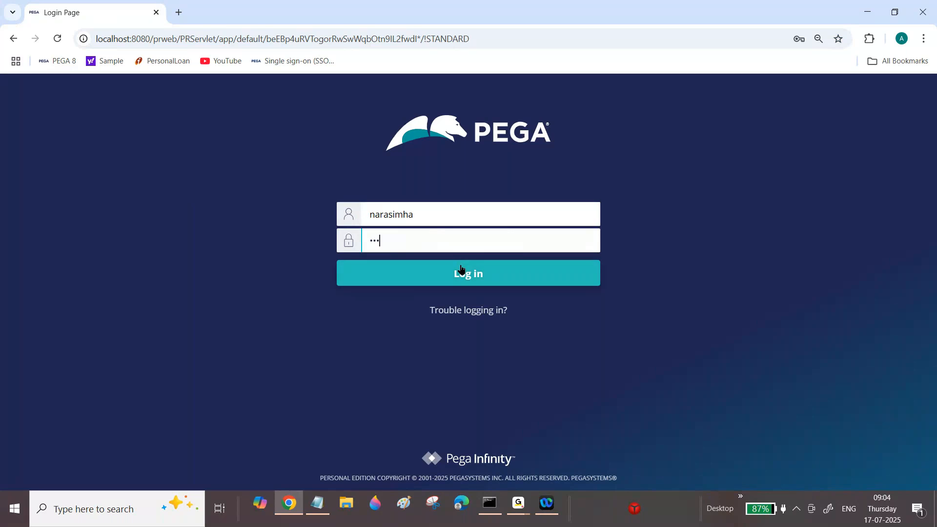
left_click(461, 272)
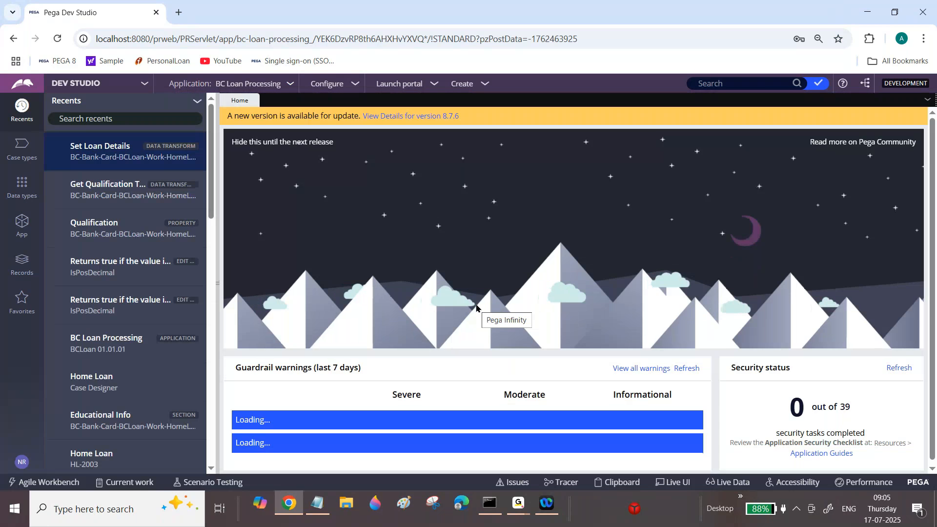
Start a new data type with the label Address.
left_click(22, 190)
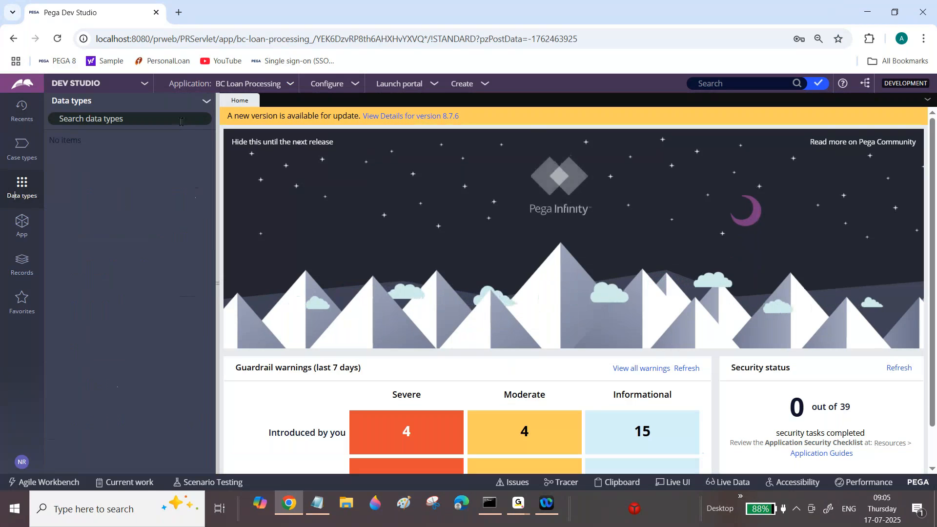
left_click(204, 101)
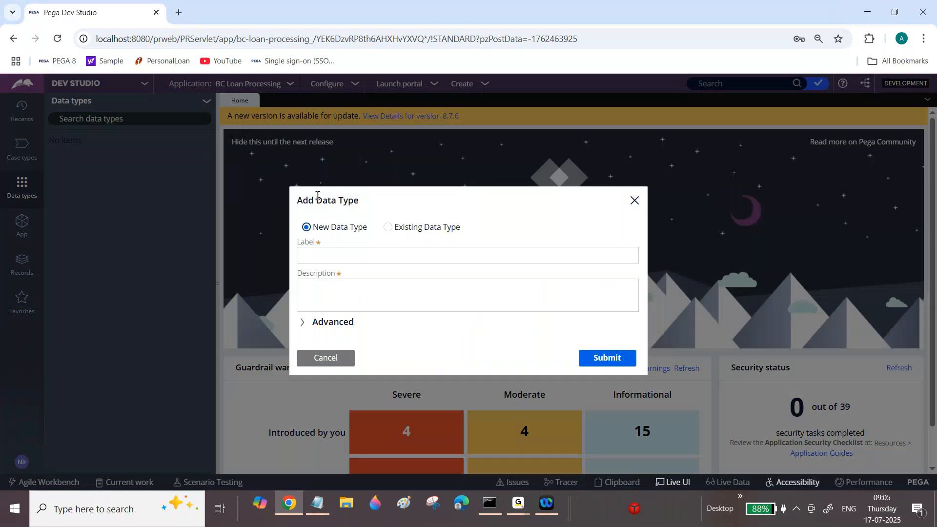
left_click(341, 254)
type("Address")
key("Tab")
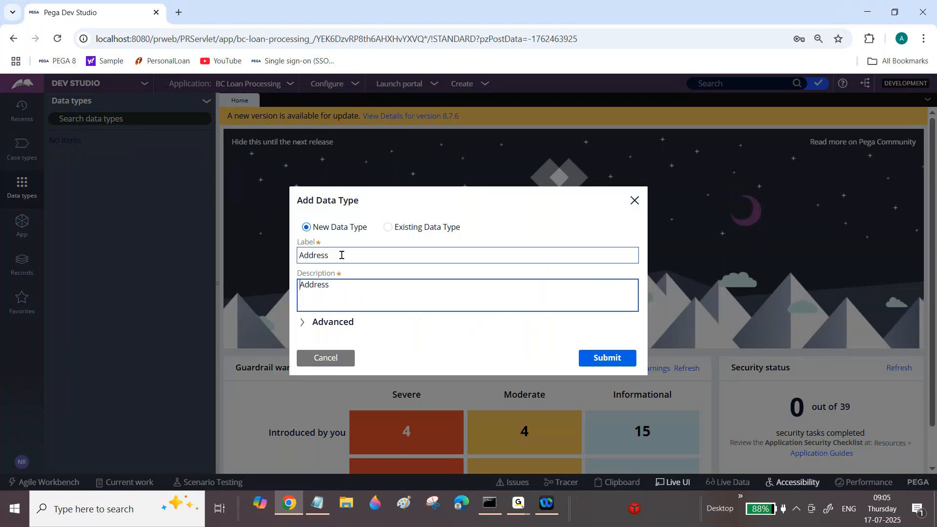
Set the new data type's parent class to BC-Data and its ruleset to BC, and submit it.
left_click(314, 321)
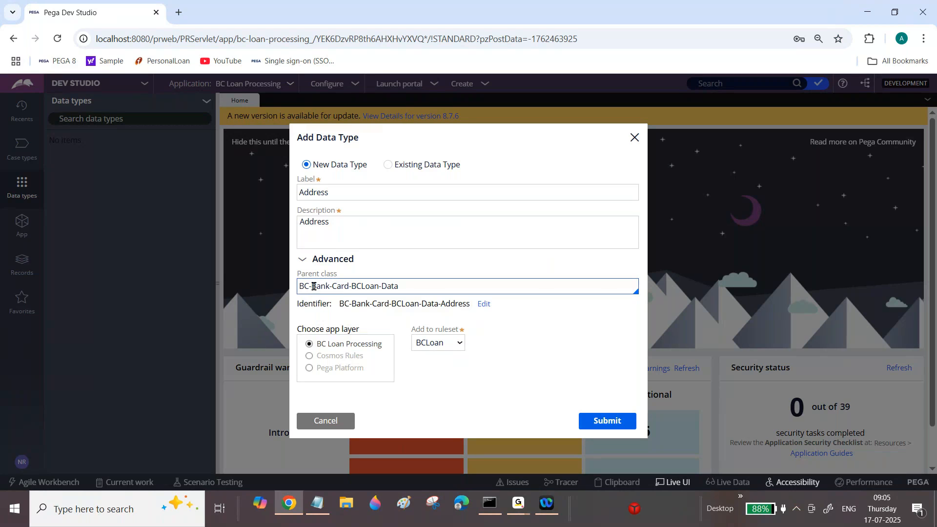
left_click_drag(312, 287, 381, 287)
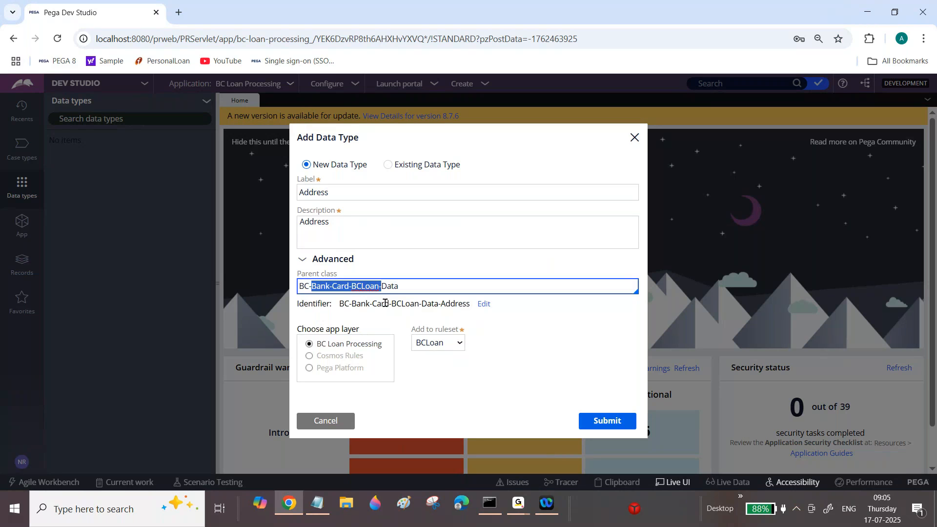
key("BackSpace")
left_click(494, 168)
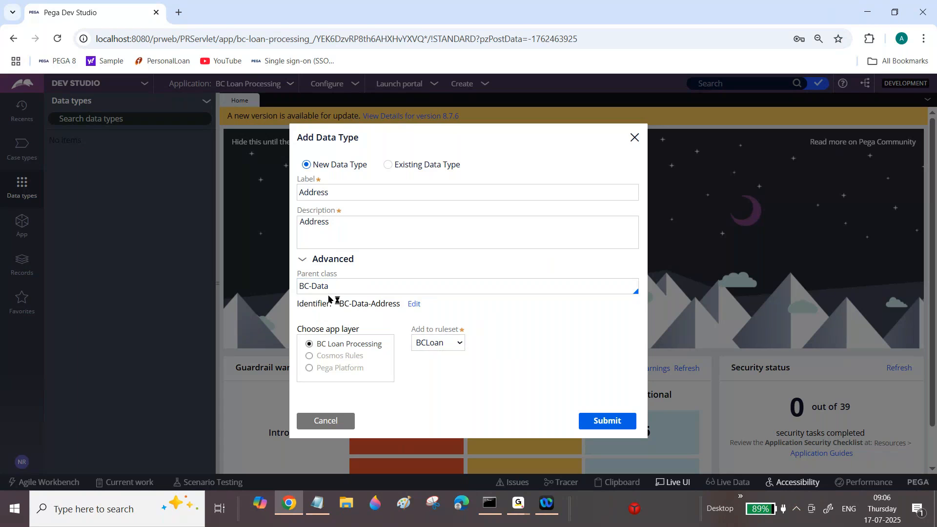
left_click(431, 344)
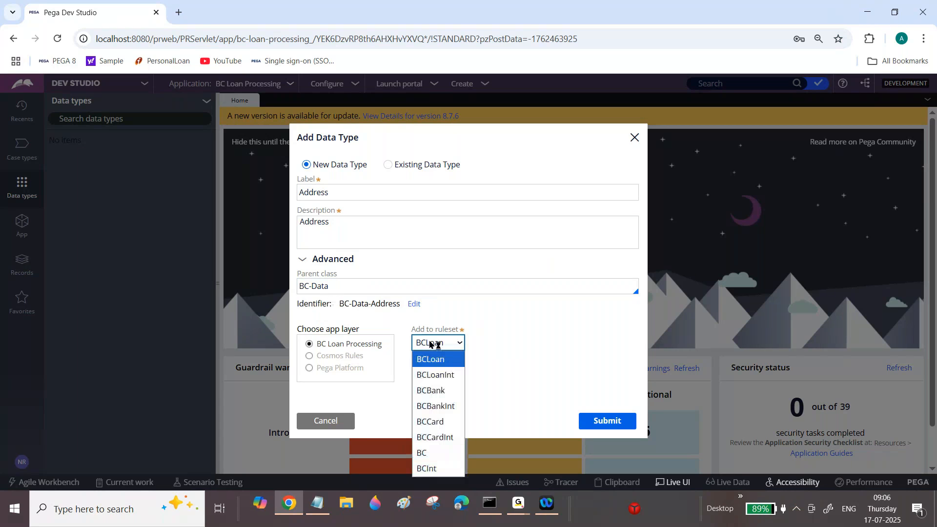
left_click(423, 453)
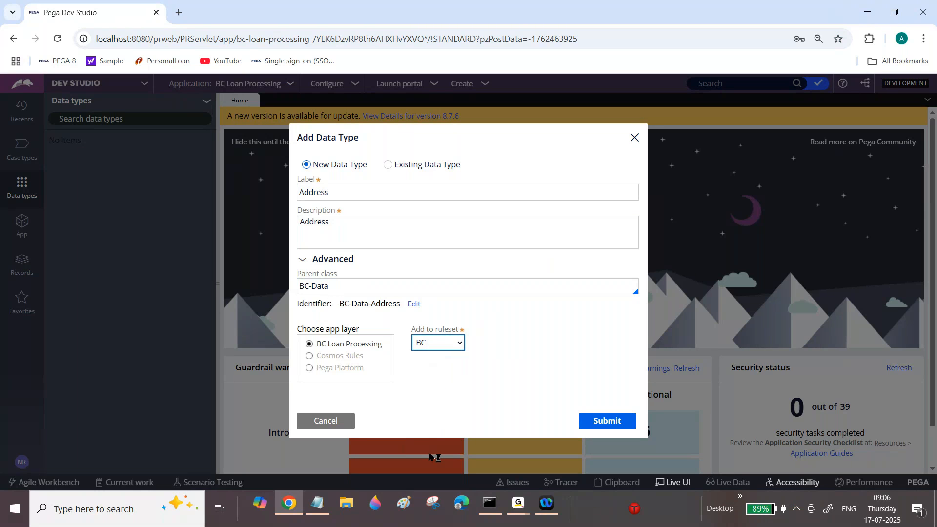
double_click(379, 304)
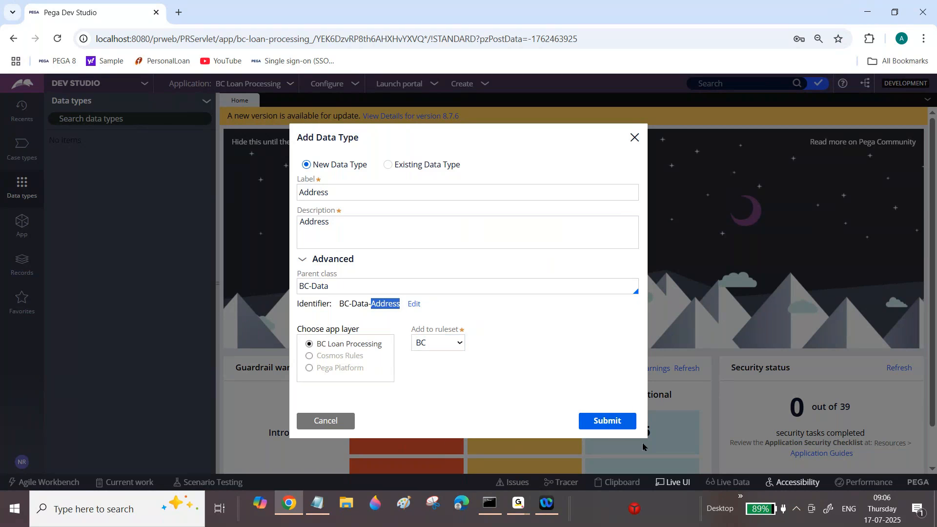
left_click(615, 423)
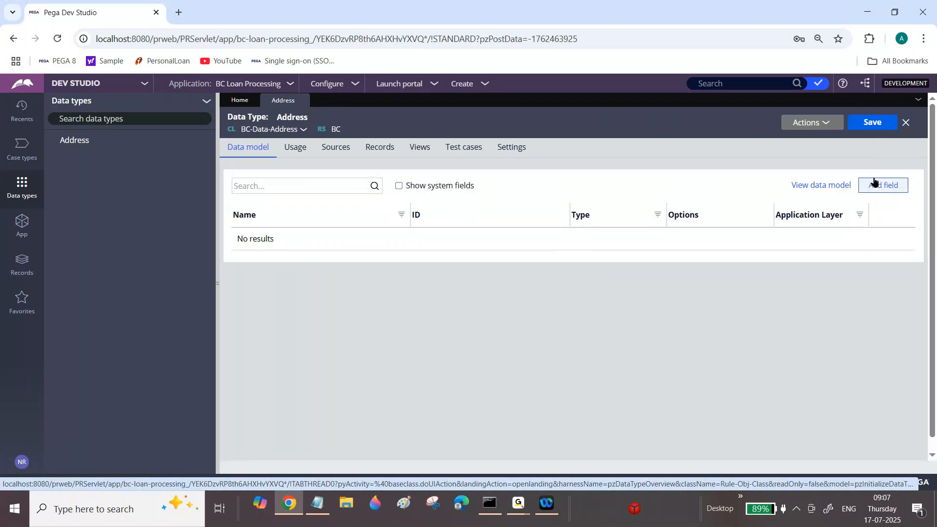
Add a single-line text field named Address Line1 to the Address data model.
left_click(875, 188)
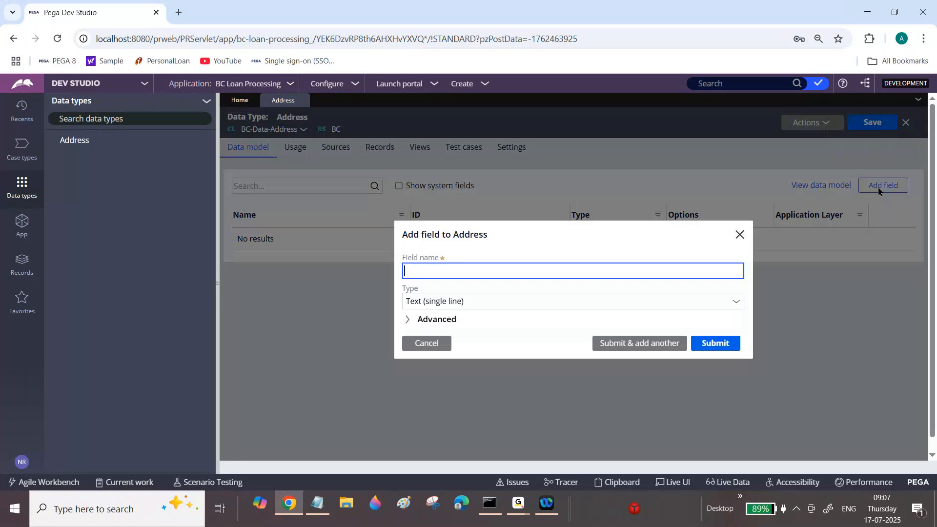
type("Address Line1")
left_click(613, 345)
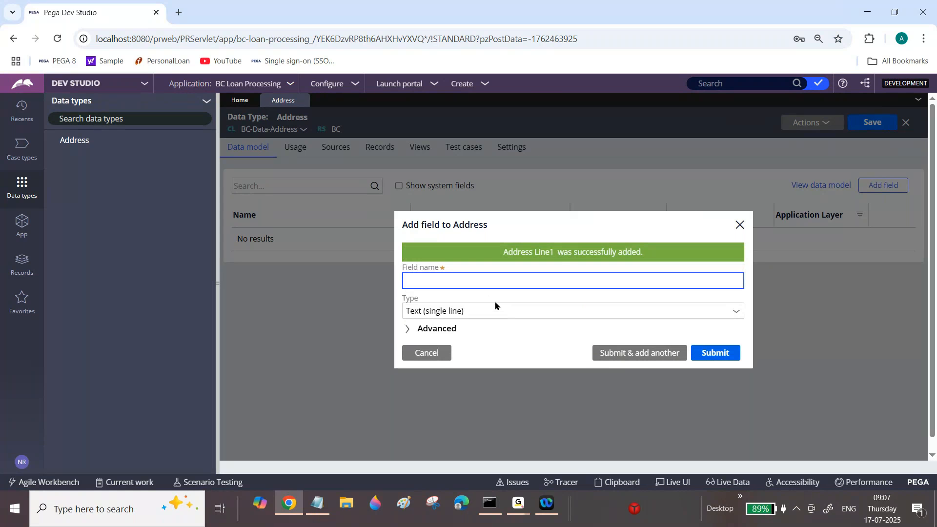
Add the field Address Line2 to the Address data type, keeping the type Text (single line).
type("Address Line2")
left_click(735, 312)
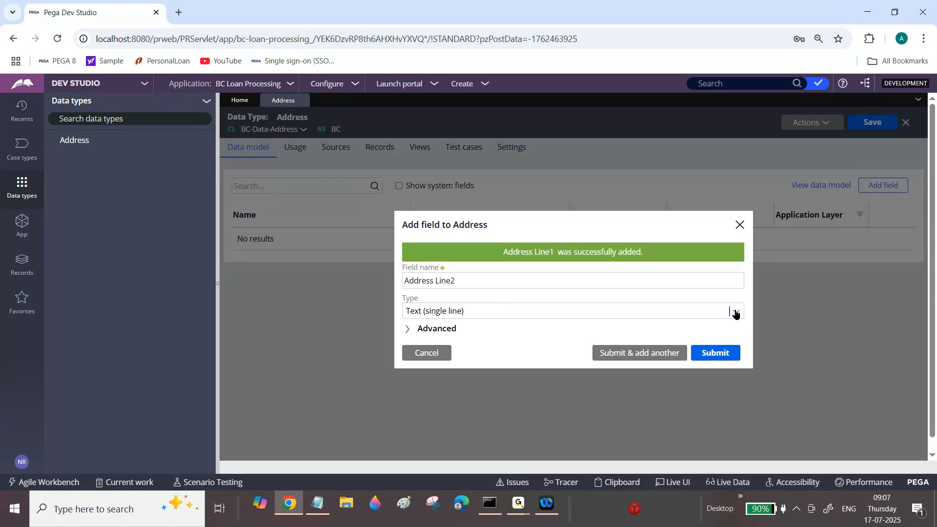
left_click(736, 314)
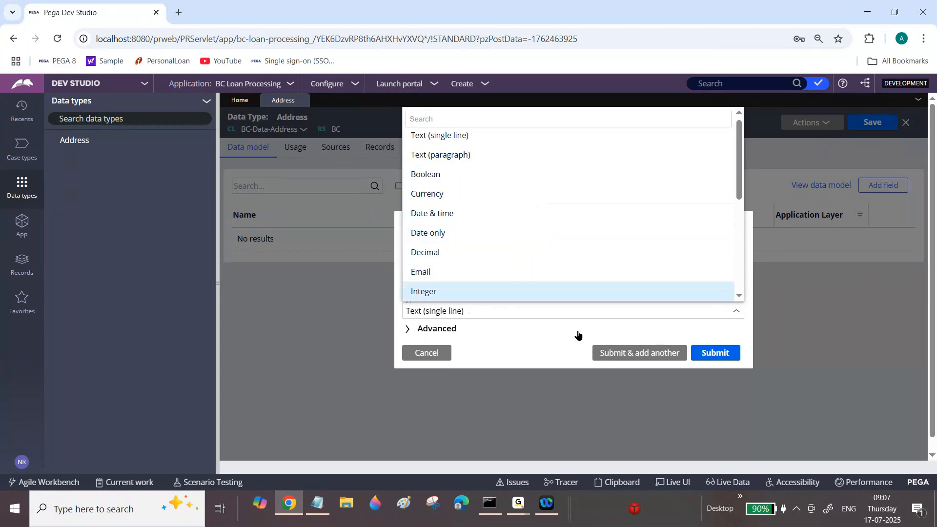
left_click(551, 343)
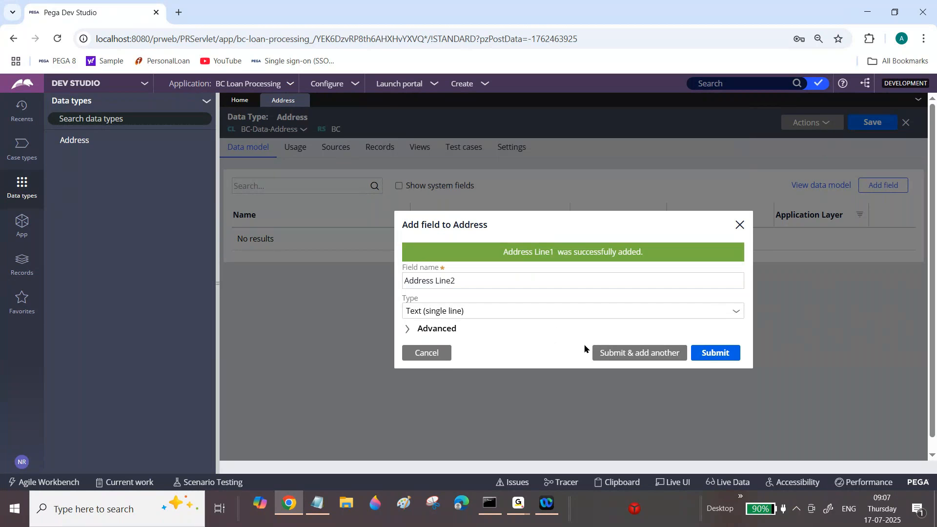
left_click(619, 355)
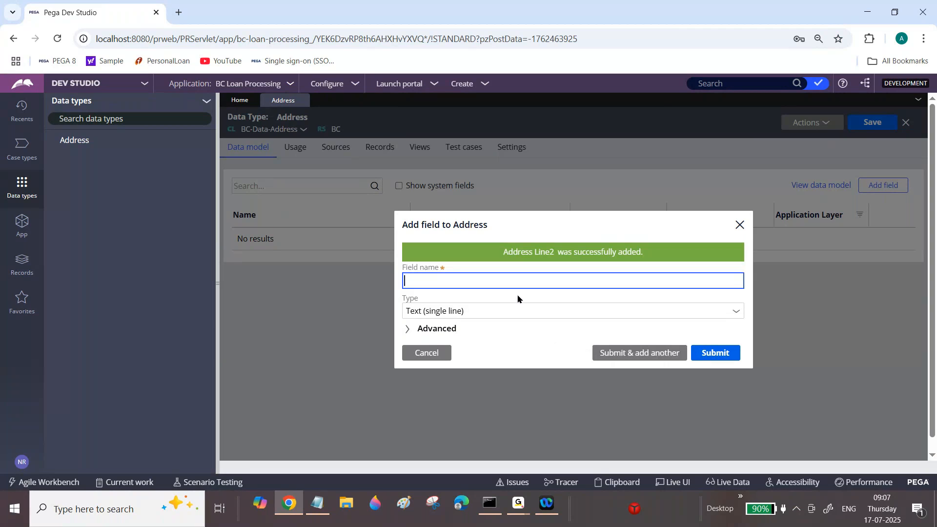
Add the single-line text fields Address Line3 and State Name to the Address data type.
type("Address Line3")
left_click(657, 358)
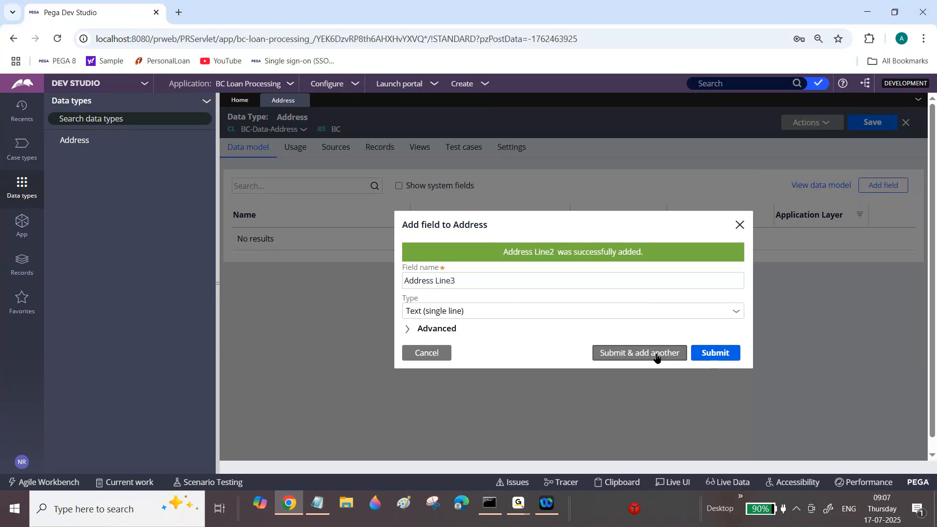
type("State N")
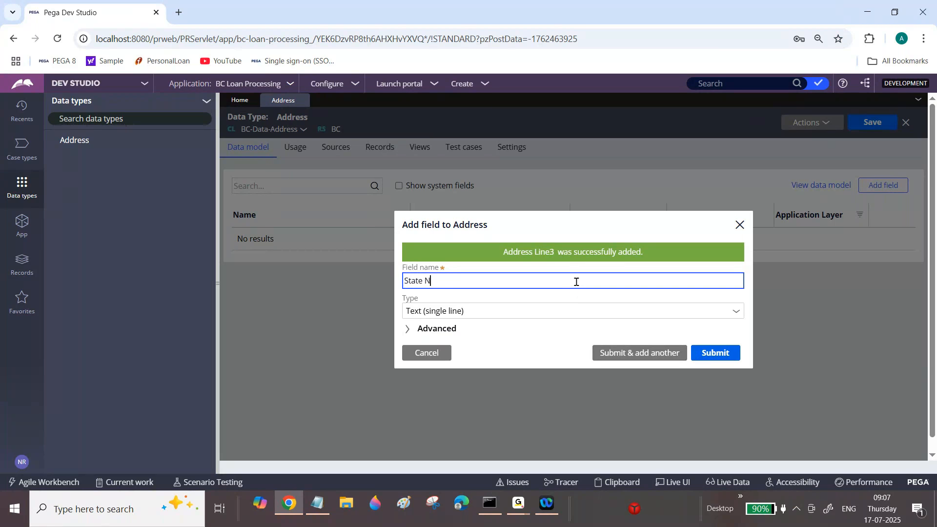
type("ame")
left_click(625, 359)
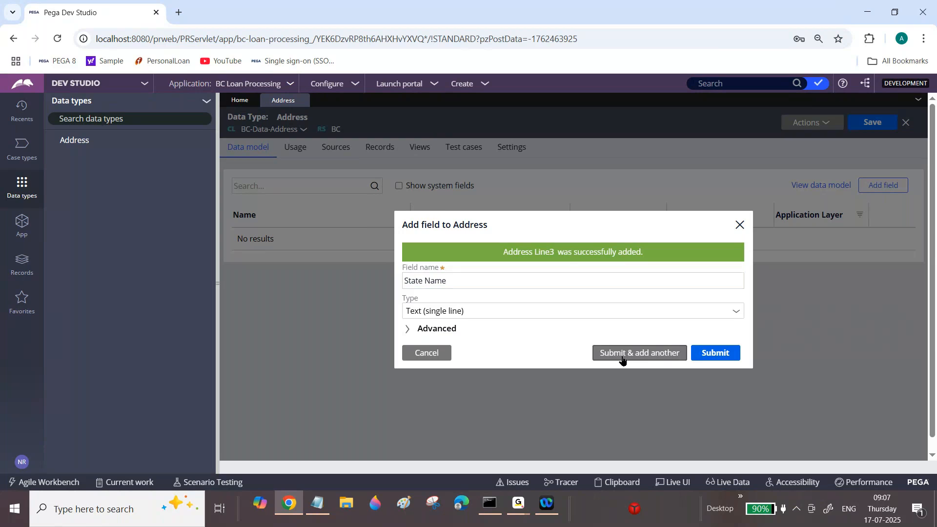
Add the single-line text fields Country Name and Post Code, and finish adding fields to the Address data type.
type("Country Name")
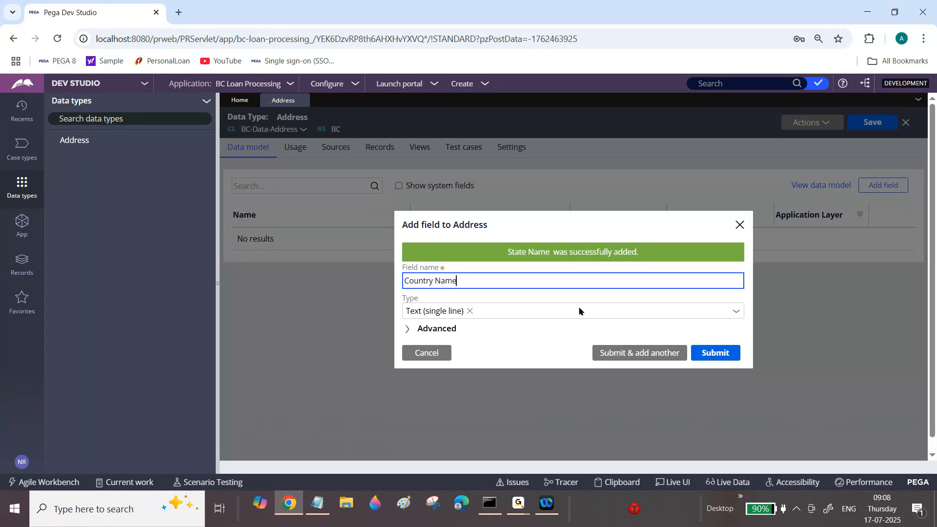
left_click(635, 359)
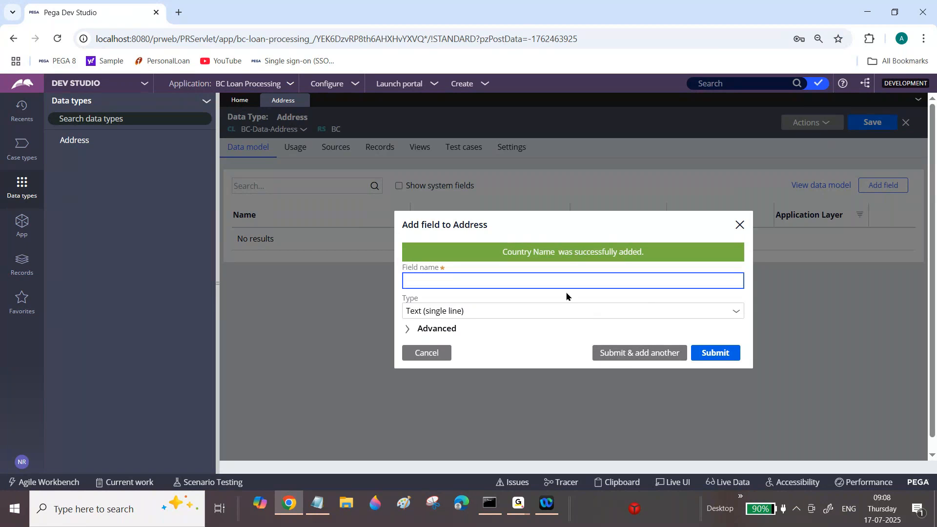
type("Post Code")
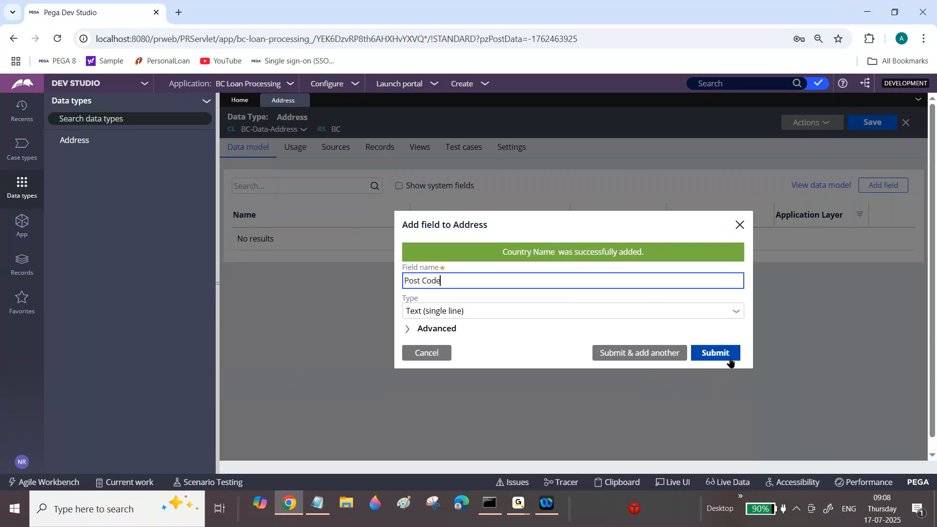
left_click(725, 357)
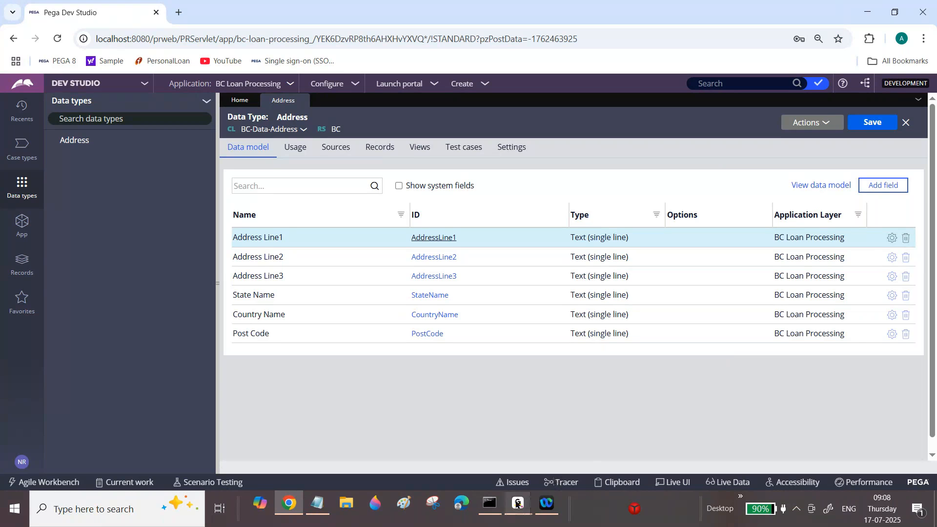
left_click(611, 457)
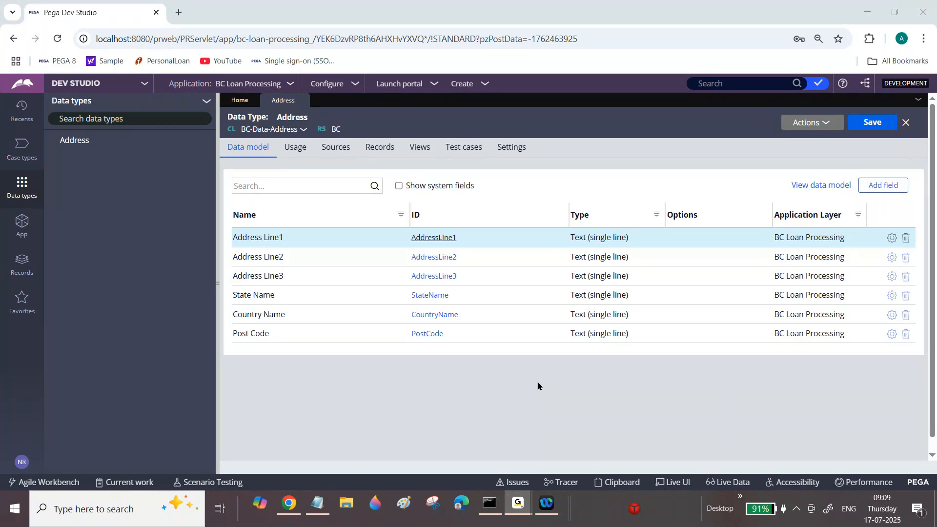
Switch to the Notepad notes and add the headings Screen1 and Screen2 on one line below the permanent address fields.
left_click(315, 509)
mouse_move(934, 251)
left_mouse_down()
mouse_move(934, 313)
mouse_move(934, 247)
left_mouse_up()
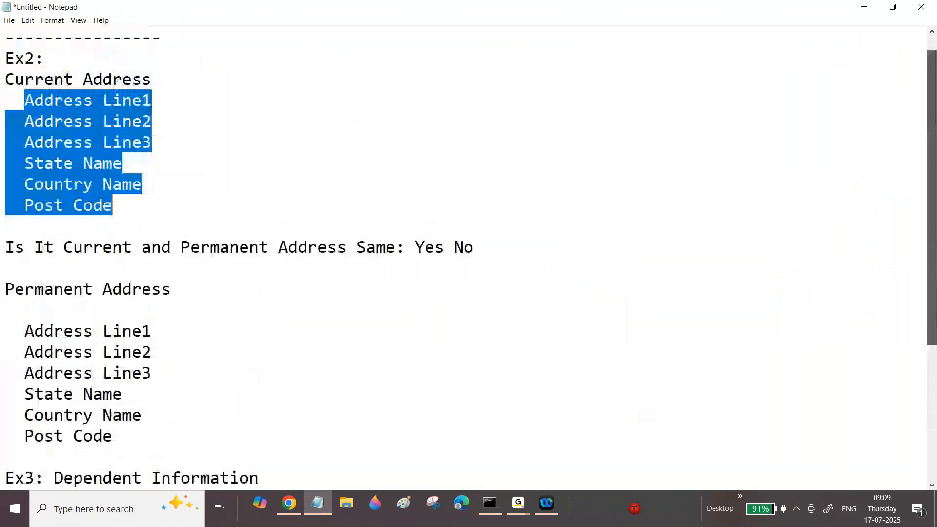
left_click_drag(24, 100, 193, 104)
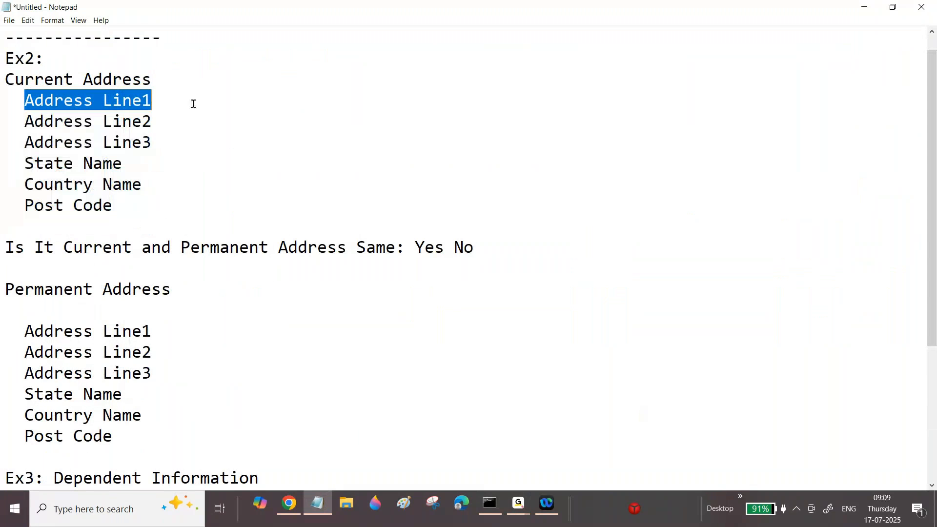
left_click_drag(933, 203, 931, 251)
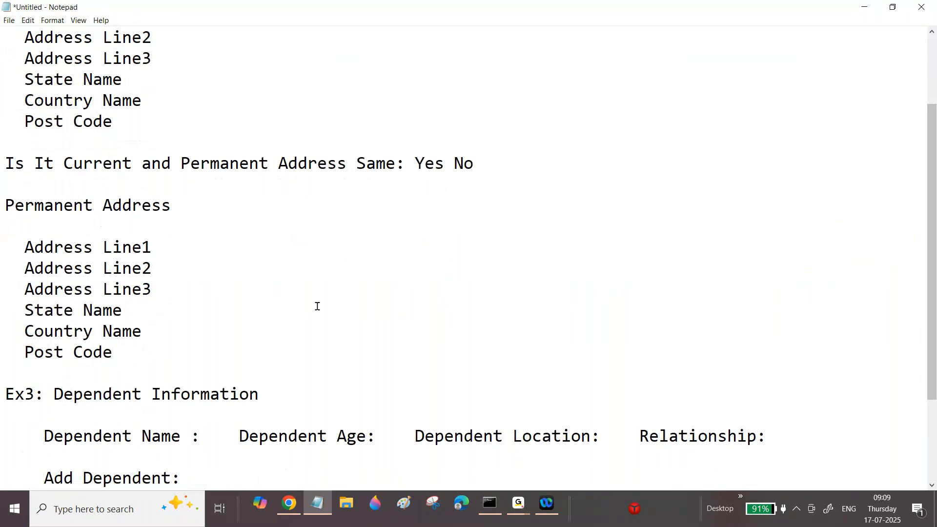
scroll(317, 306, "down", 2)
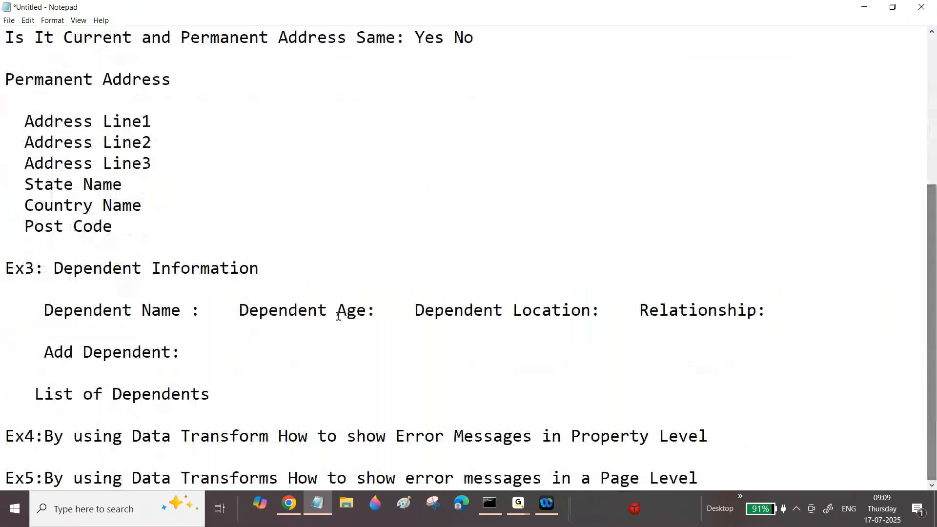
left_click(126, 224)
key("Return")
key("Return")
key("Return")
type("Screen")
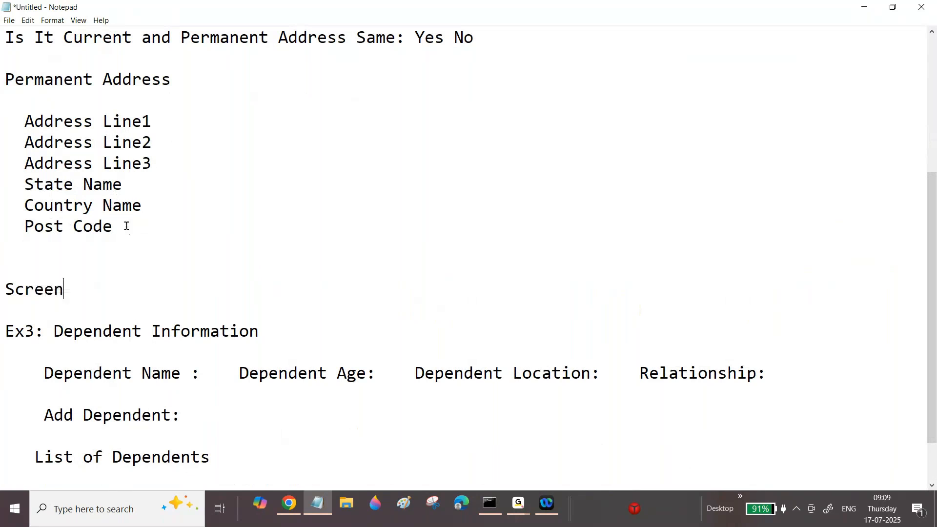
type("1     Screen2")
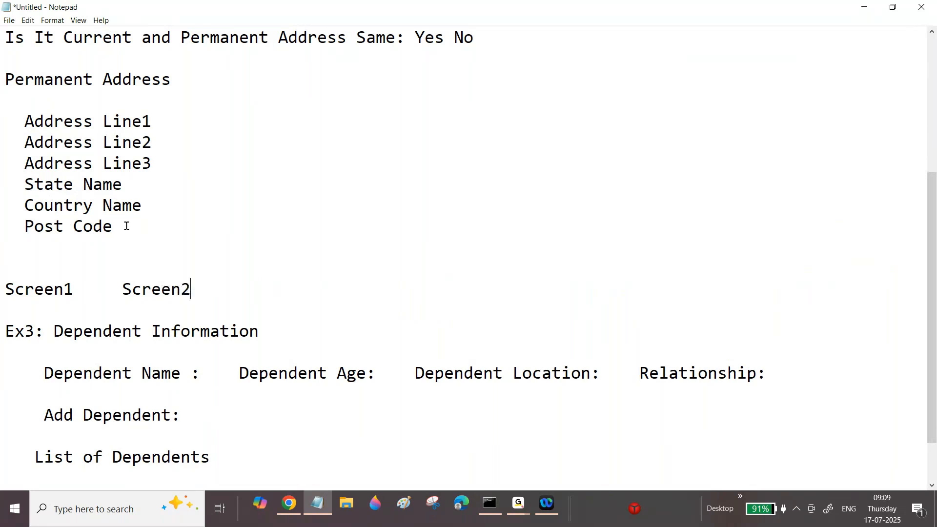
Add the line "Address Line1 :Main Road" under Screen1 and space the Screen2 heading further away from it.
key("Return")
type("Addres")
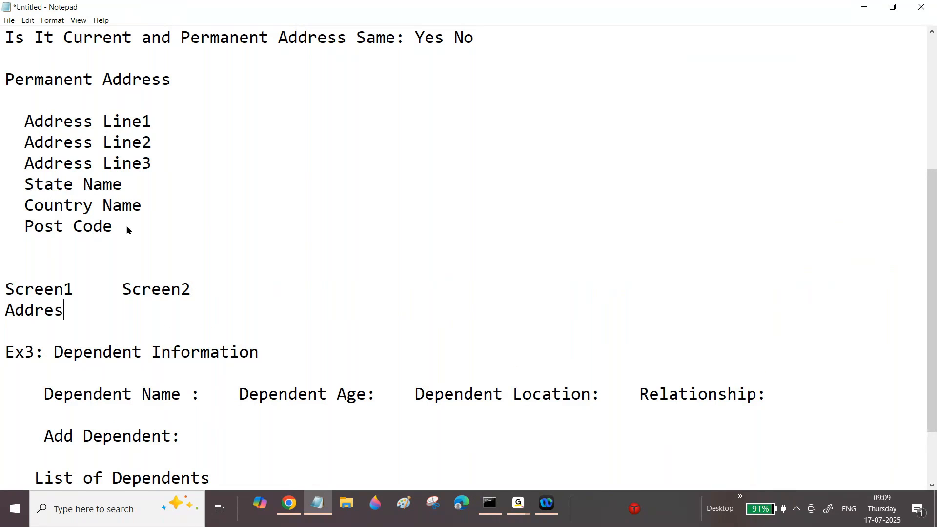
type("s Line1")
left_click(122, 288)
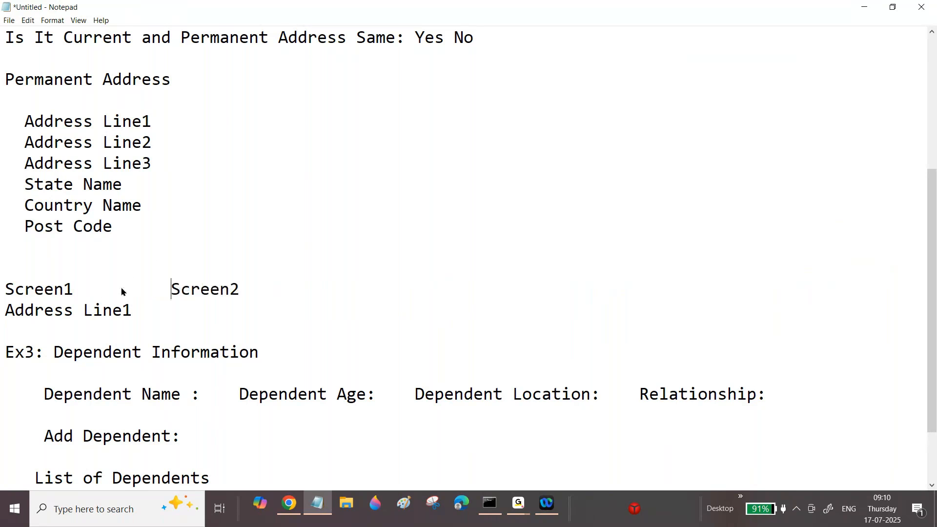
left_click(144, 310)
type(":Main")
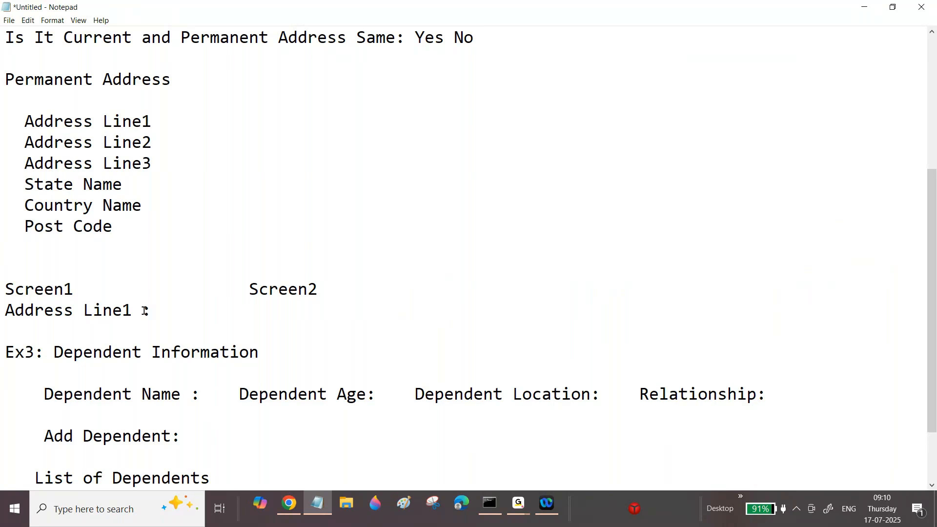
type(" Road")
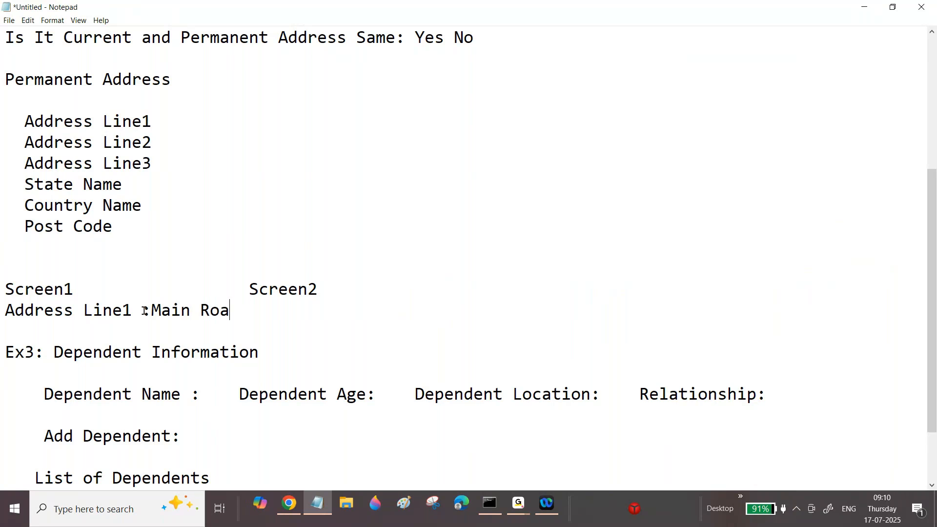
Widen the gap before the Screen2 heading and add the label "AddressLine2:" beneath it.
left_click(249, 288)
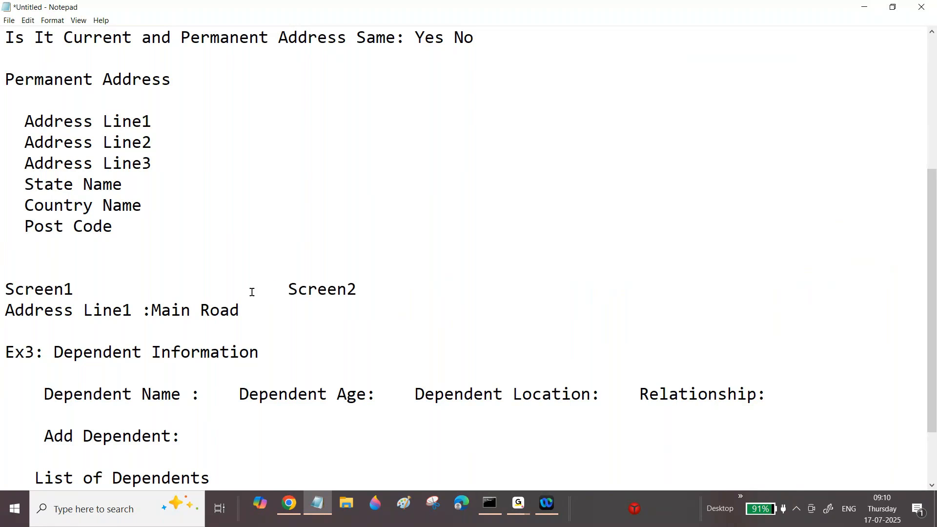
left_click(268, 307)
type("Address")
type("Line2:")
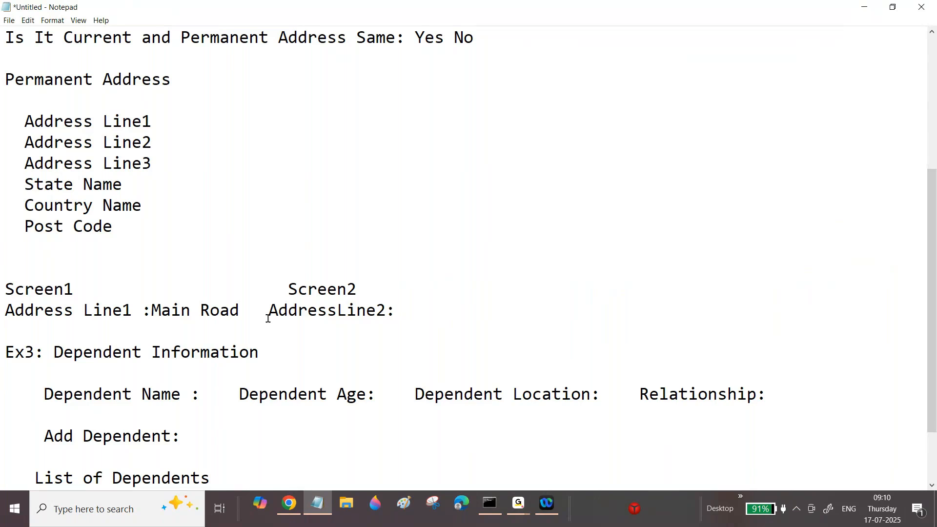
Separate the words in the label under Screen2 as "Address Line2:" and give it the value Main Road.
left_click_drag(250, 312, 185, 310)
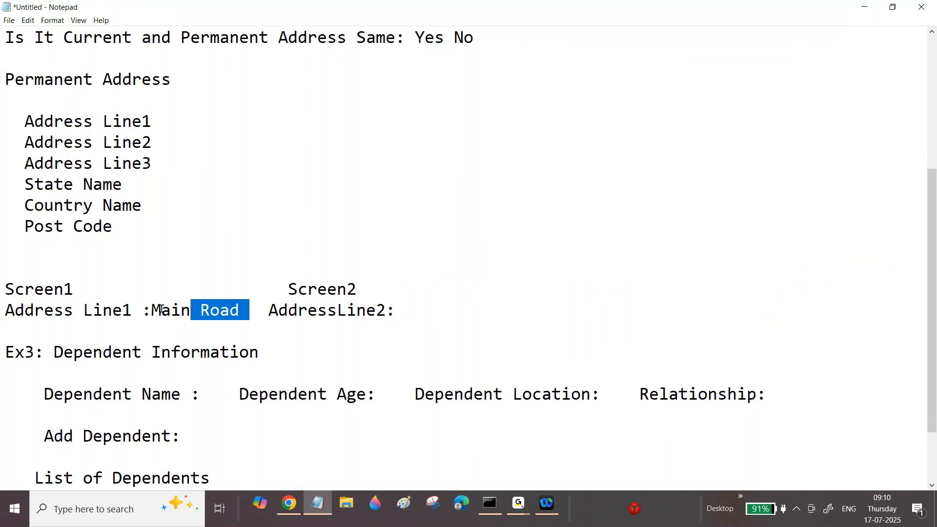
left_click(161, 310)
left_click_drag(143, 309, 228, 303)
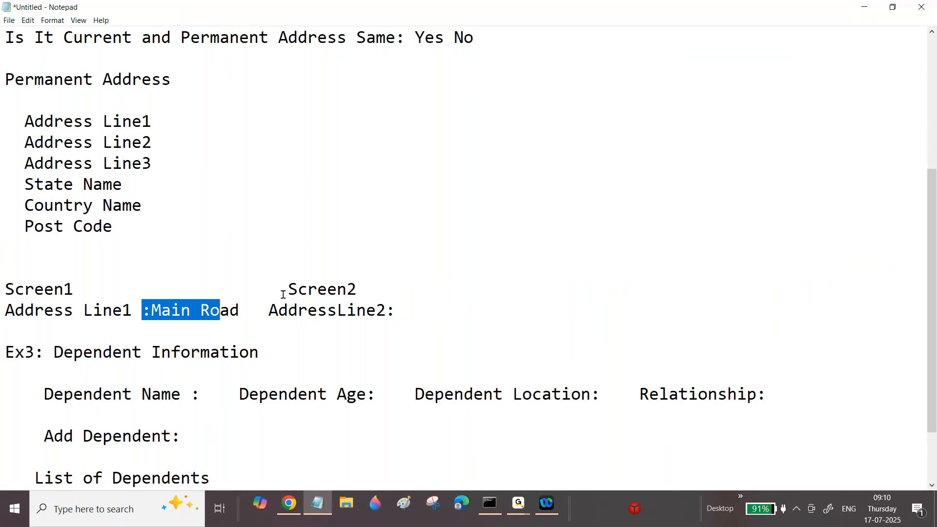
left_click(330, 317)
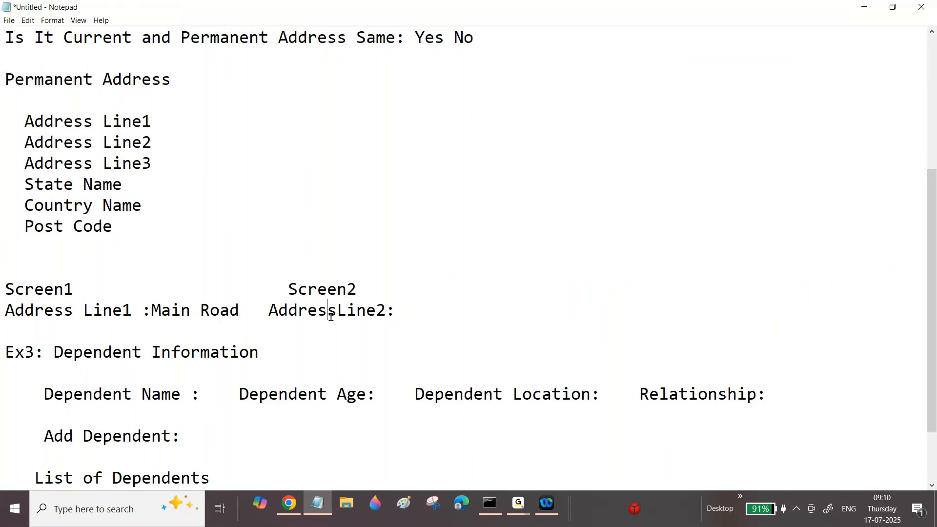
key("Down")
key("Down")
left_click(338, 313)
left_click_drag(269, 310, 396, 311)
left_click(397, 308)
left_click(428, 311)
type("Main Road")
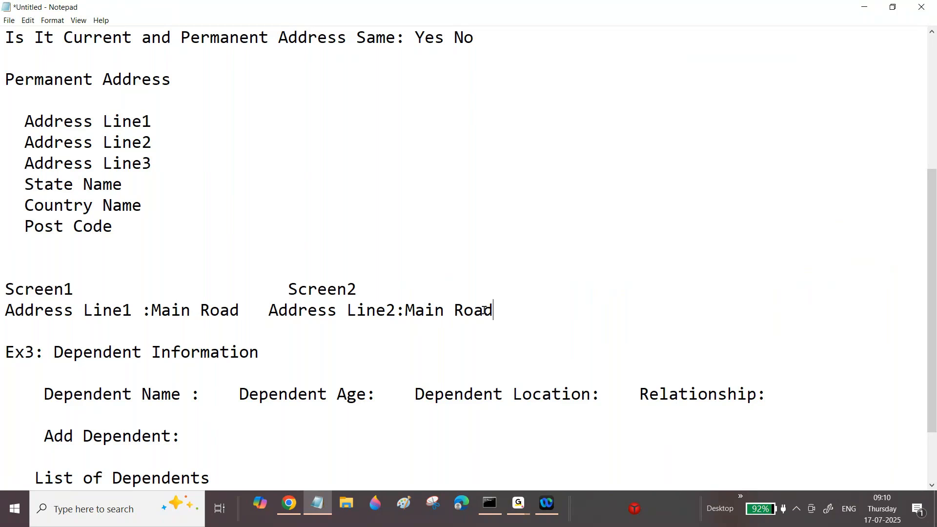
Change the label under Screen2 to Address Line1 so that it matches the Screen1 label.
left_click(496, 268, "shift")
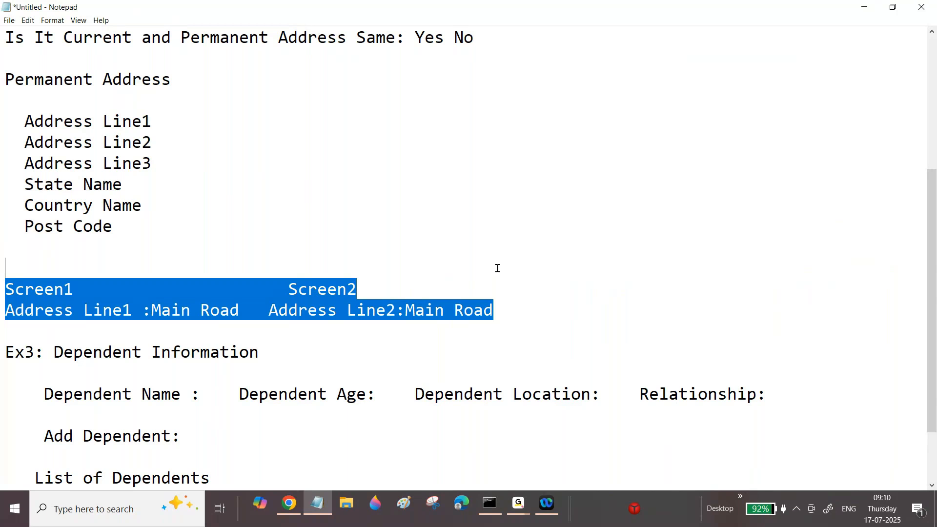
left_click(498, 268)
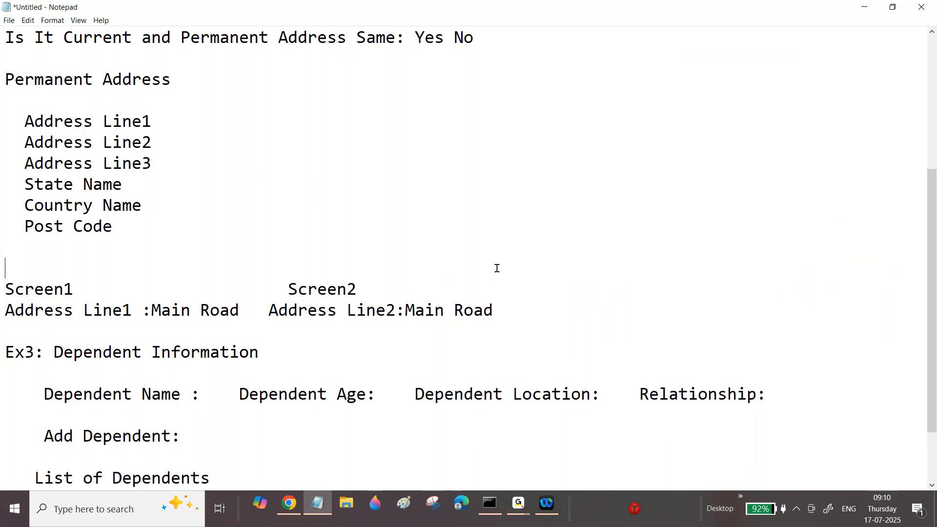
left_click_drag(396, 311, 385, 310)
type("1")
left_click_drag(15, 310, 152, 311)
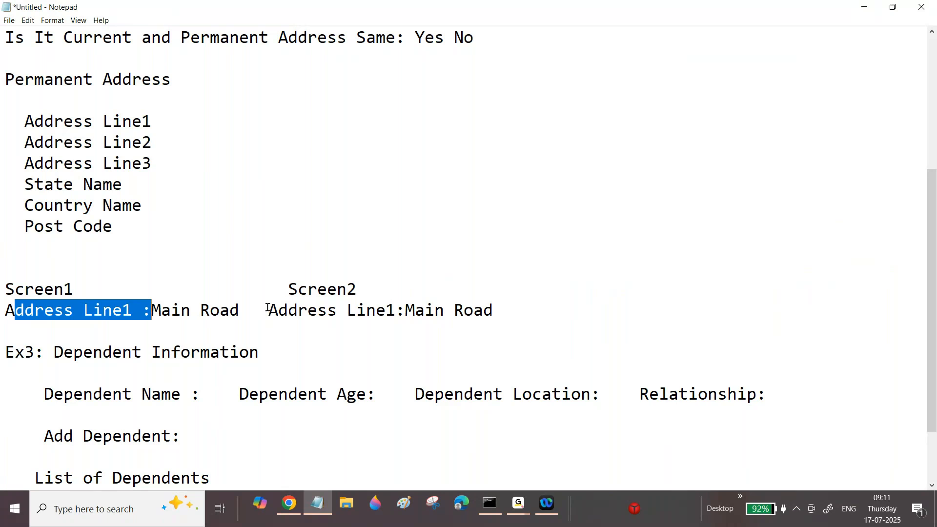
left_click_drag(268, 310, 357, 311)
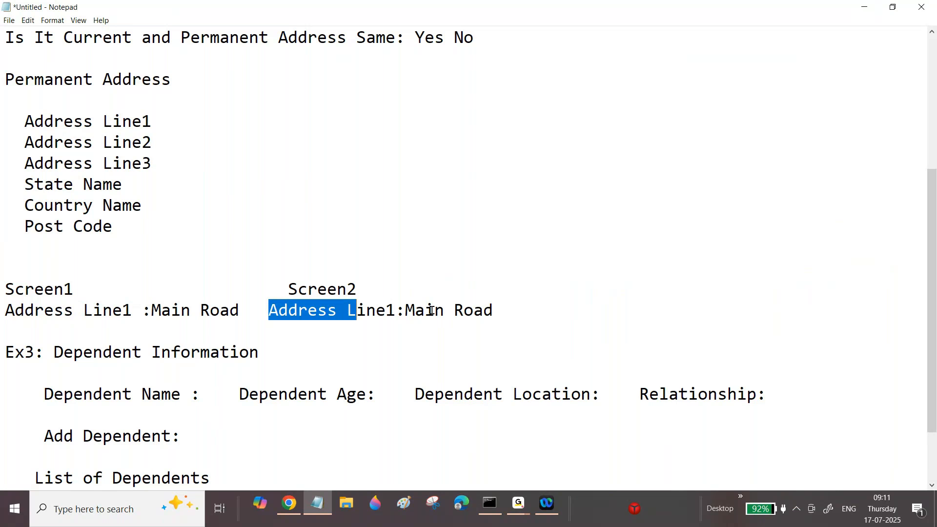
Switch back to Pega Dev Studio and display the application's classes in the App explorer.
left_click_drag(934, 266, 928, 186)
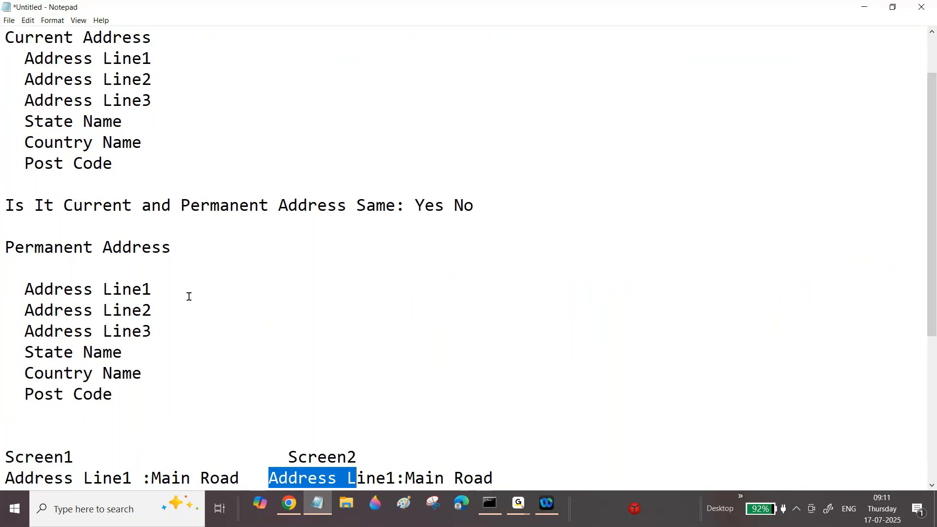
left_click(153, 288)
left_click_drag(153, 288, 142, 288)
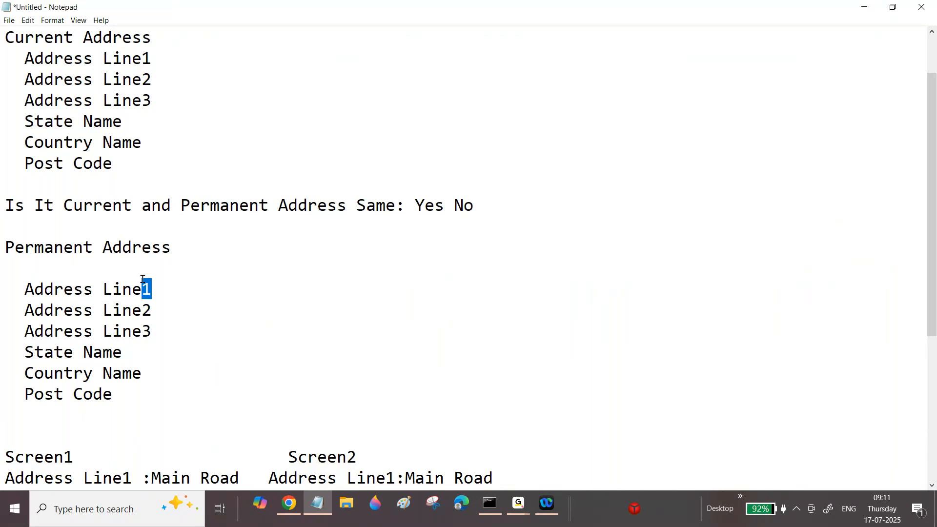
left_click_drag(935, 256, 907, 205)
left_click(284, 508)
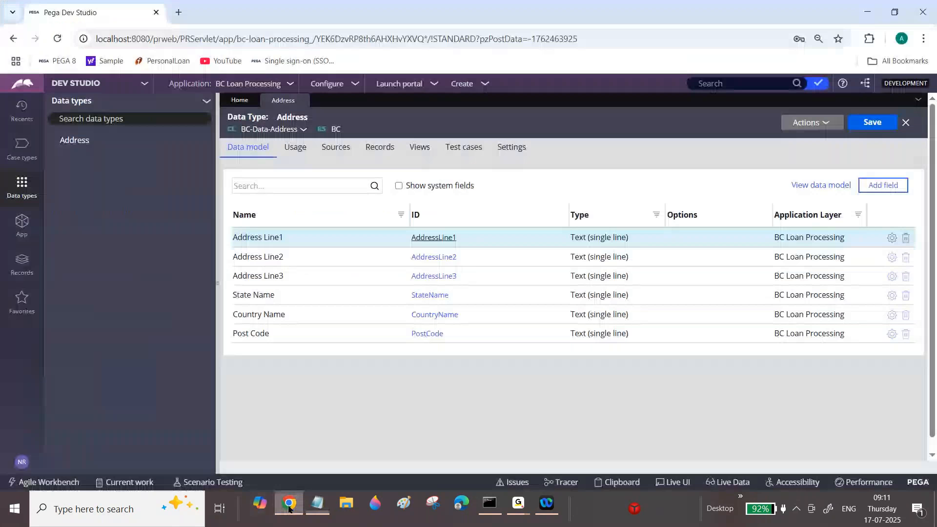
left_click(22, 224)
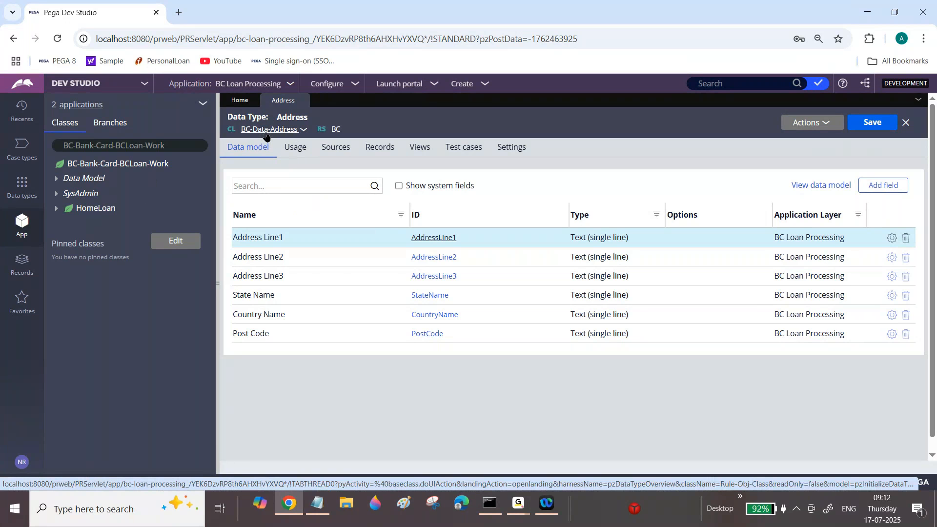
Switch to Notepad and insert a "Note:" line followed by a blank line between the Data Transforms heading and Ex2.
key("alt+Tab")
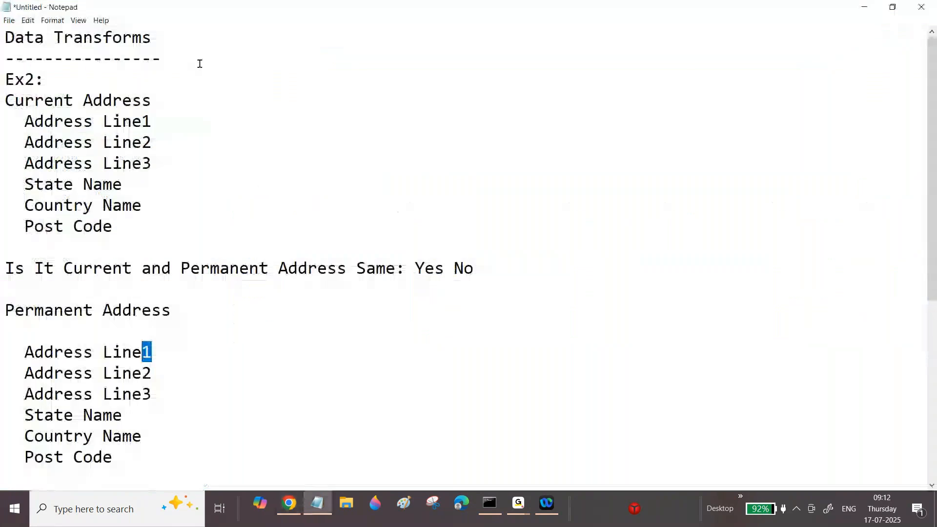
left_click(199, 62)
key("Return")
type("Note:")
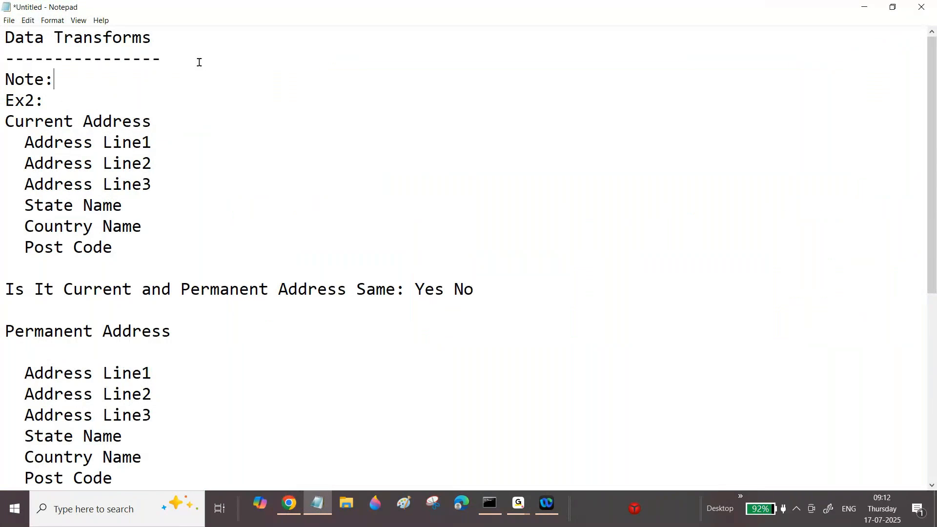
key("Return")
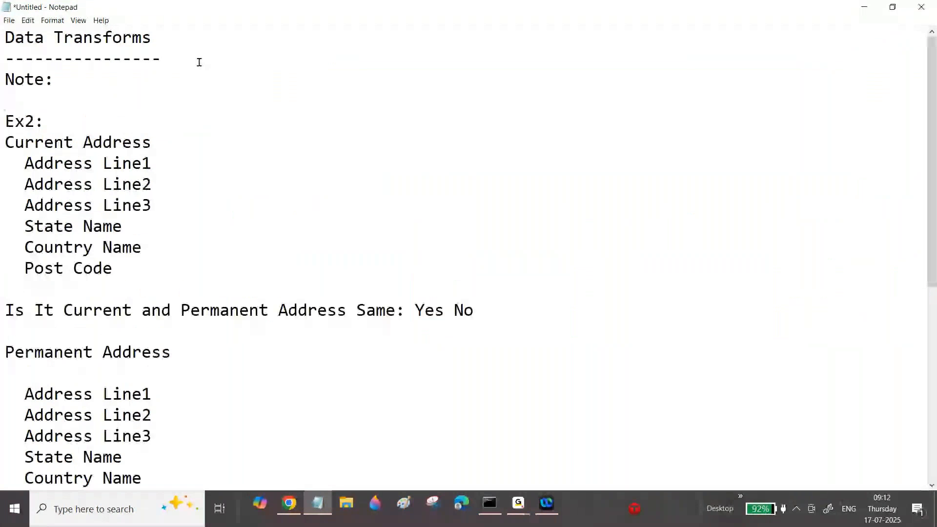
Begin the note under the Data Transforms heading with the text By using "Page/PageList/PageGroup".
left_click(63, 79)
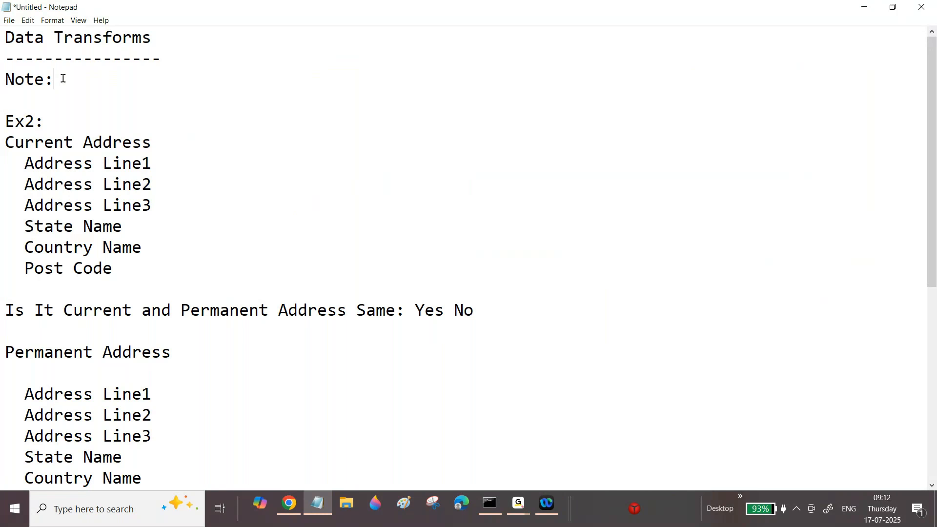
type("By using \"\"")
key("Left")
type("Page/Page")
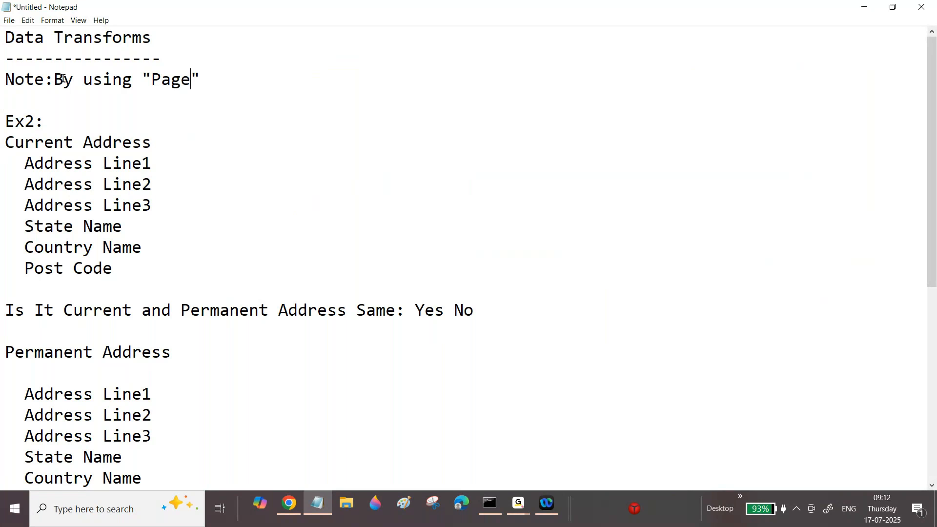
type("List/Pag")
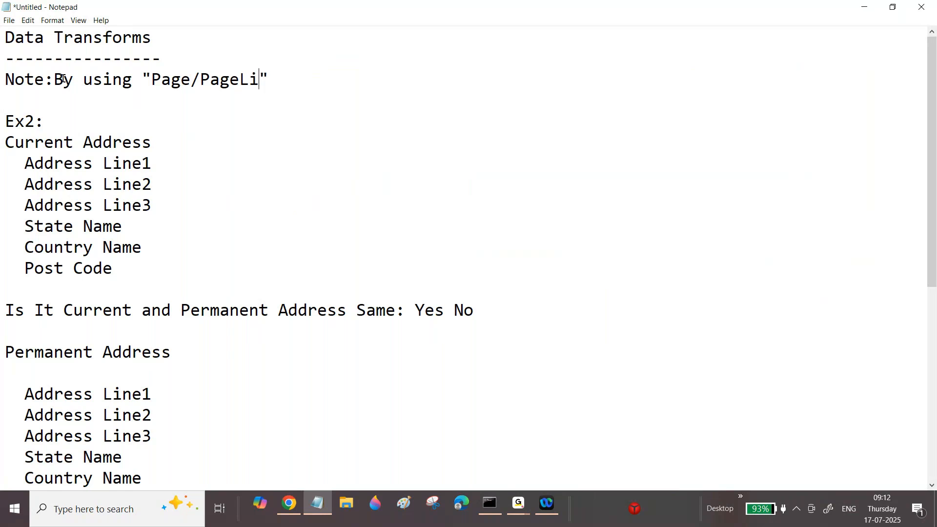
type("eGroup")
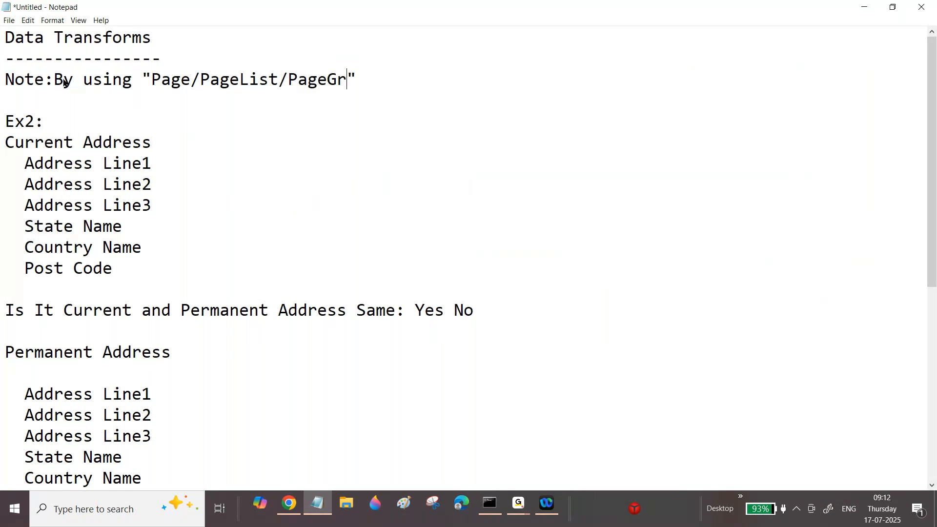
Complete the note with "Properties we can access one Class Properties into another Class." and add a blank line below it.
key("Right")
type("Propertie")
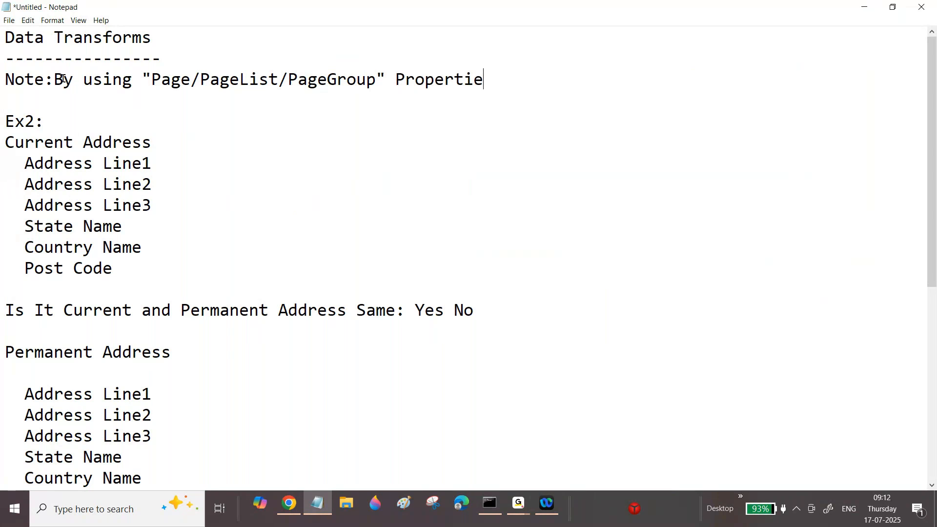
type("s we can a")
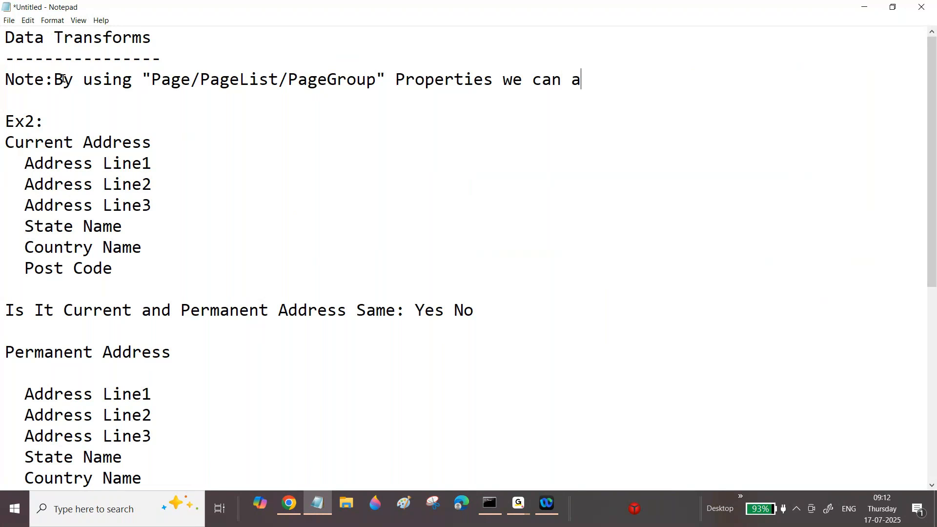
type("ccess one")
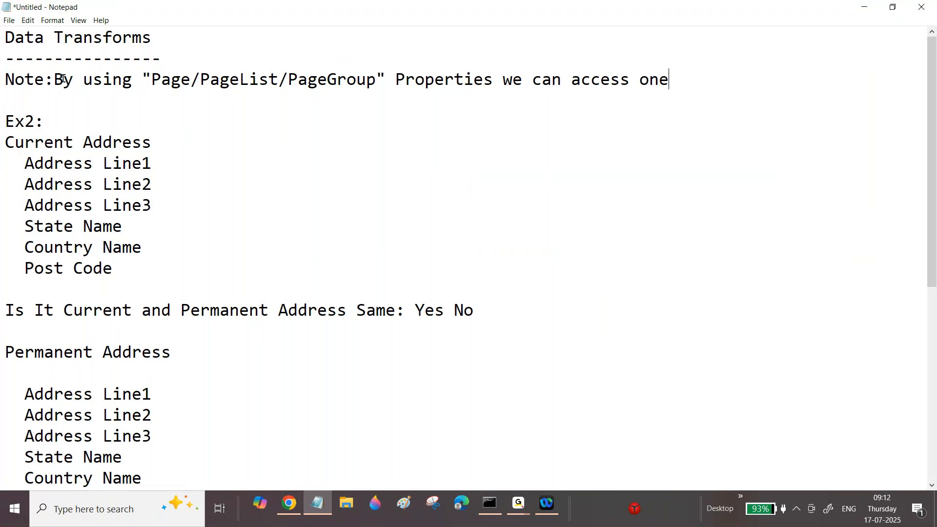
type(" Properties")
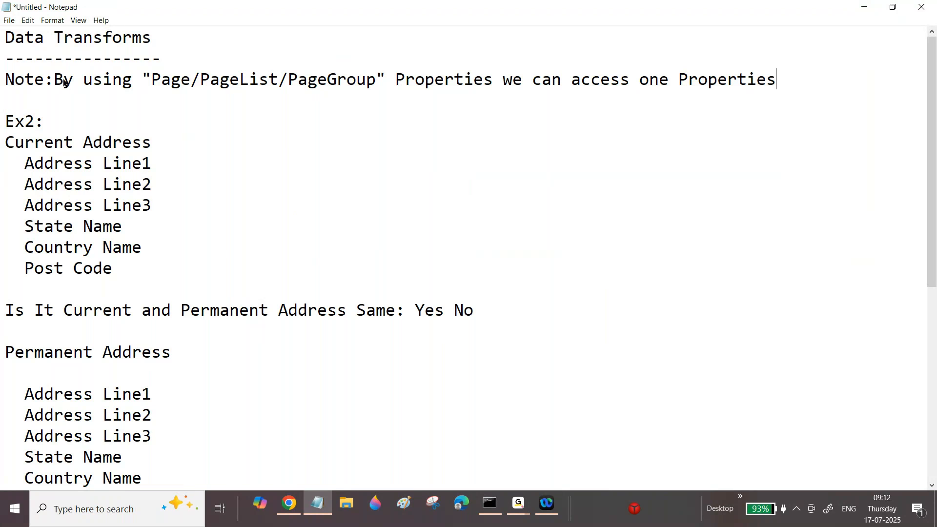
type(" into another Clas")
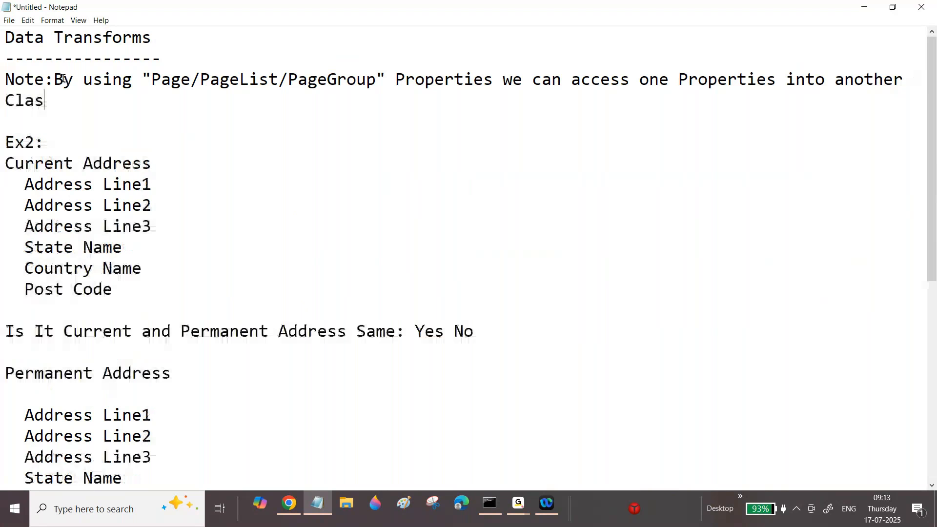
type("s.")
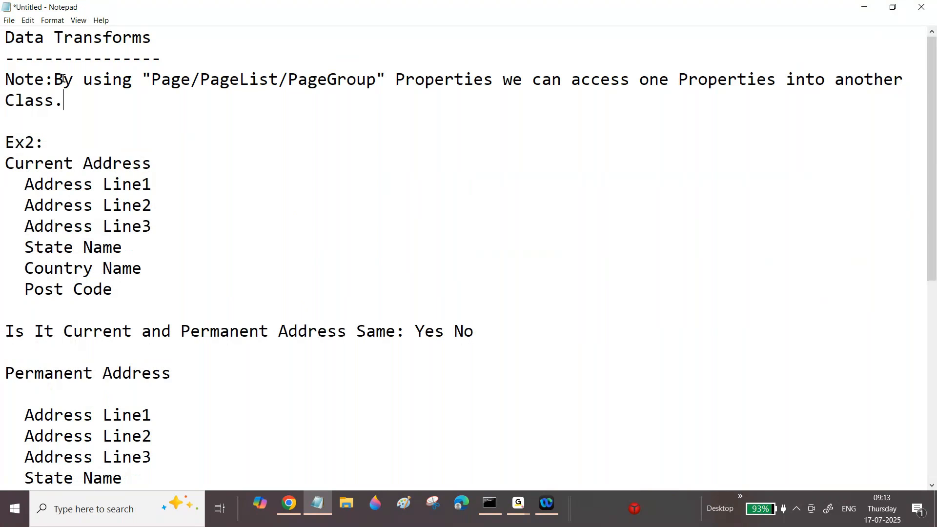
key("Return")
left_click(640, 85)
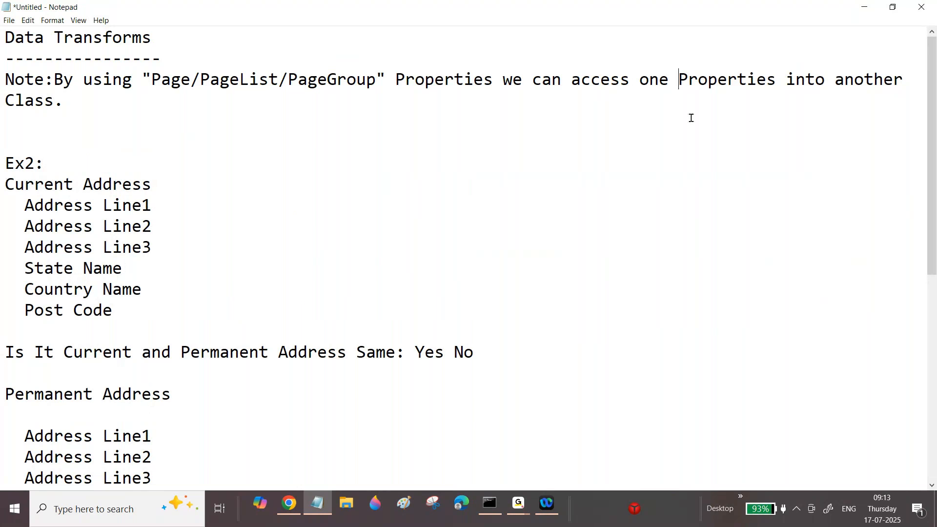
type("Class")
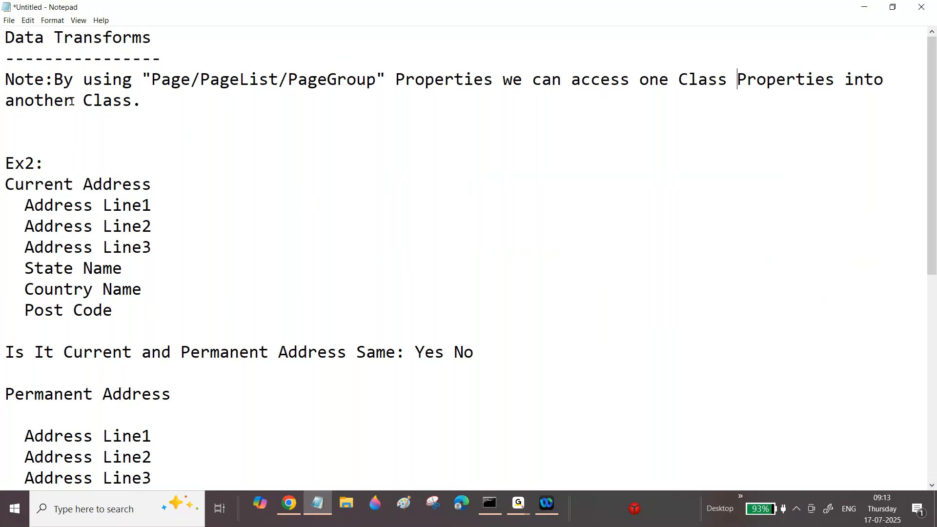
Review the Page, PageList and PageGroup terms in the note, and switch to Pega Dev Studio to view the Address data model.
left_click_drag(71, 101, 226, 104)
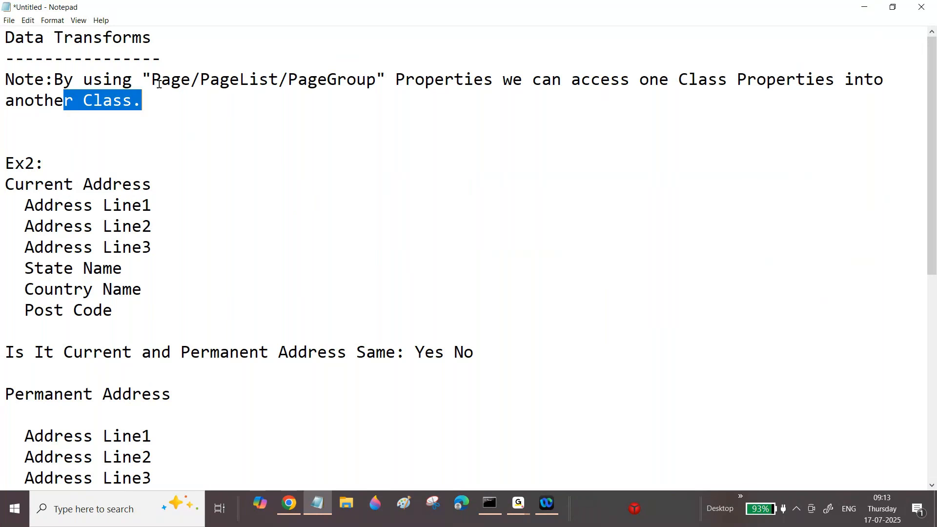
left_click(153, 80)
left_click_drag(152, 80, 191, 83)
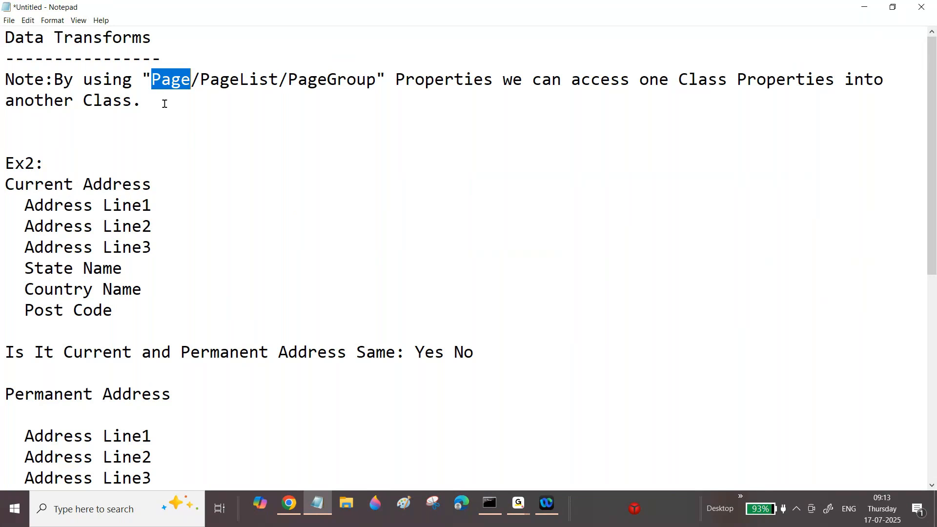
left_click_drag(200, 80, 279, 73)
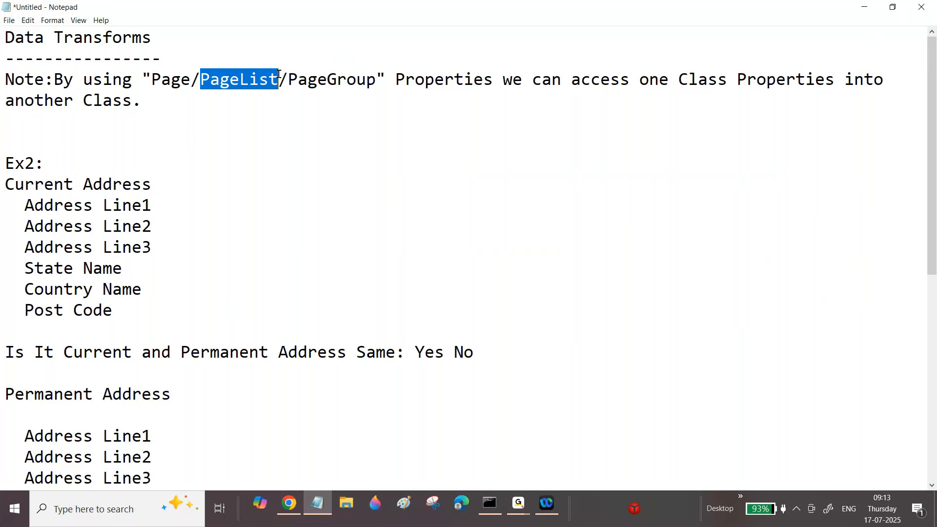
left_click_drag(287, 79, 376, 81)
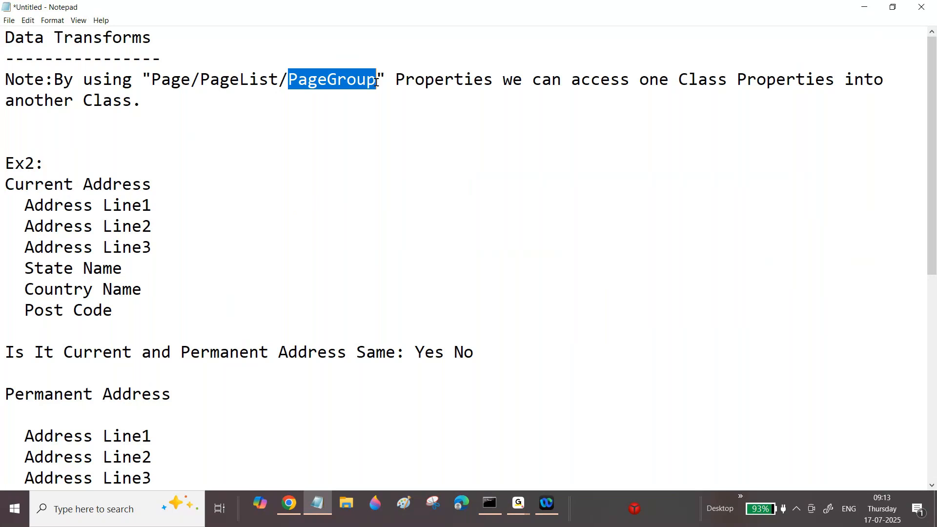
left_click_drag(239, 78, 273, 77)
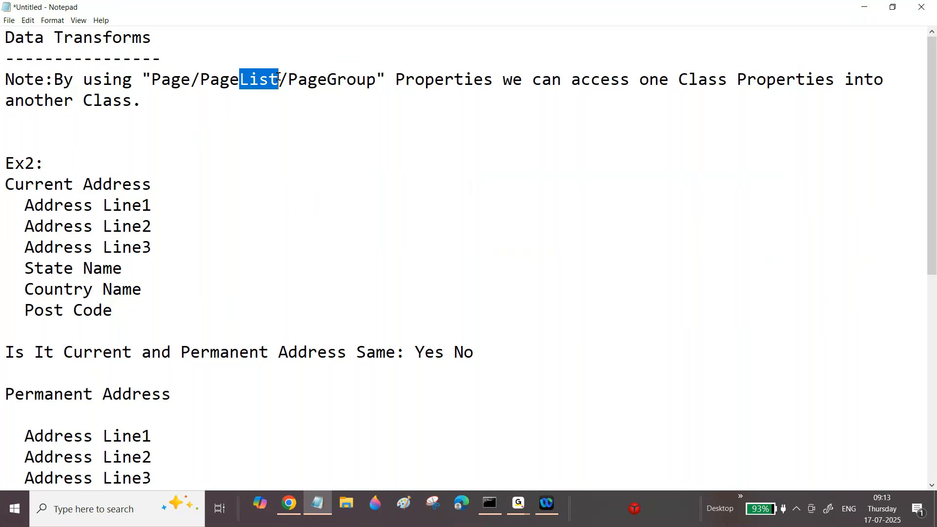
left_click(278, 77)
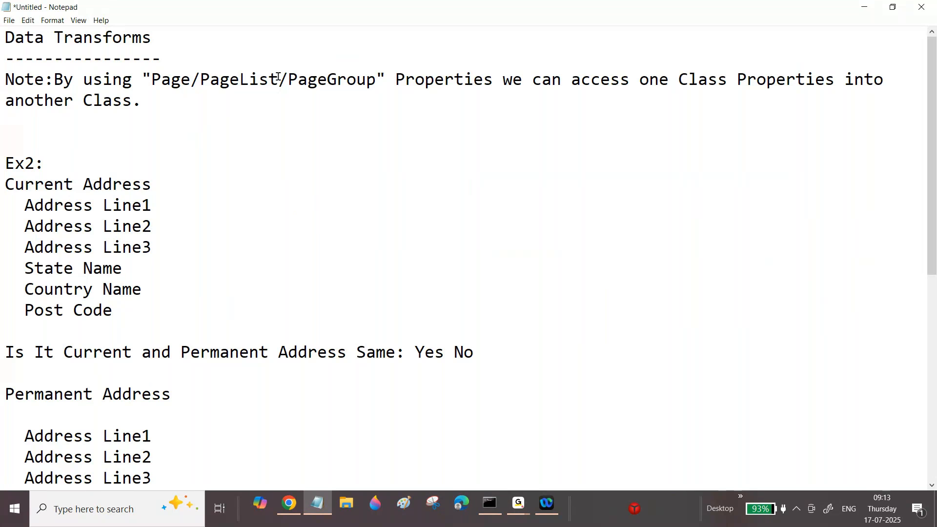
left_click_drag(307, 79, 324, 79)
left_click(289, 504)
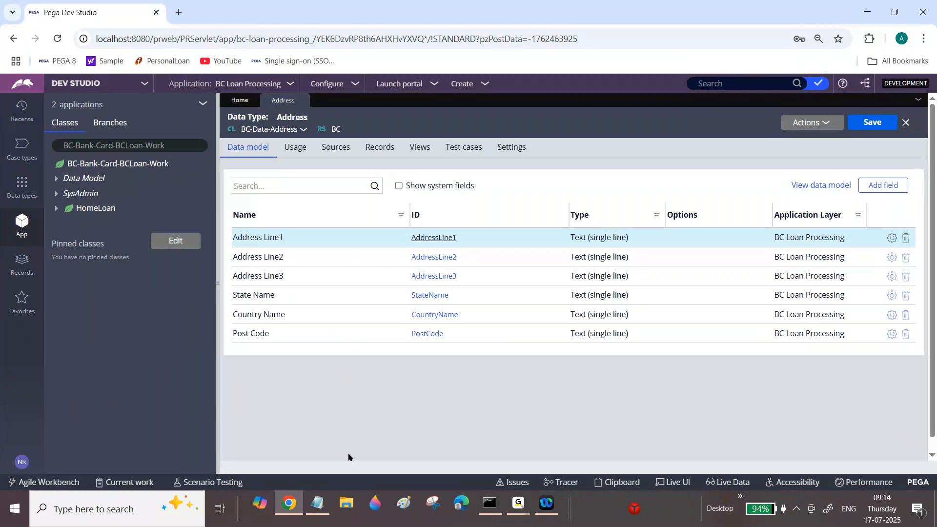
Switch to Notepad and add below the first note the line "Note:Page property means Single Page with multiple Properties".
left_click(318, 503)
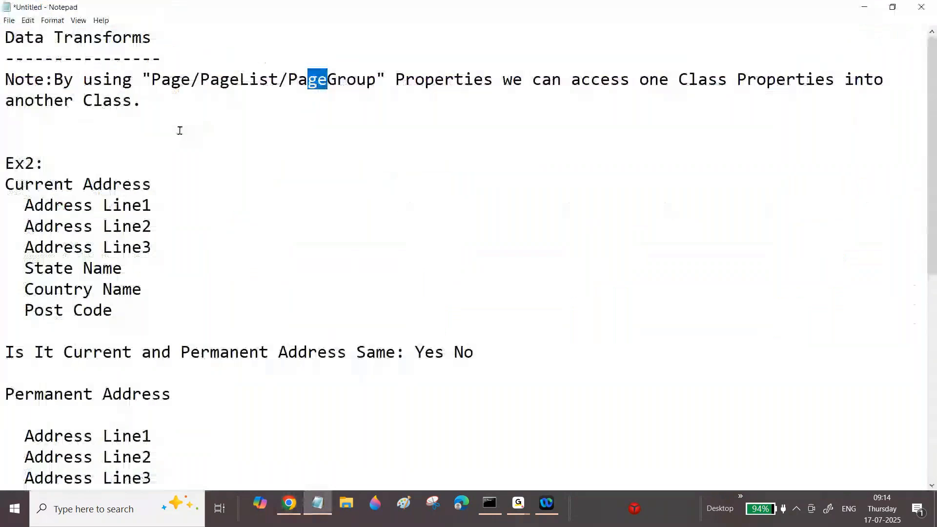
left_click(156, 105)
key("Return")
key("Return")
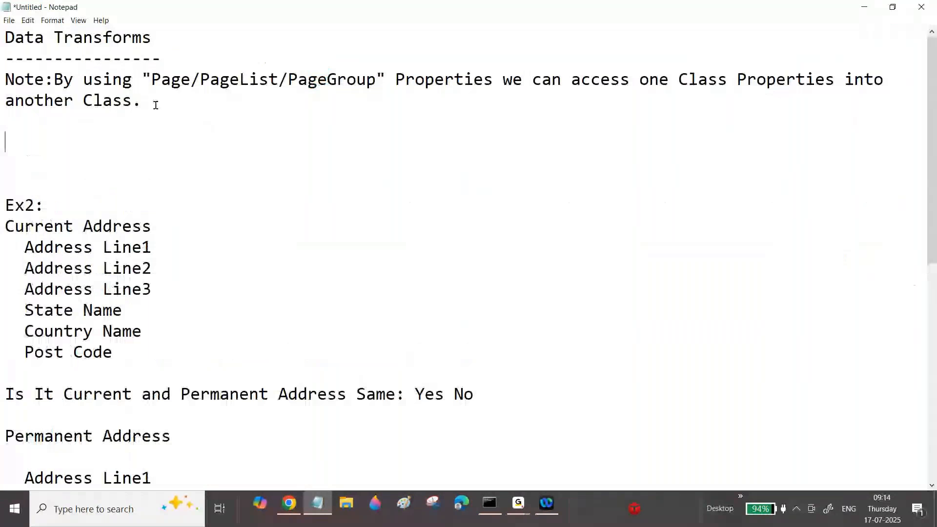
type("Note:Page property means Single Page with multi")
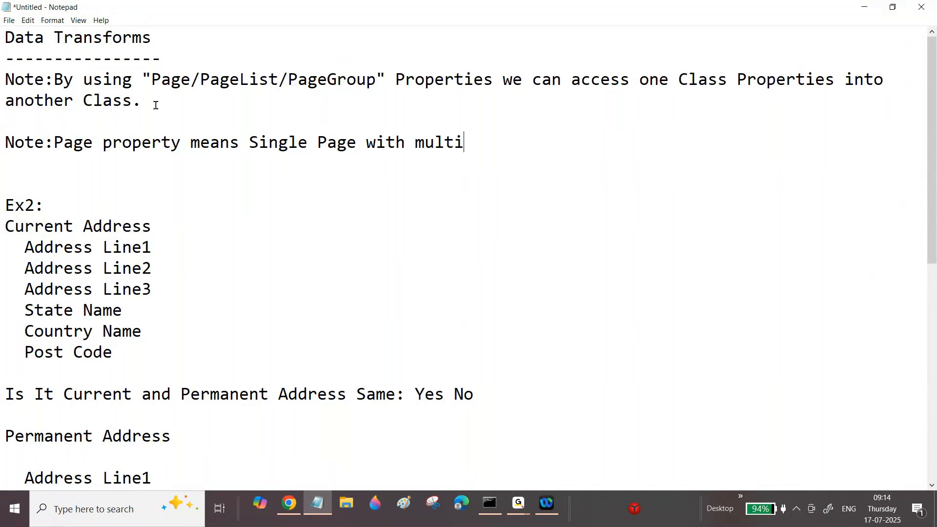
type("ple Properties")
left_click_drag(258, 143, 386, 143)
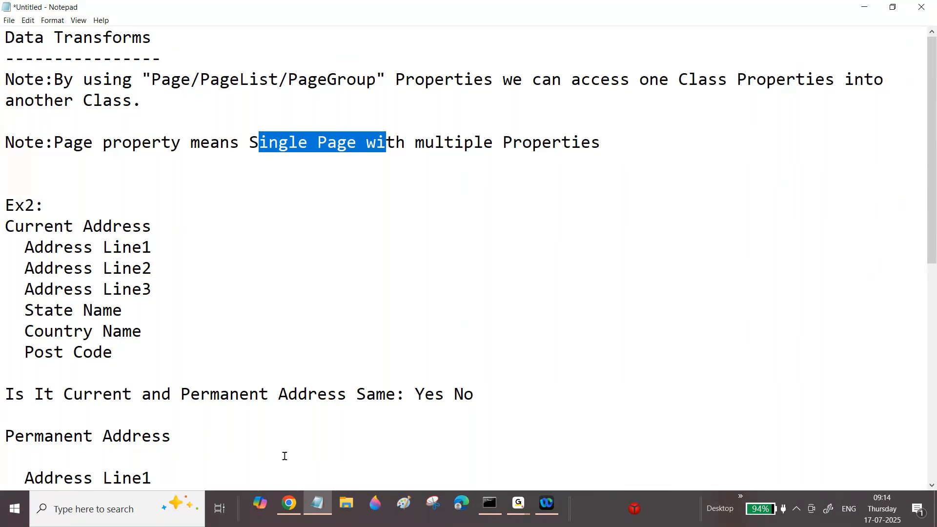
left_click(288, 510)
left_click(288, 509)
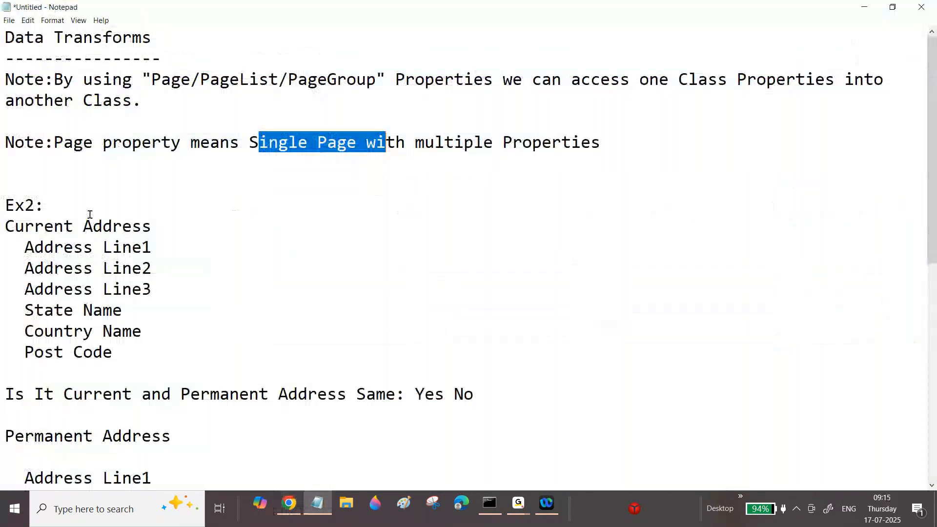
Add beneath the Page property note the line "Note:PageList Property means multiple Pages with multple Property values".
left_click(40, 156)
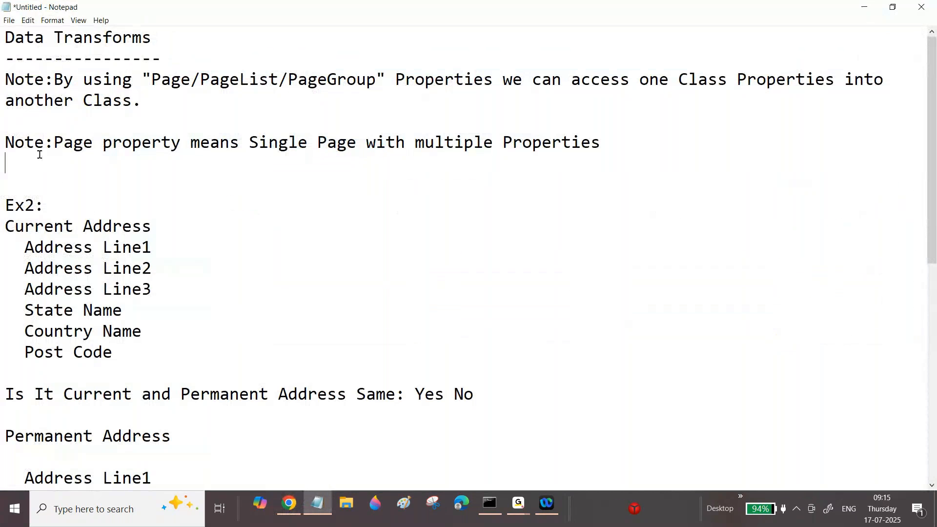
type("Note:Pag")
key("BackSpace")
key("BackSpace")
key("BackSpace")
type("PageL")
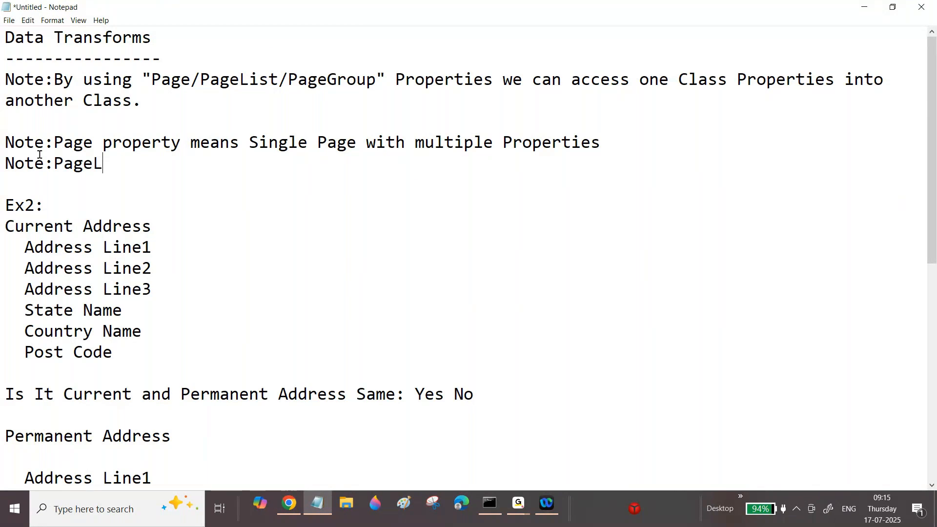
type("ist Property ")
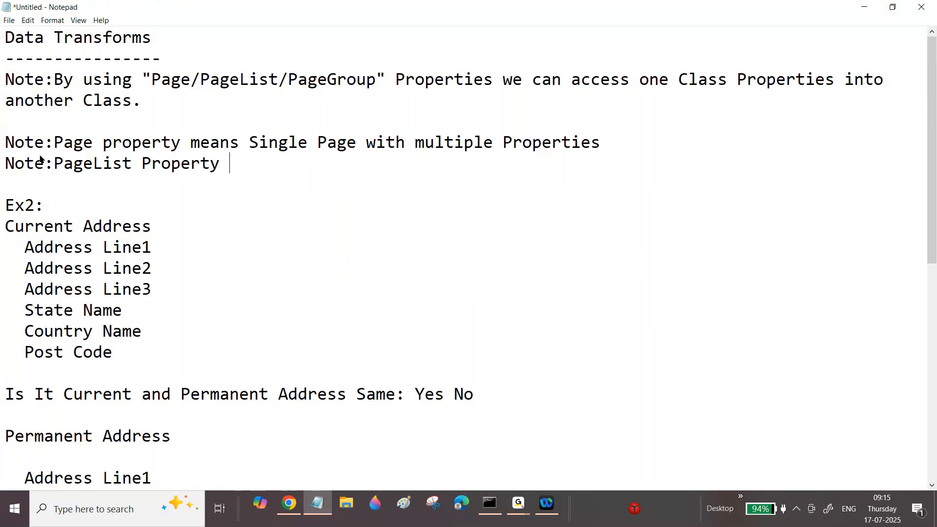
type("means mu")
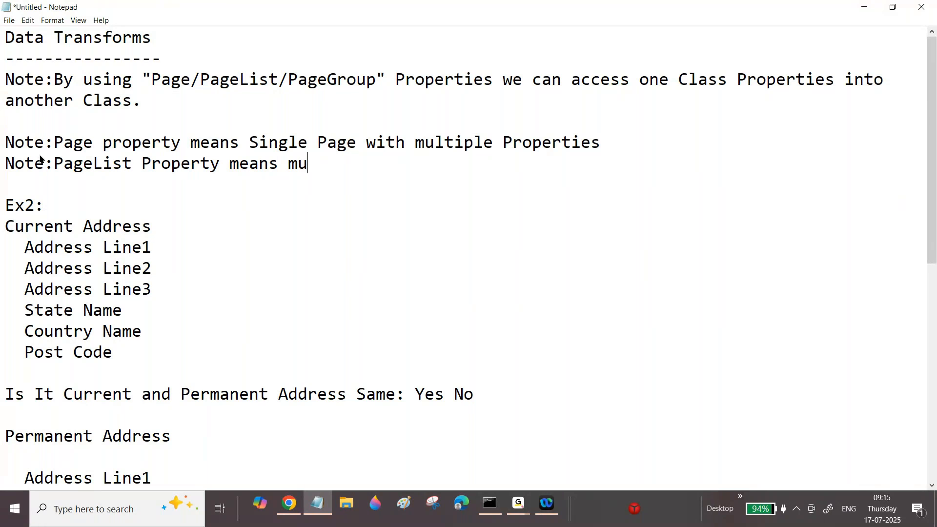
type("ltiple Page")
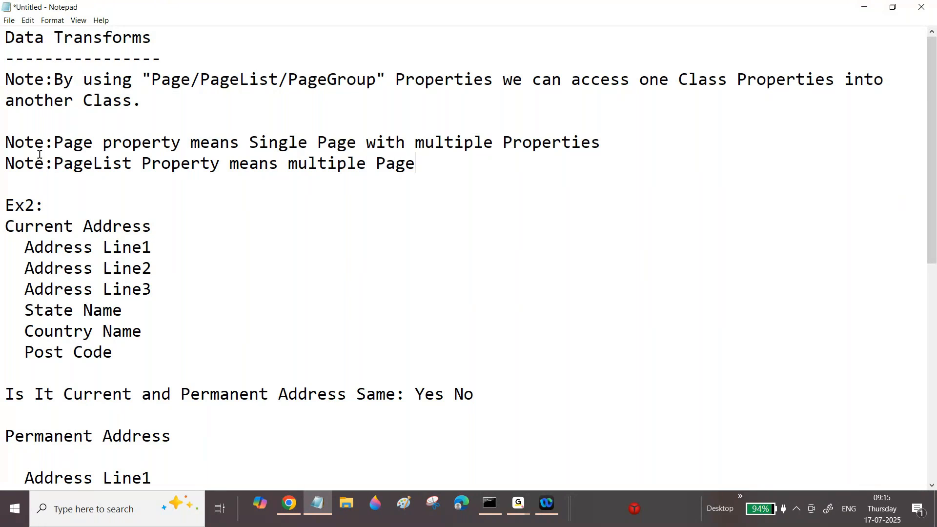
type("s with multple Proper")
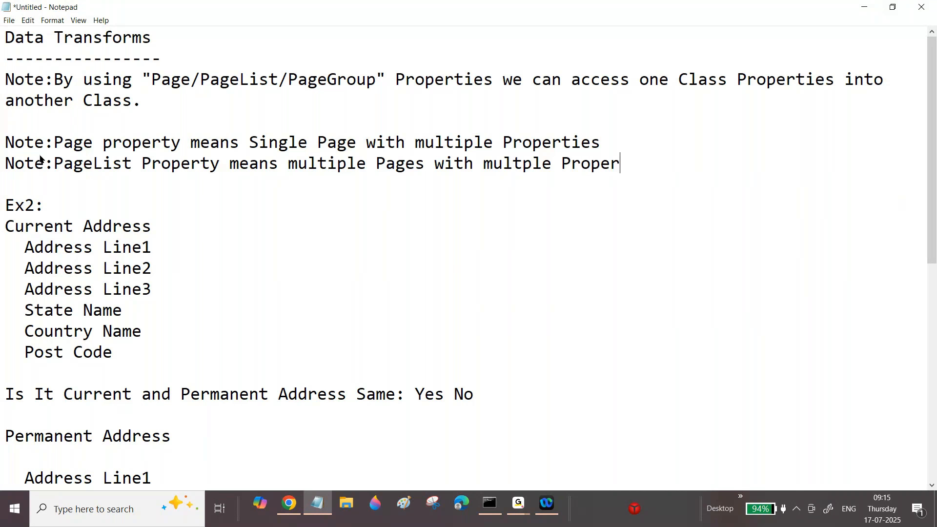
type("ty values")
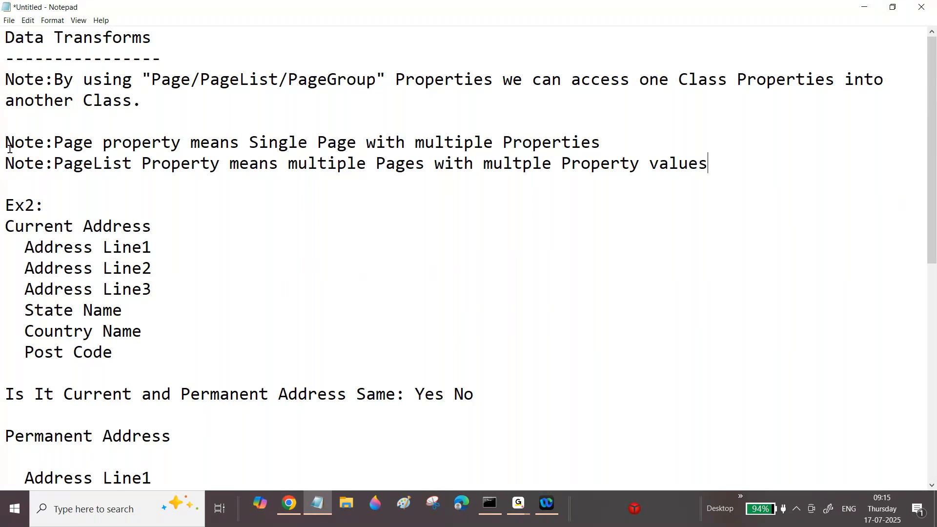
Check the Address data type's fields in Pega Dev Studio against the Page property note and the Current and Permanent Address headings in Notepad.
left_click(289, 504)
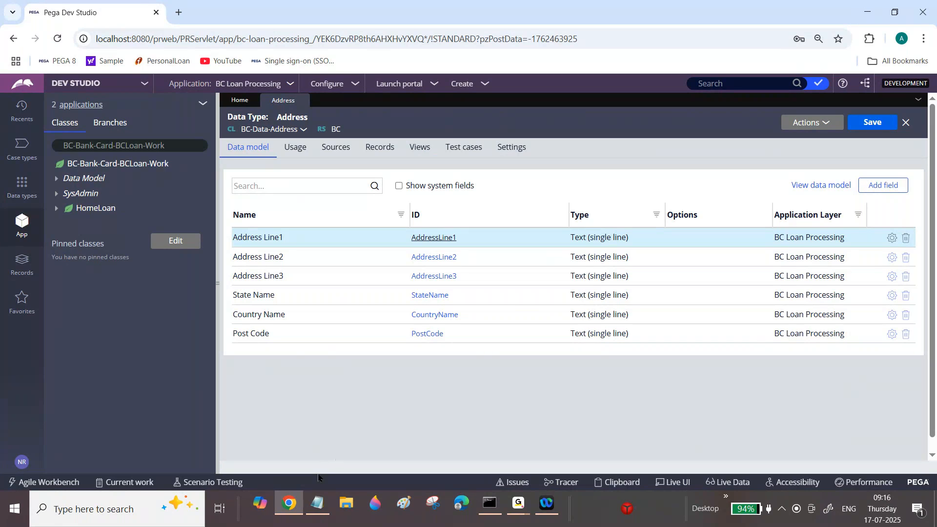
left_click(316, 504)
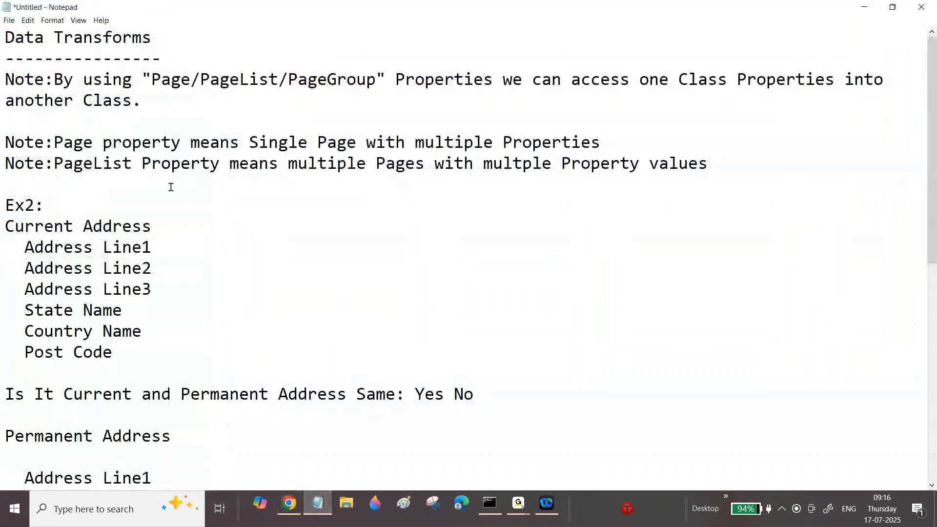
left_click_drag(54, 136, 375, 142)
left_click_drag(6, 225, 159, 231)
left_click_drag(6, 436, 190, 432)
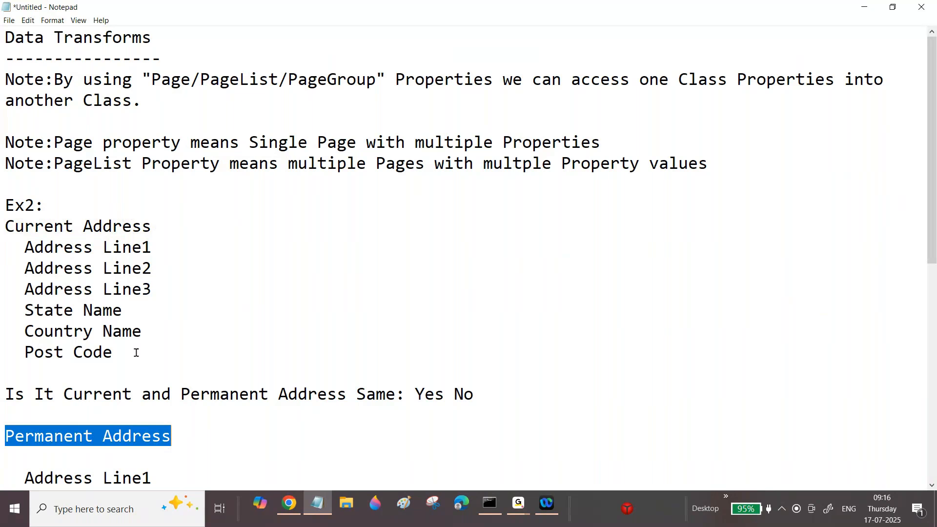
left_click_drag(6, 226, 159, 223)
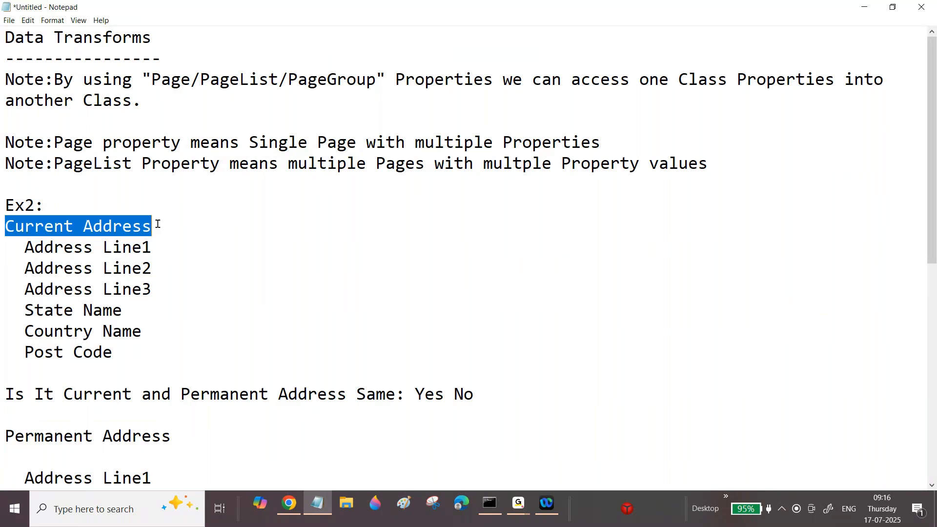
Annotate the Current Address heading in the Ex2 notes with "-->Page Property".
left_click(166, 224)
type("--")
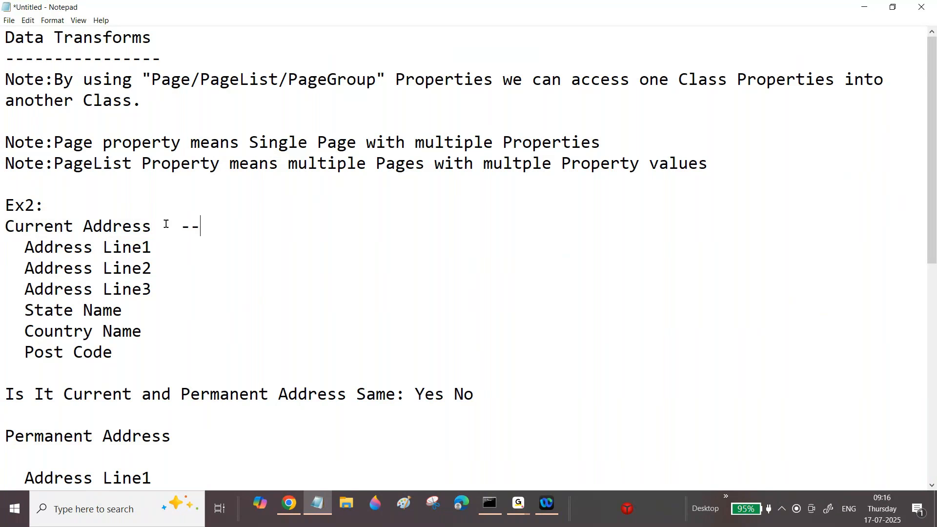
type(">Page Property")
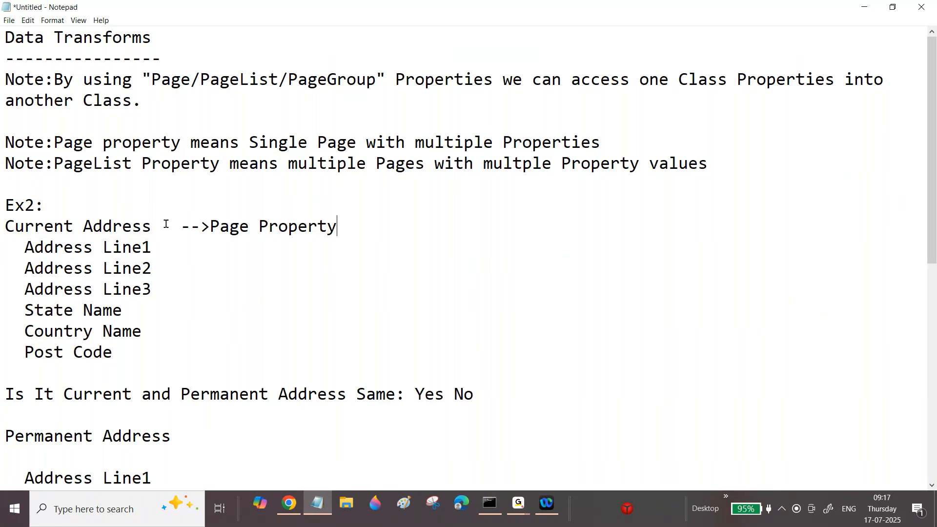
Annotate the Permanent Address heading with "--->Page Property" and compare it with the Current Address line.
left_click(200, 439)
type("--->Page pr")
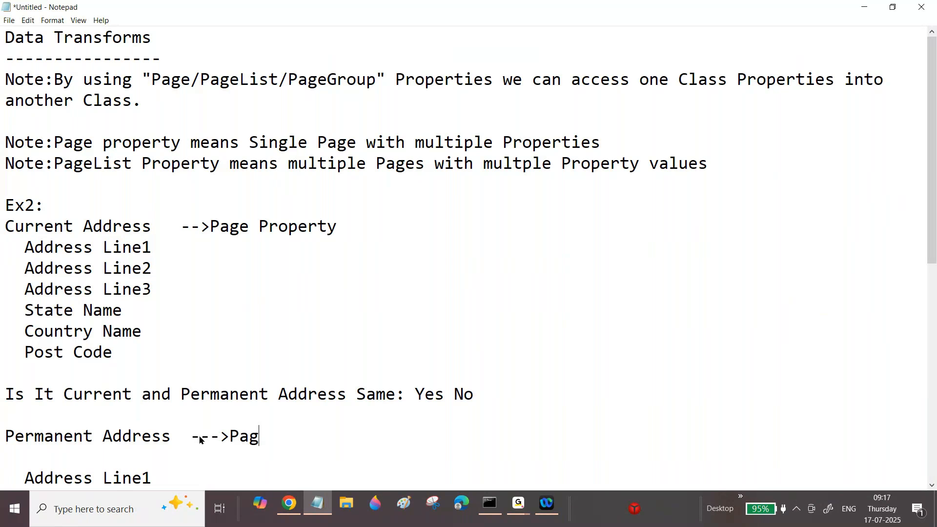
key("BackSpace")
key("BackSpace")
type("Property")
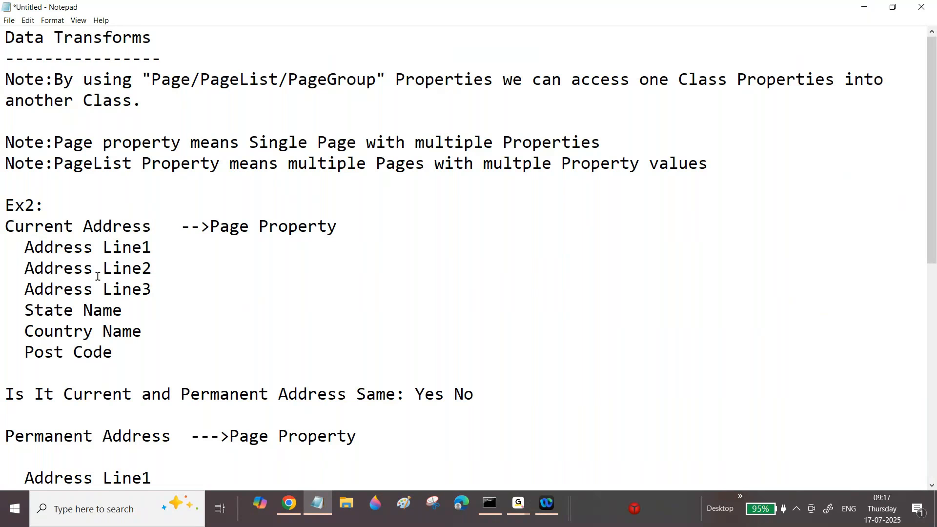
left_click_drag(5, 226, 210, 226)
left_click_drag(25, 436, 249, 435)
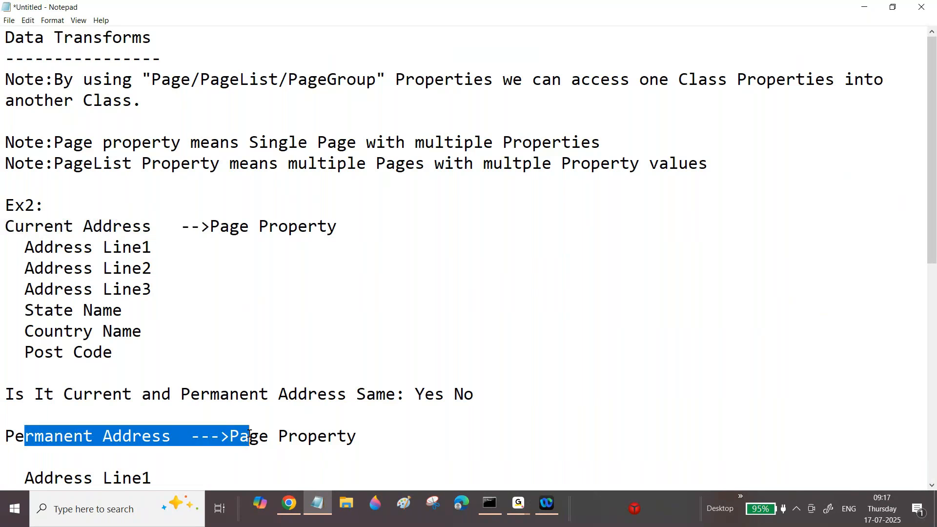
Switch to Pega Dev Studio and create a property labelled "Current Address" in the HomeLoan class, opening its rule form.
left_click(289, 507)
left_click(91, 209)
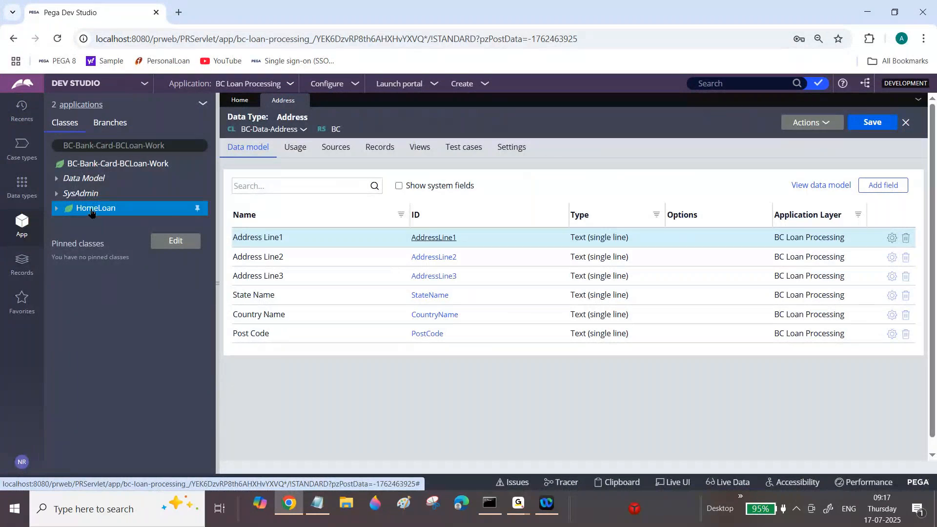
right_click(91, 210)
mouse_move(151, 226)
mouse_move(190, 242)
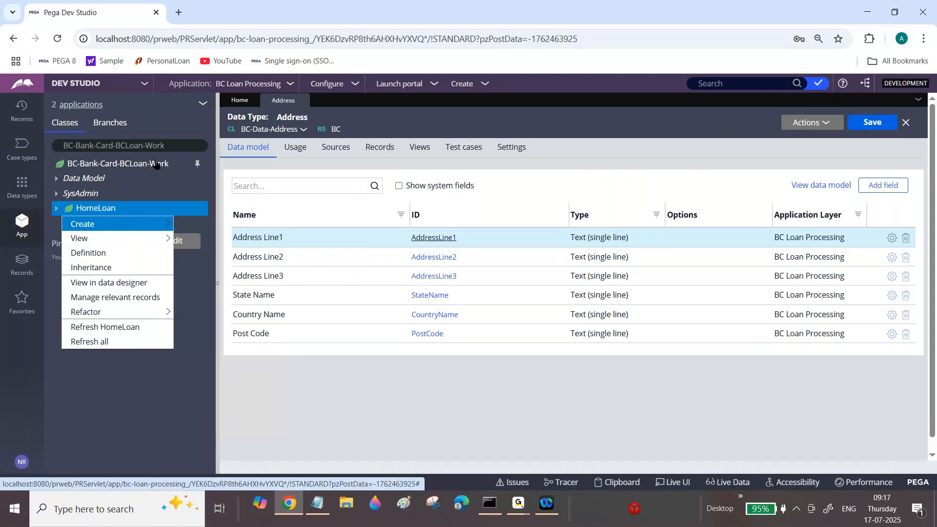
mouse_move(117, 226)
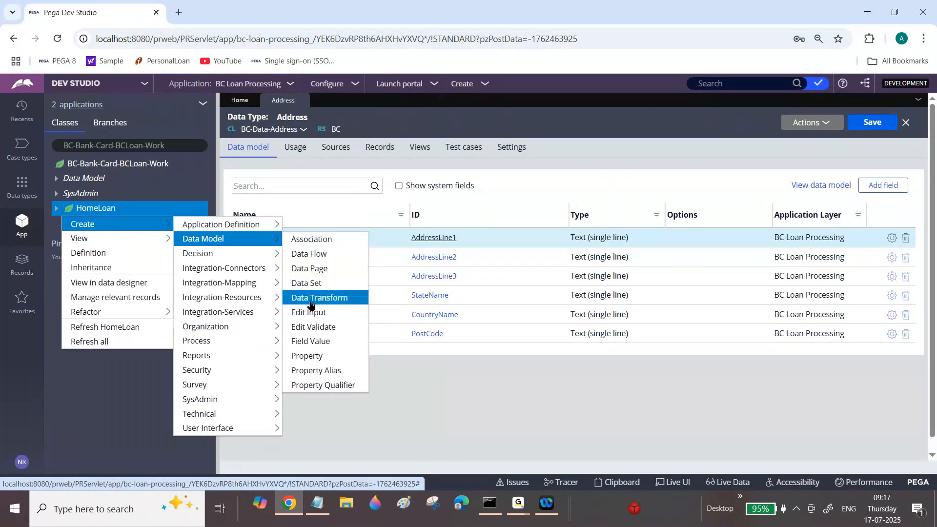
left_click(312, 356)
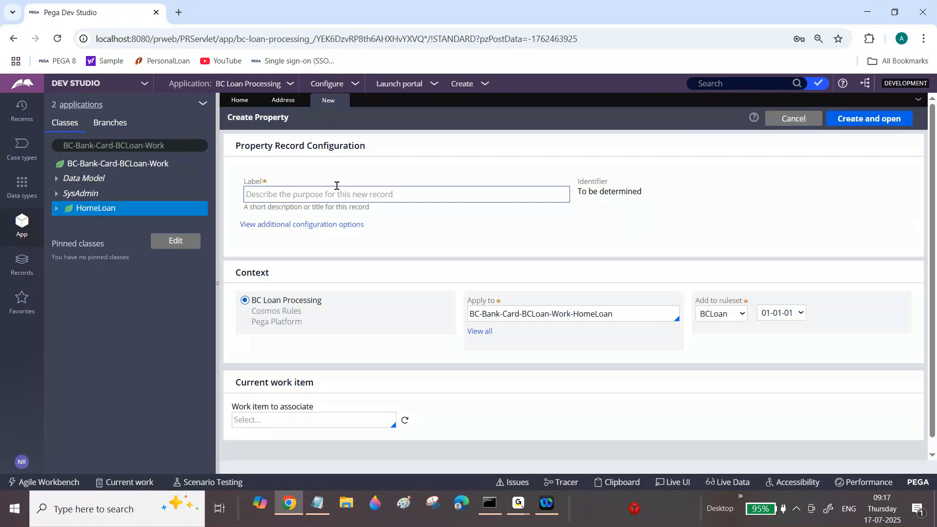
type("Current Address")
key("Tab")
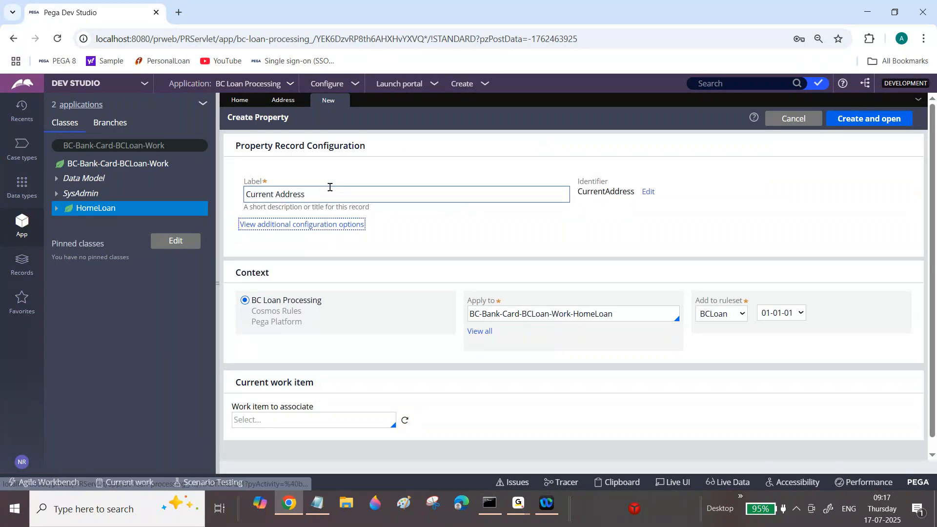
left_click(867, 120)
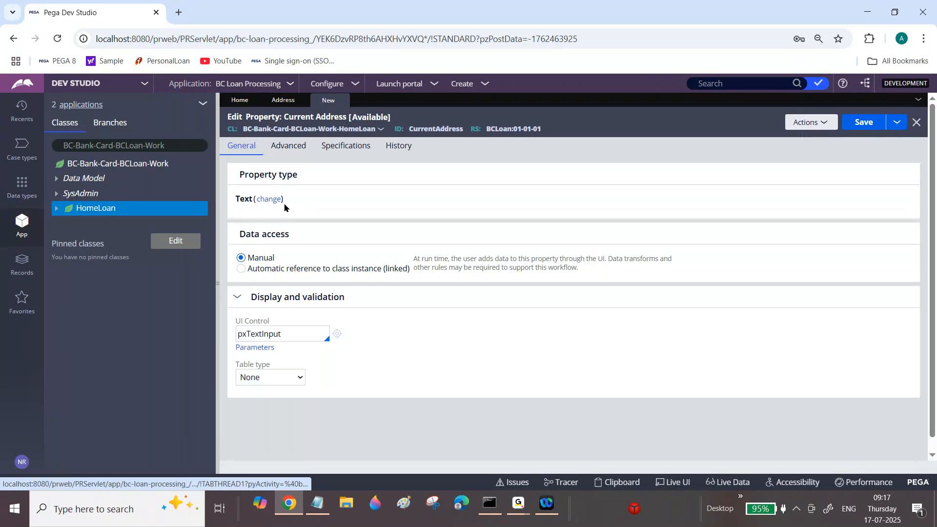
Change the Current Address property type to Single Page and check the Address data type's class for its page definition.
left_click(270, 200)
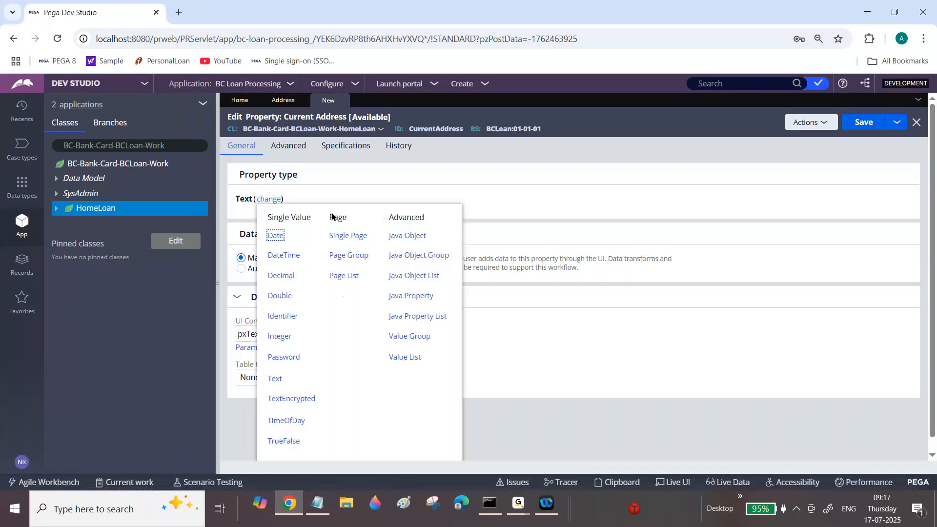
left_click(358, 235)
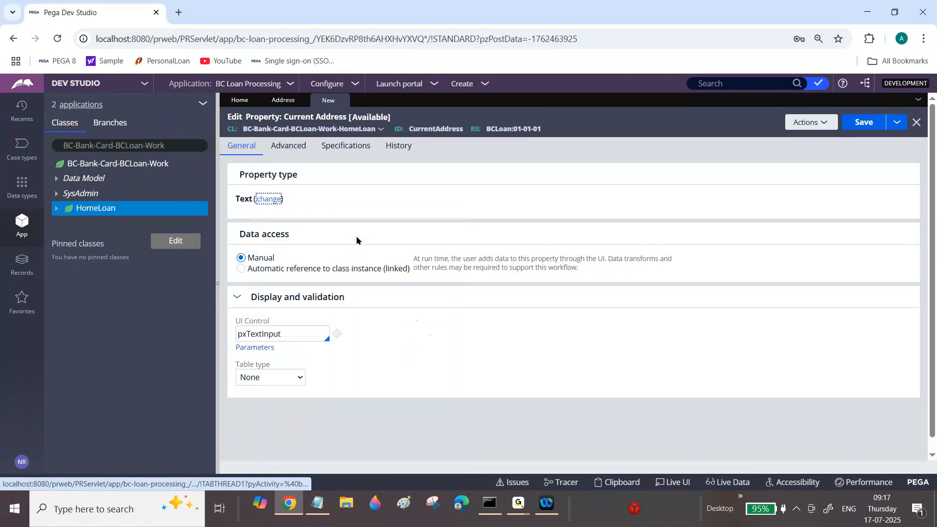
left_click_drag(238, 219, 294, 221)
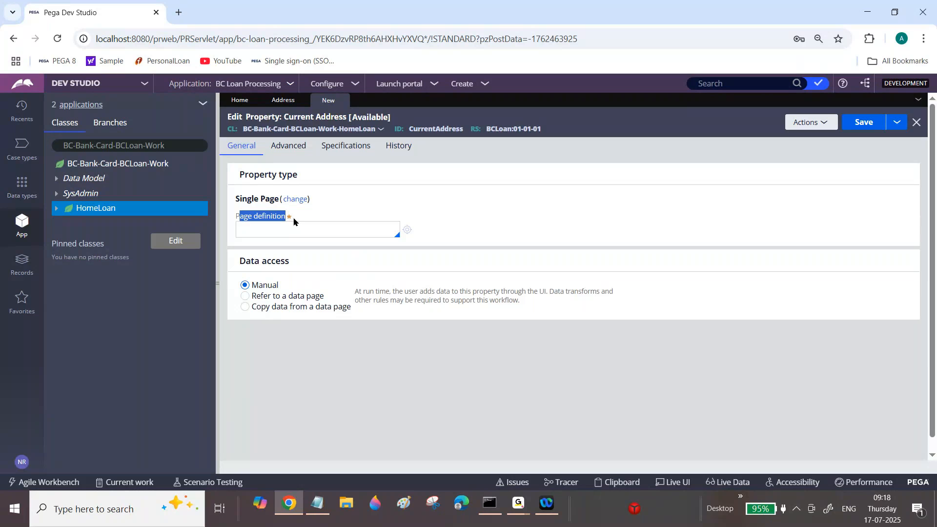
left_click(283, 100)
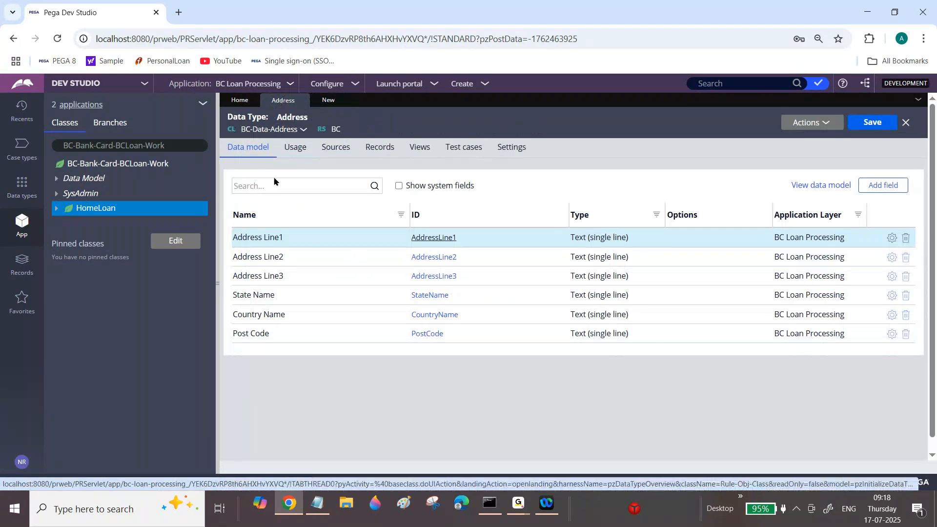
left_click(328, 99)
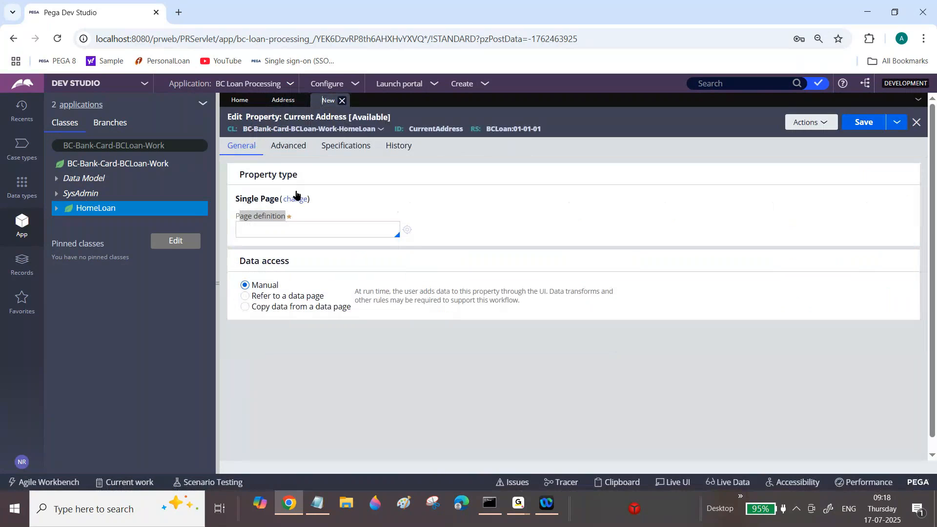
Set the Current Address page definition to BC-Data-Address, check it against the Address data type, and save the property.
left_click(283, 230)
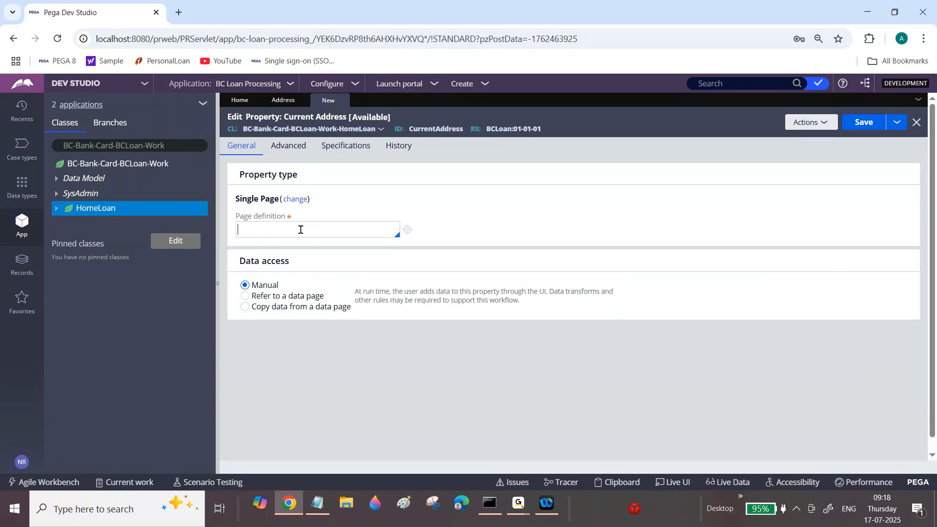
type("BC-Data-Address")
left_click(277, 101)
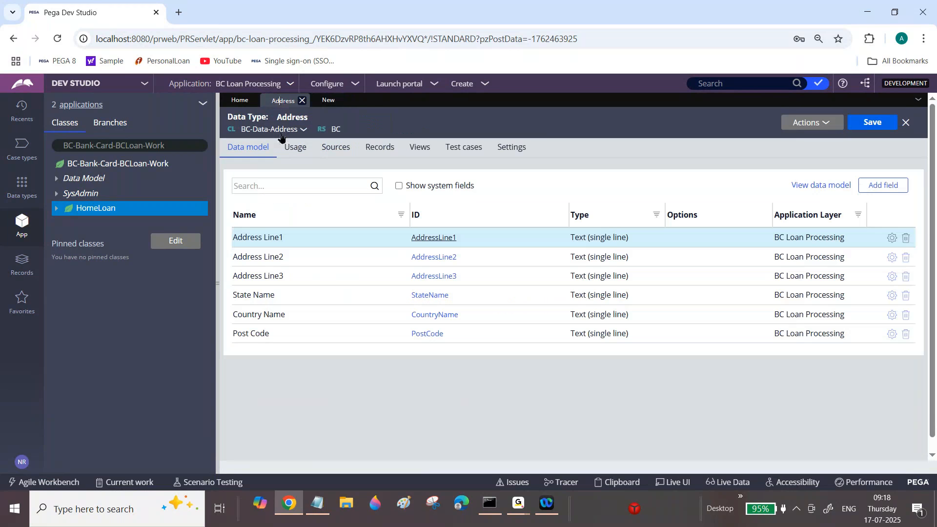
left_click(326, 100)
triple_click(311, 227)
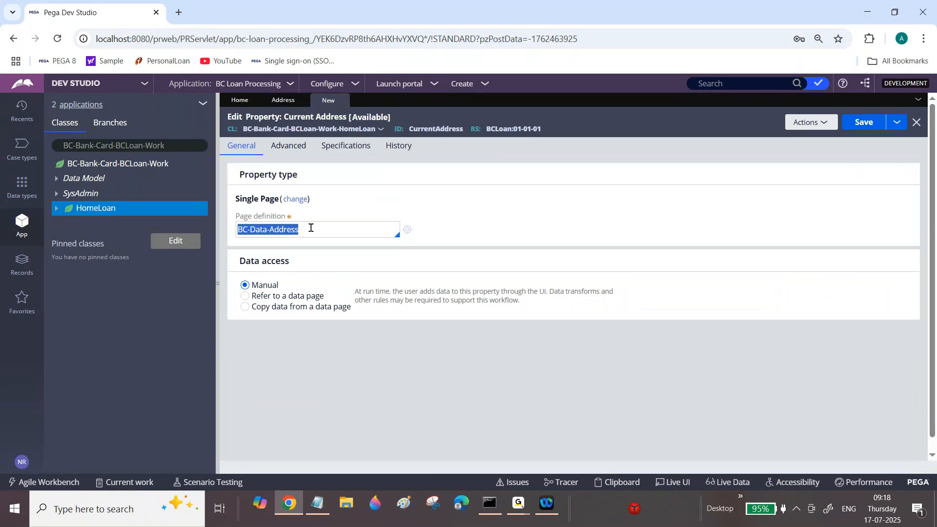
key("ctrl+s")
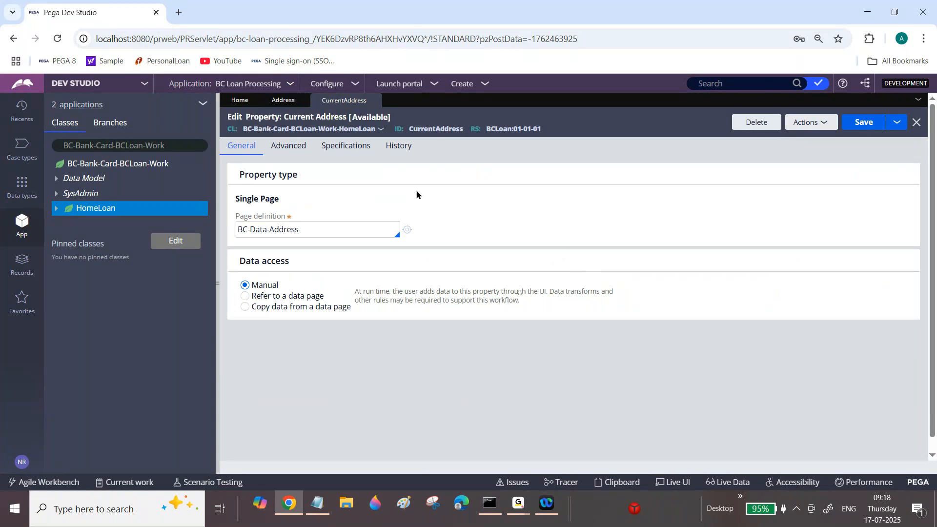
Examine the saved Current Address property's ID alongside the class named in its page definition.
double_click(437, 128)
triple_click(283, 230)
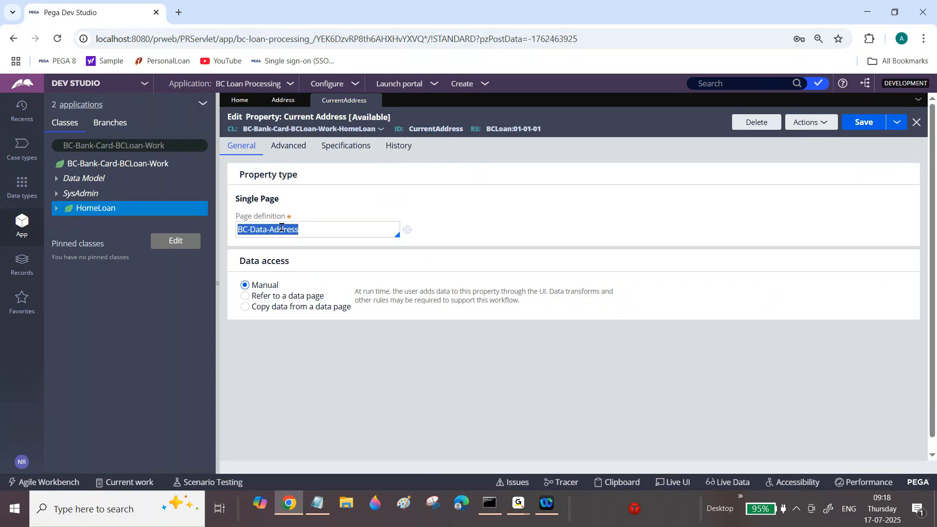
double_click(281, 227)
triple_click(281, 227)
left_click(281, 228)
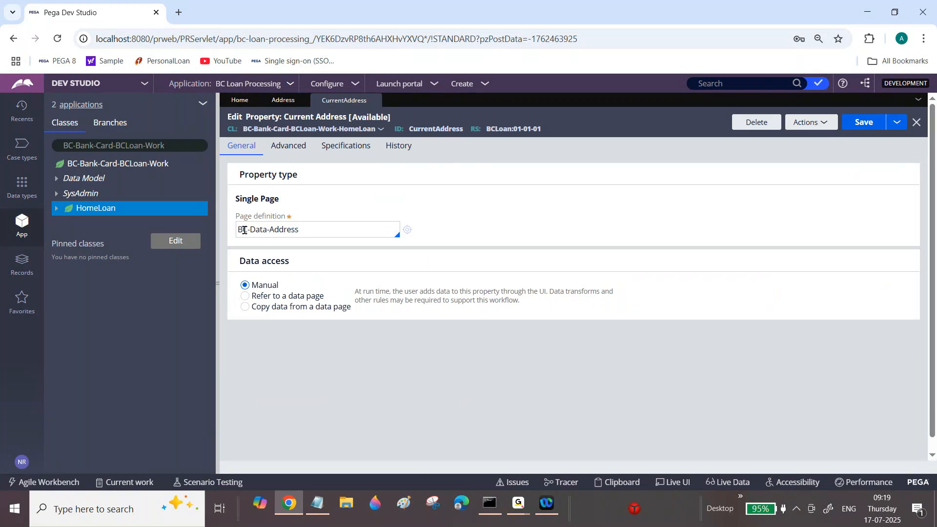
left_click_drag(238, 229, 311, 228)
left_click(310, 228)
left_click(262, 229)
left_click_drag(238, 229, 269, 229)
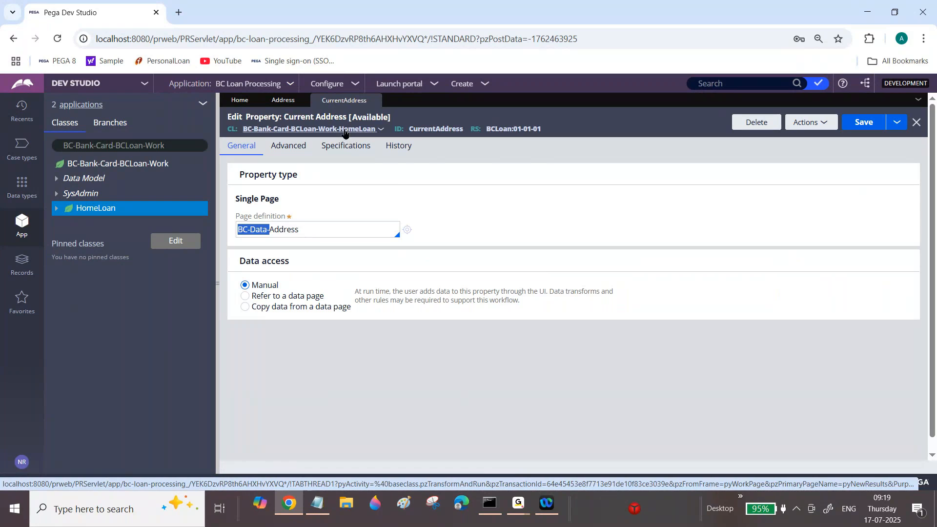
double_click(437, 129)
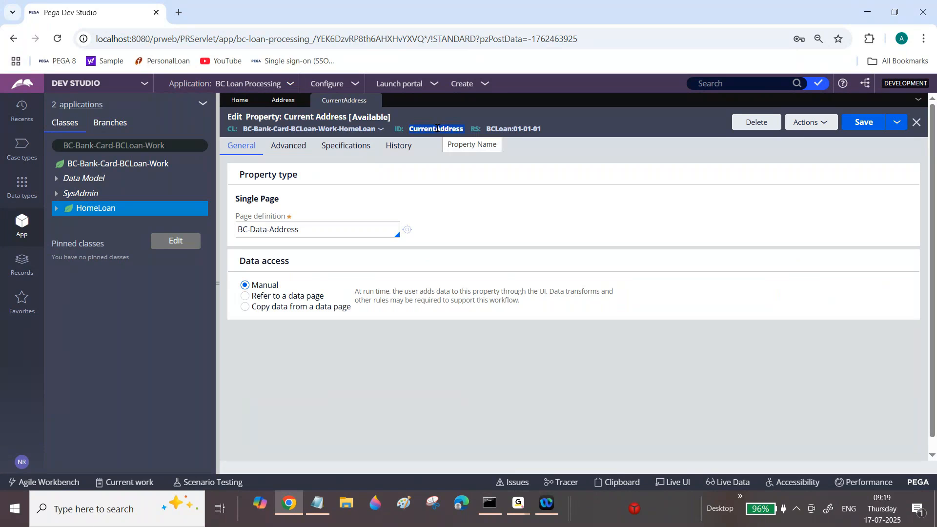
Create another property labelled "Permanent Address" in the BC-Bank-Card-BCLoan-Work-HomeLoan class and open its rule form.
left_click(820, 126)
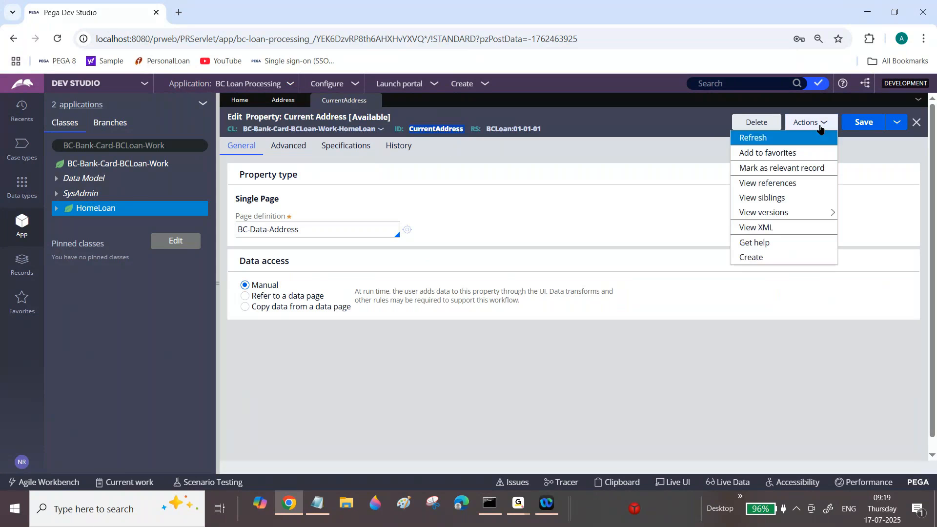
left_click(771, 255)
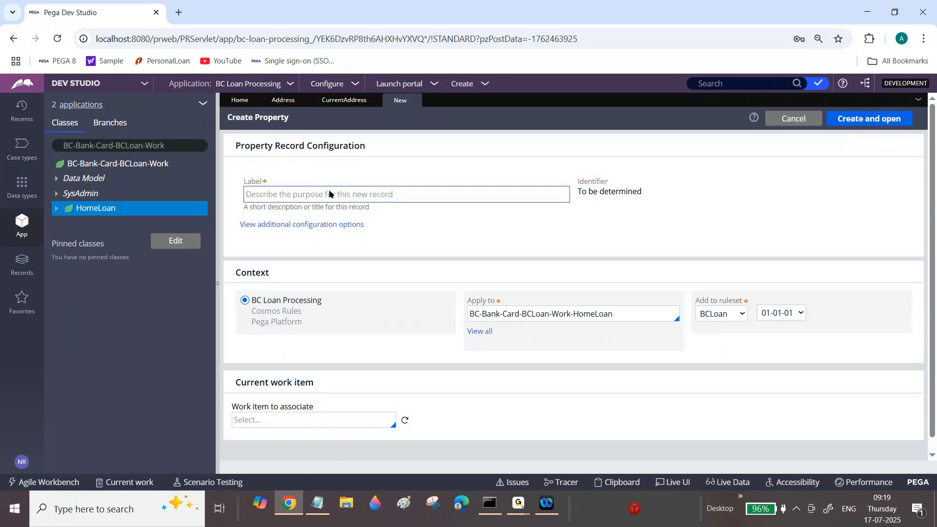
left_click(328, 189)
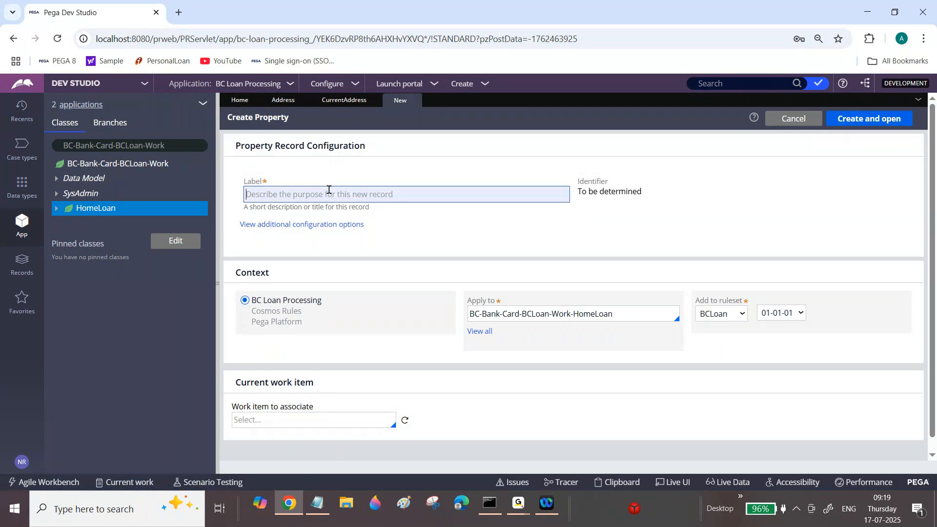
type("Permanent Address")
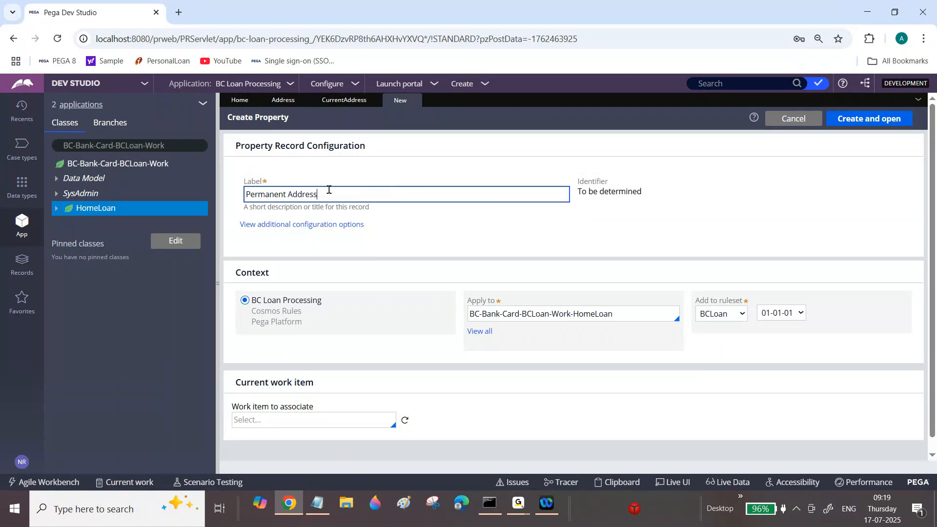
key("Tab")
left_click(878, 122)
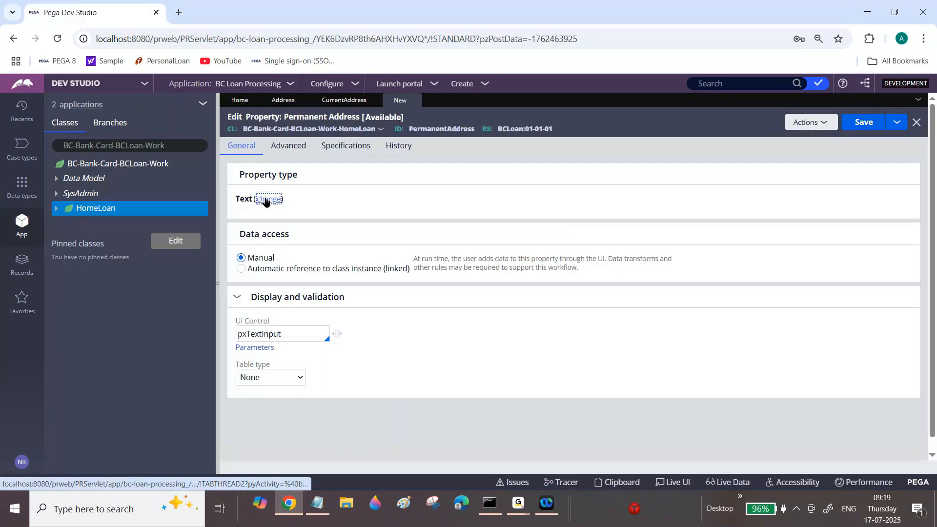
Make the Permanent Address property a Single Page with the page definition BC-Data-Address.
left_click(268, 200)
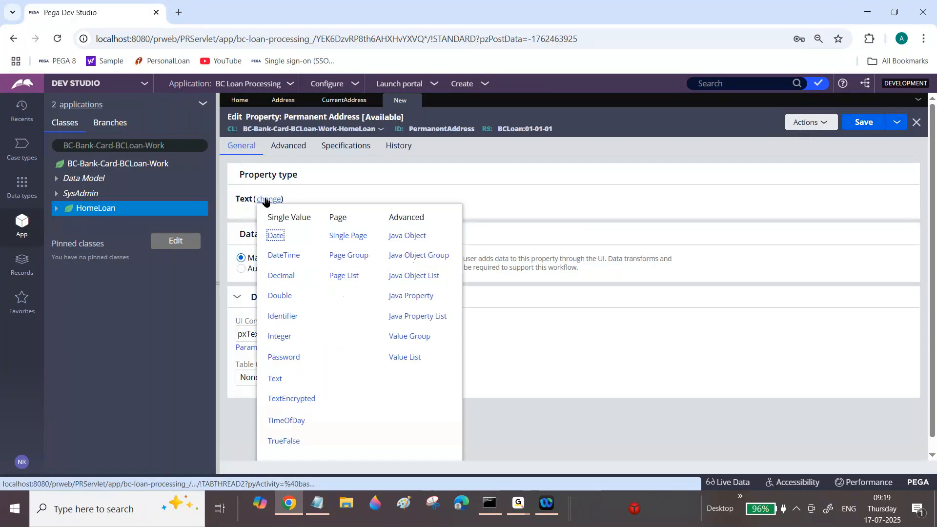
left_click(348, 235)
left_click(330, 228)
type("BC-")
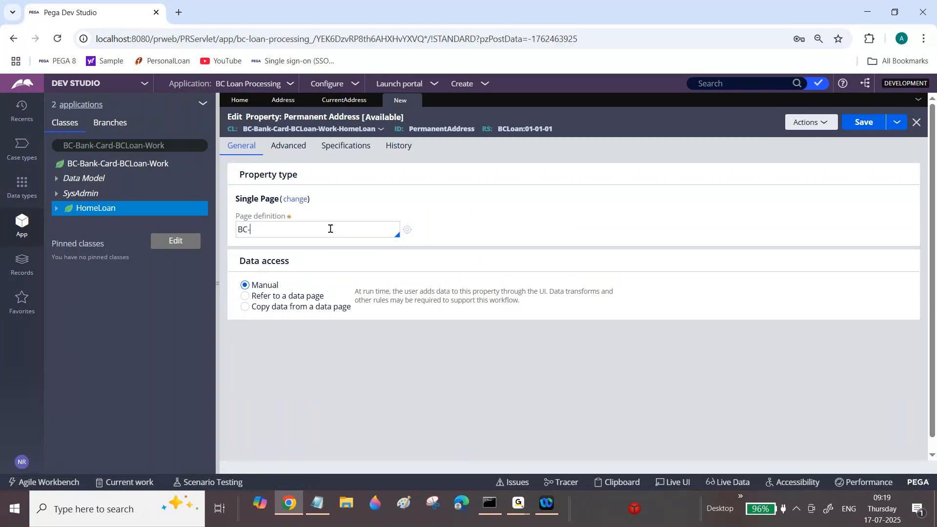
type("Data-Address")
Check the Permanent Address property's ID and page definition, and save the property.
double_click(444, 129)
triple_click(288, 235)
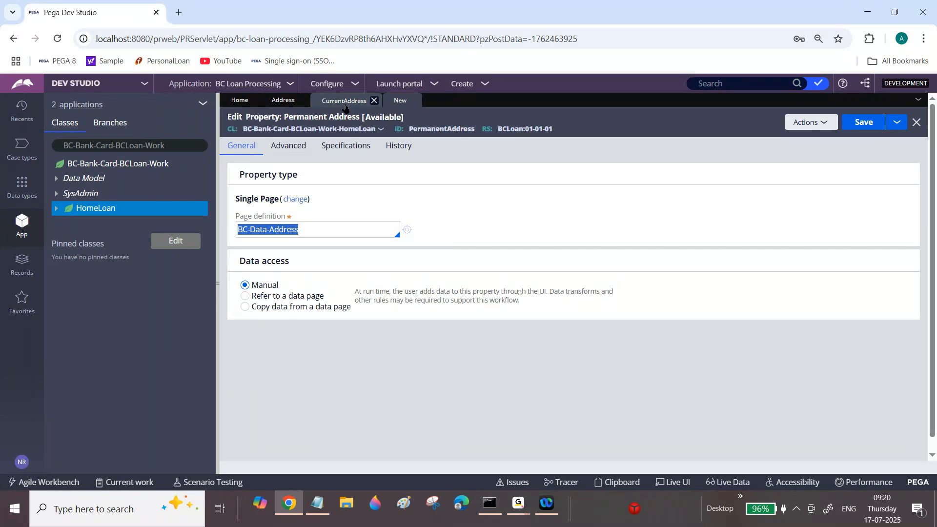
double_click(432, 129)
left_click(431, 141)
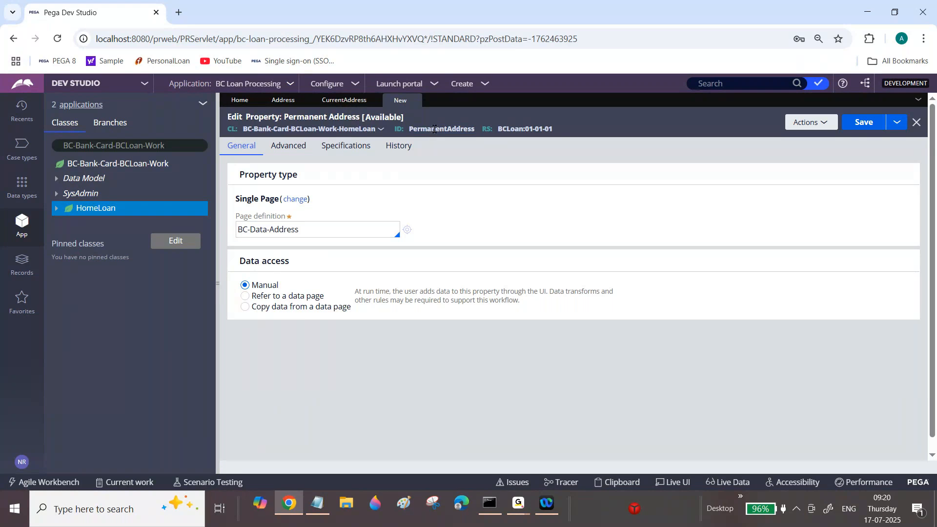
left_click(861, 126)
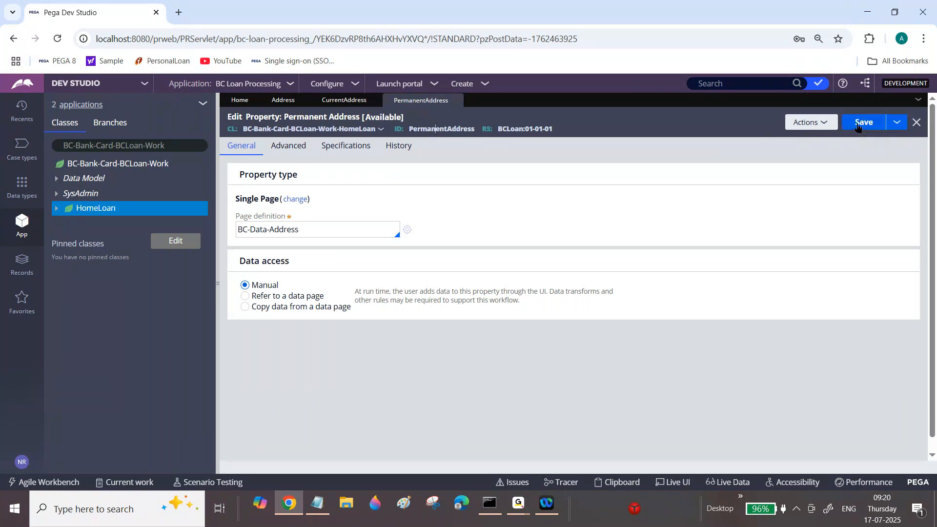
left_click(324, 230)
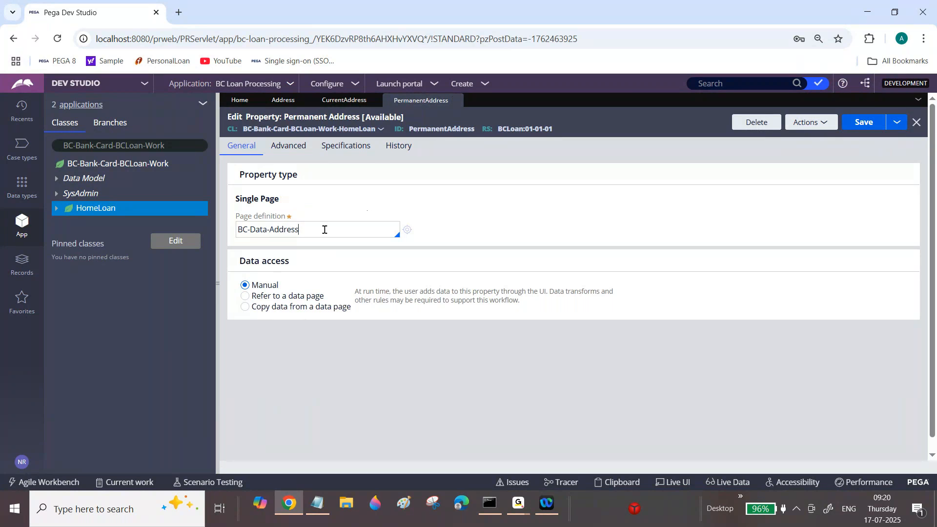
Create a property labelled "Is it Current and Permanent Address is Same?" in the BC-Bank-Card-BCLoan-Work-HomeLoan class and open its rule form.
triple_click(325, 230)
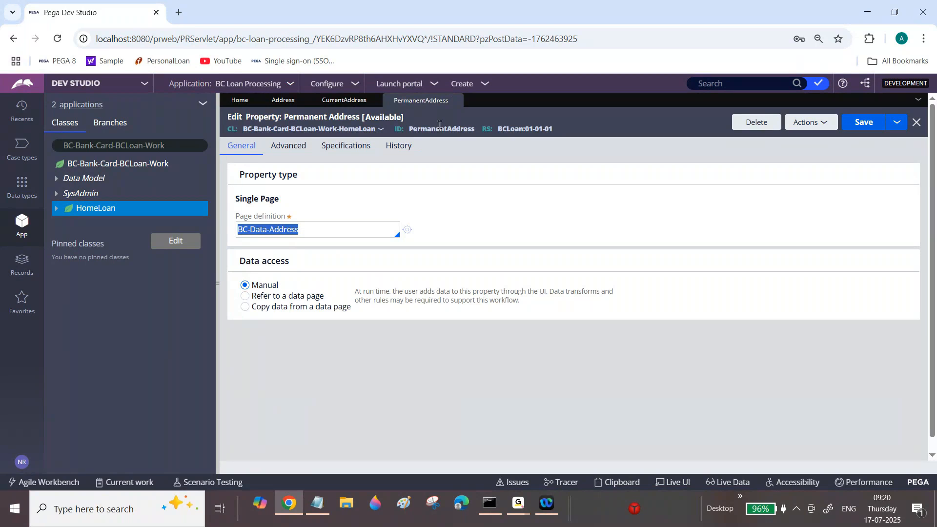
left_click(89, 211)
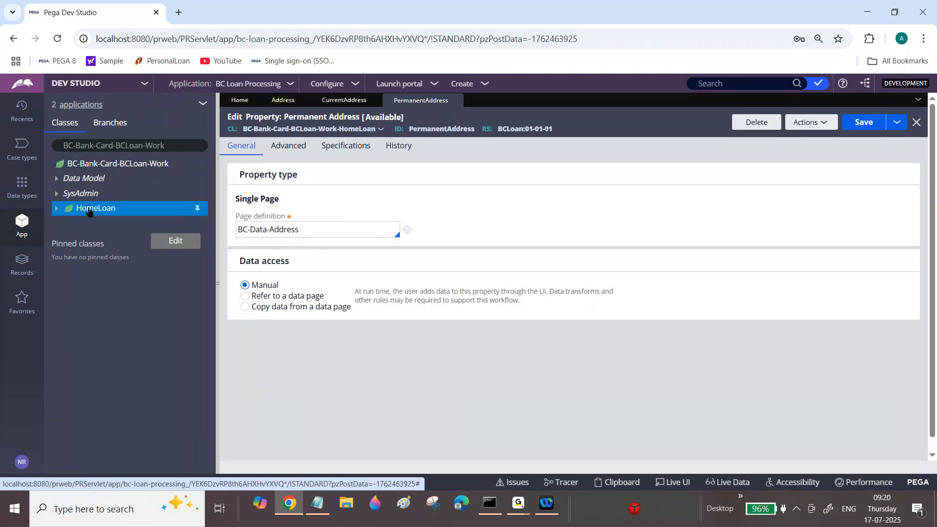
right_click(89, 211)
mouse_move(220, 242)
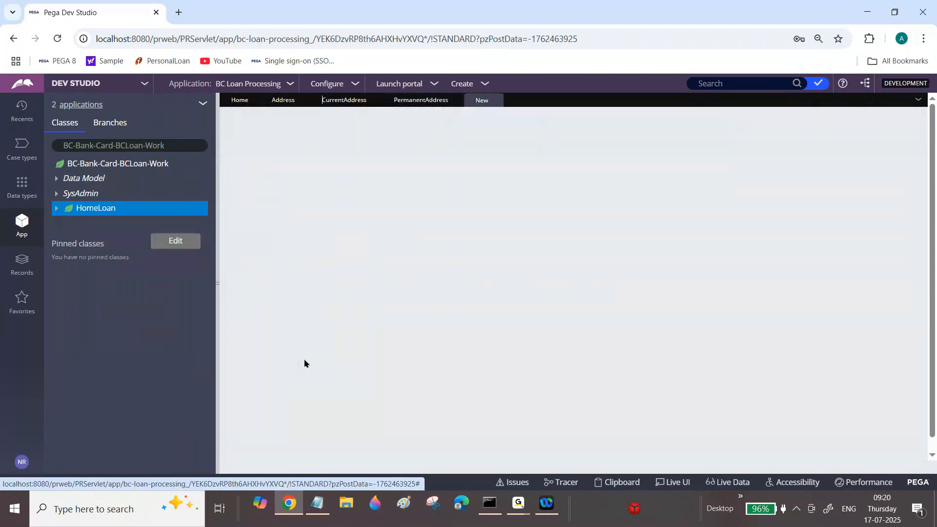
left_click(304, 358)
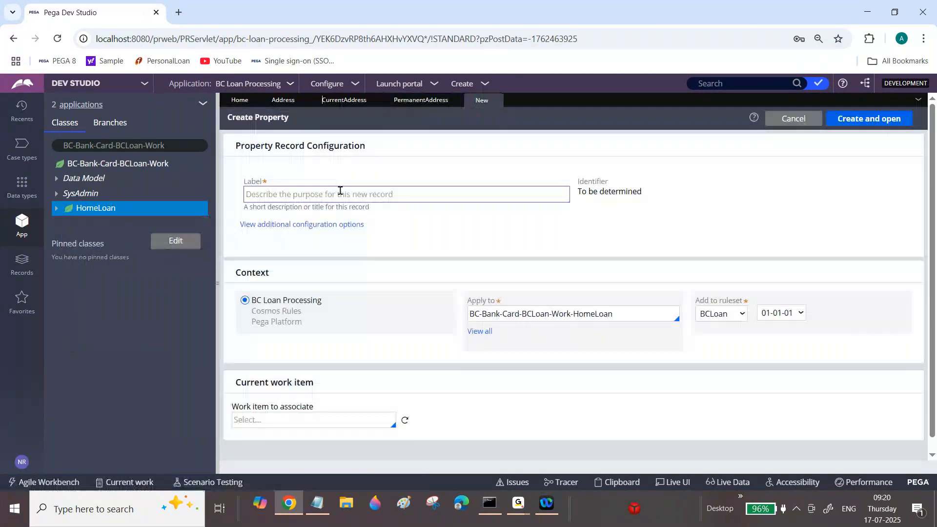
left_click(340, 192)
type("Is")
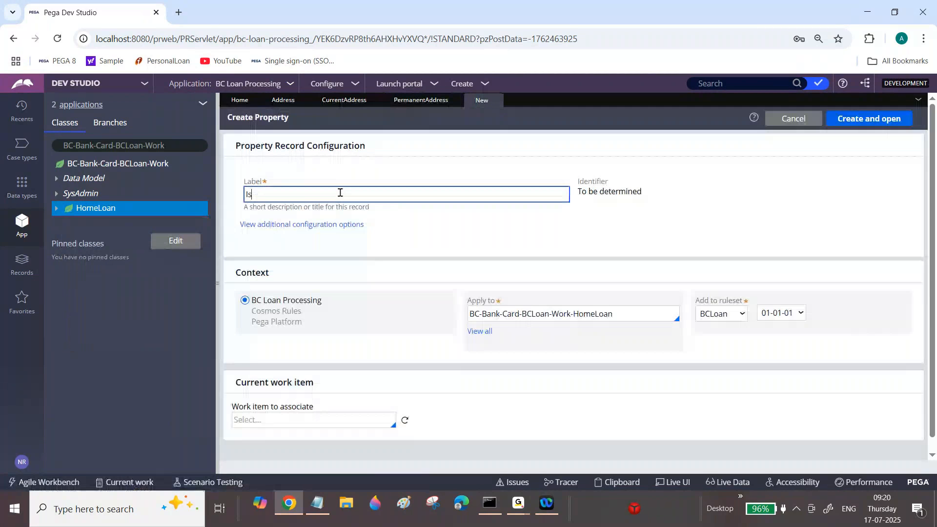
type(" it Current and Permanent Addr")
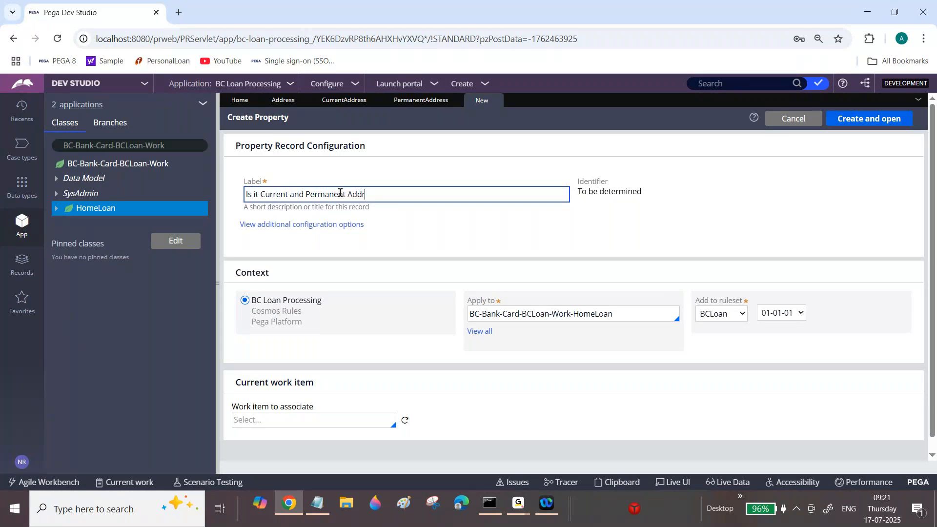
type("ess is Same?")
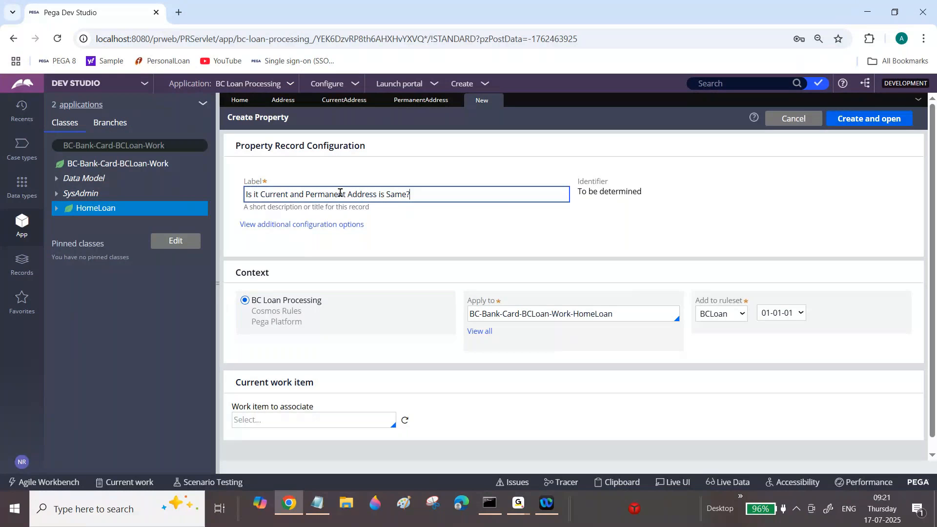
left_click(871, 120)
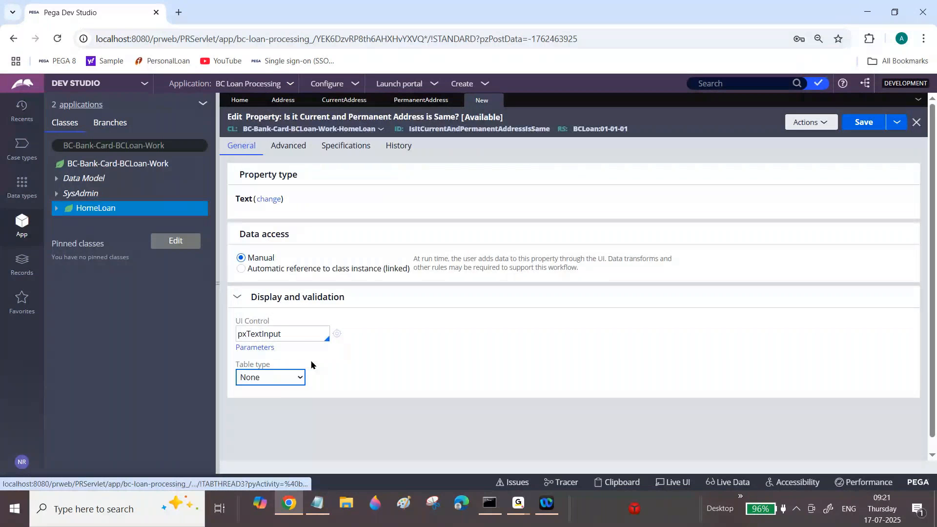
Set the new property's UI control to pxRadioButtons.
double_click(302, 334)
type("p")
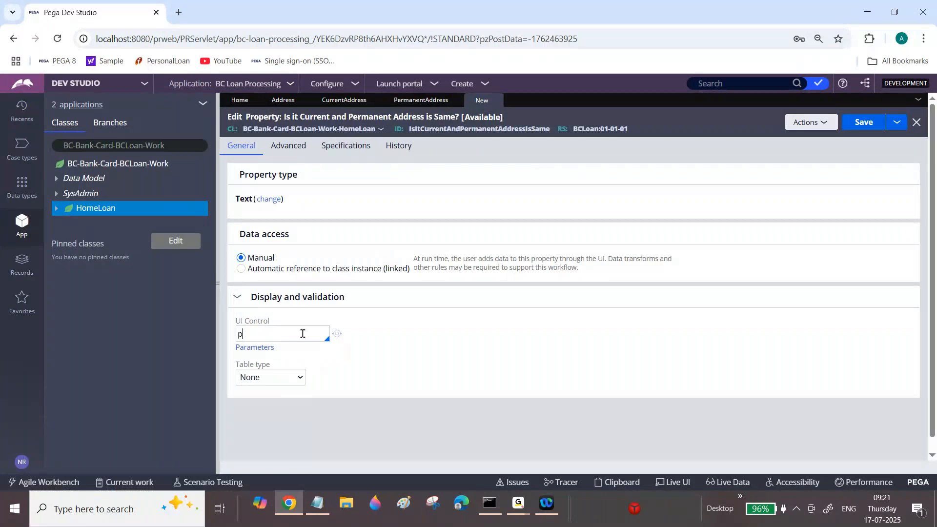
type("xradio")
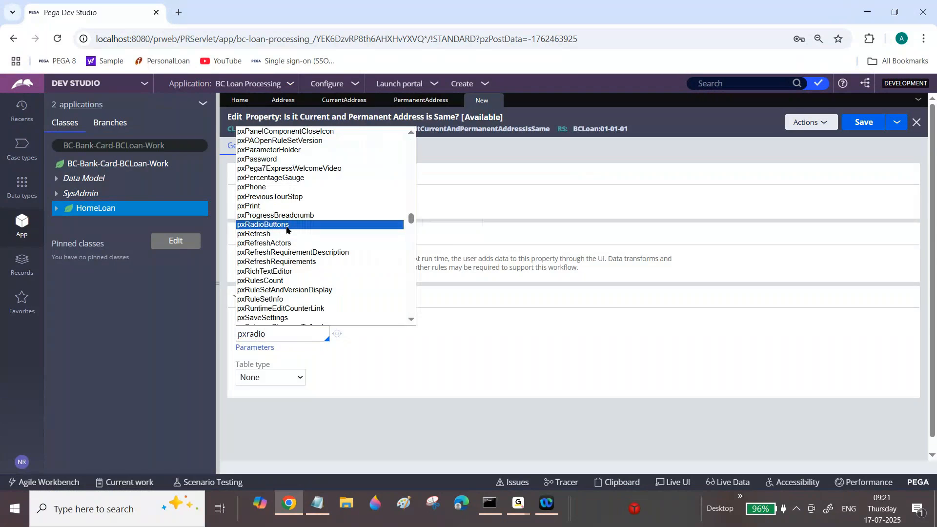
left_click(286, 225)
left_click(294, 366)
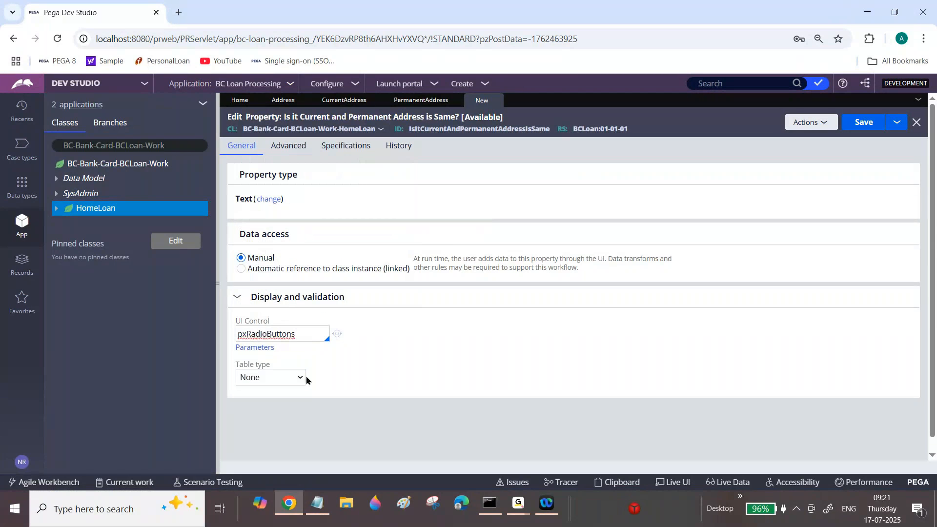
Make the property's table type a Local List with the values Yes and No, and save the property.
left_click(302, 378)
left_click(270, 286)
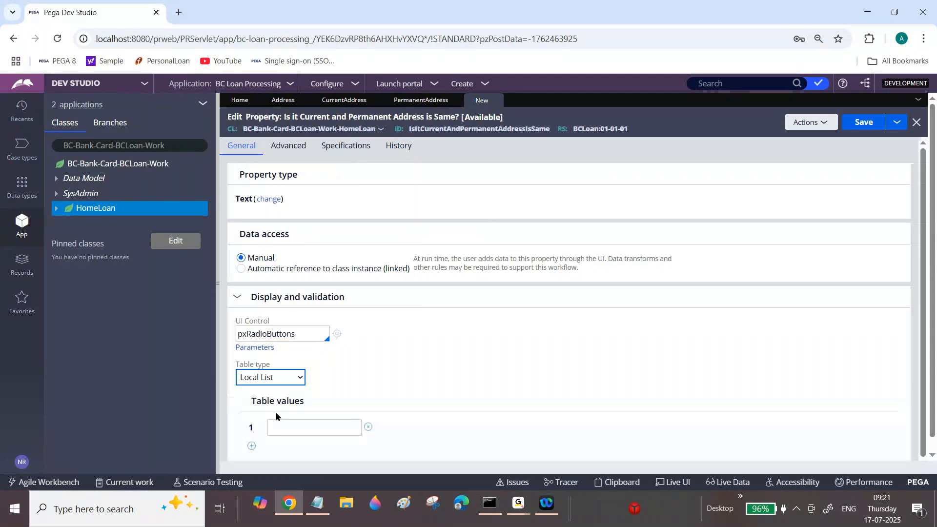
left_click(292, 428)
type("Yes")
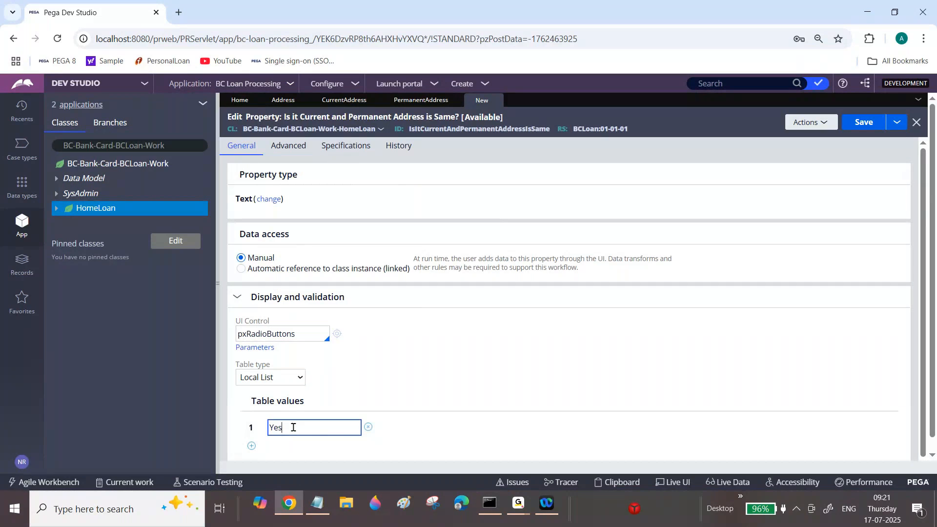
left_click(251, 446)
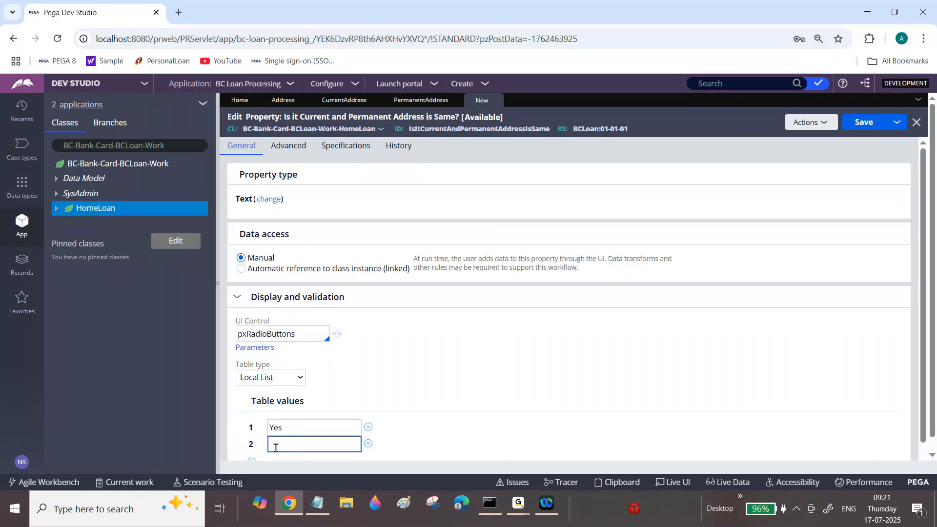
type("No")
left_click(861, 127)
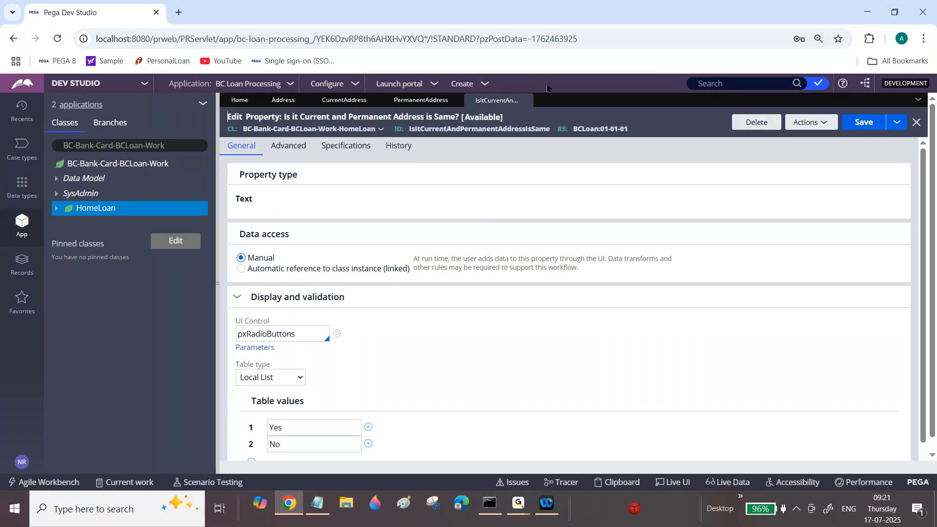
Close all open rules and expand CurrentAddress among the HomeLoan properties to examine its embedded fields.
left_click(918, 100)
left_click(863, 182)
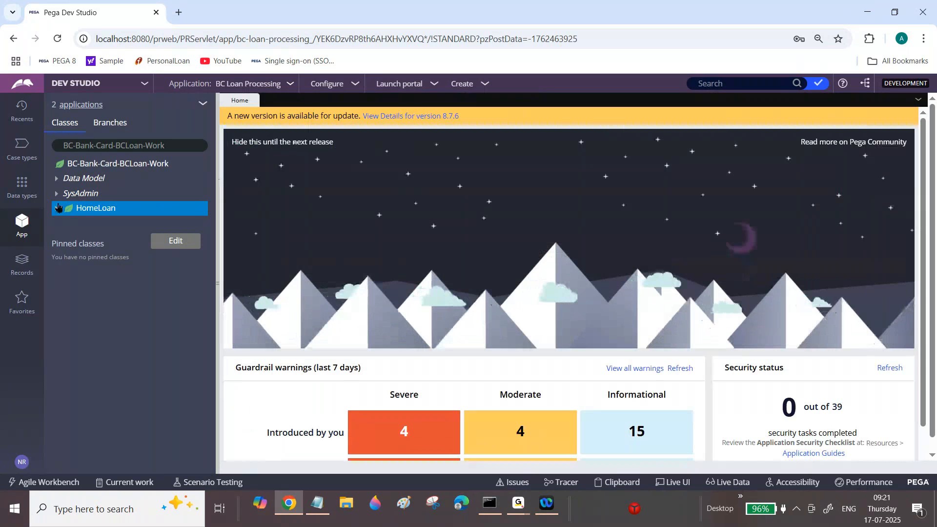
left_click(56, 209)
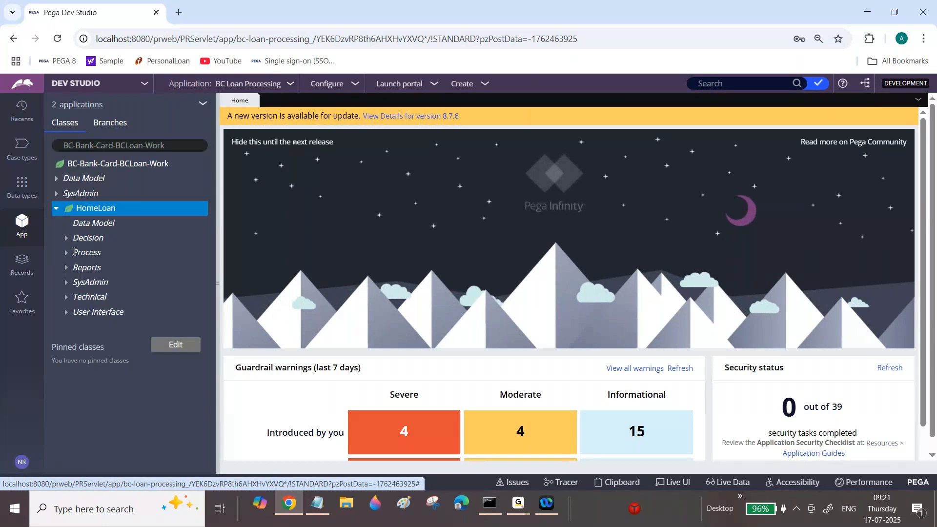
left_click(74, 283)
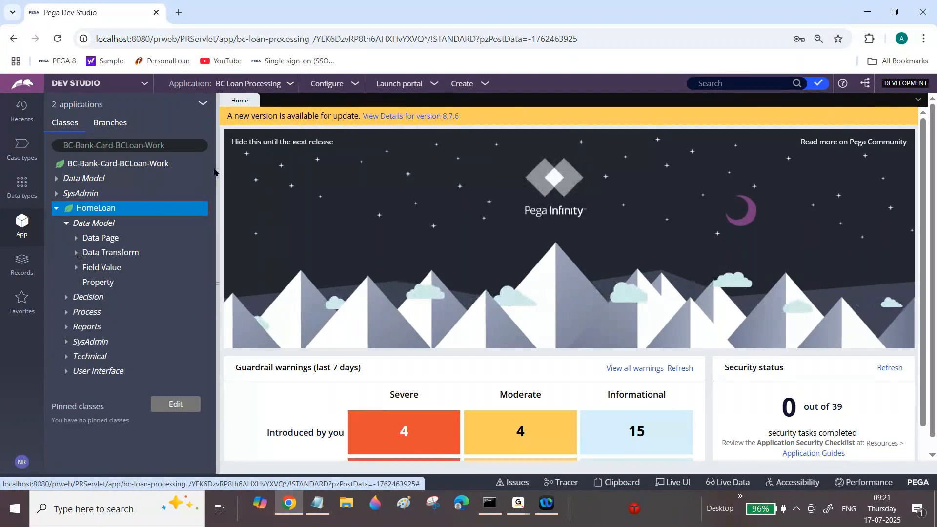
left_click_drag(214, 161, 210, 253)
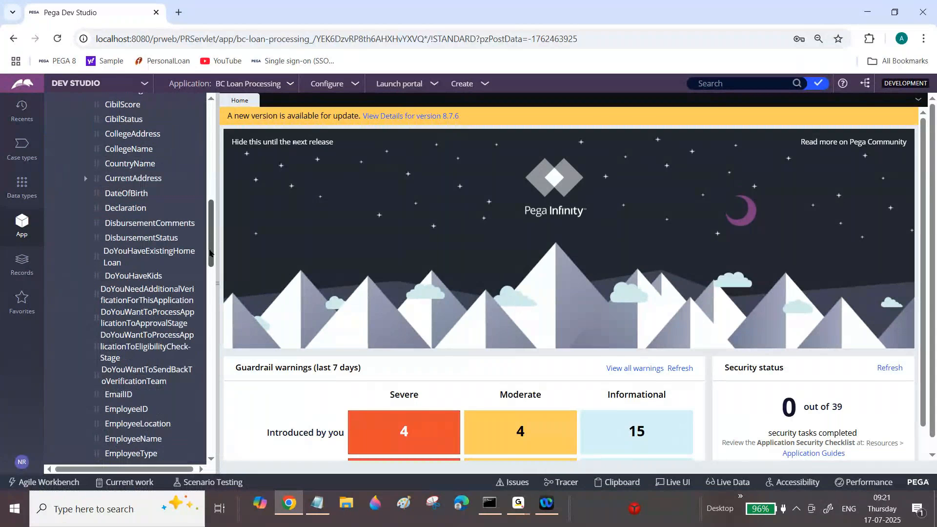
left_click(86, 179)
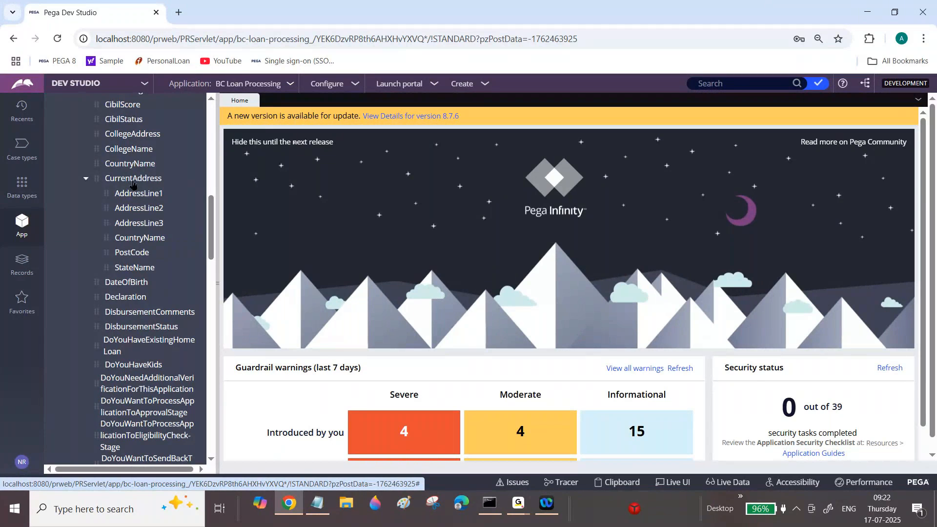
Open the CurrentAddress property, check its property type, and close it.
left_click(148, 184)
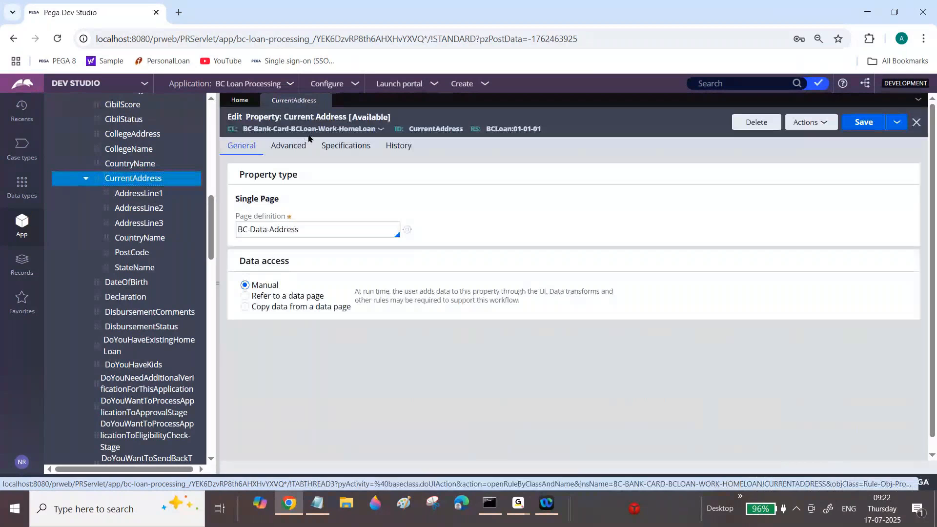
left_click_drag(235, 198, 291, 203)
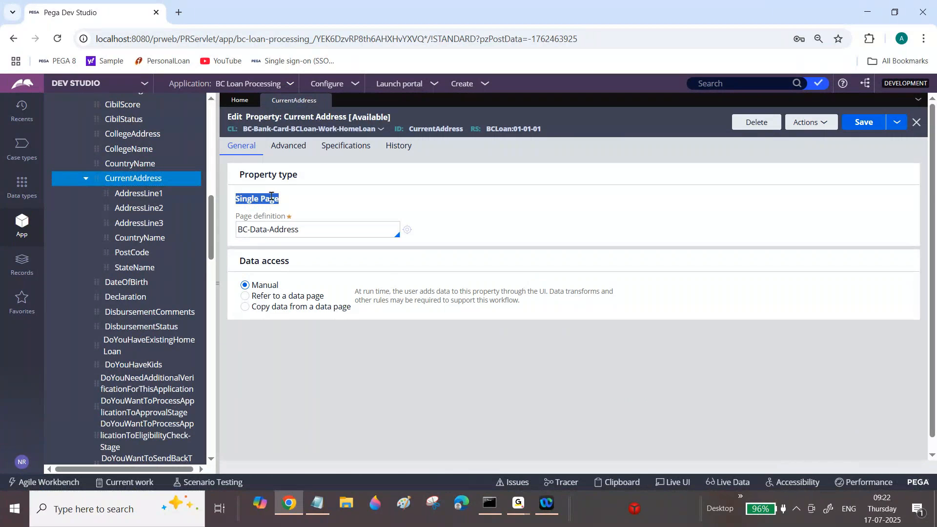
left_click(325, 100)
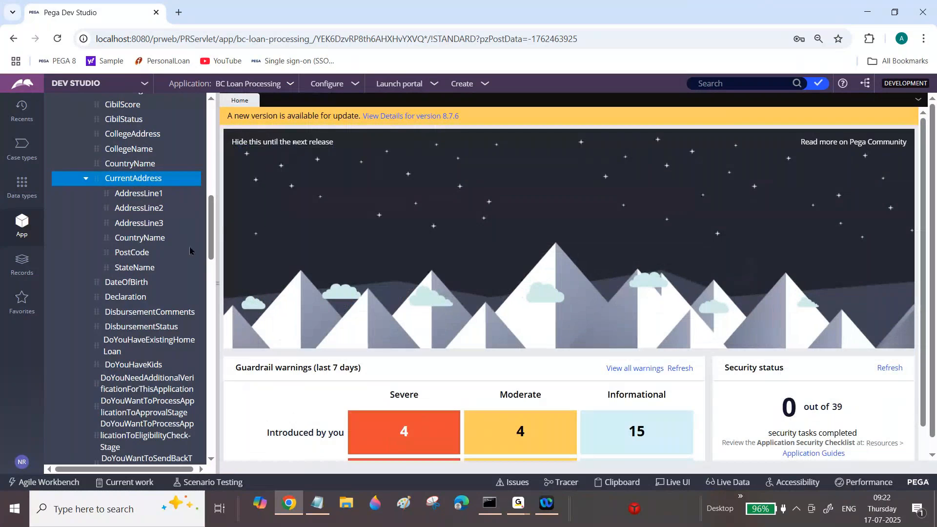
Expand PermanentAddress among the HomeLoan properties to examine its embedded fields, and collapse the HomeLoan class.
scroll(190, 251, "down", 12)
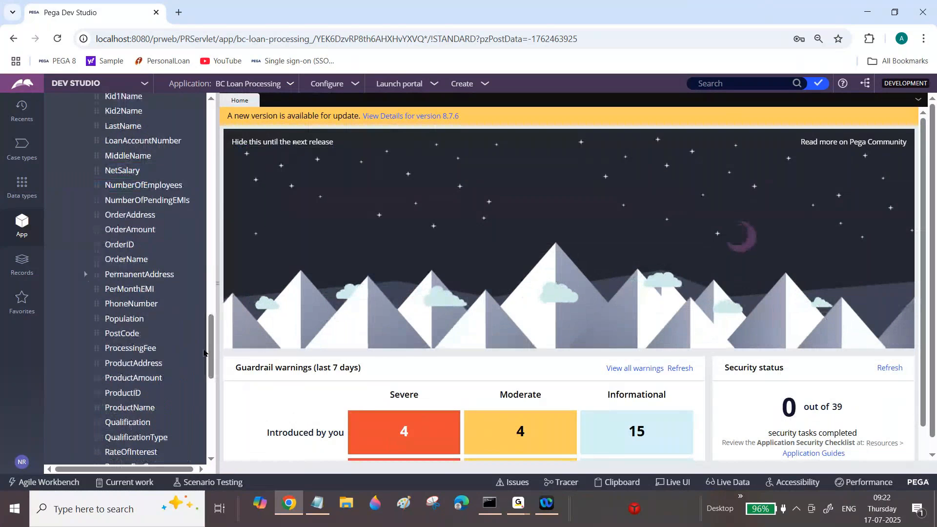
left_click(86, 274)
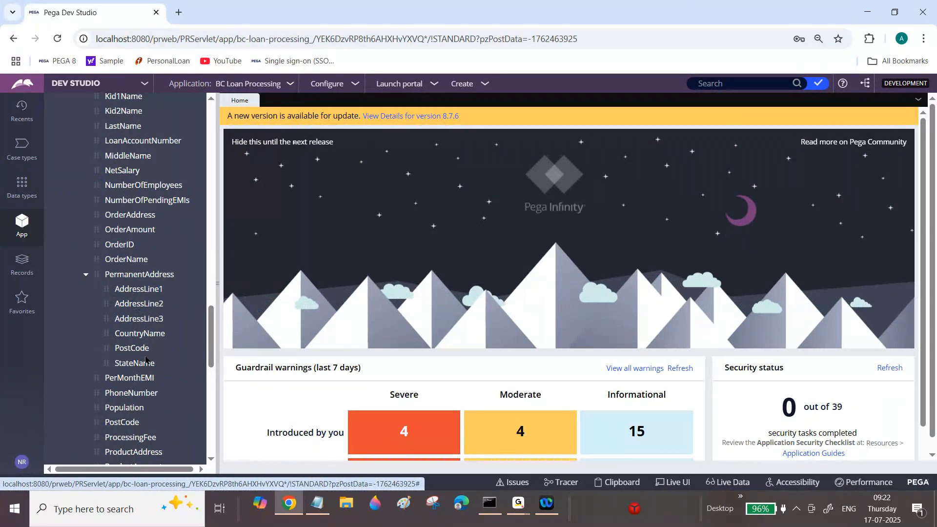
left_click_drag(211, 339, 216, 131)
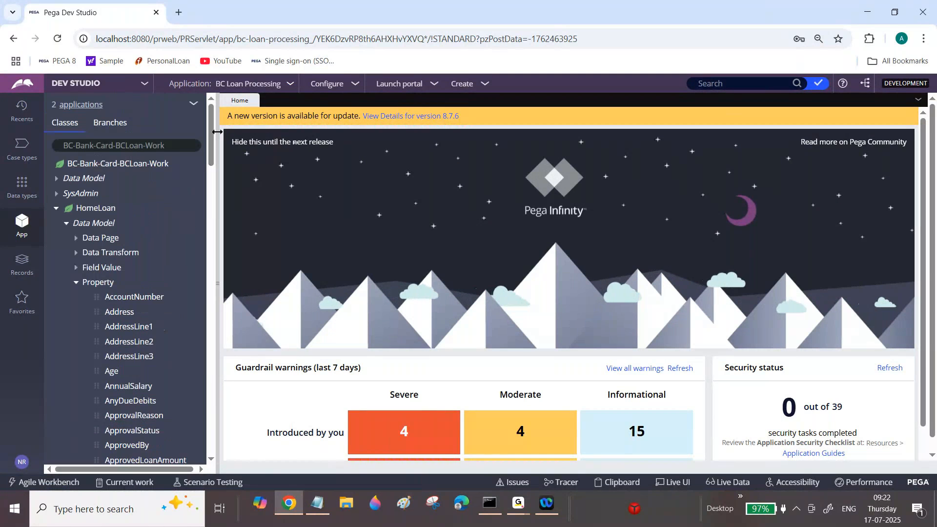
left_click(56, 209)
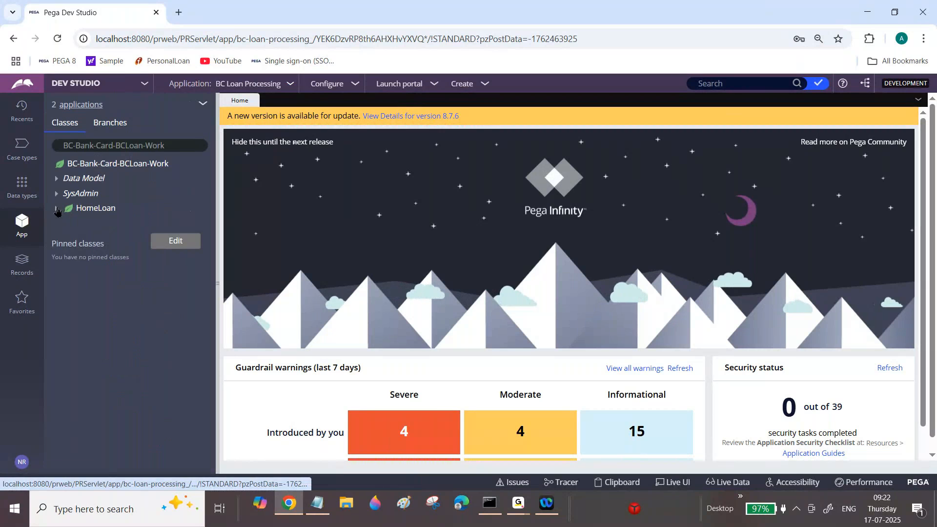
Create a section labelled "Current Address Details" in the BC-Bank-Card-BCLoan-Work-HomeLoan class and open its rule form.
left_click(86, 210)
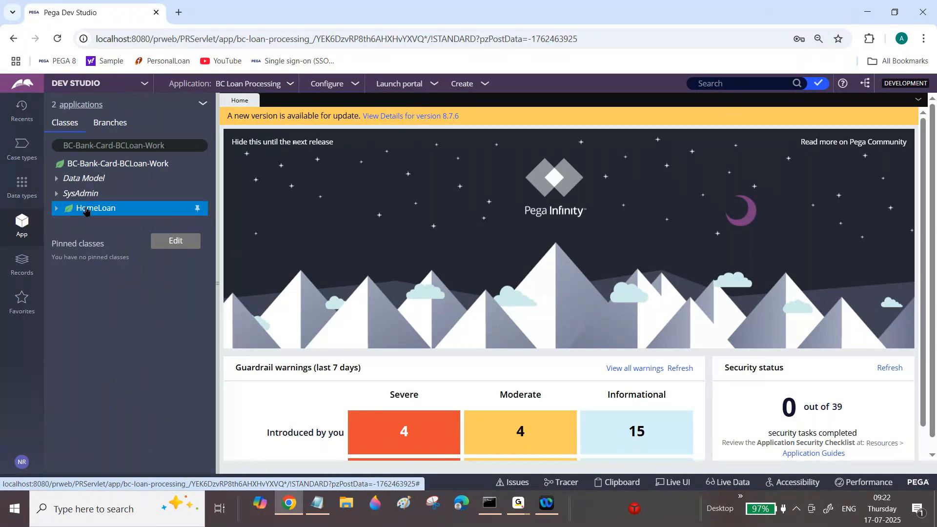
right_click(86, 211)
mouse_move(98, 224)
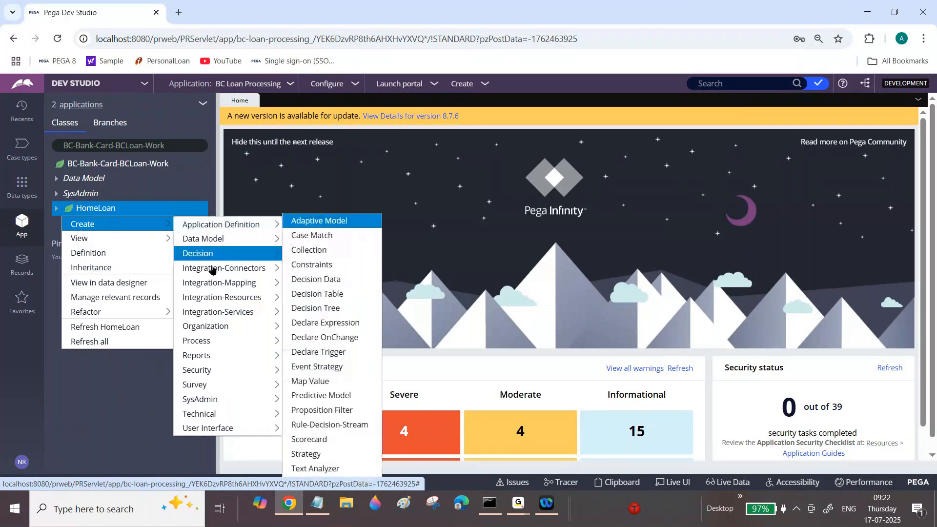
mouse_move(220, 417)
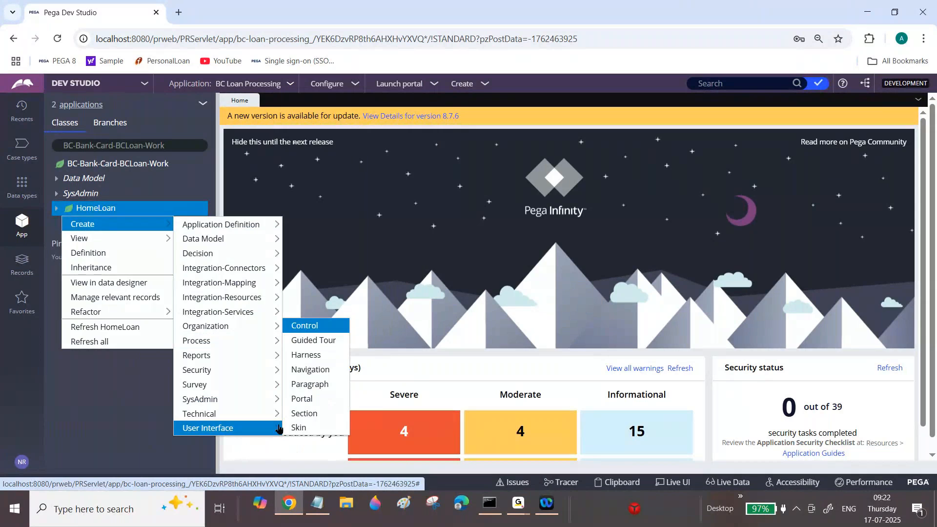
left_click(304, 413)
left_click(384, 191)
type("Current De")
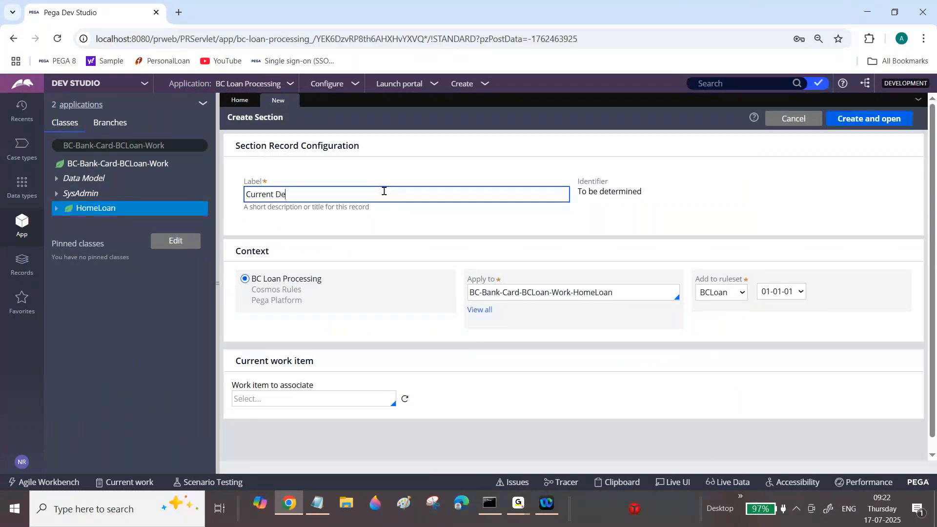
key("BackSpace")
key("BackSpace")
type("Address Details")
left_click(881, 118)
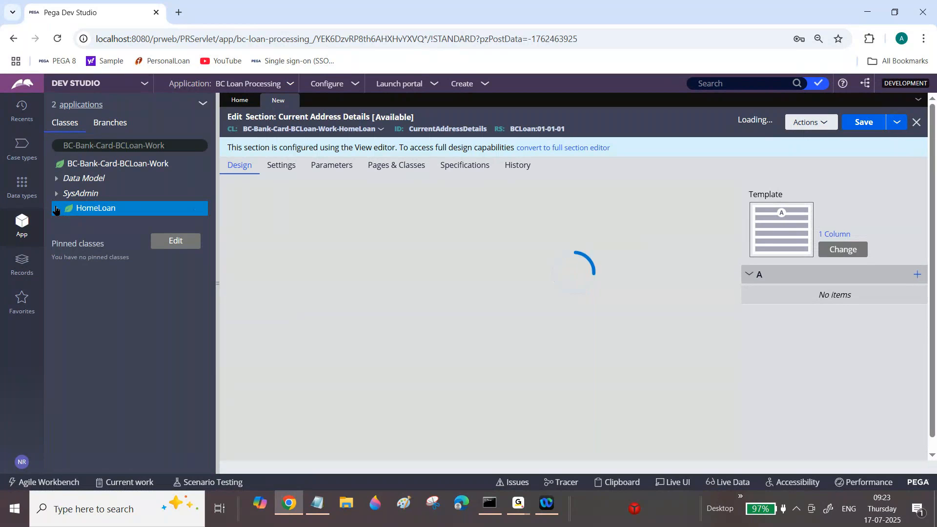
Try to add AddressLine1 of the CurrentAddress page to region A of the Current Address Details section.
left_click(55, 208)
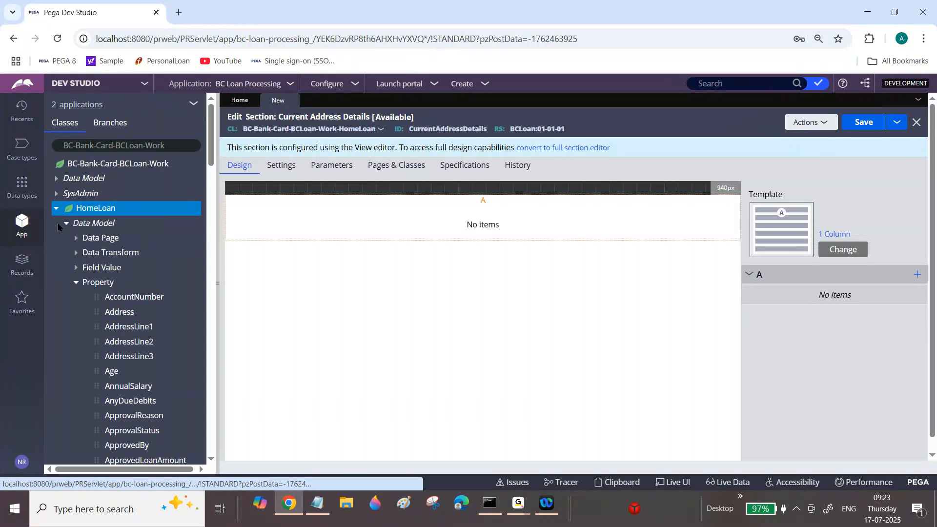
left_click_drag(210, 150, 210, 225)
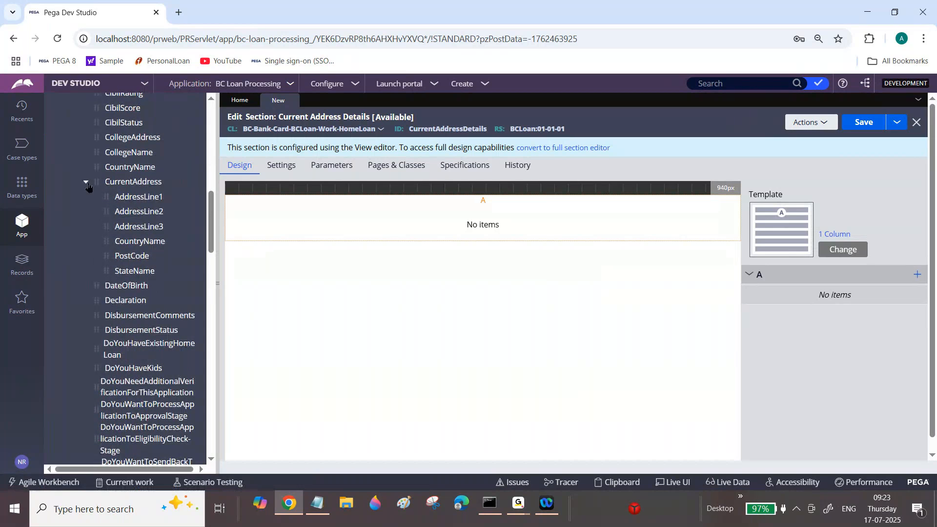
left_click_drag(107, 196, 845, 298)
Convert the Current Address Details section to the full section editor and try to place AddressLine1 of CurrentAddress in its dynamic layout.
left_click(551, 149)
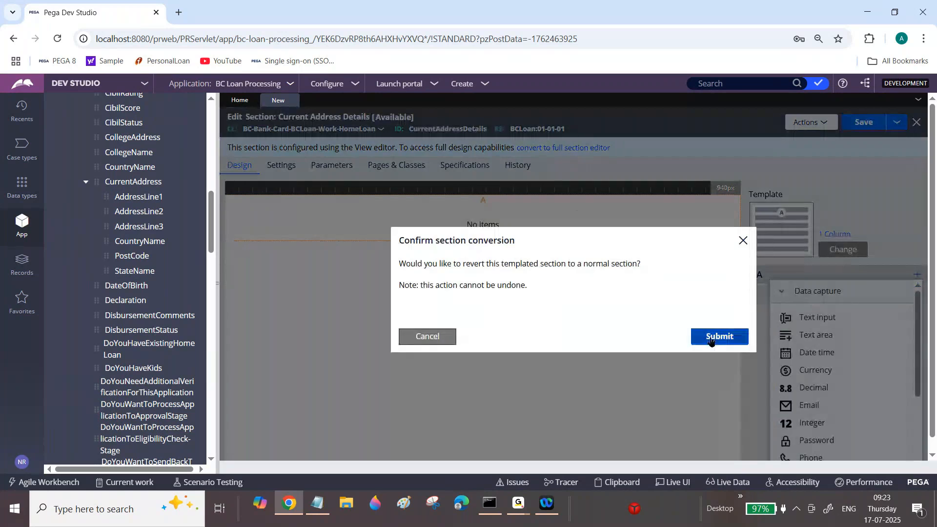
left_click(716, 337)
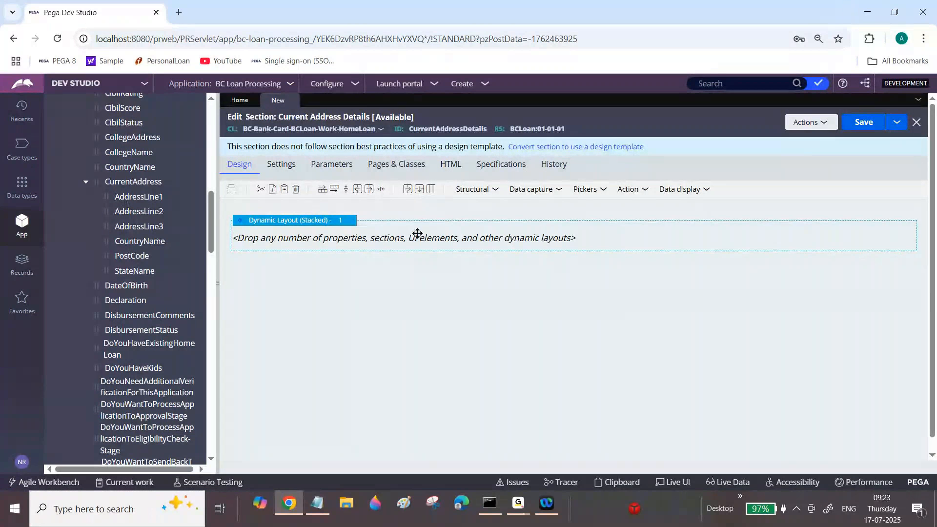
left_click_drag(417, 234, 417, 234)
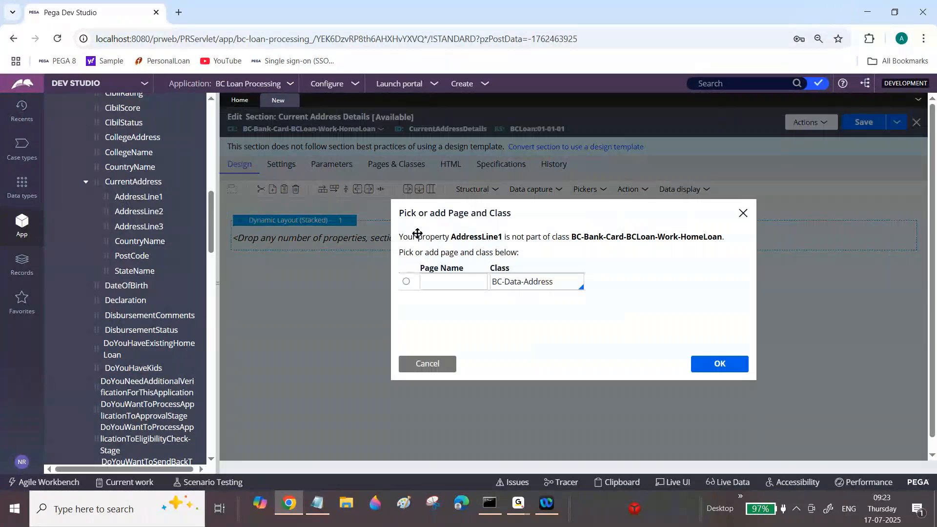
left_click(428, 364)
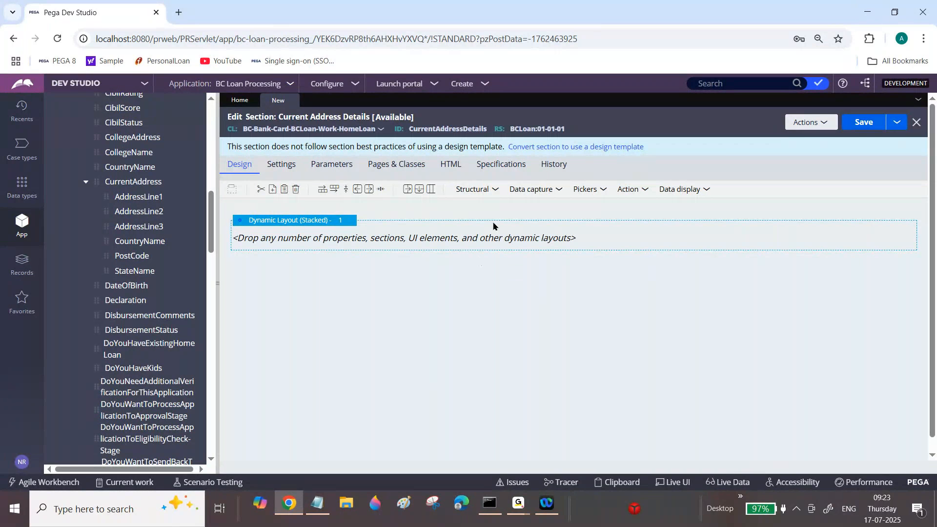
Add six Text input controls, one below another, to the stacked dynamic layout of the section.
left_click(560, 192)
left_click_drag(588, 208, 446, 242)
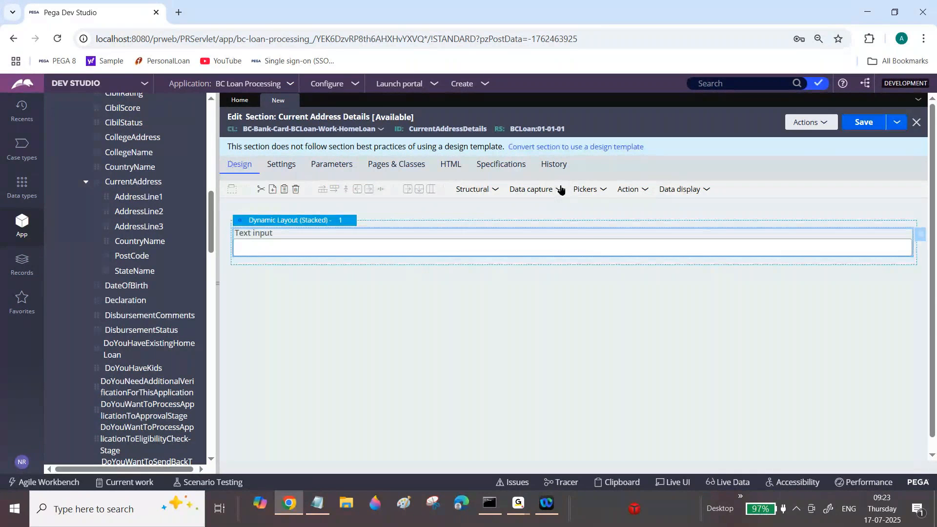
left_click(561, 189)
left_click(566, 202)
left_click_drag(565, 204, 493, 313)
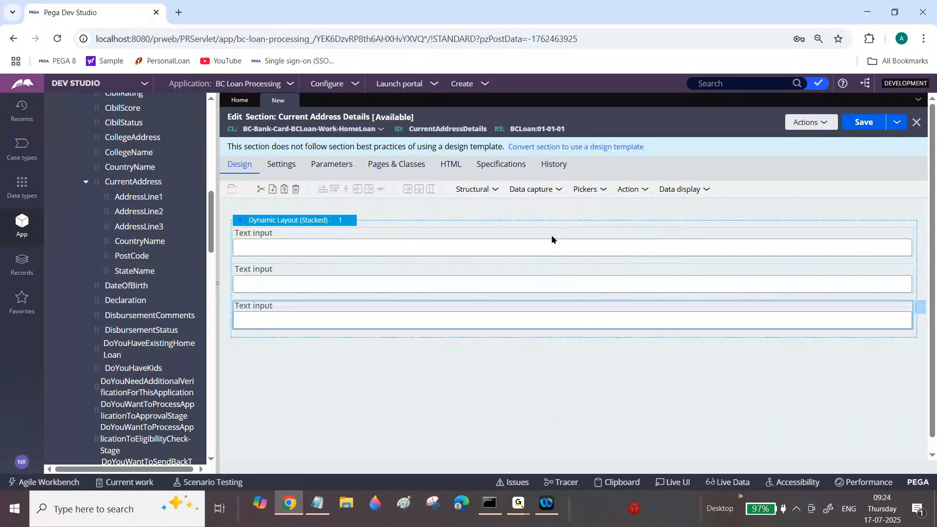
left_click(561, 190)
left_click_drag(566, 204, 460, 338)
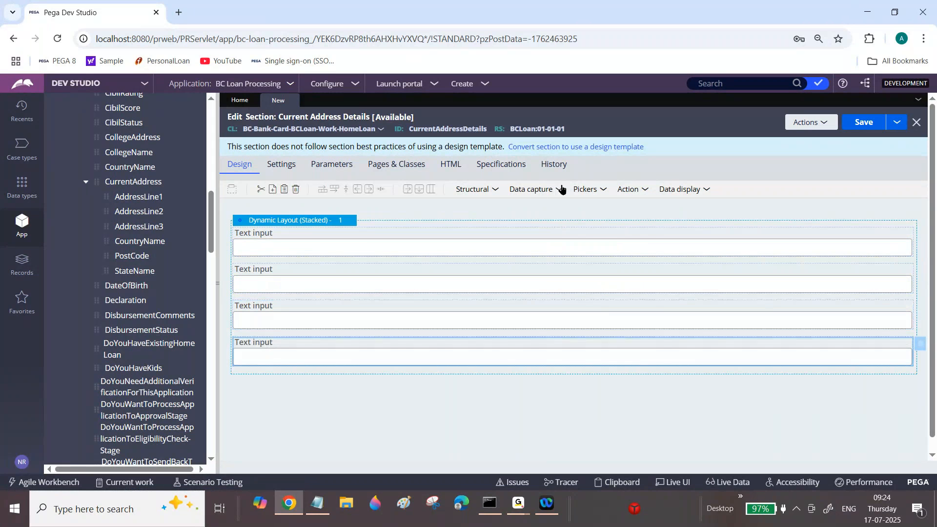
left_click(561, 190)
left_click_drag(565, 204, 460, 381)
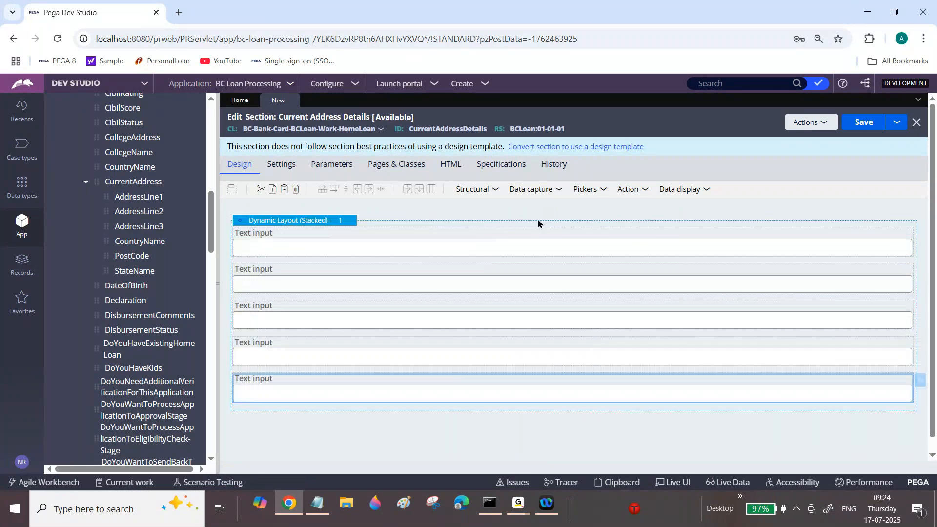
left_click(561, 189)
left_click_drag(566, 204, 455, 422)
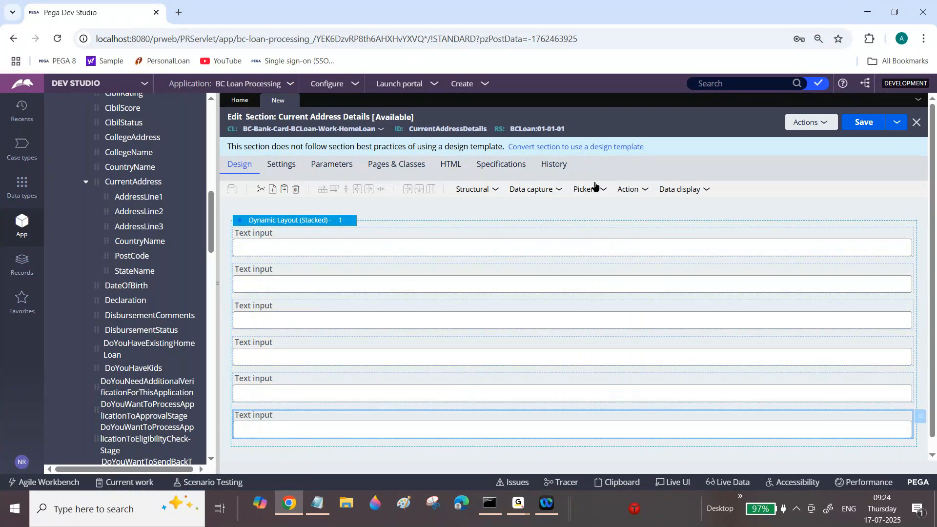
Set the property of the first text input to .CurrentAddress.AddressLine1 in its cell properties.
left_click(413, 246)
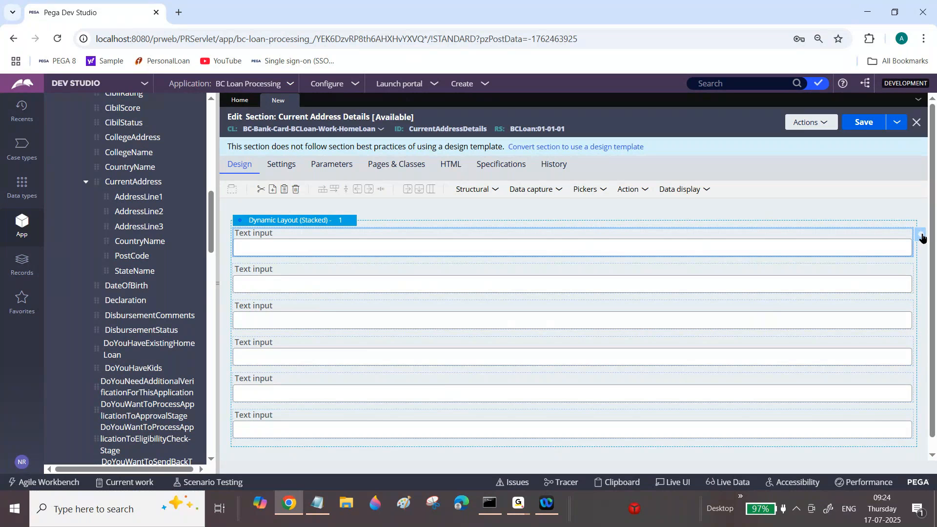
left_click(921, 238)
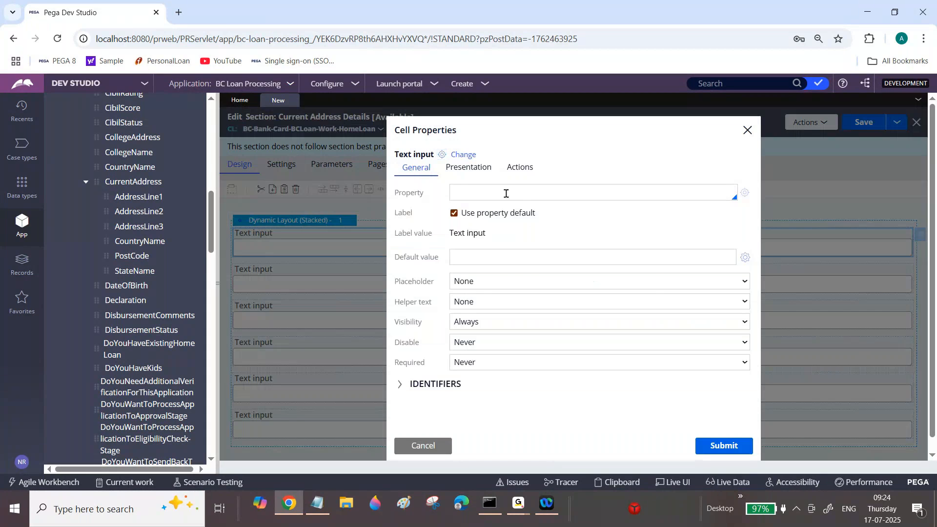
left_click(506, 194)
type(".Curr")
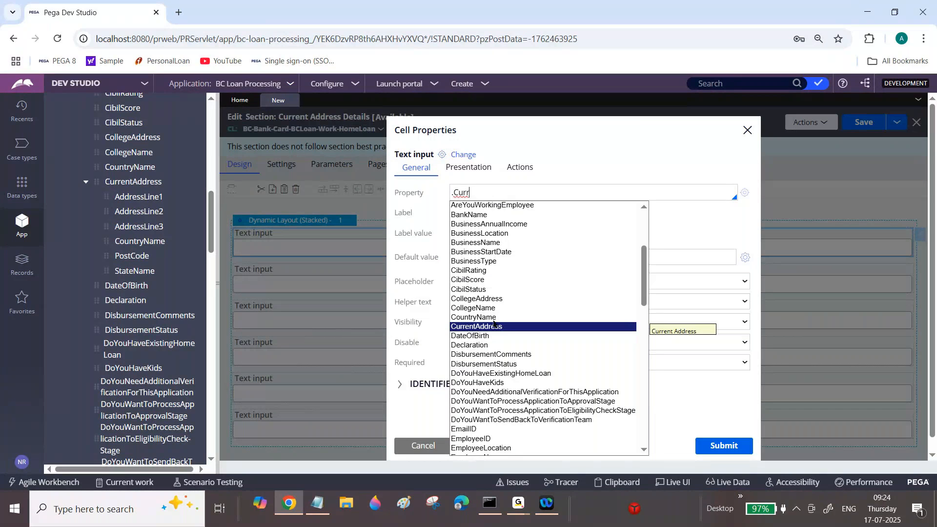
left_click(495, 328)
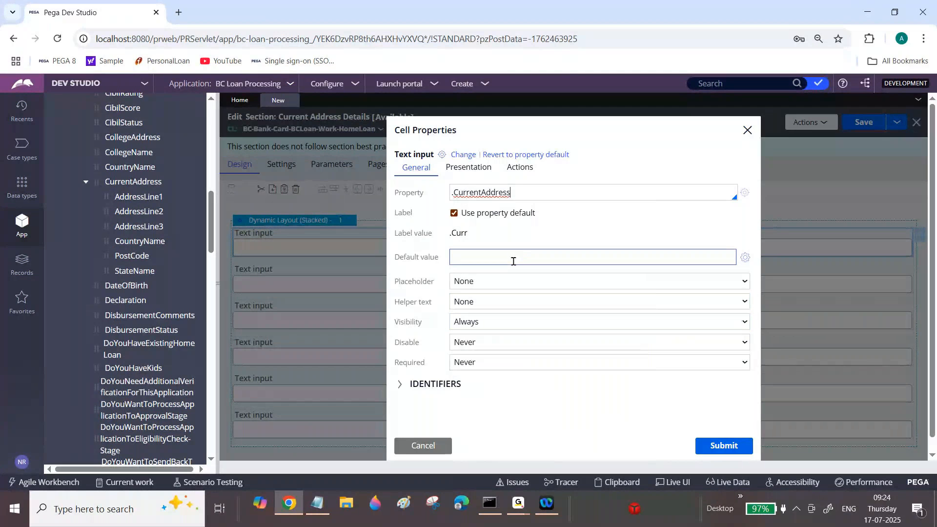
type(".")
left_click(491, 215)
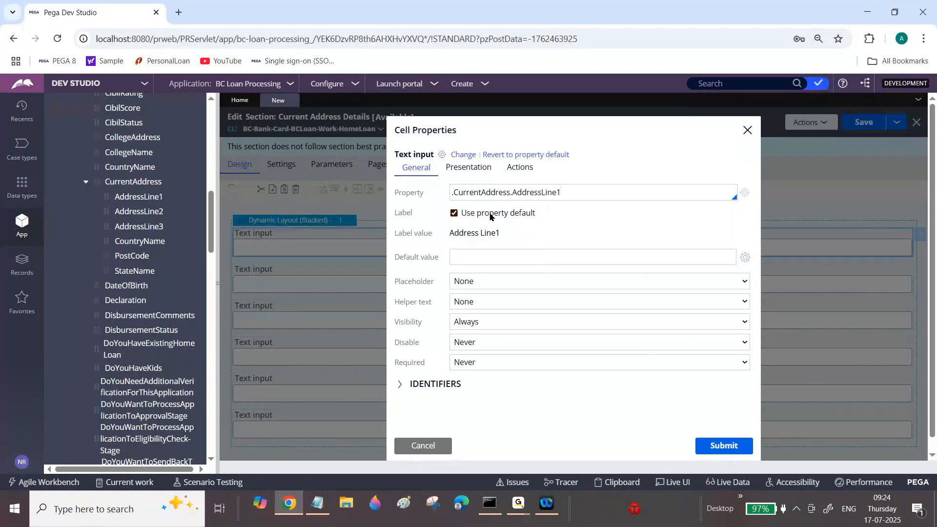
Clear the first text input's property, re-enter it as .CurrentAddress.AddressLine1, copy the reference, and submit the cell properties.
triple_click(460, 190)
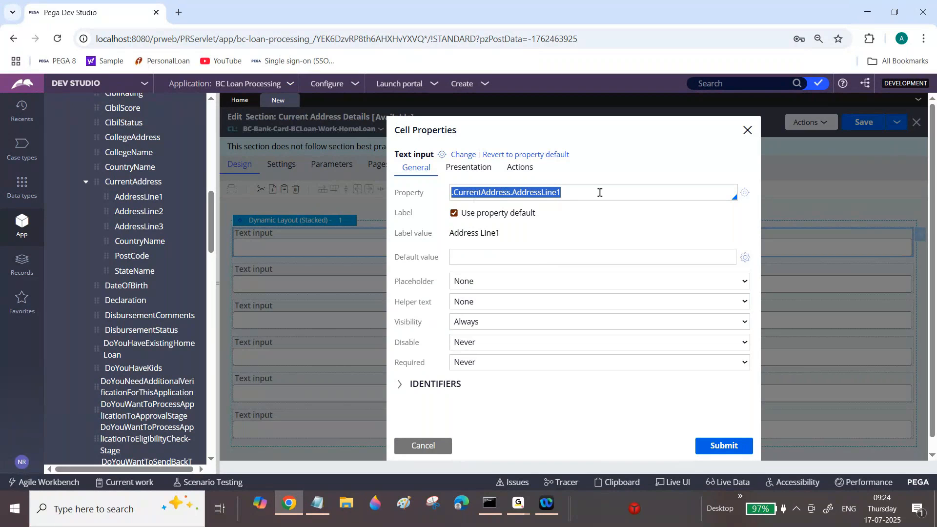
key("BackSpace")
key("BackSpace")
key("BackSpace")
key("BackSpace")
key("BackSpace")
key("BackSpace")
key("BackSpace")
key("BackSpace")
key("BackSpace")
key("BackSpace")
key("BackSpace")
key("BackSpace")
key("BackSpace")
key("BackSpace")
key("BackSpace")
key("BackSpace")
key("BackSpace")
key("BackSpace")
key("BackSpace")
key("BackSpace")
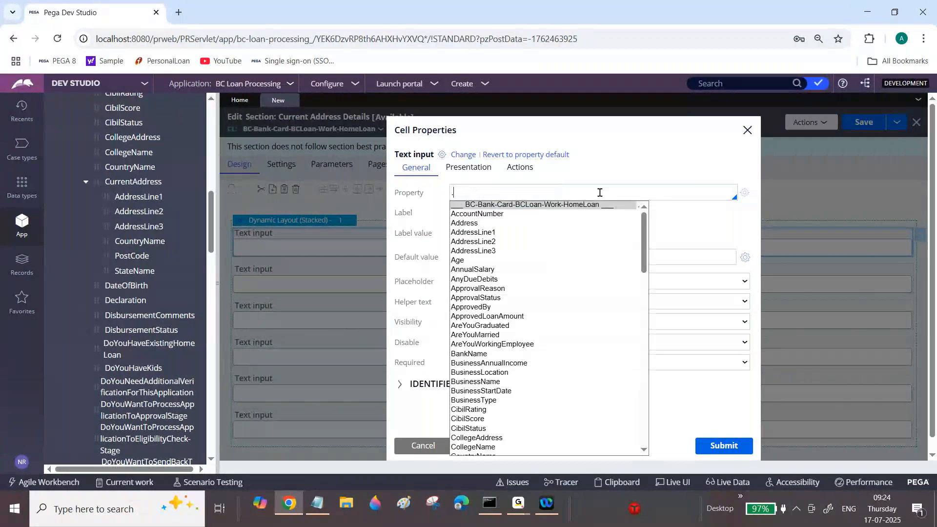
type("Cu")
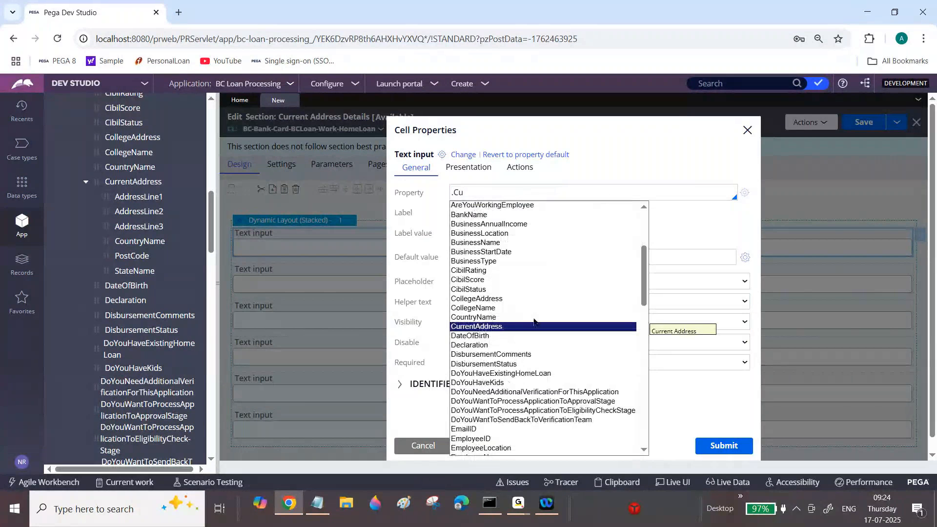
key("Return")
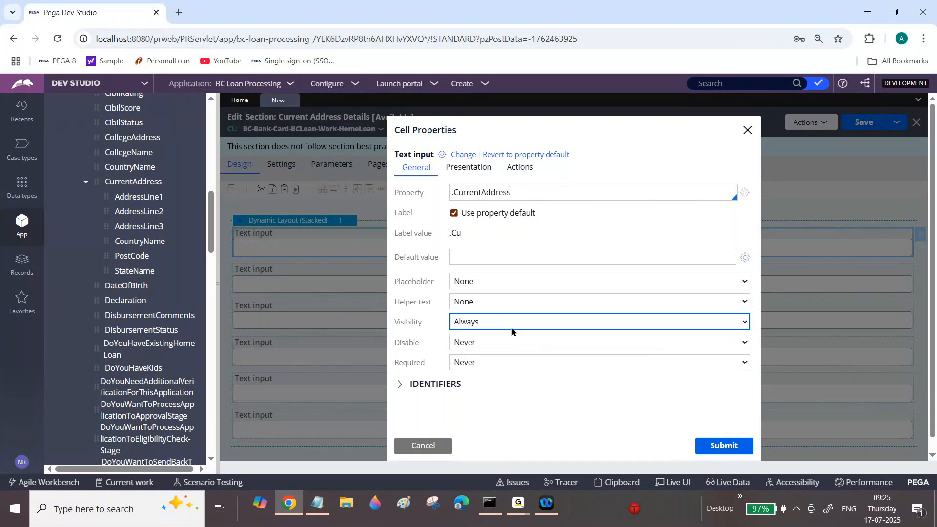
triple_click(468, 195)
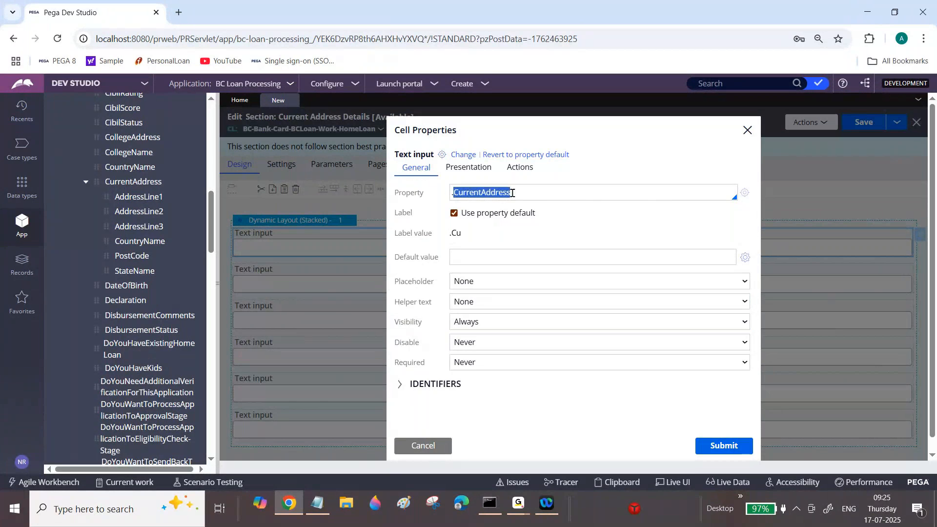
left_click(527, 191)
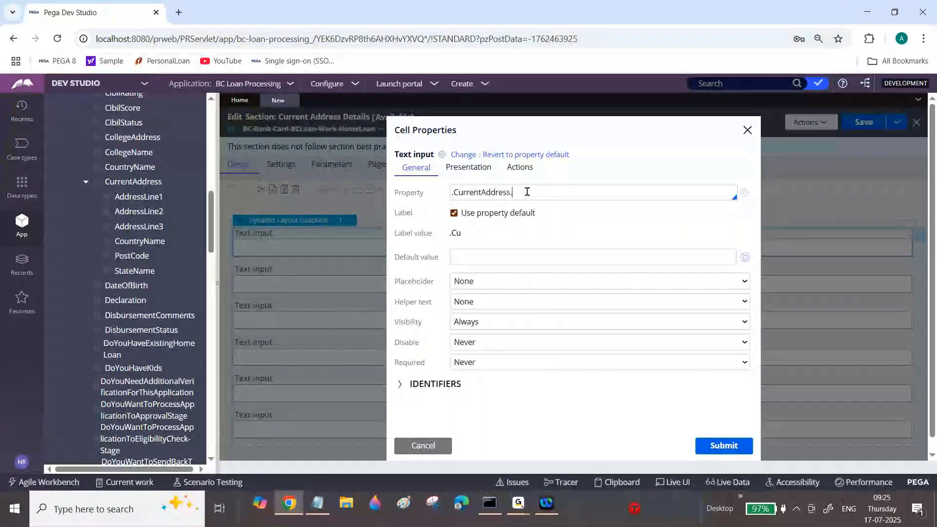
type(".")
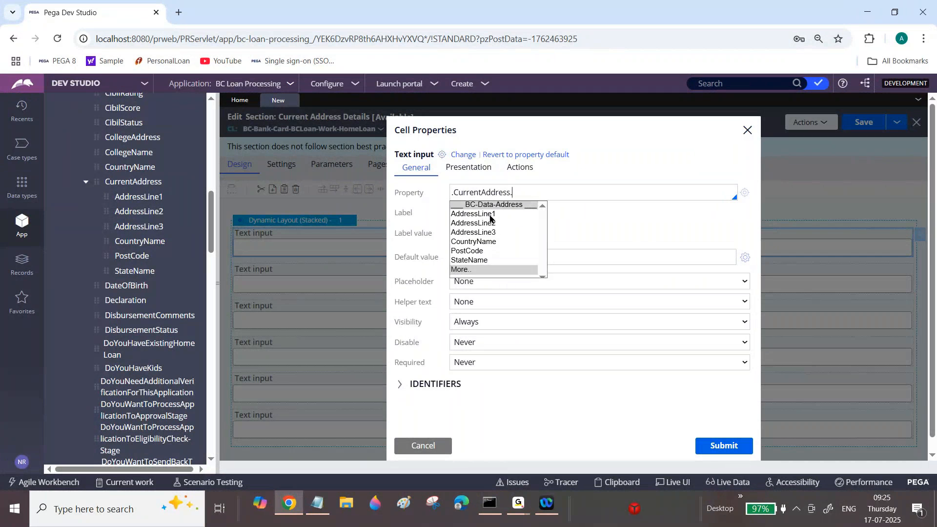
left_click(487, 214)
triple_click(525, 193)
key("ctrl+c")
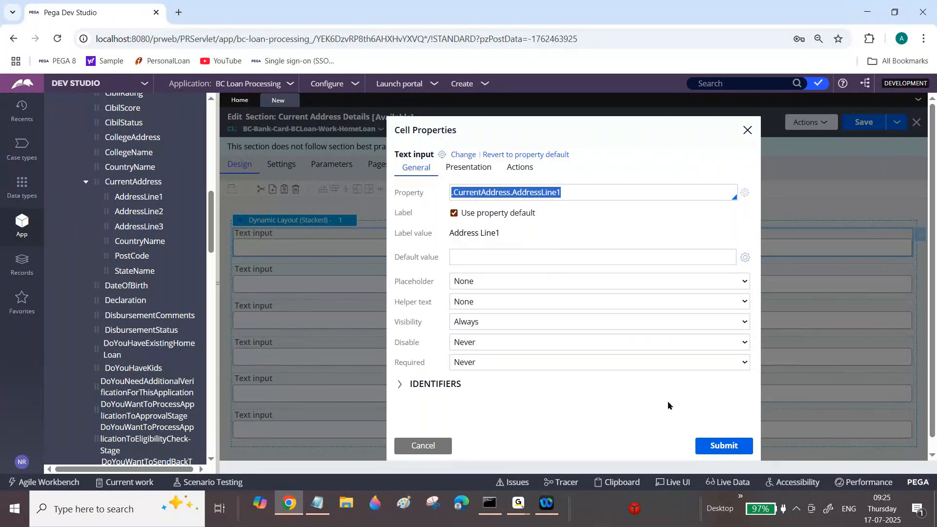
left_click(717, 450)
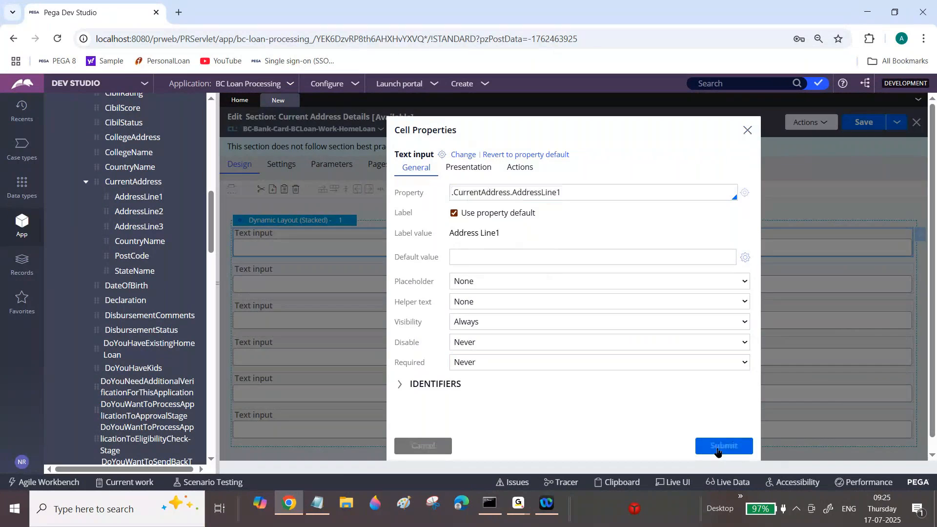
Open the second text input's cell properties and paste .CurrentAddress.AddressLine1 as its property reference.
left_click(726, 281)
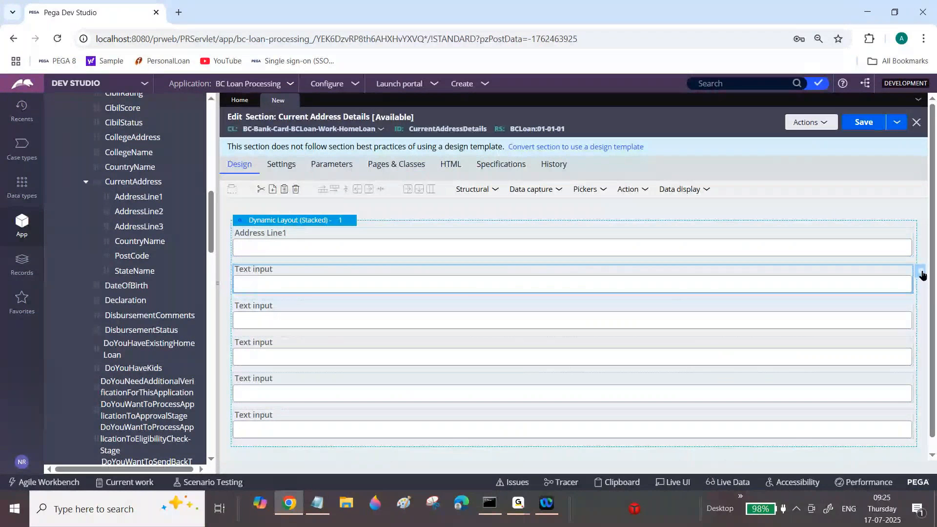
left_click(921, 274)
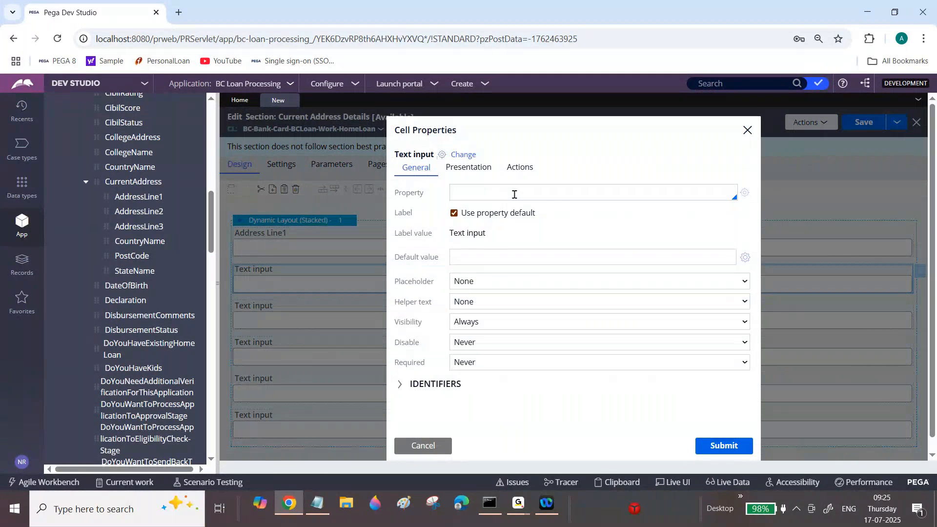
left_click(515, 194)
key("ctrl+v")
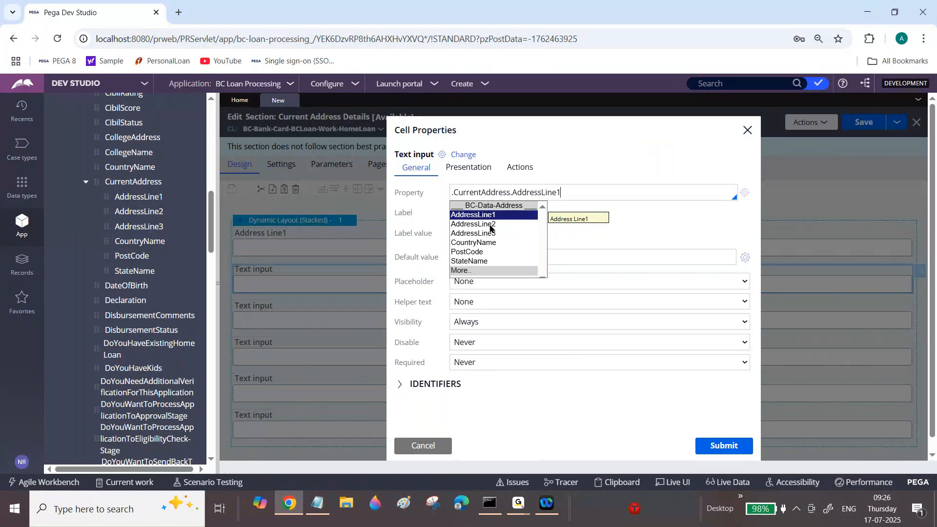
Open the Address data type to review its class and data model fields, and return to the HomeLoan class tree.
left_click_drag(211, 242, 213, 141)
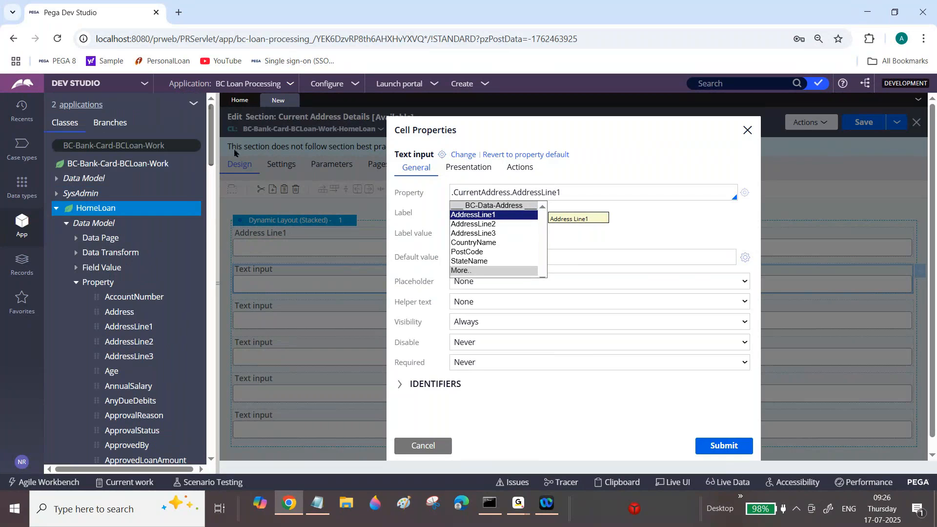
left_click(22, 190)
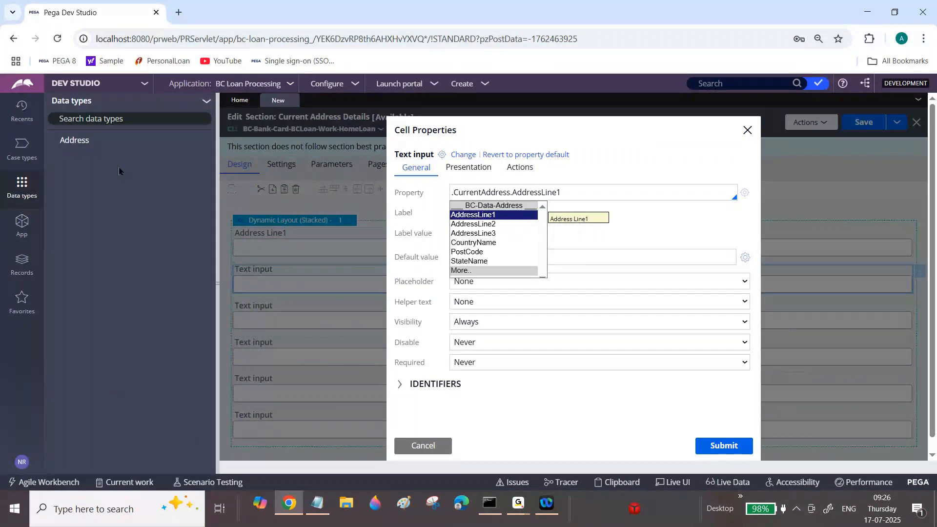
left_click(110, 145)
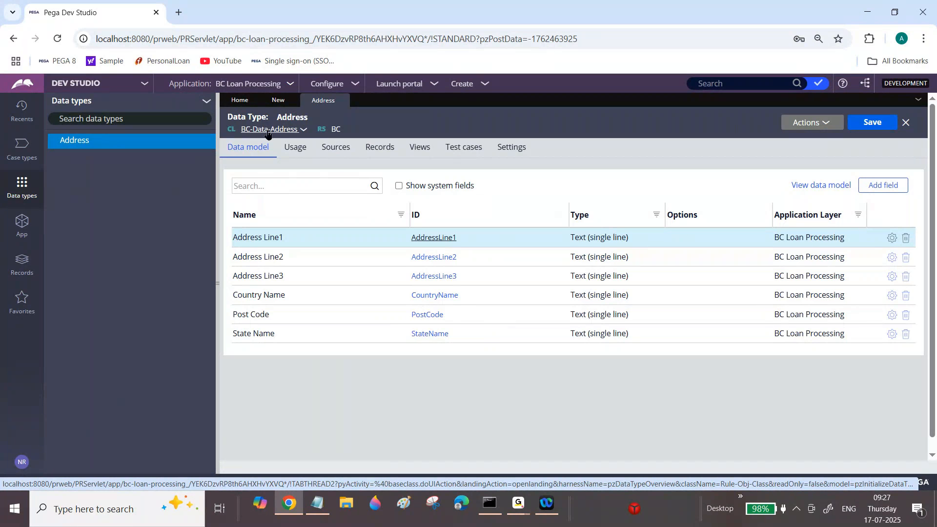
left_click(22, 224)
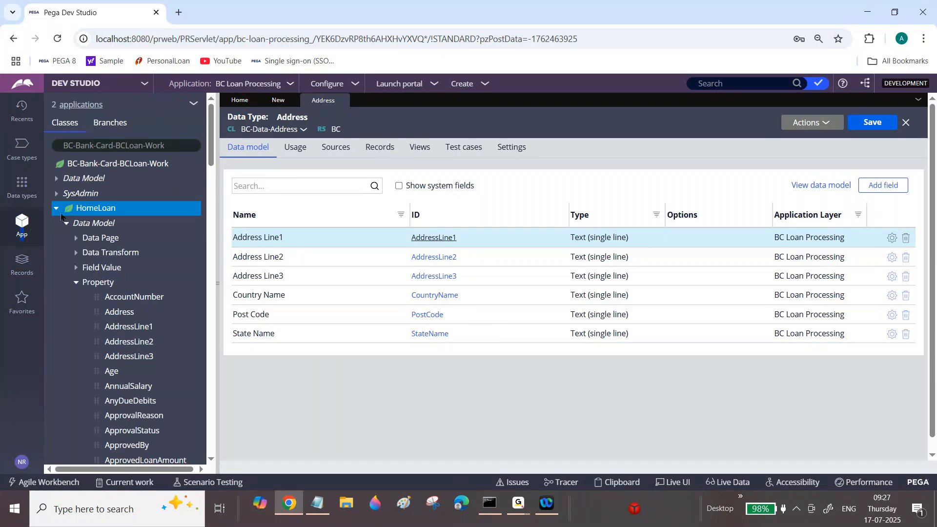
Switch to the Notepad notes and review the lines on accessing another class's properties through Page properties and what a Page property means.
left_click(318, 505)
left_click_drag(54, 79, 261, 79)
left_click(278, 79)
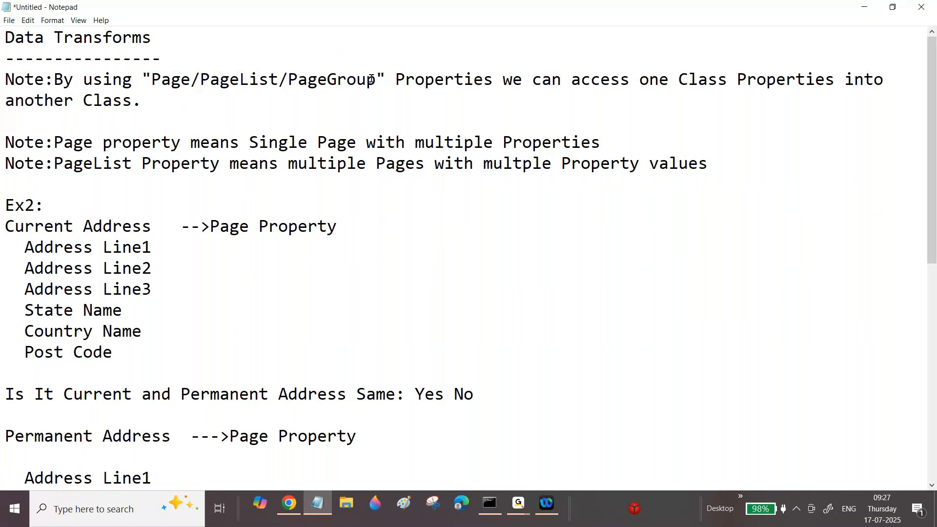
left_click_drag(665, 80, 834, 81)
left_click_drag(64, 146, 317, 145)
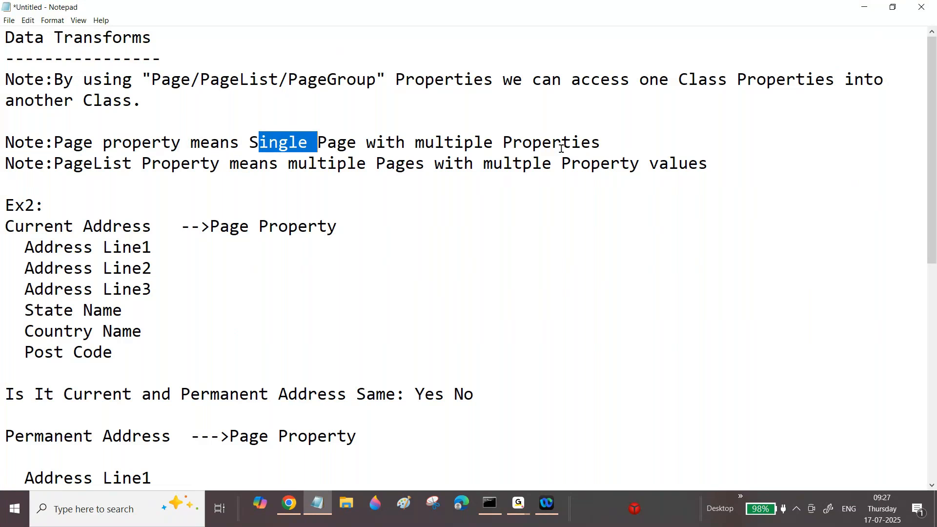
left_click(601, 144)
left_click_drag(603, 145, 599, 124)
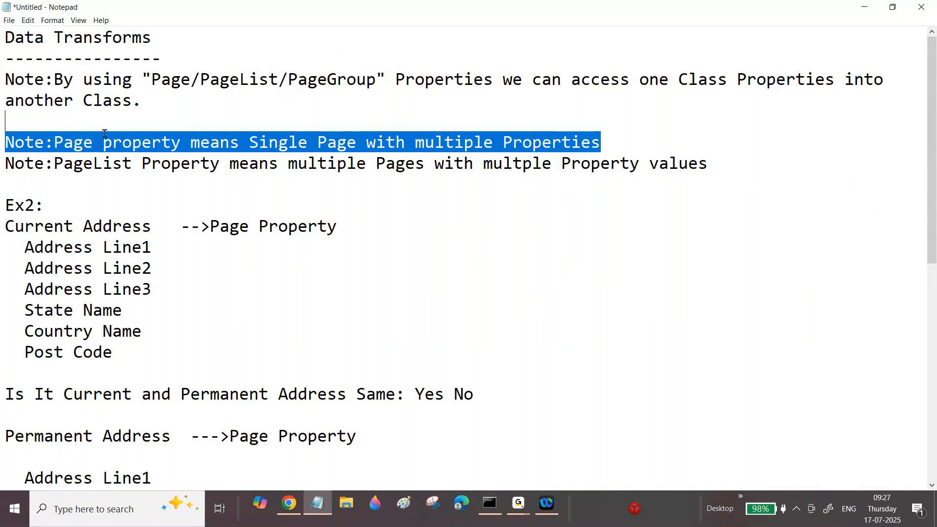
Switch back to the section in Pega Dev Studio and set the second text input's property to .CurrentAddress.AddressLine2.
left_click(283, 501)
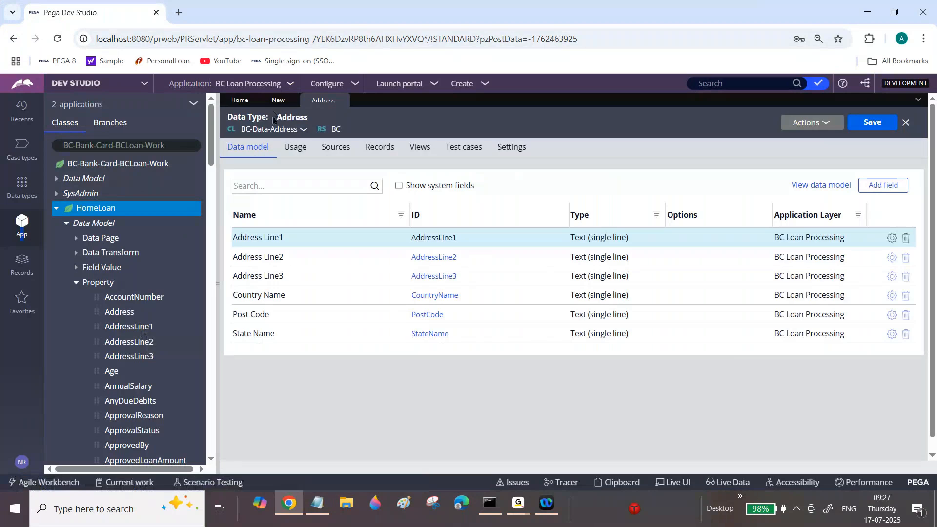
left_click(278, 100)
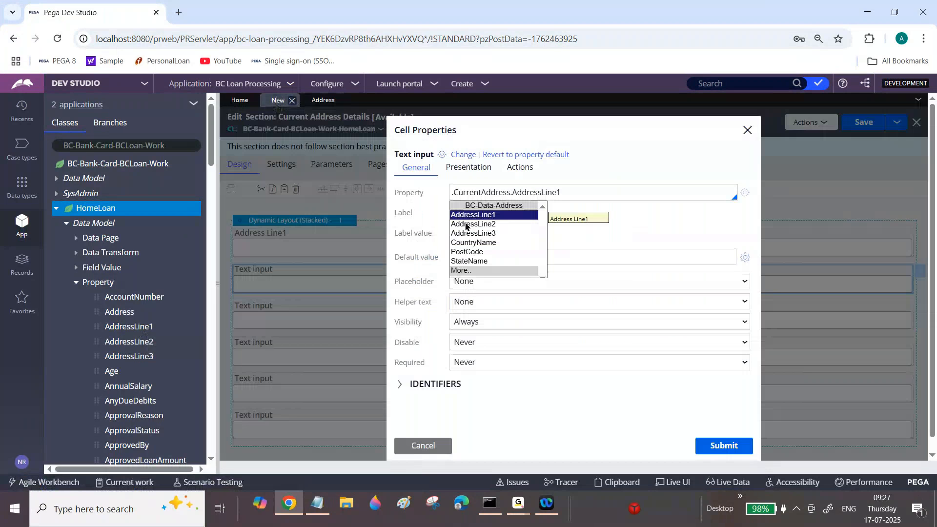
left_click(547, 189)
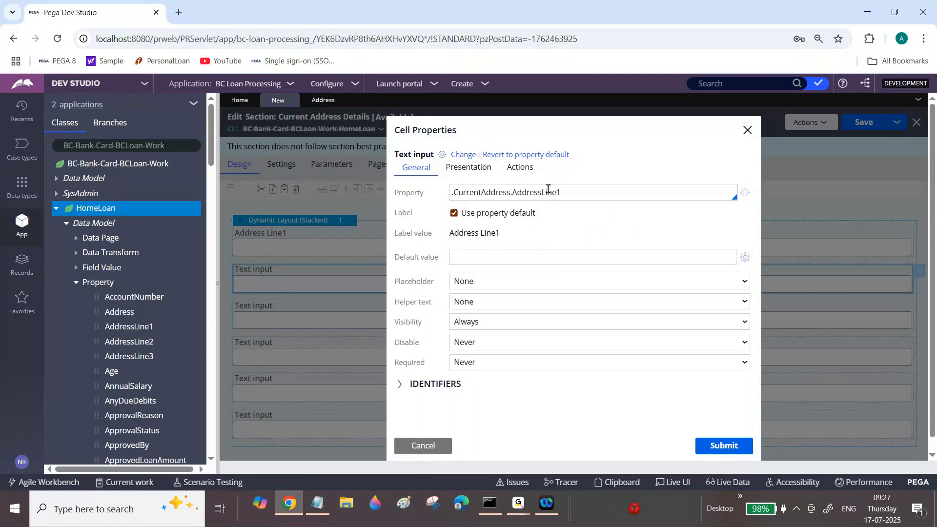
triple_click(615, 197)
key("ctrl+c")
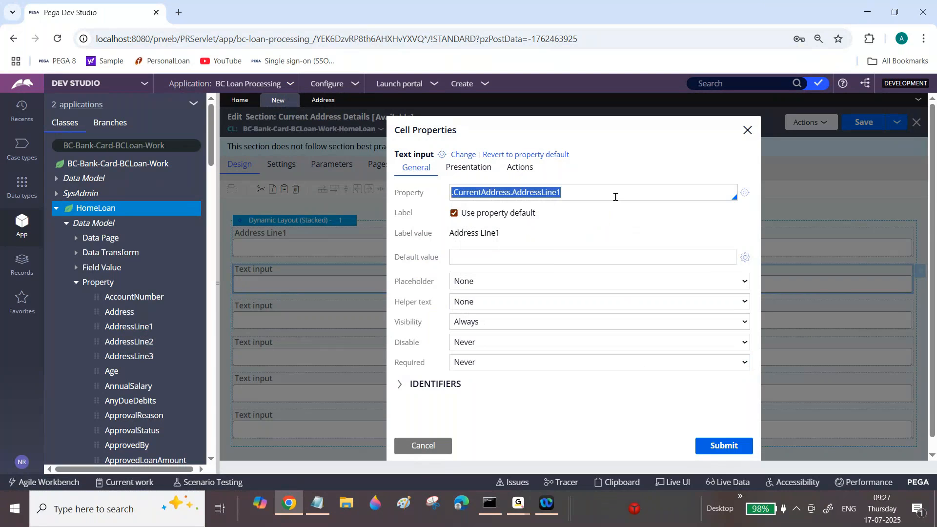
key("Down")
left_click(475, 224)
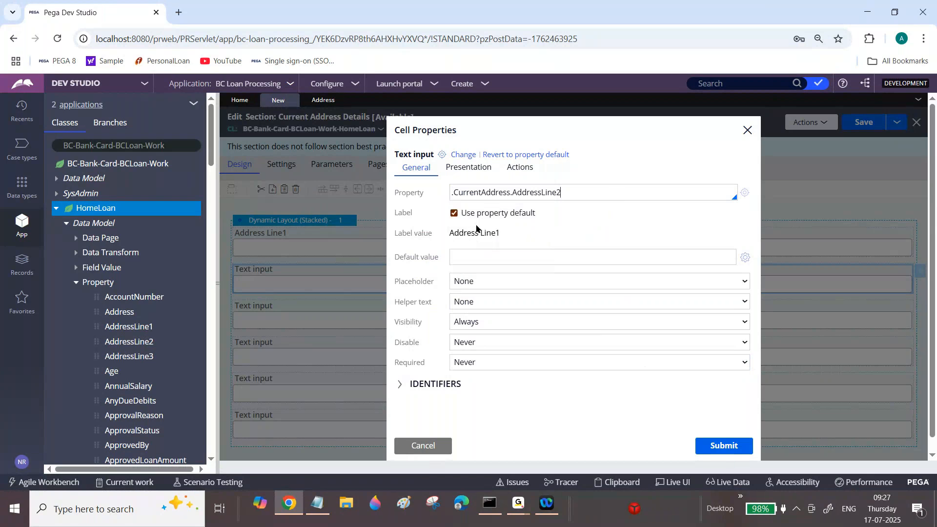
left_click(722, 446)
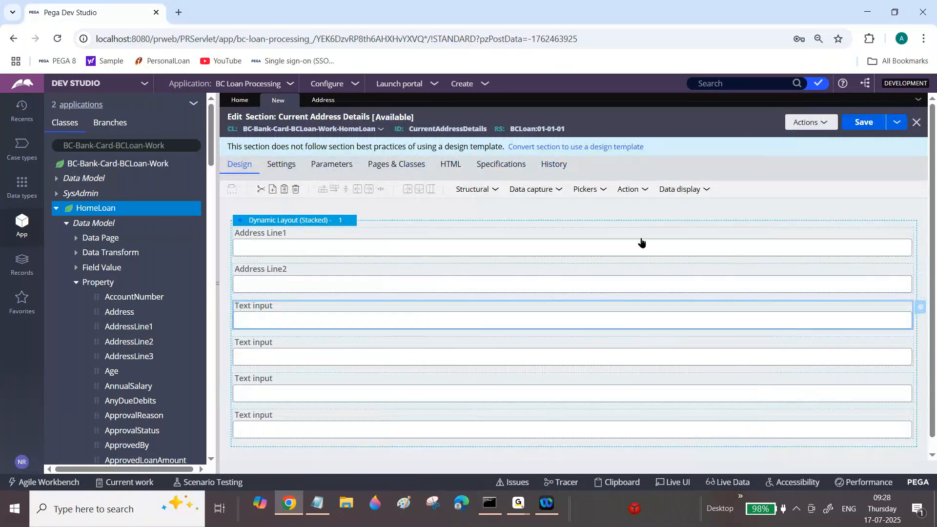
Set the third text input's property to .CurrentAddress.AddressLine3 and submit its cell properties.
left_click(524, 189)
key("ctrl+v")
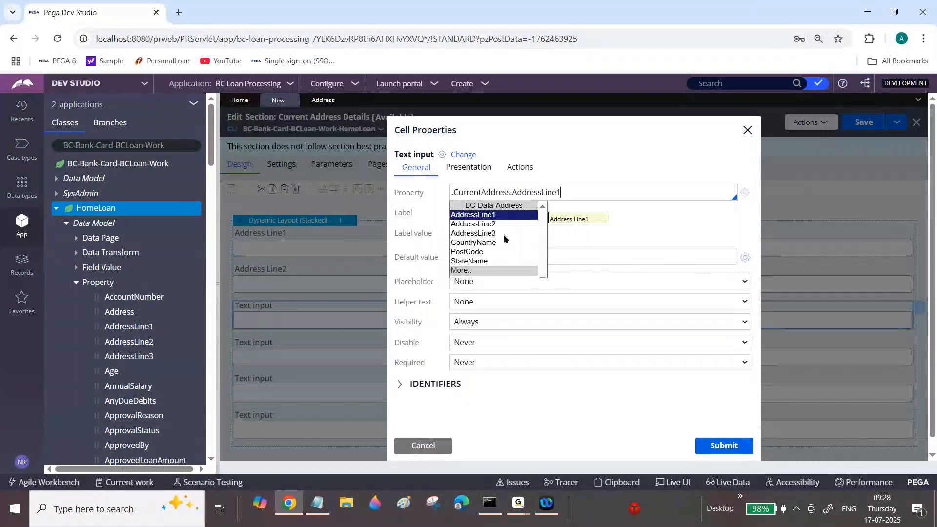
left_click(489, 233)
left_click(719, 445)
Set the fourth text input's property to .CurrentAddress.StateName and submit its cell properties.
left_click(638, 347)
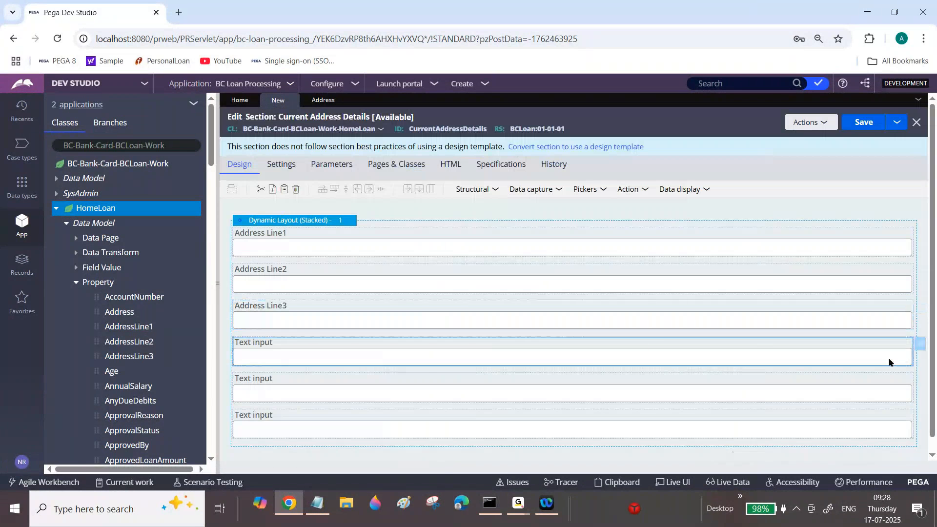
left_click(922, 345)
key("ctrl+v")
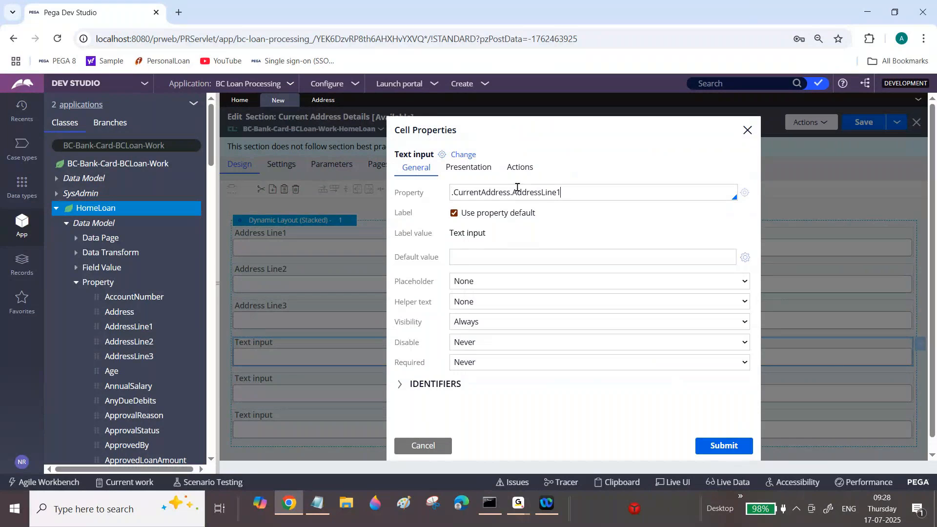
left_click(478, 262)
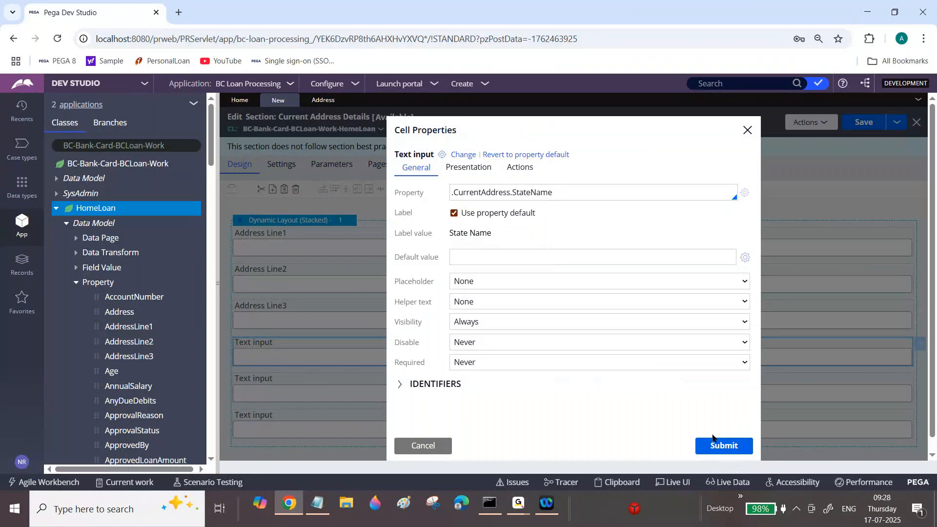
left_click(721, 448)
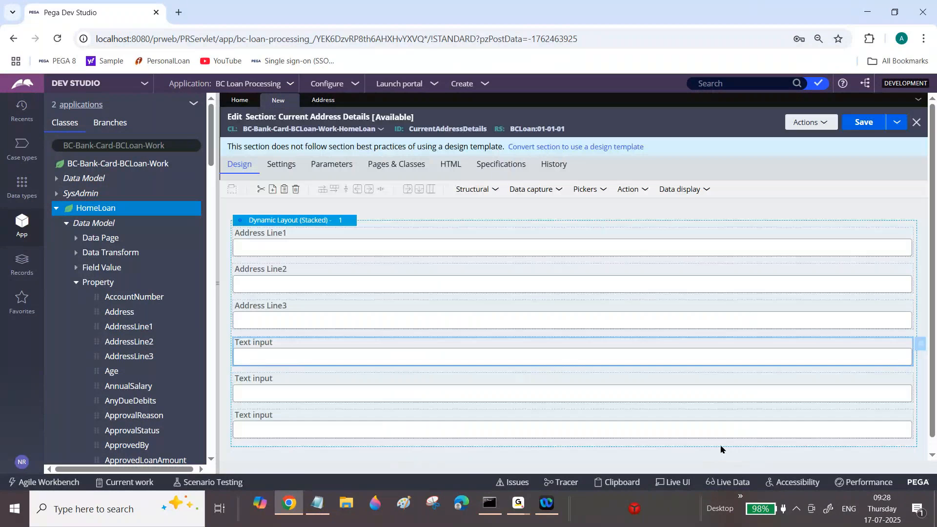
Set the fifth text input's property to .CurrentAddress.CountryName and submit its cell properties.
left_click(910, 390)
left_click(921, 381)
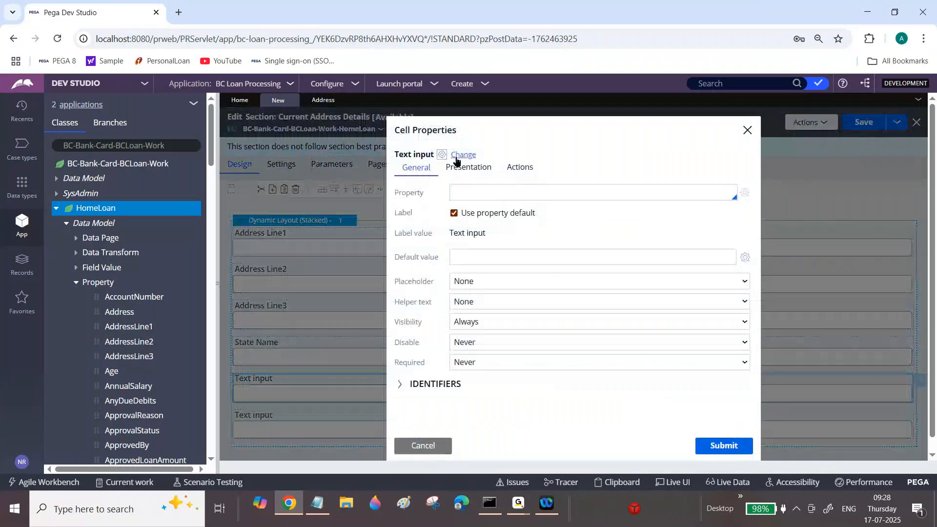
left_click(482, 190)
key("ctrl+v")
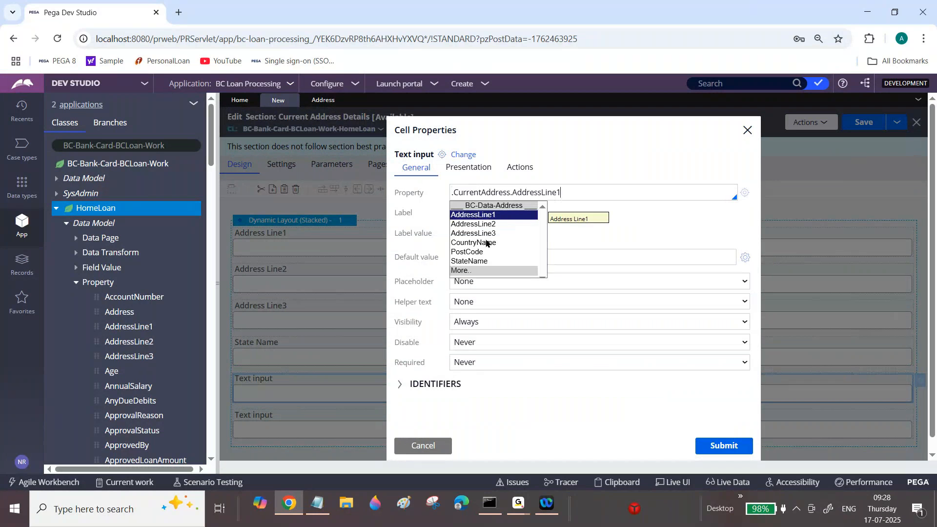
left_click(486, 243)
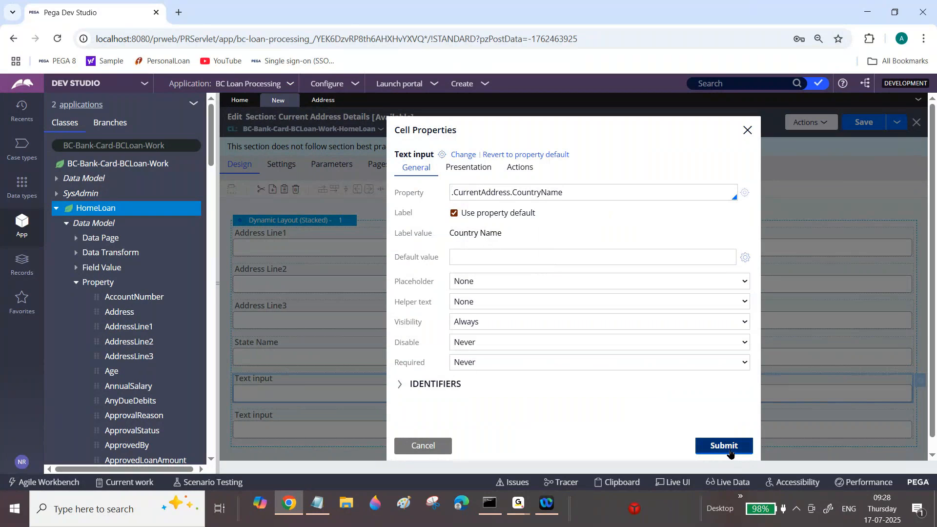
left_click(725, 447)
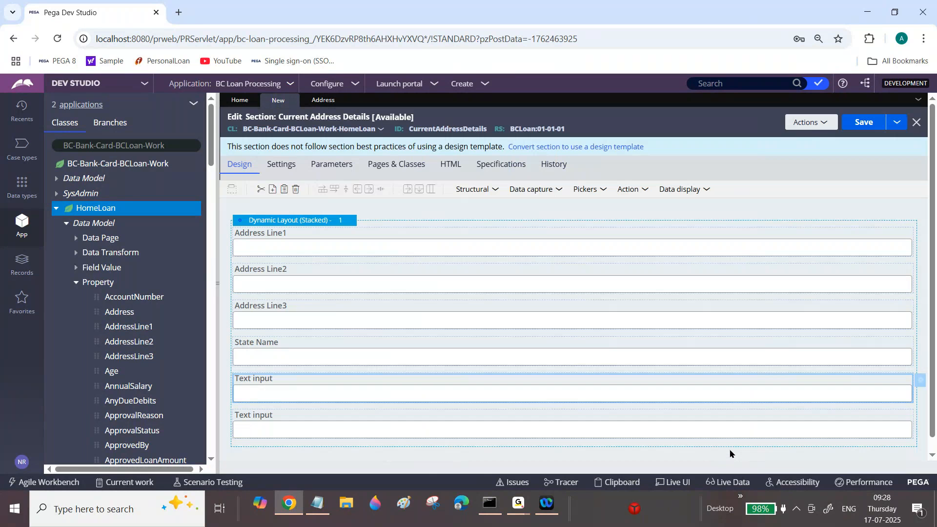
Set the sixth text input's property to .CurrentAddress.PostCode and save the Current Address Details section.
left_click(841, 429)
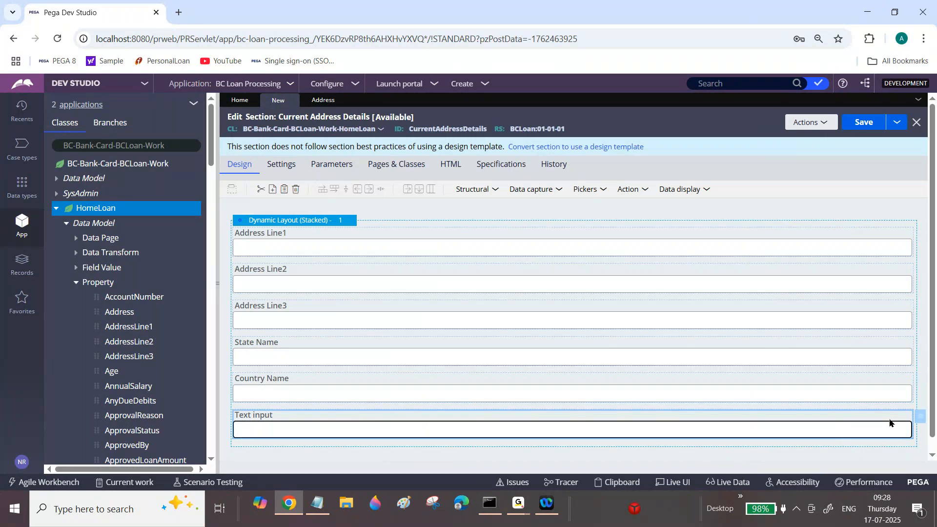
left_click(921, 418)
key("ctrl+v")
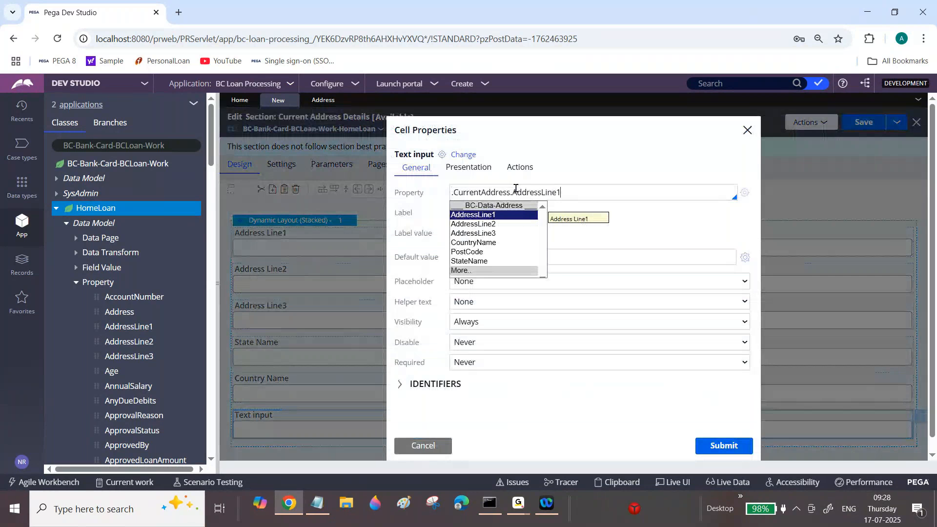
left_click(471, 251)
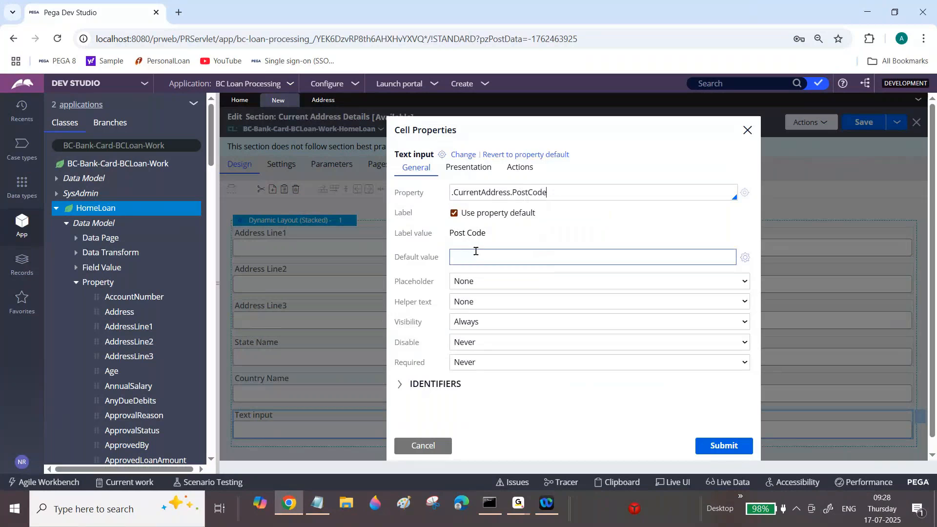
left_click_drag(453, 194, 452, 193)
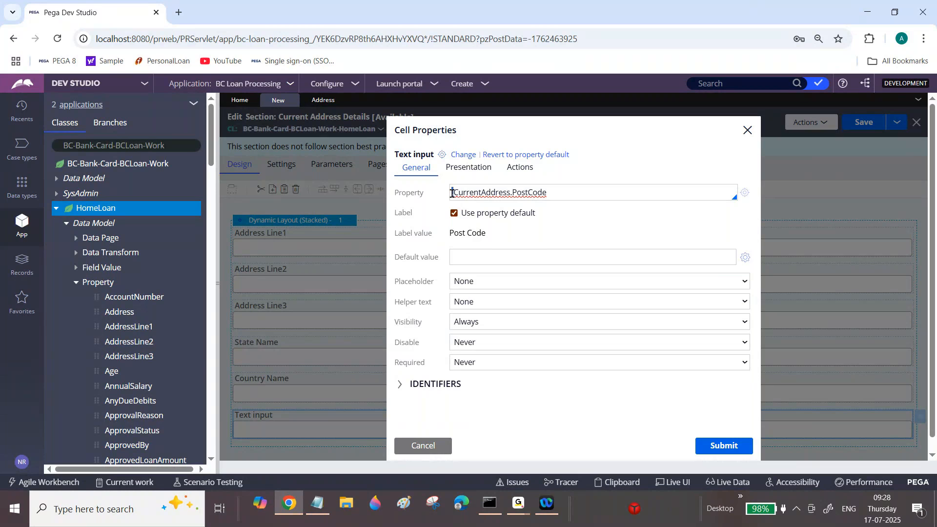
left_click(730, 446)
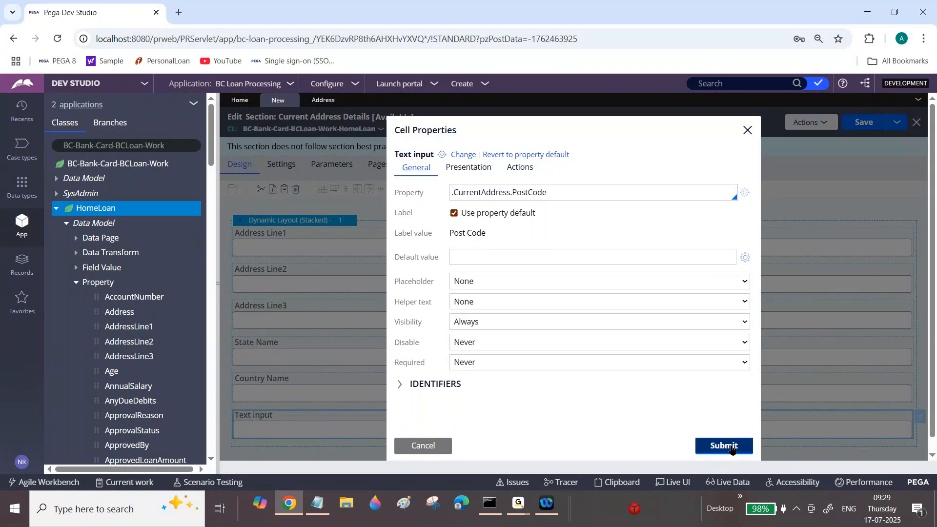
left_click(865, 123)
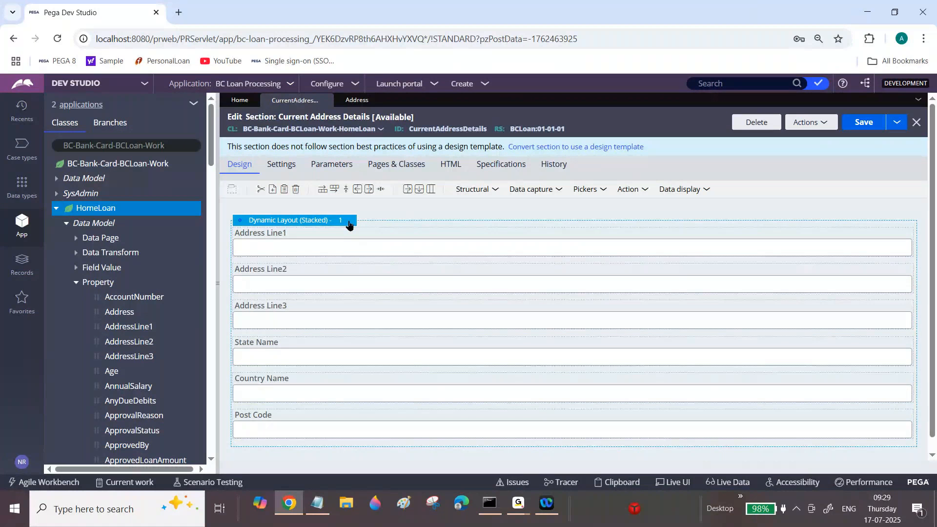
Display a header on the stacked dynamic layout with the text title Current Address, and save the section.
left_click(358, 224)
left_click(359, 223)
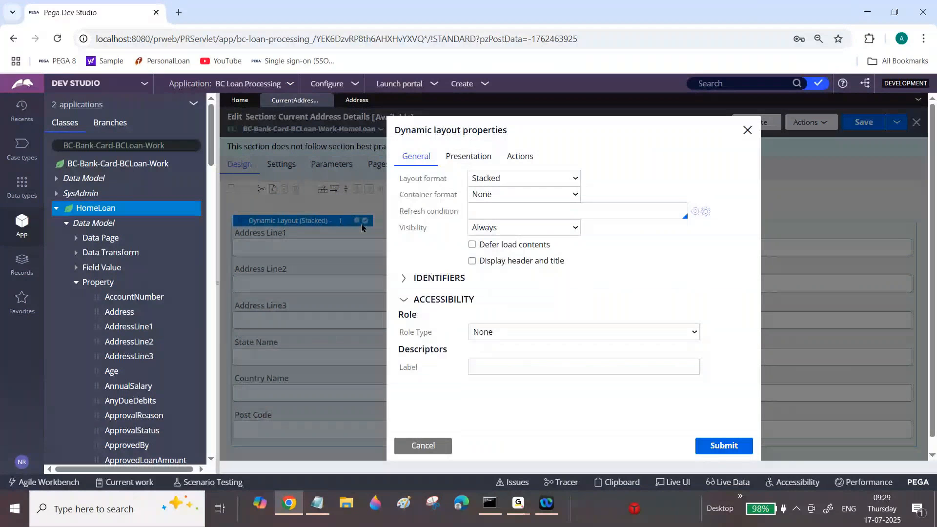
left_click(472, 261)
double_click(613, 292)
type("Current A")
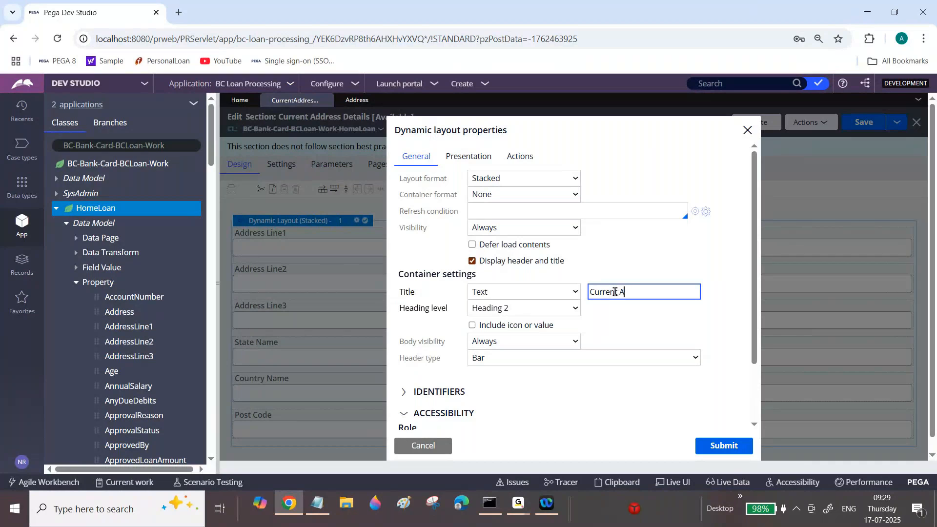
type("ddress")
left_click(714, 446)
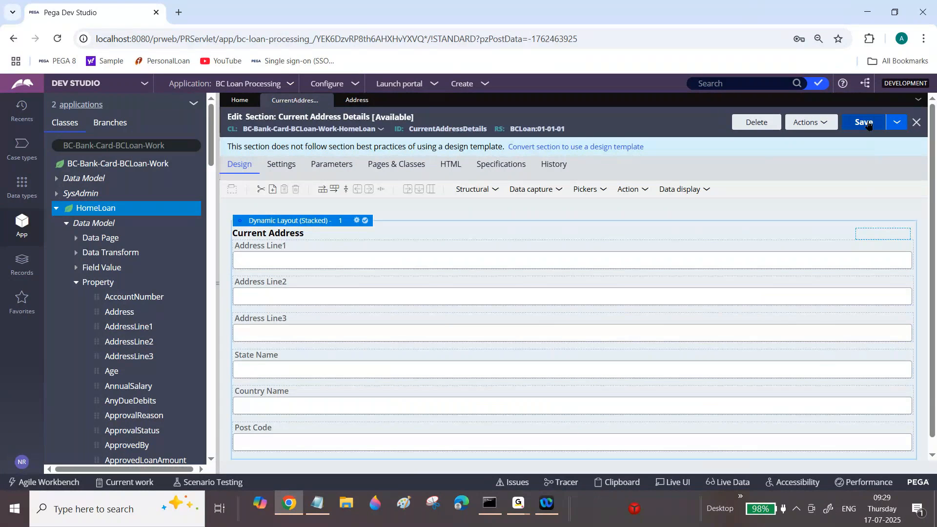
left_click(868, 126)
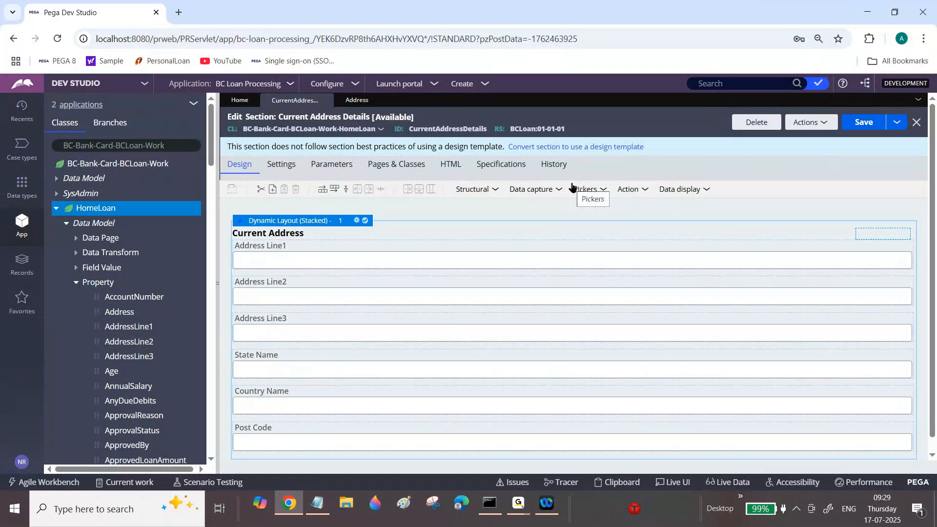
Review the Address data type's class and fields once more, and return to the Current Address Details section.
left_click(359, 100)
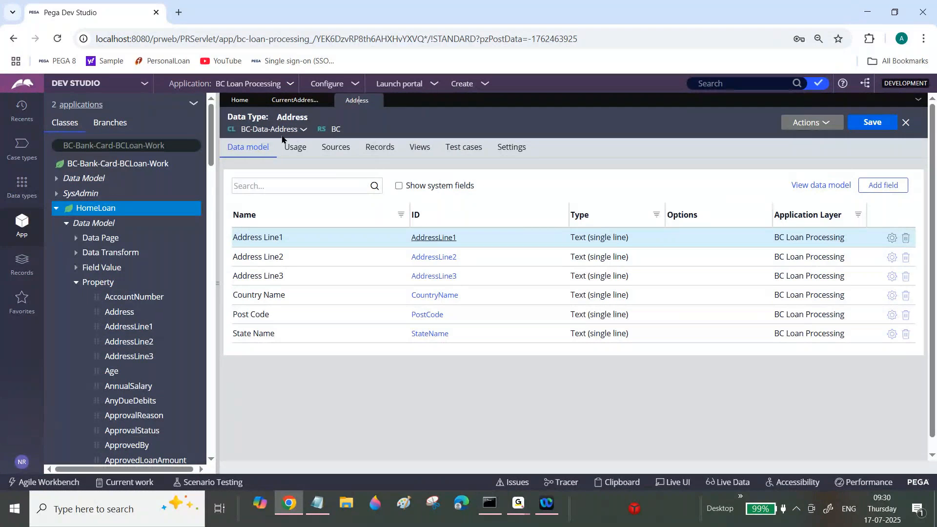
left_click(294, 105)
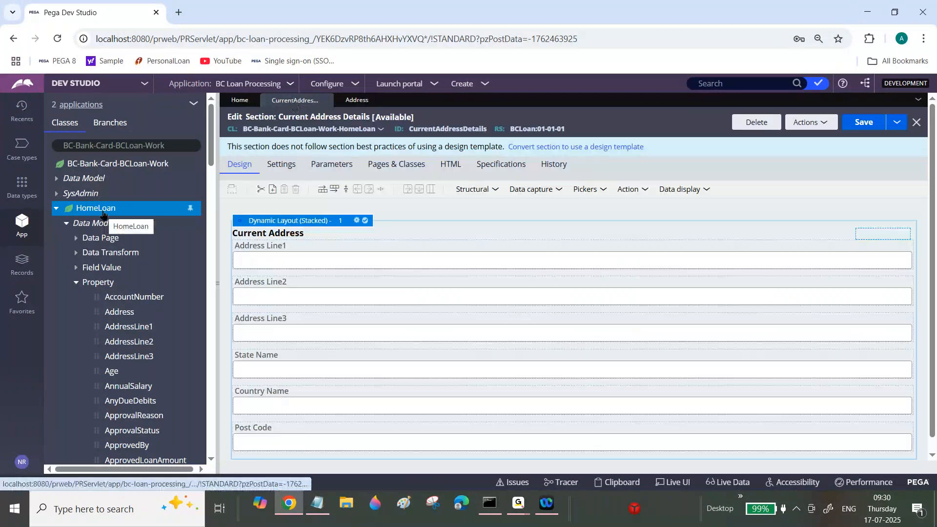
Create and open a new section labelled Permanent Address Details in the HomeLoan class.
right_click(103, 215)
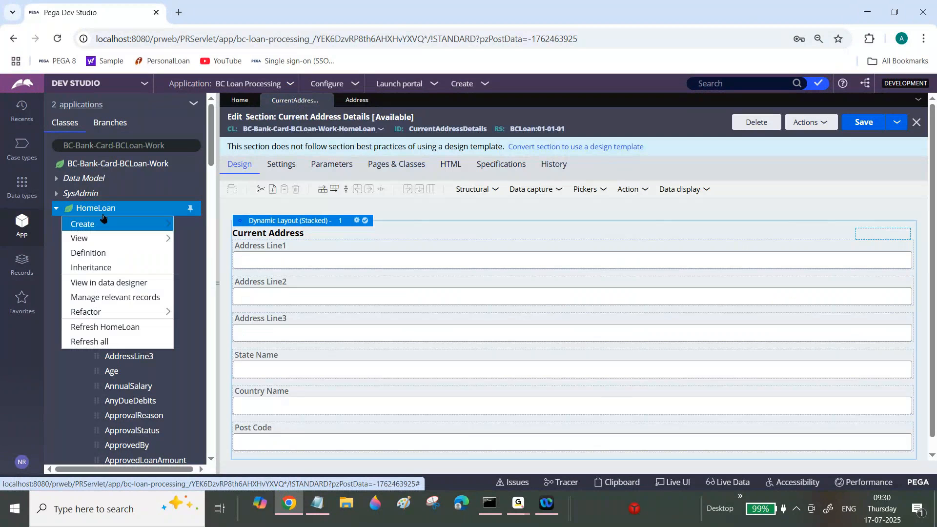
mouse_move(104, 221)
mouse_move(213, 242)
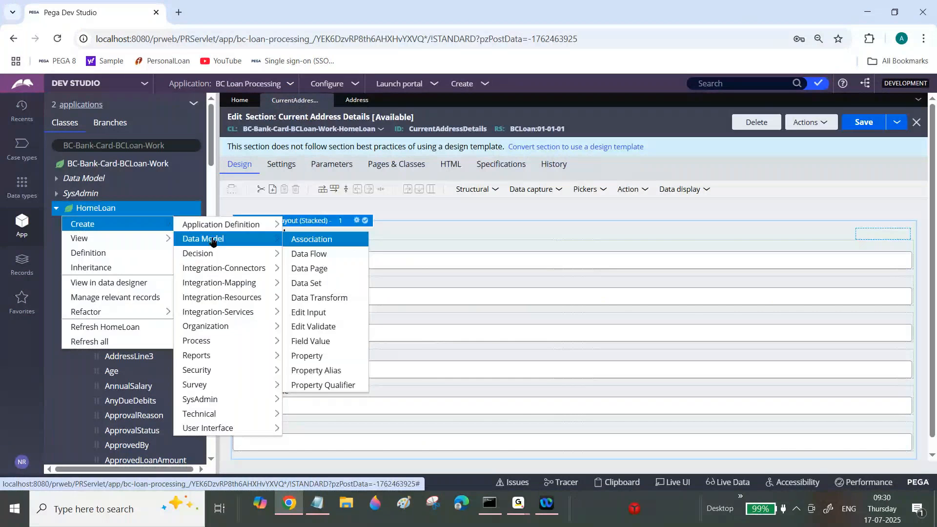
mouse_move(267, 373)
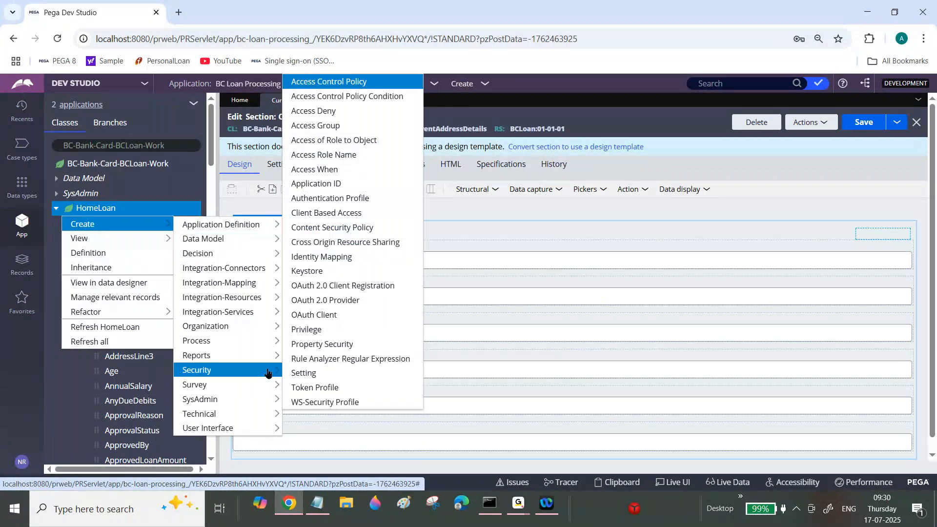
mouse_move(271, 426)
left_click(304, 414)
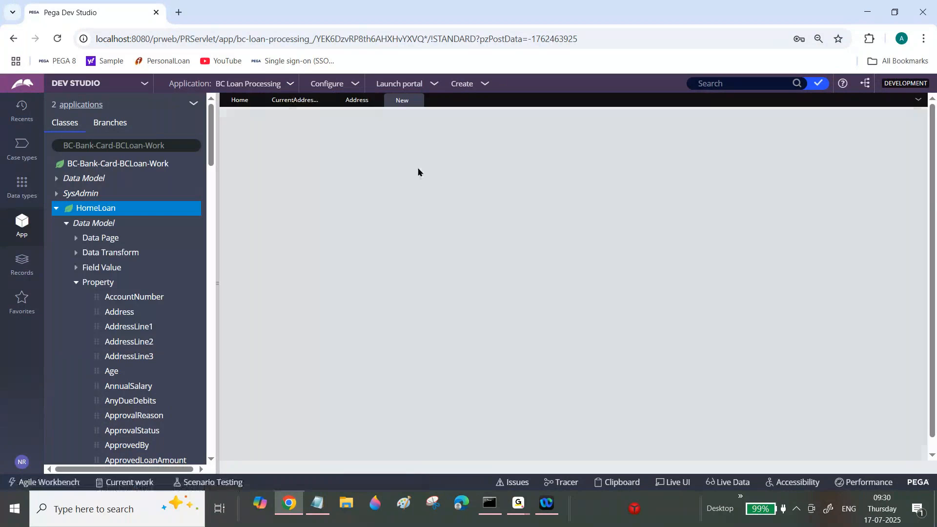
left_click(393, 190)
type("Per")
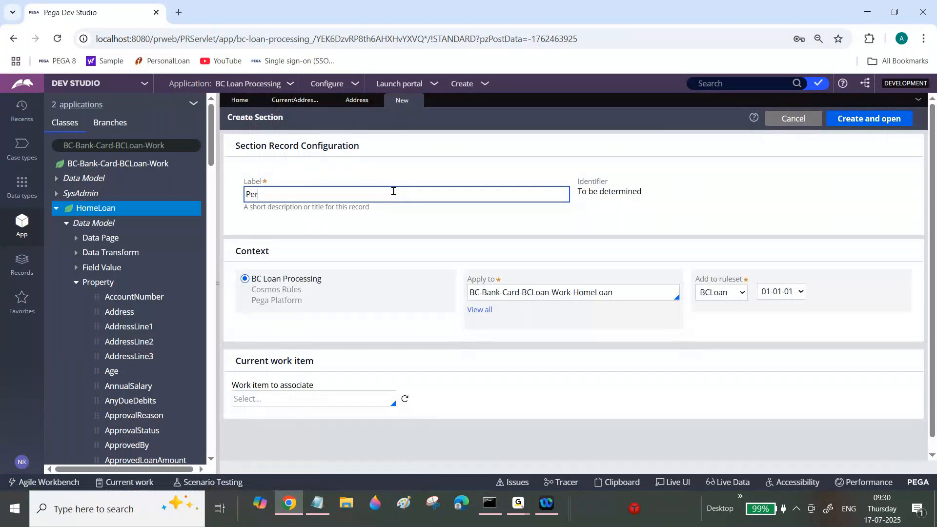
type("manent Address Details")
key("Tab")
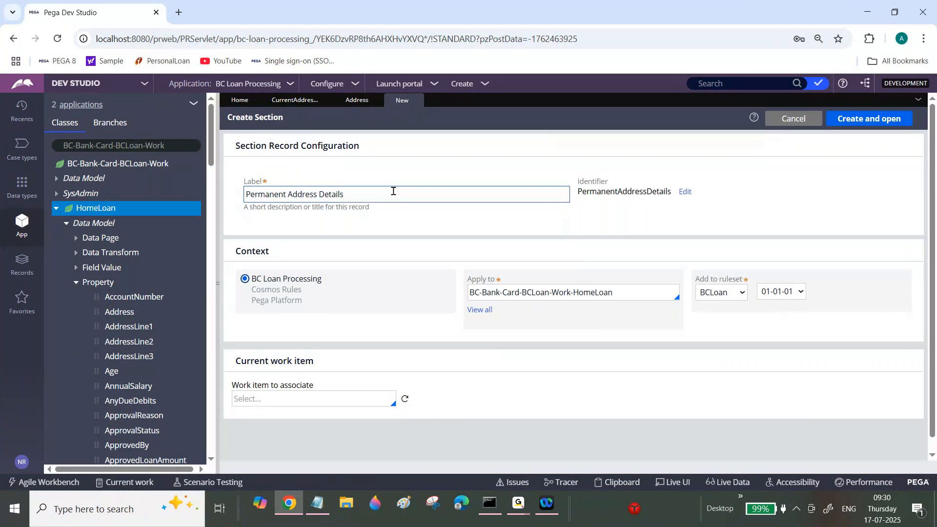
left_click(873, 120)
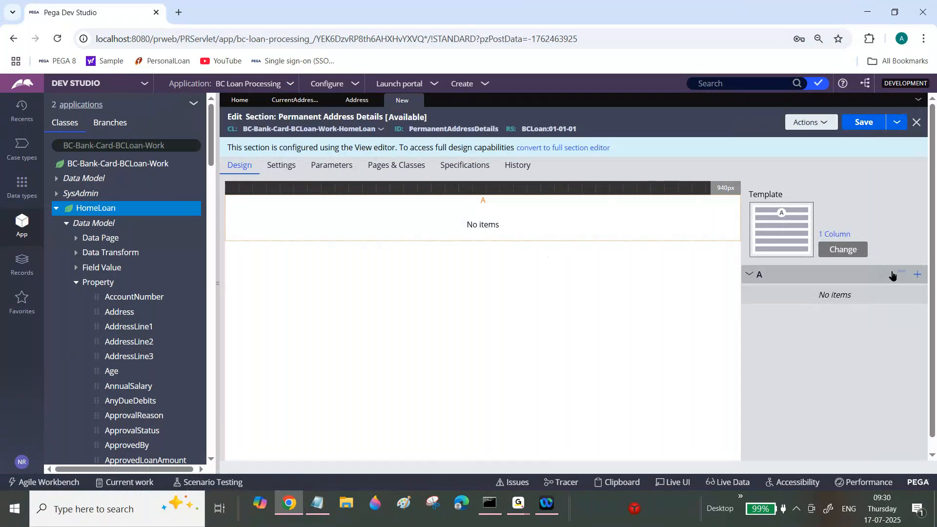
Add six text inputs to region A of the Permanent Address Details section.
left_click(917, 275)
left_click(818, 318)
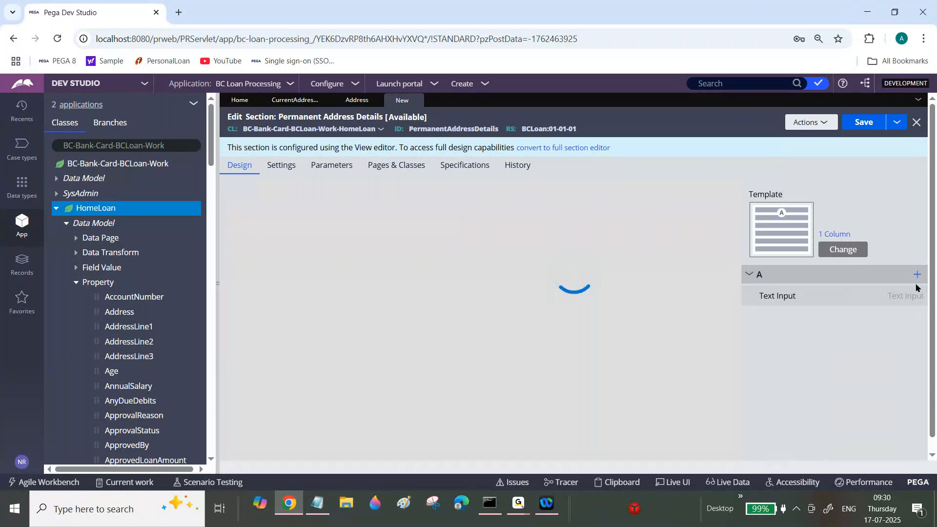
left_click(917, 279)
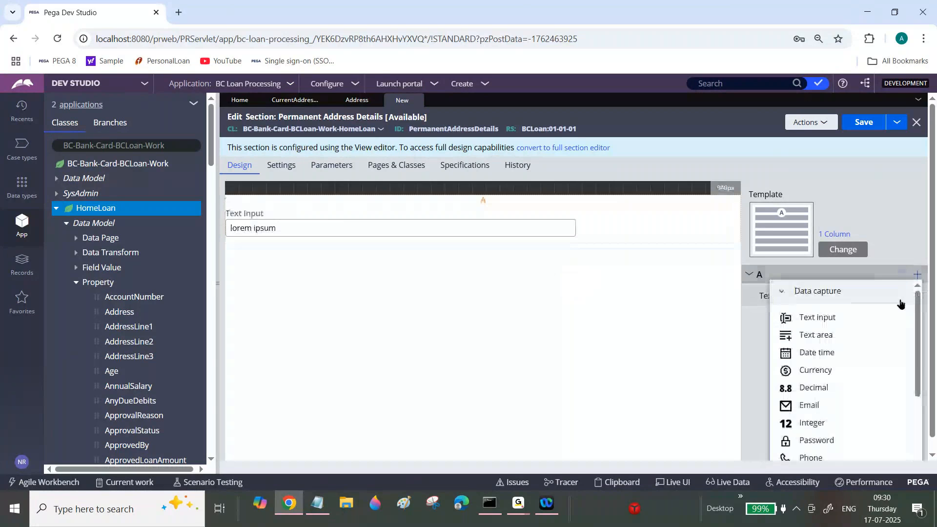
left_click(876, 316)
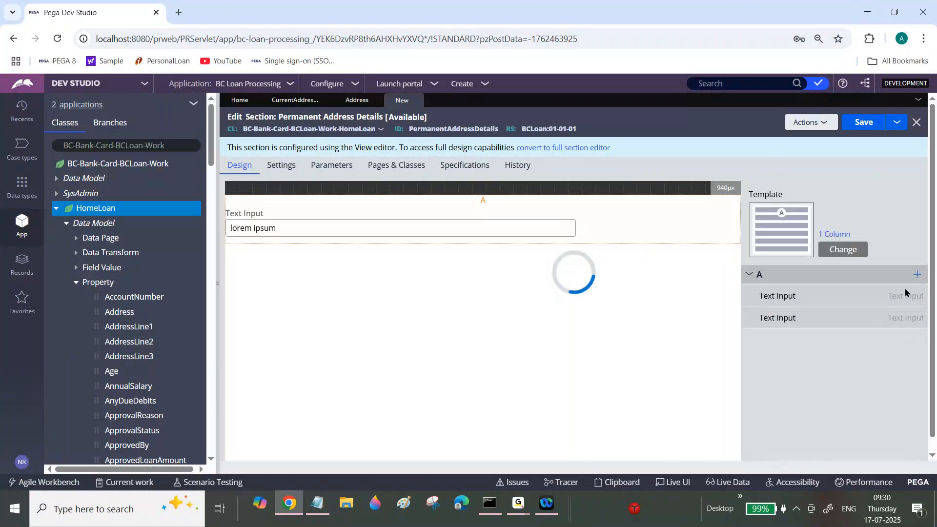
left_click(916, 274)
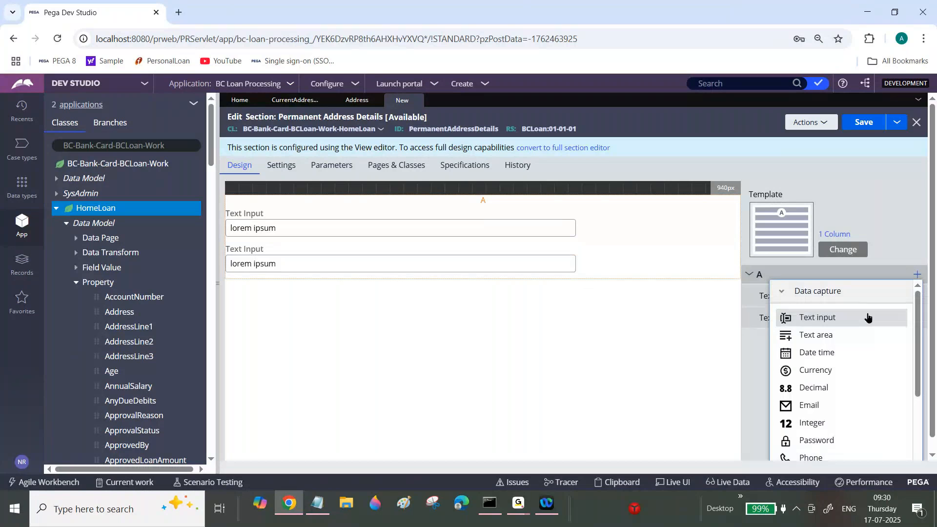
left_click(865, 318)
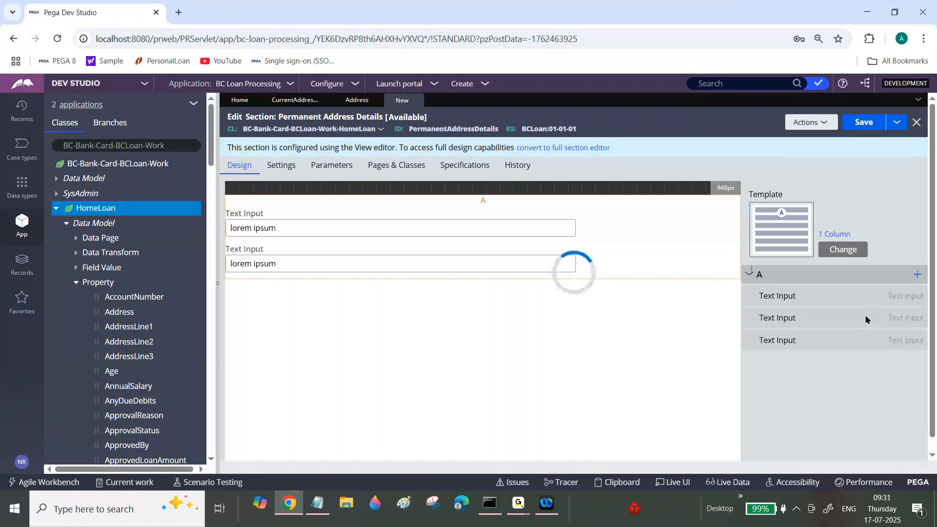
left_click(916, 274)
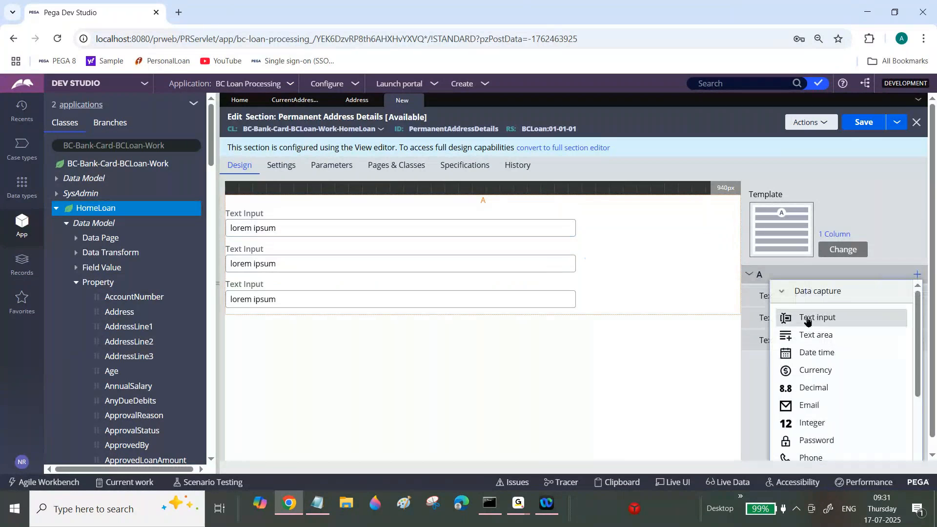
left_click(807, 319)
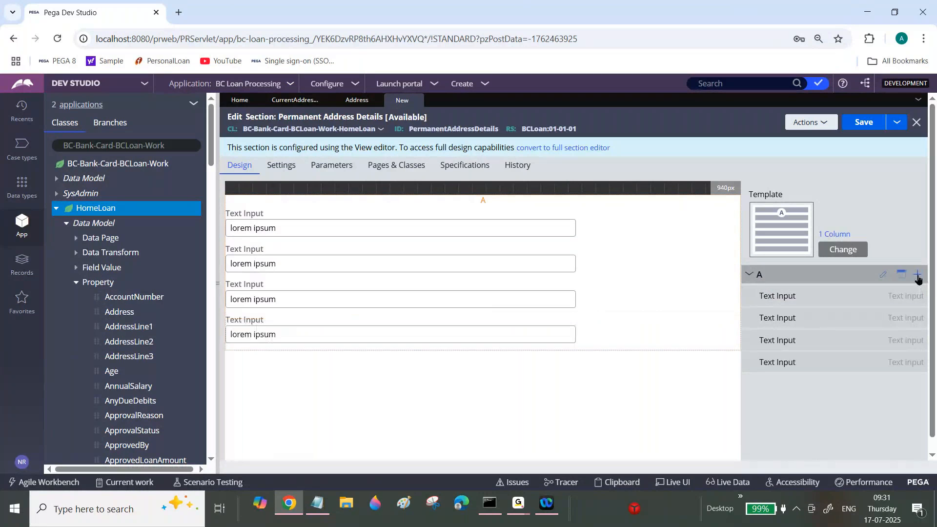
left_click(916, 274)
left_click(849, 322)
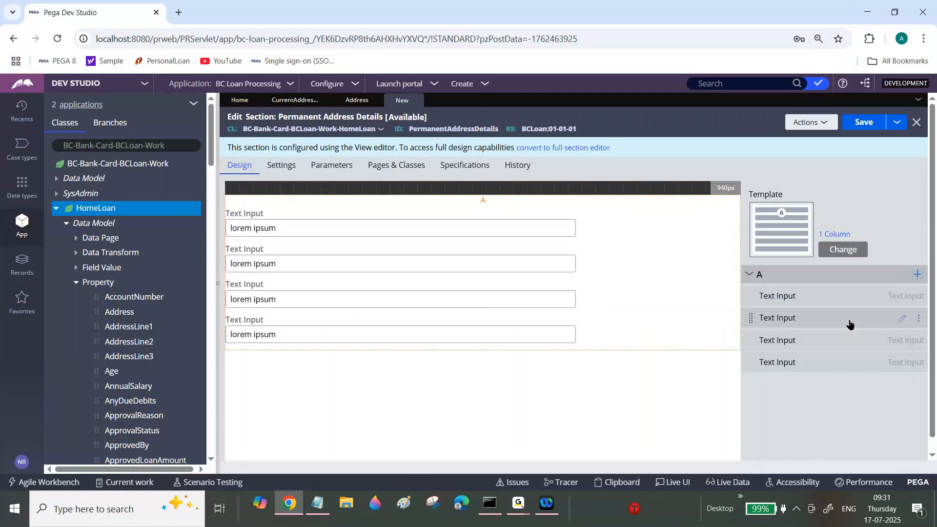
left_click(917, 276)
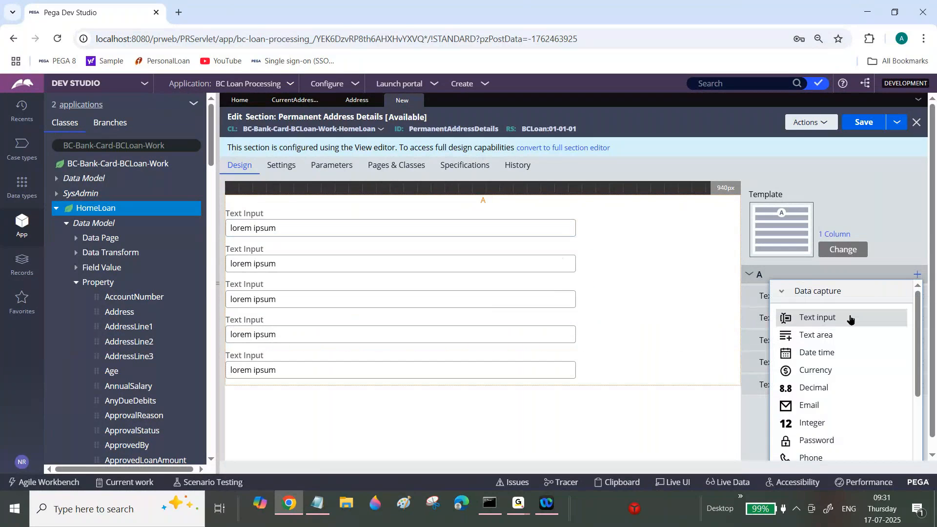
left_click(849, 320)
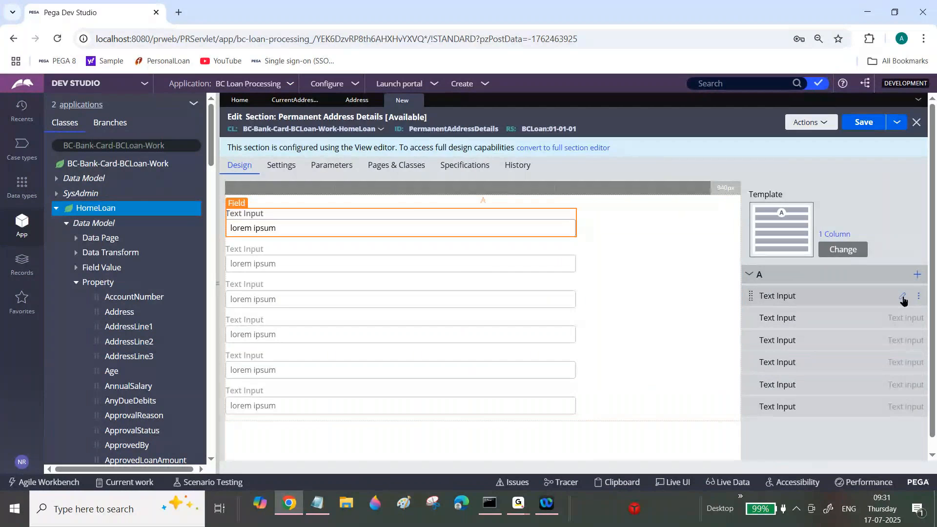
Set the first text input's property to .PermanentAddress.AddressLine1 and submit its cell properties.
left_click(903, 297)
key("BackSpace")
type(".")
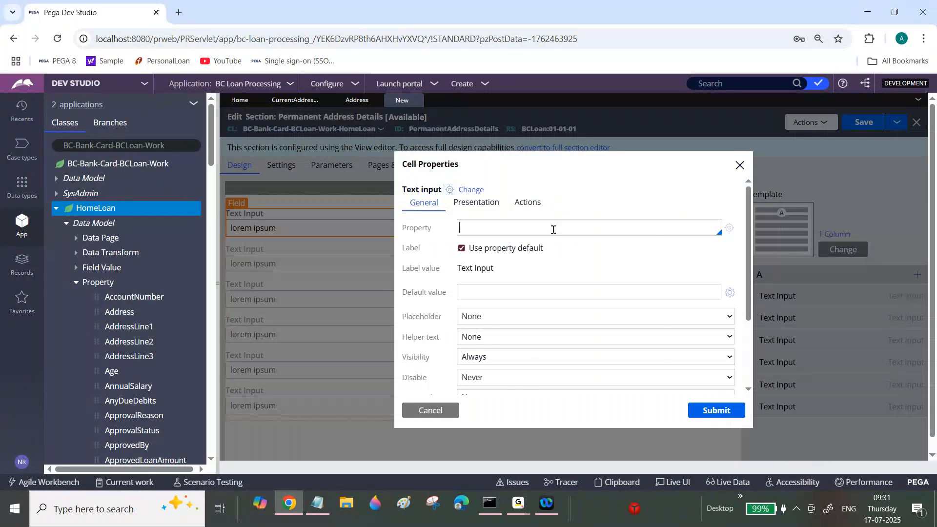
type("P")
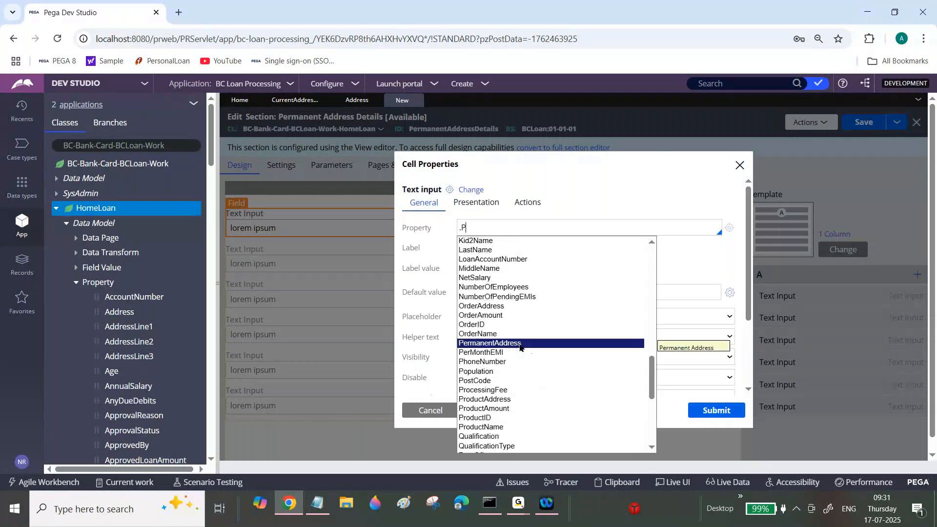
left_click(489, 343)
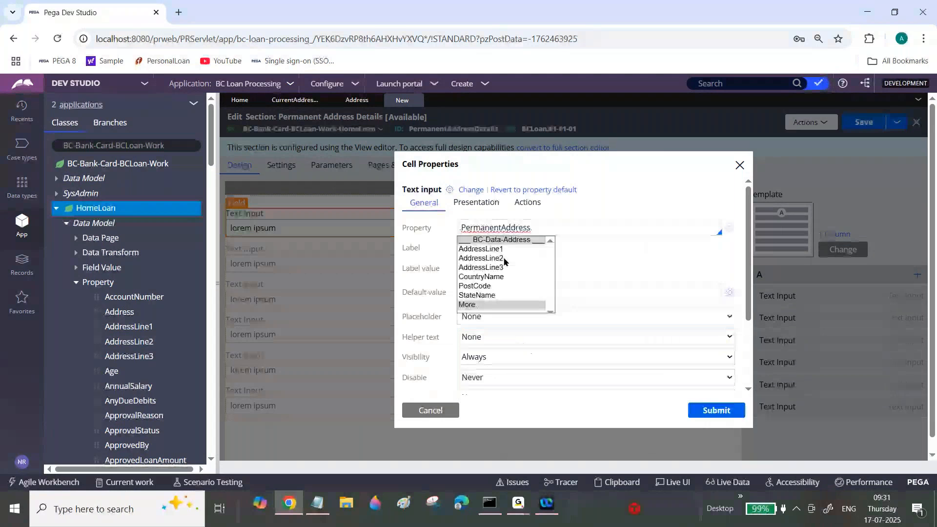
left_click(507, 249)
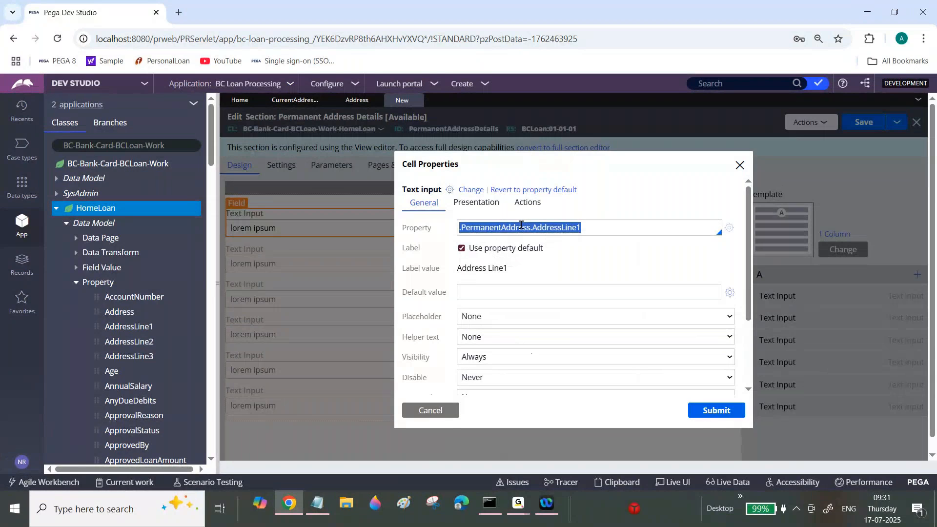
left_click(716, 412)
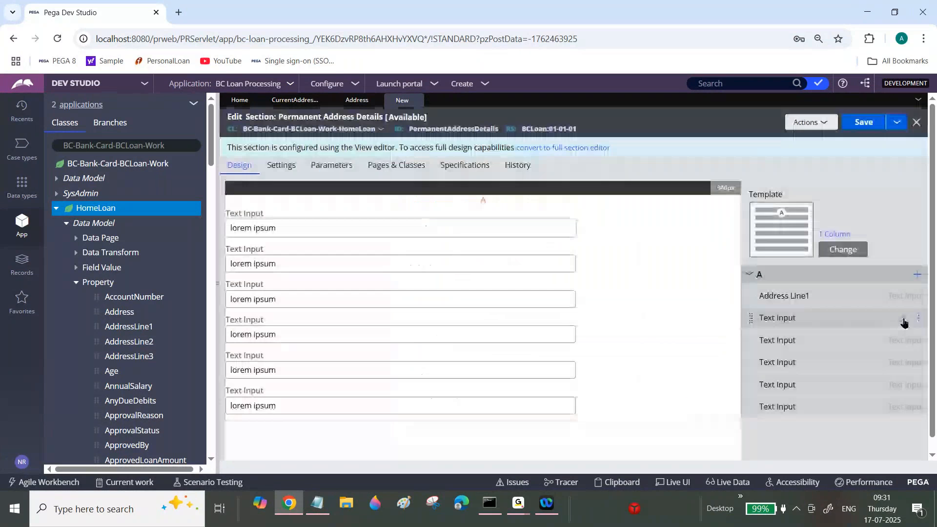
Set the second text input's property to .PermanentAddress.AddressLine2 and submit its cell properties.
mouse_move(903, 322)
left_click(903, 319)
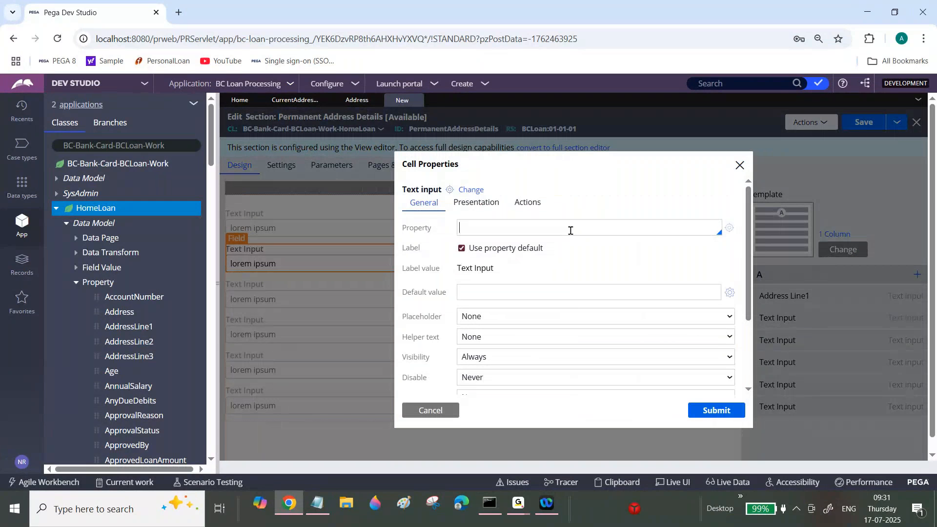
type(".PermanentAddress.AddressLine1")
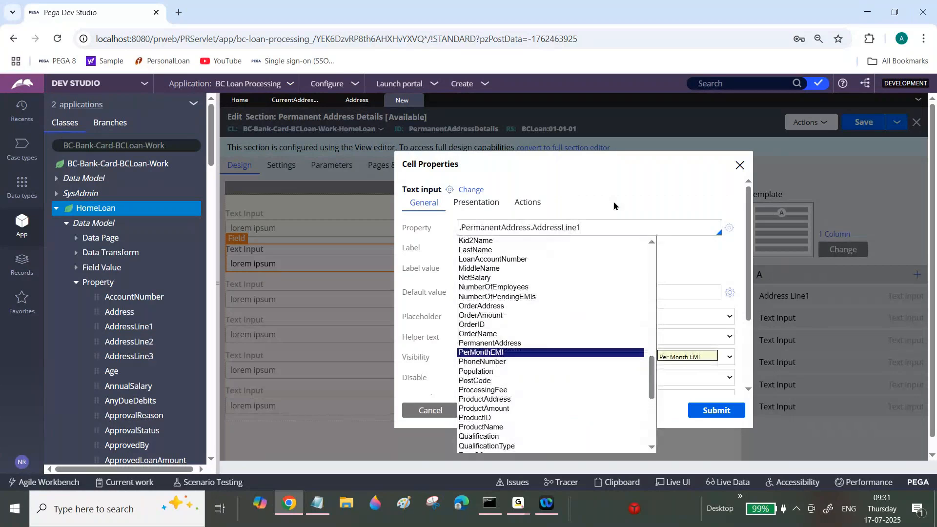
left_click(614, 206)
left_click(610, 229)
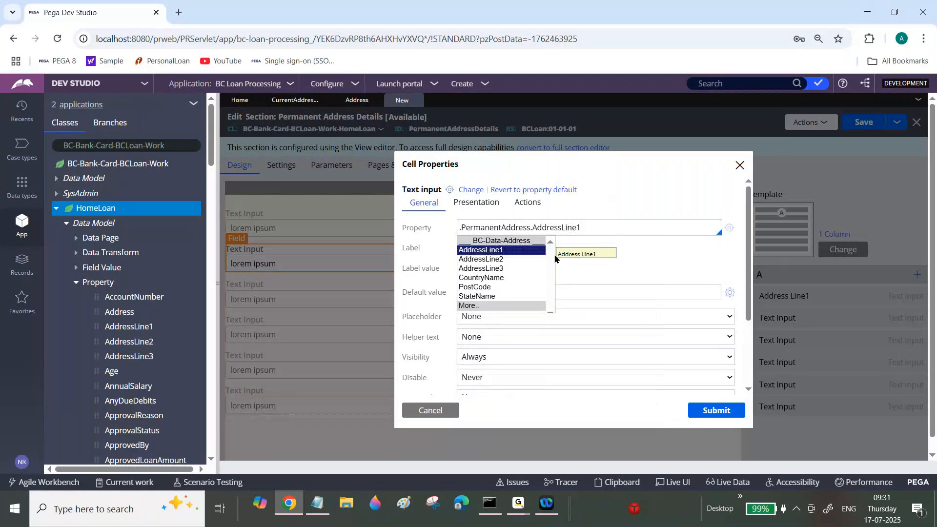
left_click(500, 259)
left_click(725, 412)
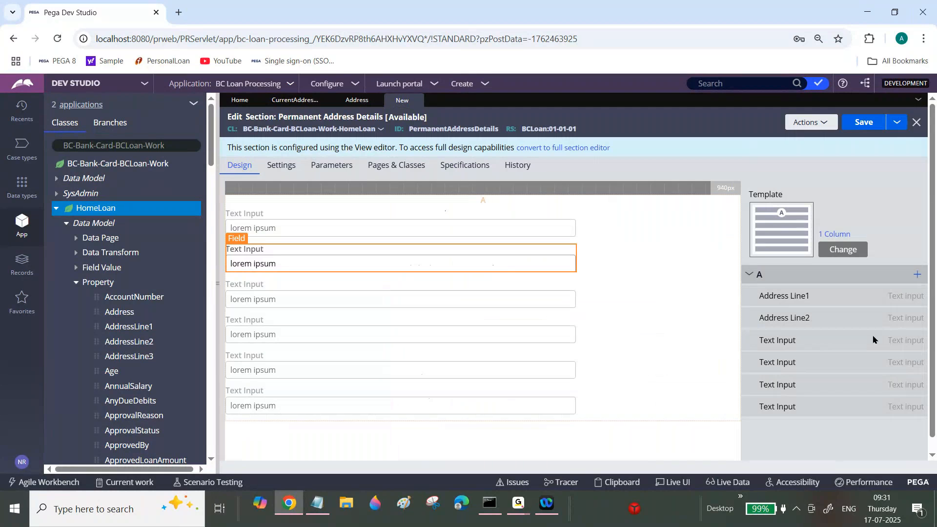
Set the third text input's property to .PermanentAddress.AddressLine3 and submit its cell properties.
left_click(903, 341)
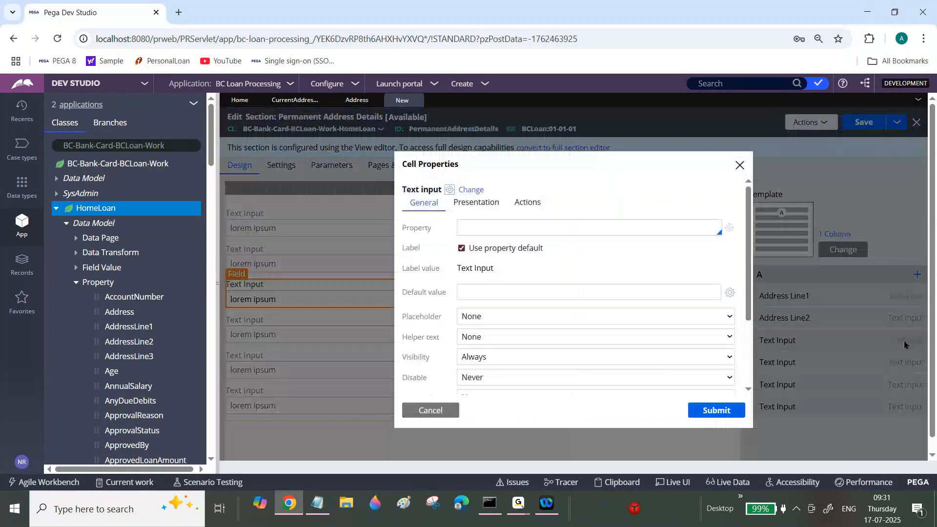
left_click(573, 223)
type(".PermanentAddress.")
left_click(496, 268)
left_click(714, 409)
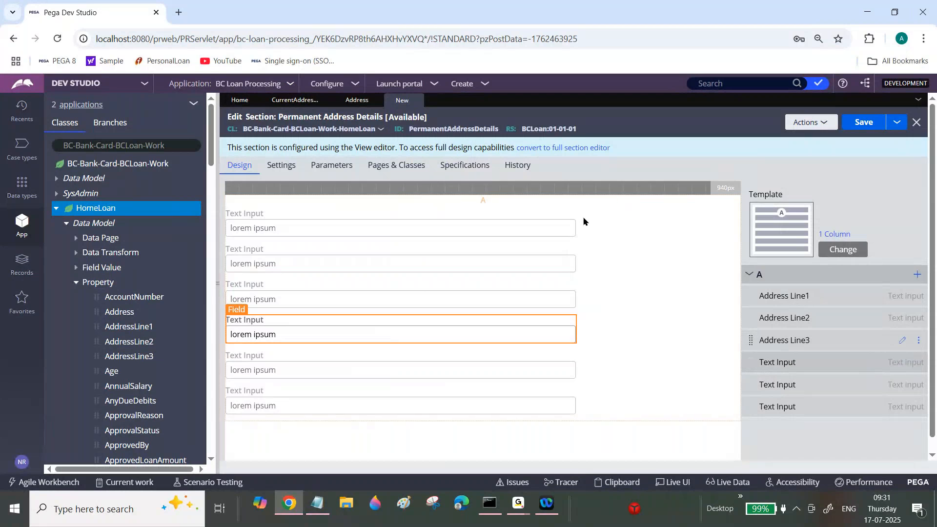
Set the fourth text input's property to .PermanentAddress.StateName and submit its cell properties.
left_click(564, 222)
type(".PermanentAddress.")
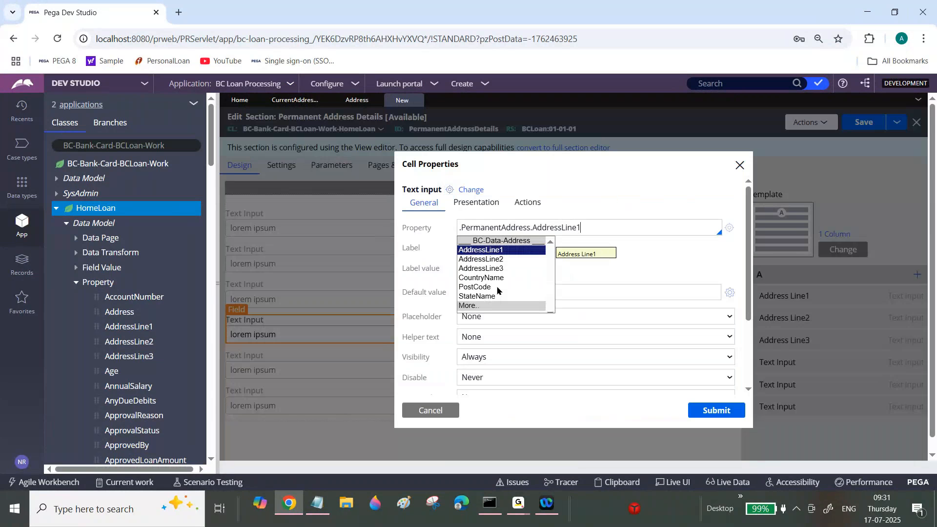
left_click(486, 296)
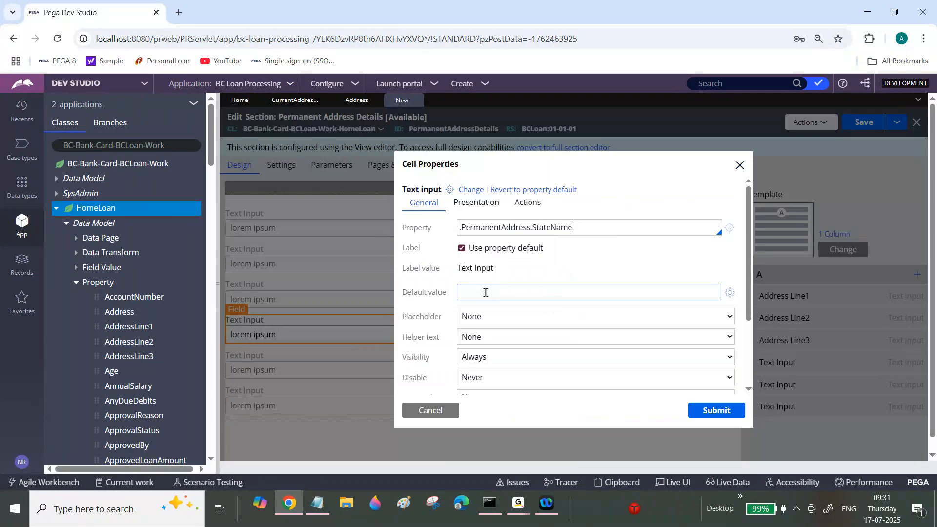
left_click(724, 412)
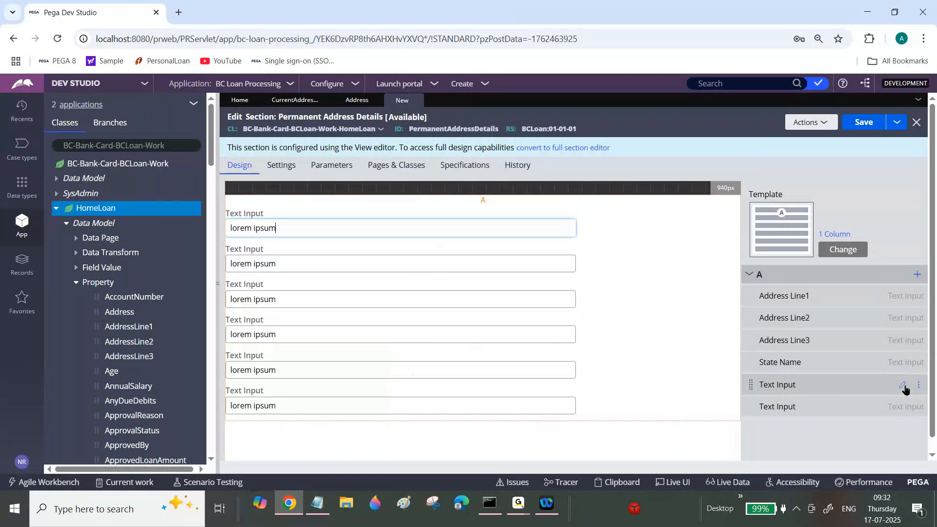
Set the fifth text input's property to .PermanentAddress.CountryName and submit its cell properties.
left_click(903, 387)
left_click(521, 228)
type(".PermanentAddress.AddressLine1")
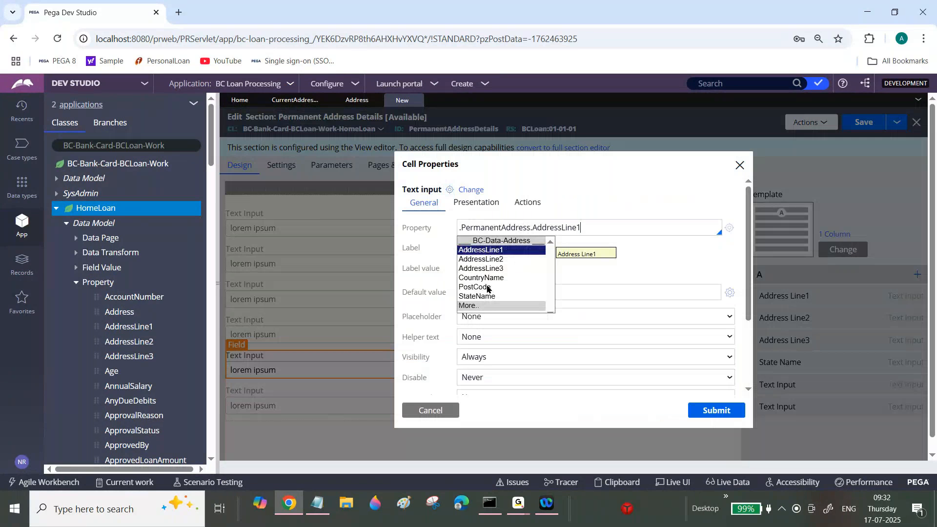
left_click(482, 278)
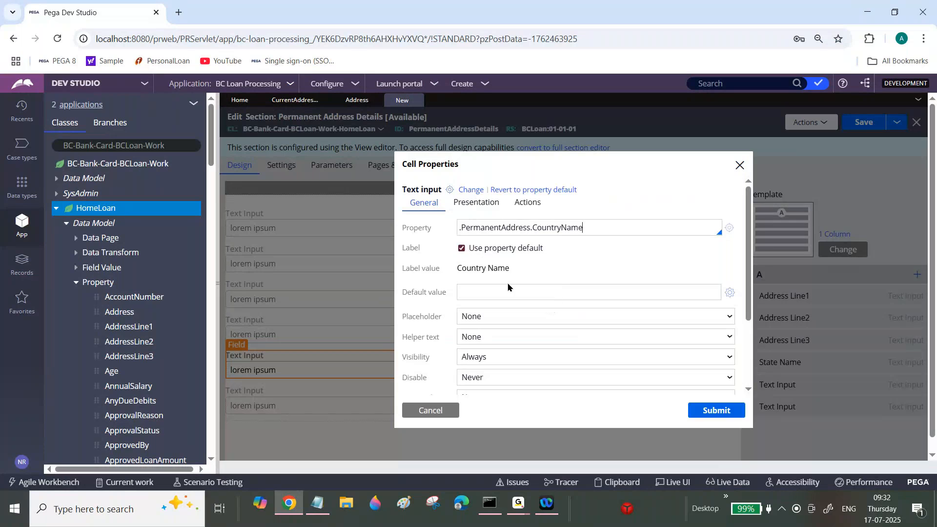
left_click(710, 410)
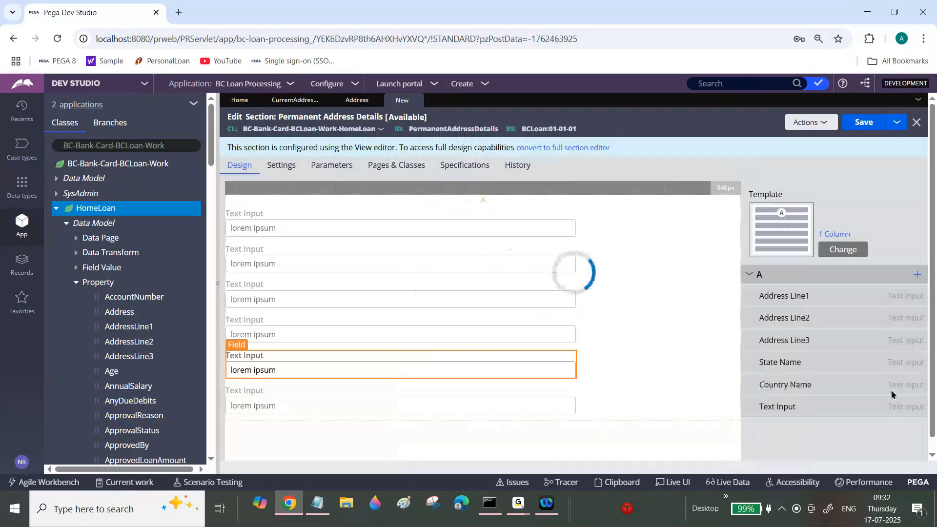
Set the sixth text input's property to .PermanentAddress.PostCode and submit its cell properties.
left_click(902, 404)
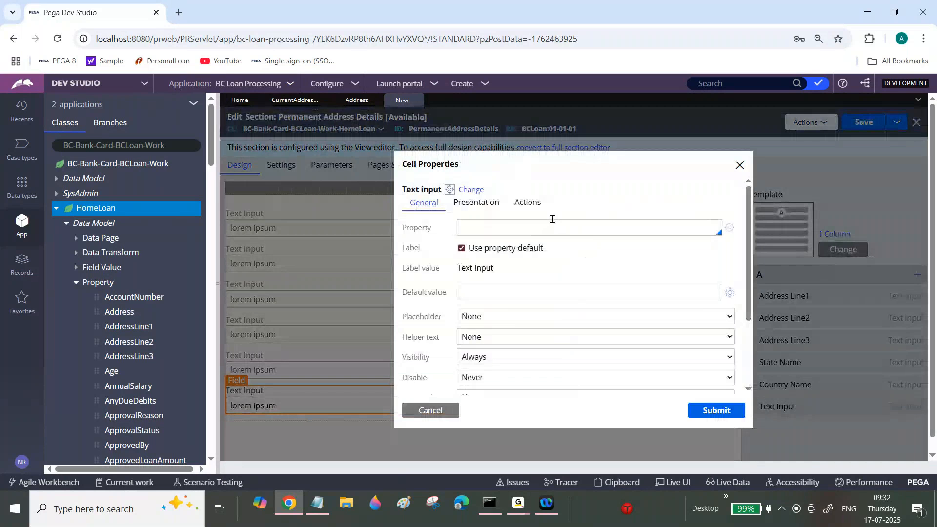
type(".PermanentAddress.")
key("Down")
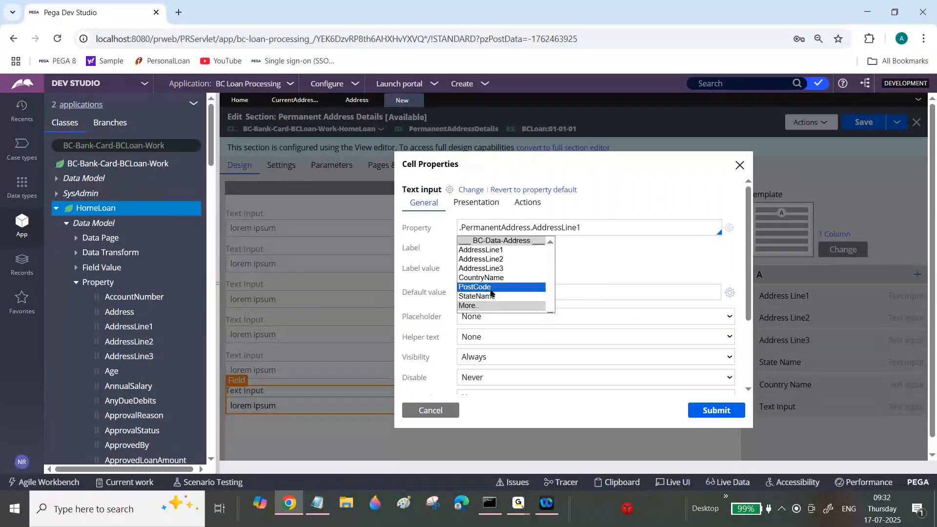
left_click(491, 288)
left_click(703, 412)
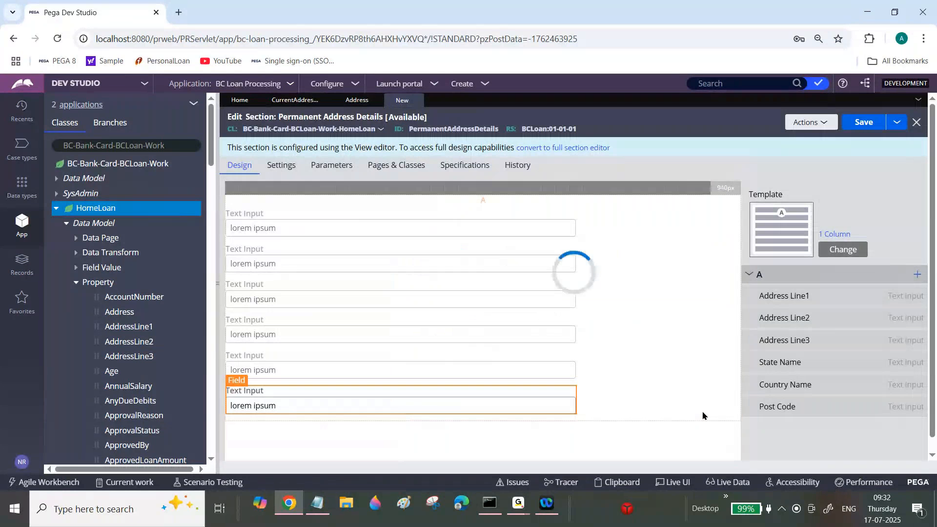
Override the default region settings for region A of the Permanent Address Details section.
left_click(884, 276)
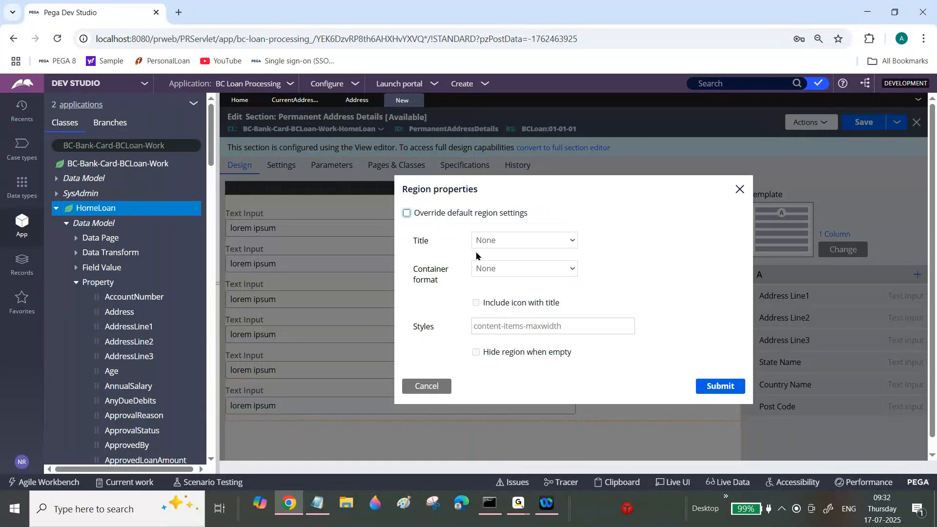
left_click(407, 214)
left_click(476, 303)
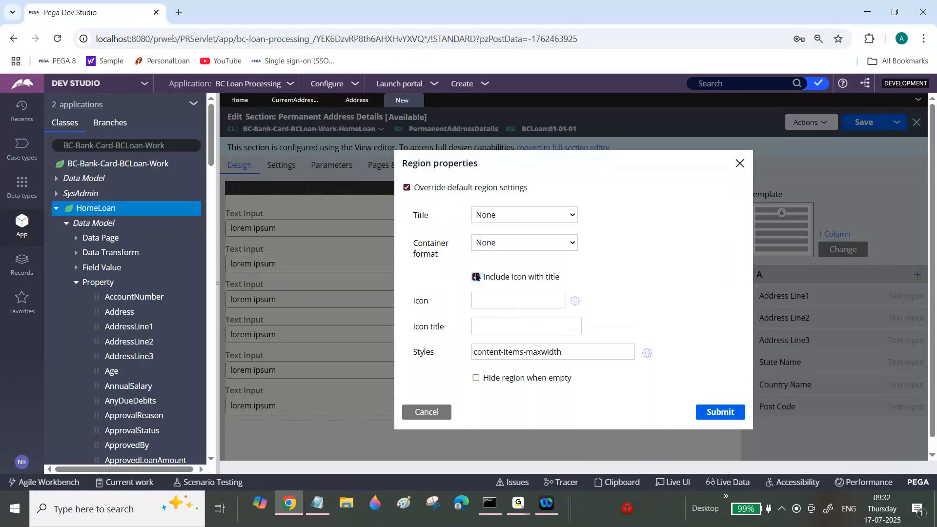
left_click(506, 325)
left_click(475, 277)
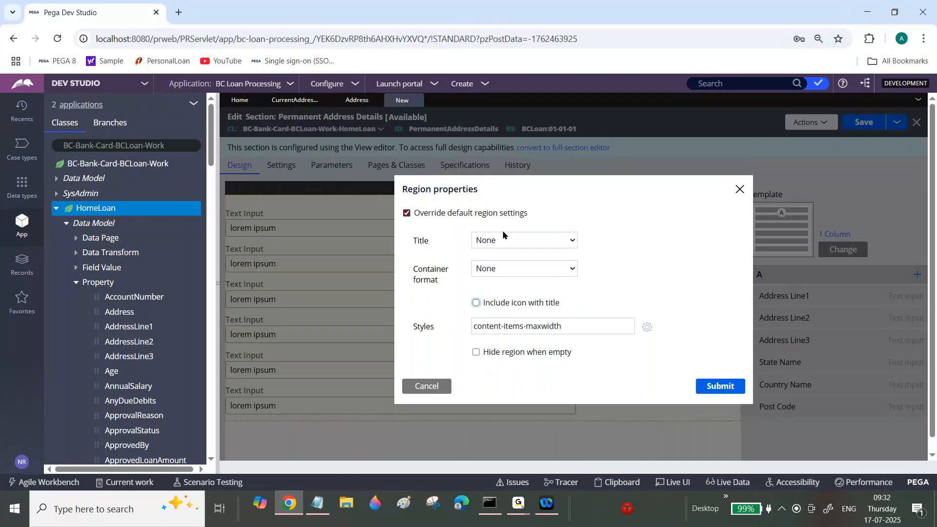
Give region A the text title Permanent Address and save the section.
left_click(507, 241)
left_click(510, 257)
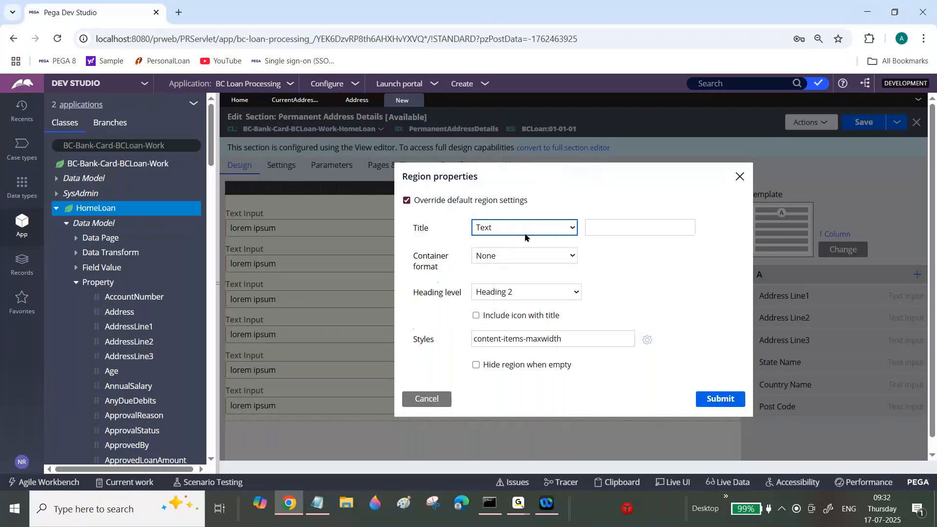
left_click(613, 226)
type("Permanent ")
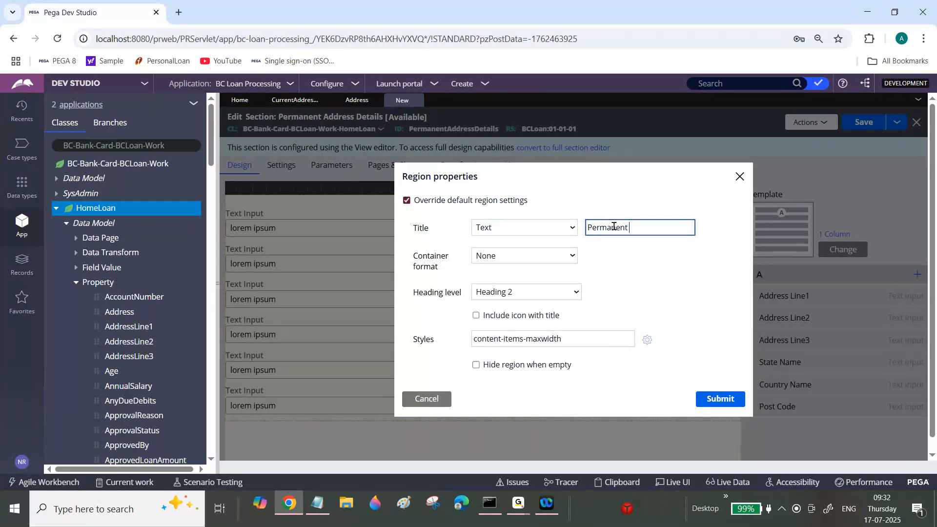
type("Address")
key("Tab")
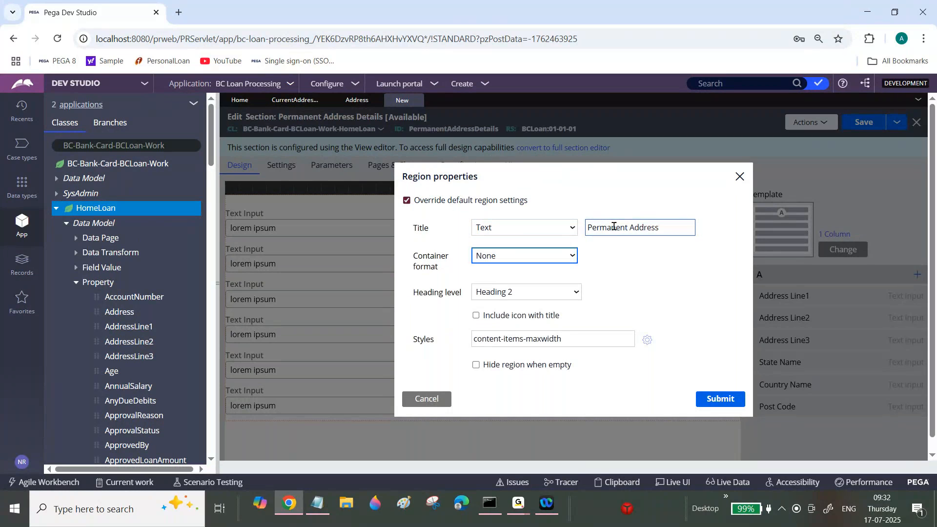
left_click(715, 400)
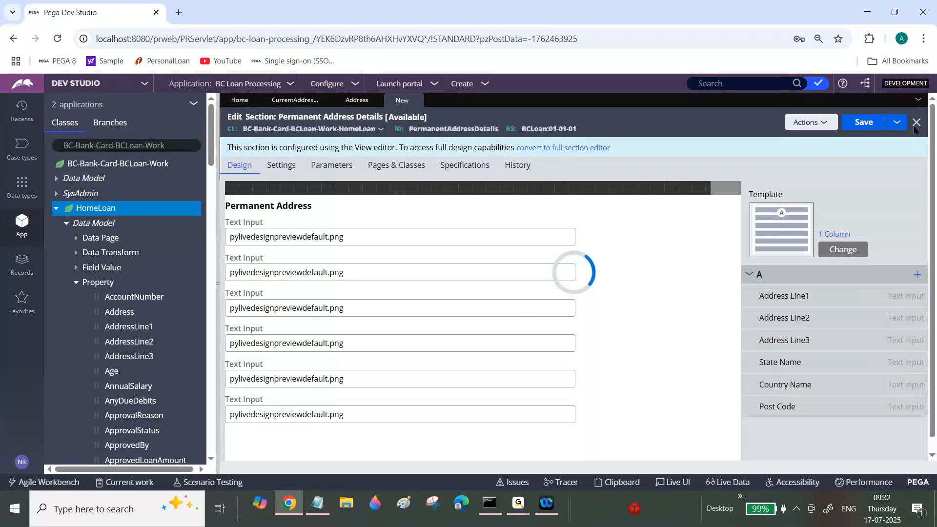
left_click(873, 126)
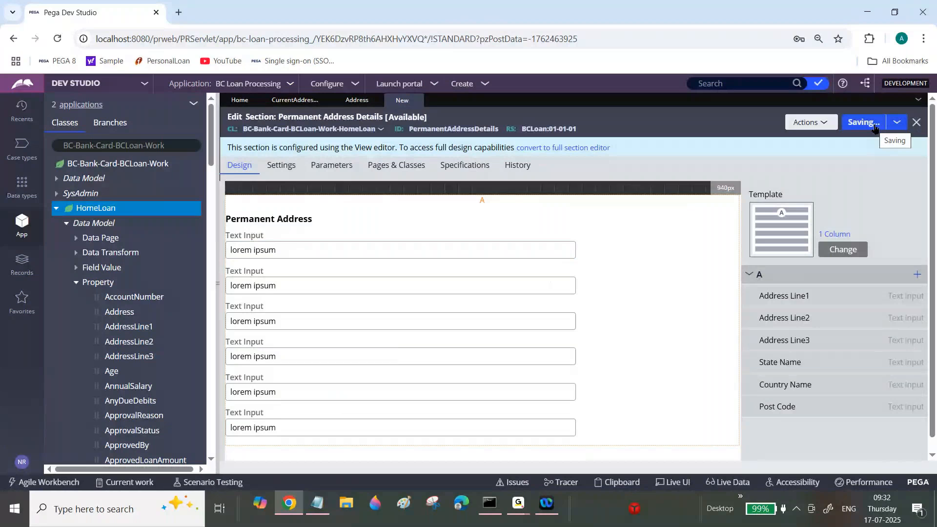
Create and open a new section labelled Collect Address Details in the HomeLoan class.
left_click(56, 209)
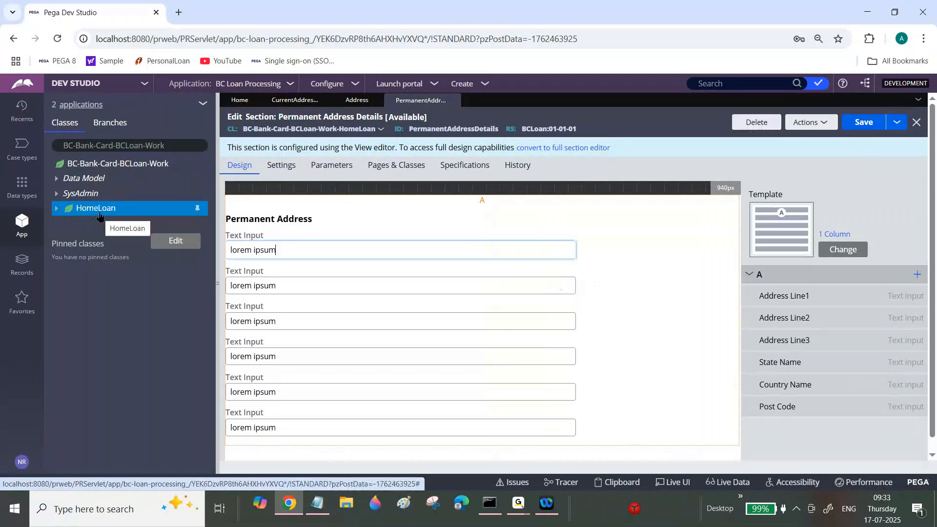
right_click(100, 216)
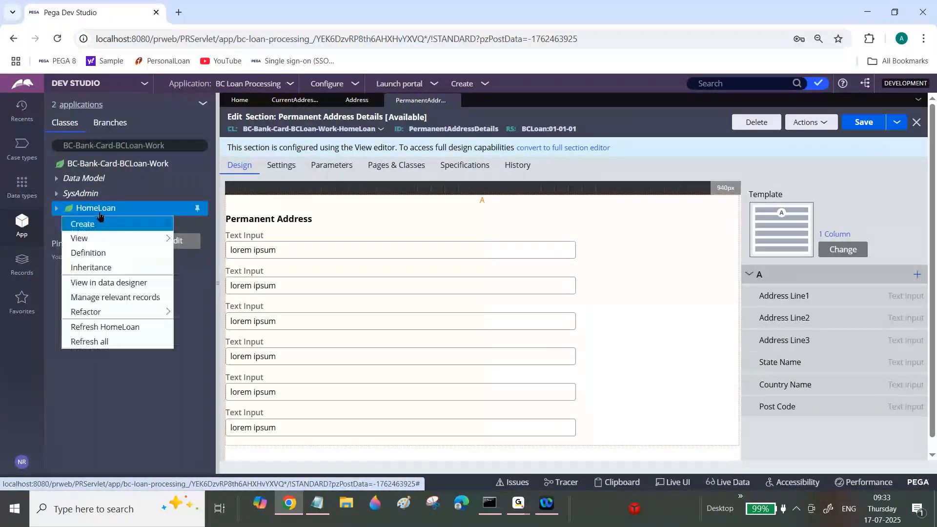
mouse_move(100, 222)
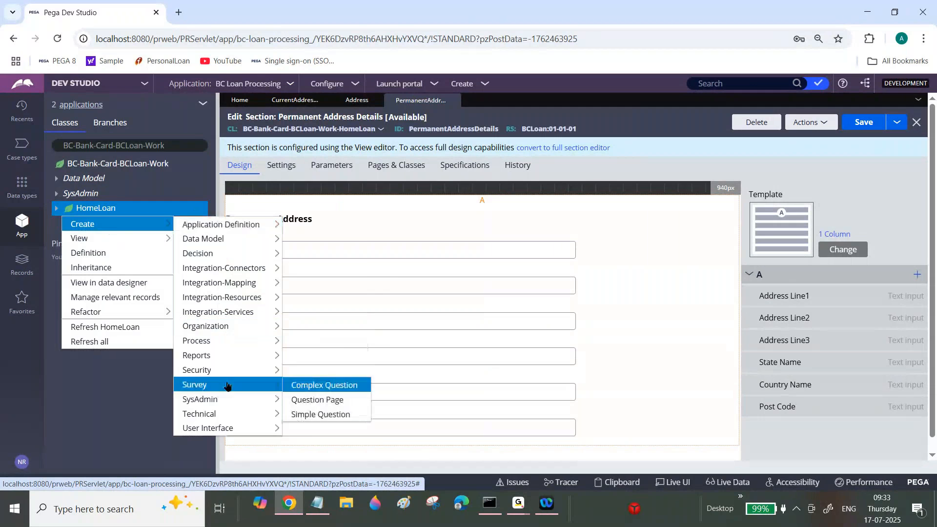
mouse_move(236, 429)
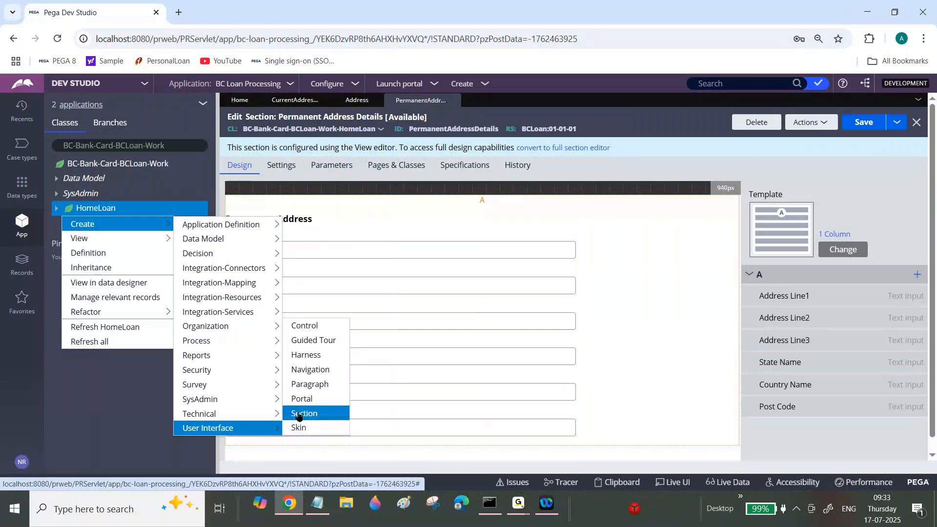
left_click(296, 414)
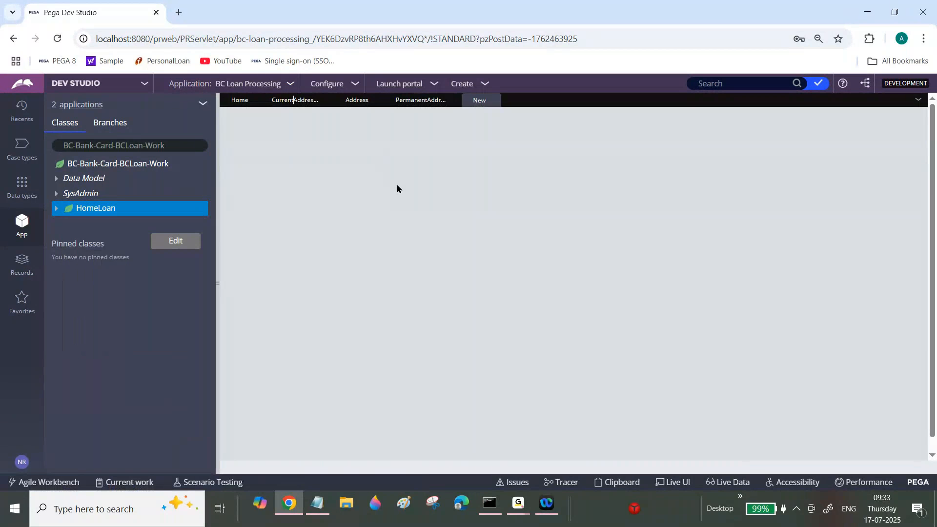
type("Collect ")
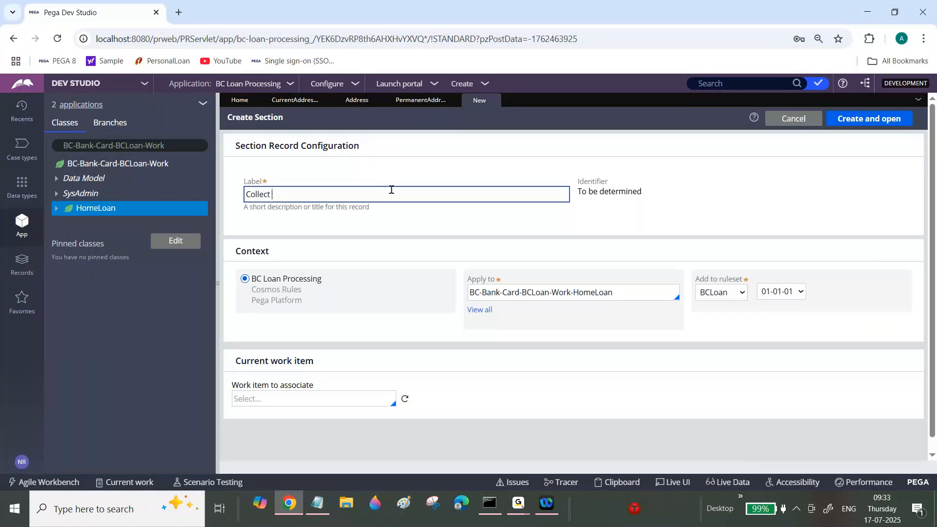
type("Address Details")
key("Tab")
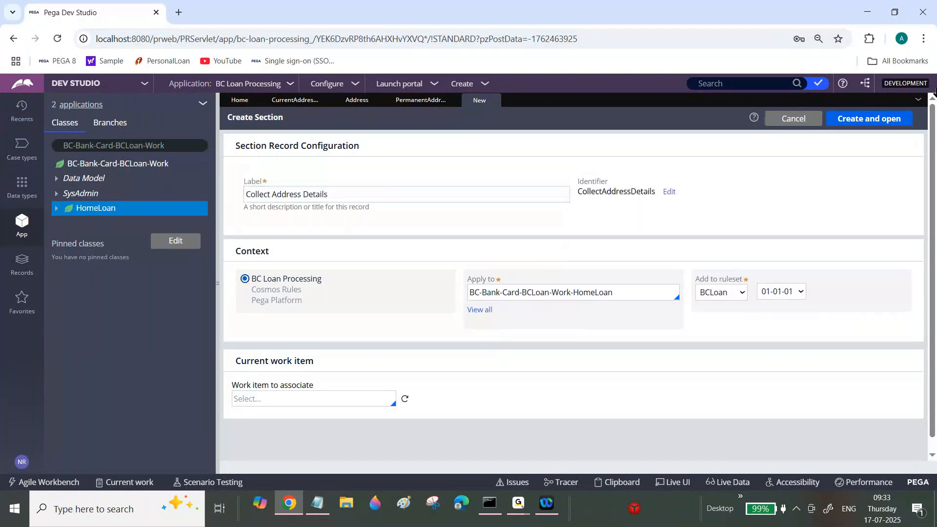
left_click(891, 117)
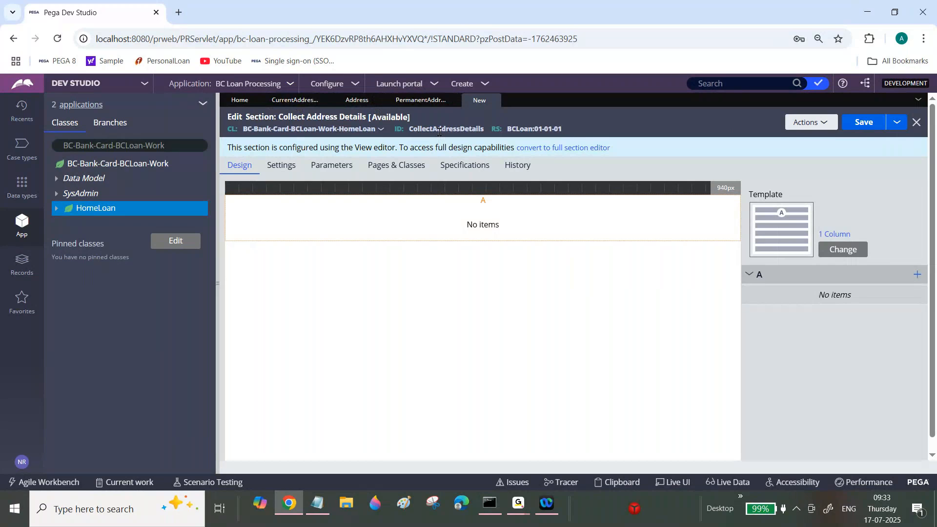
Convert the Collect Address Details section to the full section editor and place an embedded section in its dynamic layout.
left_click(590, 148)
left_click(736, 338)
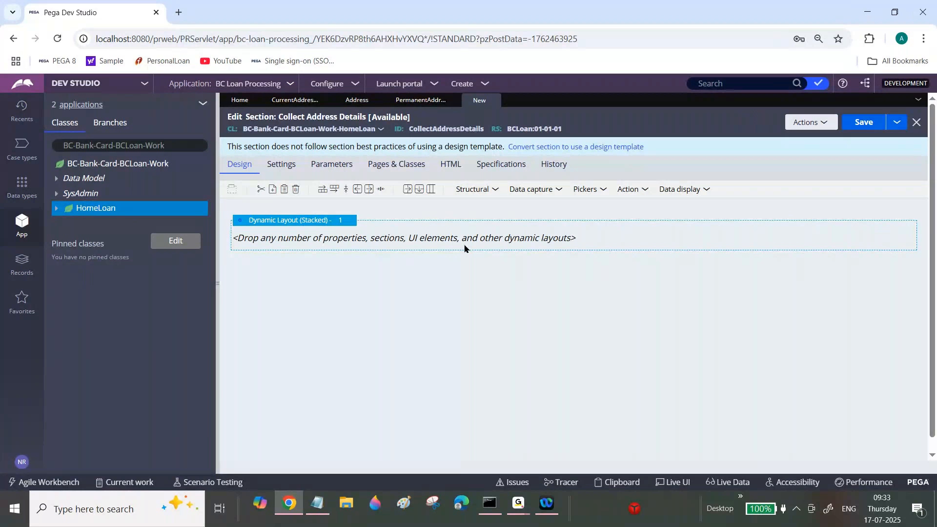
left_click(495, 191)
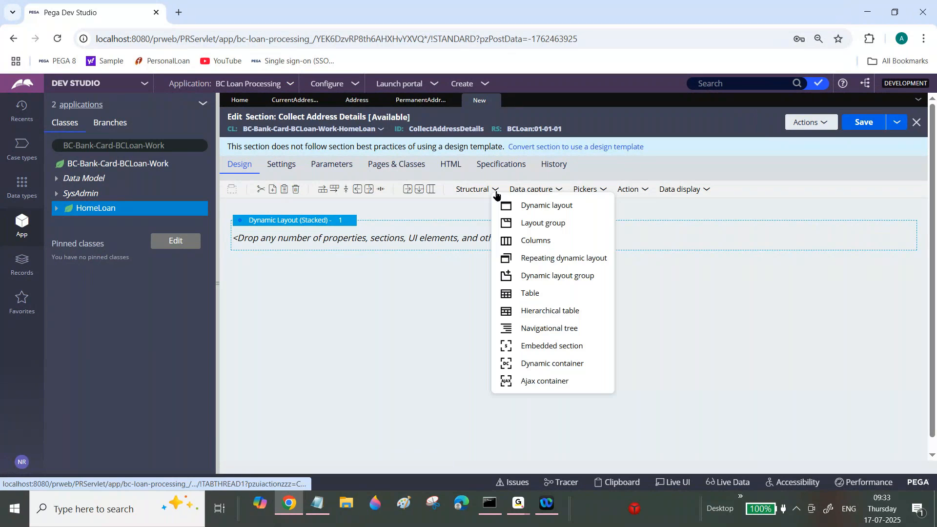
left_click_drag(545, 347, 424, 236)
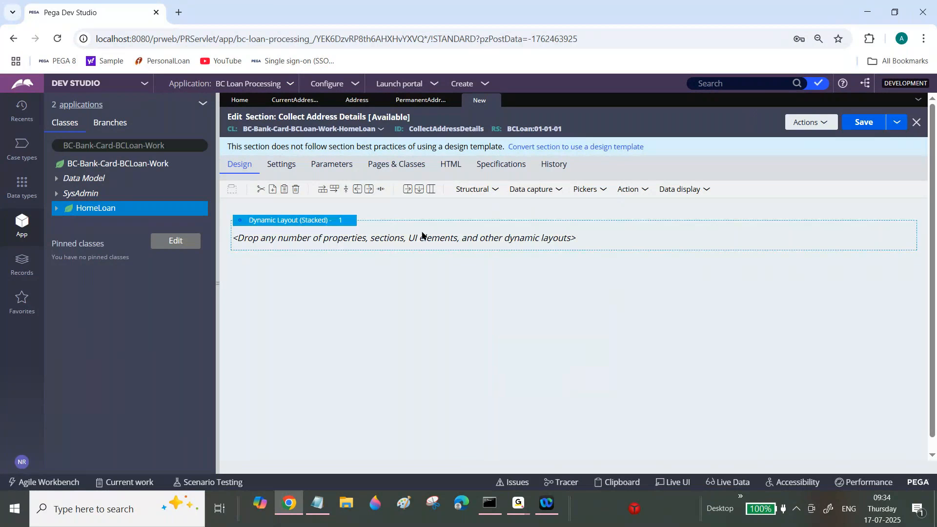
Examine the class used by the current page context and the way the included section is referenced.
left_click(603, 307)
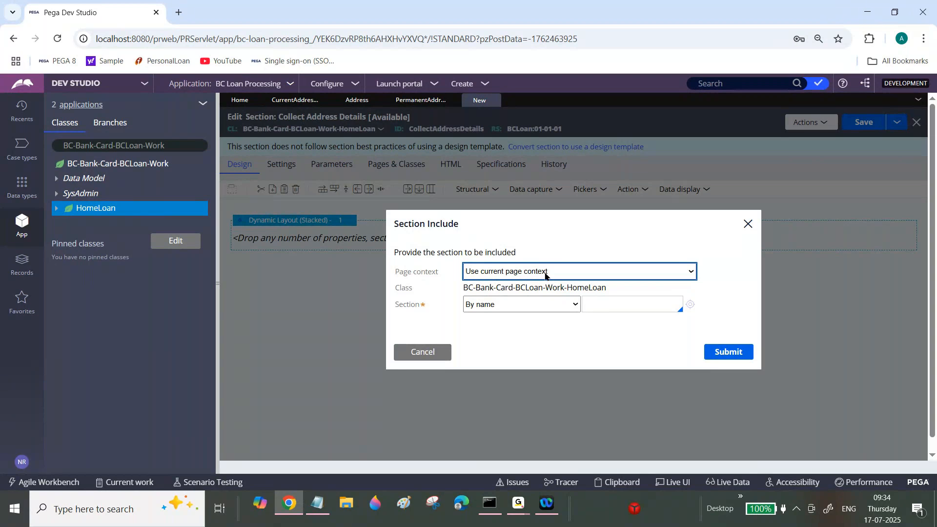
triple_click(592, 286)
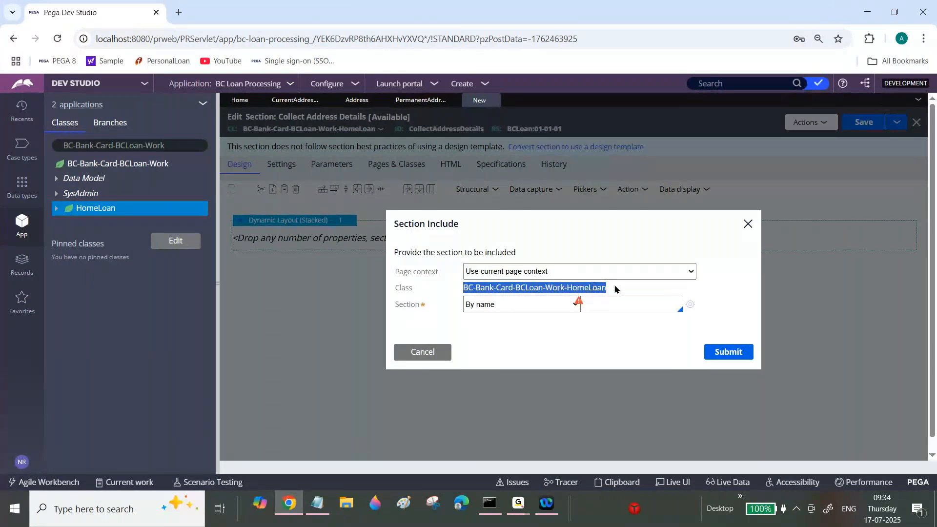
left_click(548, 284)
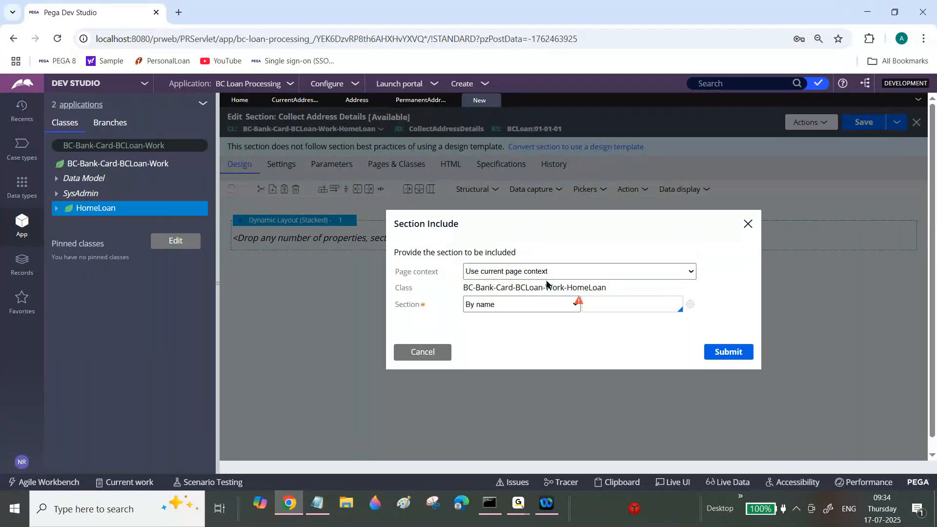
double_click(575, 288)
double_click(549, 288)
left_click(566, 288)
left_click_drag(565, 288, 464, 288)
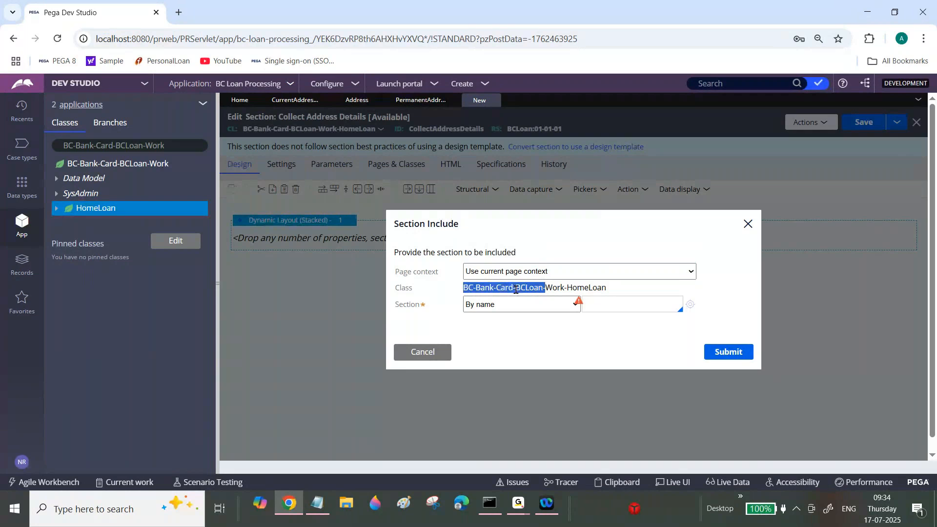
left_click(576, 290)
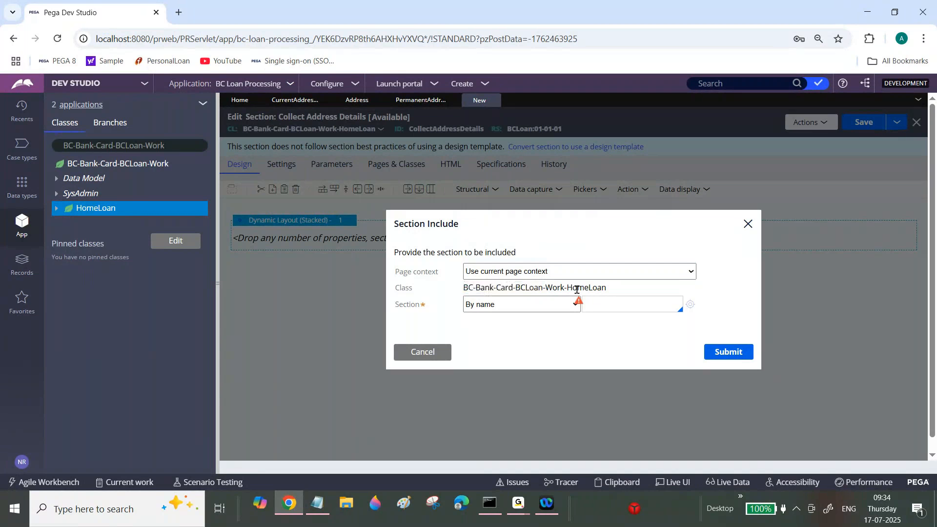
left_click_drag(564, 289, 462, 288)
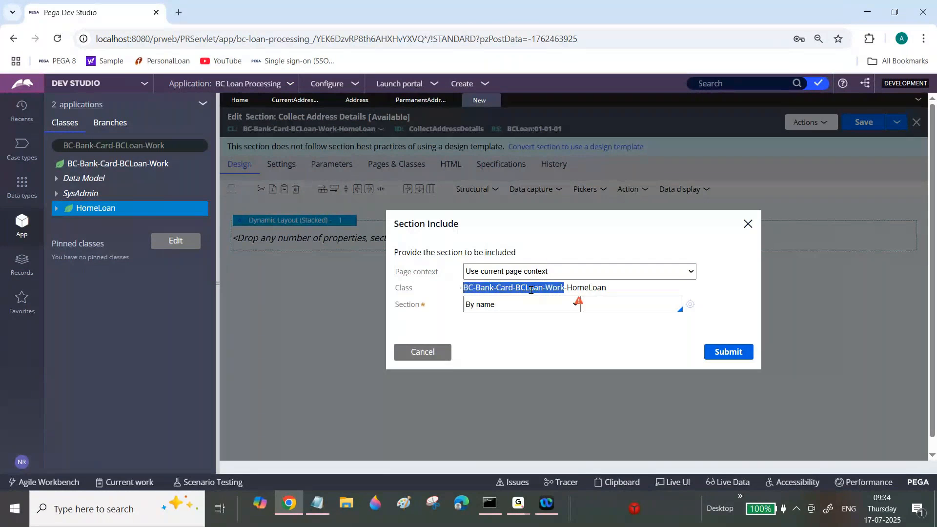
left_click(584, 304)
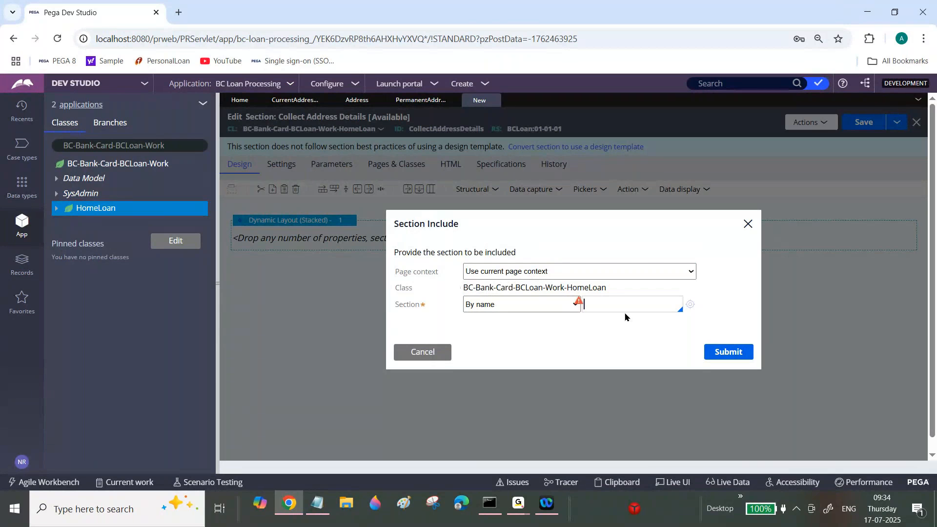
left_click(553, 302)
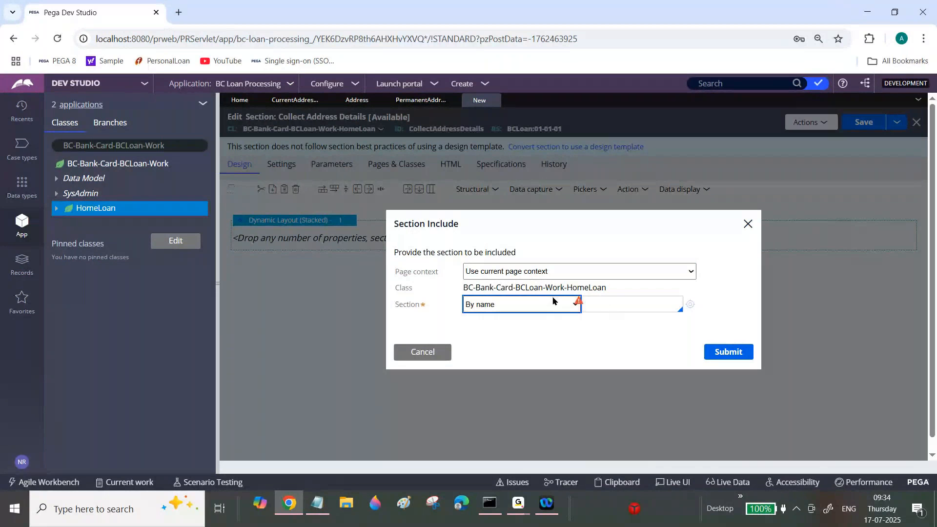
key("Tab")
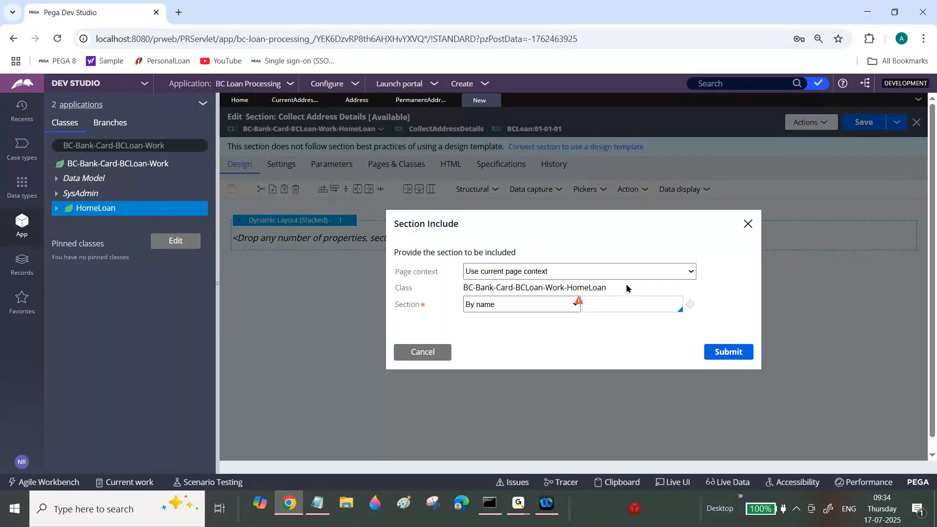
left_click_drag(625, 288, 557, 289)
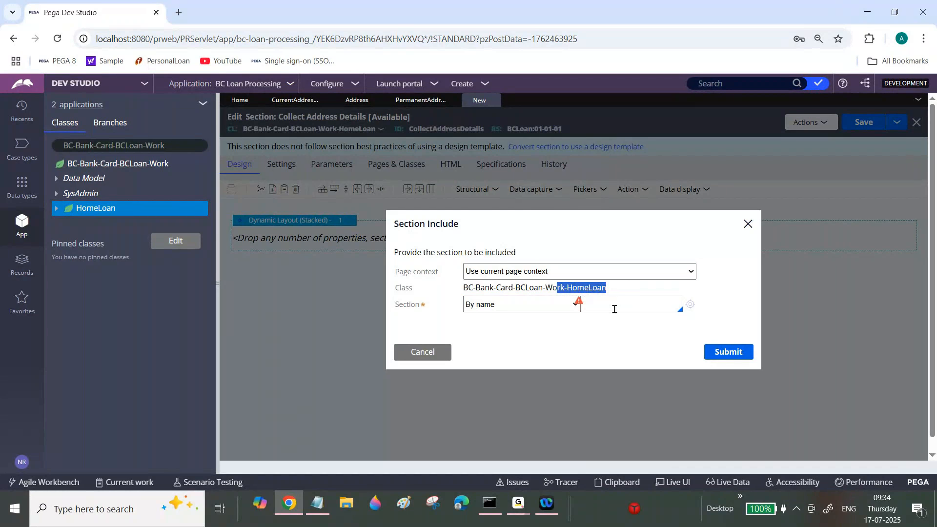
Set the included section's page context to Use data page and check the application's data types.
left_click(556, 274)
left_click(515, 304)
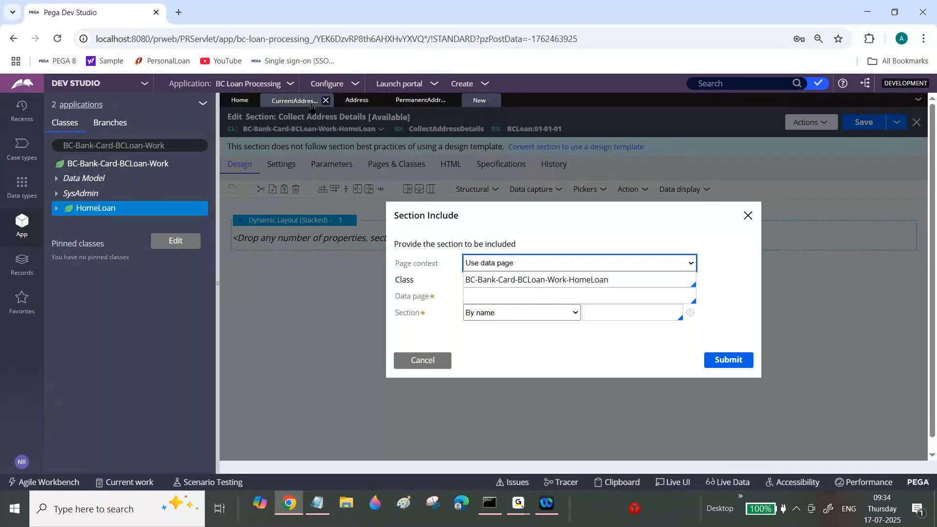
left_click(25, 189)
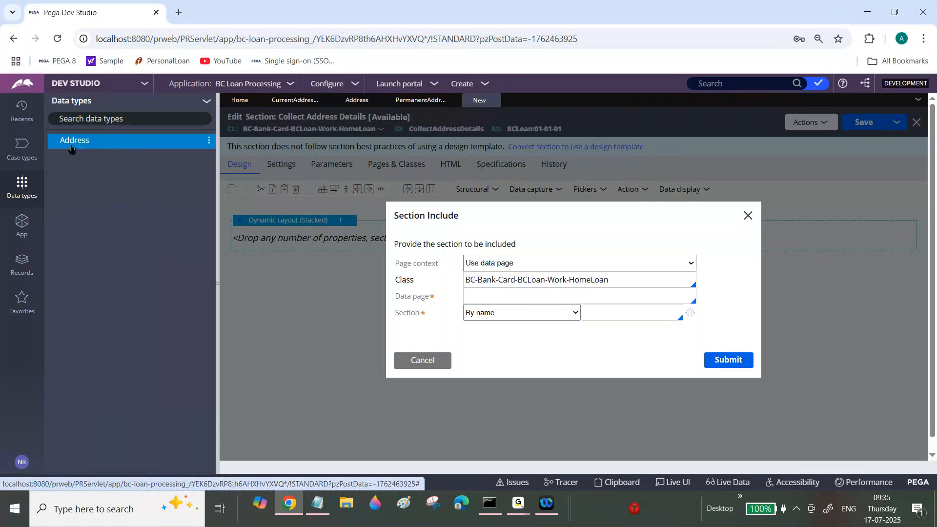
left_click(492, 295)
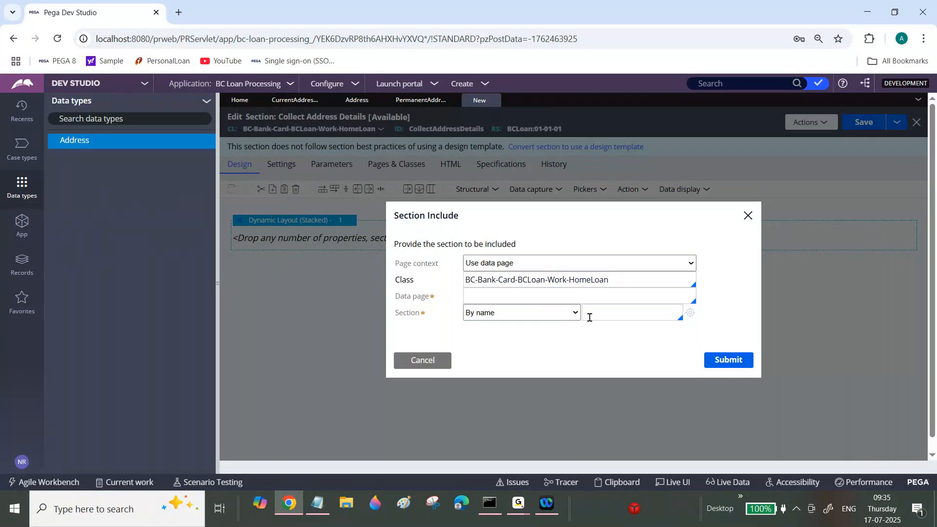
Switch the included section's page context to Use clipboard page and check its class and clipboard page fields.
left_click(554, 263)
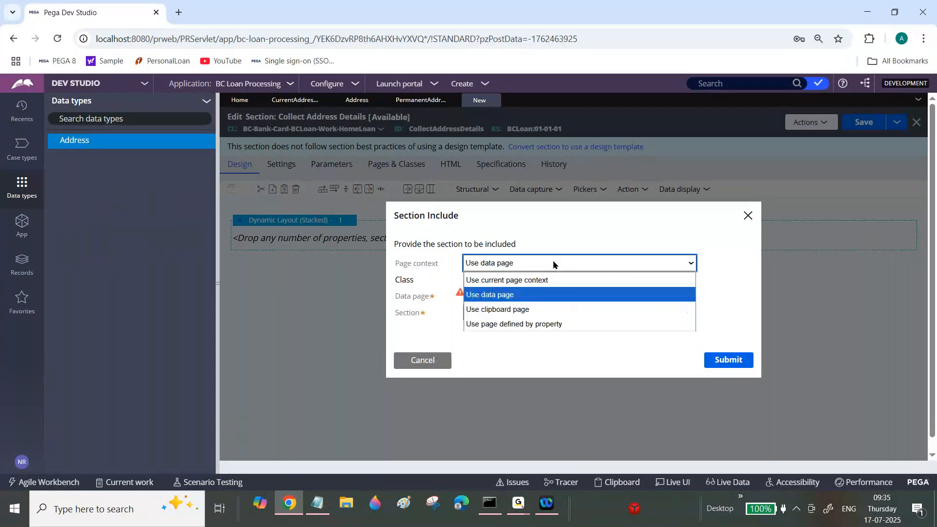
left_click(525, 311)
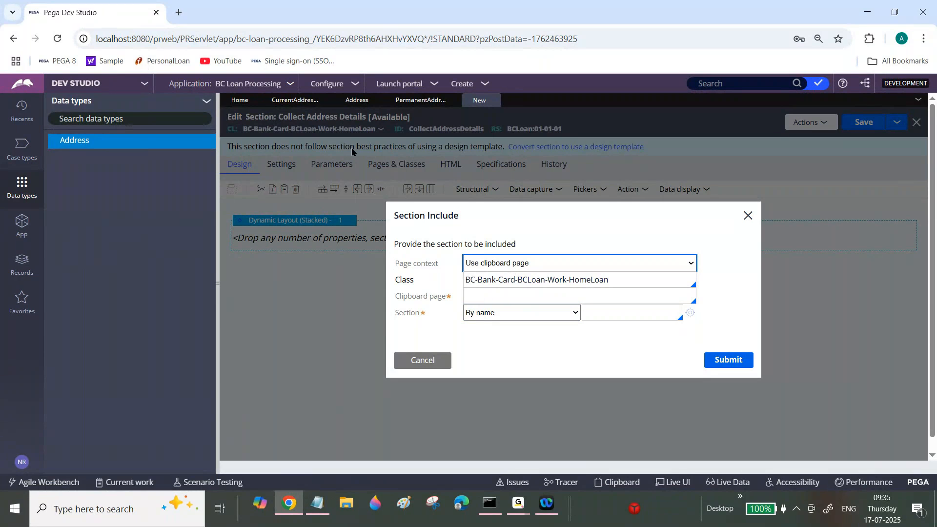
left_click(499, 296)
left_click(555, 279)
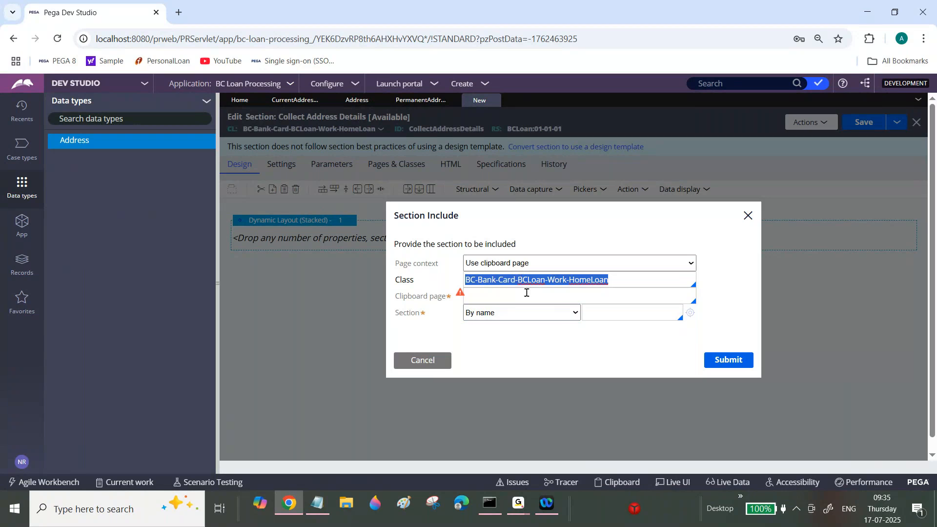
Set the included section's page context to Use page defined by property, with .PermanentAddress as the property.
left_click(603, 268)
left_click(546, 326)
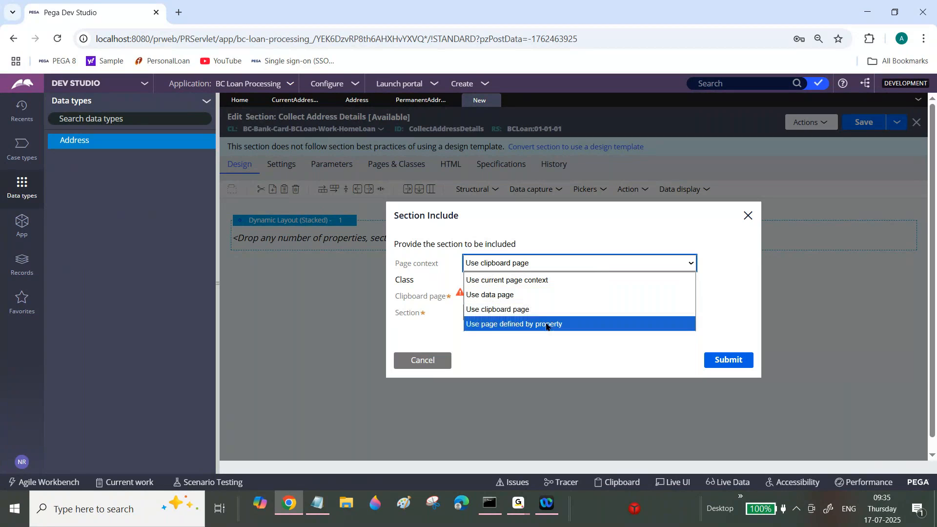
left_click(533, 291)
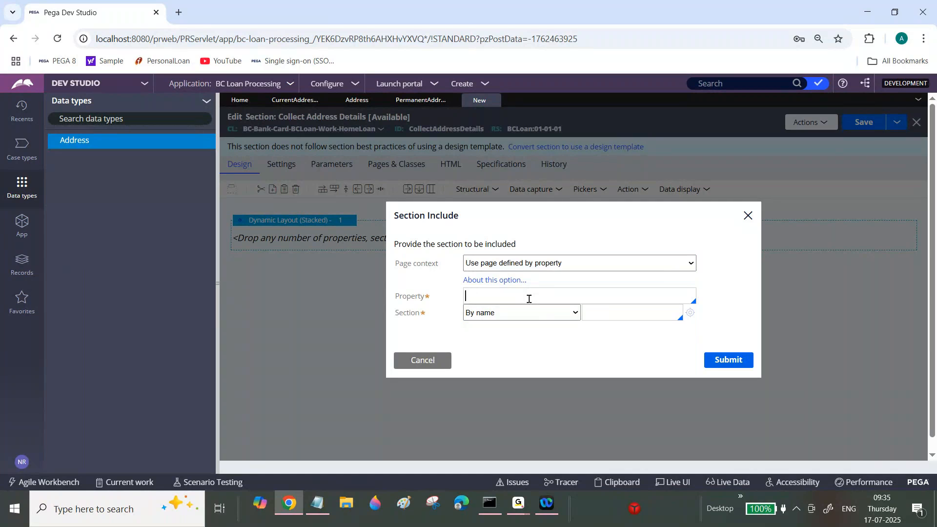
type(".")
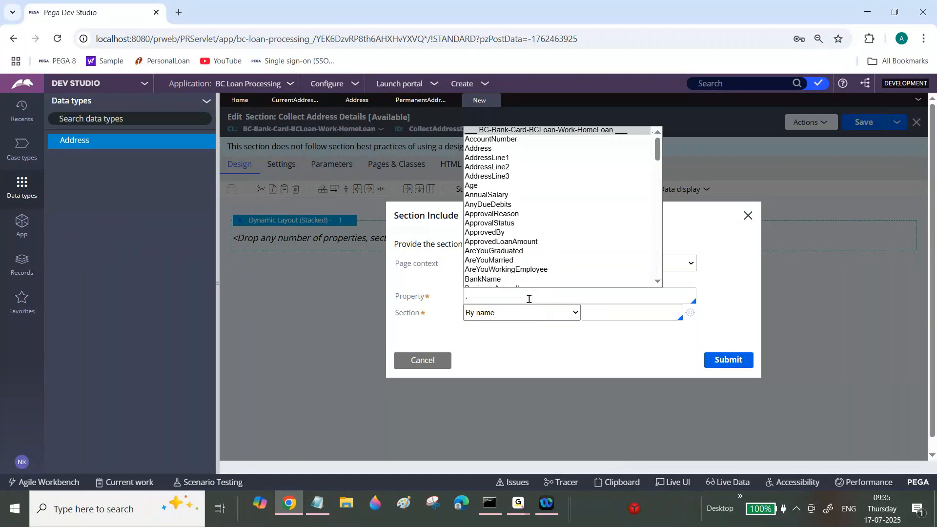
type("C")
key("BackSpace")
type("P")
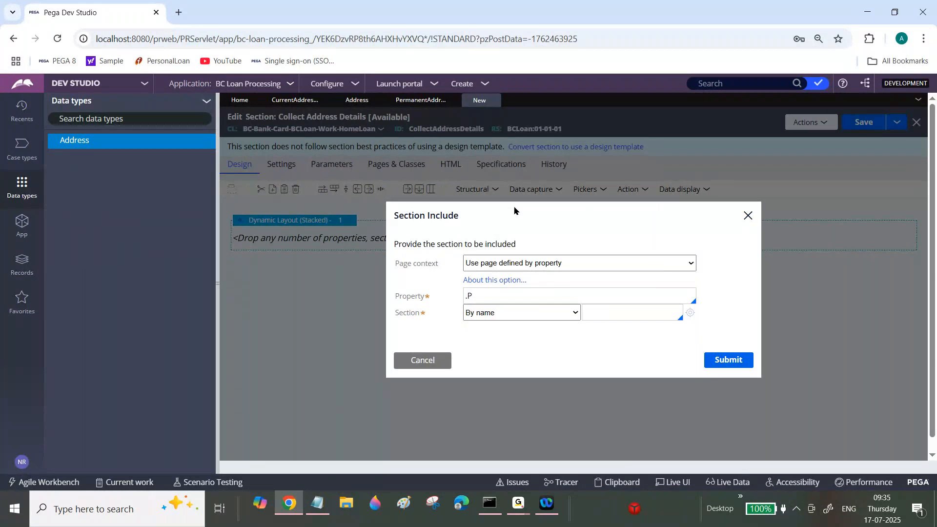
left_click(515, 205)
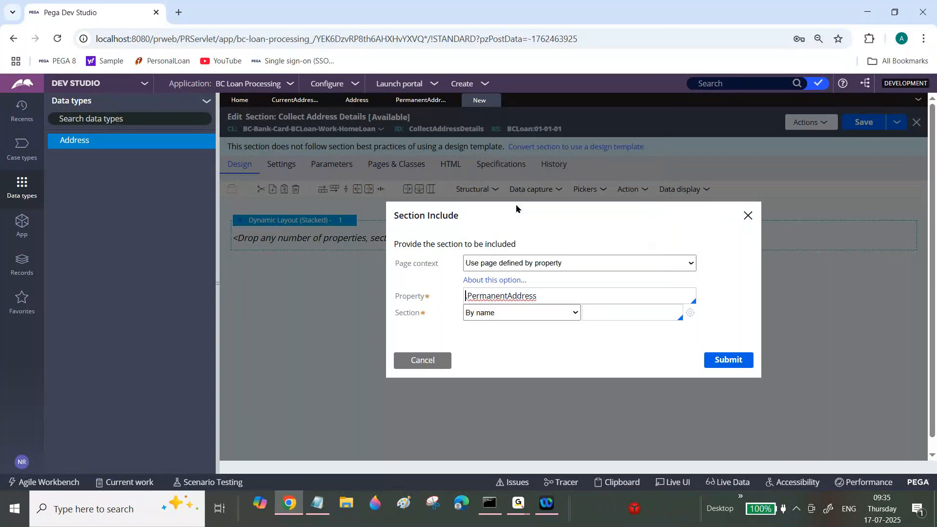
Check the sections and page context options available for the include, and cancel the section include.
left_click(621, 315)
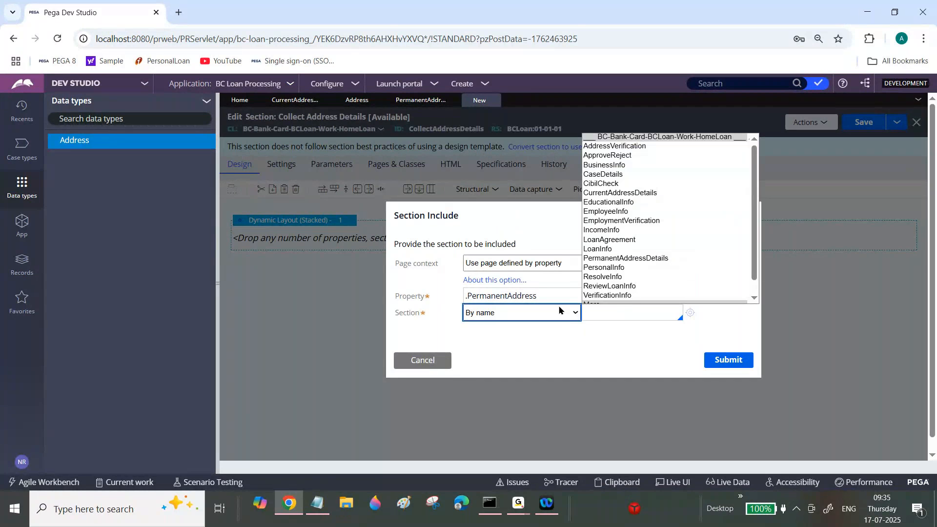
left_click(507, 283)
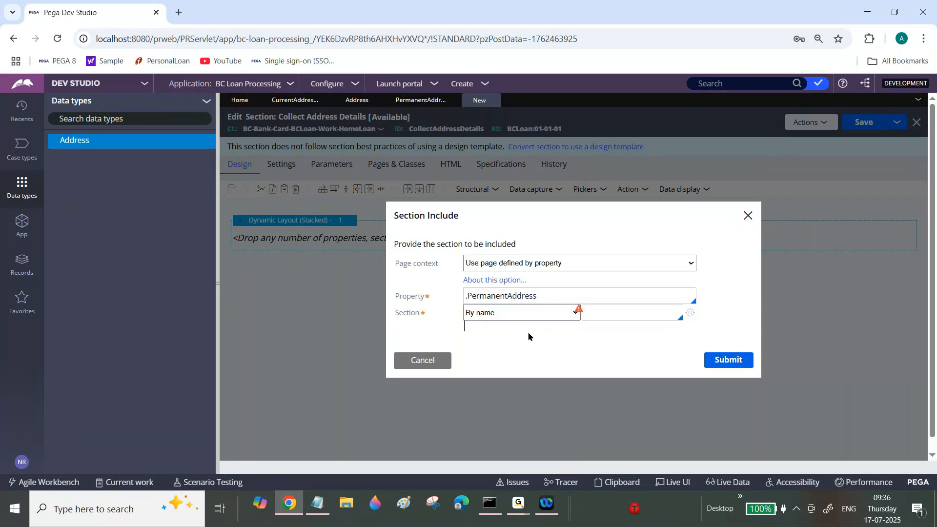
left_click(610, 310)
double_click(499, 295)
triple_click(499, 294)
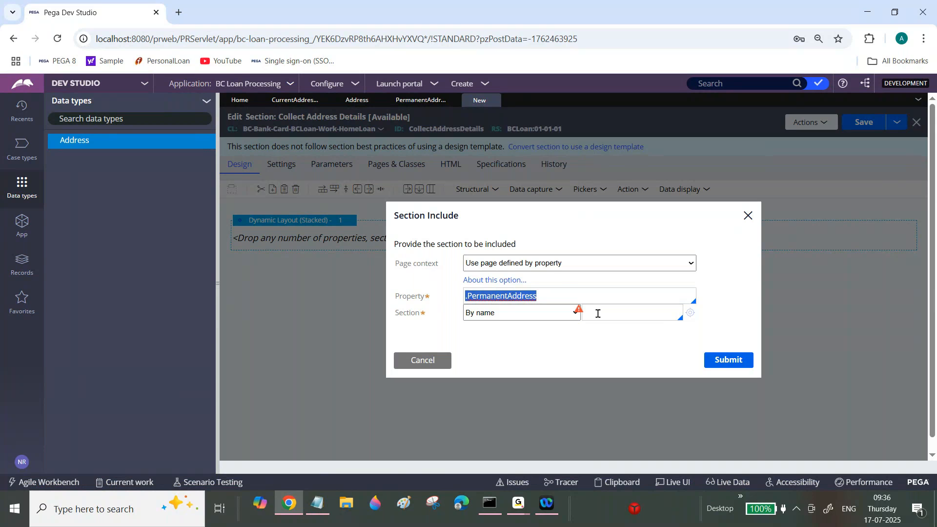
left_click(617, 313)
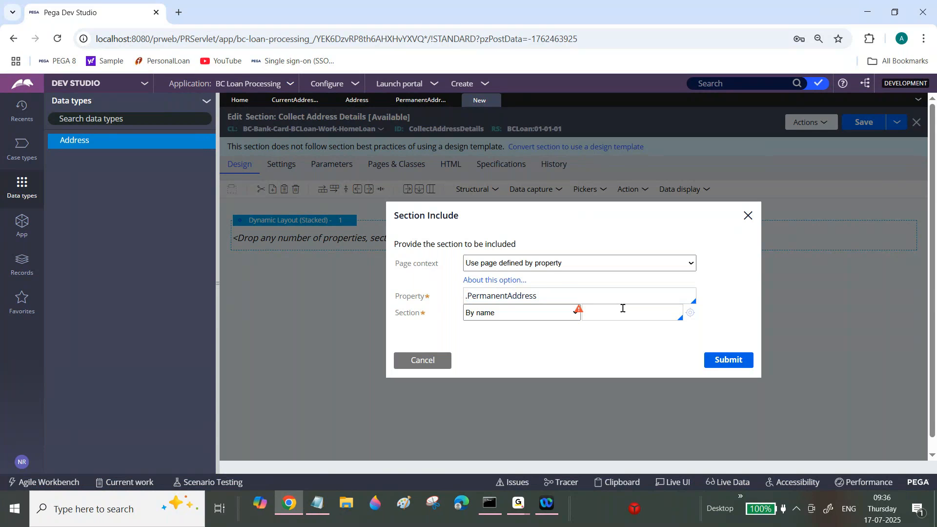
left_click(535, 264)
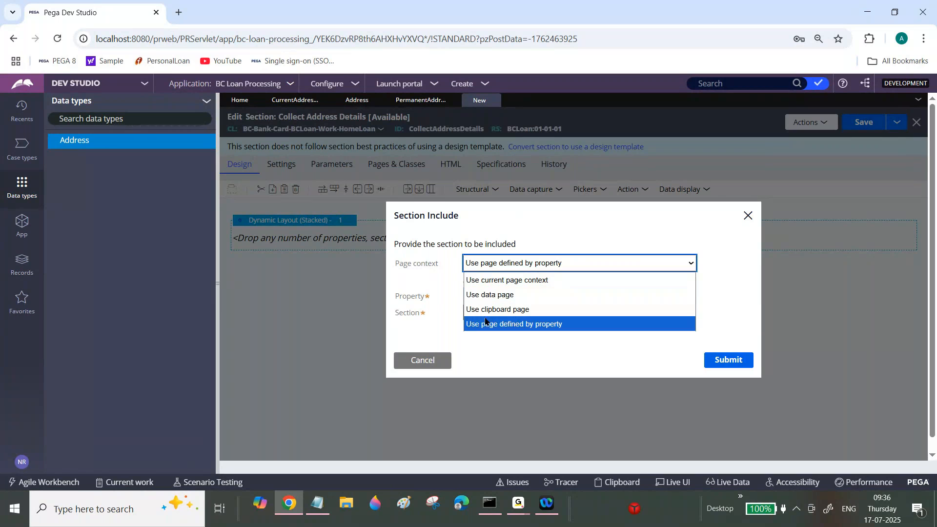
left_click(420, 366)
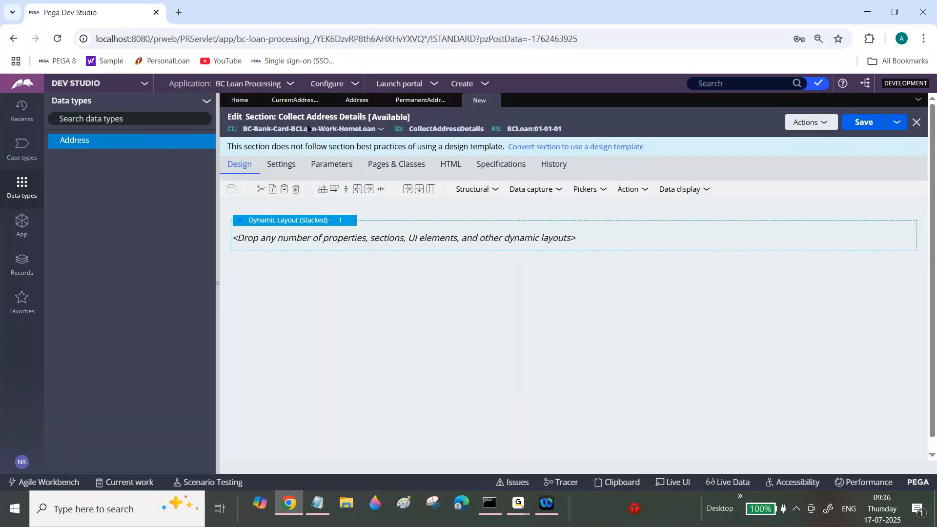
Convert the Collect Address Details section to a design template and apply the 3 Column template.
left_click(295, 100)
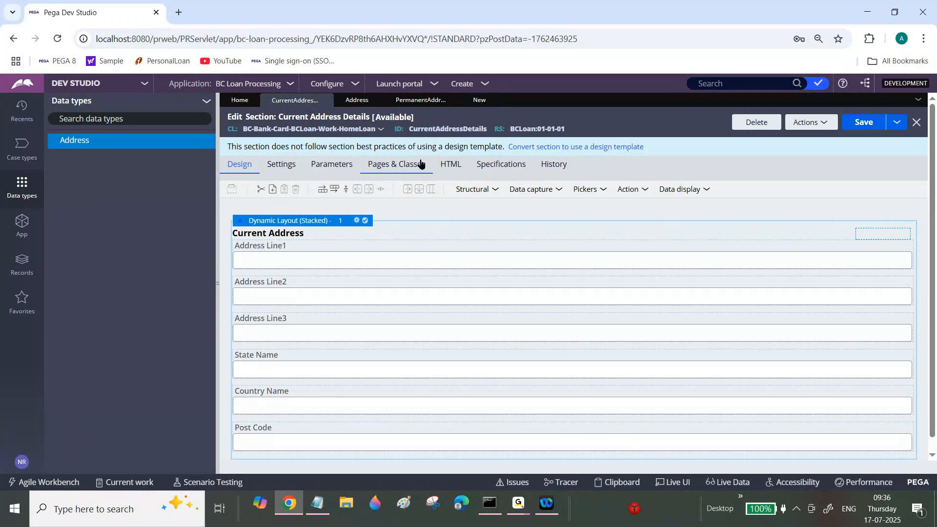
left_click(479, 100)
left_click(495, 191)
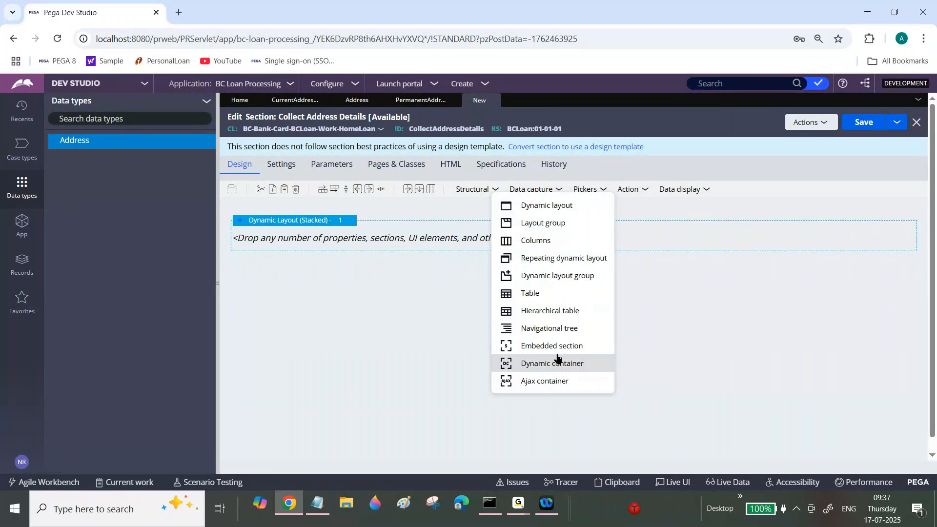
left_click(596, 147)
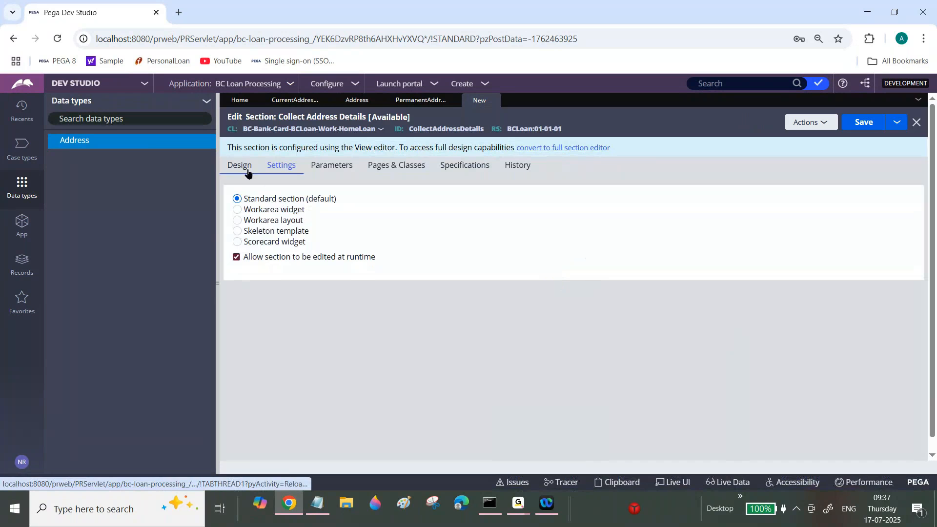
left_click(244, 169)
left_click(855, 253)
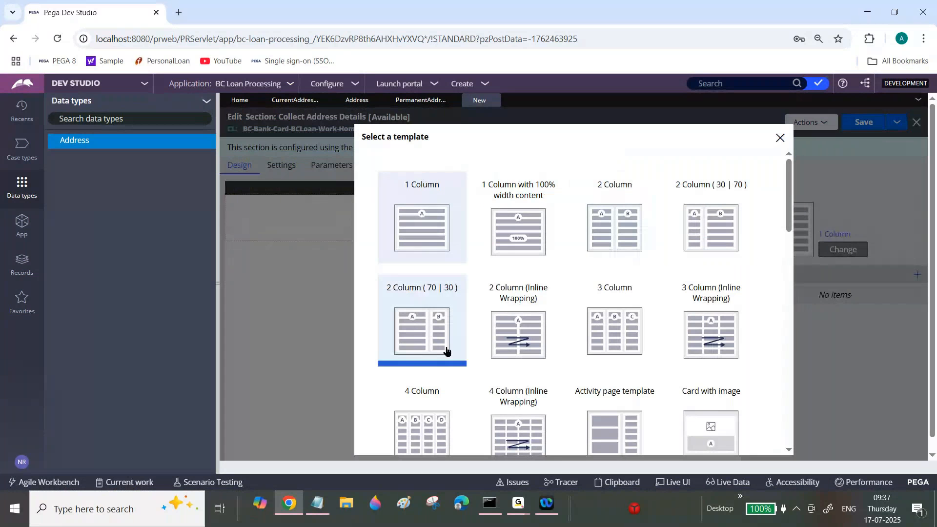
left_click(613, 332)
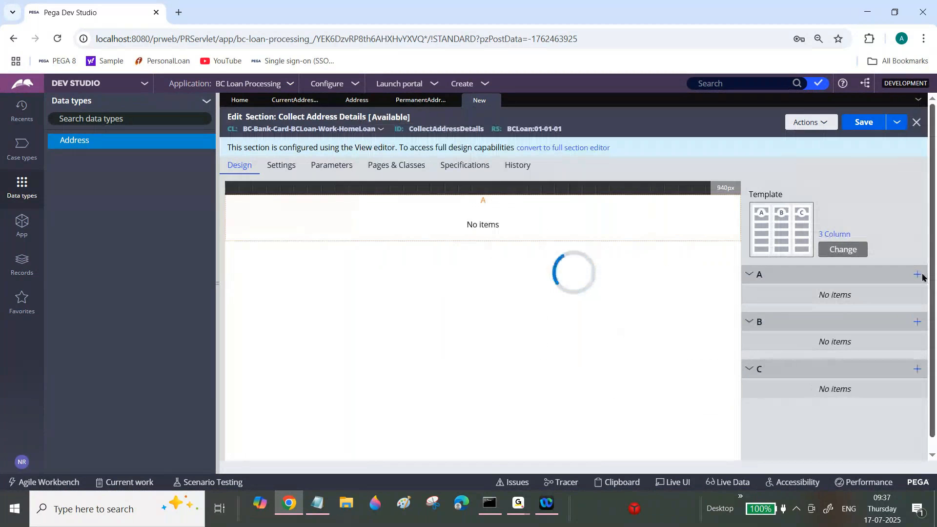
Embed the CurrentAddressDetails section in region A using the current page context.
left_click(920, 279)
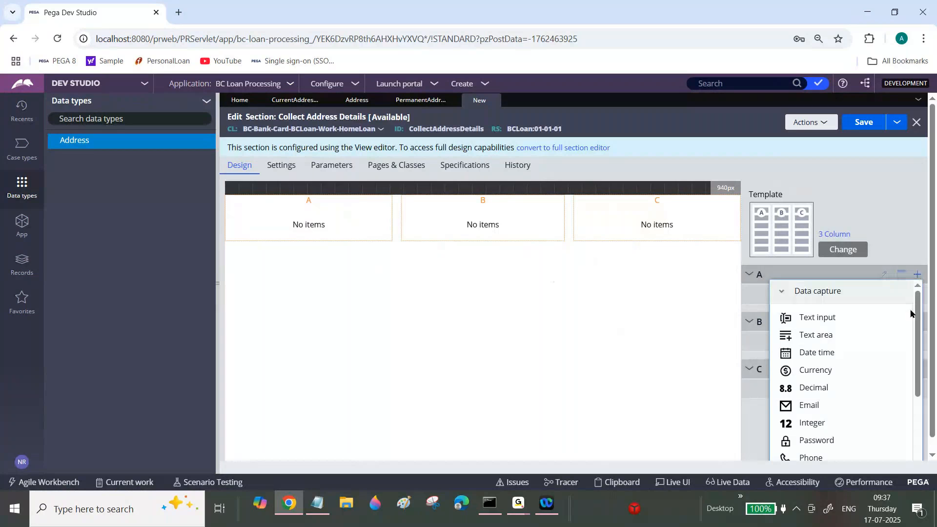
left_click_drag(919, 319, 918, 404)
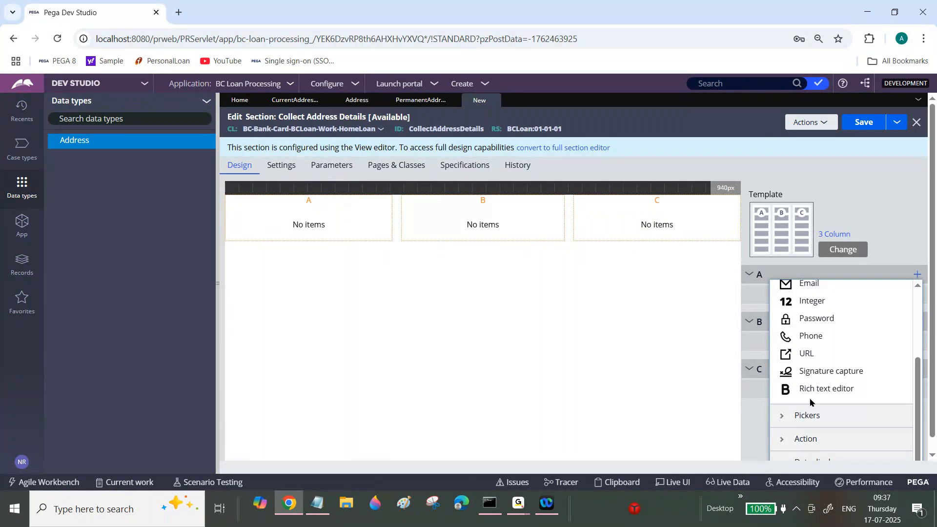
left_click_drag(920, 433, 933, 469)
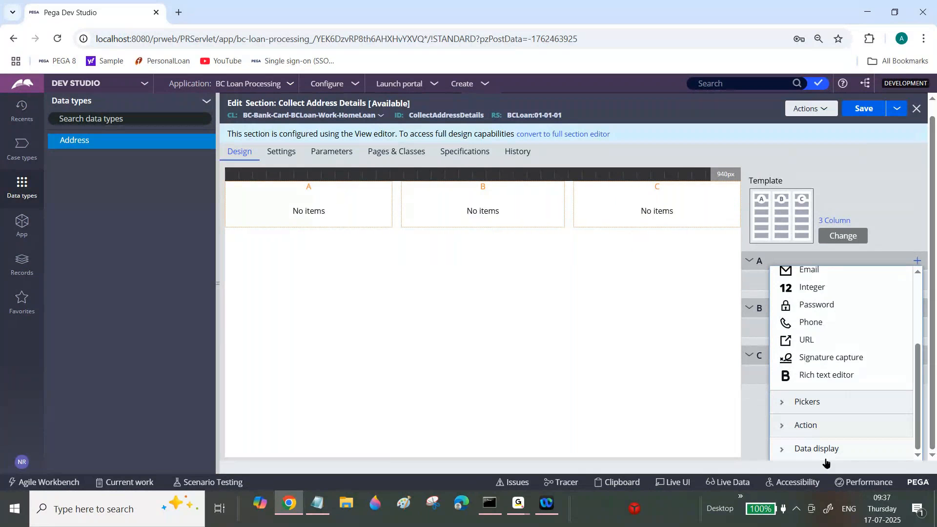
left_click(786, 448)
left_click_drag(917, 415, 917, 351)
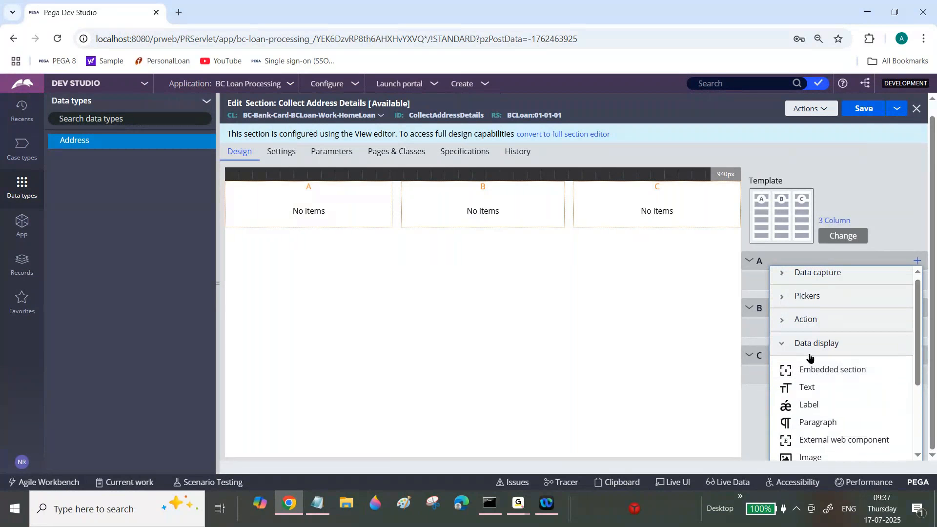
left_click(838, 374)
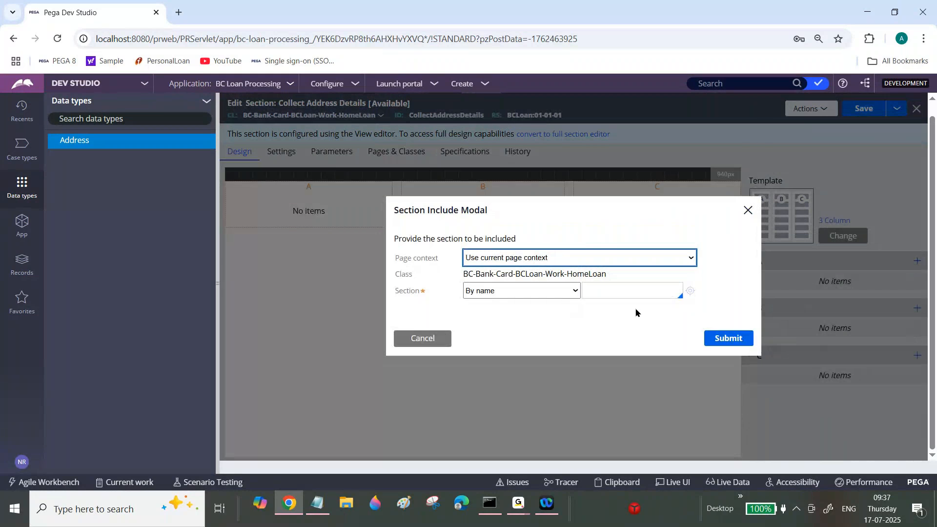
left_click(633, 291)
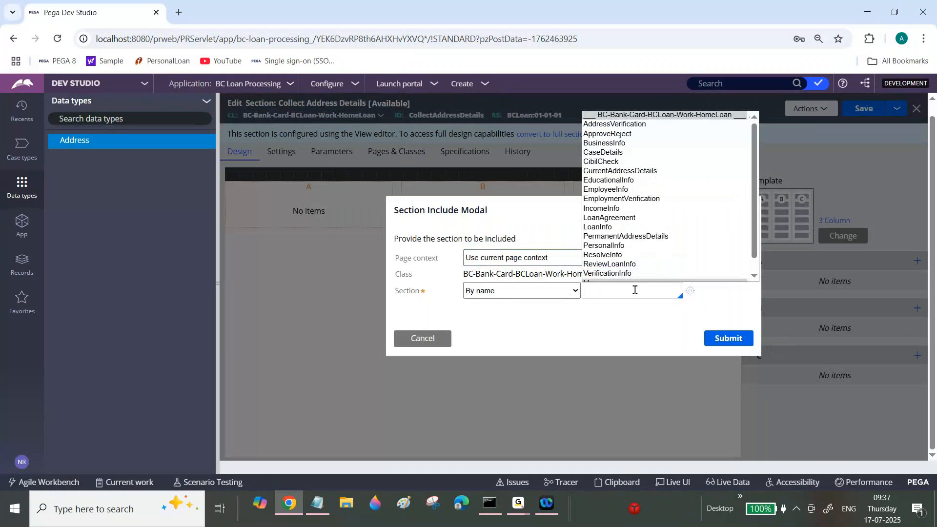
left_click(642, 174)
left_click(642, 171)
left_click(727, 338)
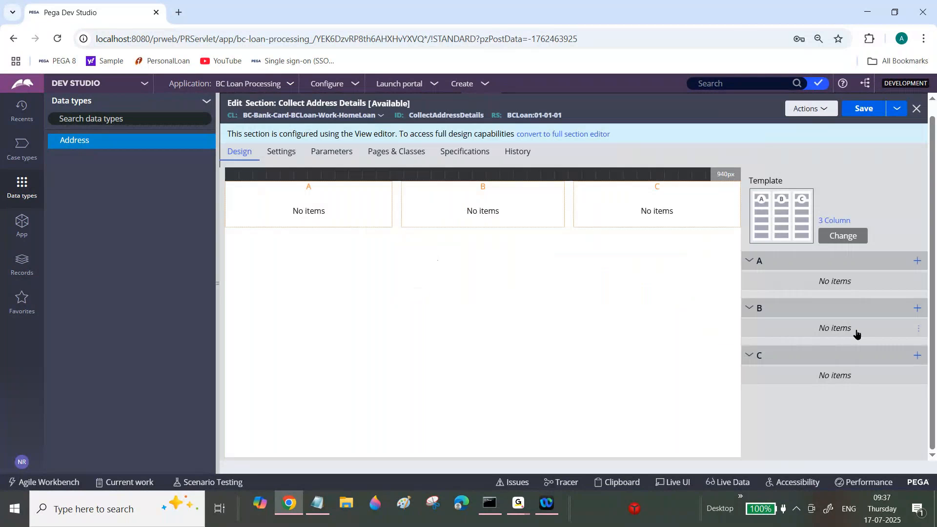
Add a radio buttons control to region B of the template.
left_click(917, 310)
left_click_drag(916, 168, 917, 213)
left_click(807, 293)
left_click(835, 211)
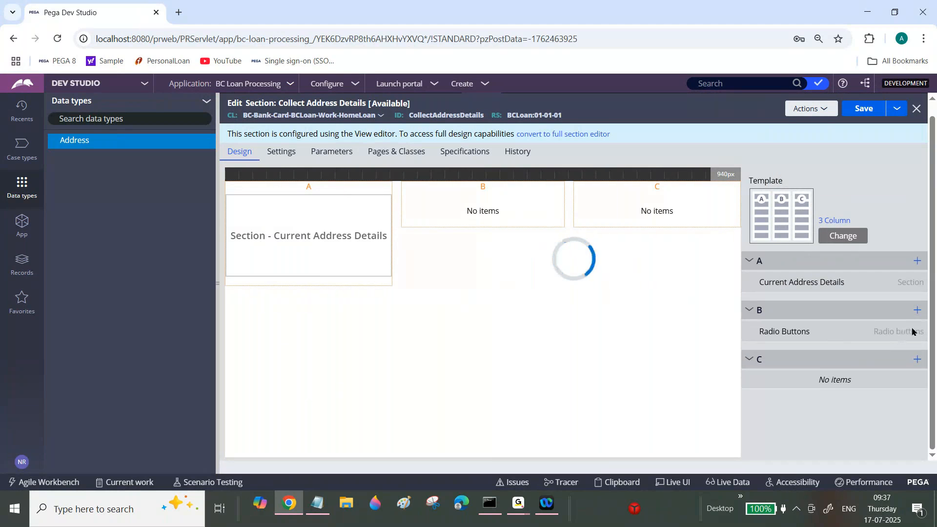
Bind the radio buttons in region B to the property .IsItCurrentAndPermanentAddressIsSame.
left_click(902, 333)
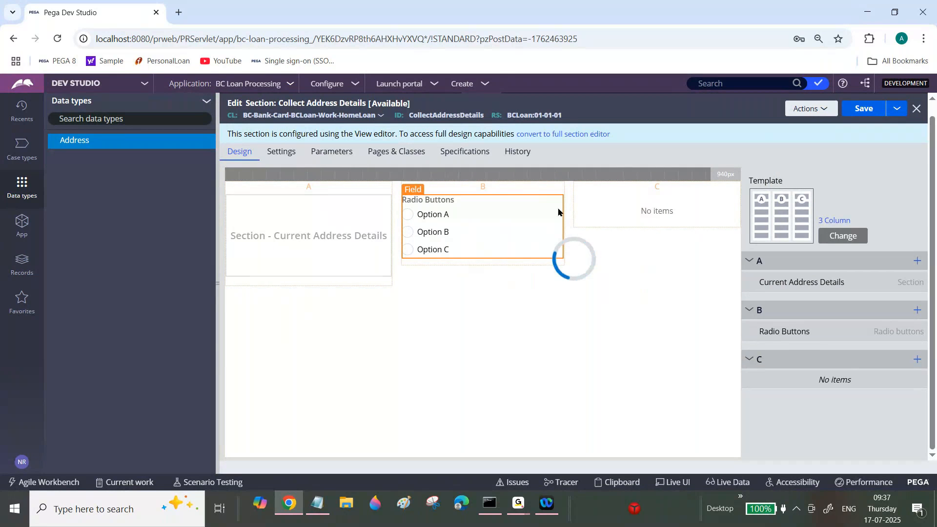
left_click(512, 213)
type("/")
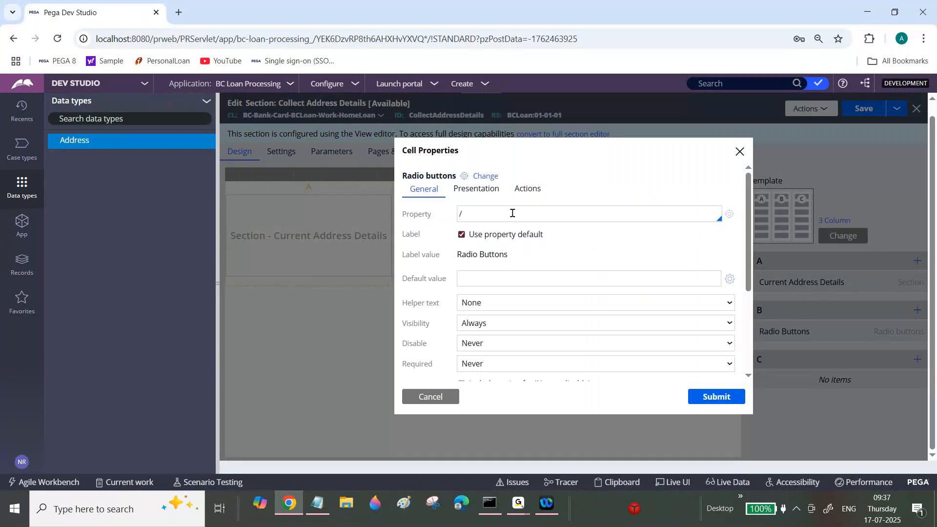
type(".")
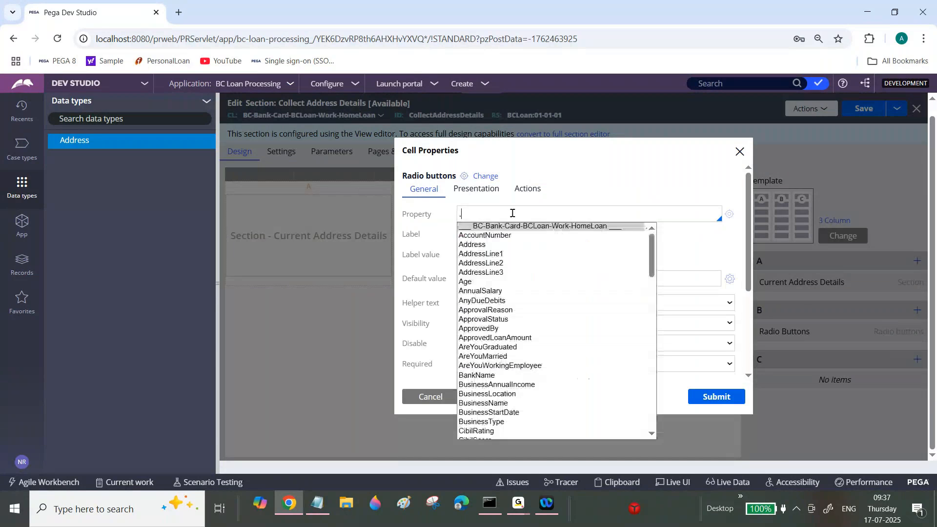
type("Is")
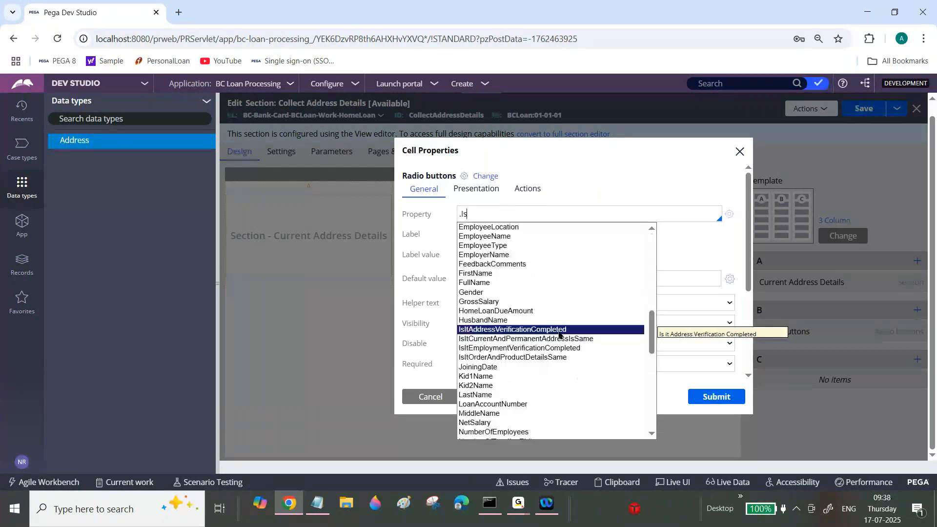
left_click(559, 338)
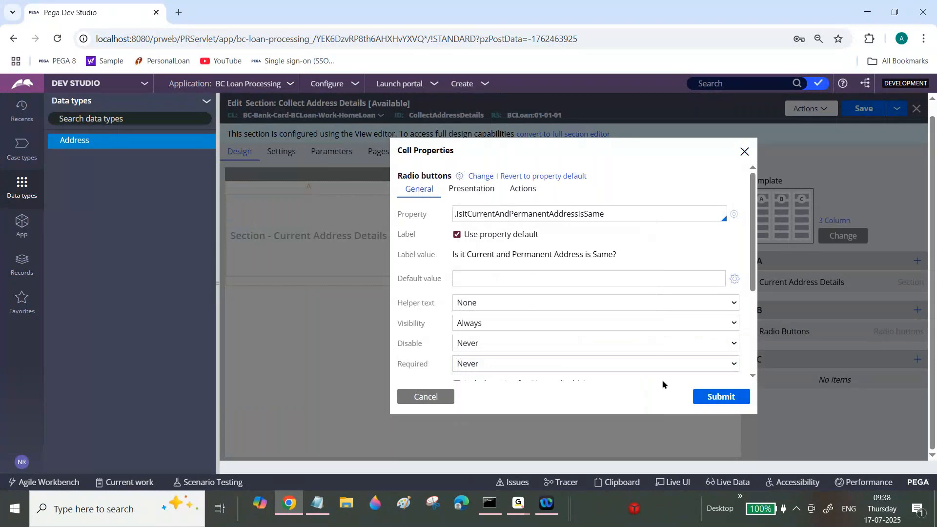
left_click(705, 396)
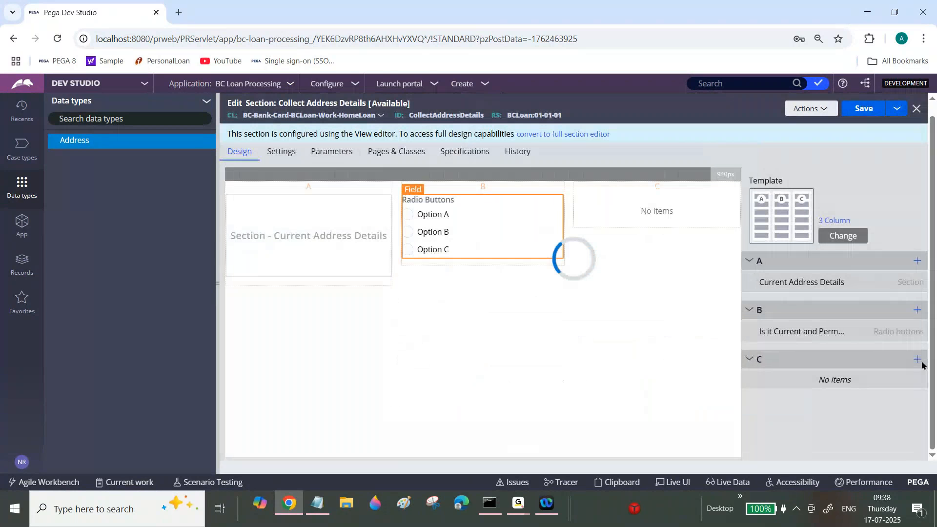
Embed the PermanentAddressDetails section in region C using the current page context and save the Collect Address Details section.
left_click(917, 359)
scroll(905, 244, "down", 2)
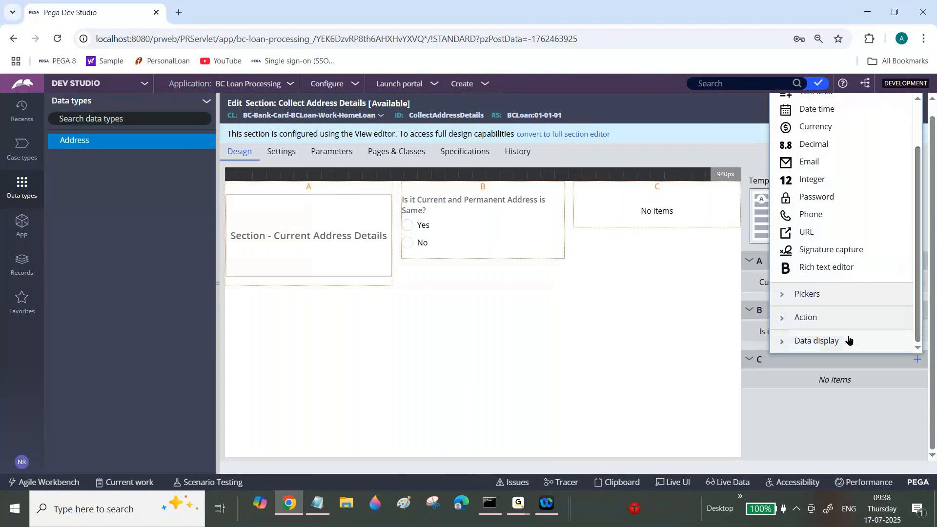
left_click(651, 290)
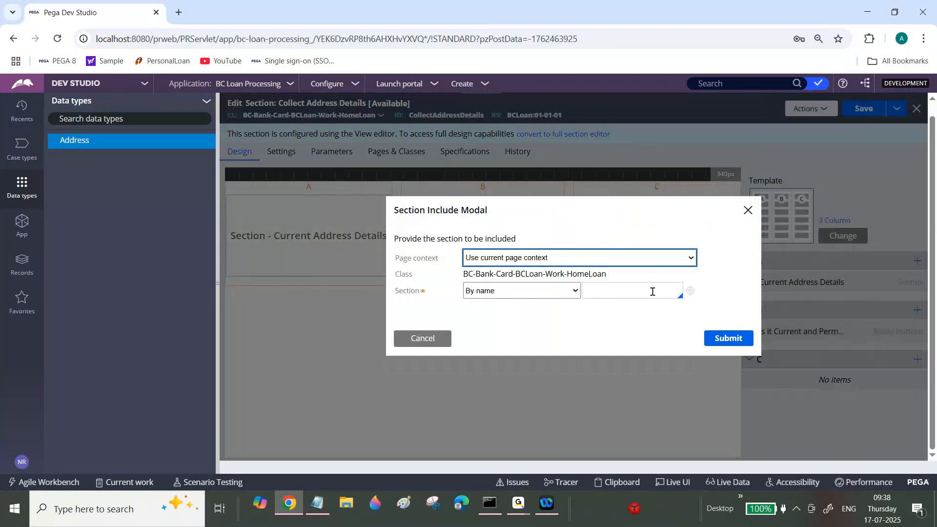
key("Down")
type("pe")
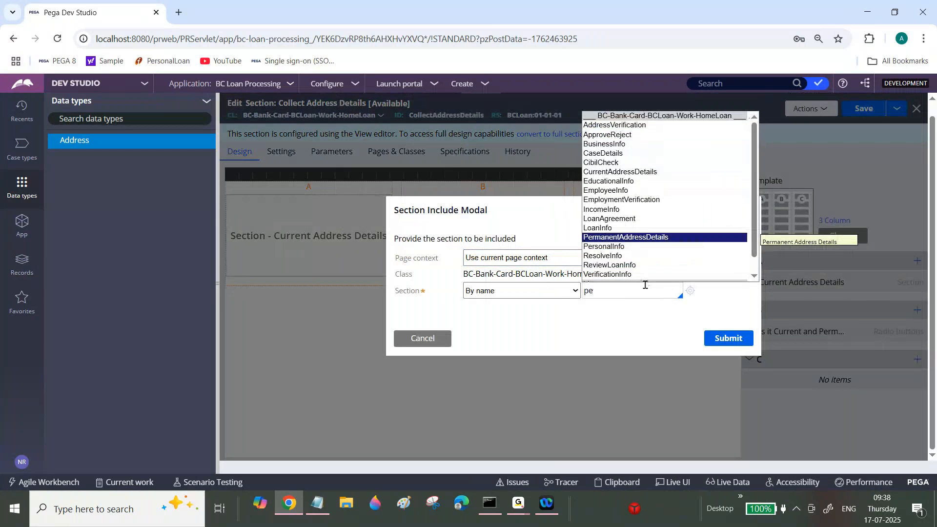
key("Return")
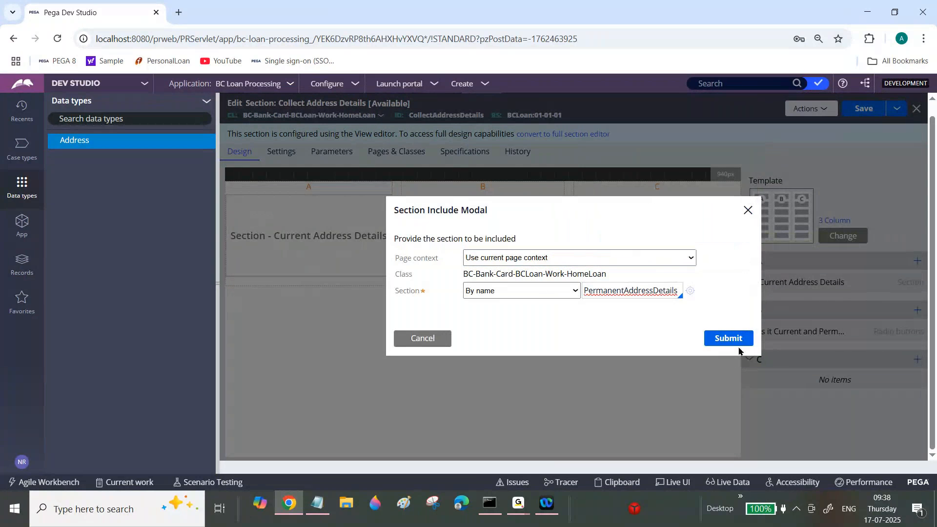
left_click(728, 339)
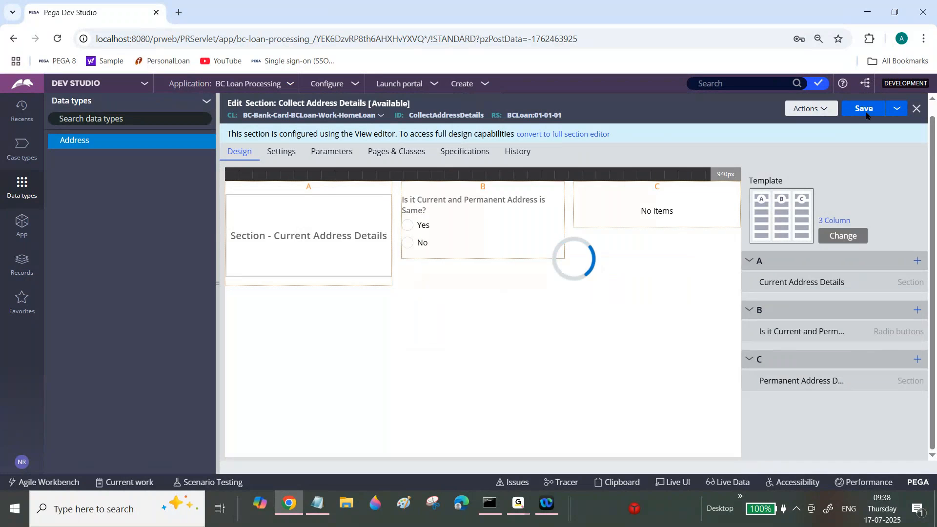
left_click(866, 114)
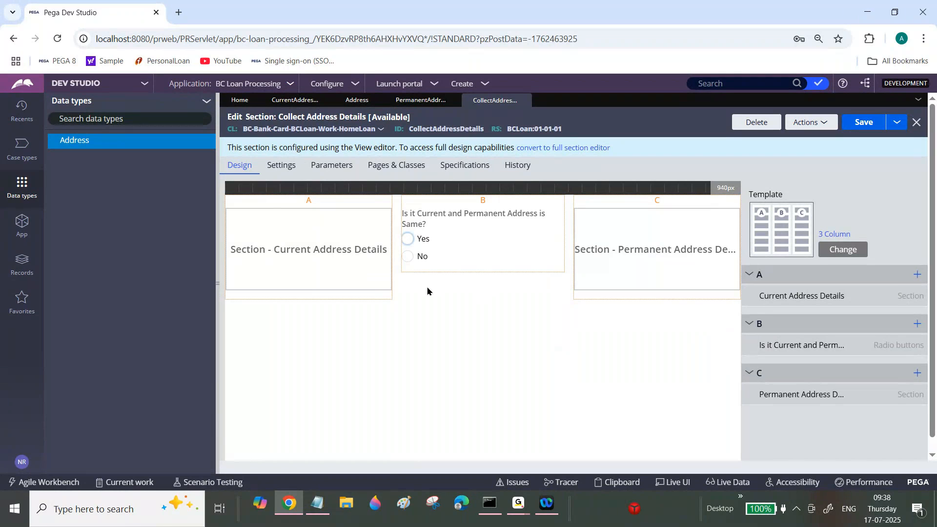
Create a flow action labelled Collect Address Details in the HomeLoan class and open it.
left_click(22, 225)
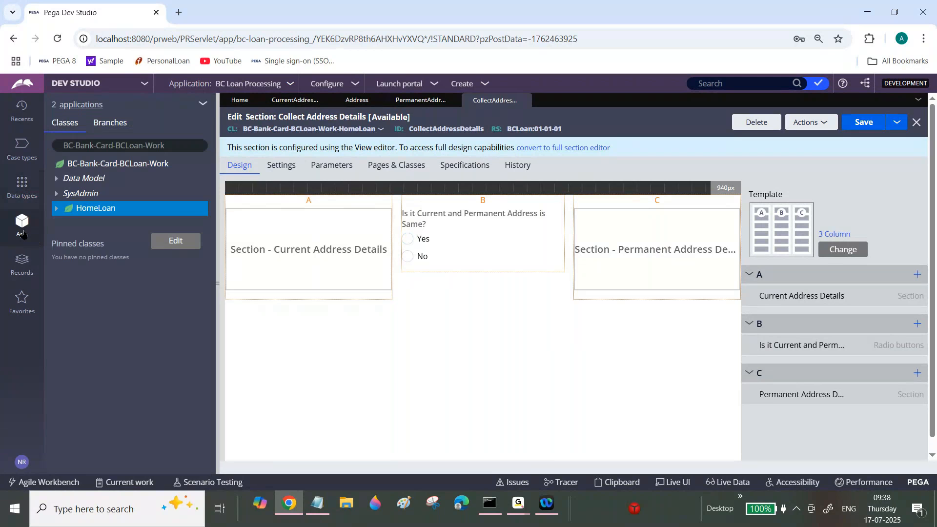
right_click(95, 208)
mouse_move(146, 224)
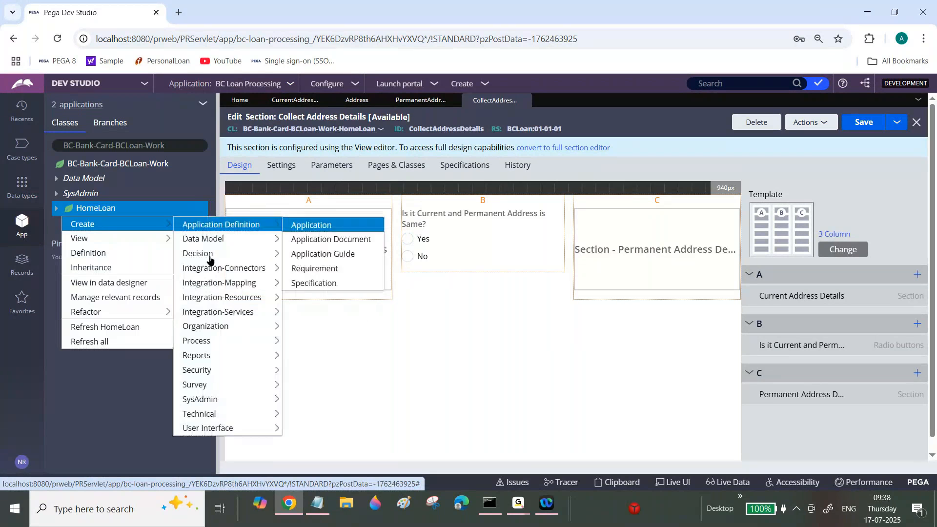
mouse_move(205, 315)
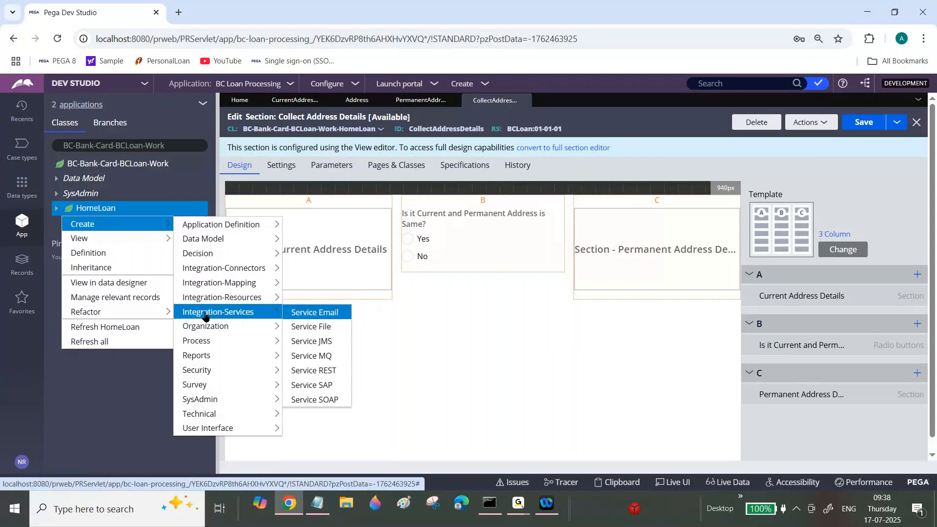
mouse_move(205, 341)
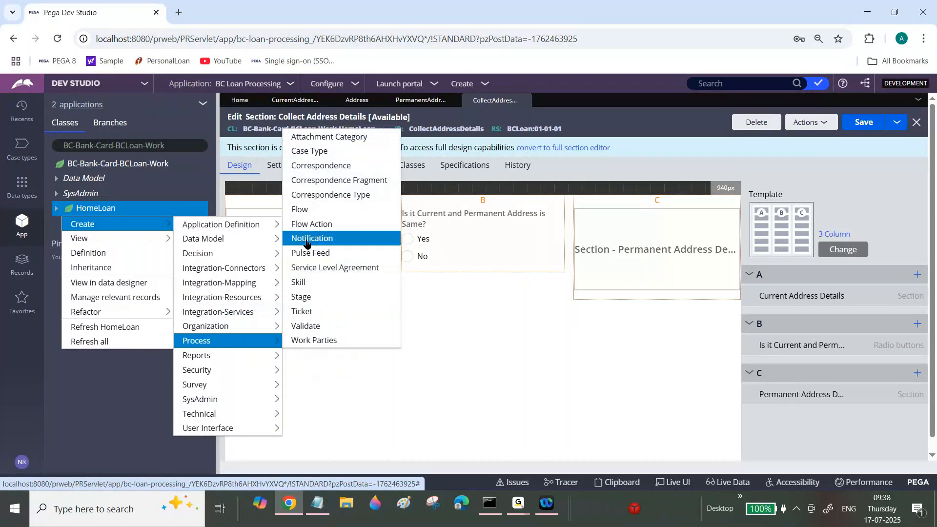
left_click(306, 239)
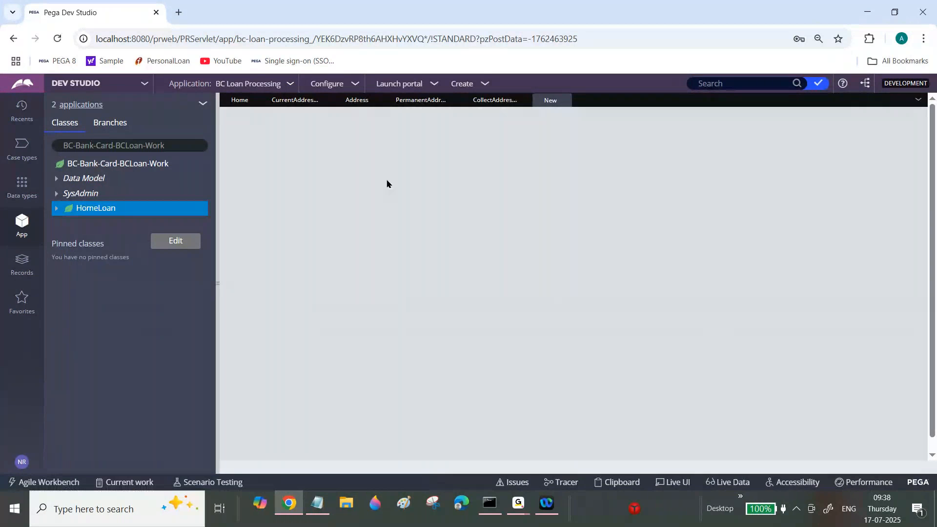
left_click(389, 191)
type("Collect Add")
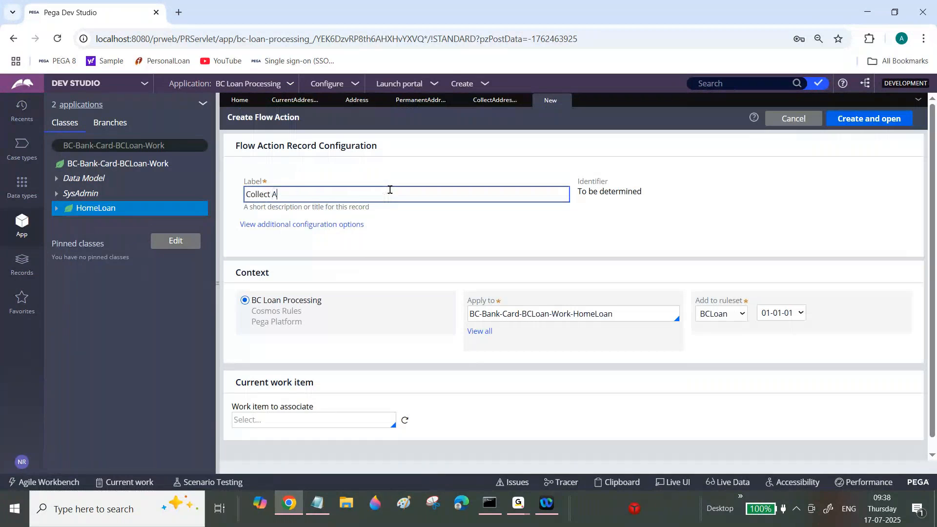
type("ress Details")
left_click(862, 124)
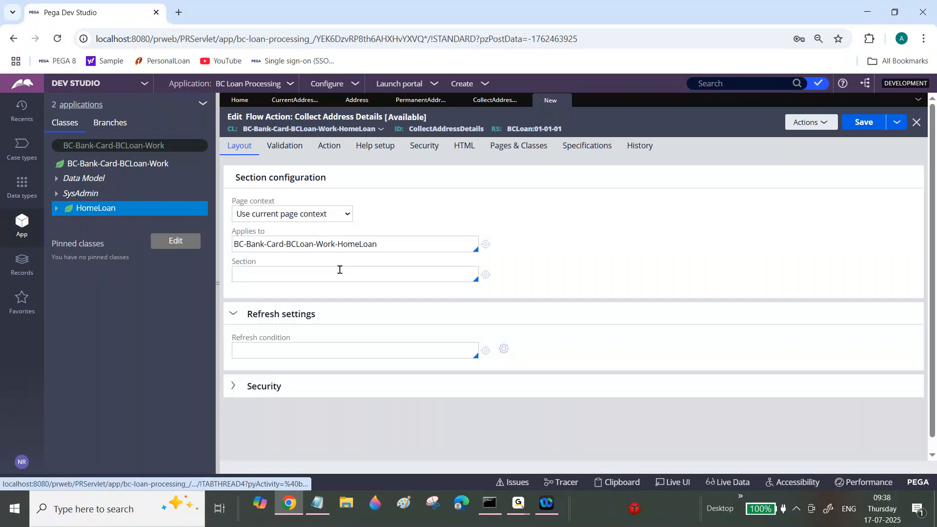
Set the flow action's section to CollectAddressDetails and save the rule.
left_click(329, 272)
type("co")
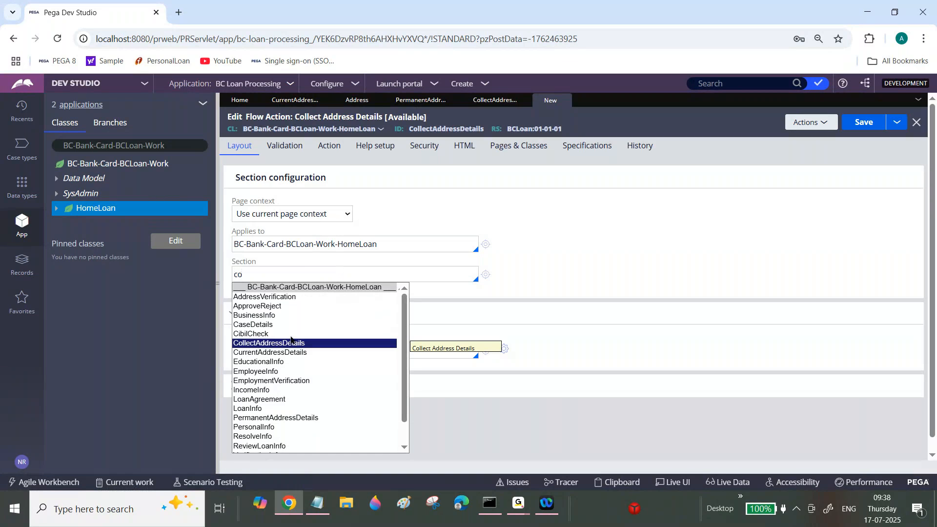
left_click(290, 341)
left_click(867, 127)
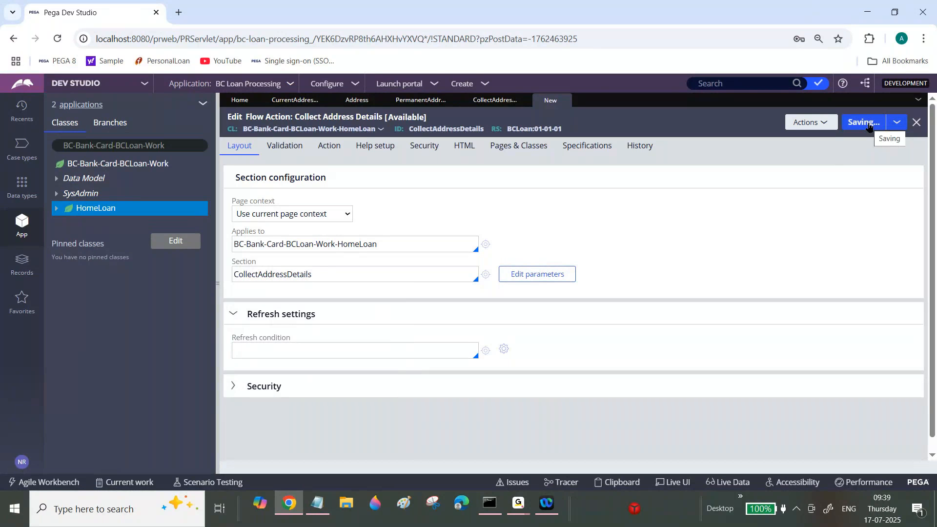
left_click(410, 208)
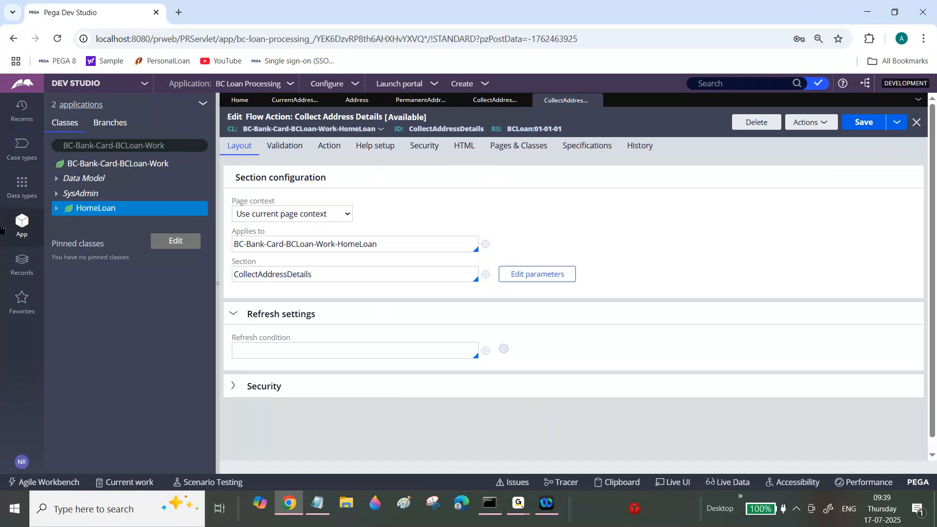
Open the flow diagram of the Collect Info process in the Home Loan case type.
left_click(22, 155)
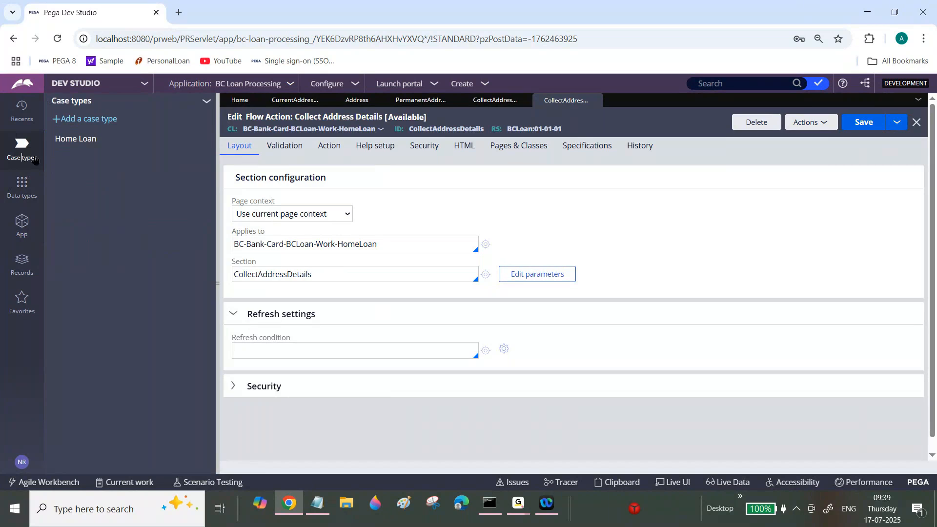
left_click(67, 144)
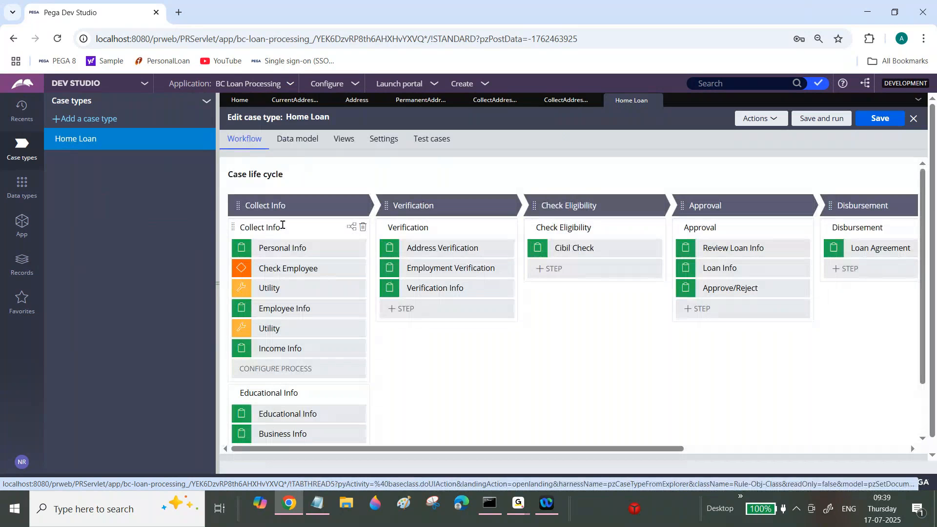
left_click(282, 225)
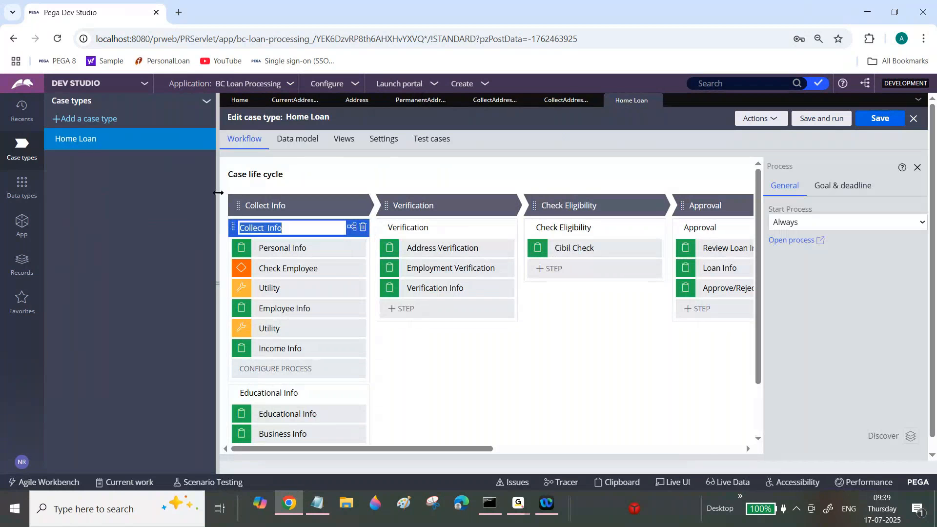
left_click(783, 240)
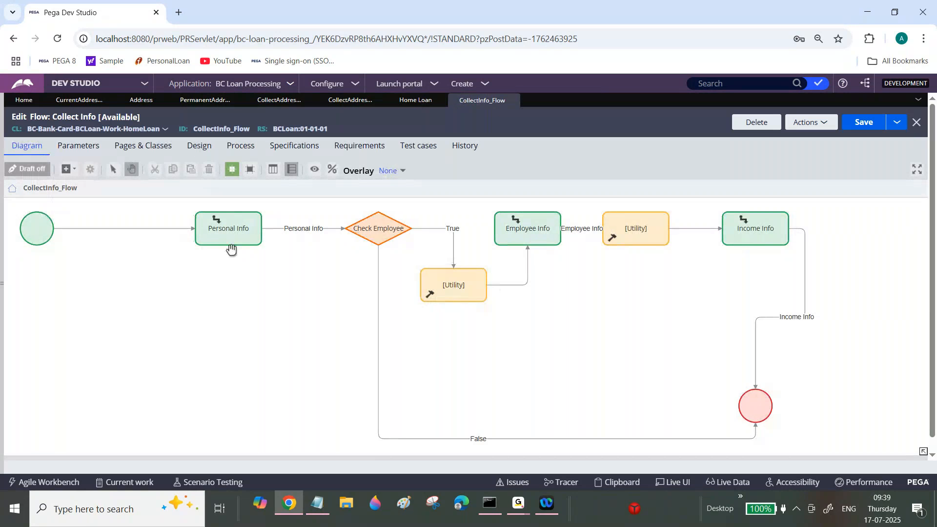
Move the Personal Info shape closer to the start and connect a new assignment between it and Check Employee.
left_click_drag(242, 234, 156, 233)
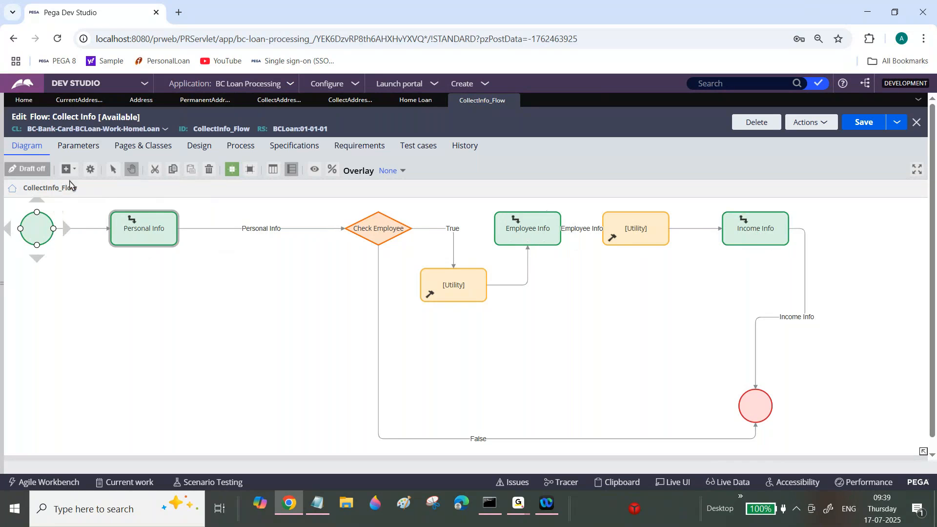
left_click(68, 170)
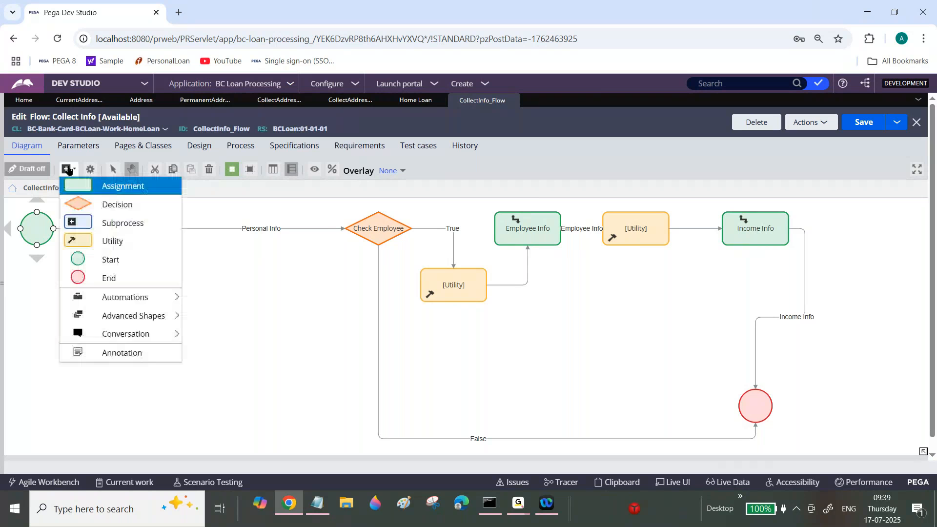
left_click(117, 186)
left_click(222, 273)
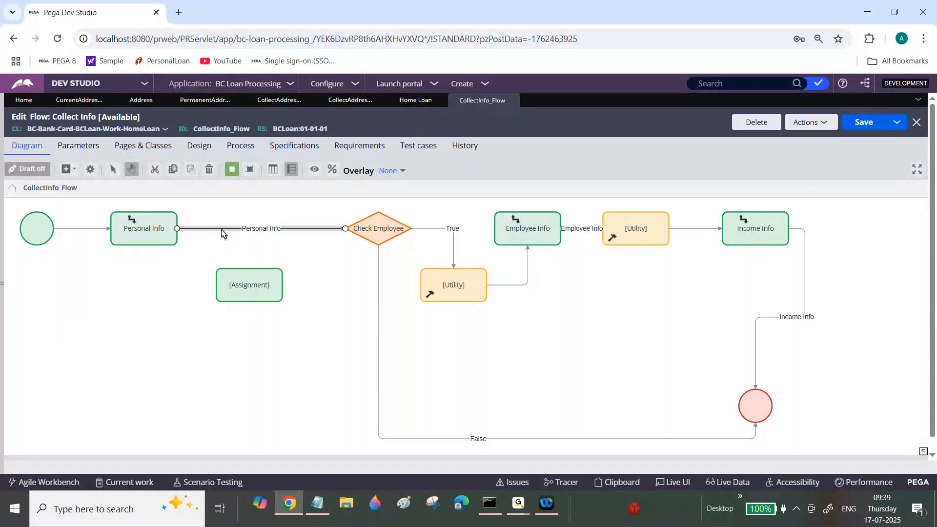
mouse_move(348, 230)
left_mouse_down()
mouse_move(243, 289)
mouse_move(259, 245)
mouse_move(252, 228)
mouse_move(352, 228)
left_mouse_up()
left_click(246, 227)
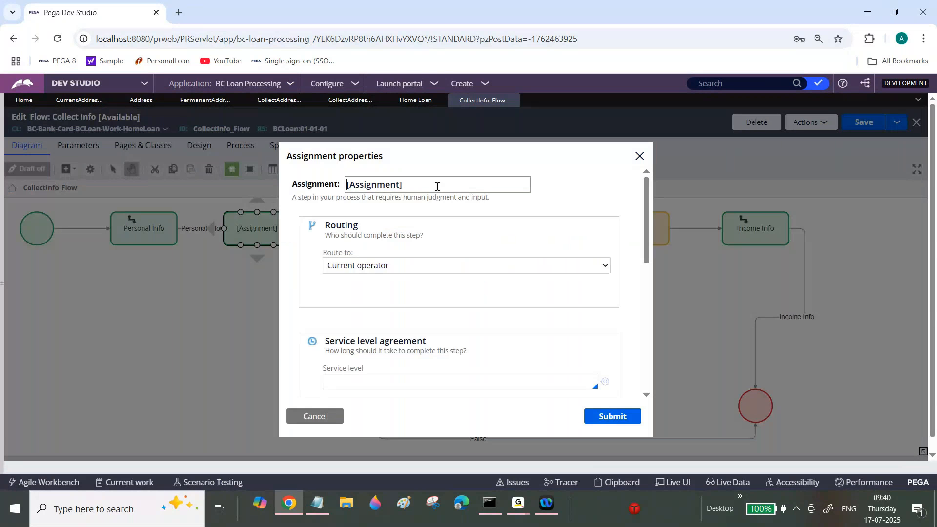
key("Escape")
Set the flow action of the connector between the new assignment and Check Employee to CollectAddressDetails.
left_click(316, 229)
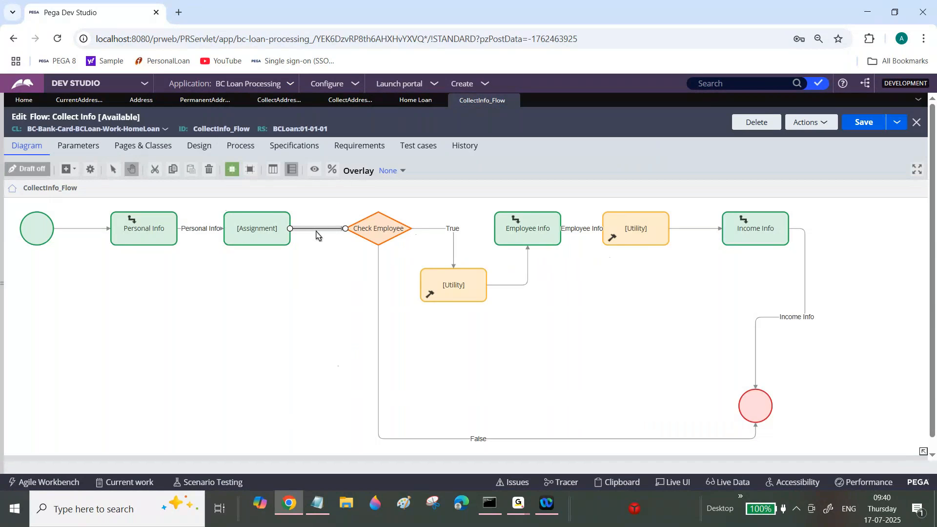
double_click(316, 230)
left_click(354, 272)
type("P")
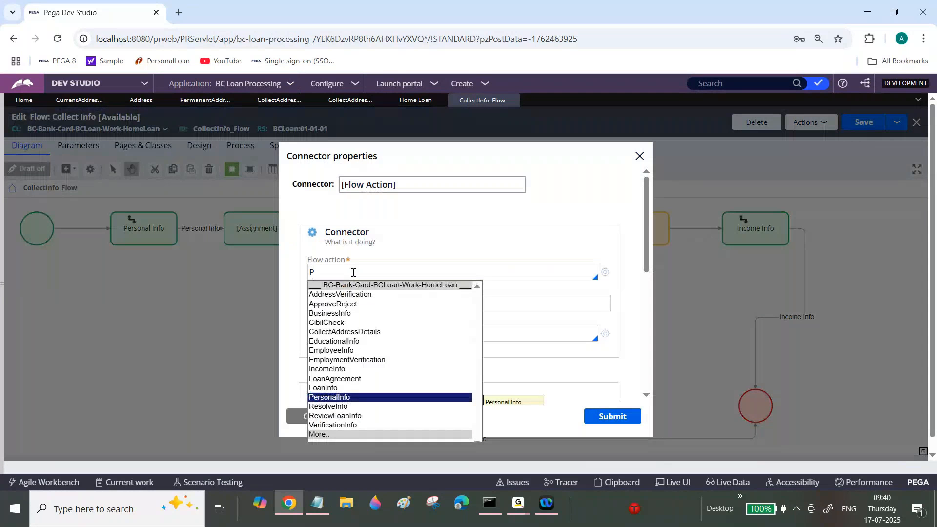
key("BackSpace")
type("Coll")
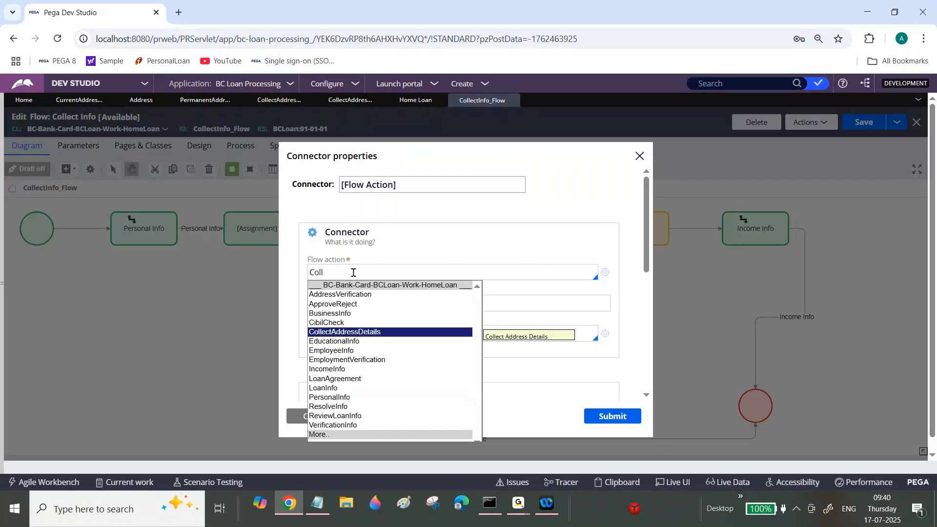
left_click(368, 332)
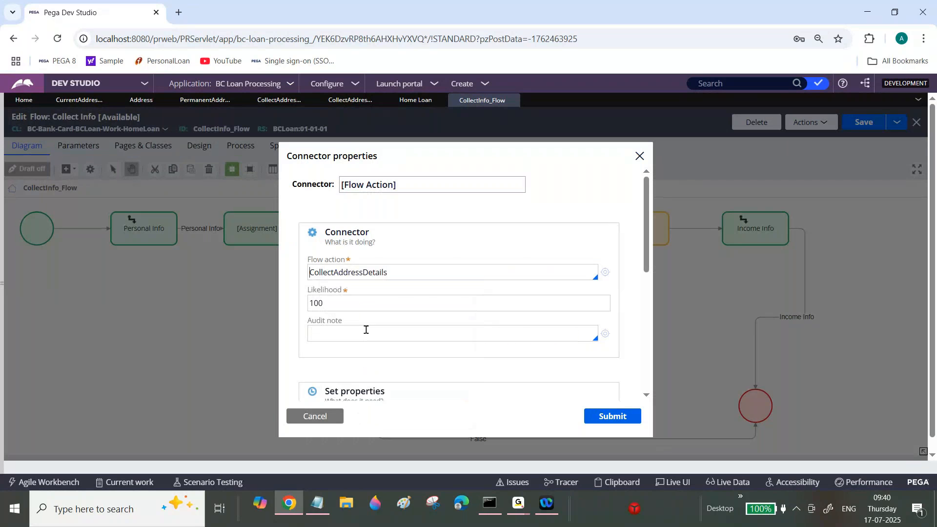
left_click(604, 416)
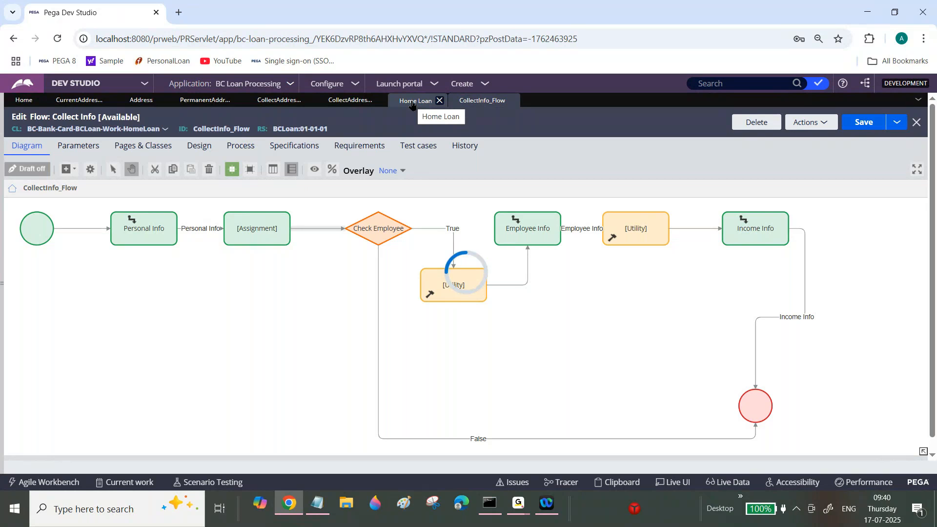
Return to the Home Loan case type and refresh its case life cycle.
left_click(411, 103)
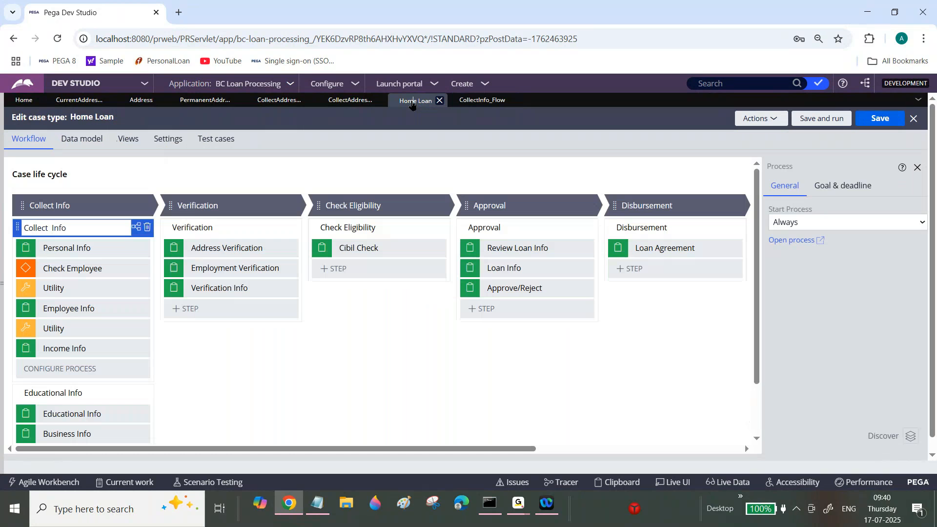
left_click(765, 118)
left_click(730, 178)
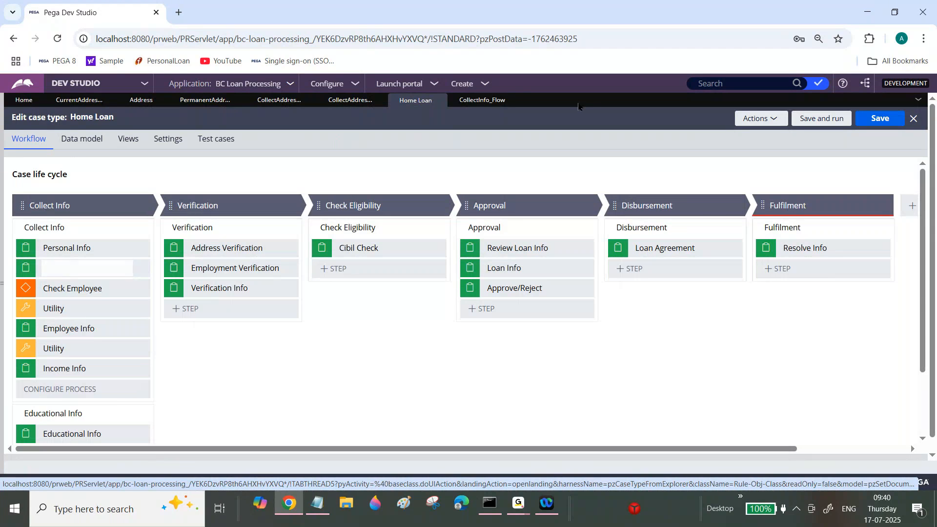
Create a new Home Loan case and look through its Personal Info form.
left_click(470, 84)
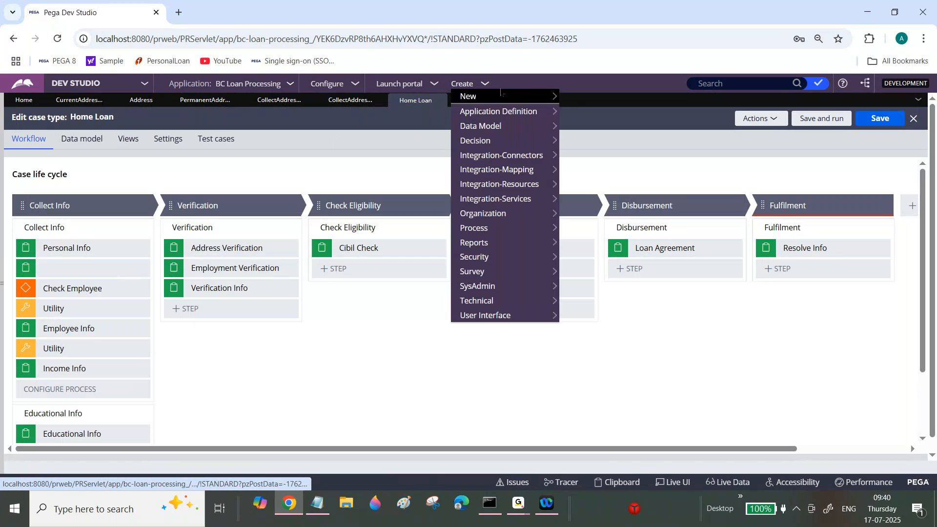
mouse_move(523, 97)
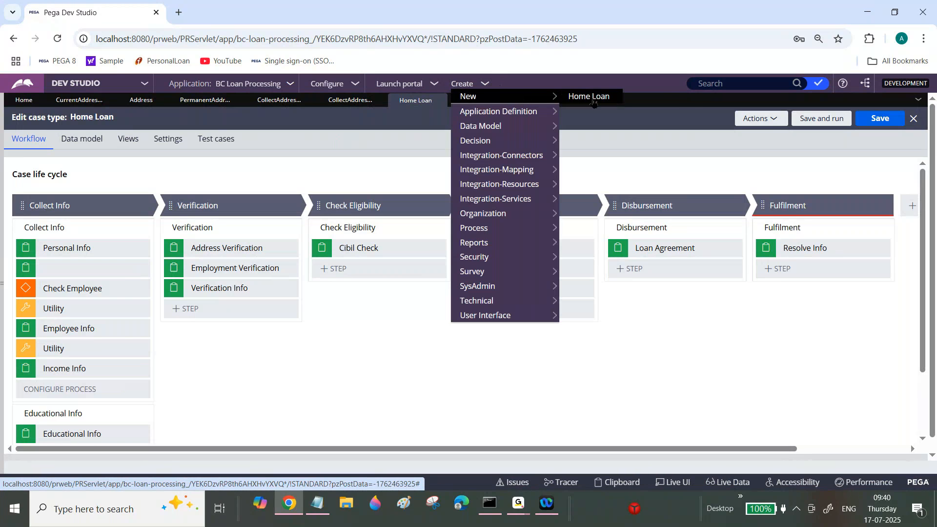
left_click(592, 98)
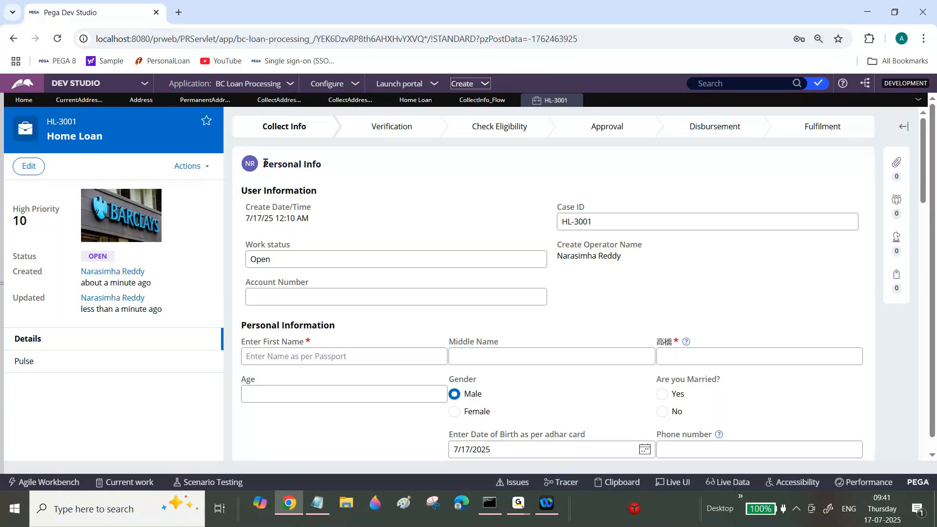
left_click_drag(265, 162, 334, 170)
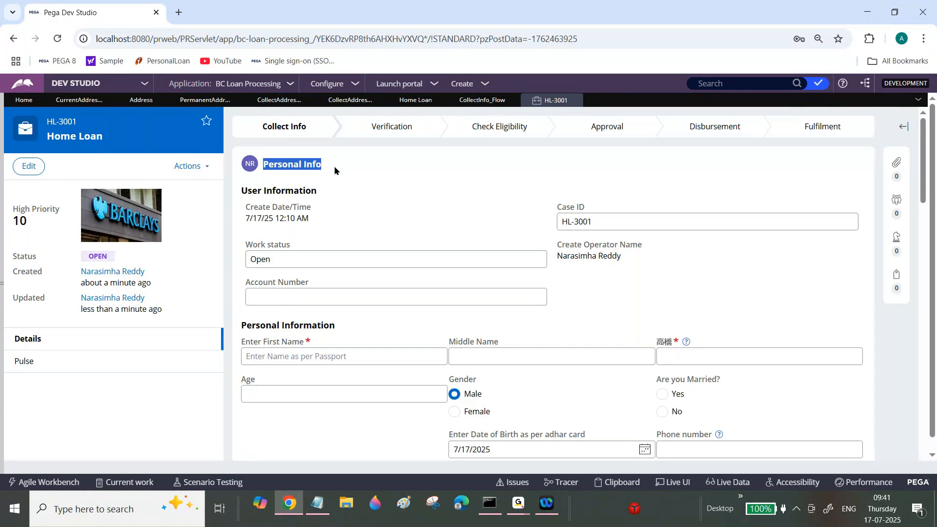
left_click_drag(925, 142, 924, 175)
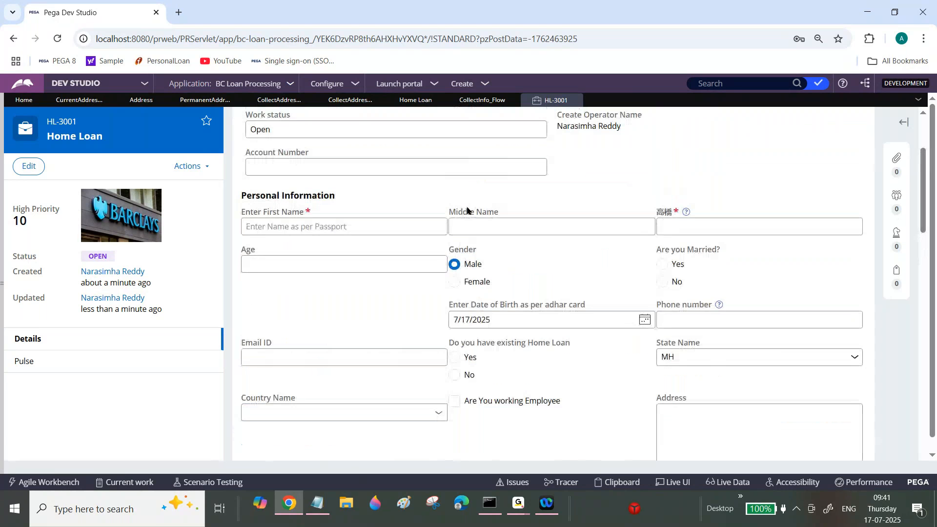
Enter sfsag, sd and sdg as placeholder first, middle and last names, and submit the Personal Info form.
left_click(409, 230)
type("sfsag")
key("Tab")
type("sd")
key("Tab")
type("sdg")
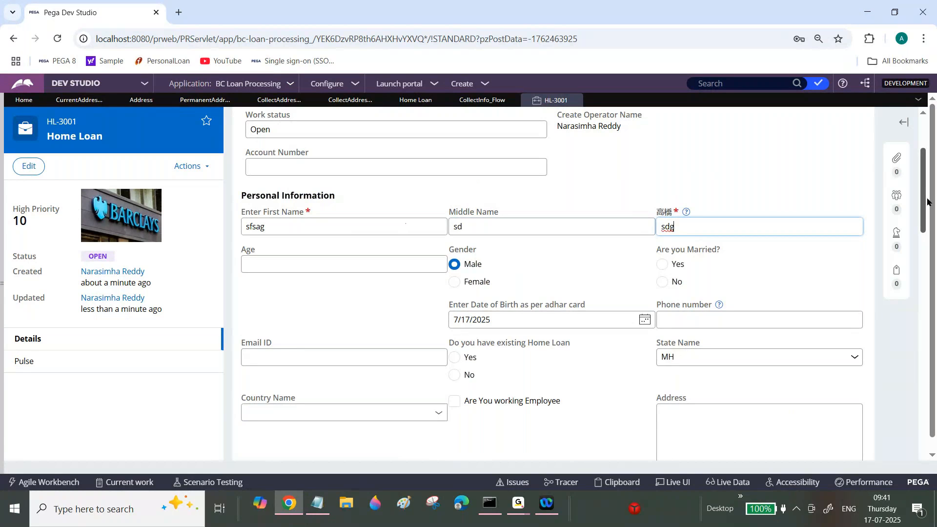
left_click_drag(926, 202, 924, 216)
scroll(923, 215, "down", 5)
left_click(852, 235)
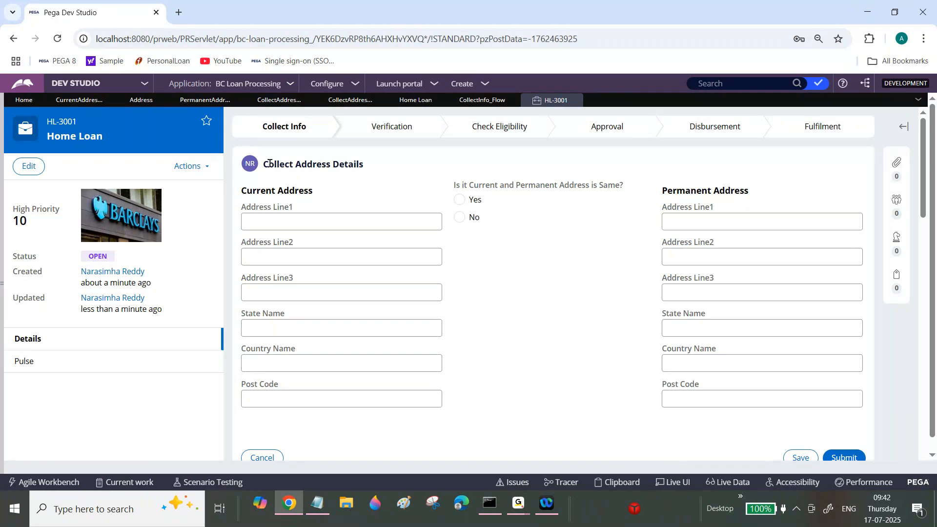
Check the Collect Address Details form heading, and examine the unnamed step in the Home Loan case life cycle.
left_click_drag(265, 164, 372, 170)
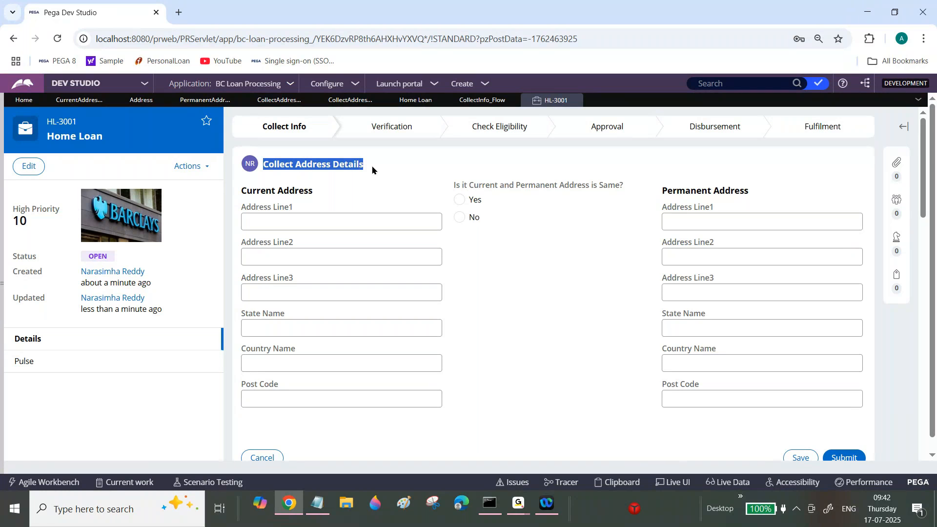
left_click(372, 169)
left_click_drag(268, 165, 380, 164)
left_click(388, 165)
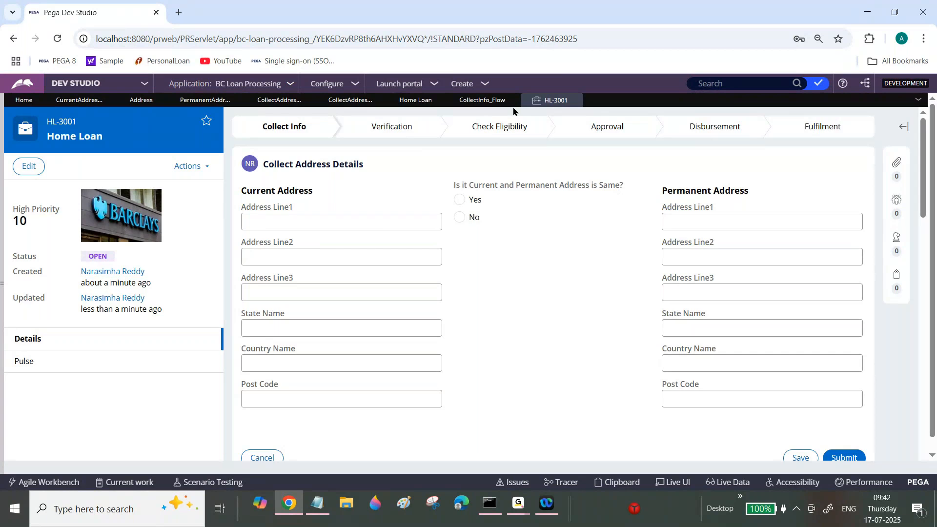
left_click(415, 100)
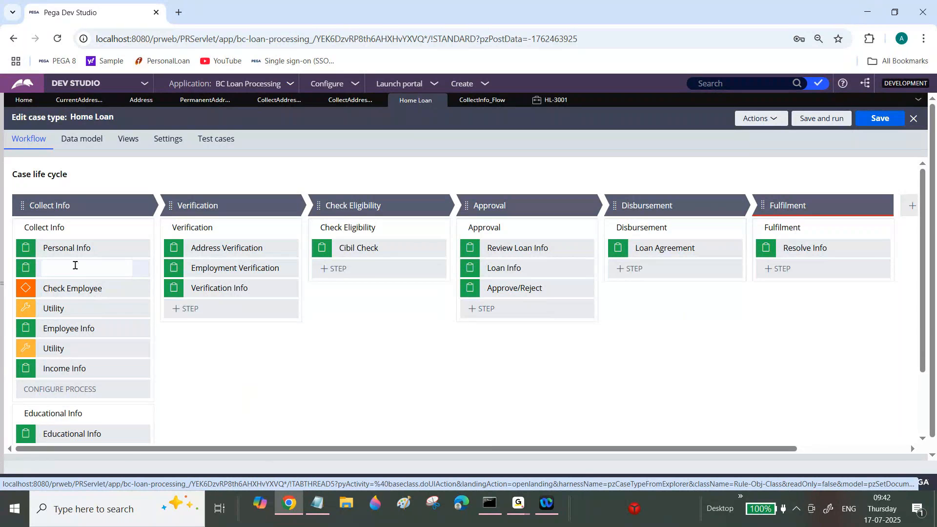
In the CollectInfo_Flow diagram, name the assignment between Personal Info and Check Employee "Address Info".
left_click(472, 101)
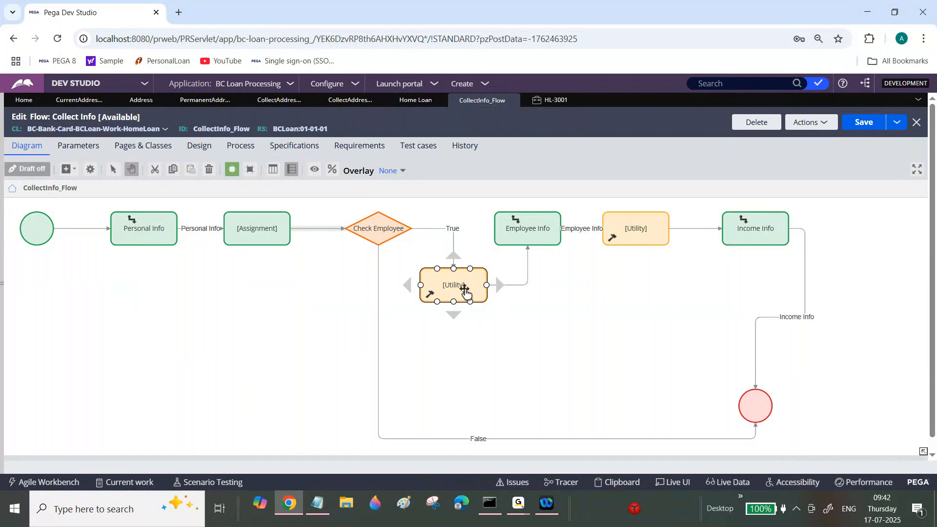
left_click(630, 235)
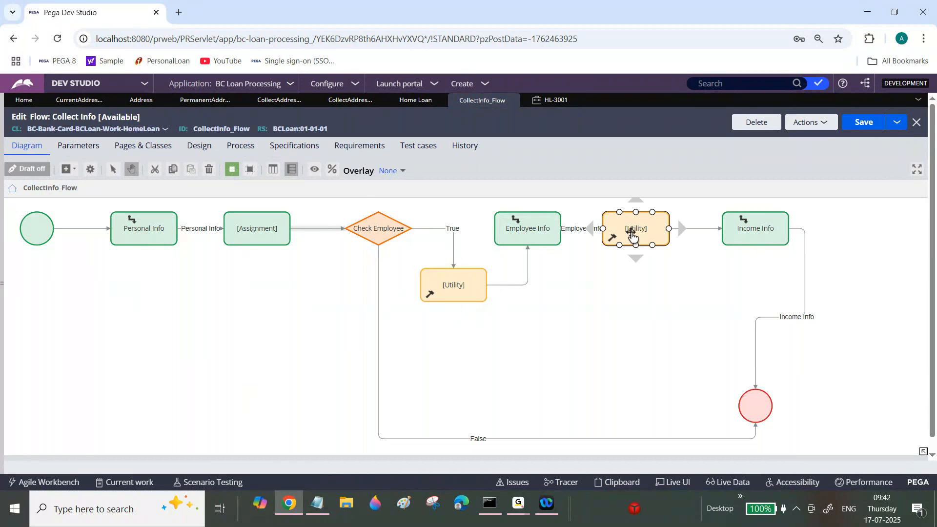
left_click(503, 330)
left_click(452, 285)
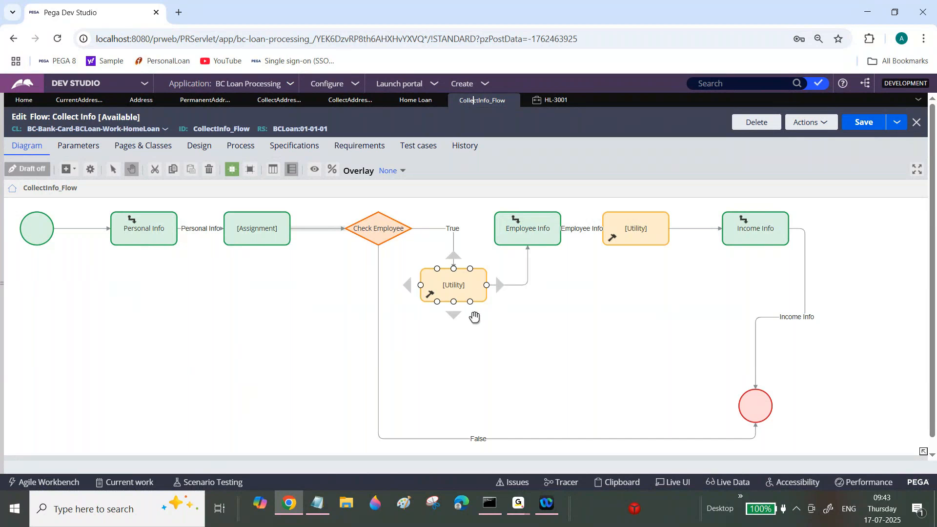
left_click(259, 234)
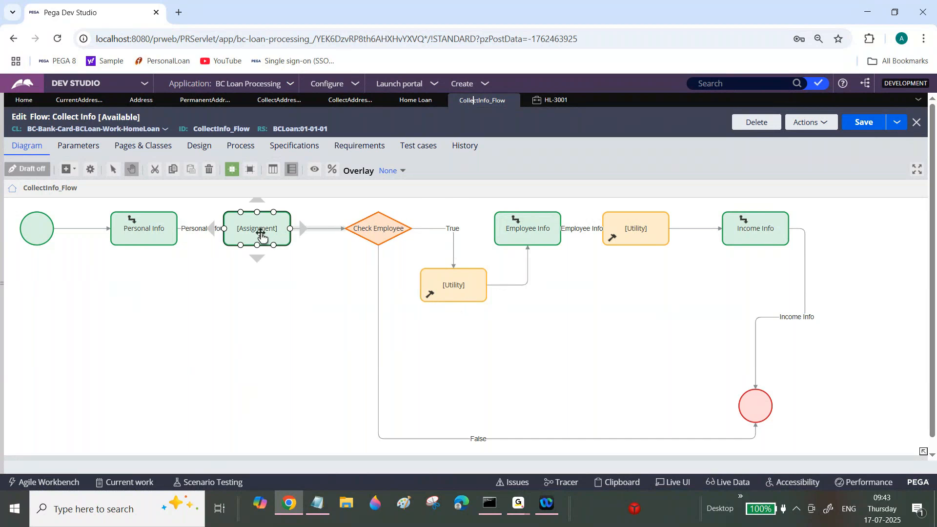
double_click(256, 233)
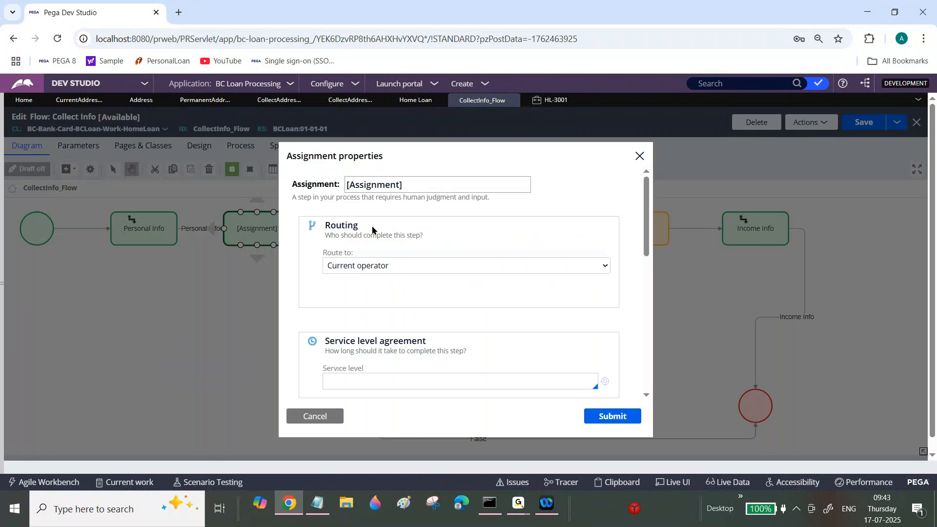
triple_click(414, 183)
type("Em")
key("BackSpace")
key("BackSpace")
type("Address Info")
left_click(613, 416)
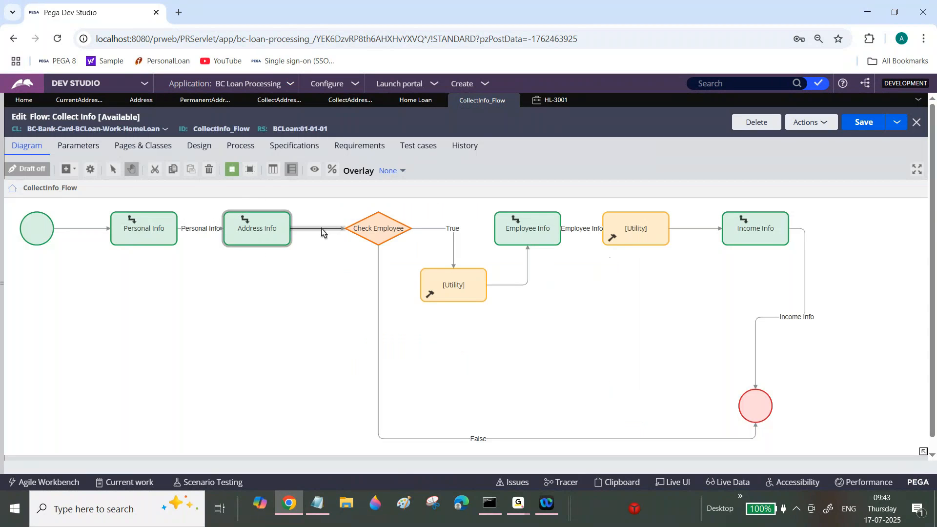
Name the connector from Address Info to Check Employee "Address Info" and save the flow.
double_click(321, 233)
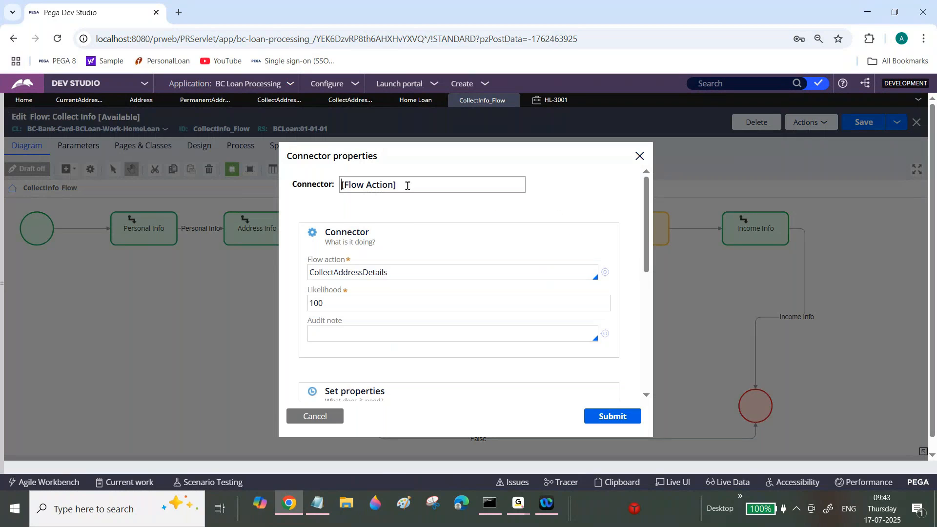
triple_click(410, 184)
type("Addr")
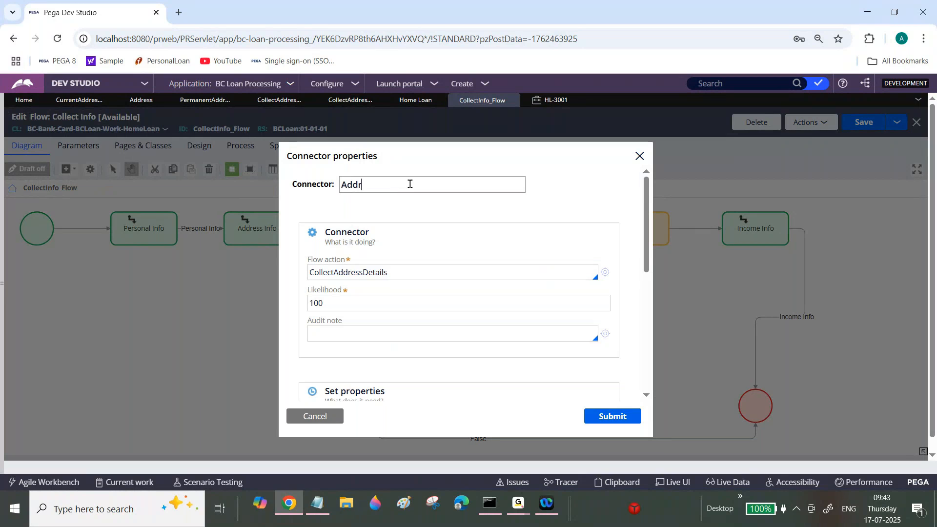
type("ess Info")
left_click(607, 423)
left_click(868, 126)
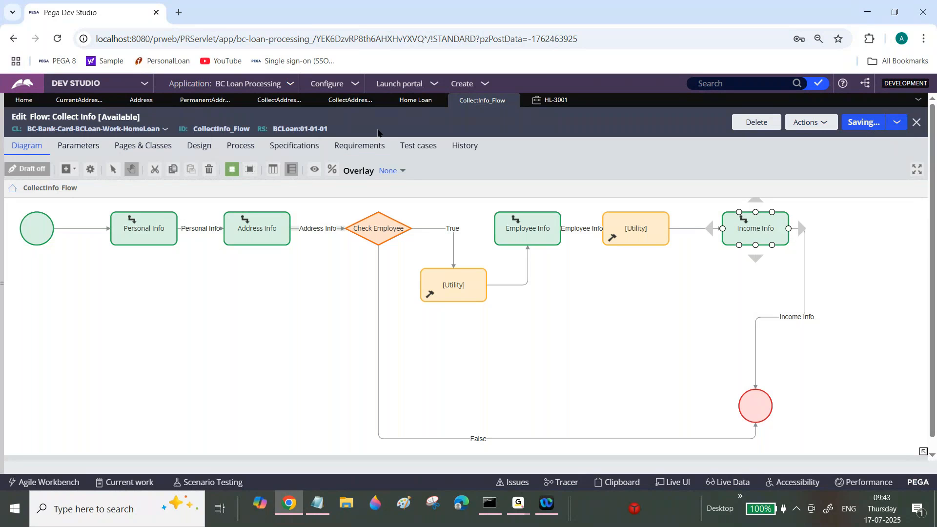
Return to the Home Loan case and fill in the current address with lines af, ds, dsg, state sd, country dsg and post code sdg.
left_click(561, 100)
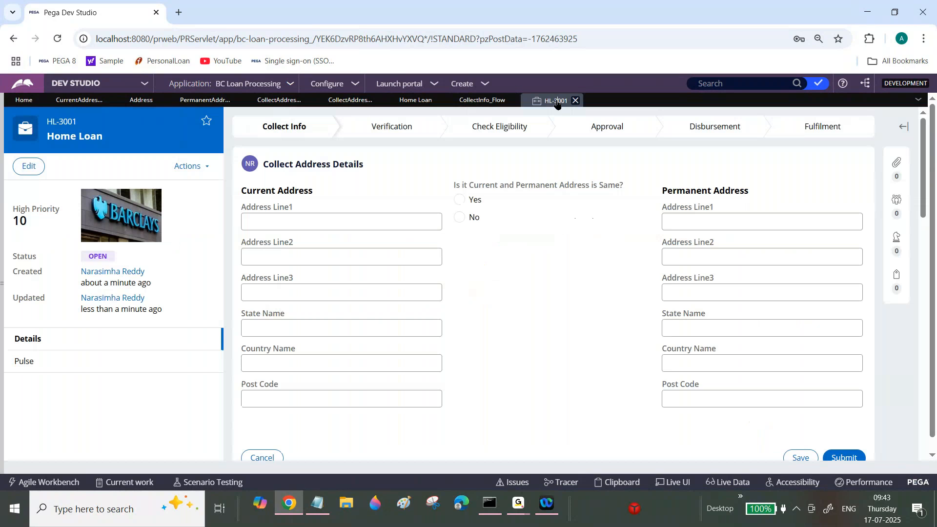
left_click(329, 220)
type("af")
key("Tab")
type("ds")
key("Tab")
type("dsg")
key("Tab")
type("sd")
key("Tab")
type("dsg")
key("Tab")
type("sdg")
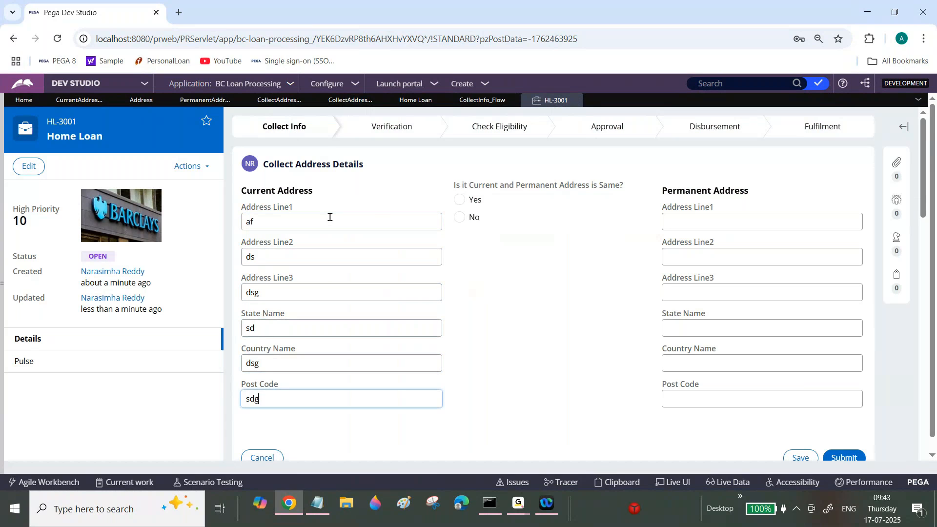
Try Yes for whether the current and permanent addresses are the same, and settle on No.
left_click(459, 200)
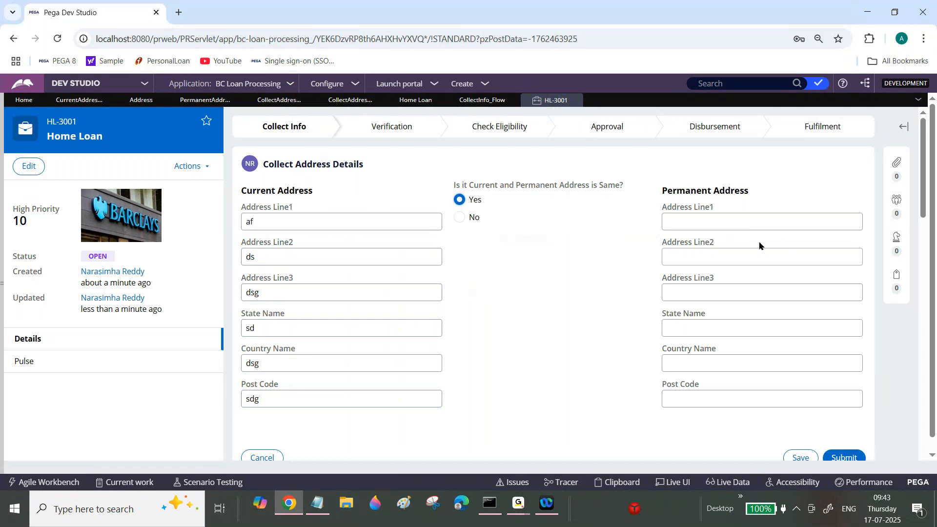
left_click(459, 218)
double_click(251, 220)
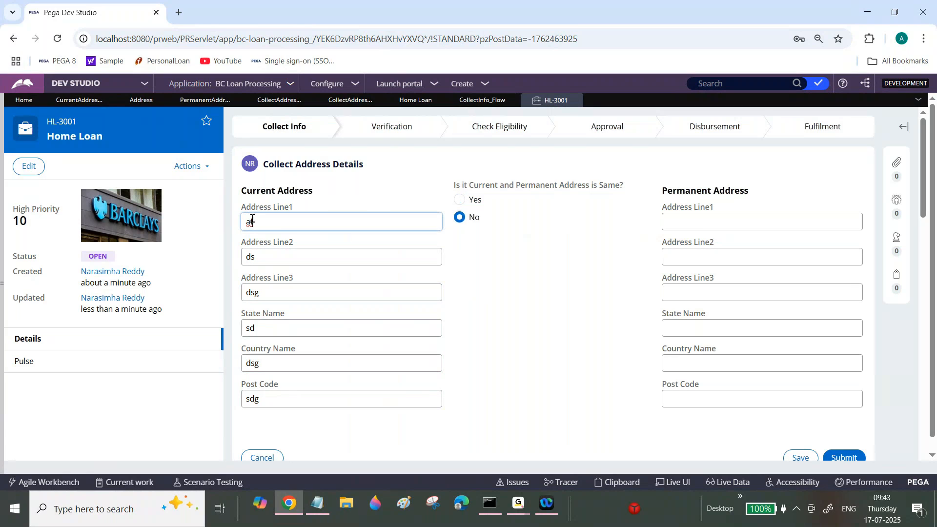
Fill in the permanent address with lines fg, dgs, sh, state fh, country sh and post code dh, and submit the form.
left_click(681, 221)
type("fg")
key("Tab")
type("dgs")
key("Tab")
type("sh")
key("Tab")
type("fh")
key("Tab")
type("sh")
key("Tab")
type("dh")
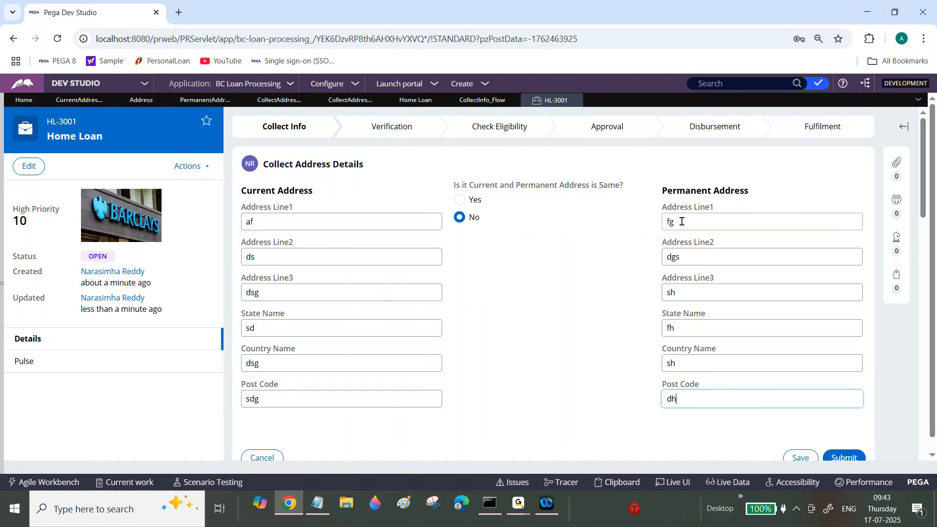
left_click(843, 455)
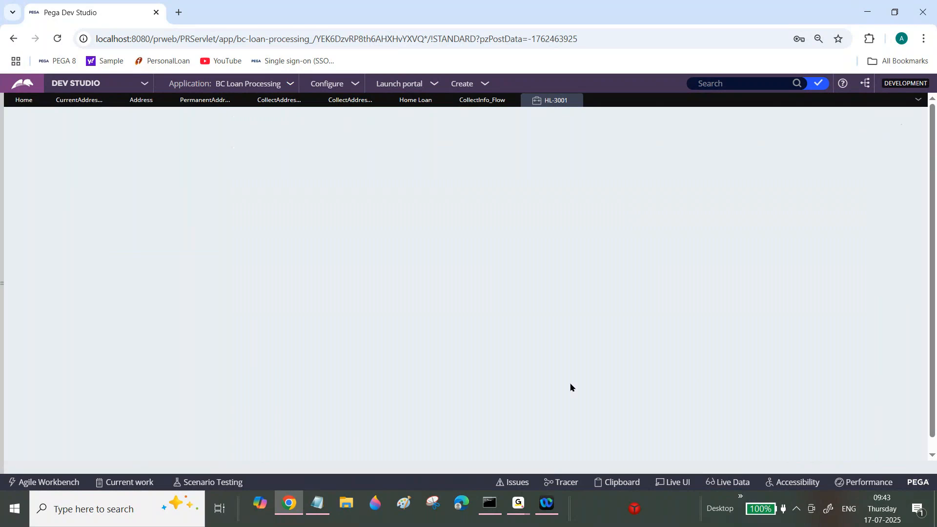
Open the Clipboard viewer and check the IsItCurrentAndPermanentAddressIsSame property on pyWorkPage.
left_click(620, 482)
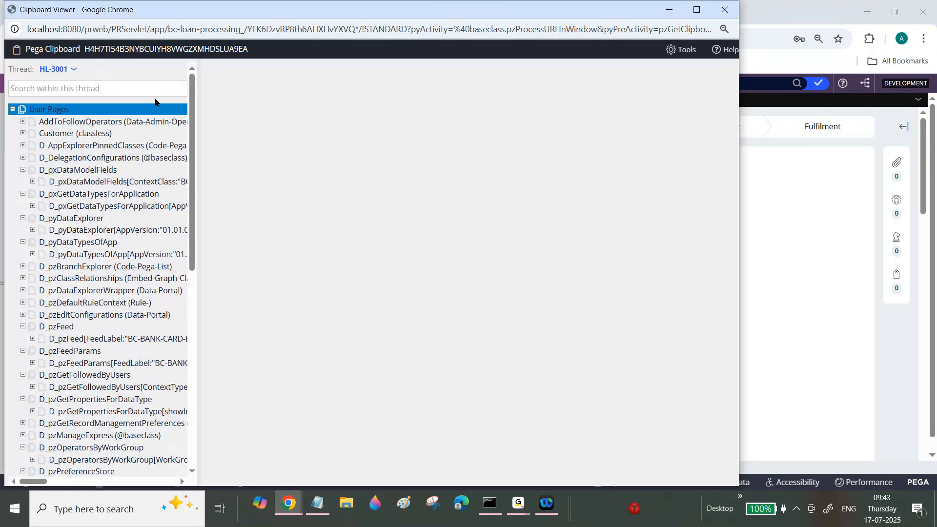
left_click(79, 352)
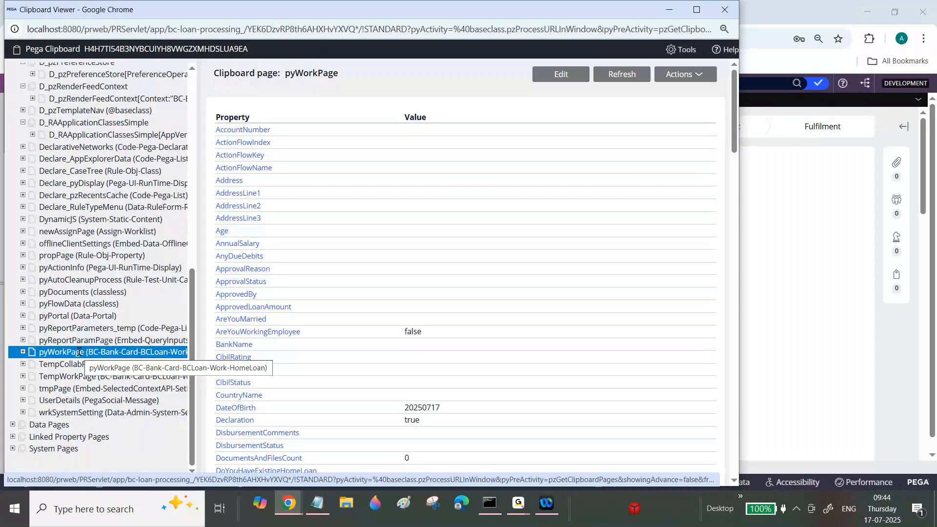
left_click(698, 10)
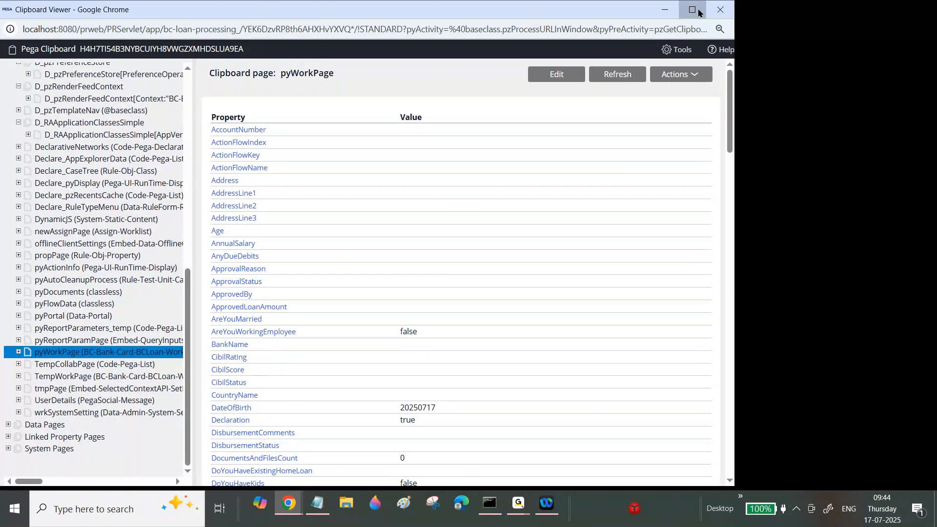
scroll(375, 248, "down", 9)
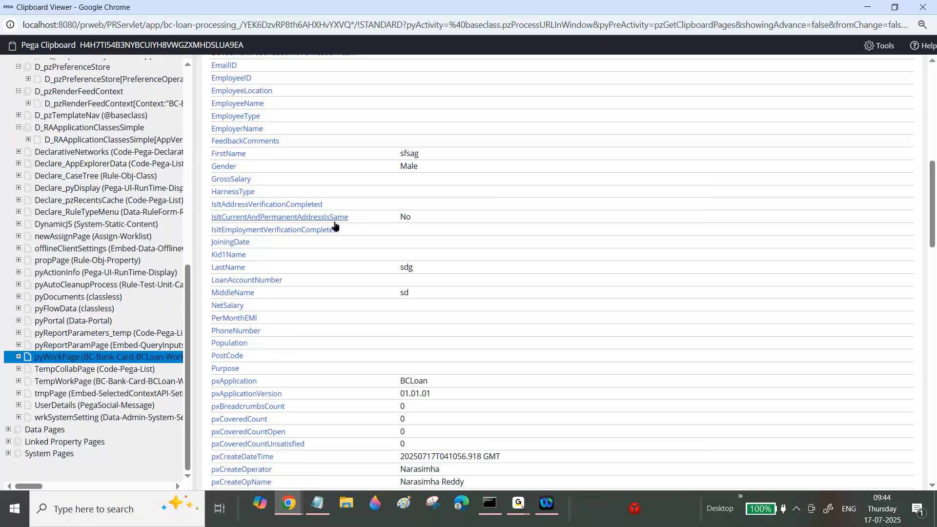
left_click_drag(401, 216, 420, 217)
Expand pyWorkPage and examine its embedded CurrentAddress page, including the full page reference.
left_click(19, 356)
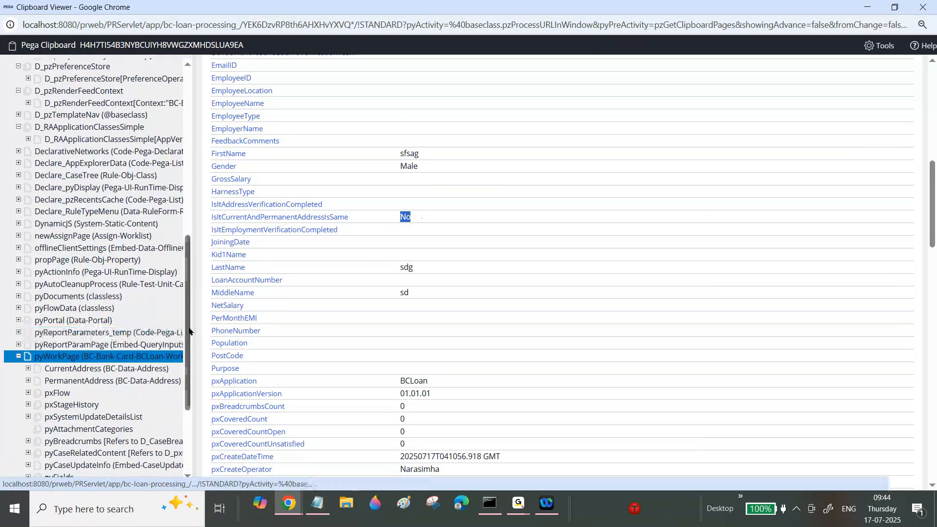
left_click_drag(189, 331, 192, 379)
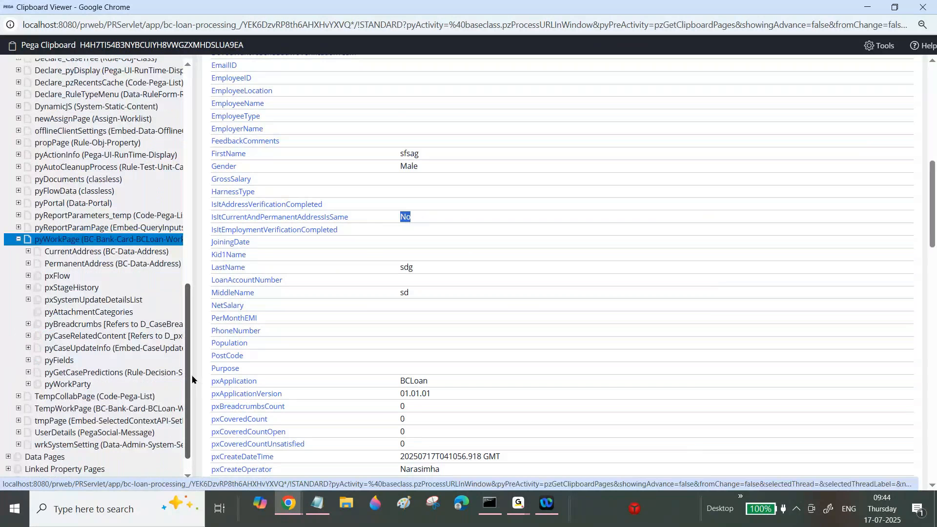
left_click(63, 251)
left_click_drag(281, 69, 335, 68)
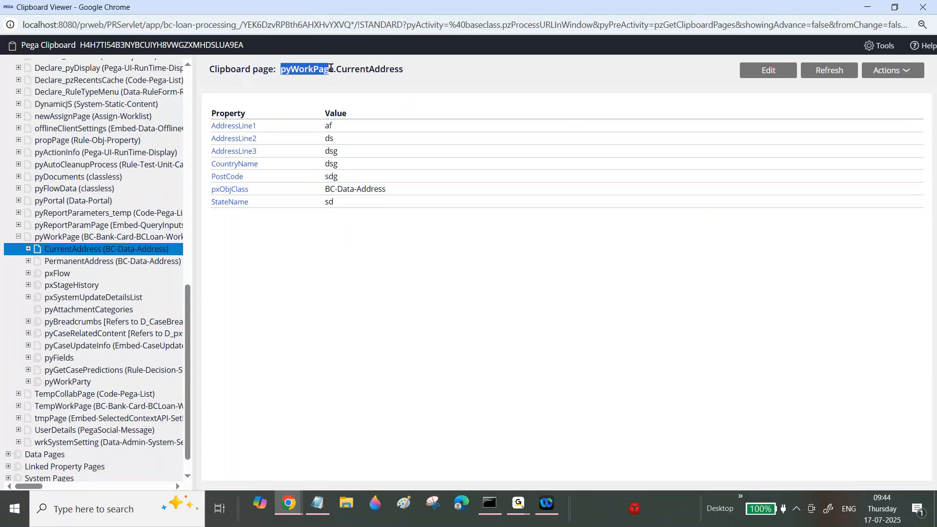
left_click_drag(280, 69, 347, 69)
double_click(381, 68)
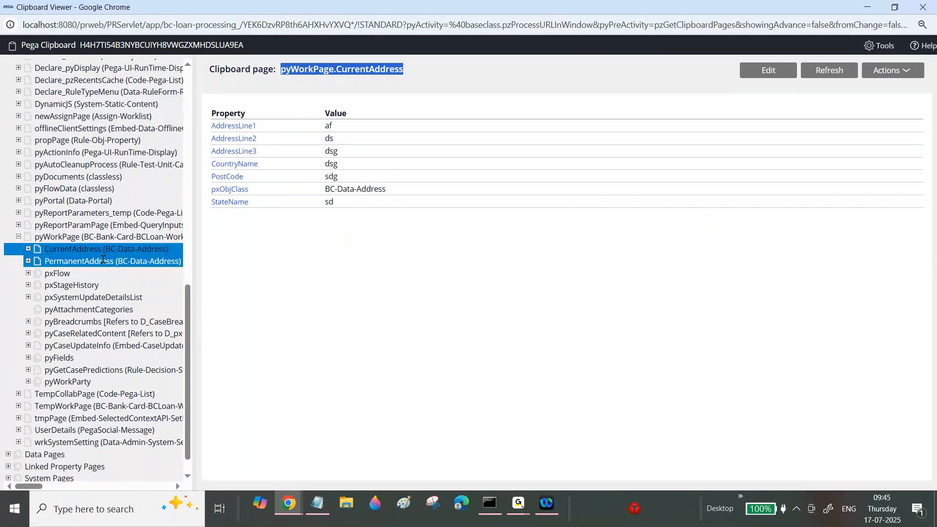
Examine the embedded PermanentAddress page and its page reference, and close the Clipboard viewer.
left_click(102, 261)
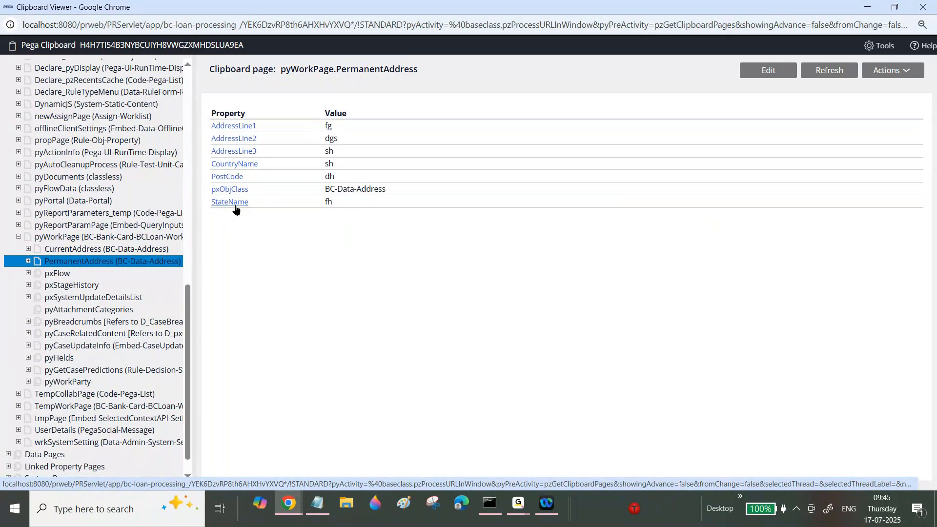
left_click_drag(336, 70, 417, 69)
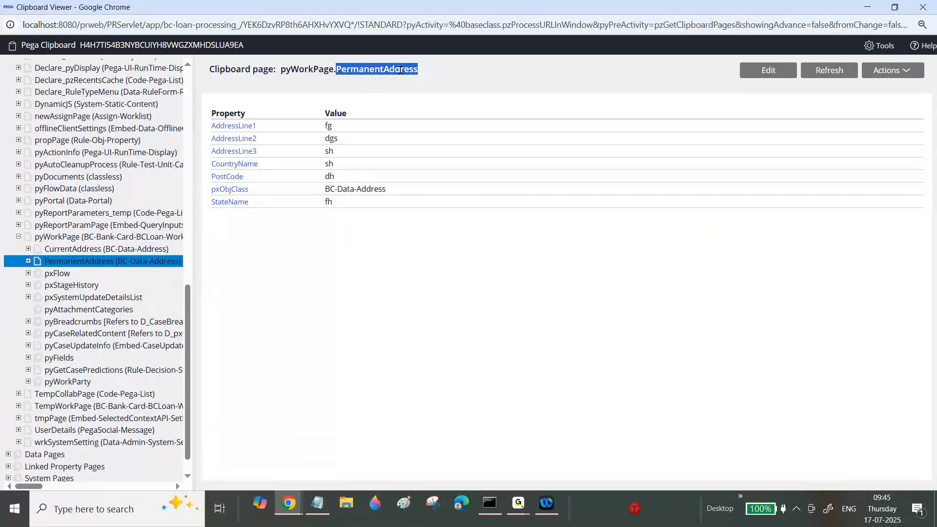
left_click_drag(281, 69, 336, 68)
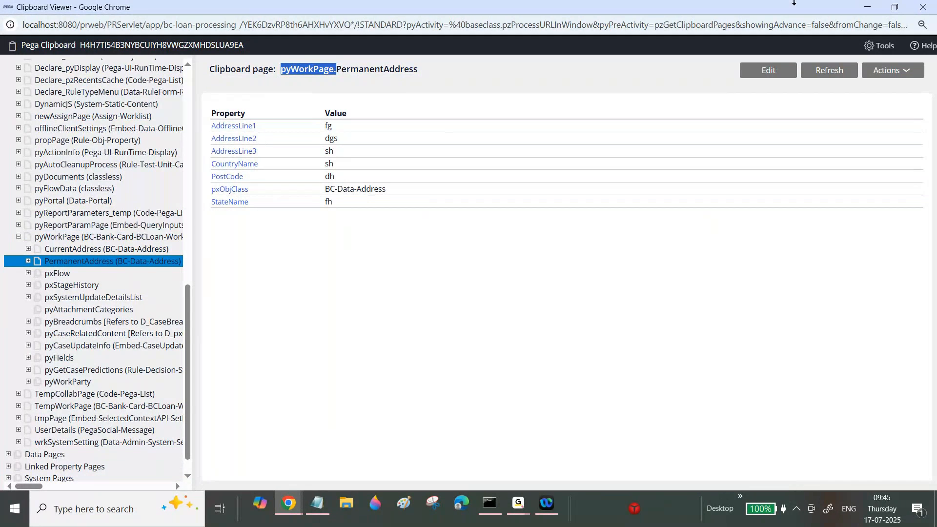
left_click(926, 11)
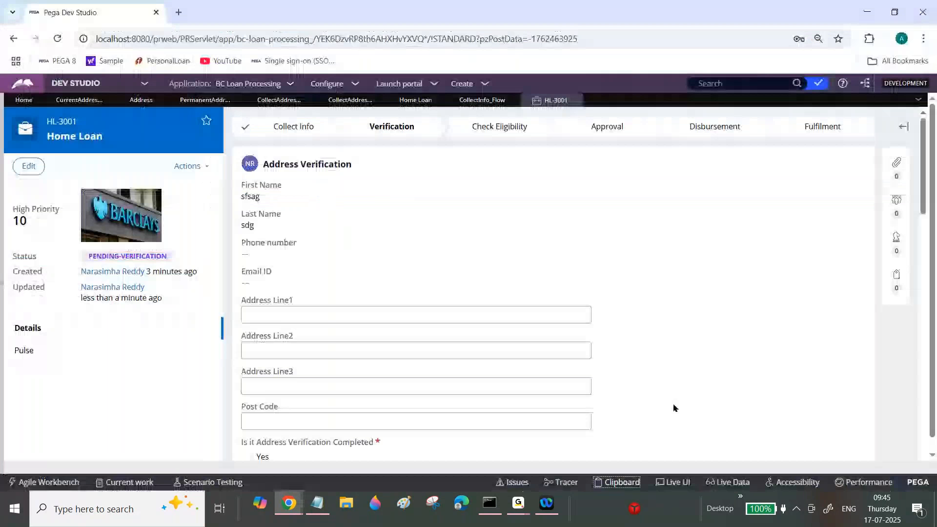
Reopen the Clipboard viewer and view the CurrentAddress page under pyWorkPage again.
left_click(625, 483)
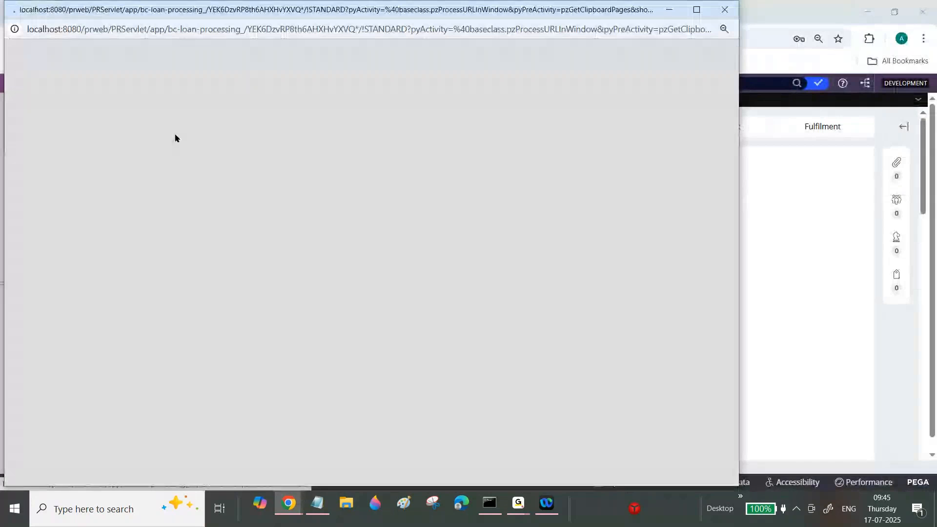
left_click(696, 12)
left_click_drag(187, 184, 194, 384)
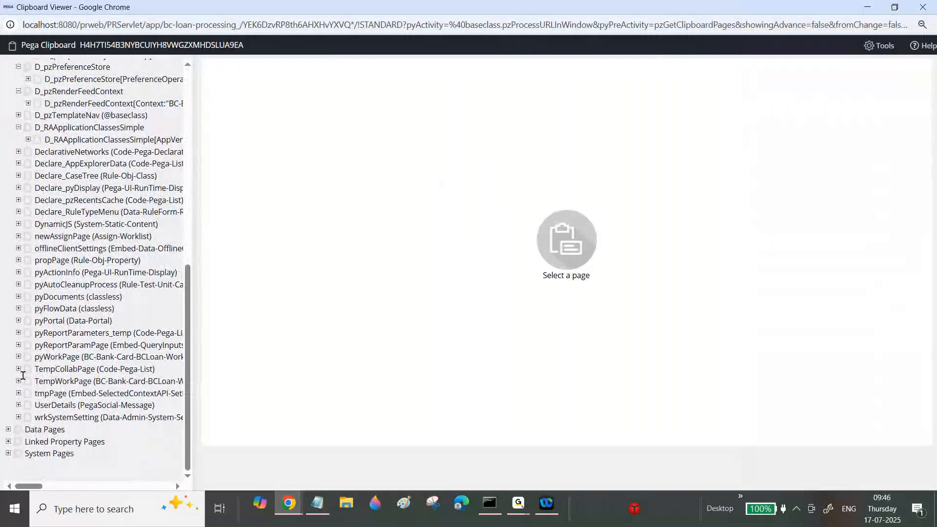
left_click(19, 356)
left_click(71, 368)
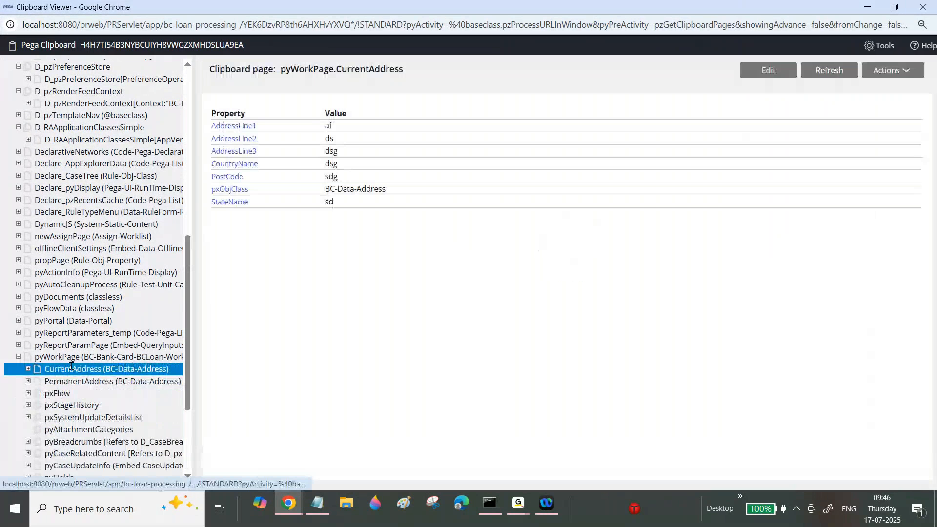
Switch back to Dev Studio and create a data transform labelled Copy Address Details in the HomeLoan class, keeping the Clipboard data model format.
left_click(280, 510)
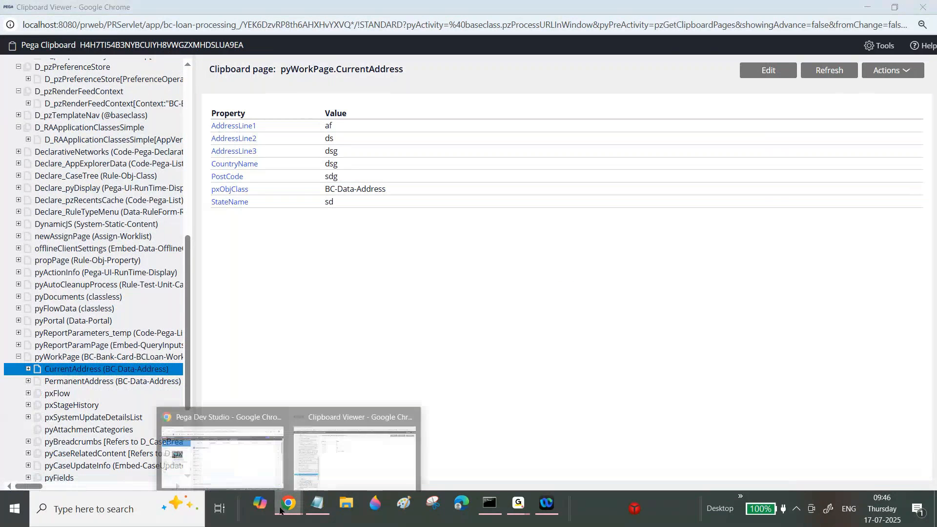
left_click(222, 456)
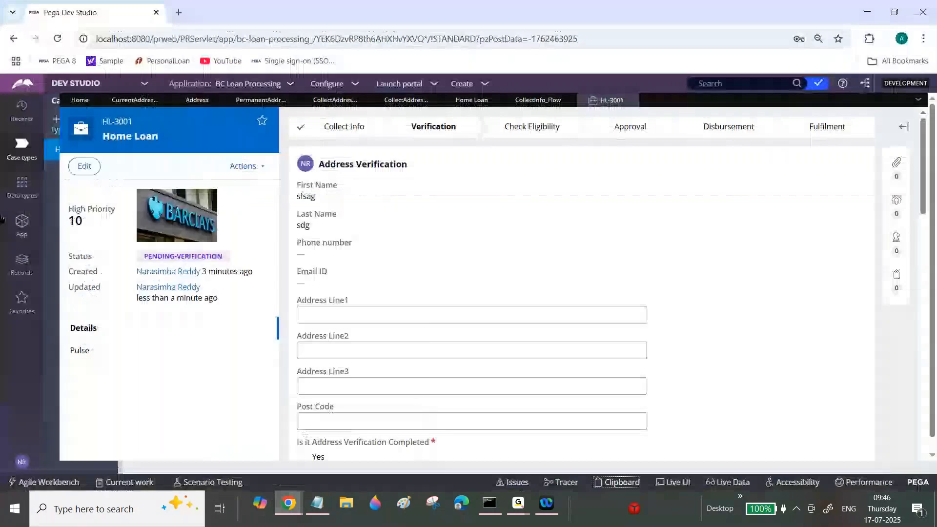
left_click(21, 222)
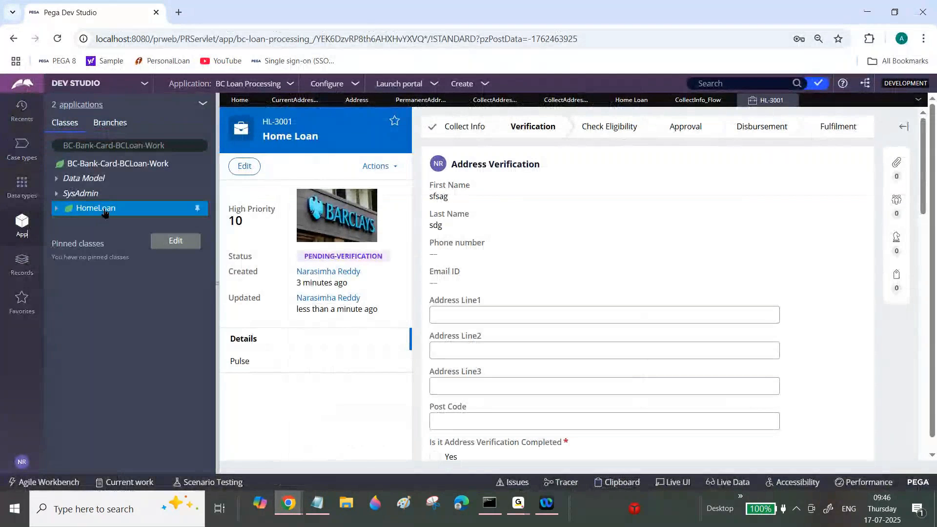
right_click(104, 211)
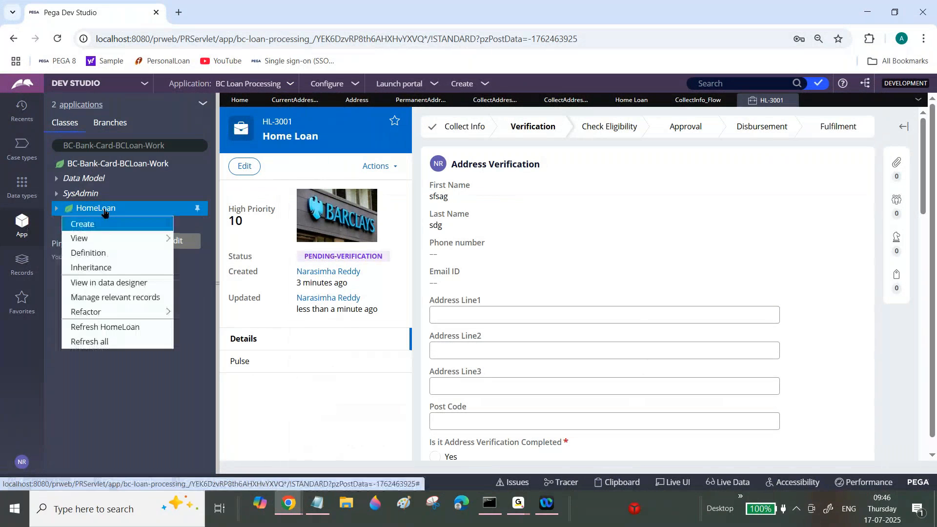
mouse_move(146, 223)
mouse_move(217, 247)
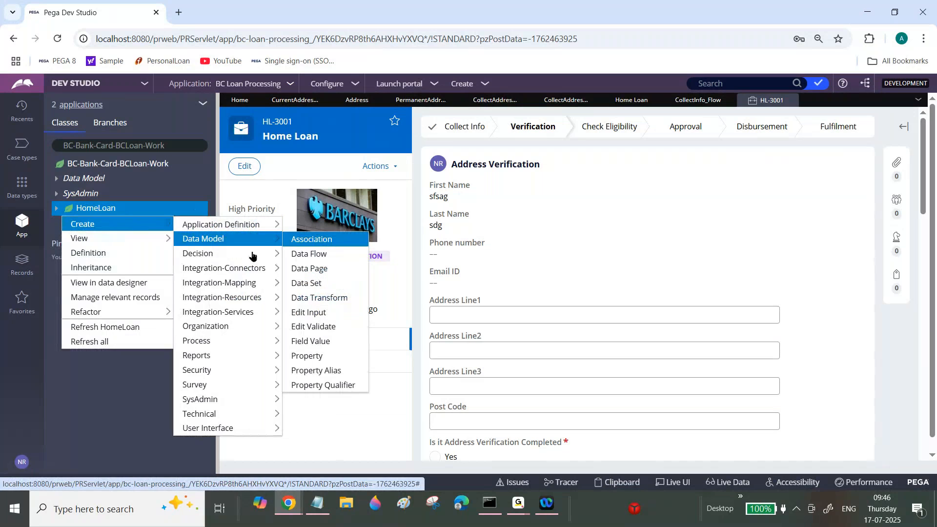
left_click(313, 298)
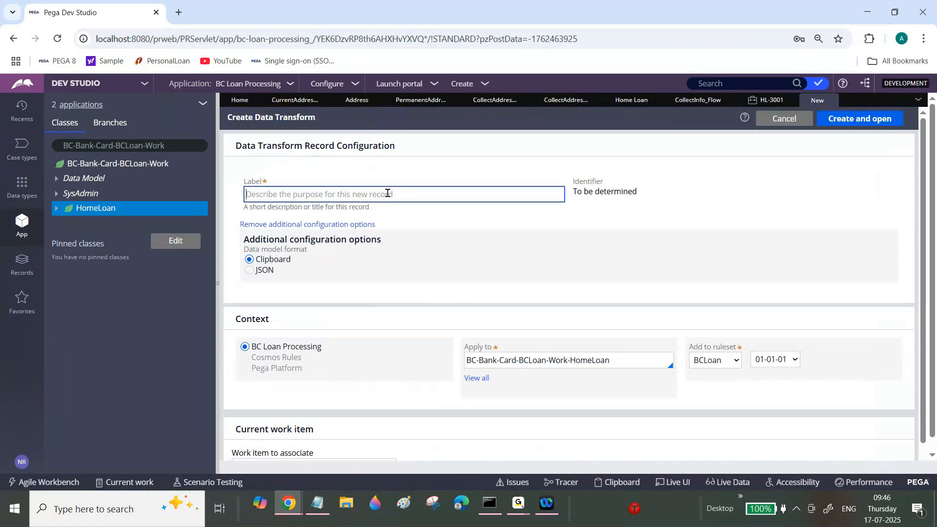
type("Copy Address Details")
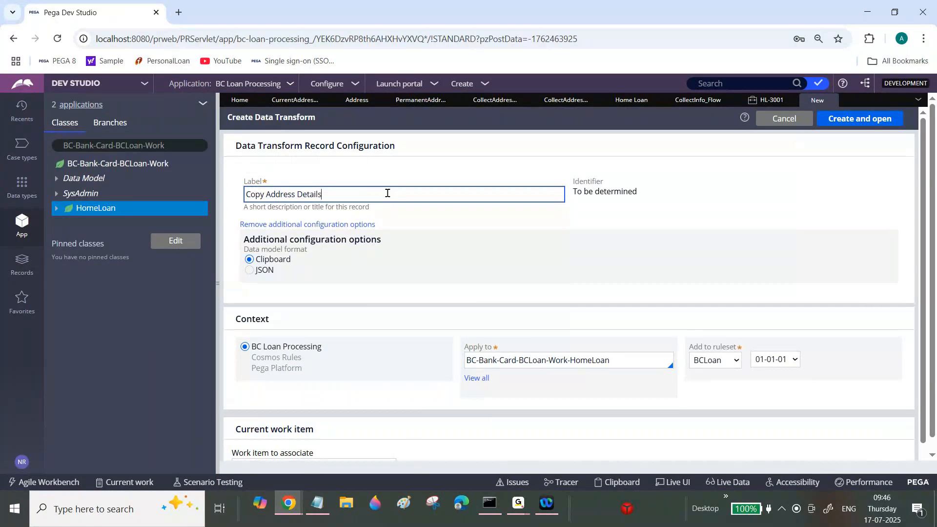
left_click(873, 124)
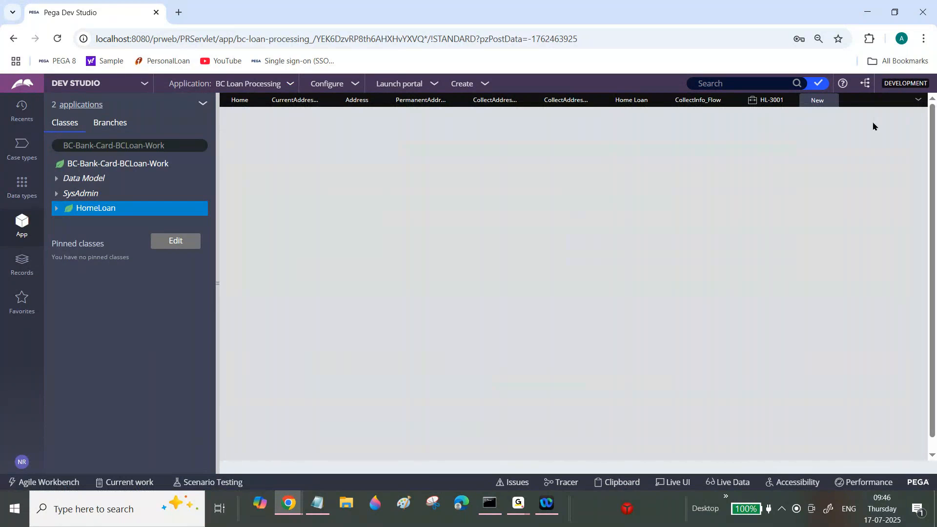
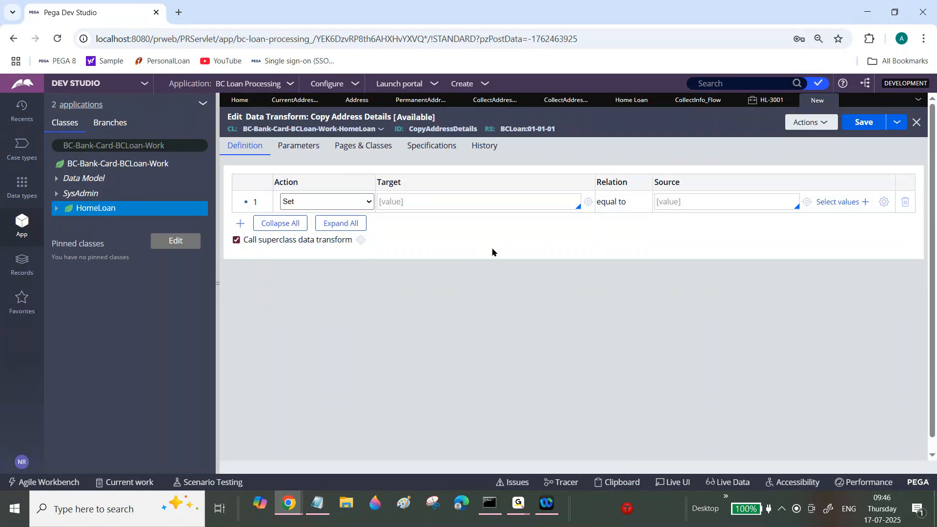
Add pyWorkPage as a page name in the Pages & Classes settings of the Copy Address Details data transform.
left_click(356, 150)
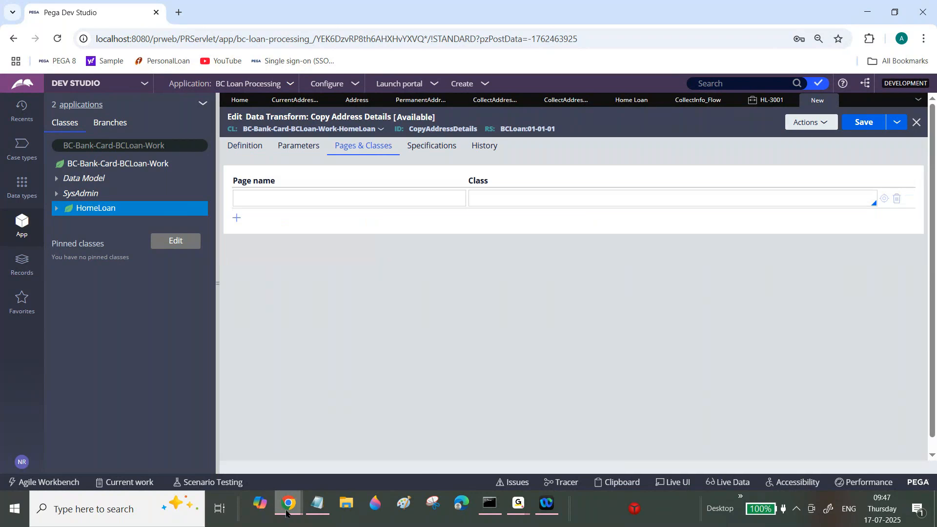
mouse_move(287, 512)
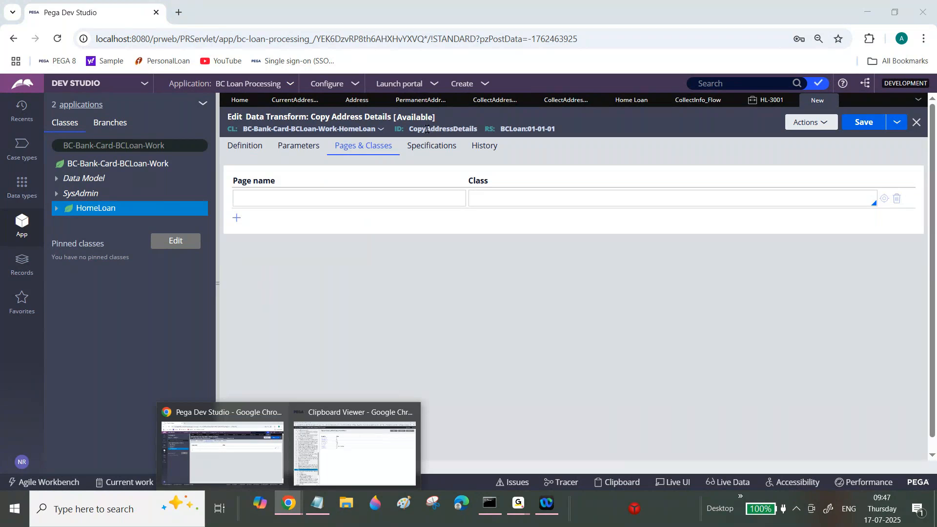
left_click(385, 197)
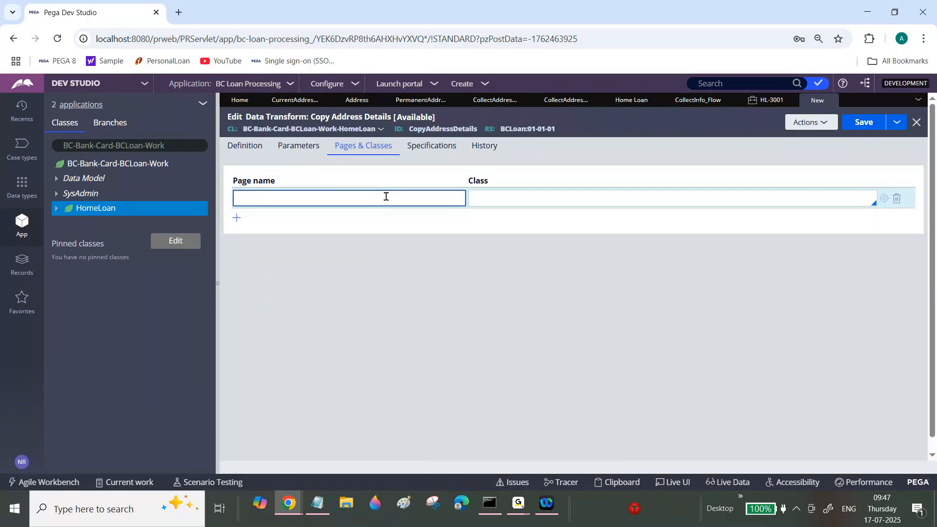
type("pyWorkPage")
double_click(266, 198)
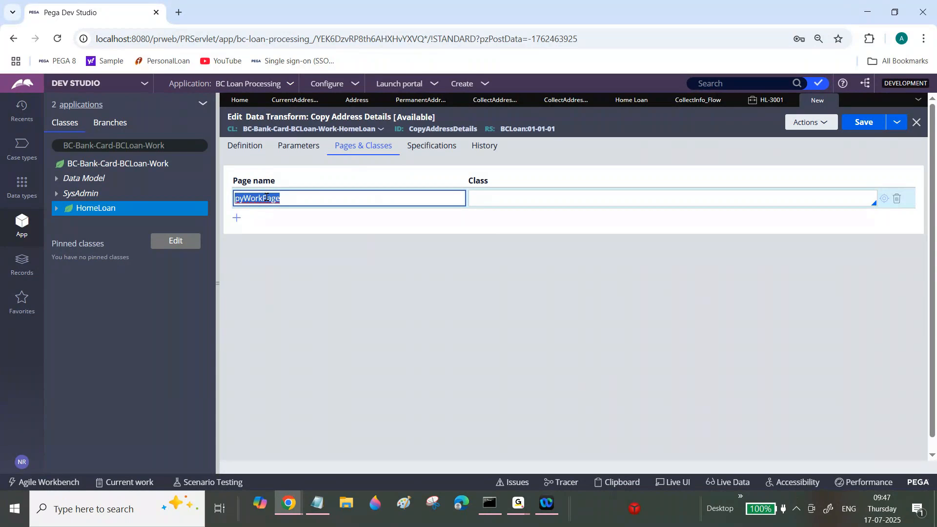
left_click(266, 198)
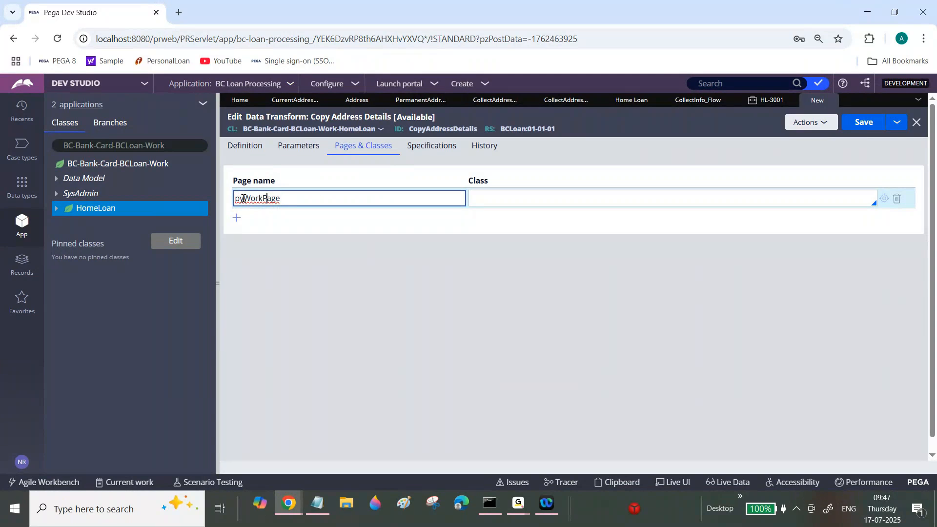
Switch to the Clipboard viewer, check the pyWorkPage part of the CurrentAddress page reference, and return to Dev Studio.
left_click(288, 505)
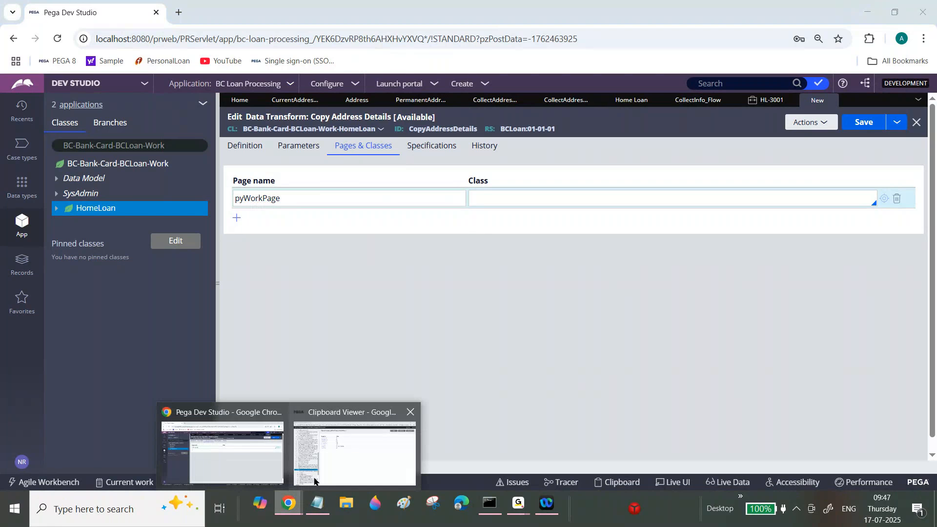
left_click(345, 458)
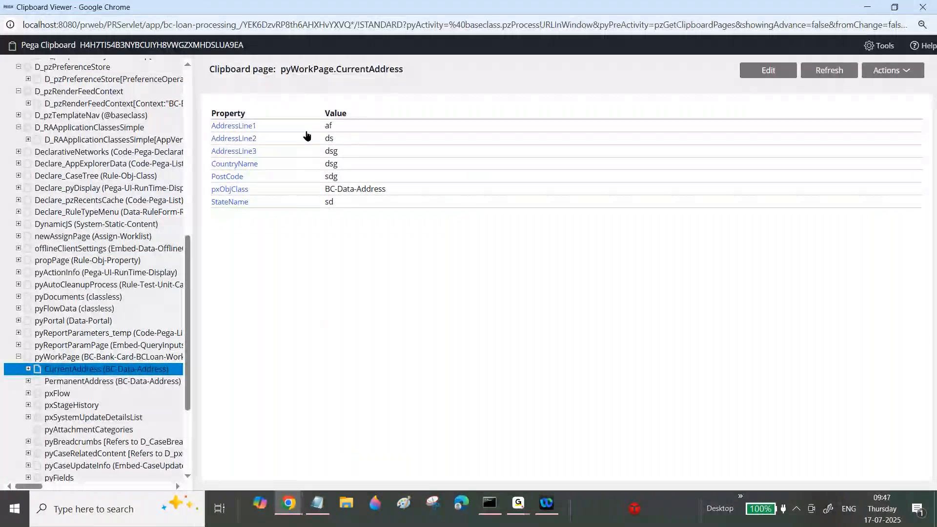
left_click_drag(286, 69, 331, 71)
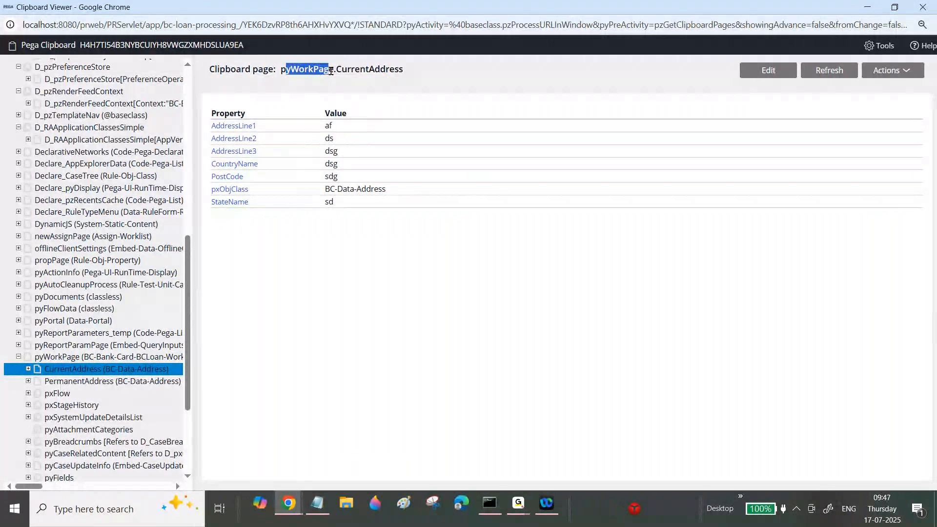
left_click_drag(281, 70, 290, 69)
left_click(867, 7)
Set the pyWorkPage class to BC-Bank-Card-BCLoan-Work-HomeLoan and return to the data transform's definition.
left_click(540, 192)
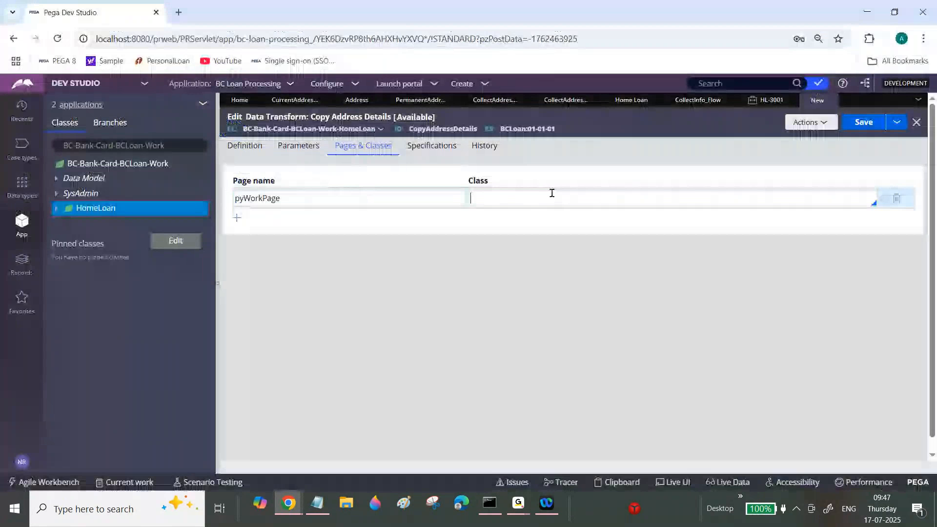
left_click_drag(63, 146, 250, 163)
key("ctrl+c")
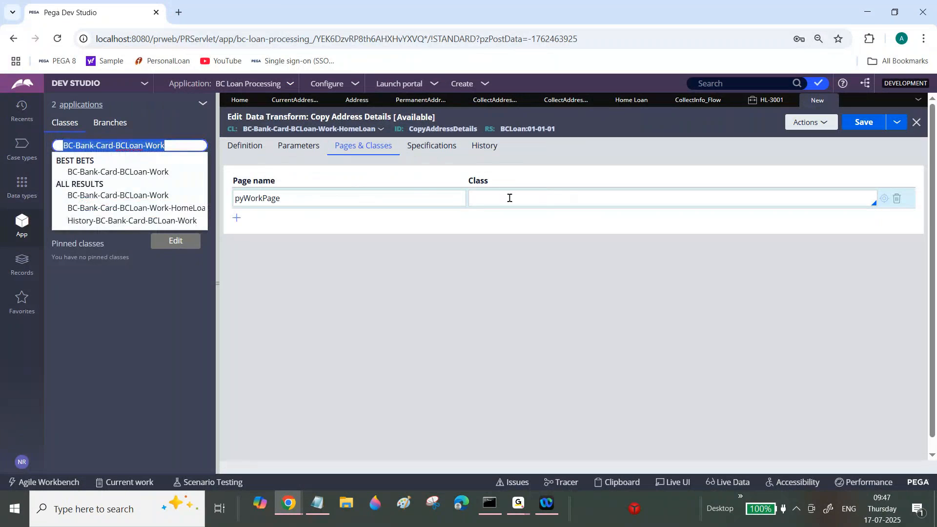
left_click(509, 198)
key("ctrl+v")
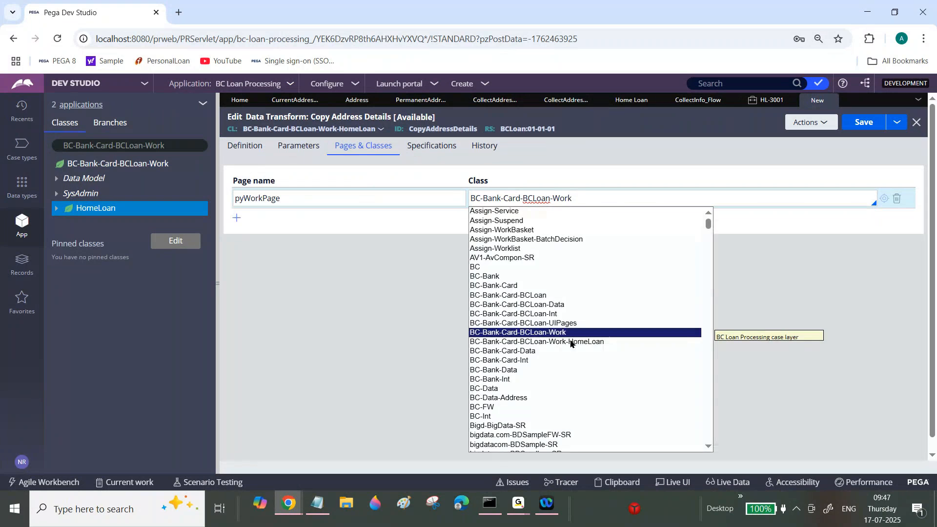
left_click(576, 343)
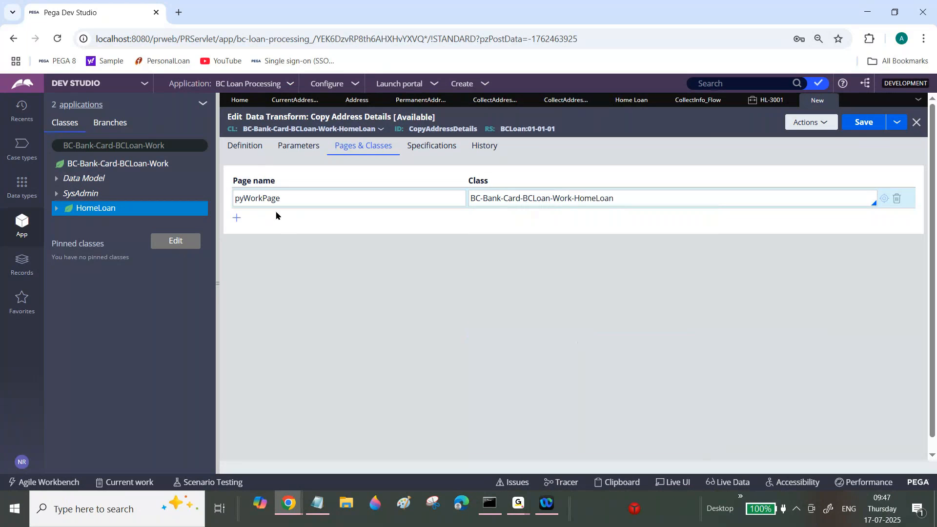
double_click(267, 194)
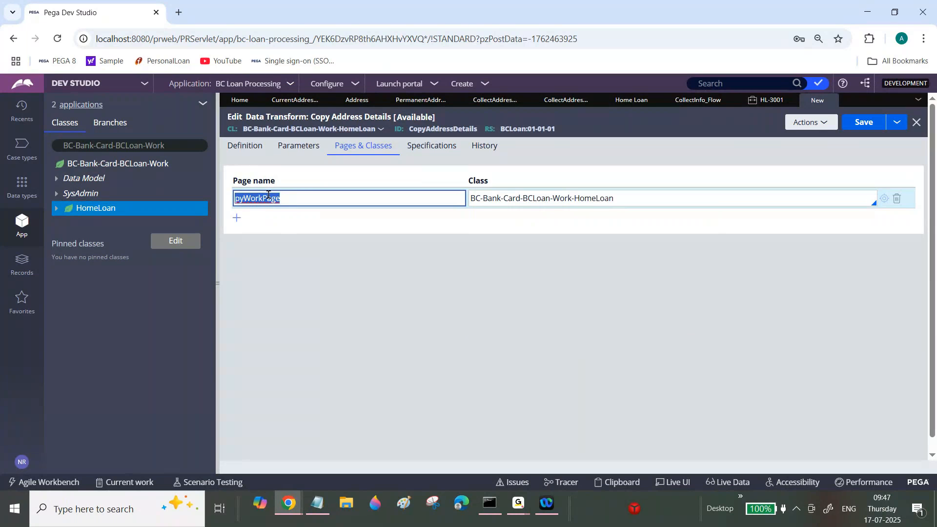
left_click(256, 147)
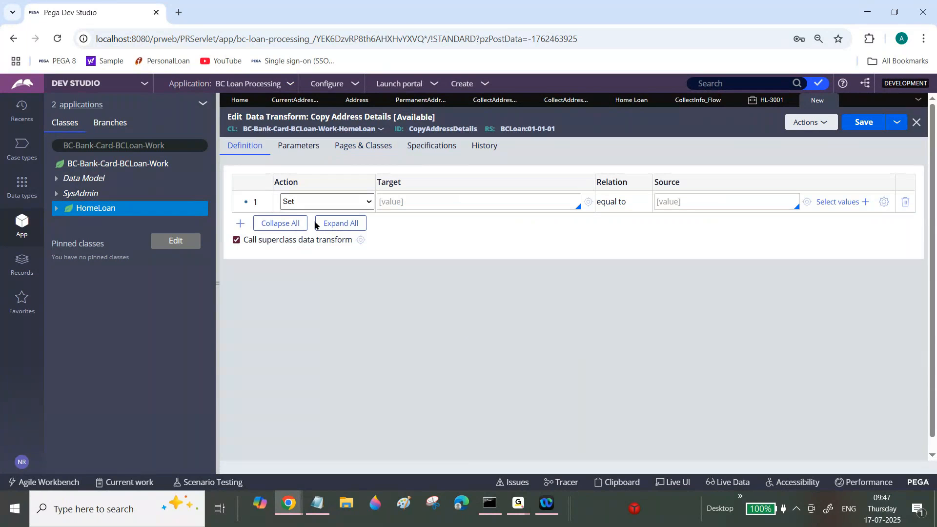
Create a When rule labelled Check Address Copy in the HomeLoan class.
left_click(90, 210)
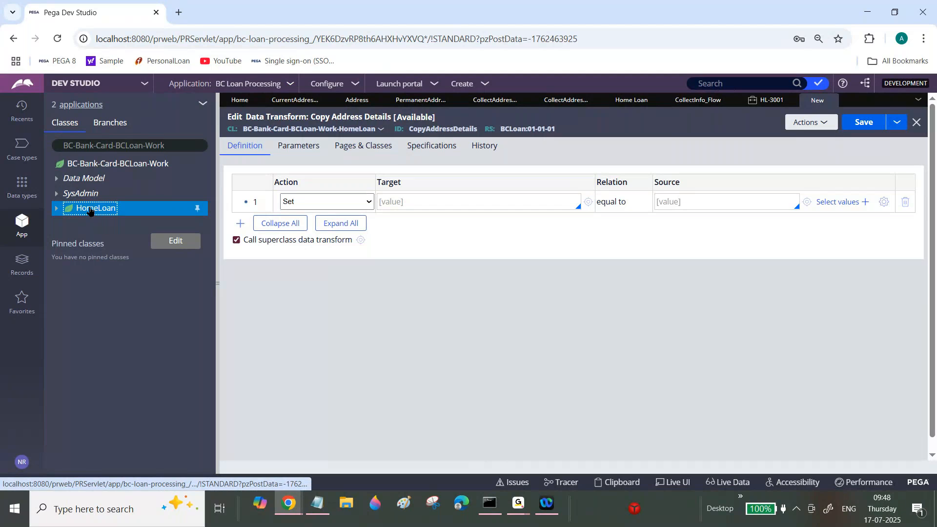
right_click(89, 210)
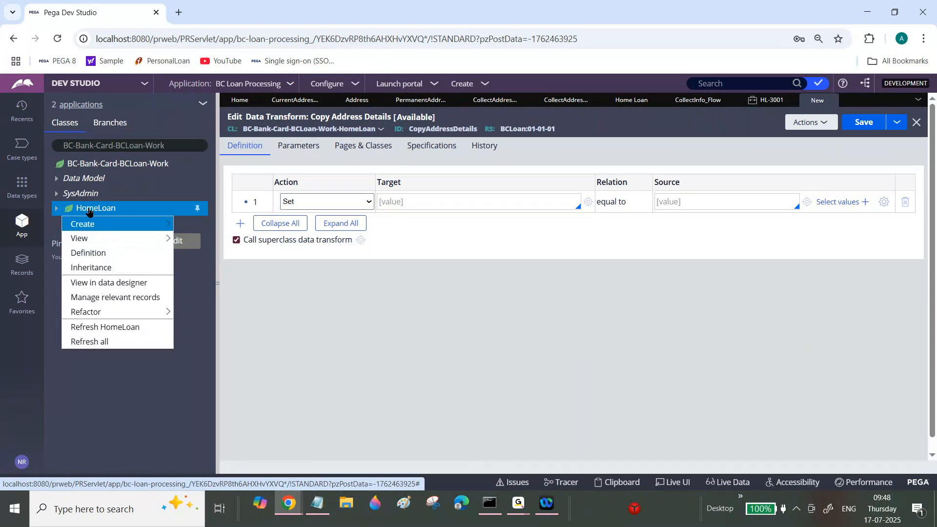
mouse_move(134, 222)
mouse_move(201, 239)
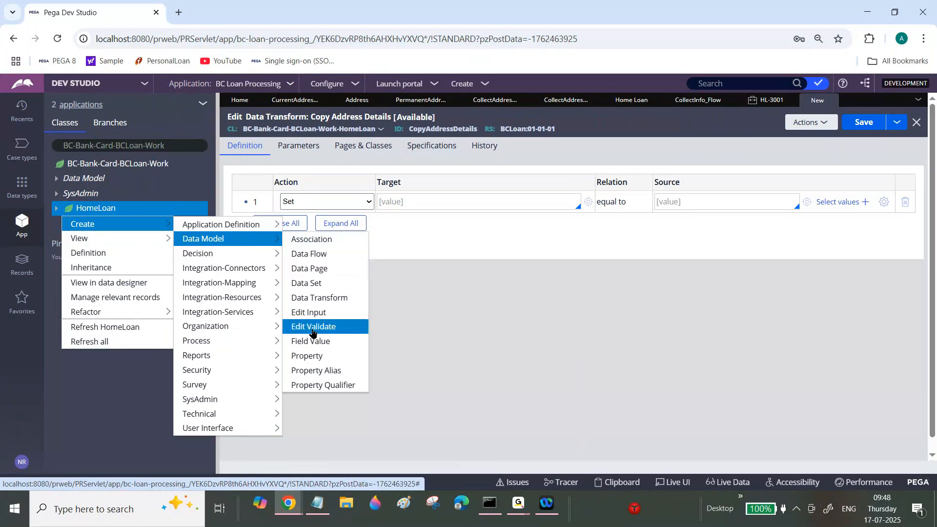
mouse_move(224, 284)
mouse_move(218, 253)
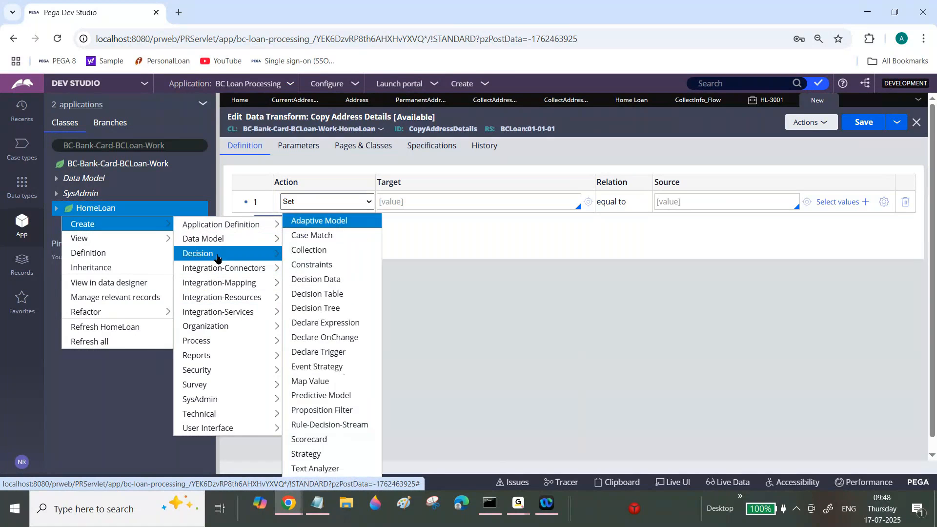
left_click(315, 482)
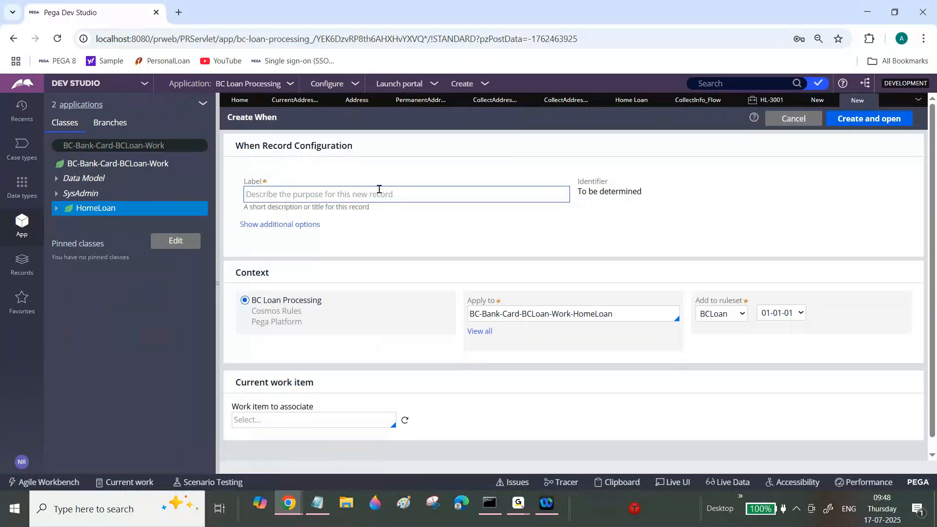
left_click(378, 189)
type("Check Address ")
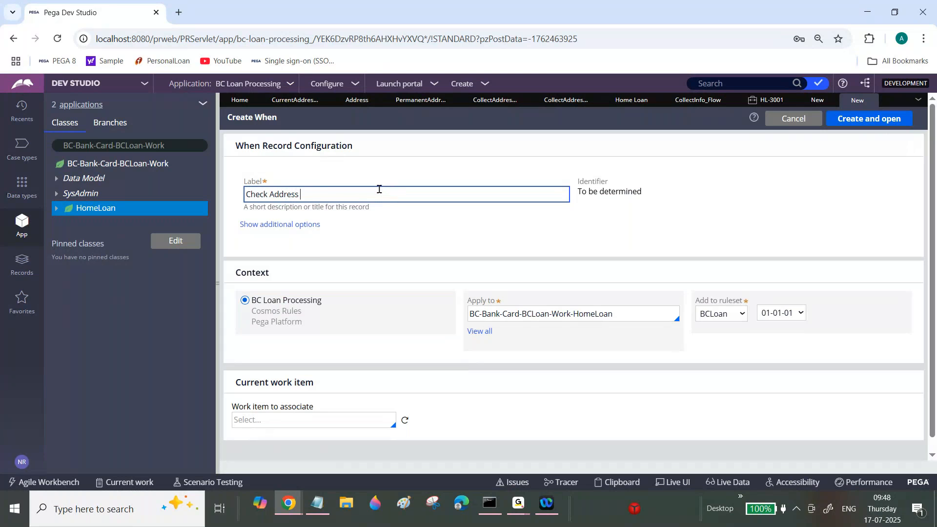
type("Copy")
key("Tab")
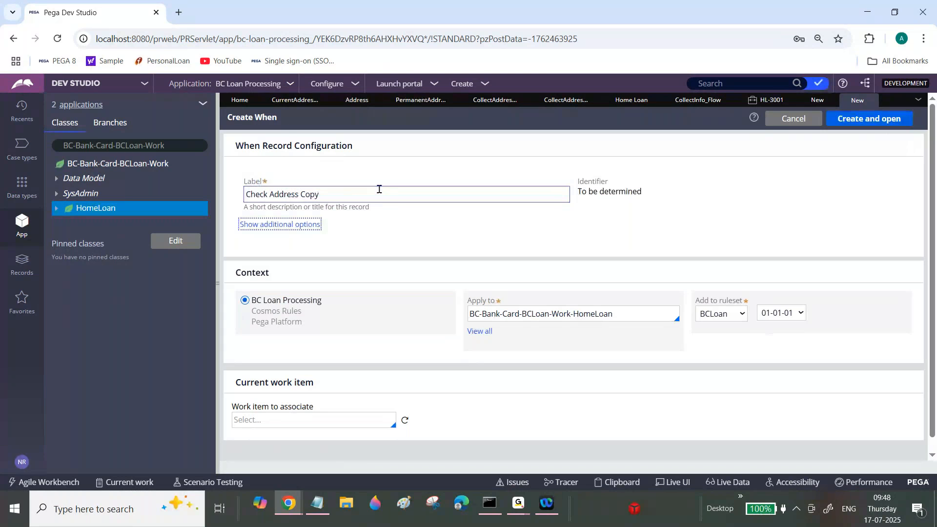
key("Return")
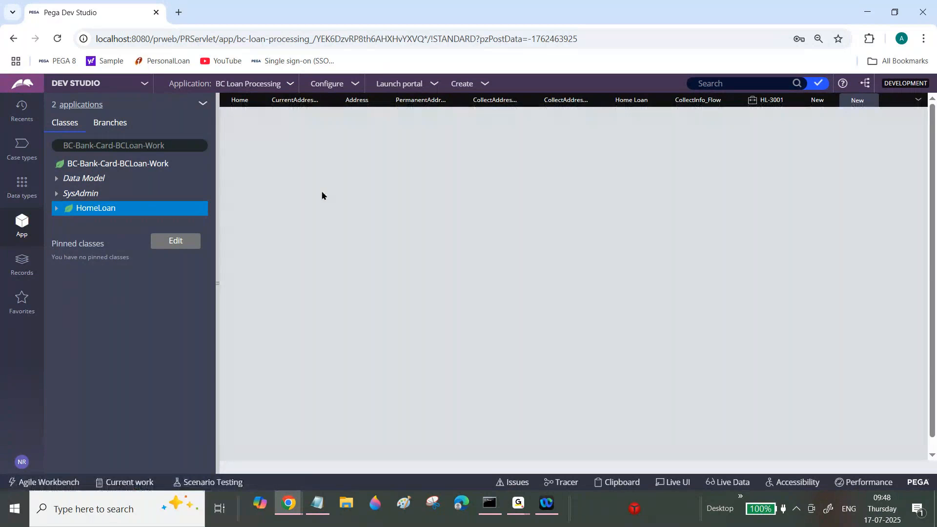
Define the When rule's advanced condition so the property beginning .IsItCurrentAndPermanentAddressIs equals Yes.
left_click(309, 154)
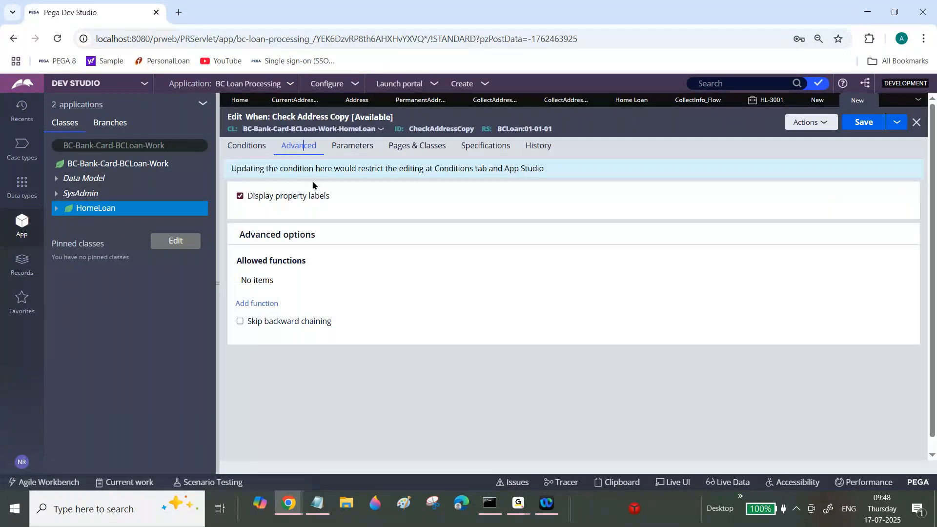
left_click(334, 204)
type(".")
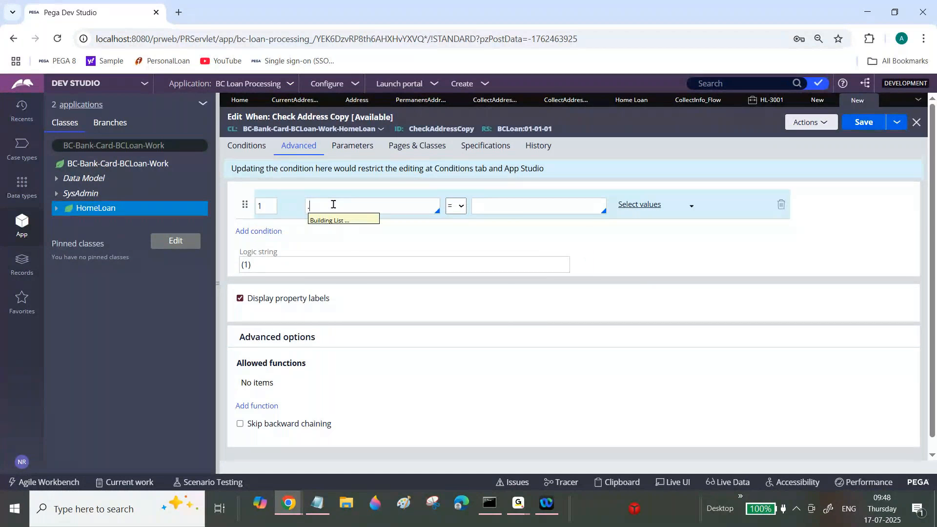
type("s")
key("BackSpace")
type("is")
left_click(408, 349)
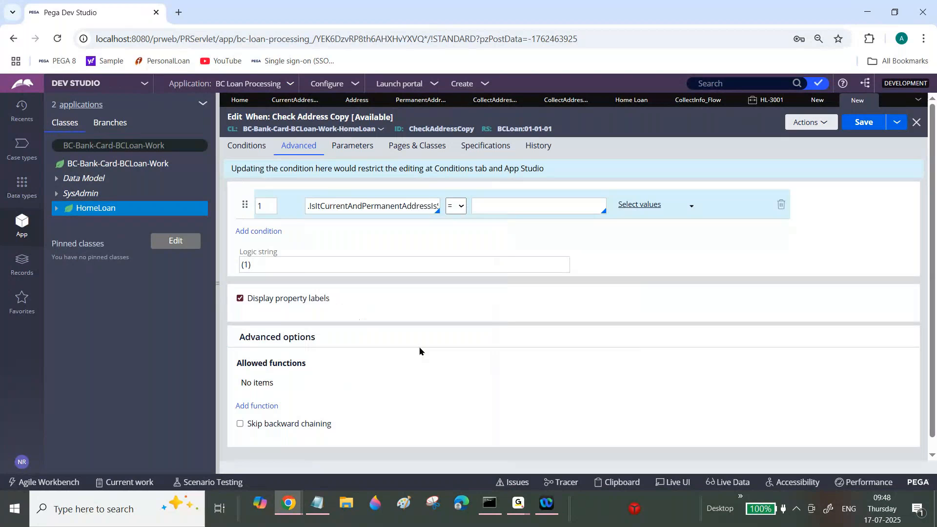
left_click(526, 204)
type("Yes")
Glance at the HL-3001 case, return to the Check Address Copy When rule, save it, and close it.
left_click(767, 103)
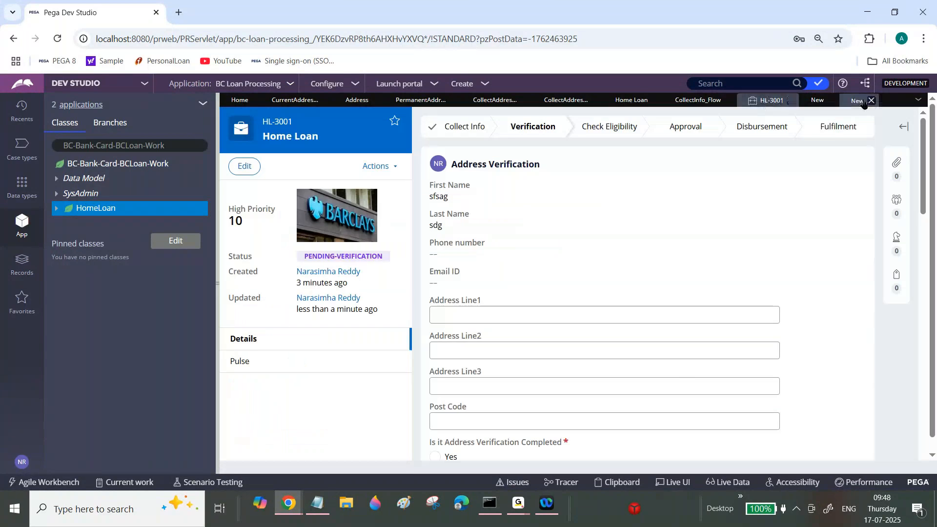
left_click(856, 100)
double_click(493, 205)
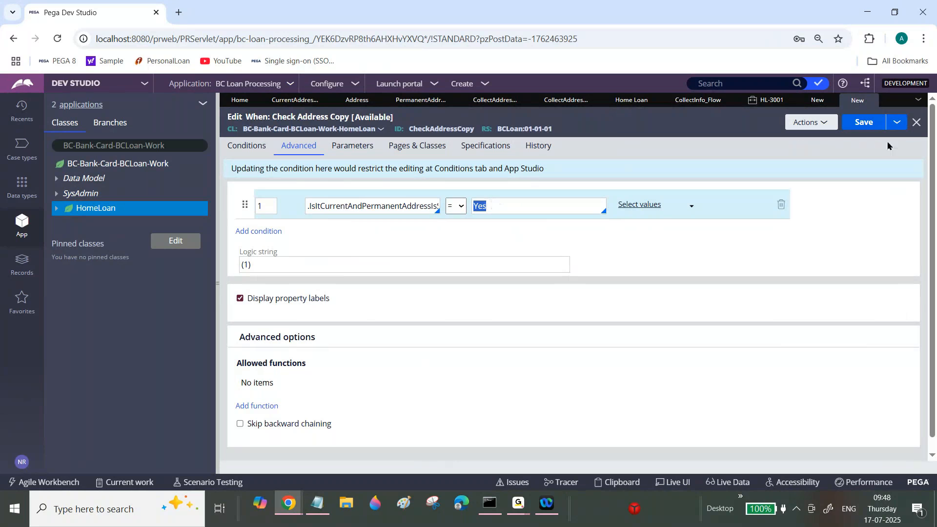
left_click(870, 123)
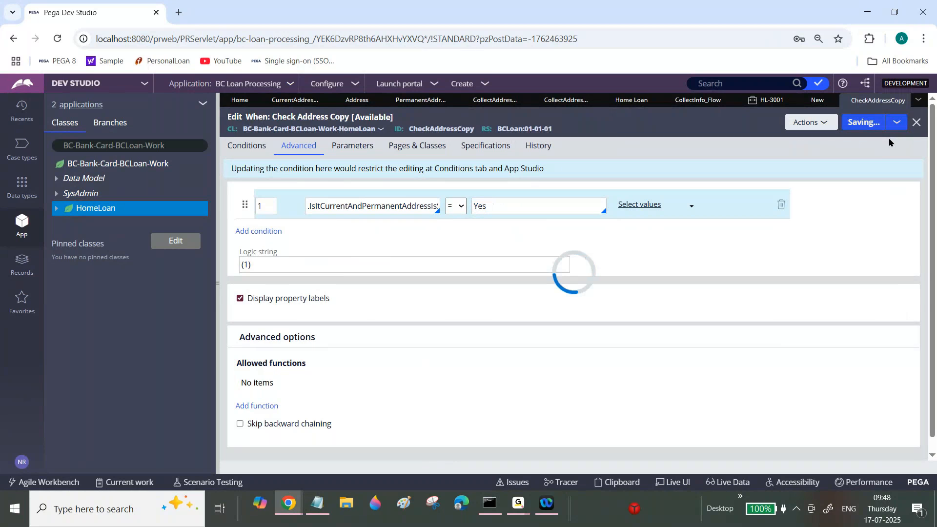
left_click(916, 123)
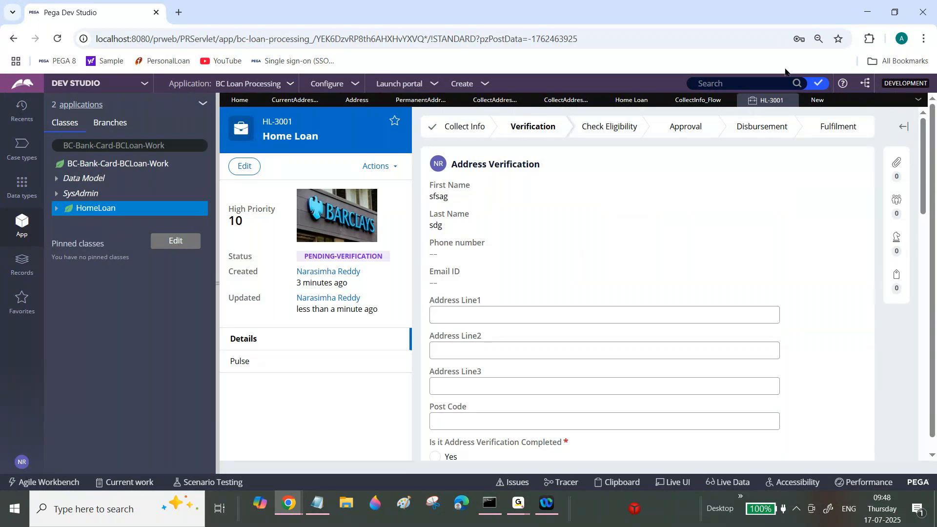
Change the first row of the Copy Address Details data transform to a When action using the CheckAddressCopy condition.
left_click(815, 99)
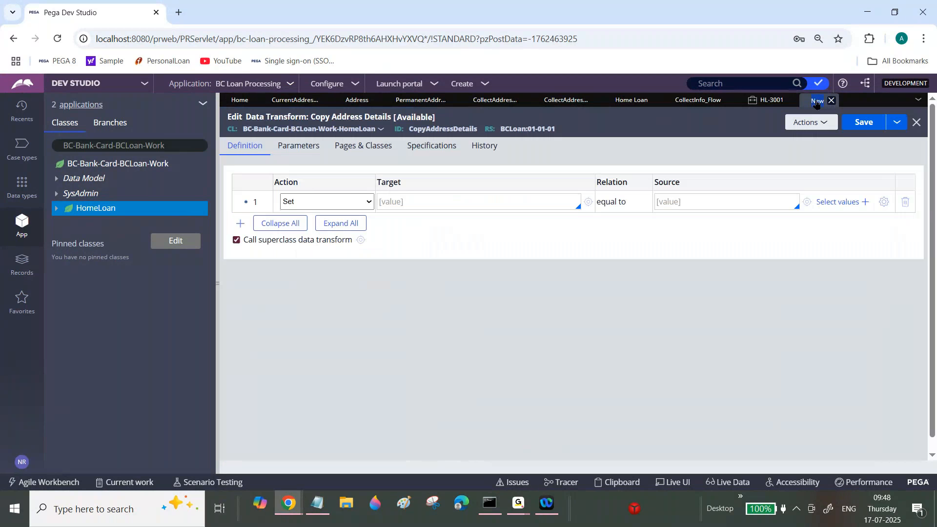
left_click(345, 199)
left_click(314, 326)
left_click(436, 203)
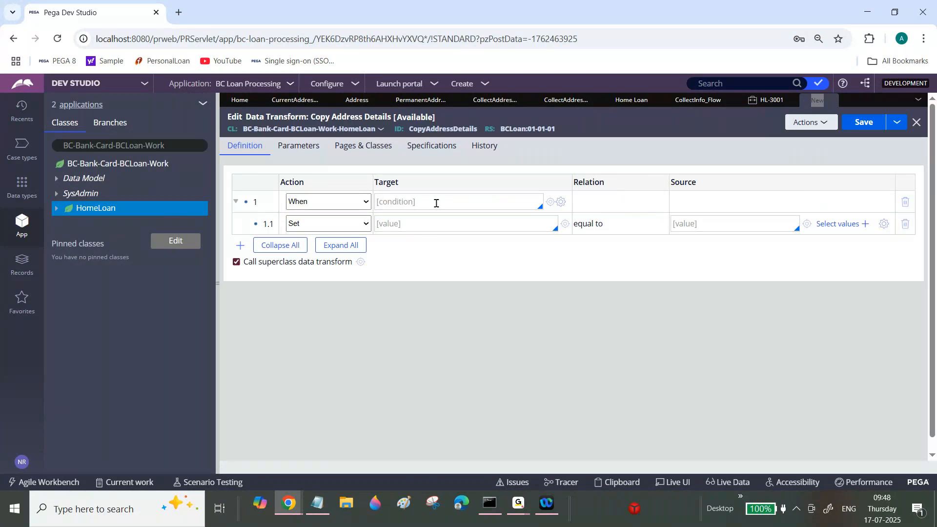
left_click(426, 221)
double_click(423, 200)
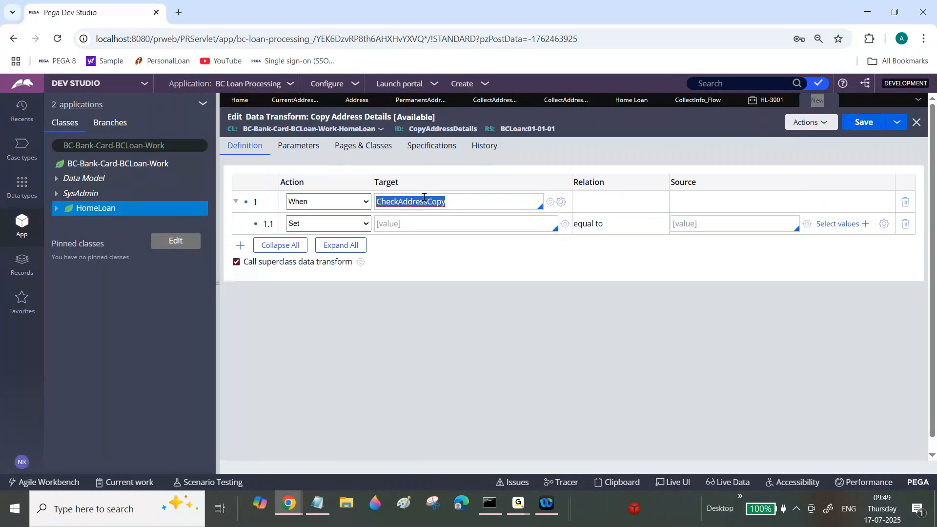
Change row 1.1 under the When condition to an Update Page action with the relation "with values from".
left_click(360, 223)
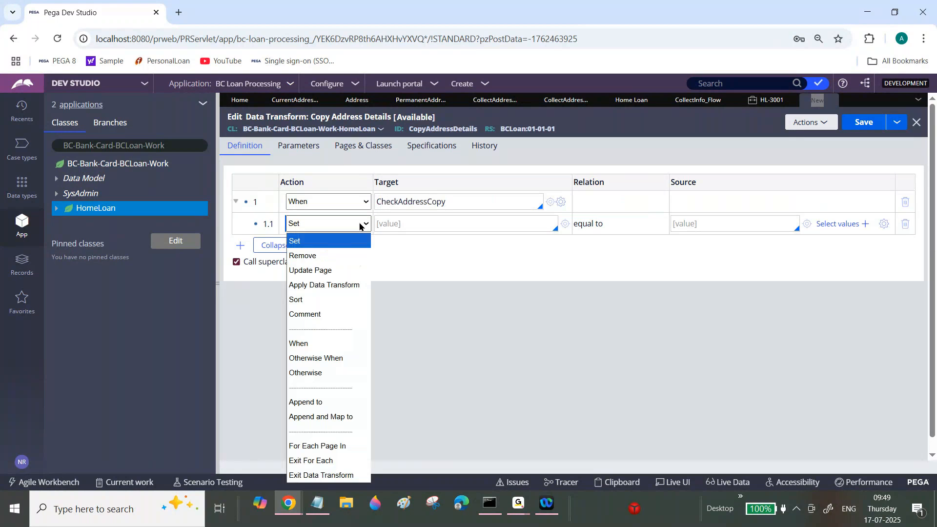
left_click(344, 275)
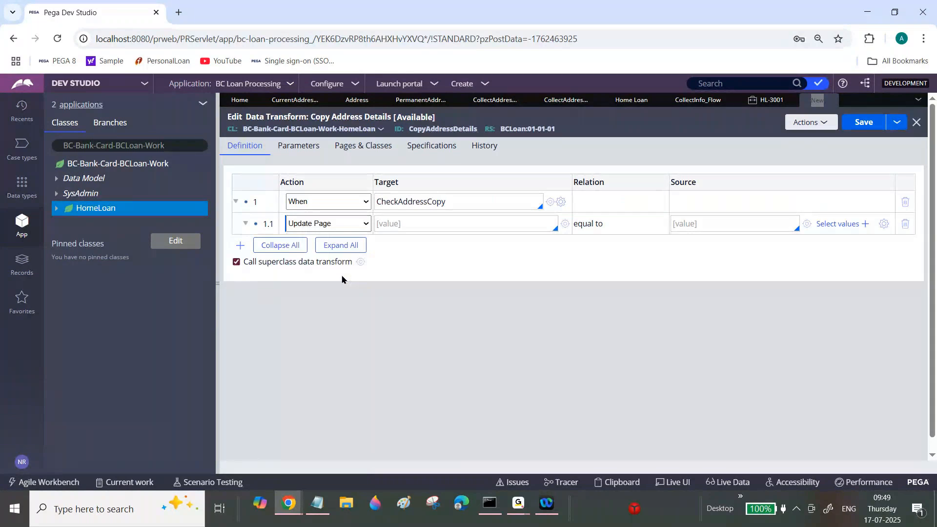
left_click(616, 222)
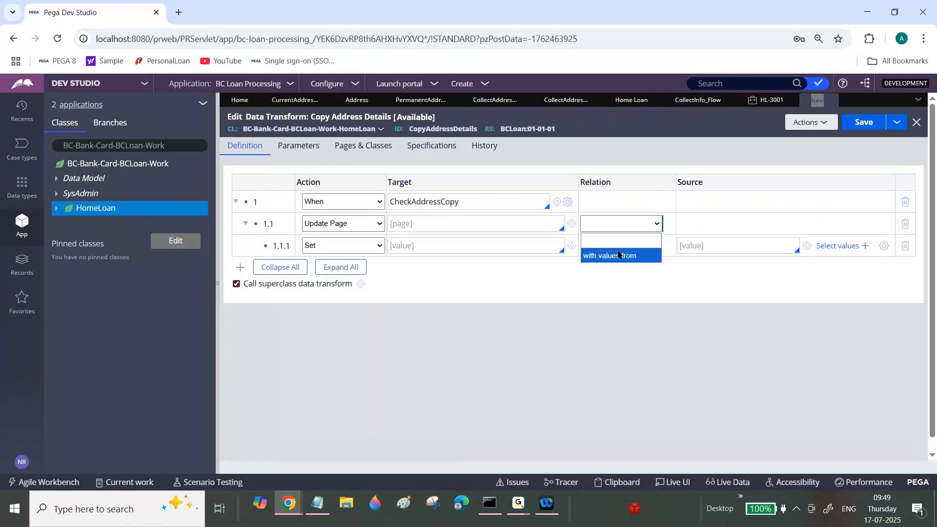
left_click(613, 256)
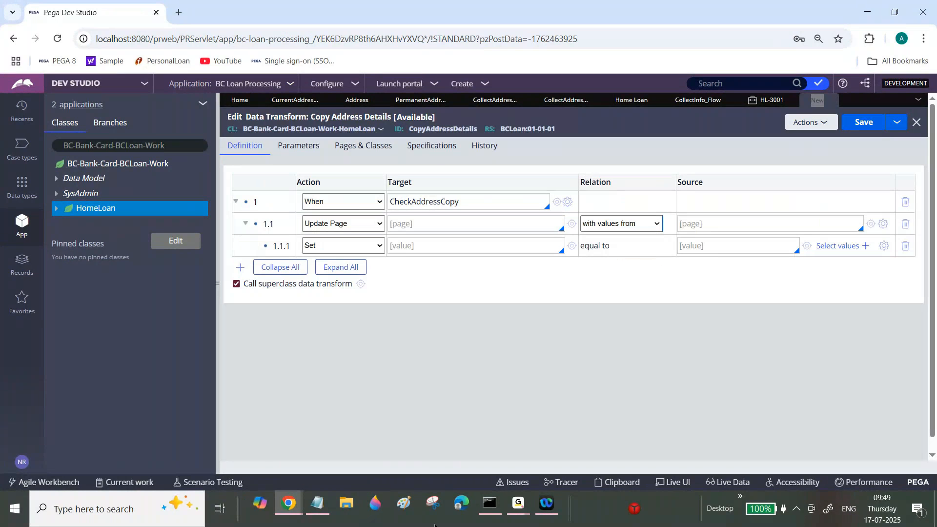
Compare the CurrentAddress and PermanentAddress pages under pyWorkPage in the Clipboard Viewer, checking their full page paths.
mouse_move(289, 503)
left_click(355, 445)
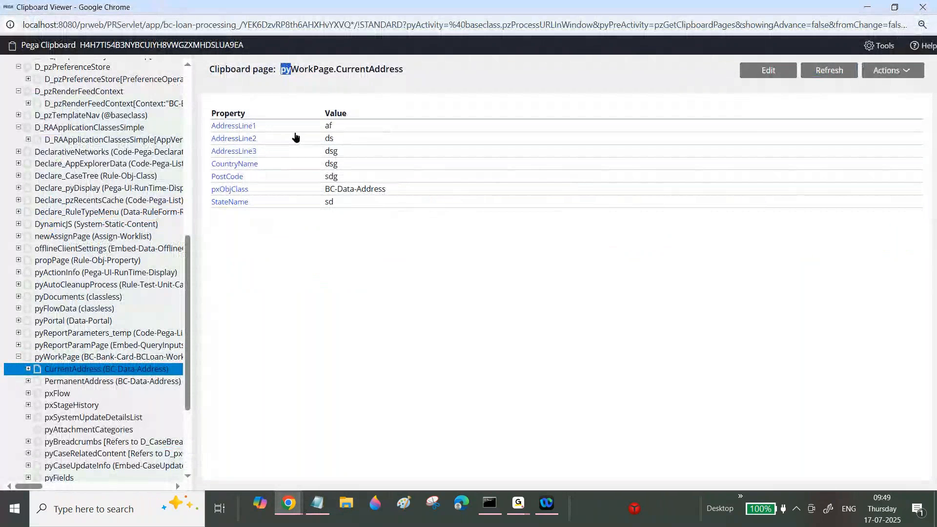
left_click(103, 380)
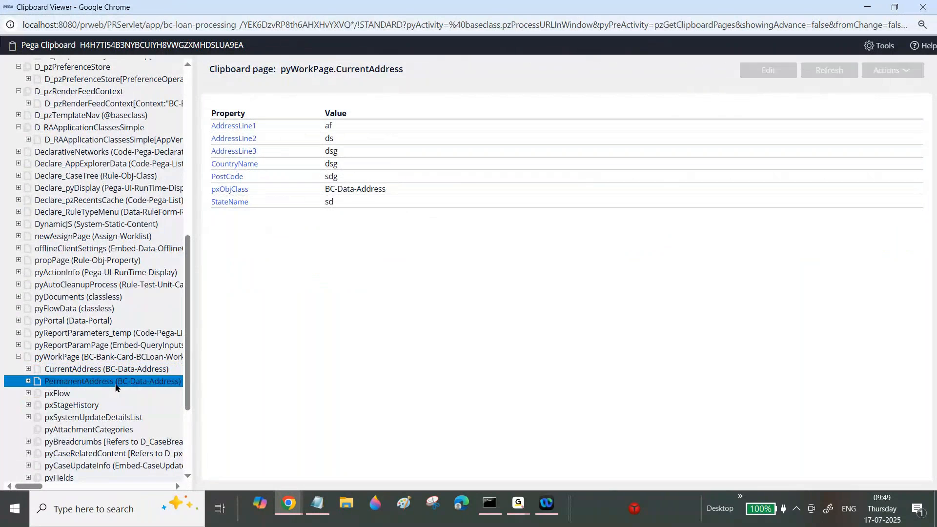
left_click(88, 369)
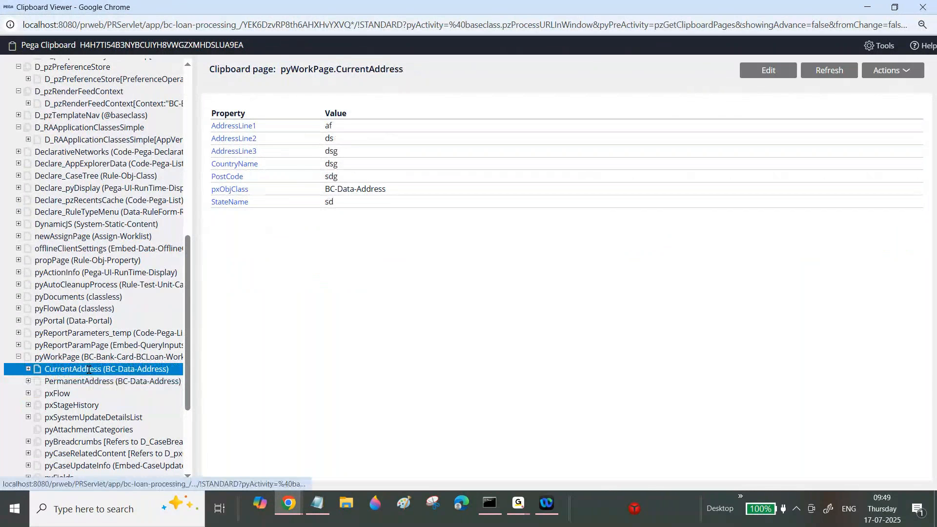
left_click(88, 381)
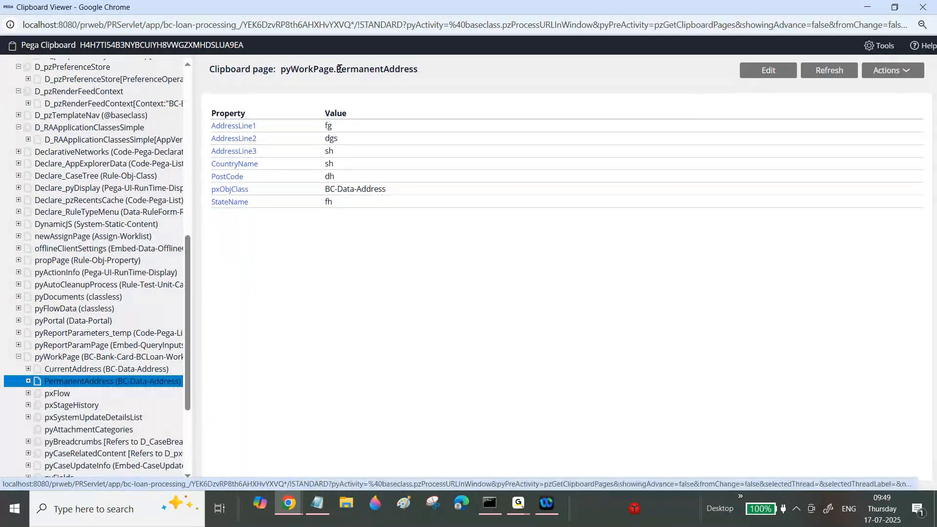
left_click(91, 371)
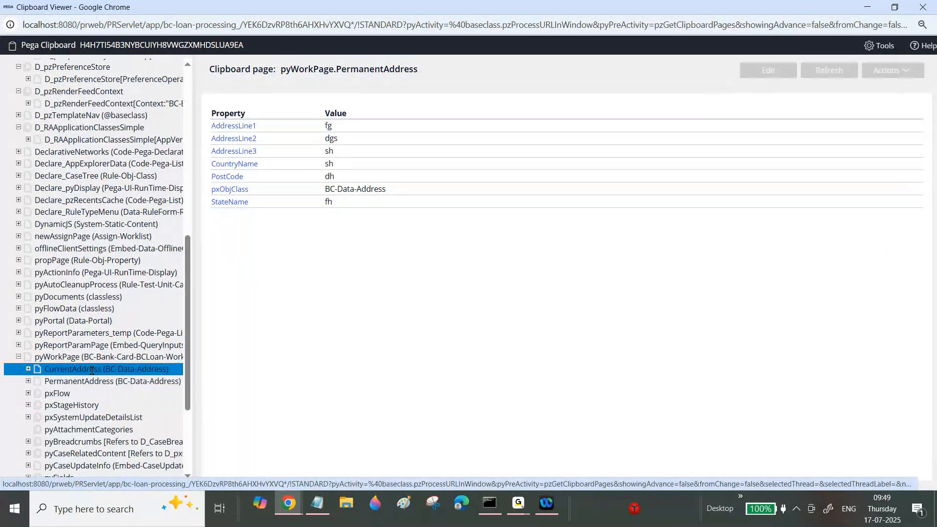
left_click_drag(281, 68, 405, 71)
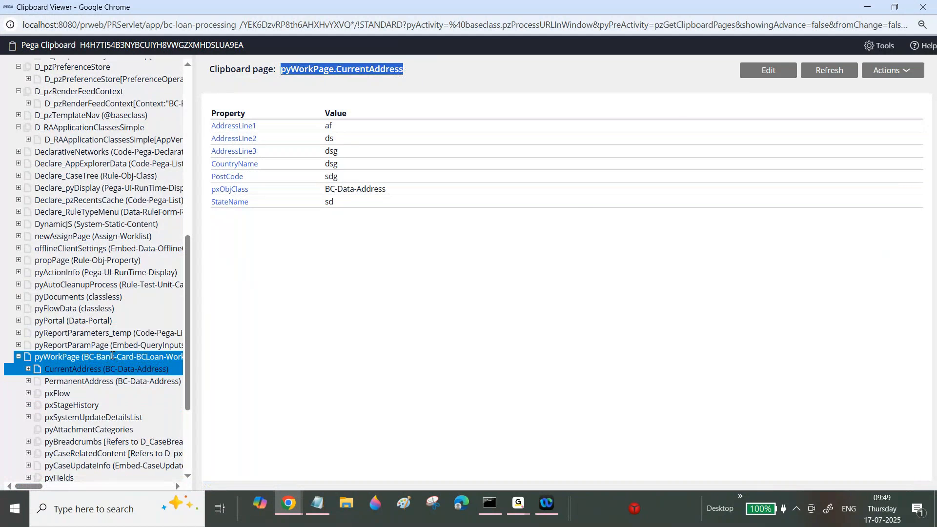
left_click(97, 382)
left_click_drag(292, 69, 327, 69)
left_click(873, 11)
Set the source page of the Update Page row to pyWorkPage.CurrentAddress.
left_click(726, 227)
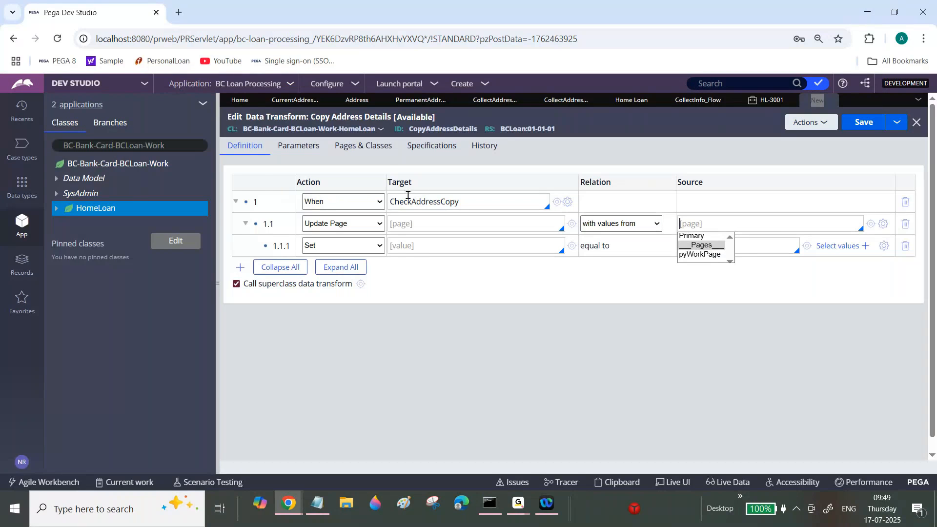
left_click(705, 255)
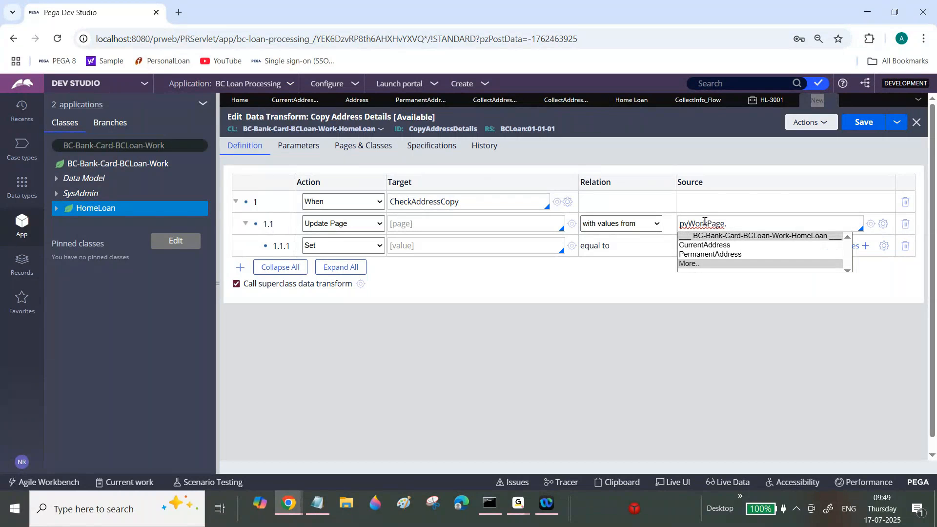
left_click(703, 221)
double_click(703, 222)
left_click(743, 223)
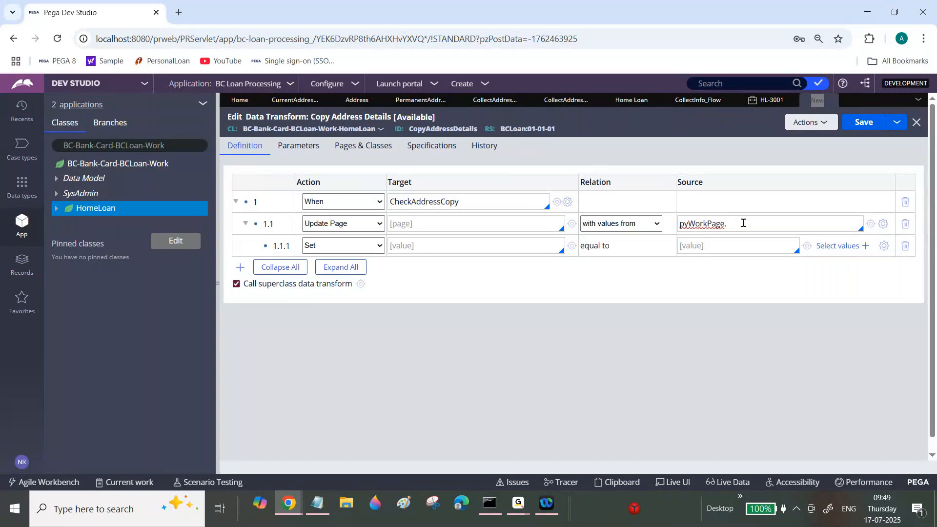
key("alt+Tab")
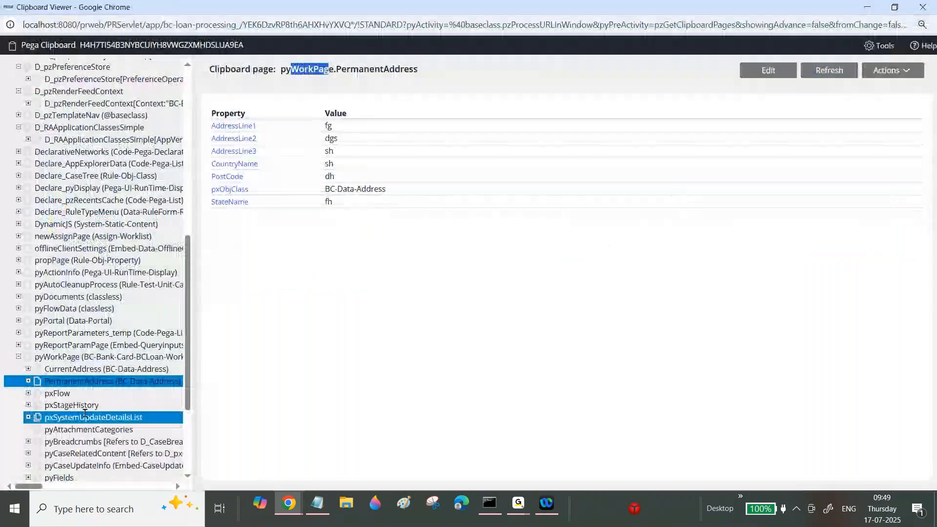
key("alt+Tab")
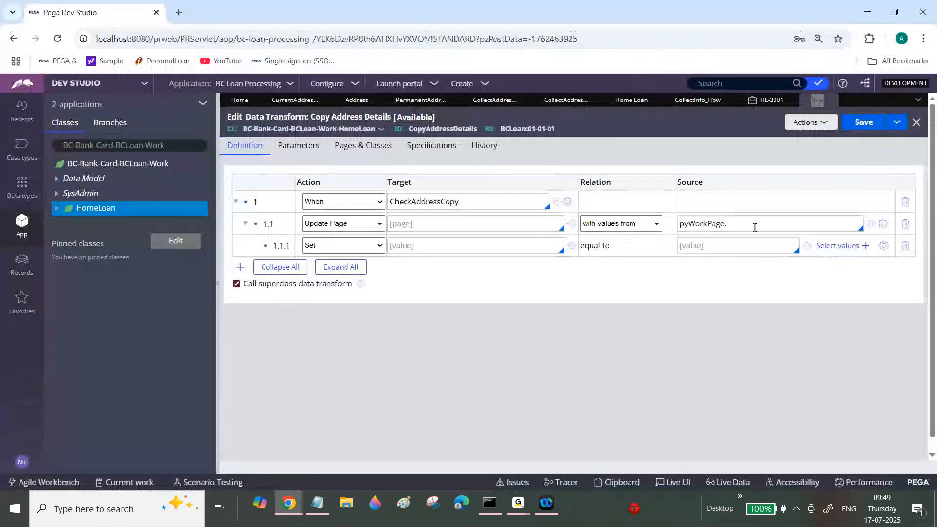
left_click(754, 228)
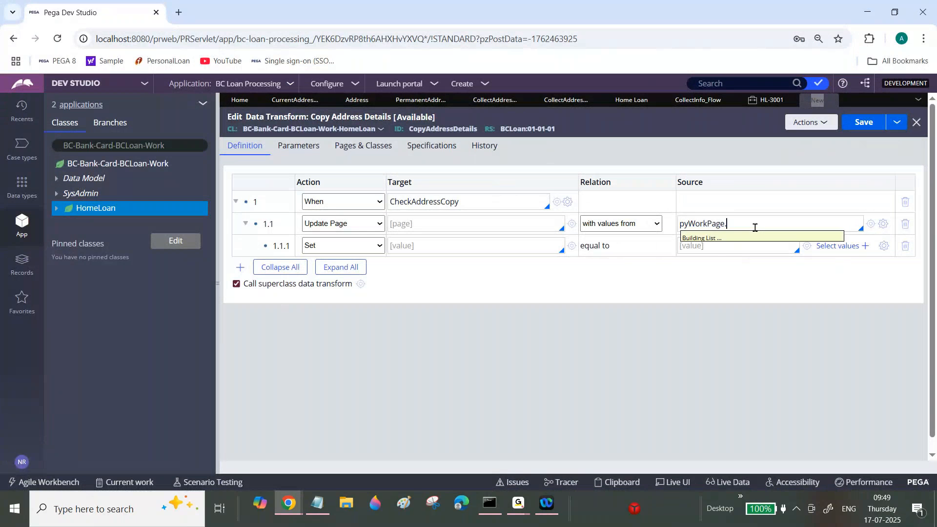
left_click(709, 245)
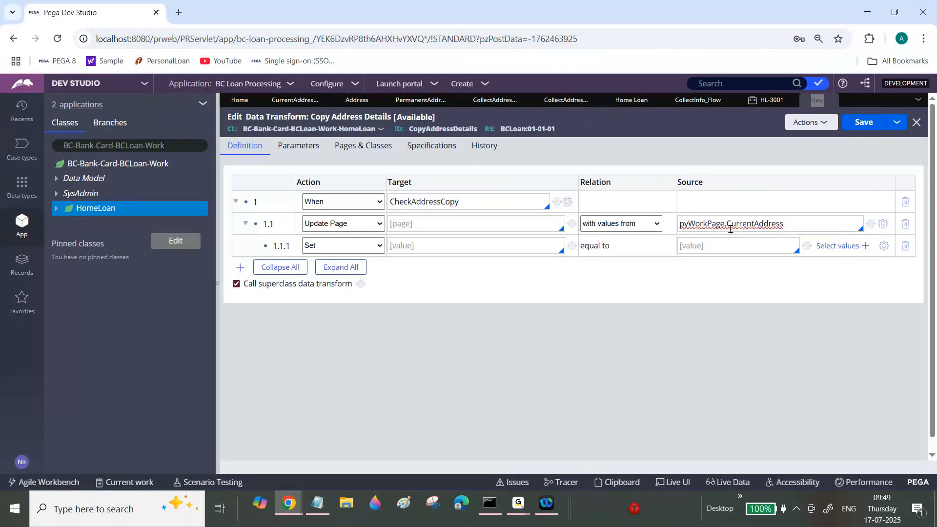
Set the target page of the Update Page row to pyWorkPage.PermanentAddress.
left_click(703, 224)
double_click(709, 224)
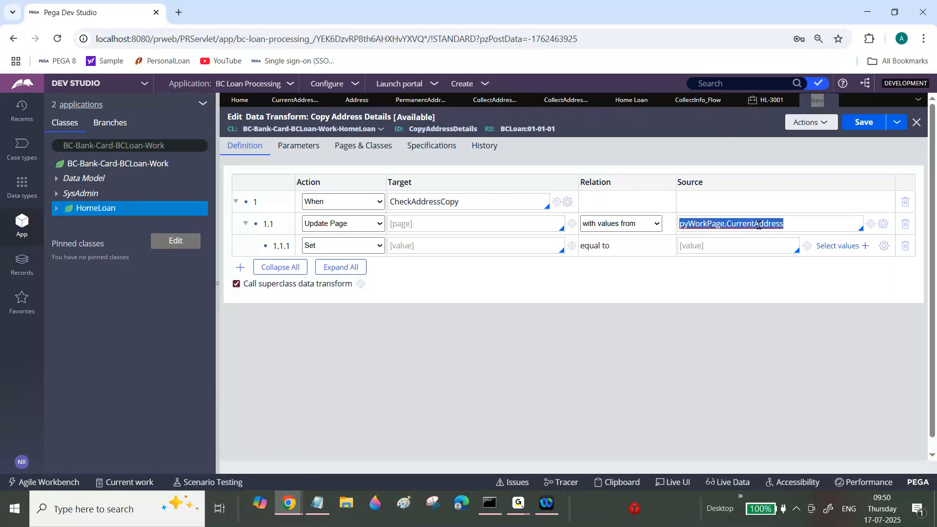
left_click(409, 226)
type("pyWorkPage.")
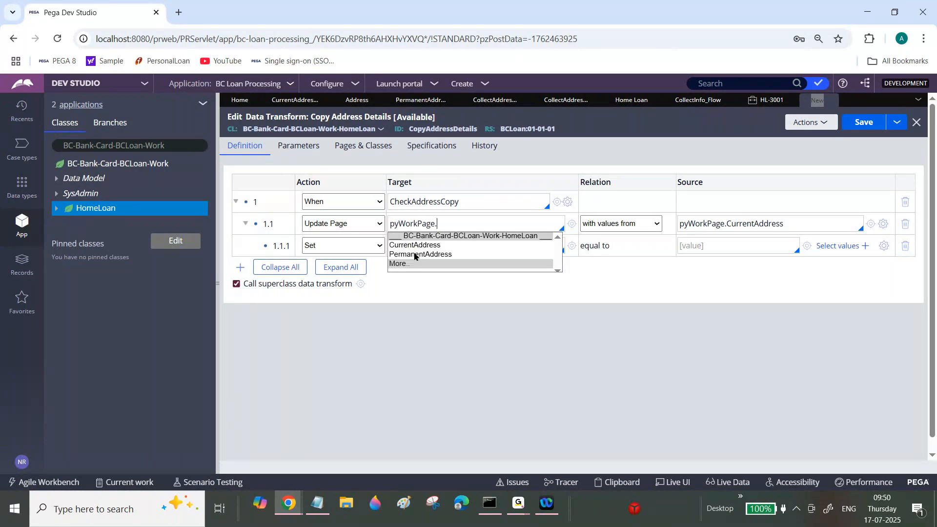
left_click(414, 254)
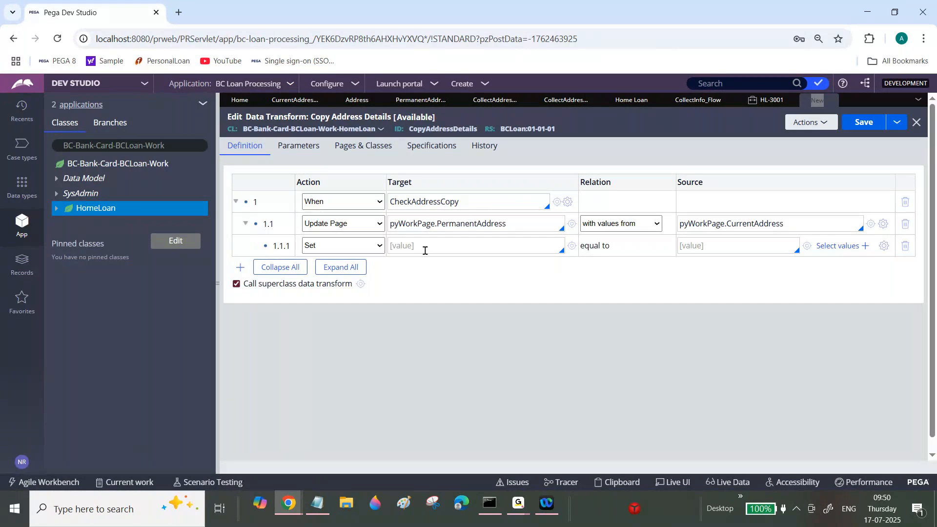
Check the CurrentAddress page path and its properties in the Clipboard Viewer, and return to the data transform.
double_click(752, 224)
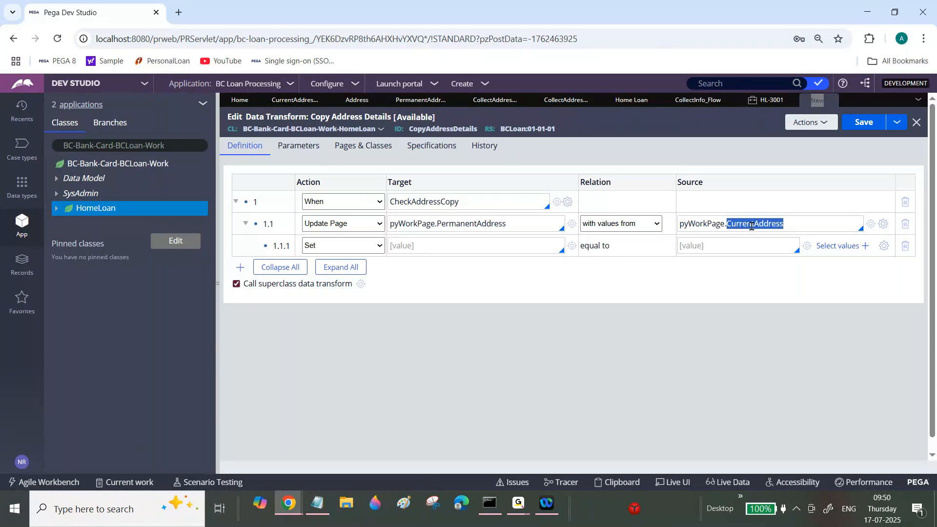
left_click(291, 505)
left_click(340, 460)
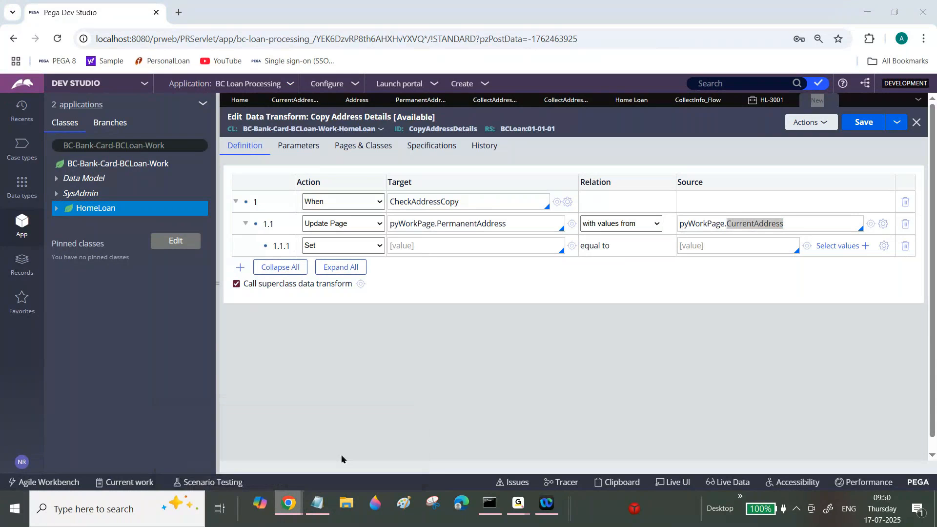
left_click_drag(336, 69, 418, 73)
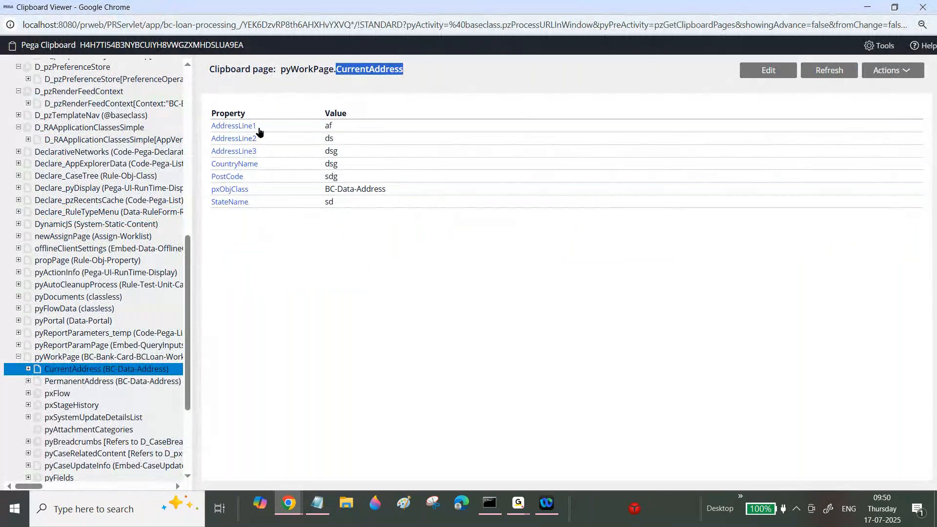
left_click(867, 7)
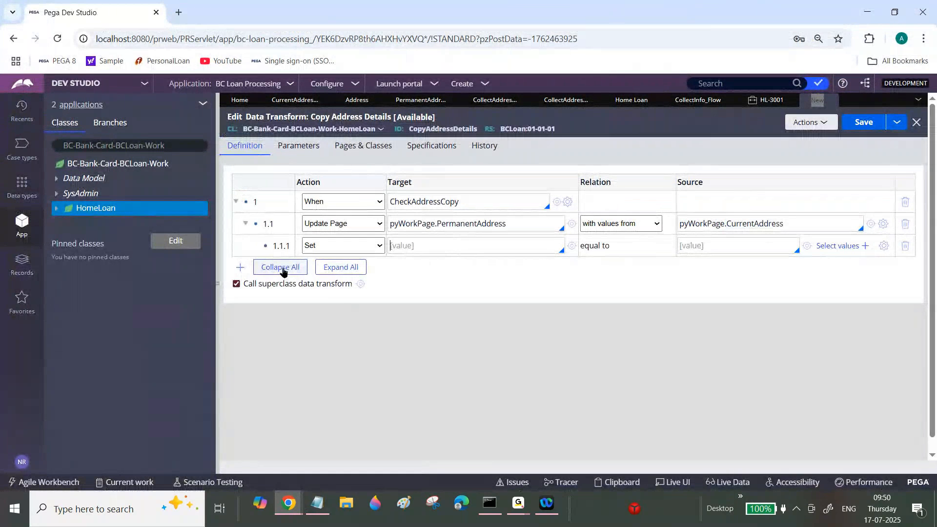
Add five more Set rows, 1.1.2 to 1.1.6, under the Update Page action.
left_click(240, 267)
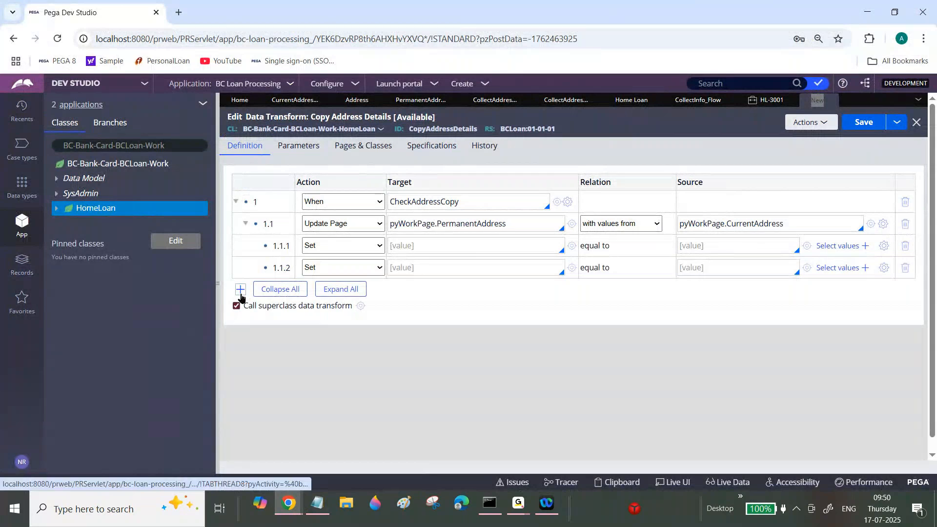
left_click(240, 289)
left_click(240, 311)
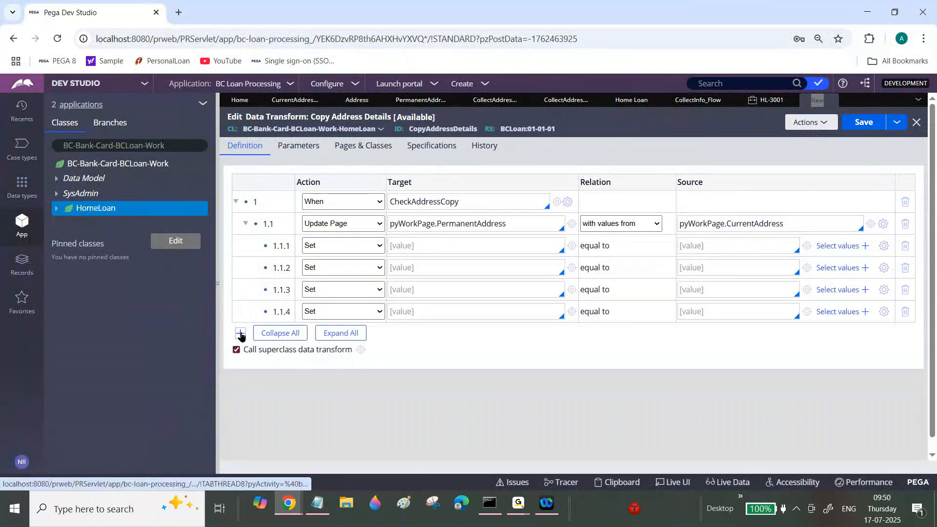
left_click(240, 333)
left_click(240, 356)
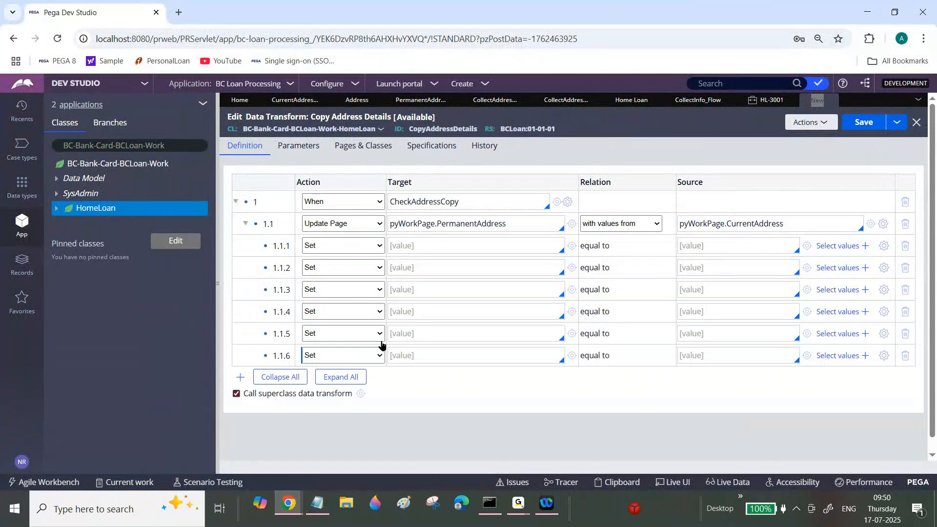
Fill in row 1.1.1 so the target .AddressLine1 is set from the source .AddressLine1.
left_click(718, 228)
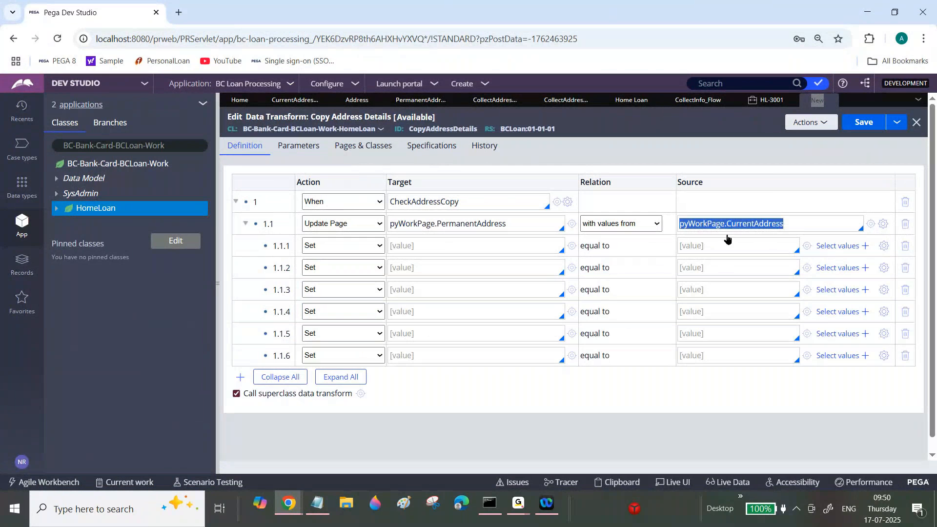
left_click(718, 245)
type(".")
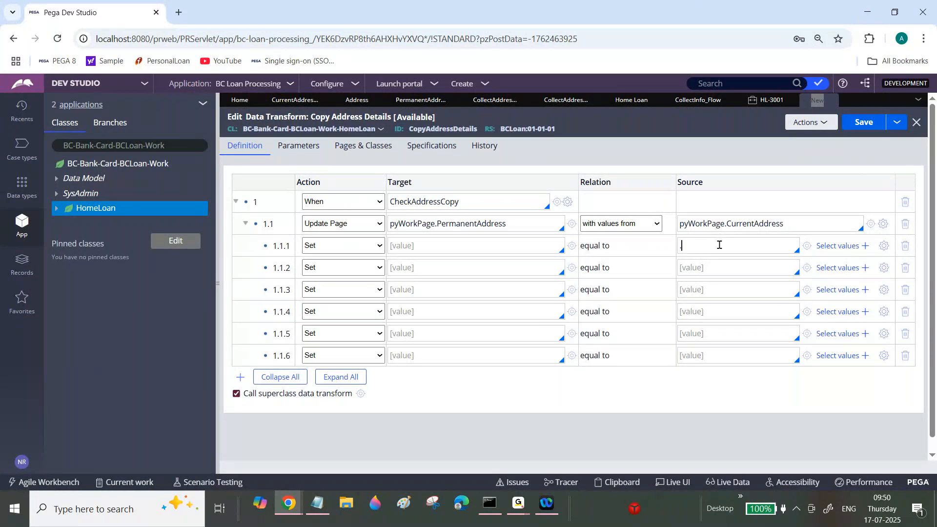
left_click(711, 267)
left_click(456, 242)
type(".")
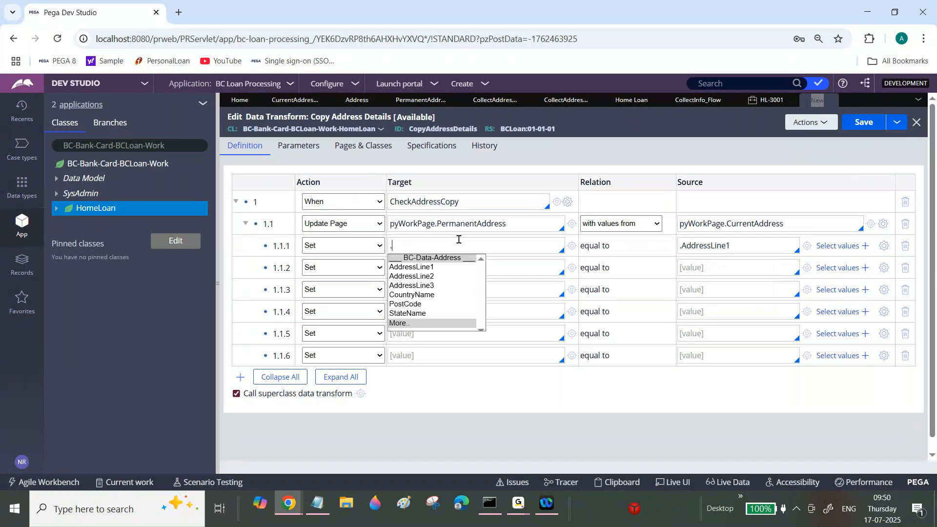
left_click(425, 268)
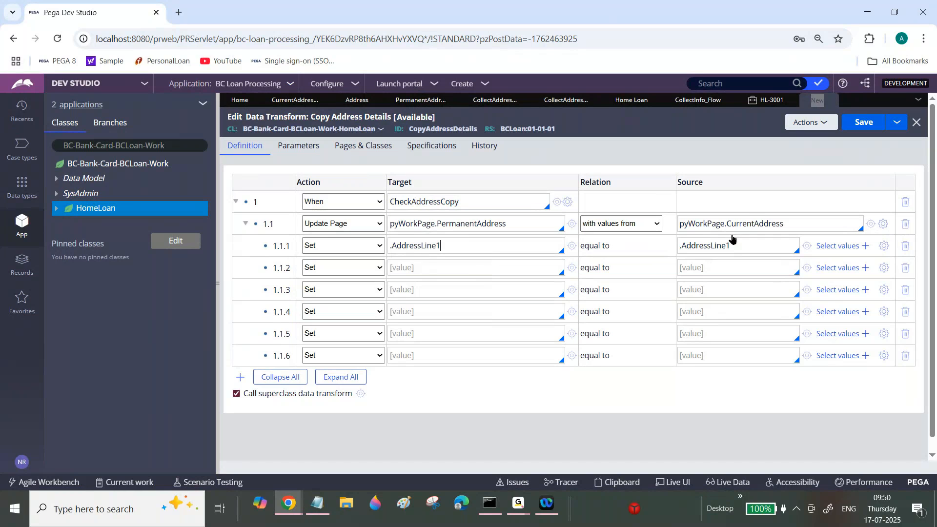
double_click(751, 222)
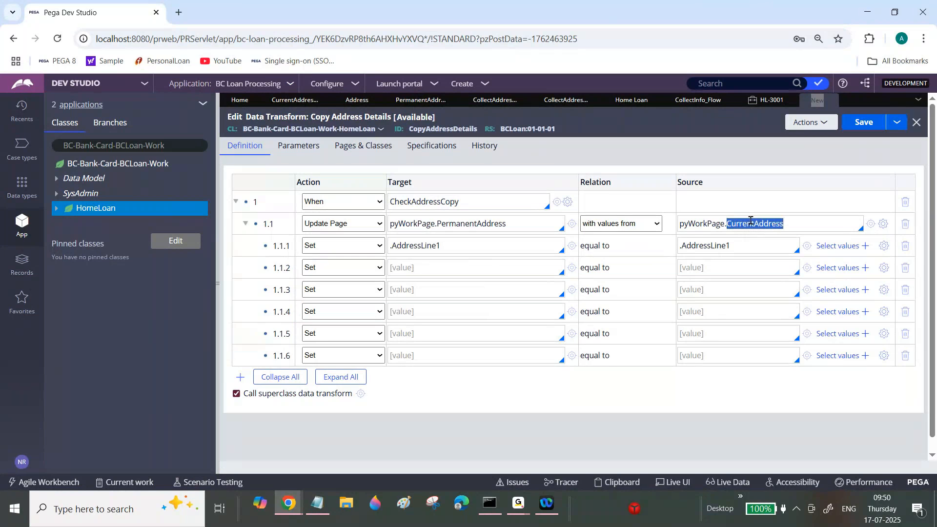
double_click(491, 223)
left_click(429, 245)
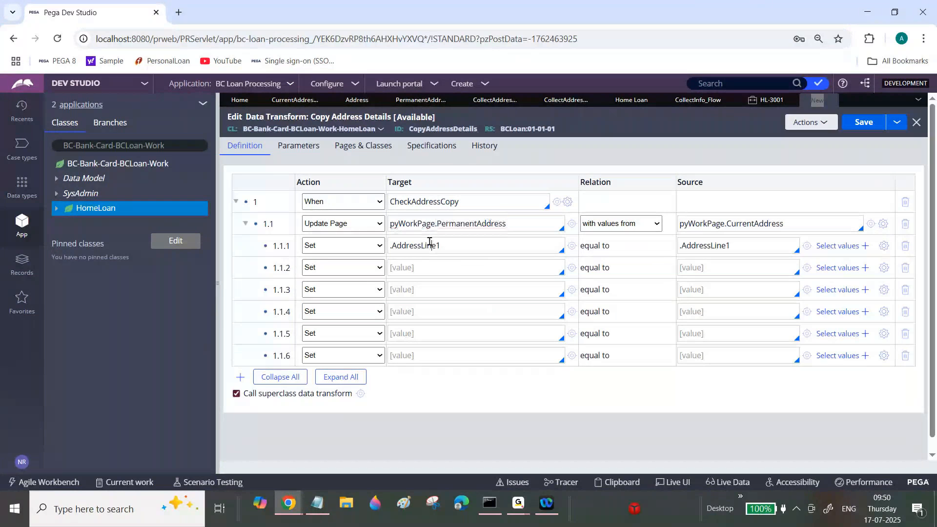
double_click(429, 245)
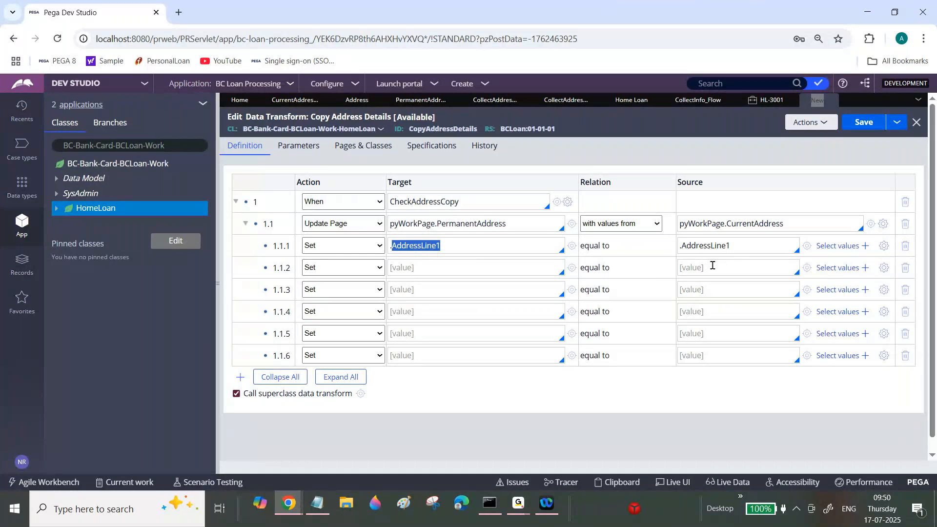
Fill in row 1.1.2 so the target .AddressLine2 is set from the source .AddressLine2.
left_click(712, 266)
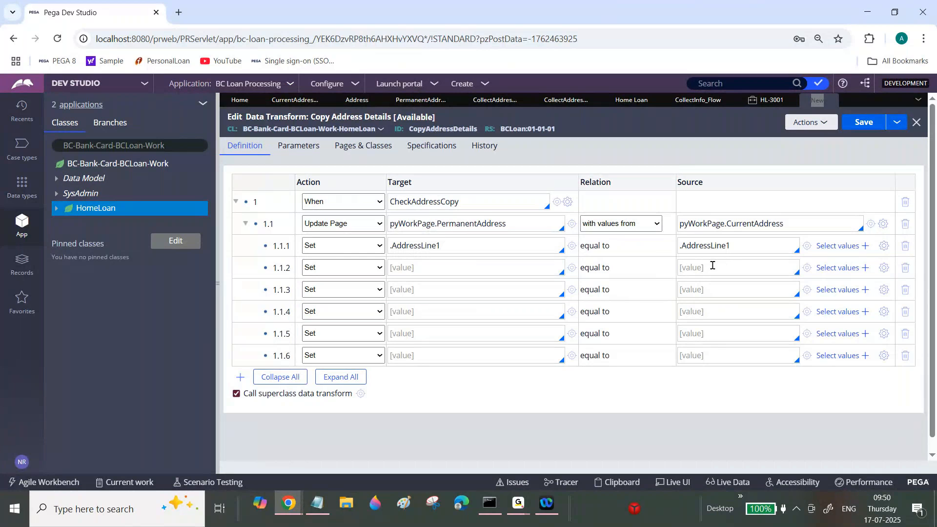
type(".")
left_click(705, 299)
left_click(485, 268)
type(".AddressLine2")
Fill in row 1.1.3 so the target .AddressLine3 is set from the source .AddressLine3.
left_click(705, 284)
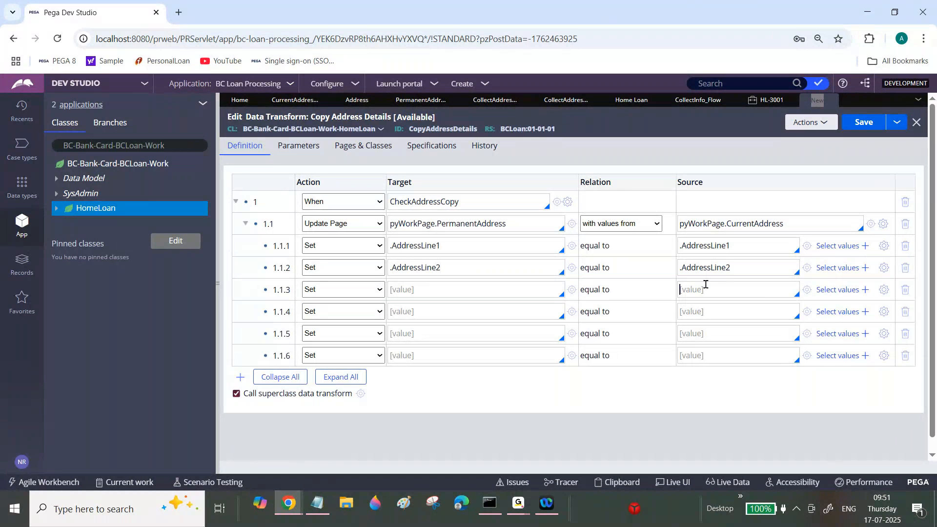
type(".")
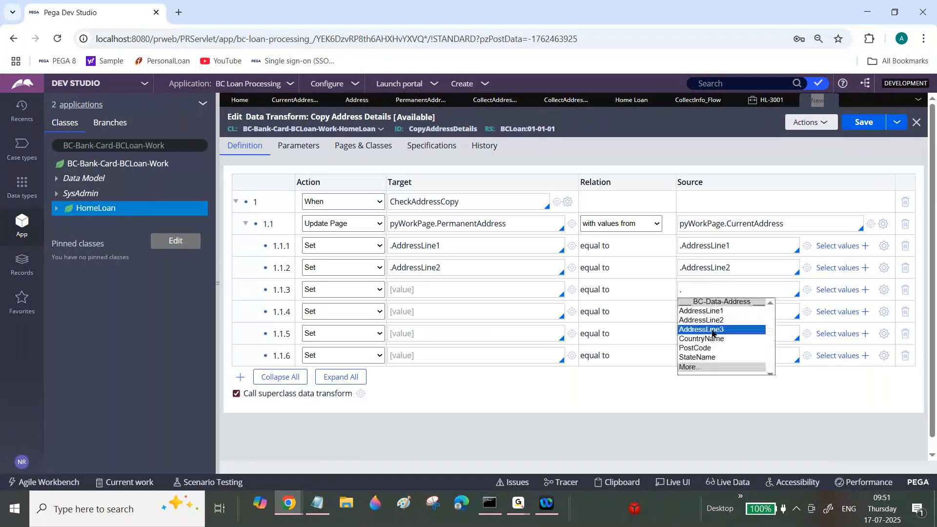
left_click(712, 330)
left_click(419, 289)
type(".")
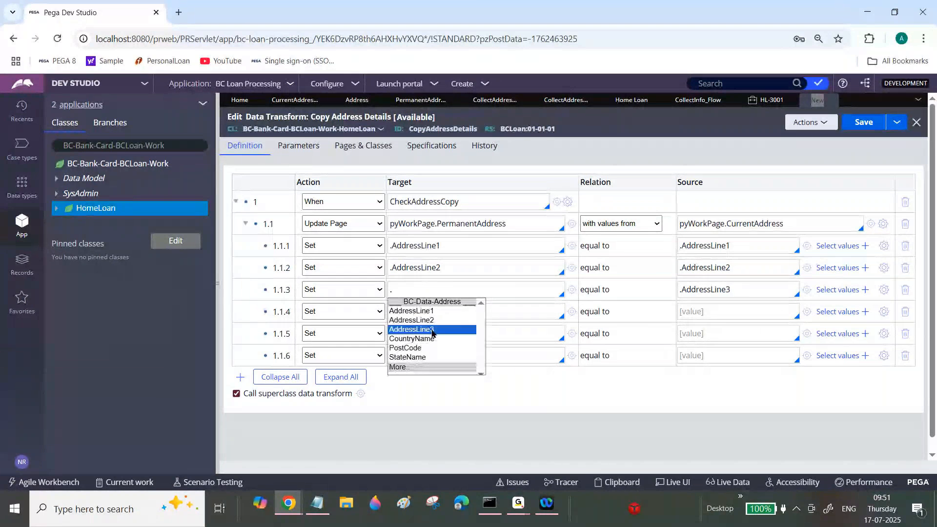
left_click(432, 330)
Fill in row 1.1.4 so the target .StateName is set from the source .StateName.
left_click(708, 311)
type(".")
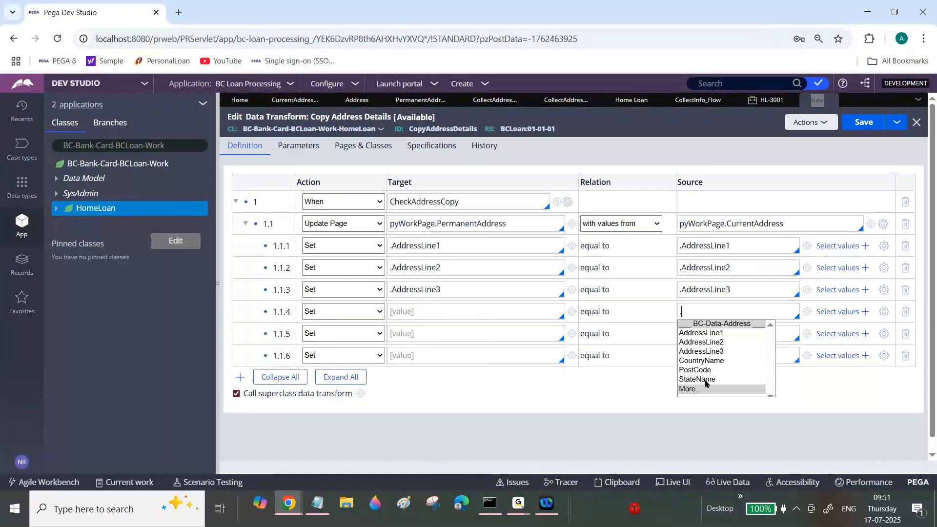
left_click(697, 379)
left_click(428, 312)
type(".")
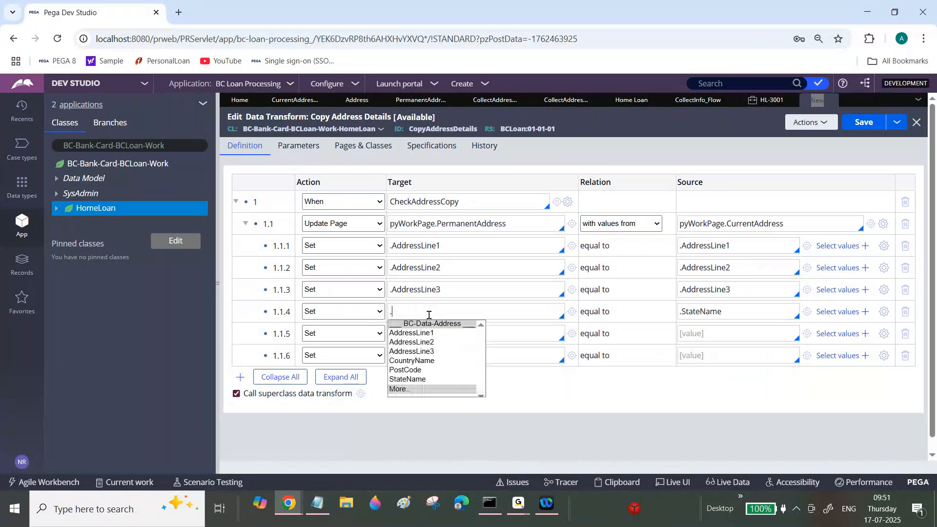
left_click(408, 379)
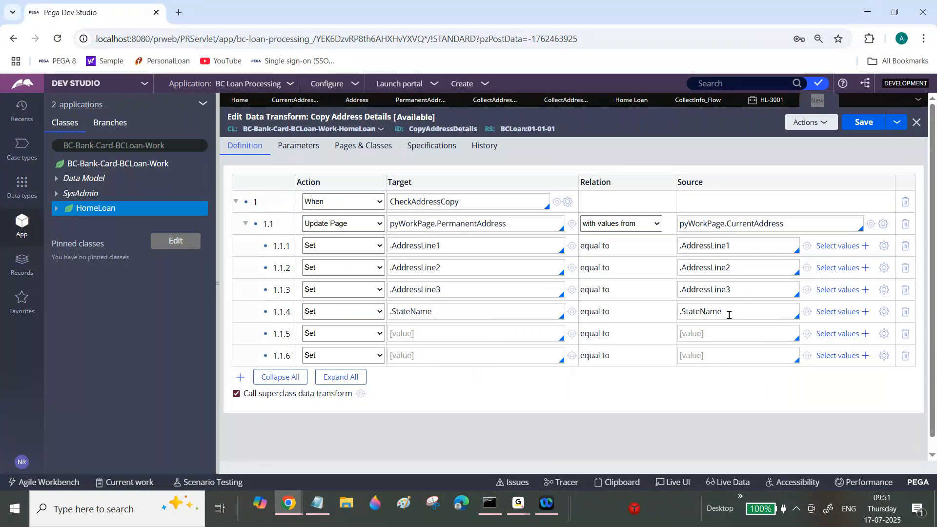
Fill in row 1.1.5 so the target .CountryName is set from the source .CountryName.
left_click(727, 334)
type(".")
left_click(708, 382)
left_click(486, 336)
type(".")
left_click(414, 383)
Fill in row 1.1.6 so the target .PostCode is set from the source .PostCode, and save the data transform.
left_click(709, 353)
type(".")
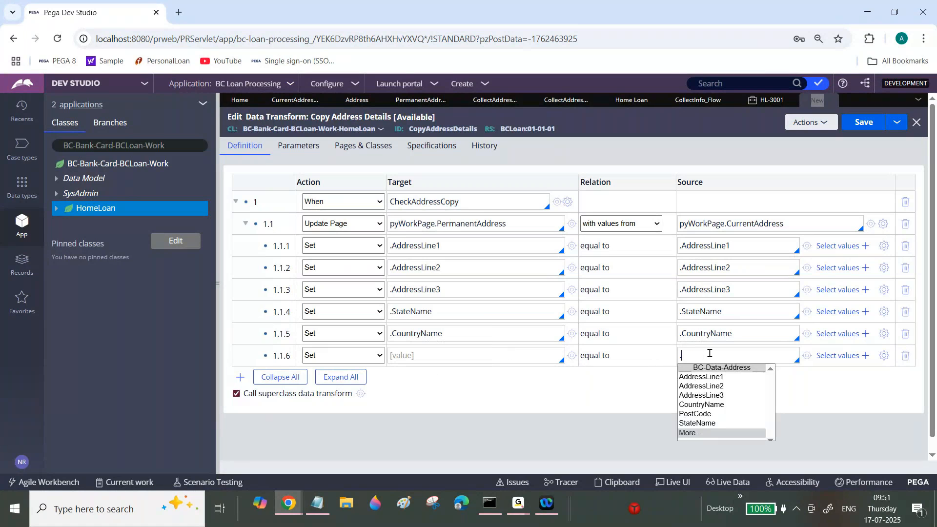
left_click(694, 414)
left_click(451, 352)
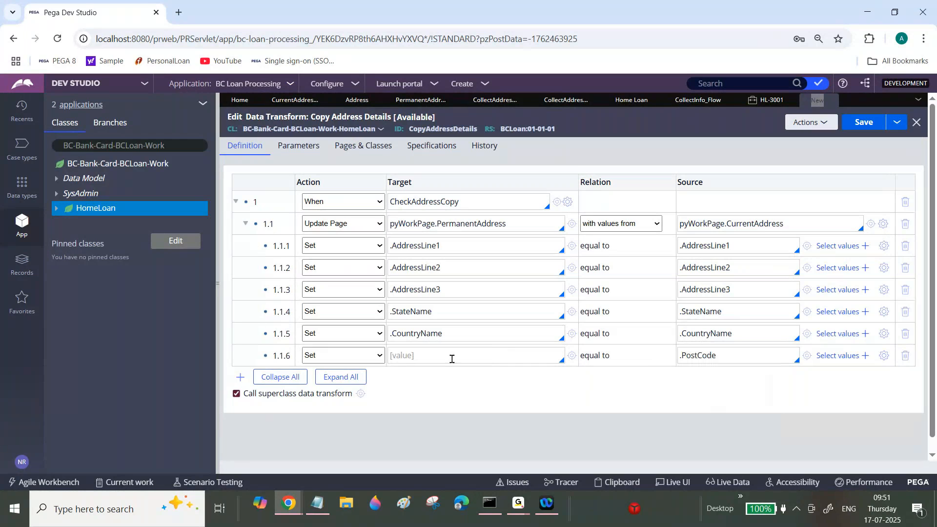
type(".")
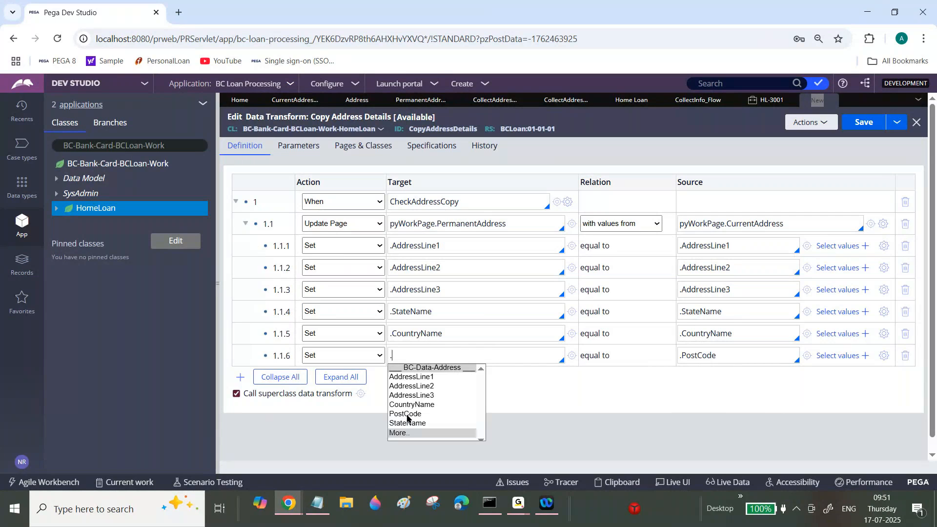
left_click(407, 416)
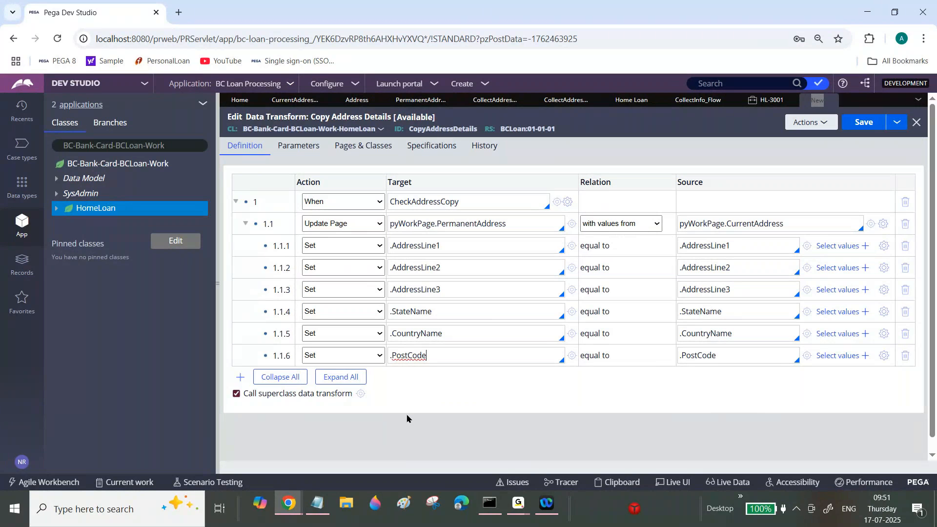
left_click(864, 123)
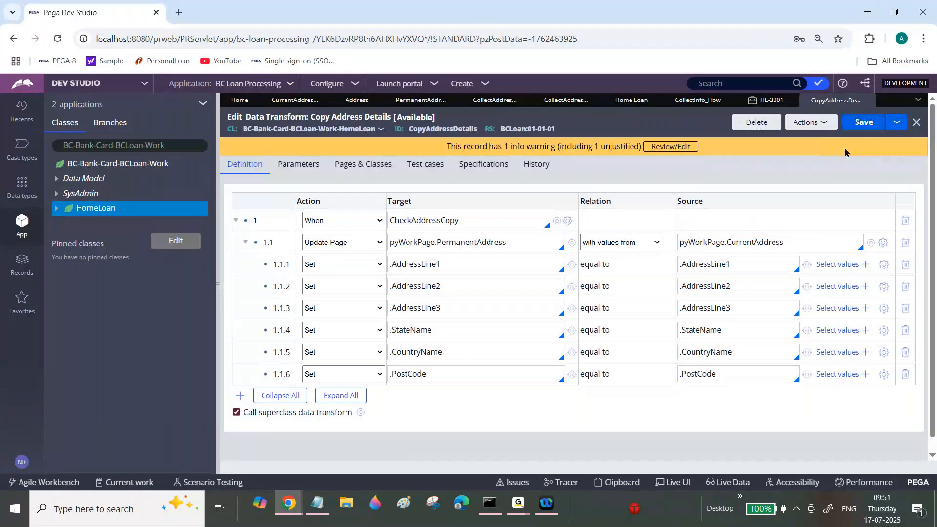
double_click(701, 242)
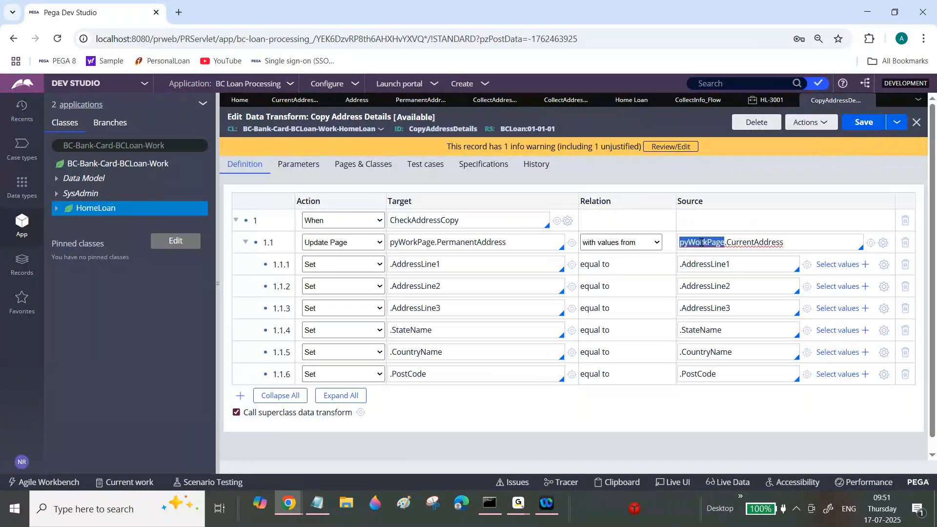
left_click(701, 243)
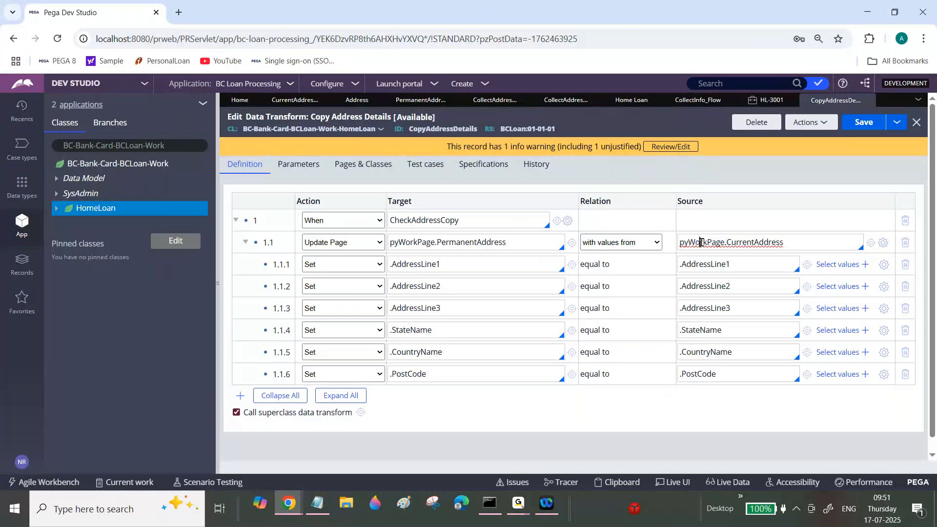
double_click(701, 242)
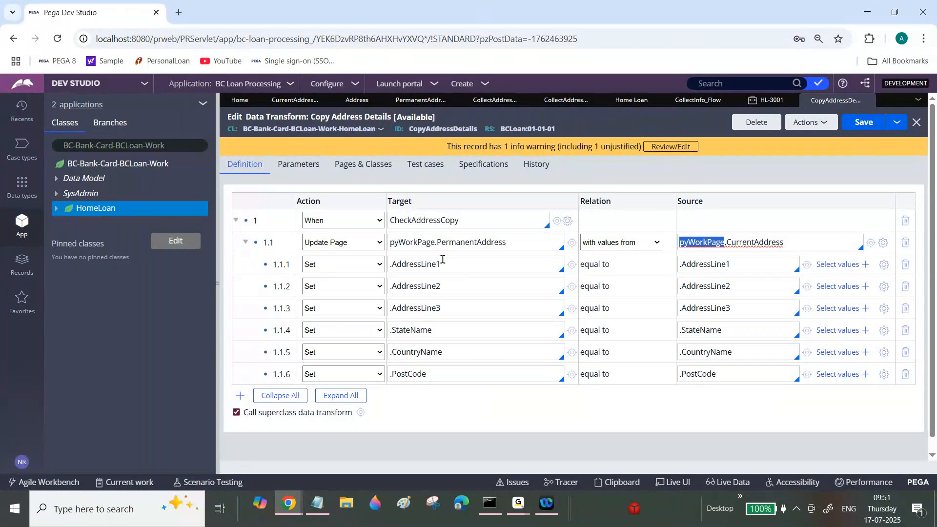
double_click(413, 241)
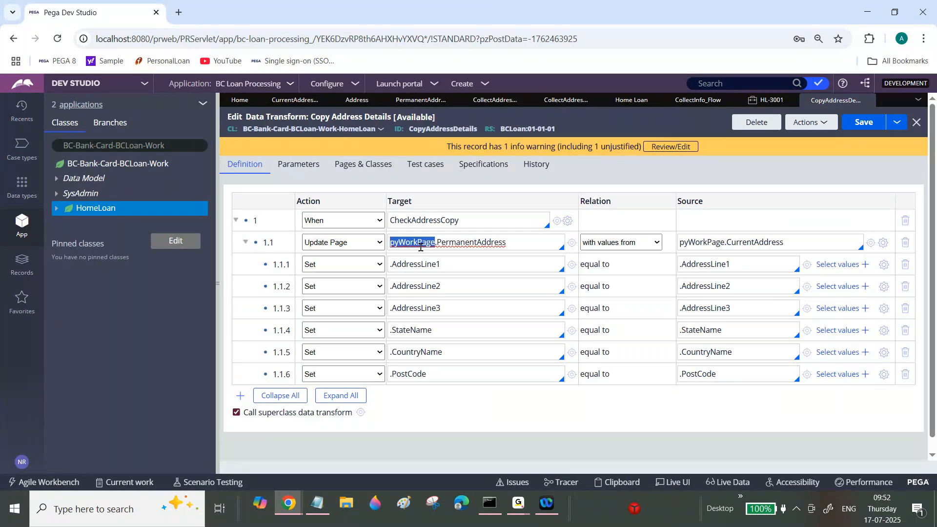
left_click(421, 247)
double_click(697, 242)
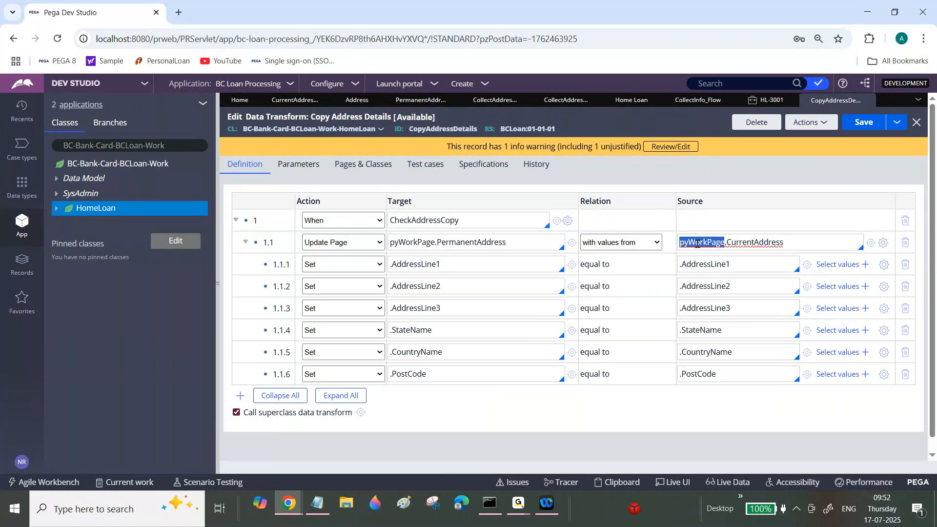
In the Collect Address Details section, open the same-address radio button's cell properties and create an action set.
left_click(565, 100)
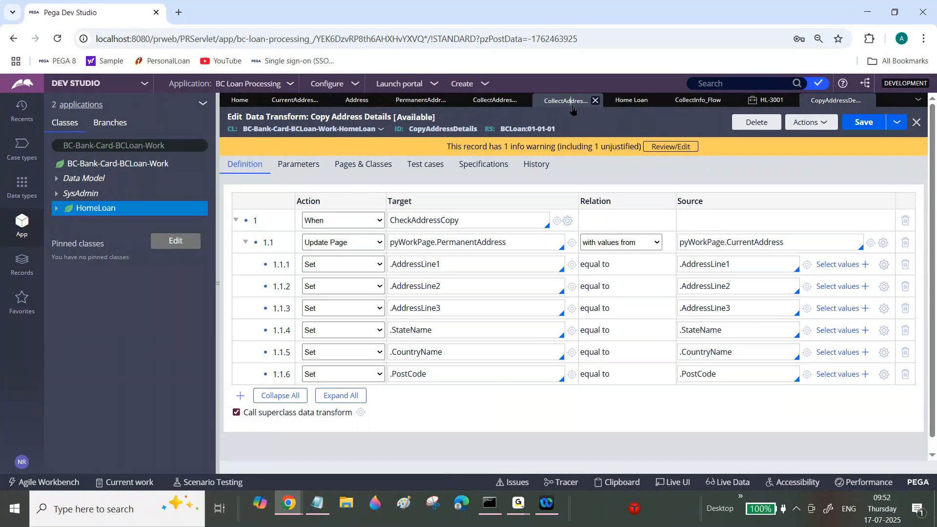
left_click(495, 100)
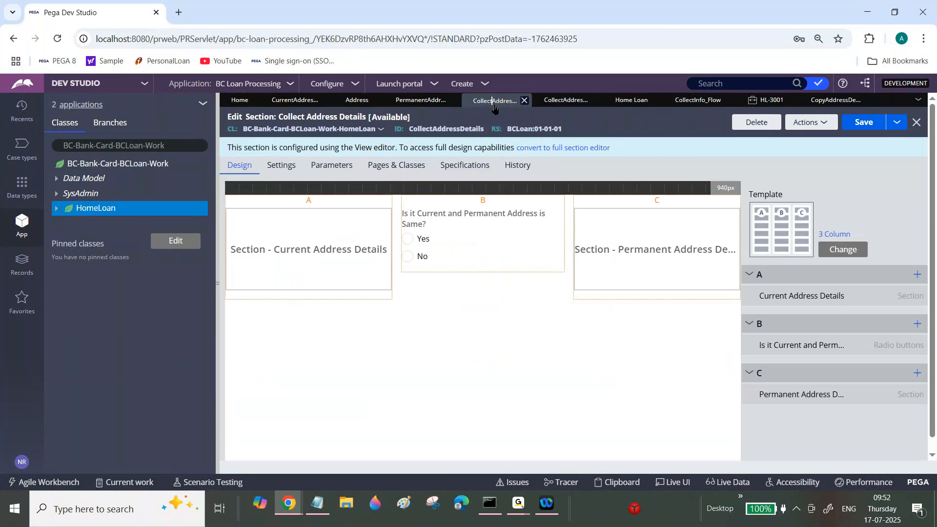
left_click(475, 240)
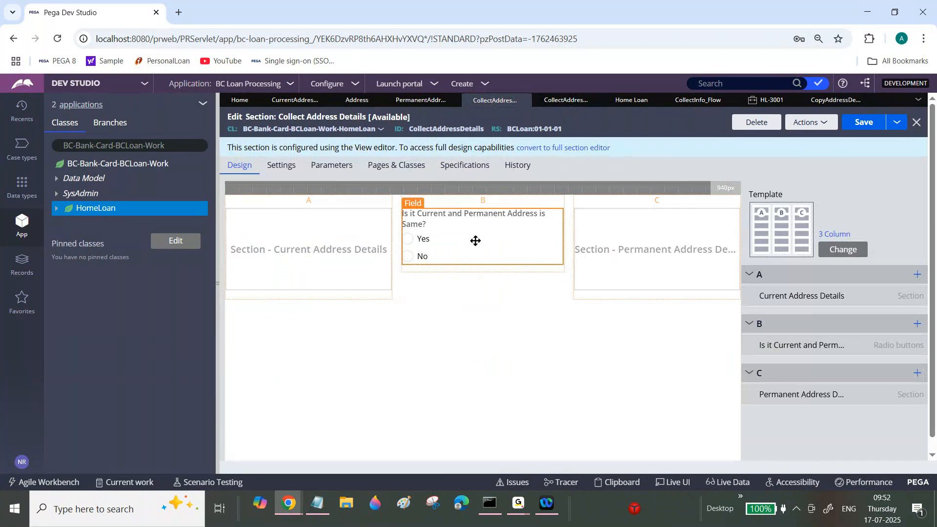
double_click(475, 242)
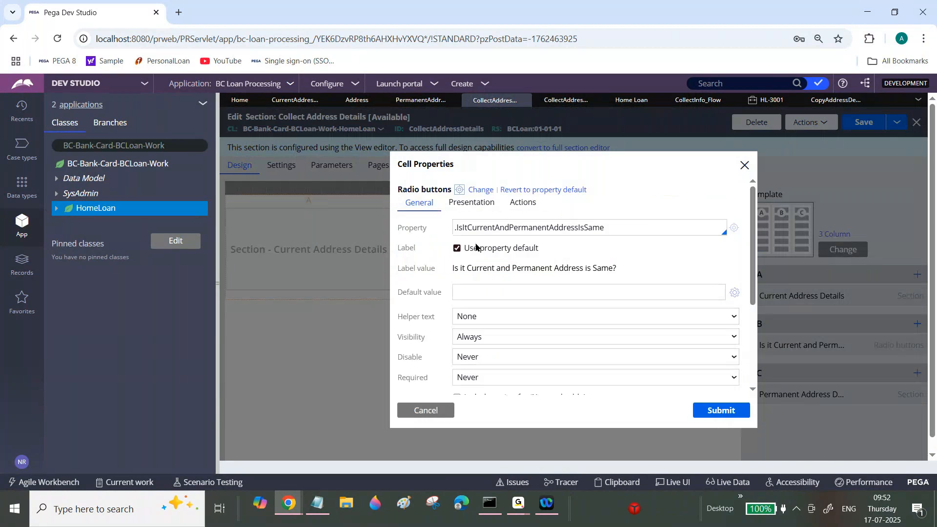
left_click(522, 202)
left_click(466, 228)
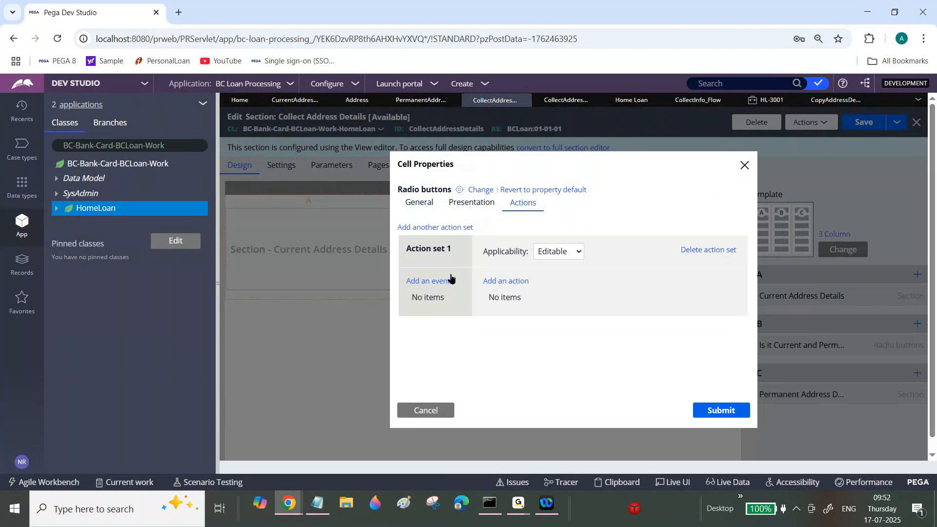
Add a Click event that refreshes this section with the CopyAddressDetails data transform, and save the section.
left_click(442, 280)
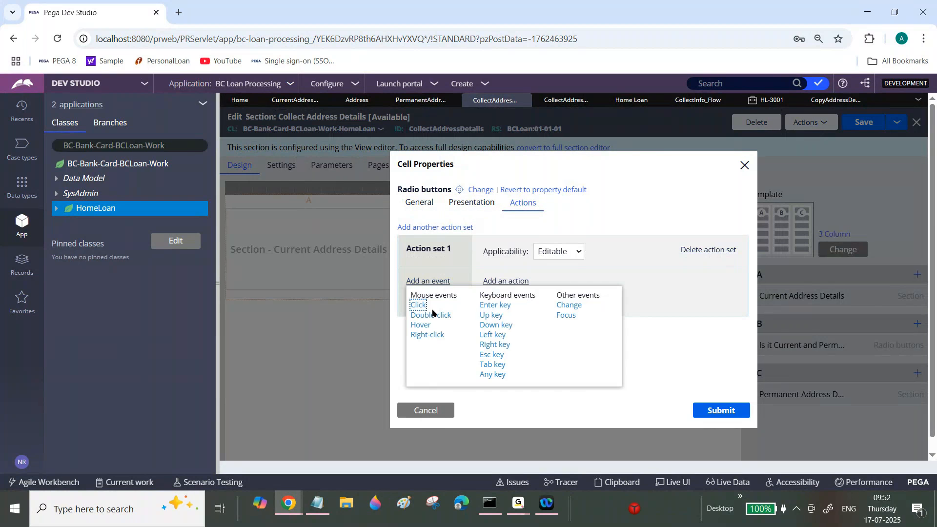
left_click(482, 282)
left_click(567, 369)
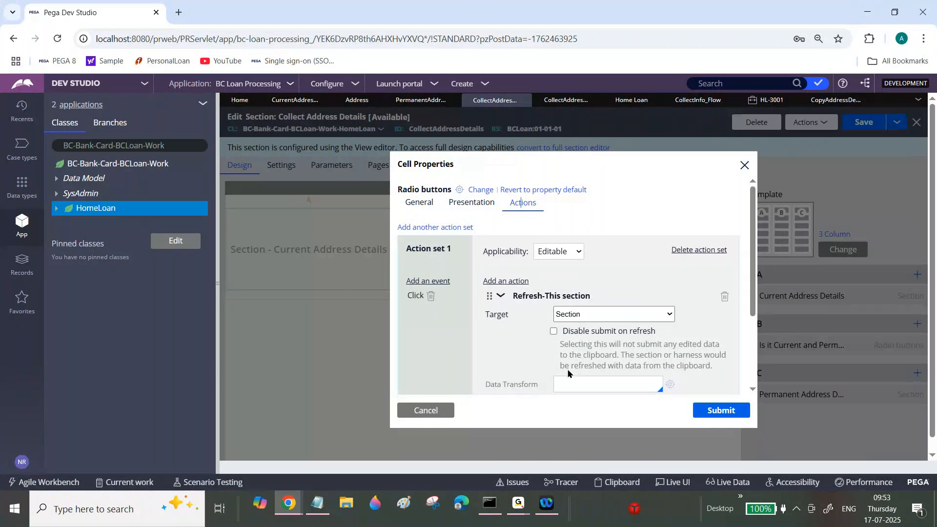
left_click(568, 379)
left_click(605, 284)
left_click(721, 411)
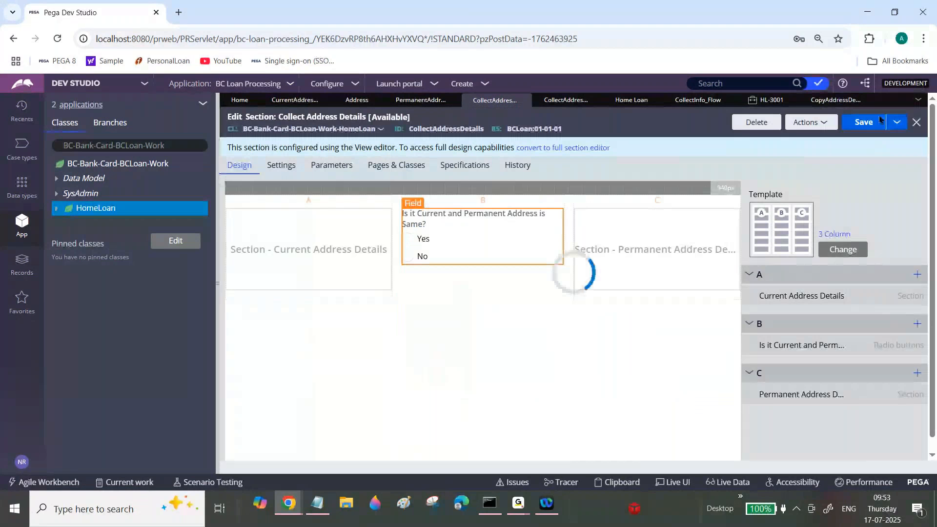
left_click(873, 121)
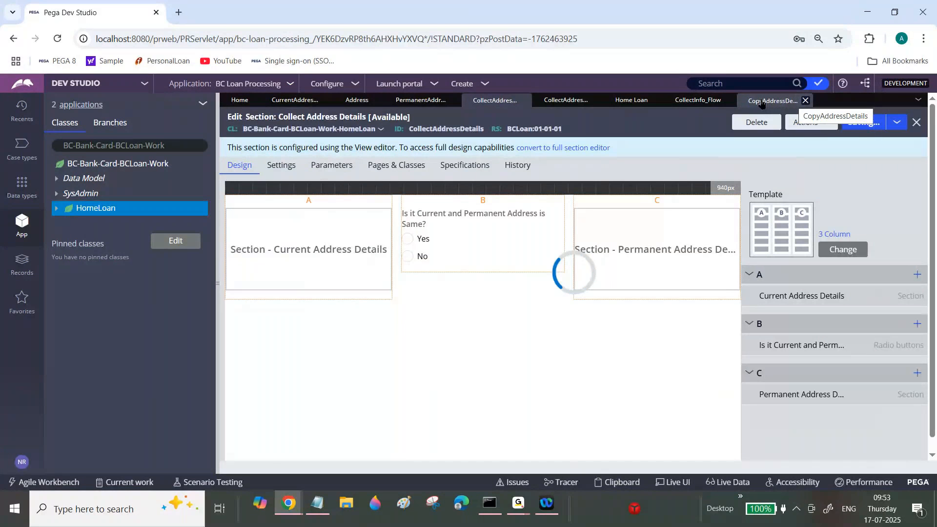
Create a new Home Loan case and fill in its three name fields under Personal Information.
left_click(464, 83)
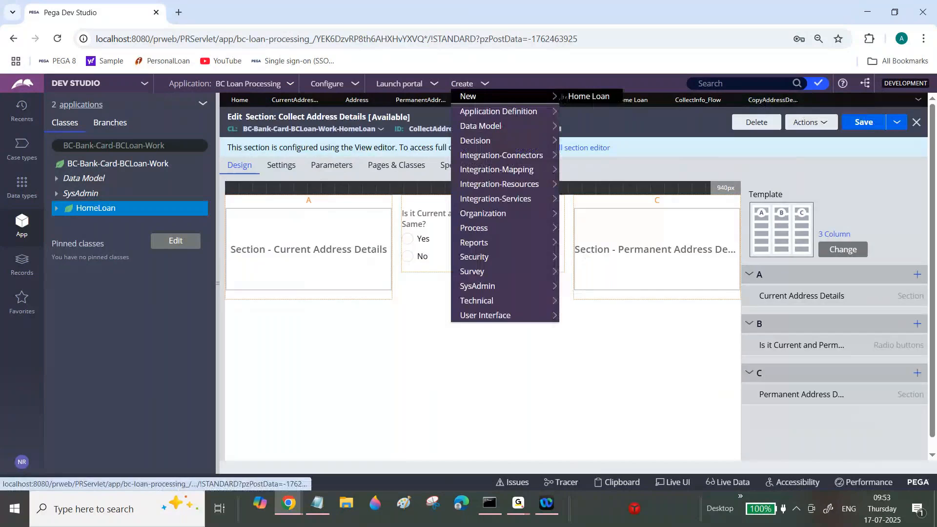
left_click(589, 97)
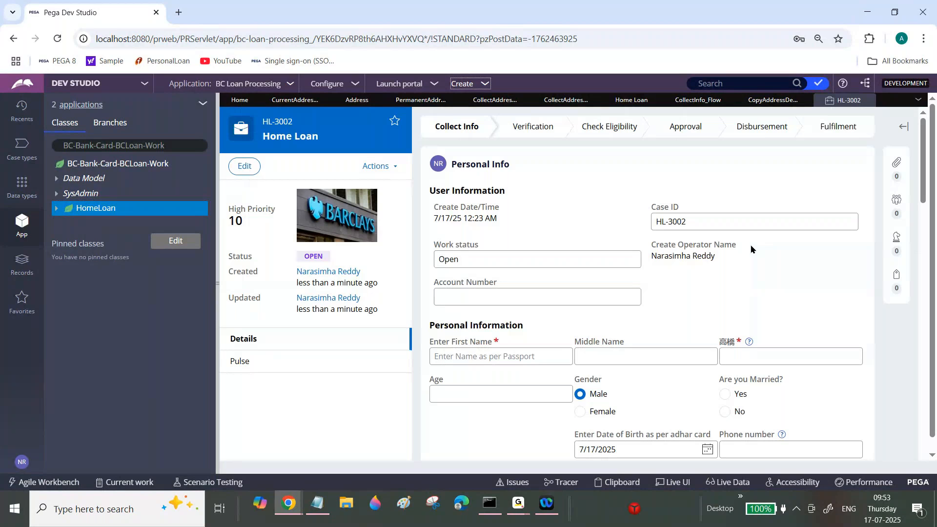
left_click(562, 351)
type("sgfgd")
key("Tab")
type("sd")
key("Tab")
type("sgfdg")
key("Tab")
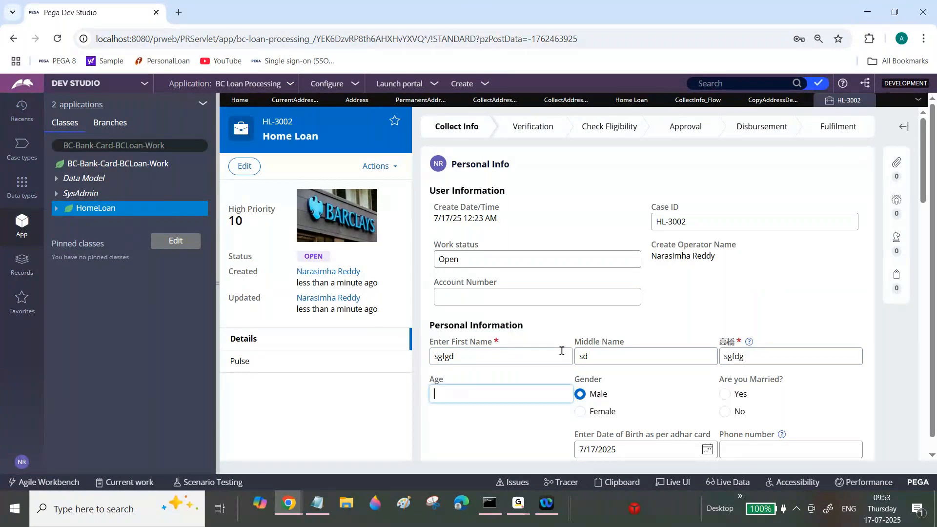
Submit the Personal Info form and collapse the class explorer to widen the Collect Address Details view.
left_click_drag(926, 173, 927, 253)
left_click(849, 334)
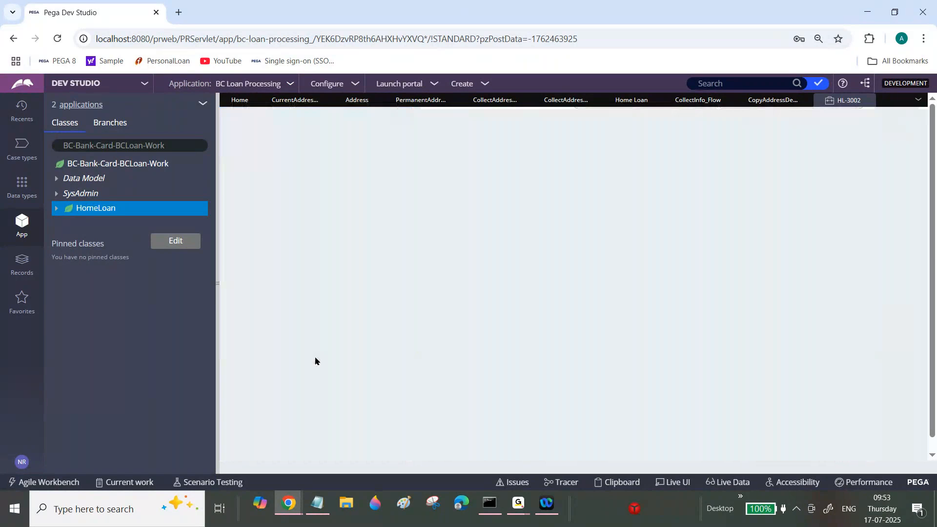
double_click(217, 258)
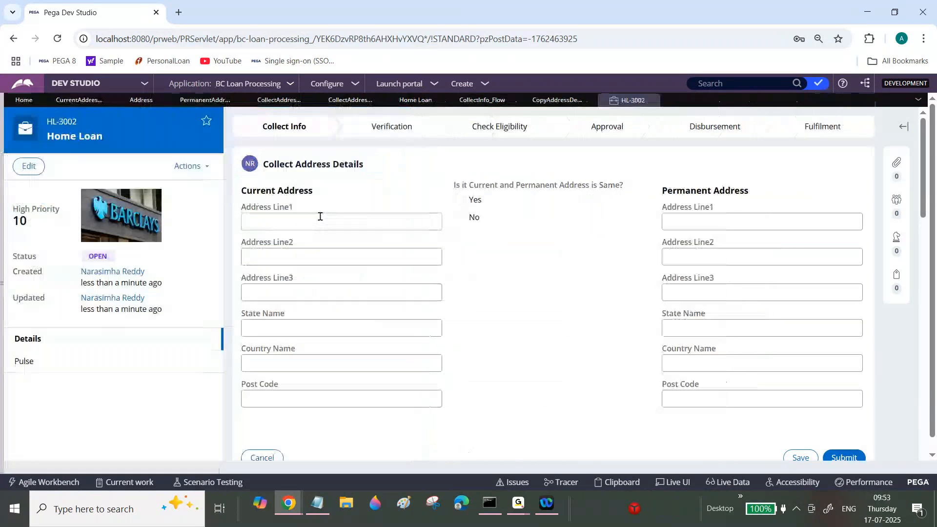
Fill in Address Line1 and Address Line2 of the Current Address.
left_click(320, 216)
type("Main Road")
key("Tab")
type("NEa")
key("BackSpace")
key("BackSpace")
type("ear")
type("MORE")
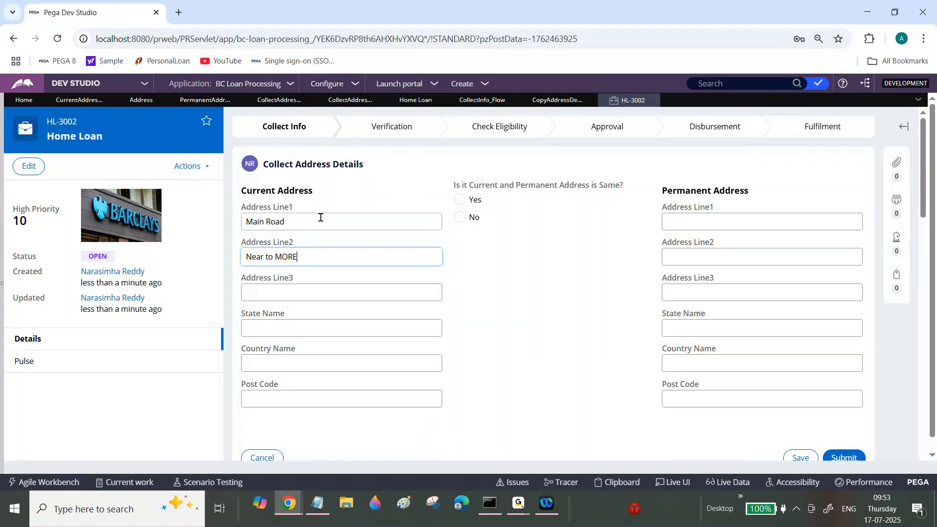
type(" Supermarket")
key("Tab")
Complete the Current Address with Address Line3, state, country and post code, and answer Yes to the same-address question.
type("Kukatpally")
key("Tab")
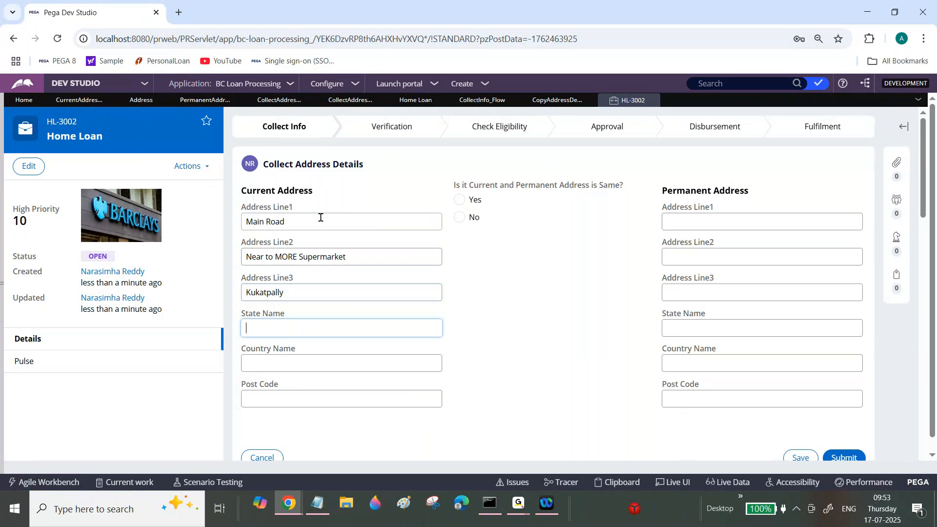
type("TS")
key("Tab")
type("India")
key("Tab")
type("42323")
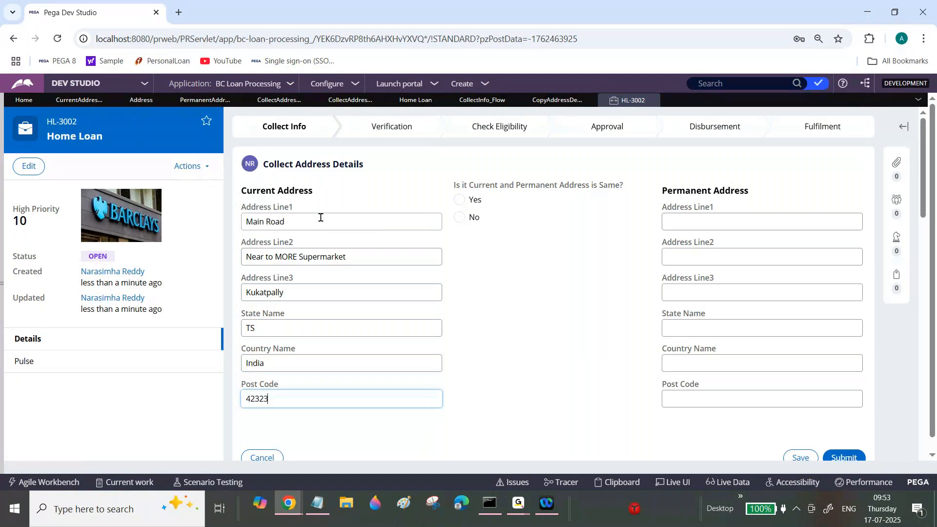
type("2")
left_click(459, 200)
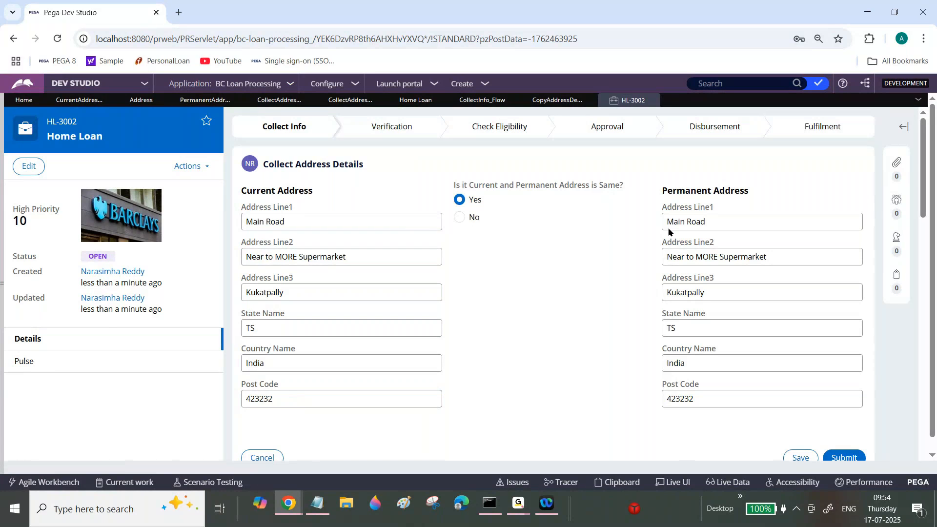
Change the same-address answer to No and clear Address Line1 of the Permanent Address.
left_click(460, 218)
left_click(715, 221)
key("BackSpace")
key("BackSpace")
key("BackSpace")
key("BackSpace")
key("BackSpace")
key("BackSpace")
key("BackSpace")
key("BackSpace")
key("BackSpace")
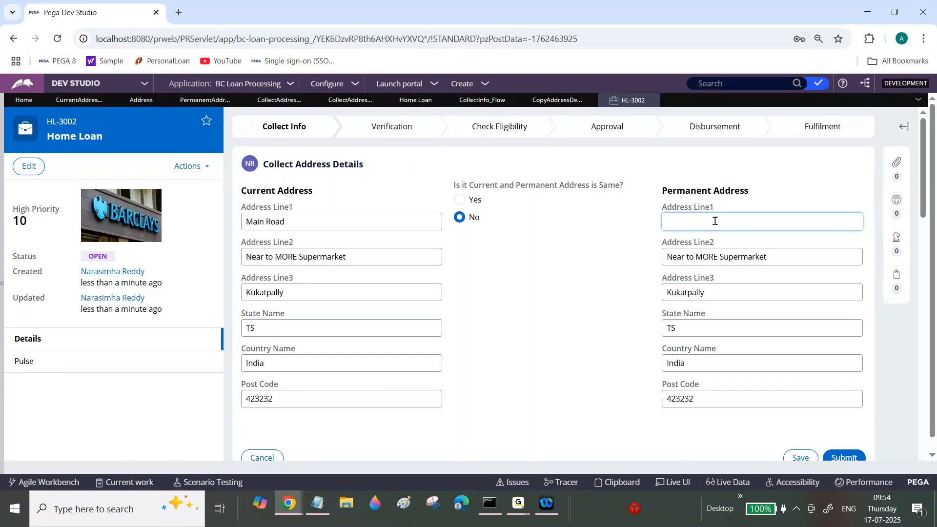
Switch the same-address answer to Yes to refill the Permanent Address, and set it back to No.
key("Tab")
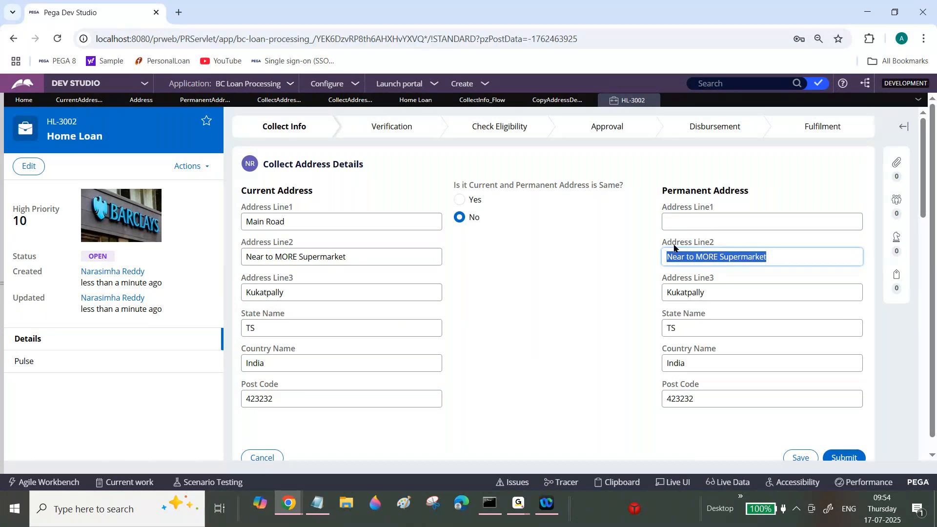
left_click(459, 200)
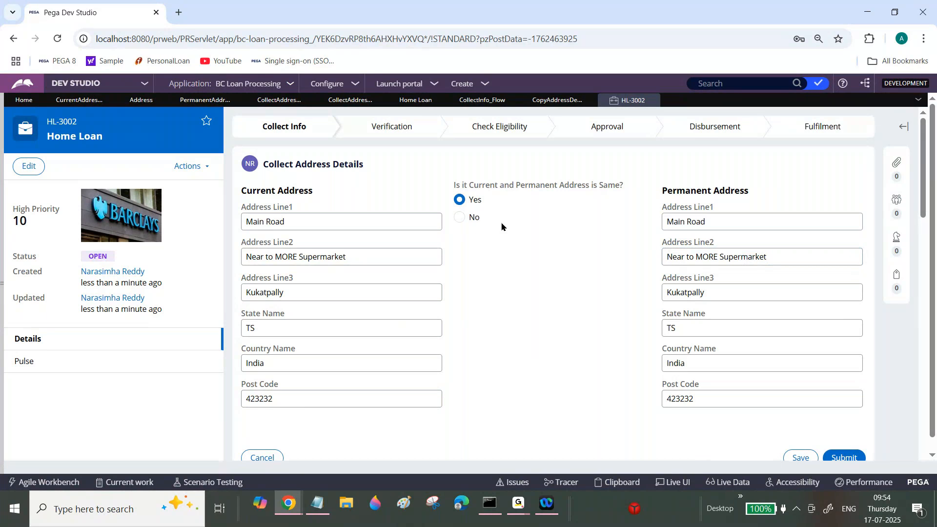
left_click(462, 219)
Return to the CopyAddressDetails data transform, collapse the CheckAddressCopy condition and add a second top-level row.
left_click(547, 100)
left_click(20, 220)
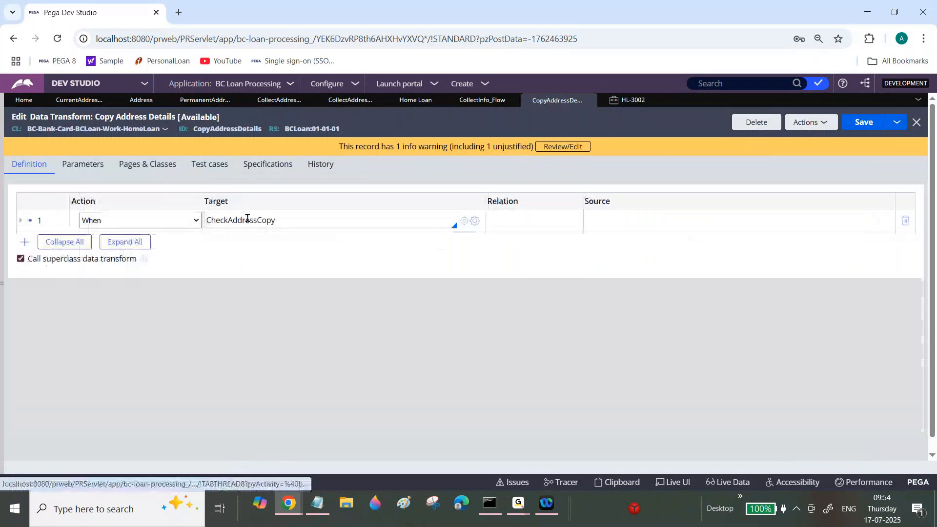
double_click(247, 218)
left_click(25, 241)
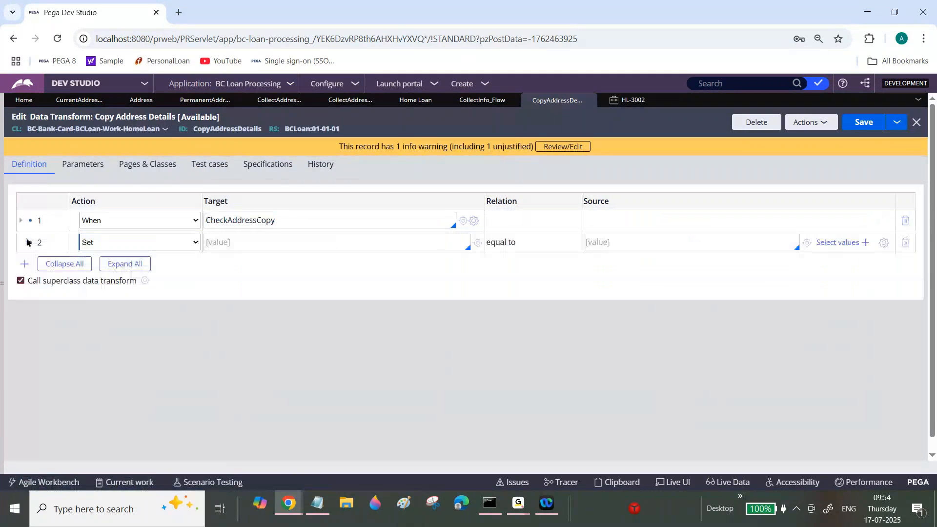
left_click(123, 246)
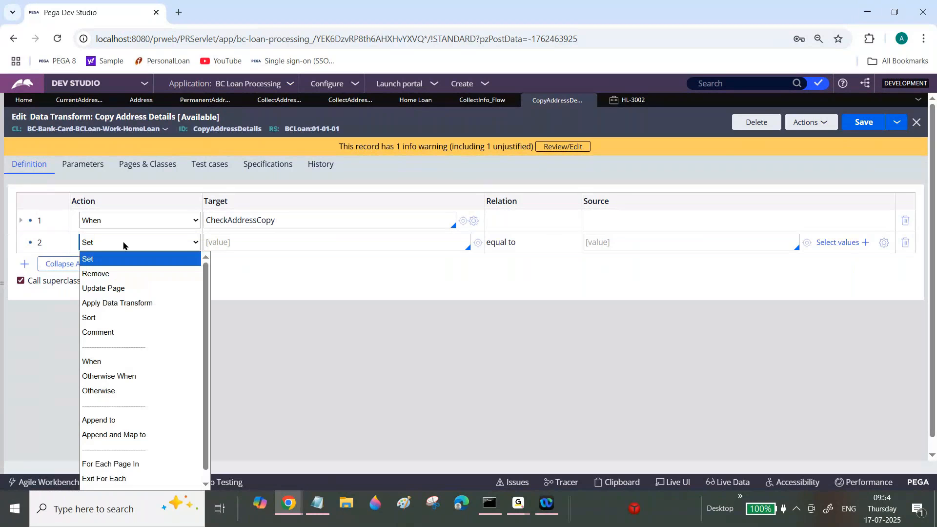
left_click(124, 274)
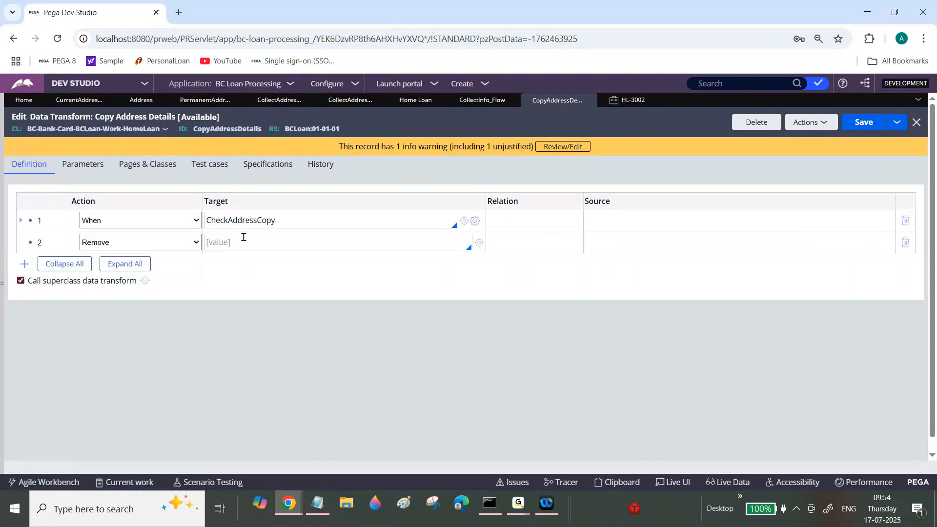
type(".")
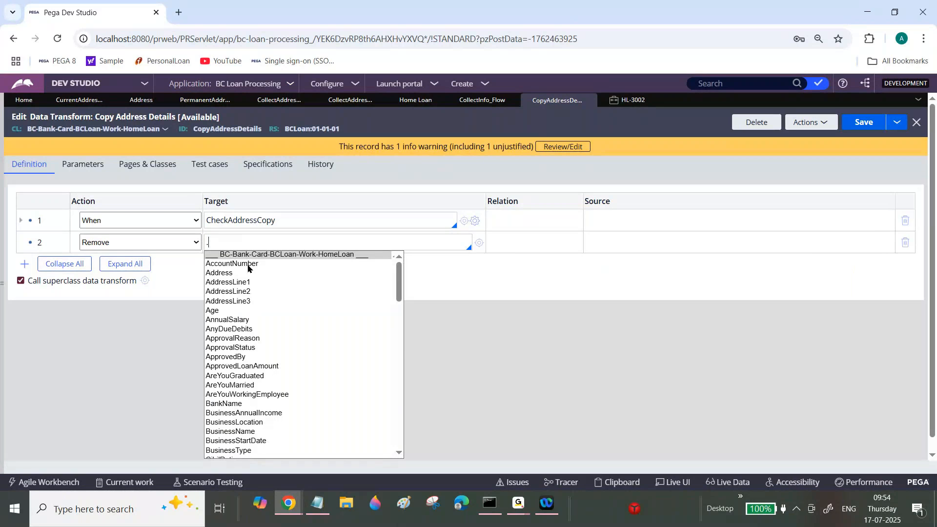
type("Pe")
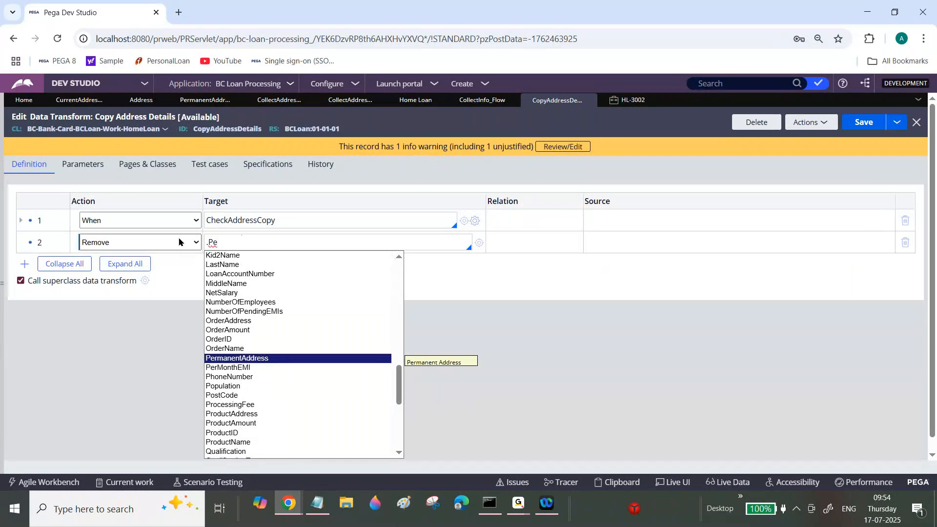
Make row 2 an Otherwise action with a child row that removes .PermanentAddress, and save the data transform.
left_click(178, 242)
left_click(166, 241)
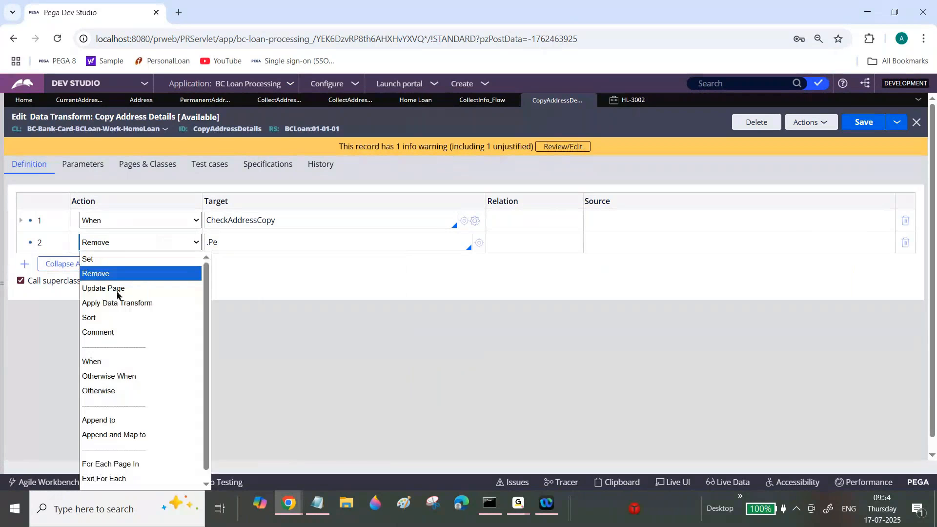
left_click(98, 390)
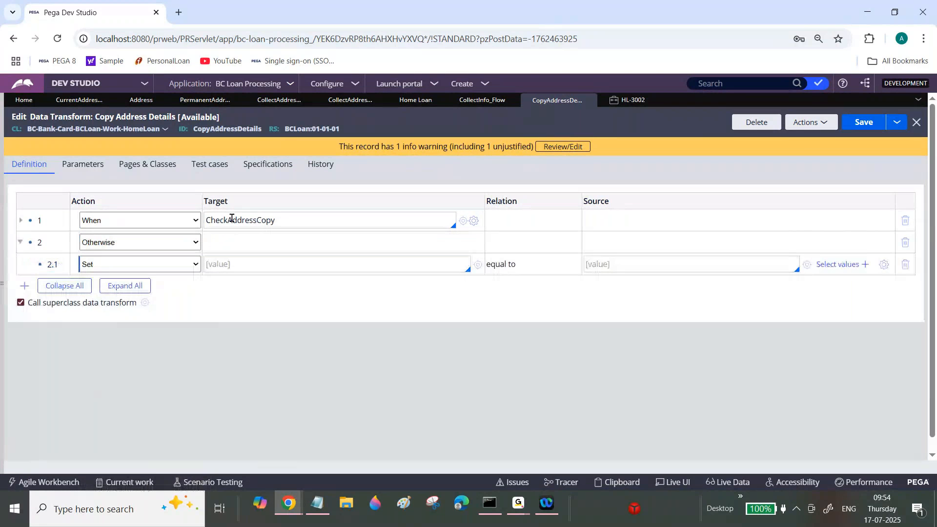
double_click(231, 220)
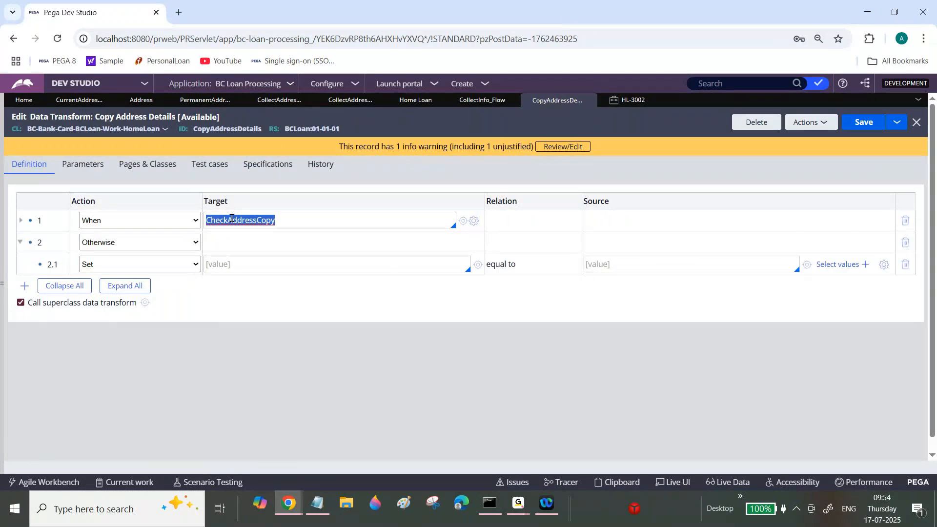
left_click(231, 263)
type(".Pe")
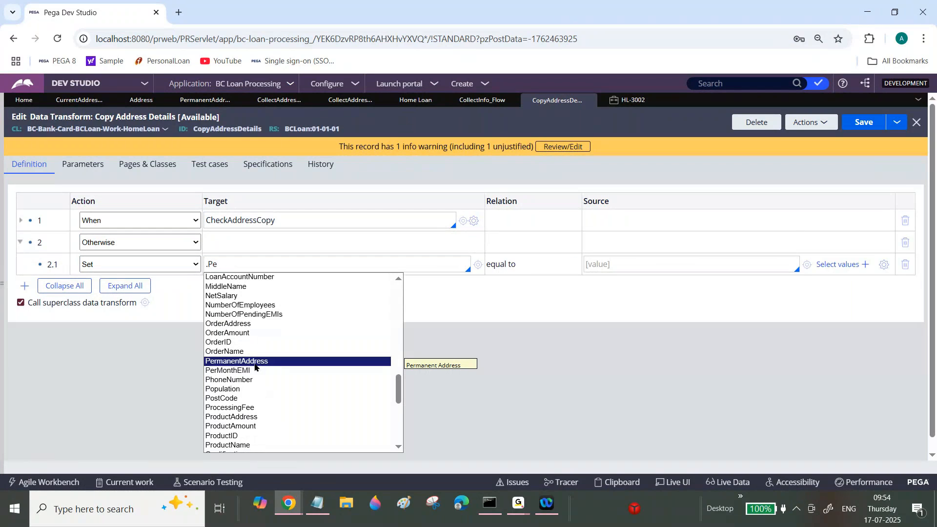
left_click(254, 363)
left_click(194, 263)
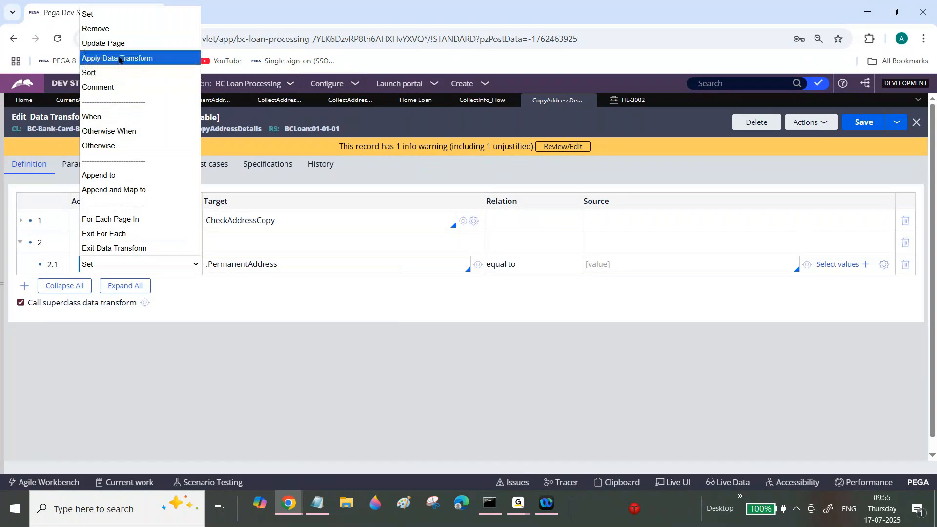
left_click(95, 28)
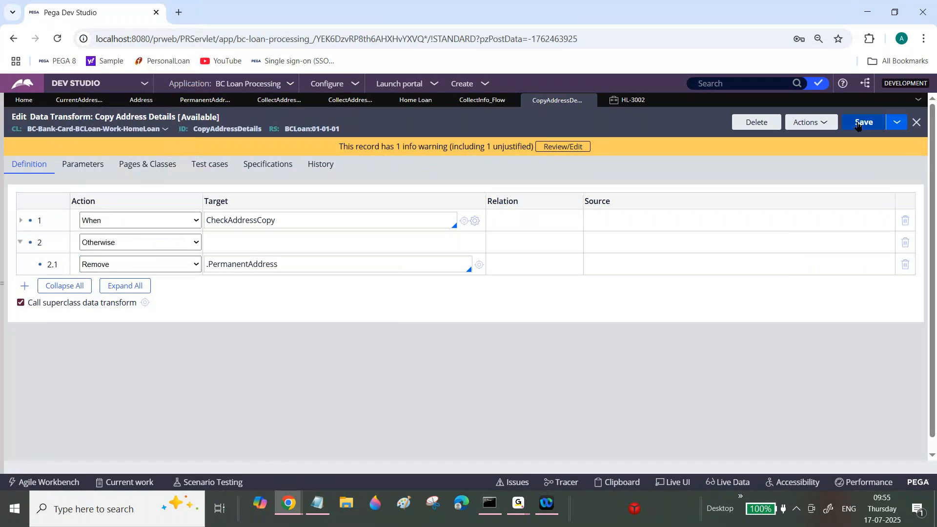
Test the Otherwise branch in the Home Loan case by alternating the same-address answer between Yes and No, ending on No.
left_click(631, 100)
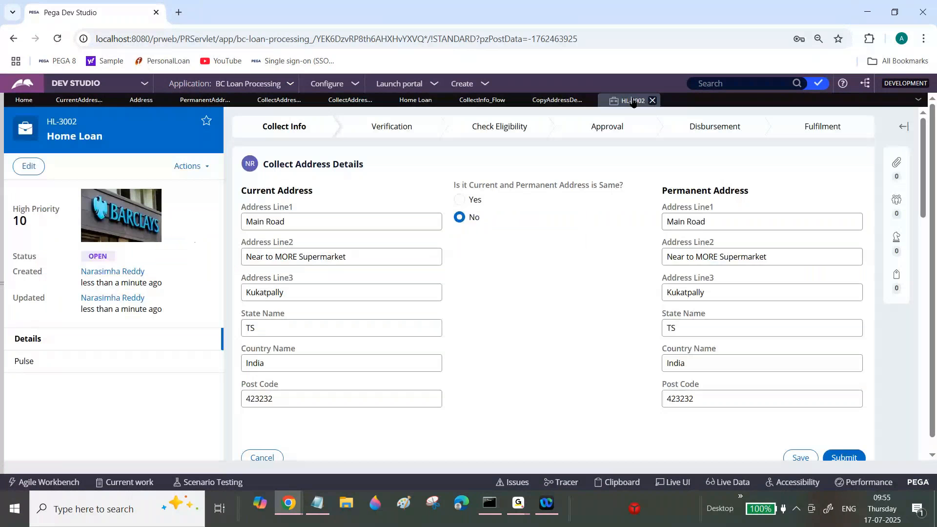
left_click(459, 199)
left_click(459, 217)
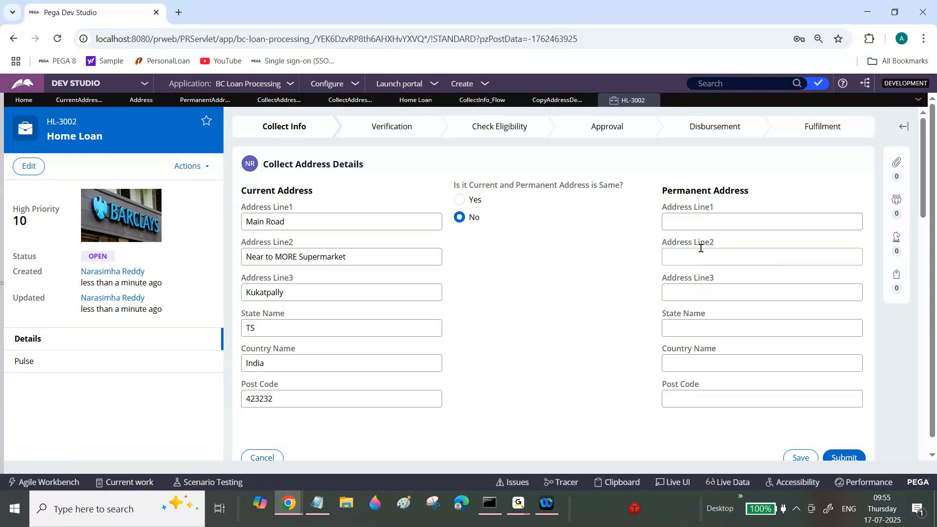
left_click(460, 200)
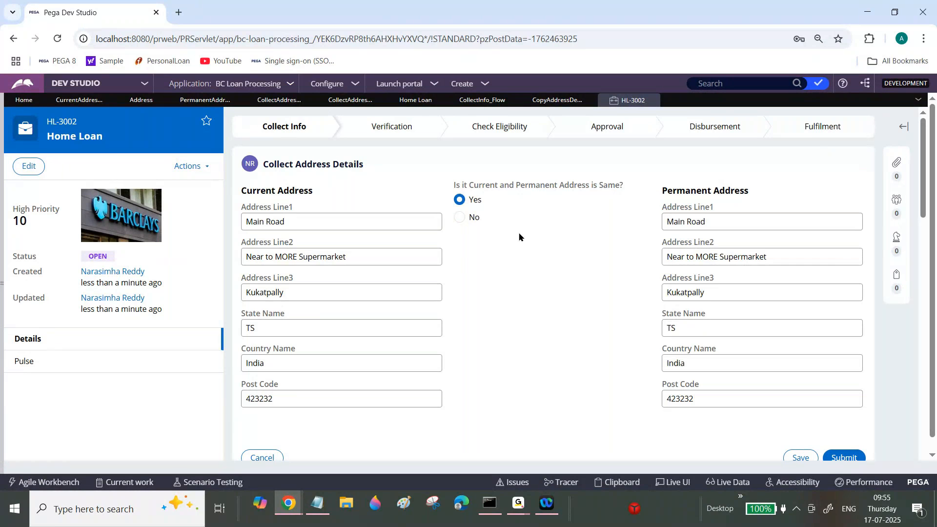
left_click(461, 217)
left_click(723, 223)
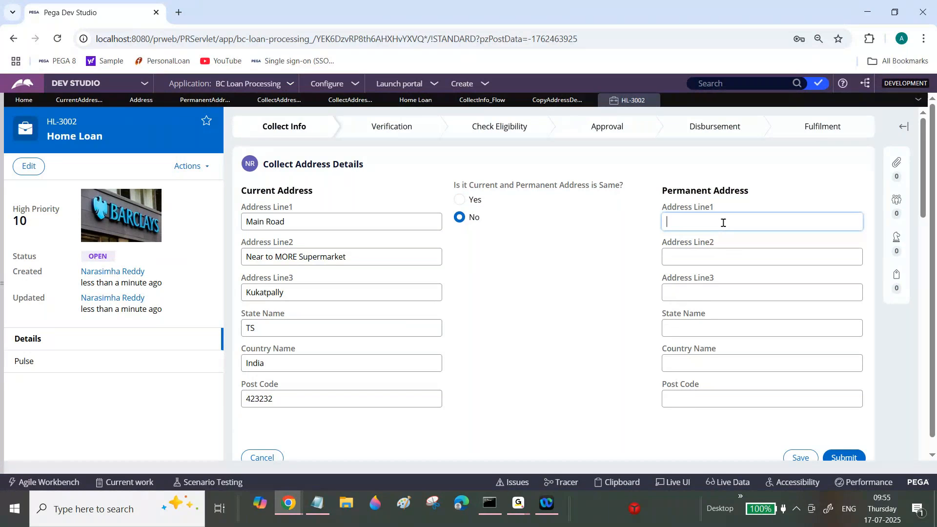
In the CopyAddressDetails data transform, change the Remove target in row 2.1 to .PermanentAddress.AddressLine1.
left_click(555, 100)
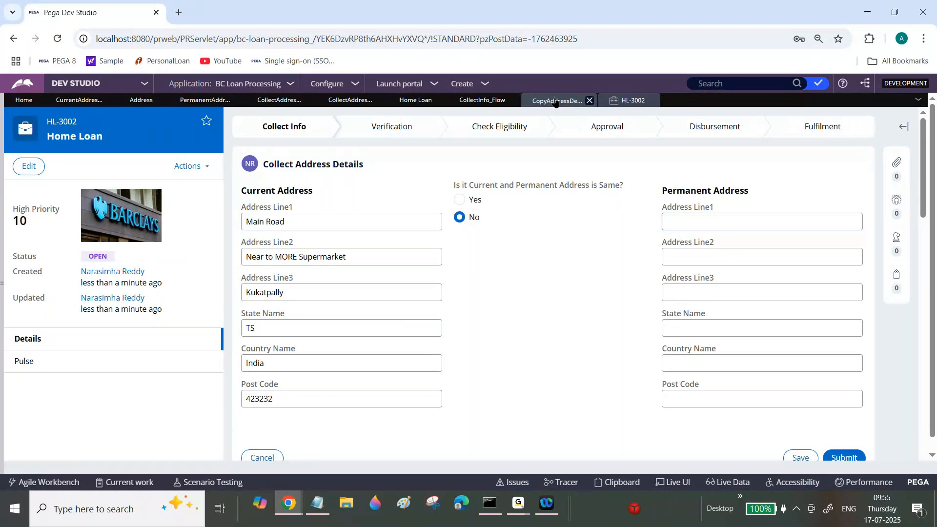
double_click(221, 264)
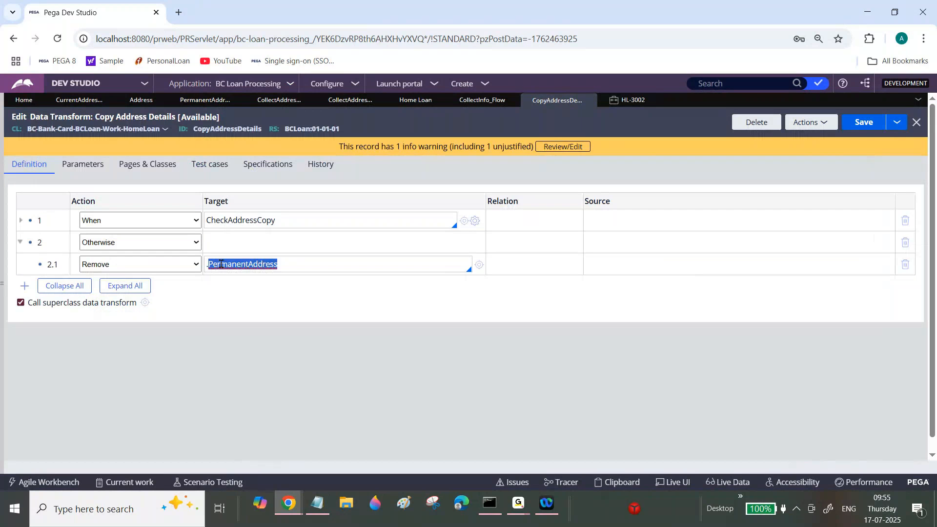
left_click(220, 264)
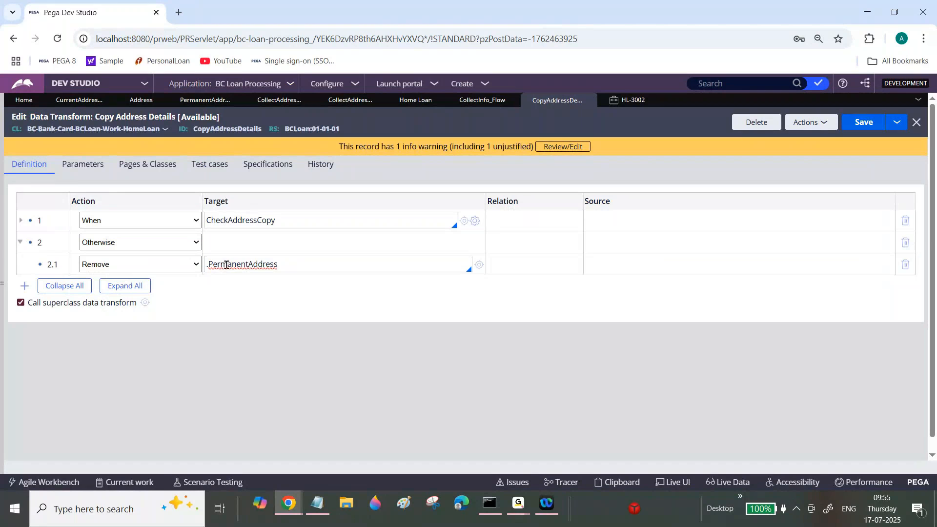
triple_click(227, 263)
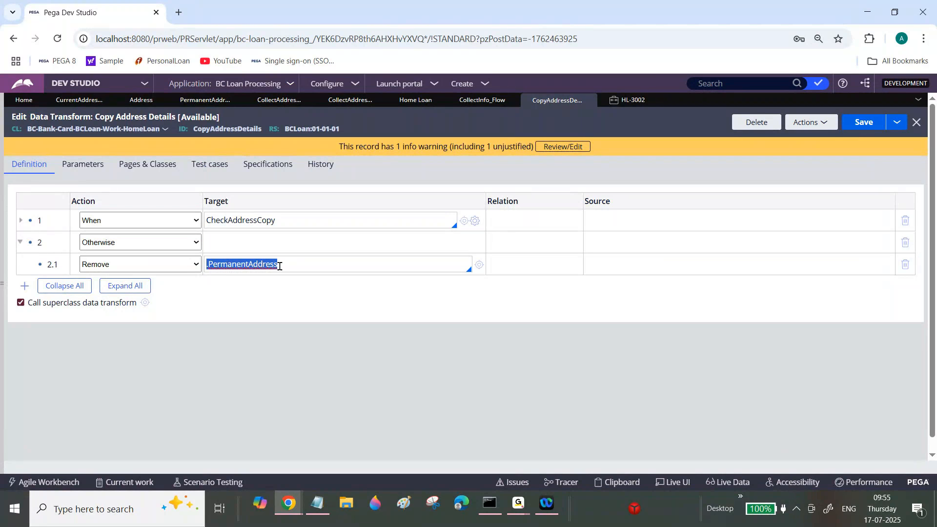
left_click(296, 266)
type(".")
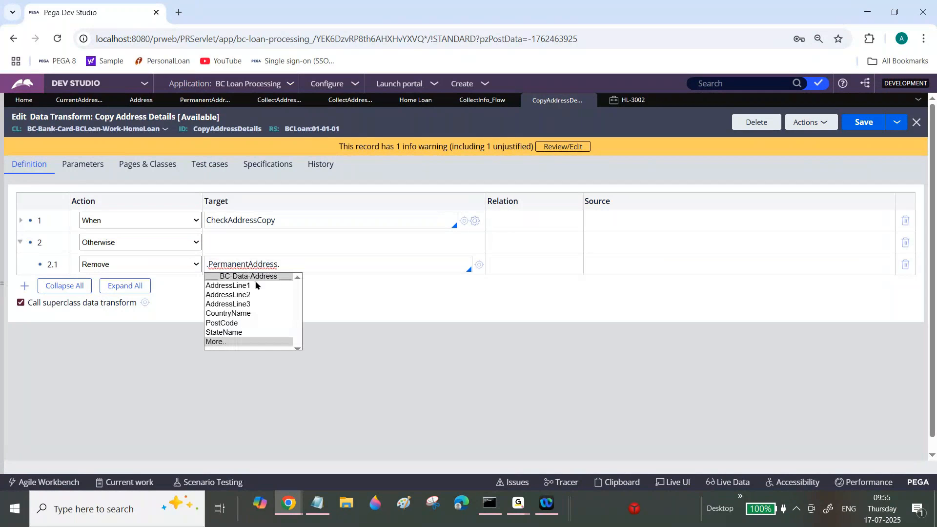
left_click(239, 286)
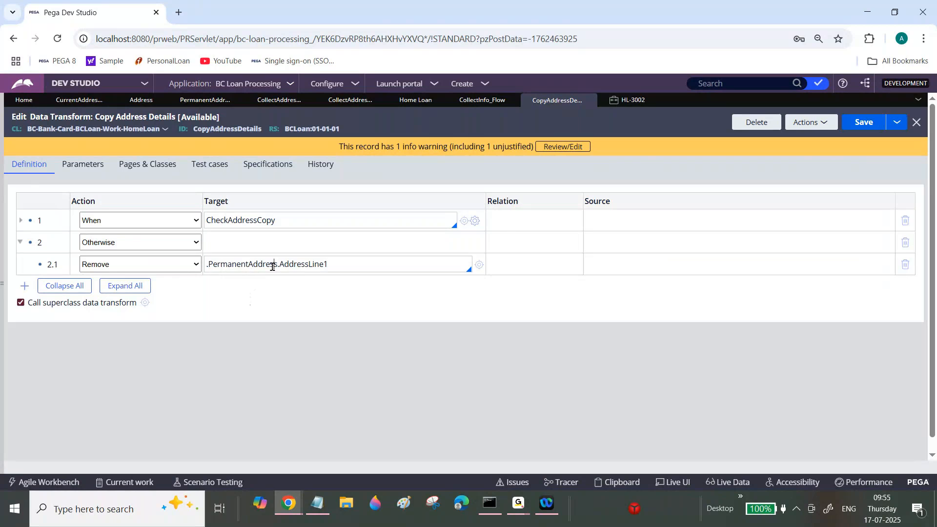
Add a second Remove row under Otherwise targeting .PermanentAddress.AddressLine2, reusing the first row's target.
triple_click(272, 265)
key("ctrl+c")
left_click(24, 285)
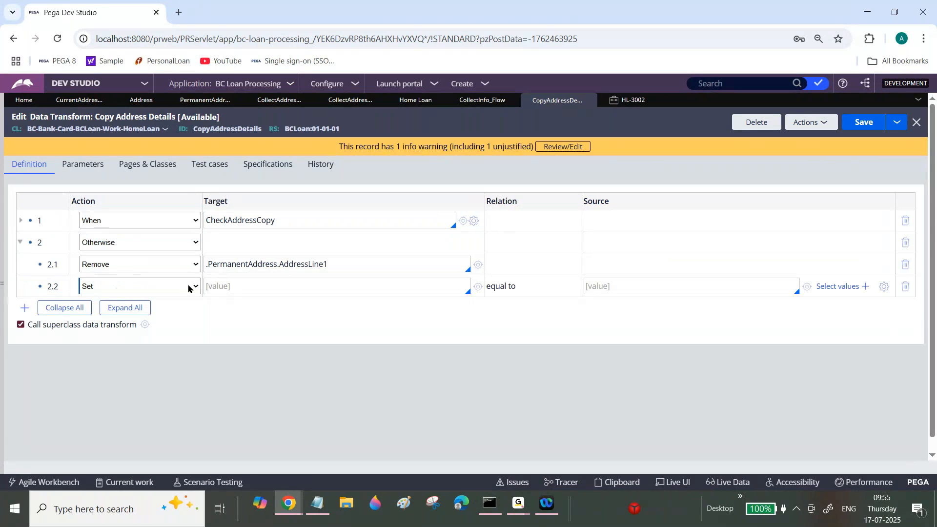
left_click(186, 288)
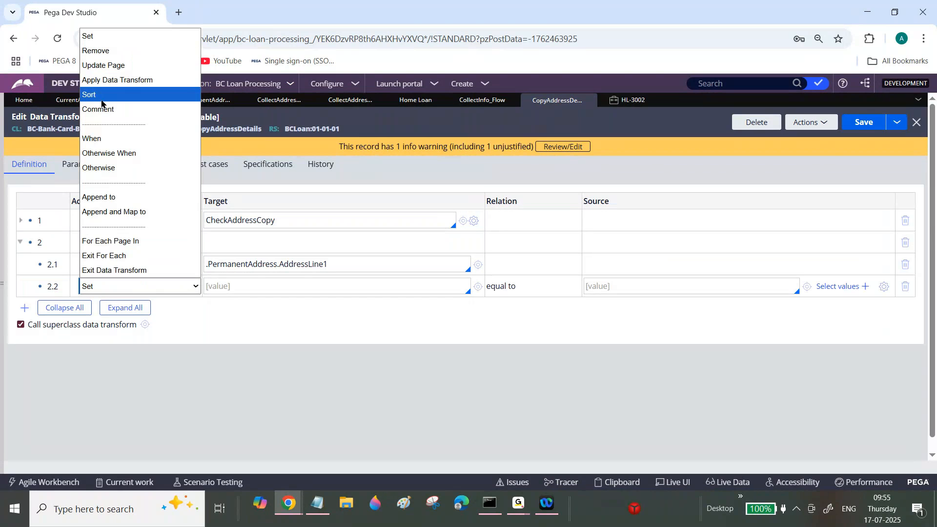
left_click(96, 50)
left_click(265, 286)
key("ctrl+v")
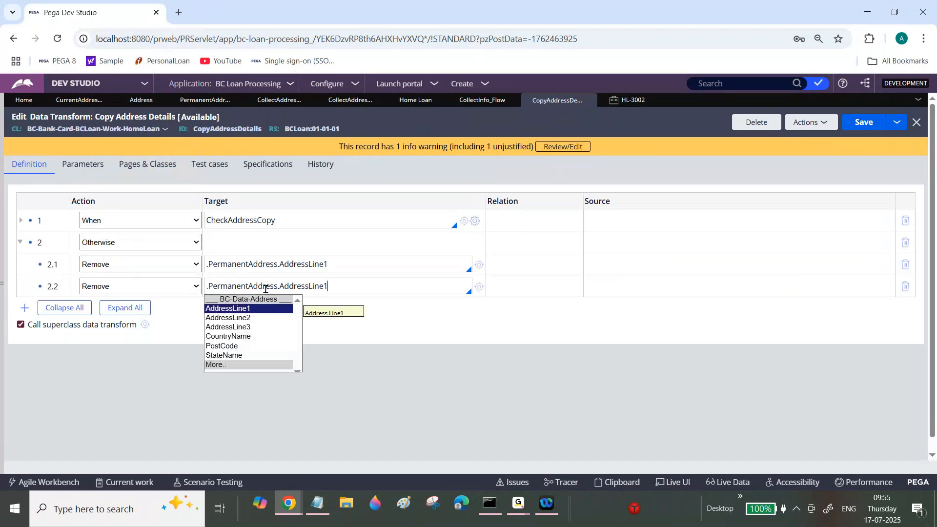
left_click(228, 318)
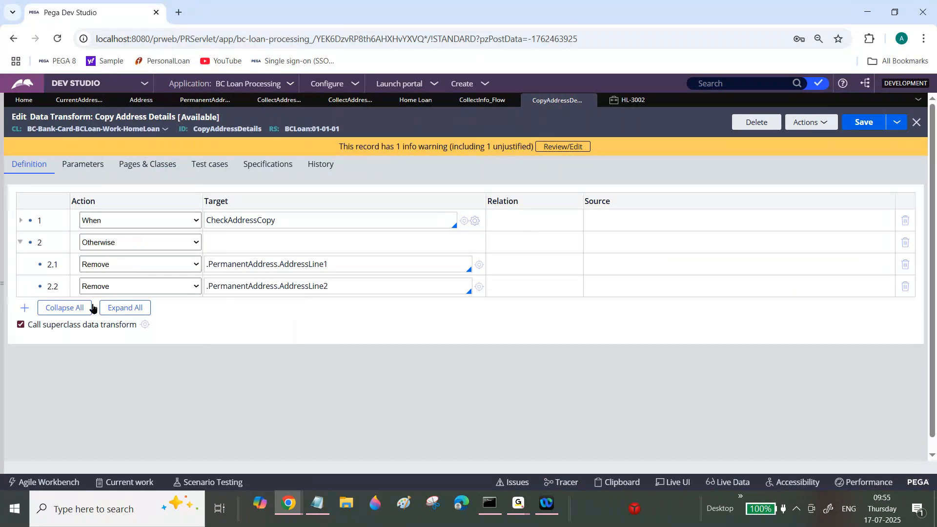
Add a third Remove row under Otherwise with the target .PermanentAddress.AddressLine3.
left_click(24, 308)
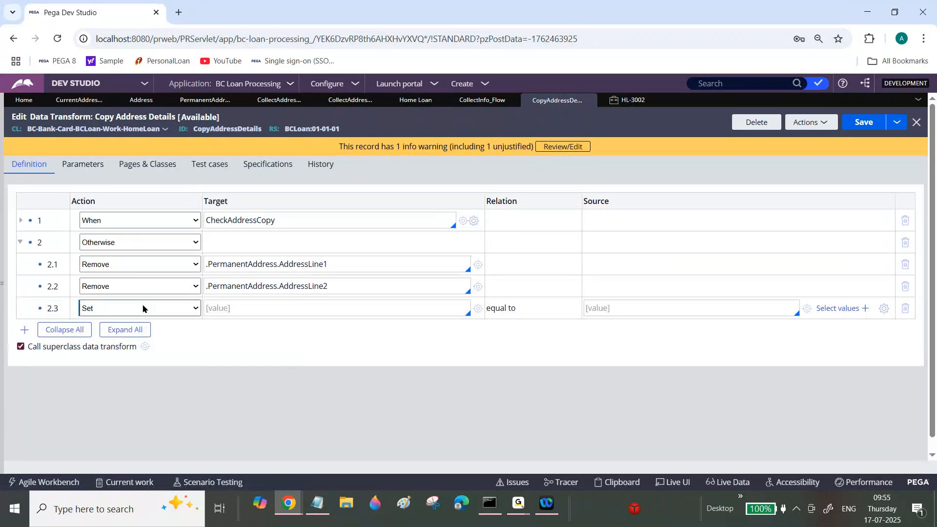
key("r")
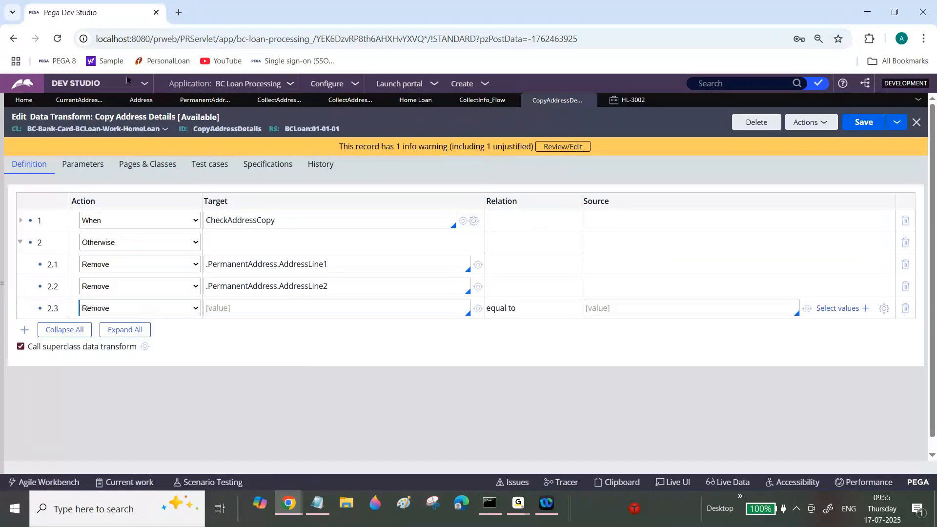
left_click(283, 308)
key("ctrl+v")
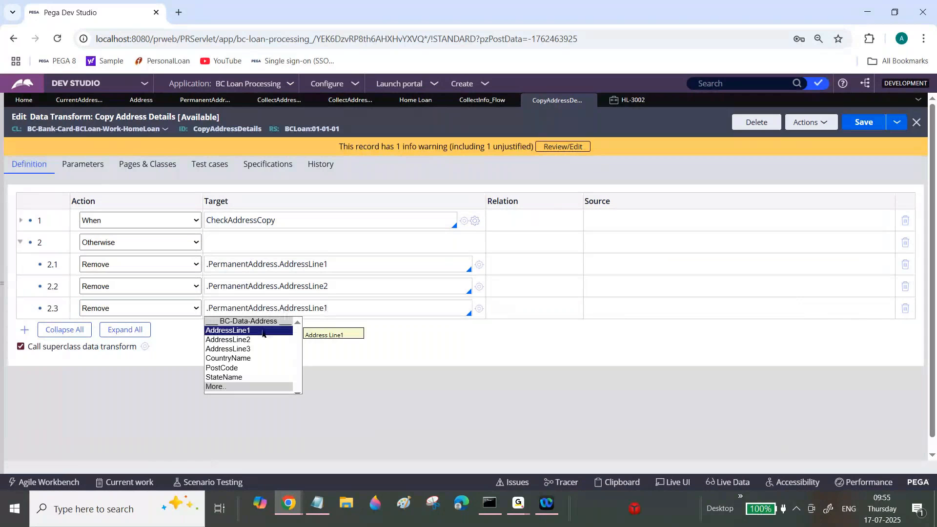
left_click(238, 351)
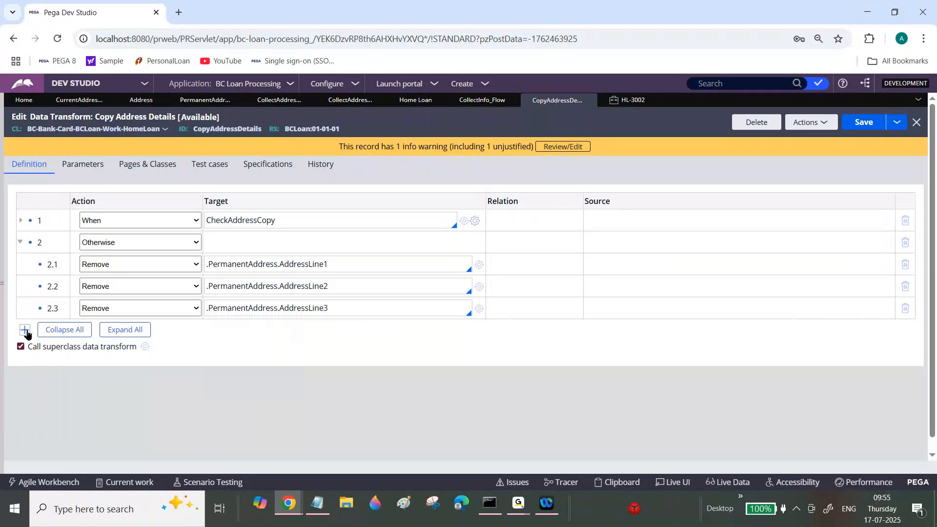
Add a fourth Remove row under Otherwise with the target .PermanentAddress.StateName.
left_click(97, 330)
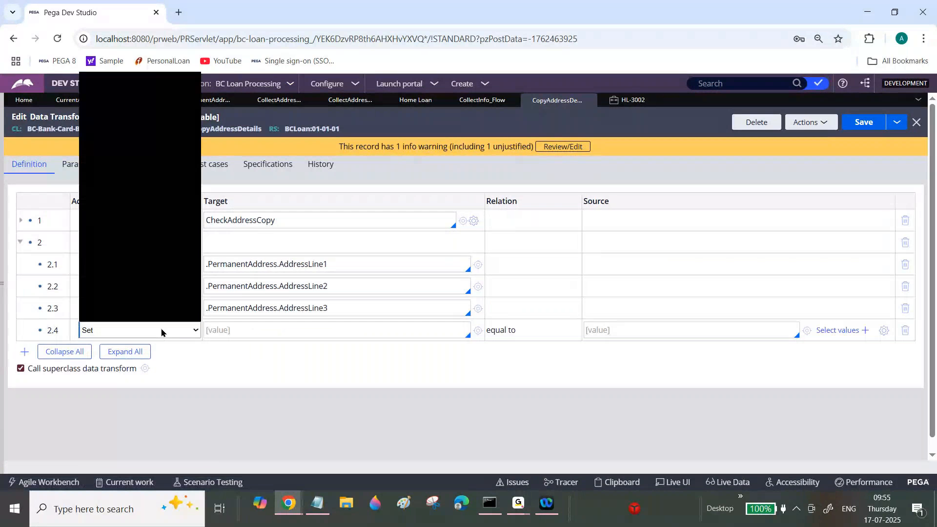
left_click(106, 97)
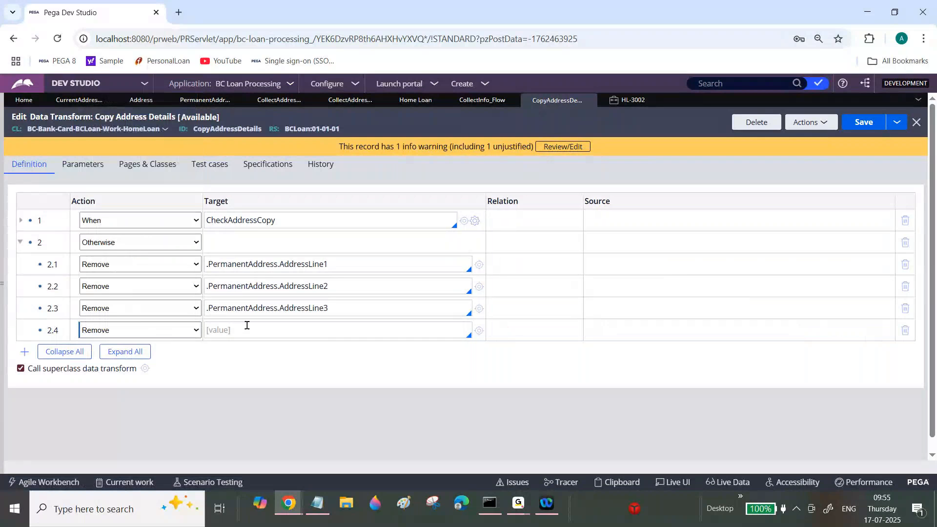
left_click(260, 324)
key("ctrl+v")
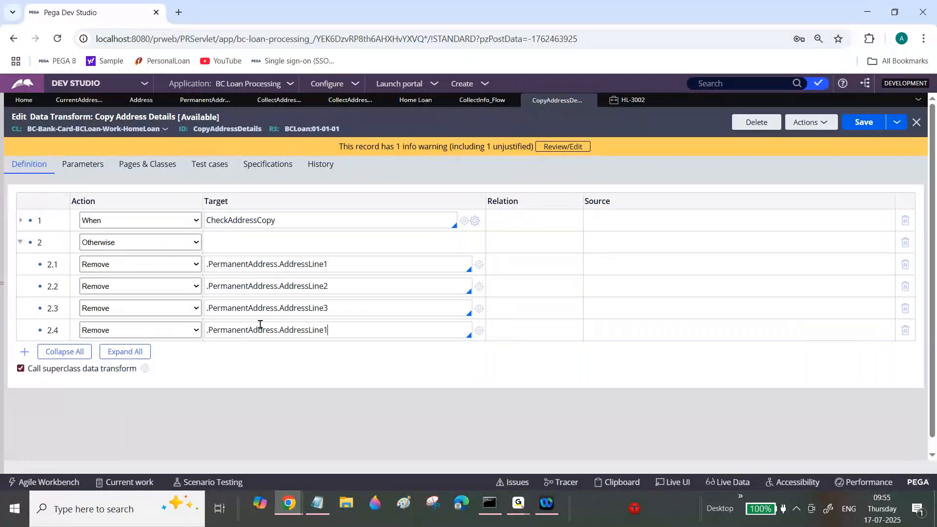
left_click(232, 399)
Add a fifth Remove row under Otherwise with the target .PermanentAddress.CountryName.
left_click(25, 353)
left_click(139, 351)
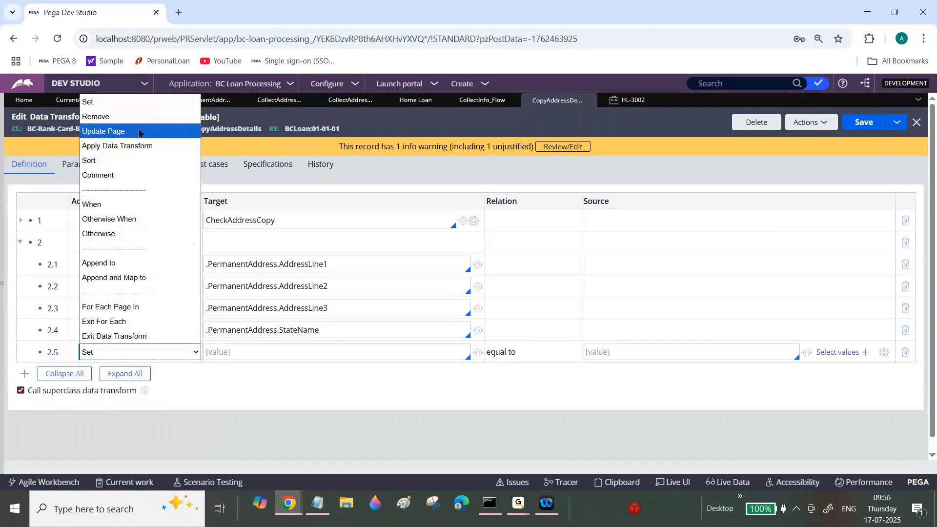
left_click(143, 117)
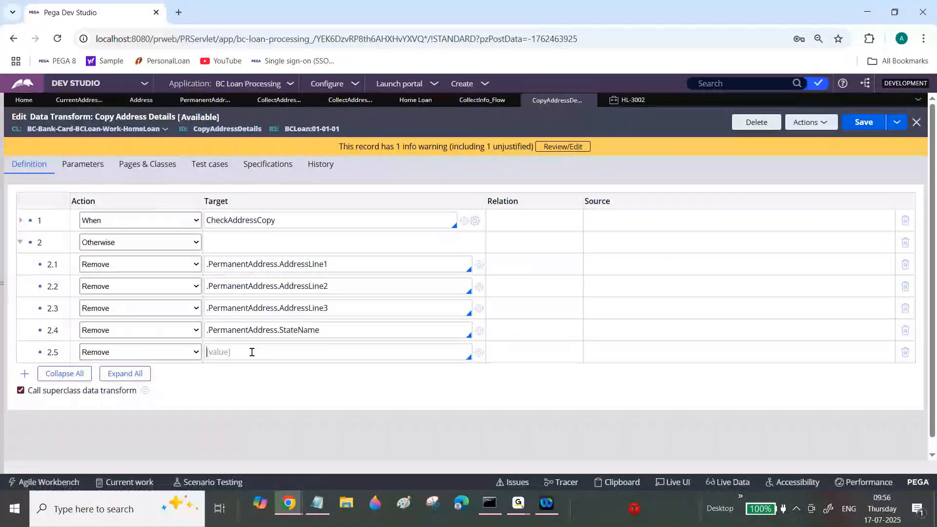
key("ctrl+v")
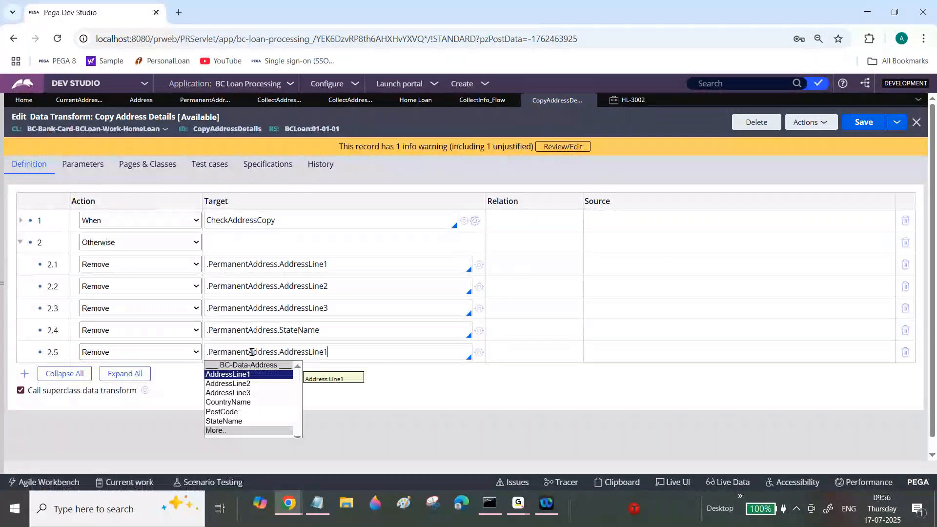
left_click(238, 403)
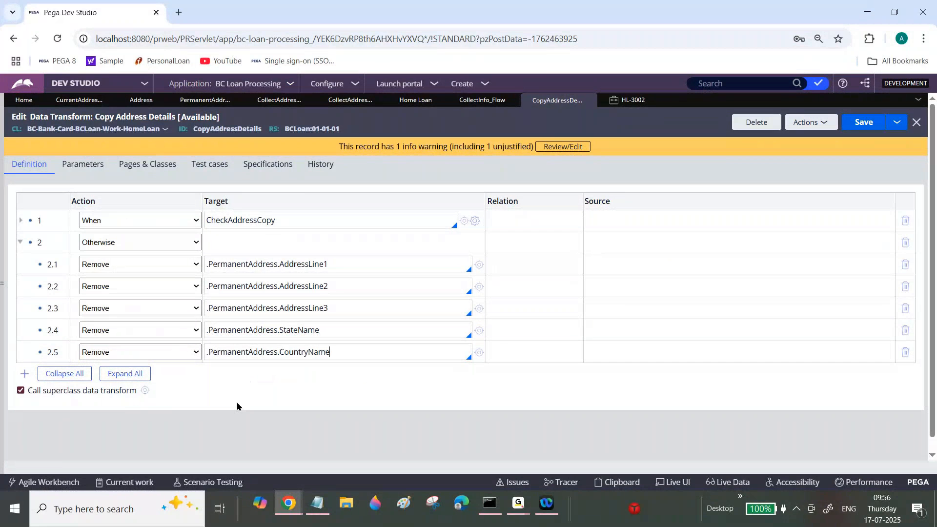
Add a sixth Remove row under Otherwise targeting .PermanentAddress.PostCode and save the CopyAddressDetails data transform.
key("Return")
left_click(126, 374)
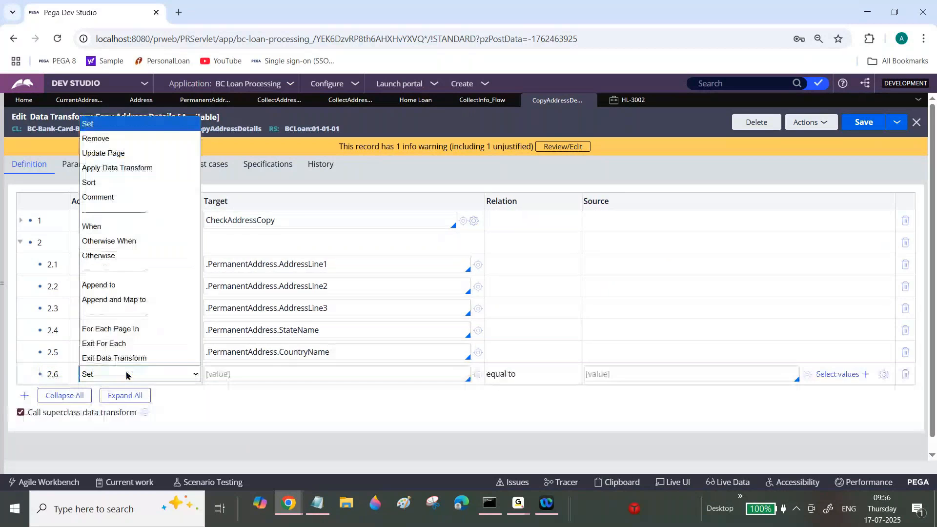
left_click(133, 139)
left_click(266, 374)
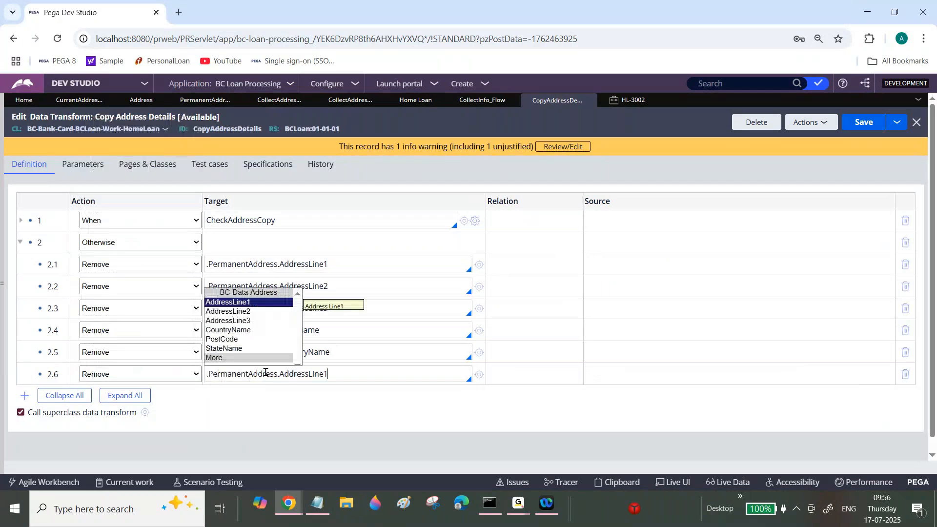
left_click(238, 338)
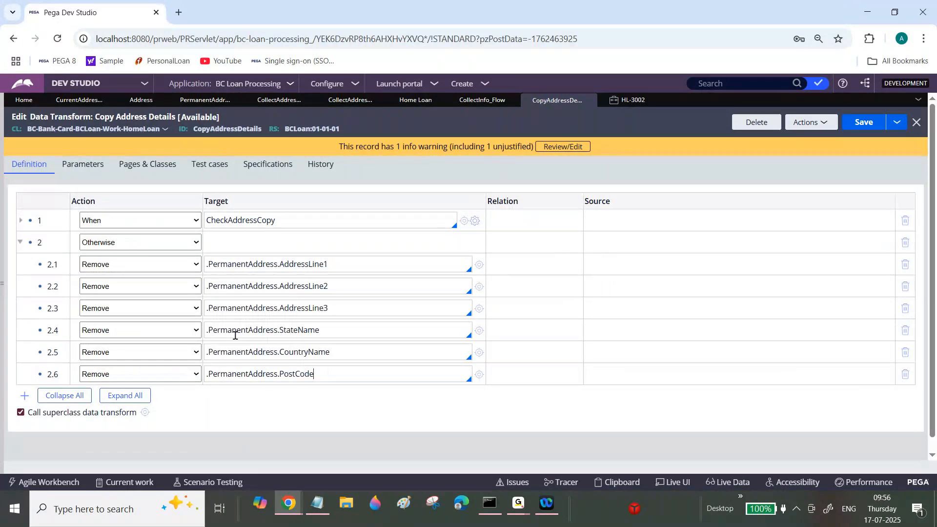
left_click(871, 124)
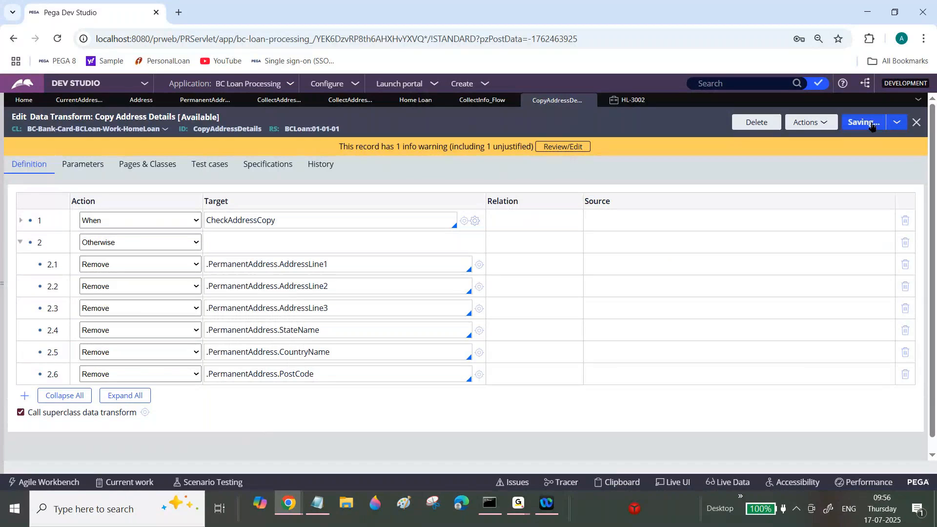
In the HL-3002 case, answer Yes to the same-address question and append fgfdg to the permanent Address Line1.
left_click(634, 101)
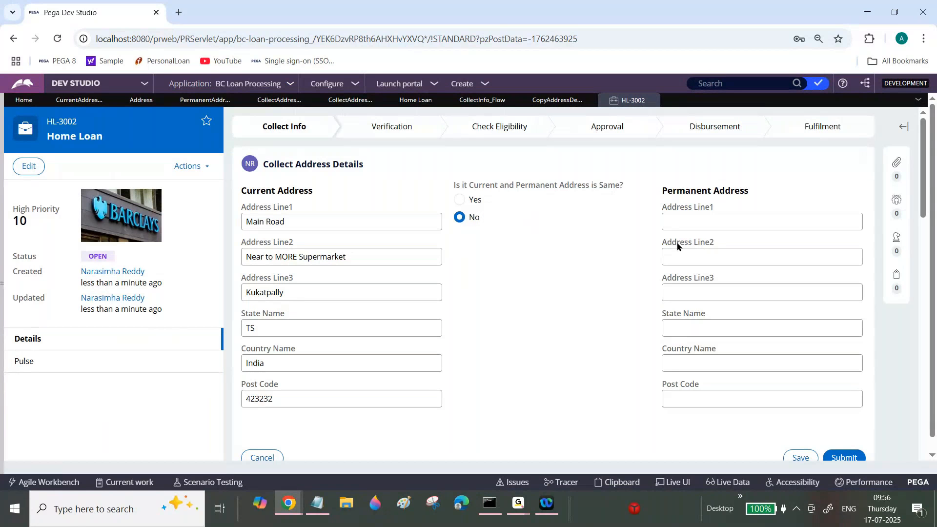
left_click(459, 200)
left_click(749, 223)
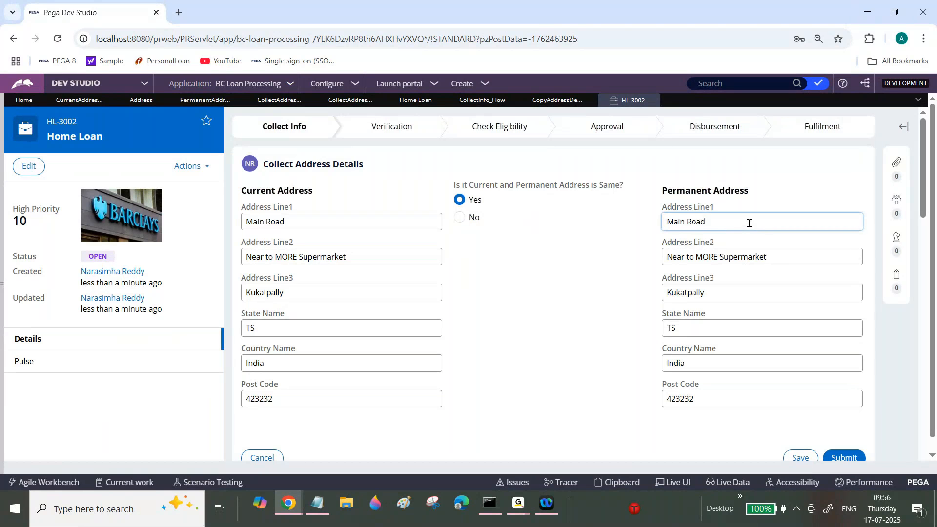
type("fgfdg")
In the Collect Address Details section, make the Permanent Address section read only by the when rule CheckAddressCopy and save the section.
left_click(275, 101)
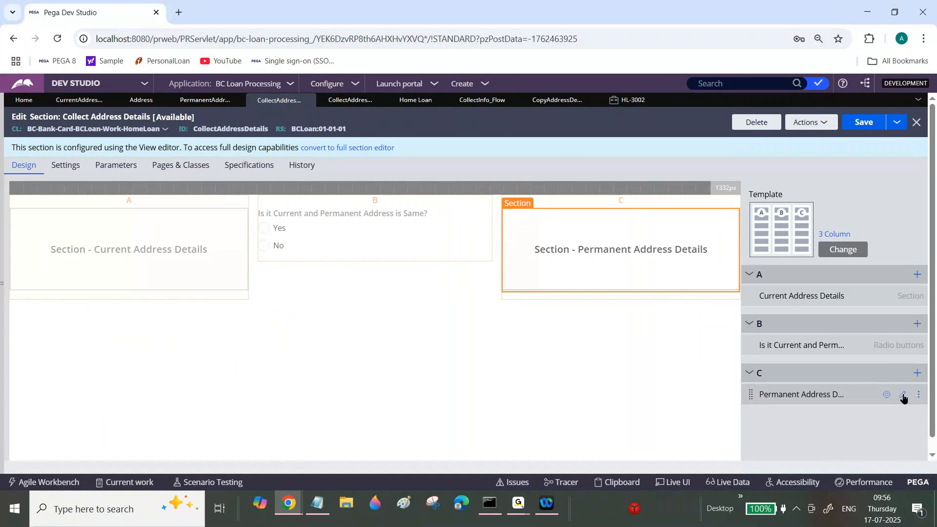
left_click(903, 396)
left_click(363, 202)
left_click(385, 229)
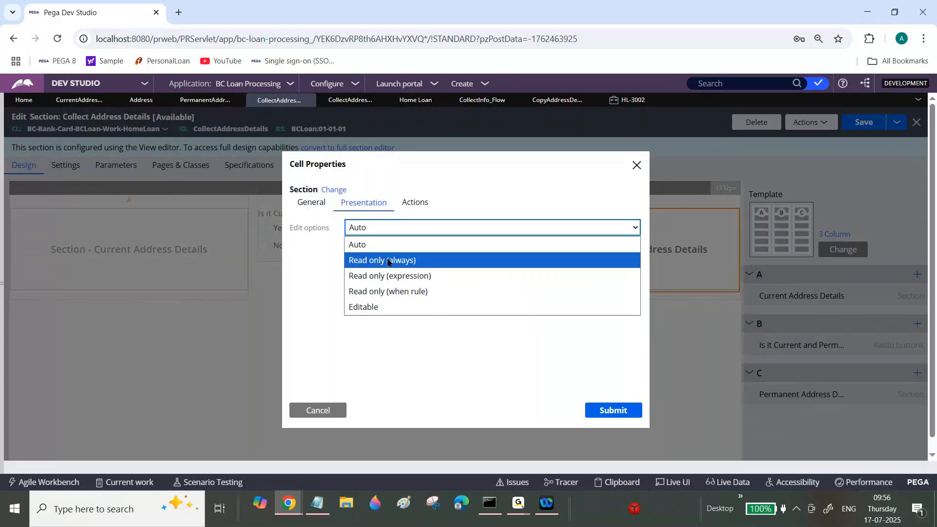
left_click(388, 291)
left_click(391, 247)
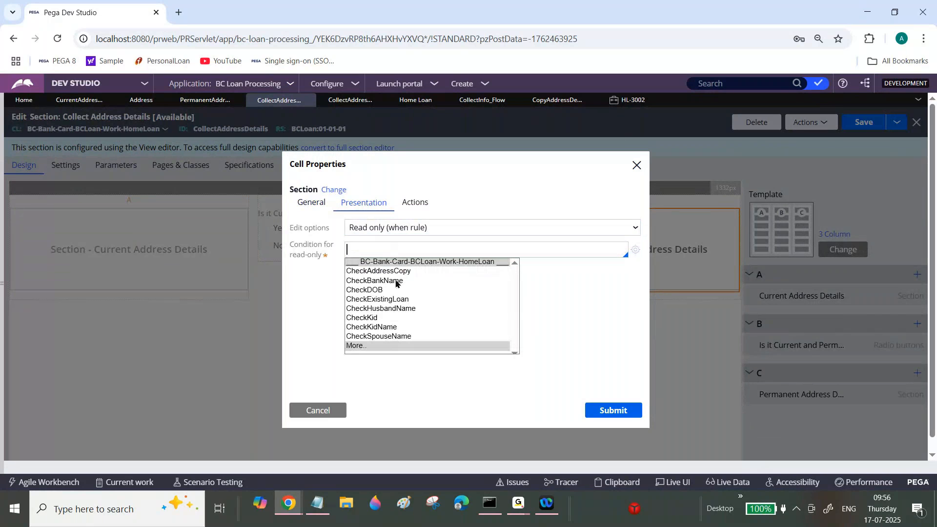
left_click(403, 271)
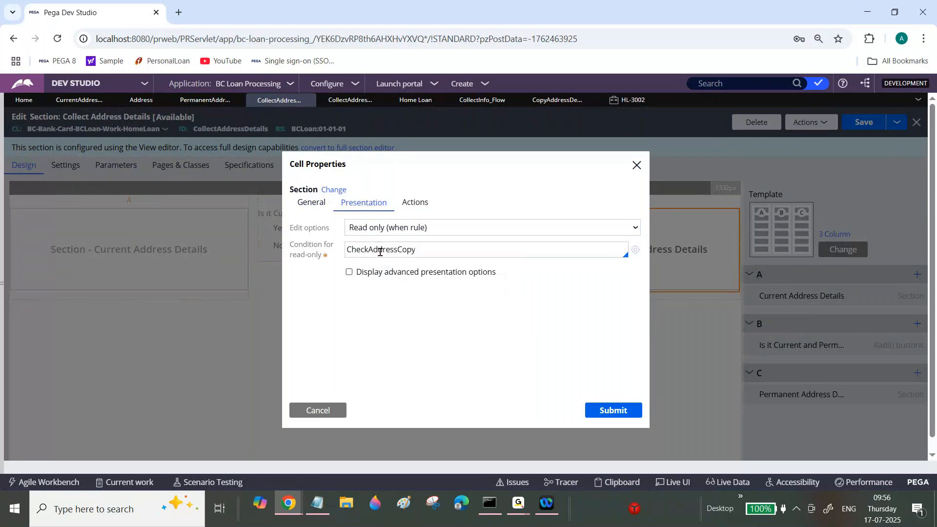
left_click(613, 410)
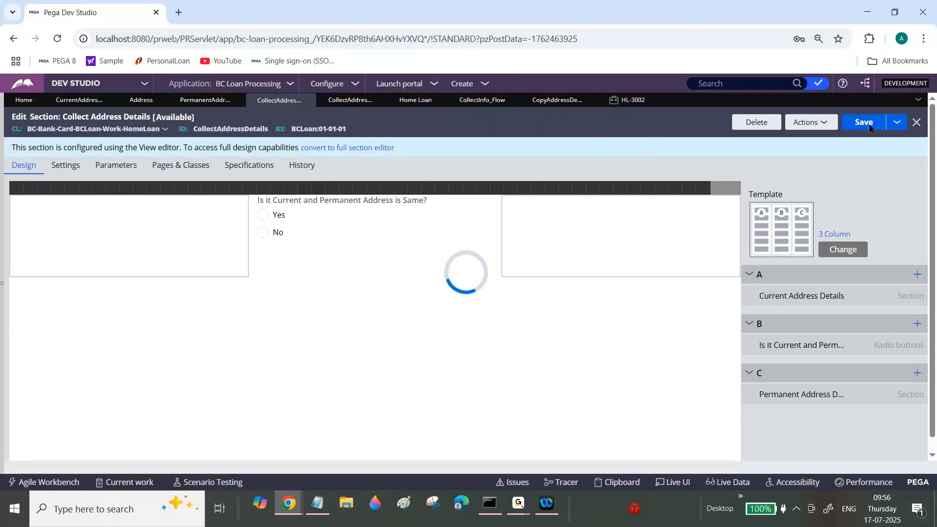
left_click(864, 123)
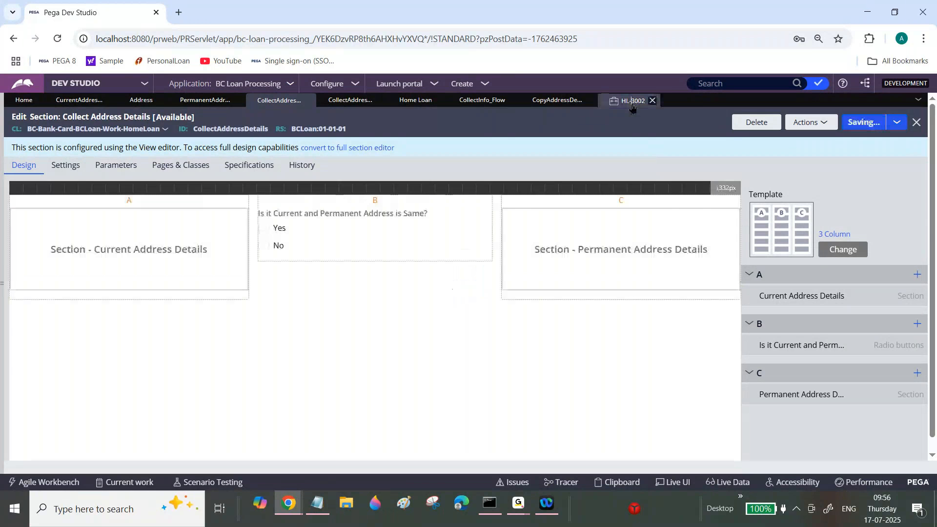
Test the read-only condition in the HL-3002 case by switching the same-address answer between No and Yes, ending on No with permanent Address Line1 ready for entry.
left_click(632, 103)
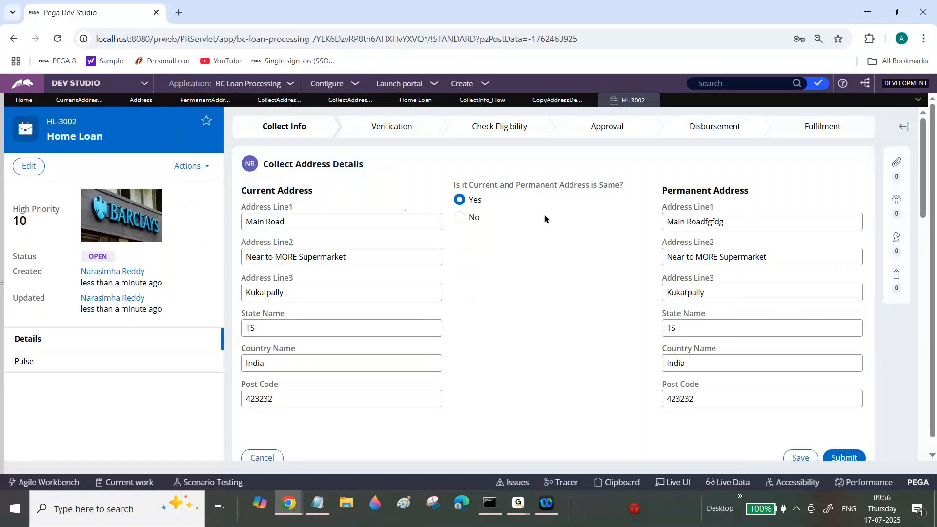
left_click(461, 218)
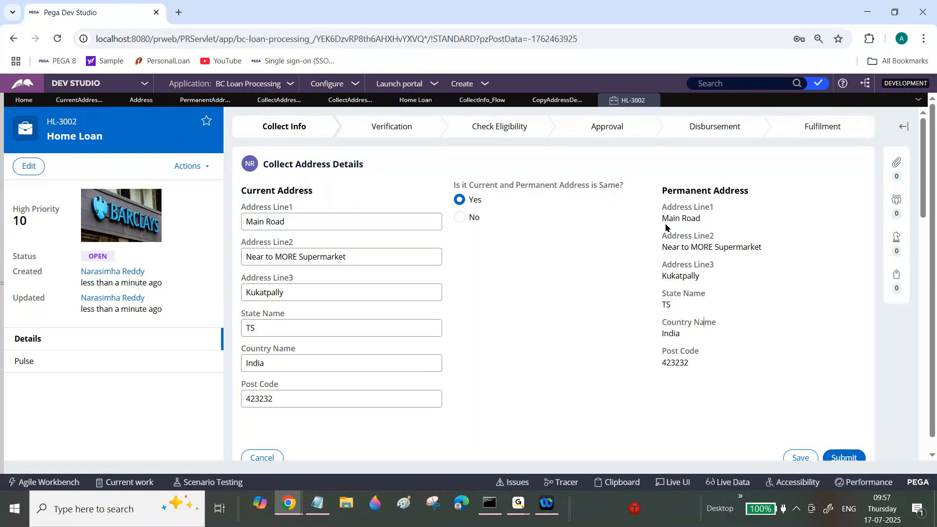
left_click(461, 219)
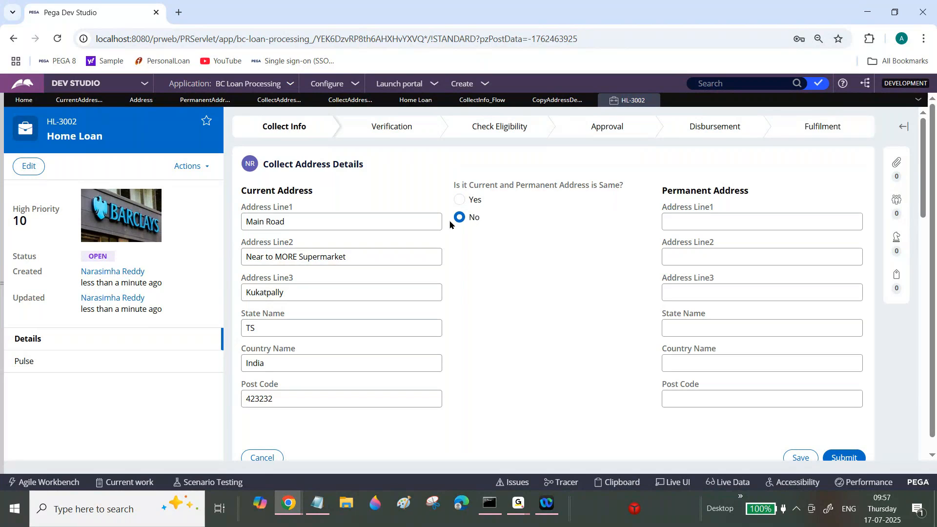
left_click(689, 222)
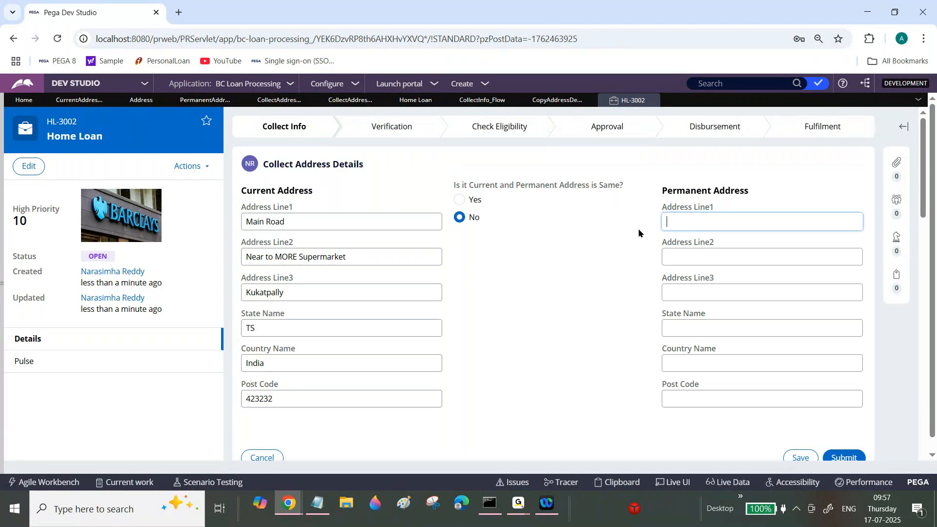
Expand the CheckAddressCopy branch in CopyAddressDetails to review its copy actions, and close all open rule tabs.
left_click(545, 103)
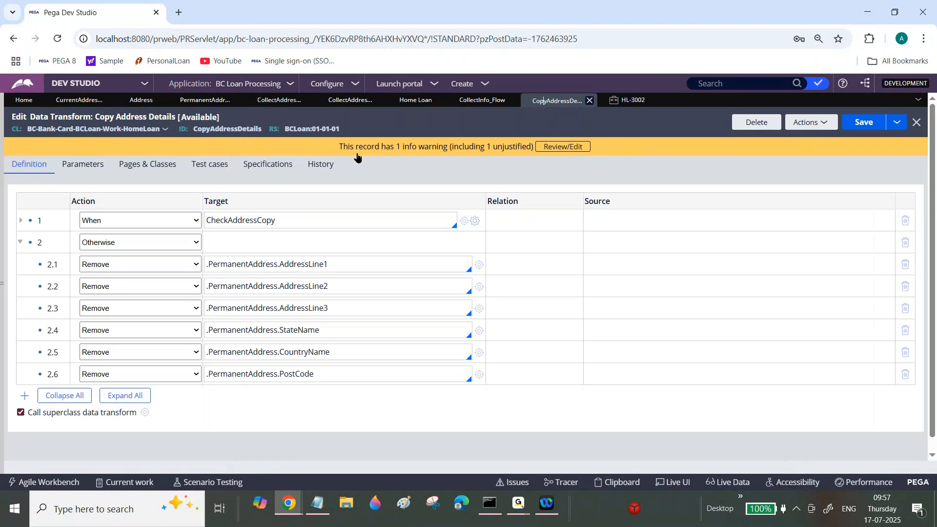
left_click(20, 222)
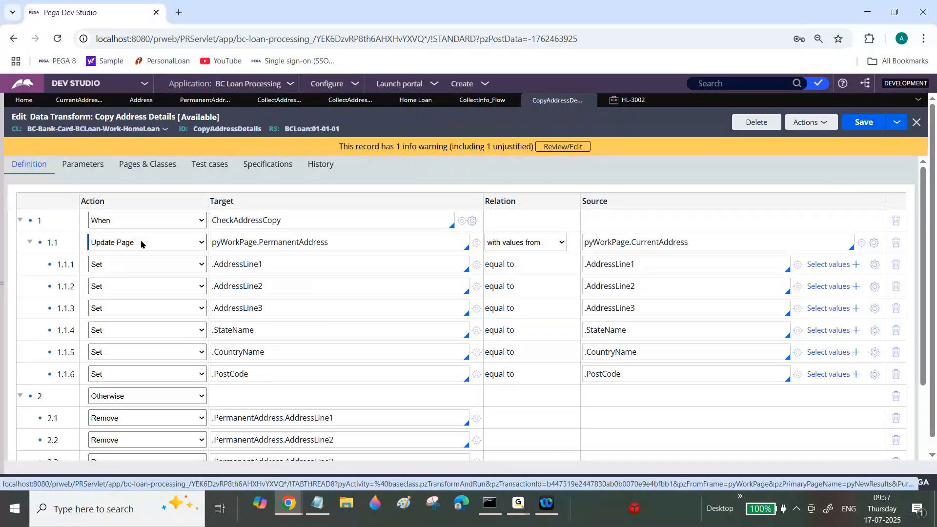
left_click(918, 100)
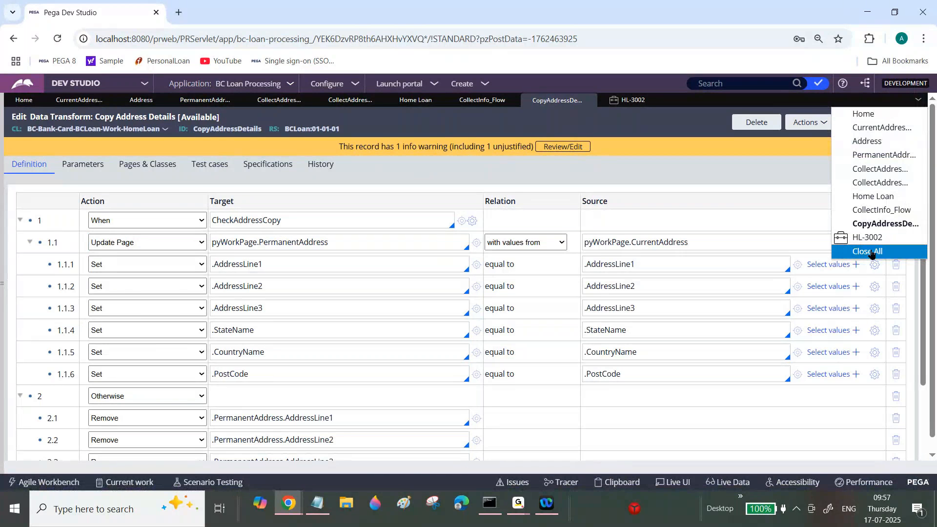
left_click(870, 252)
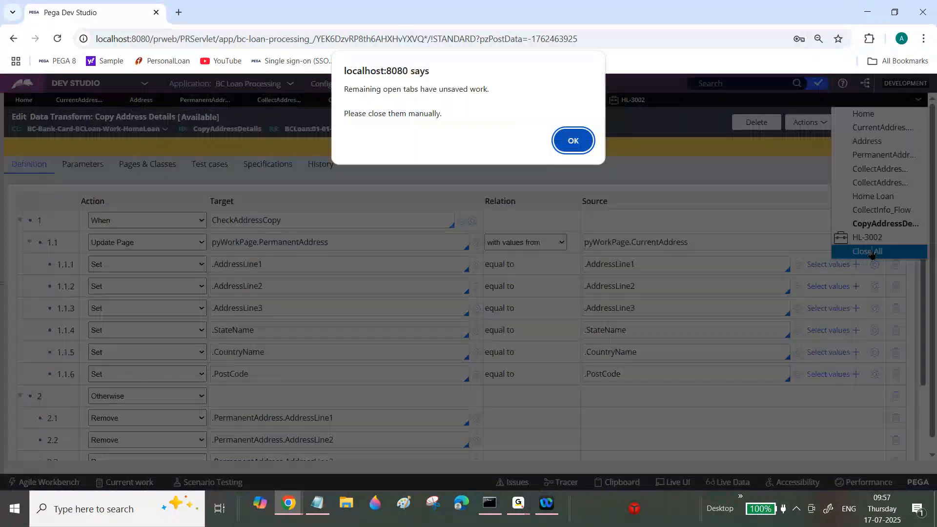
left_click(565, 148)
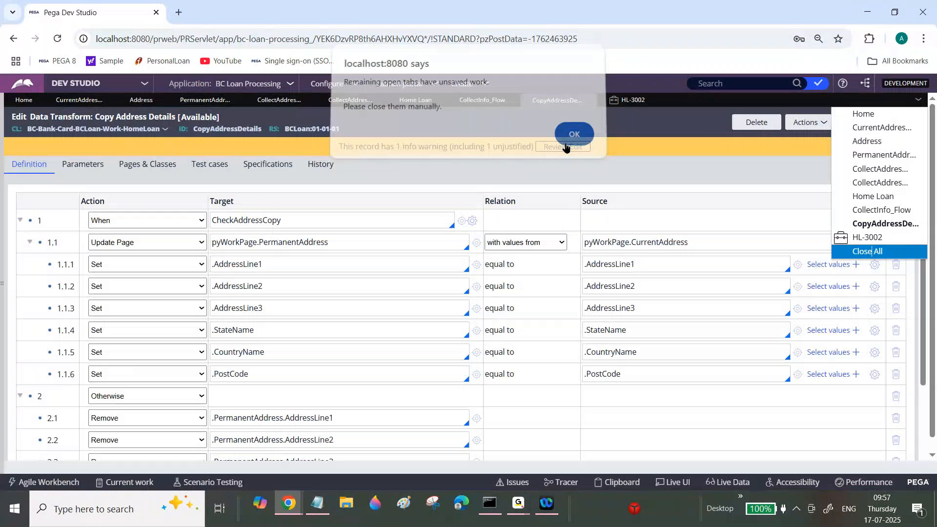
Reopen the Copy Address Details data transform from the recent items and hide the explorer.
left_click(2, 227)
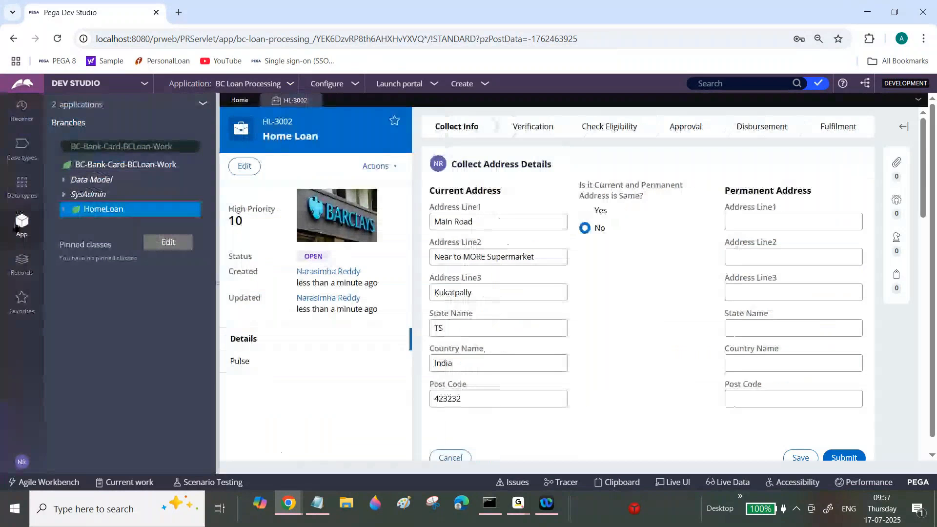
left_click(22, 110)
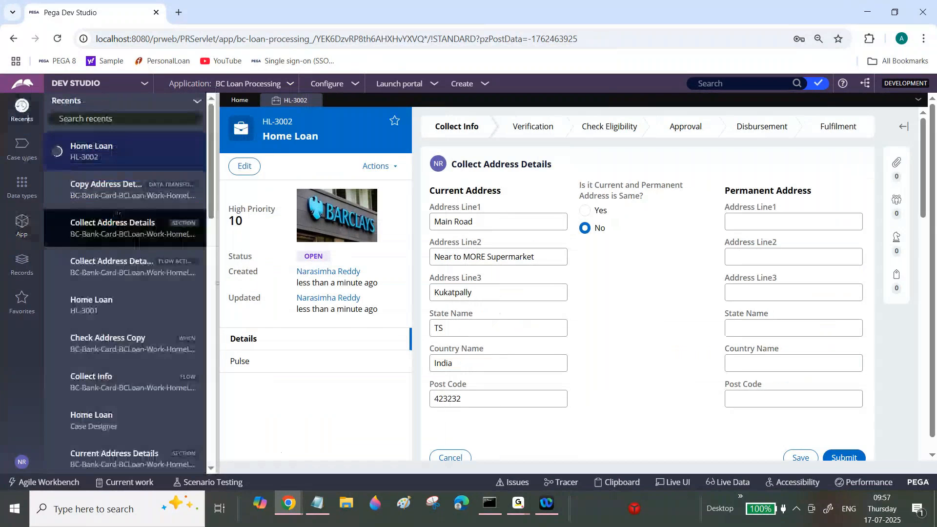
left_click(105, 185)
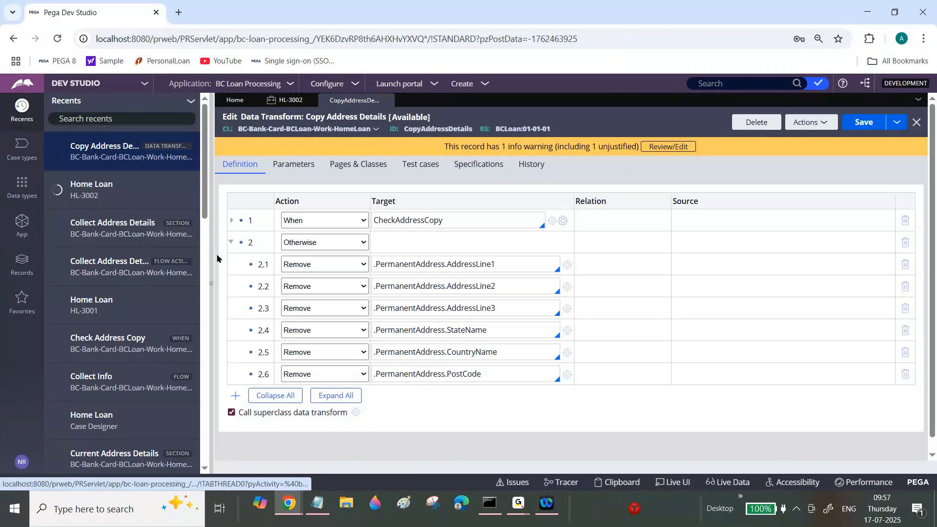
left_click(217, 254)
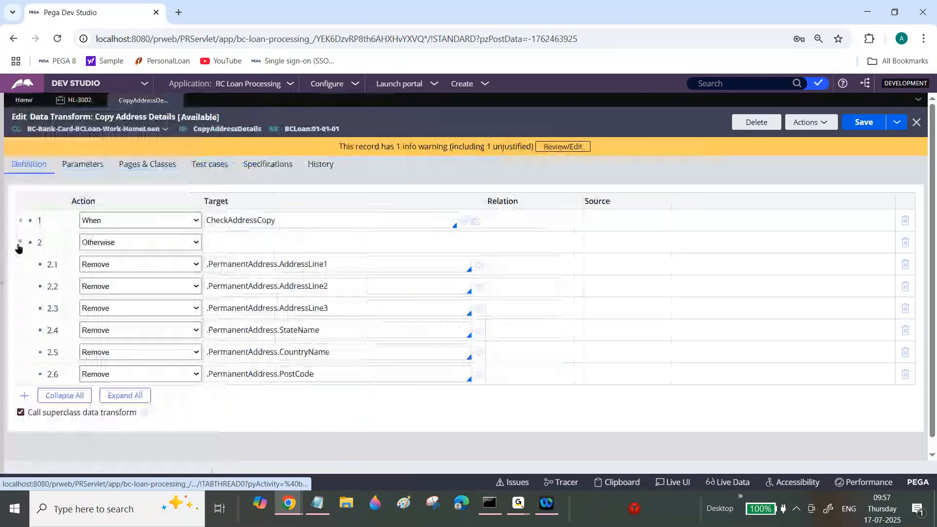
Add an action row above the CheckAddressCopy branch, and disable both the When and Otherwise rows.
left_click(21, 242)
right_click(31, 221)
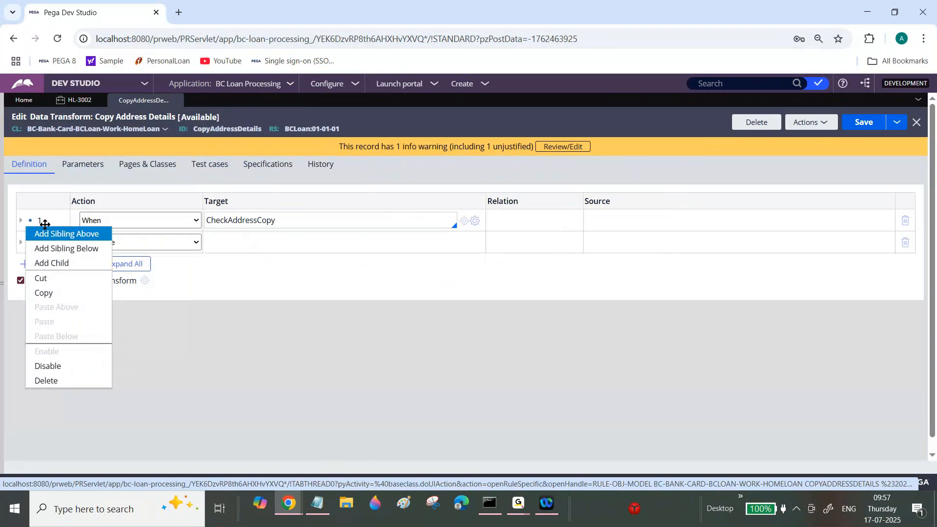
left_click(44, 233)
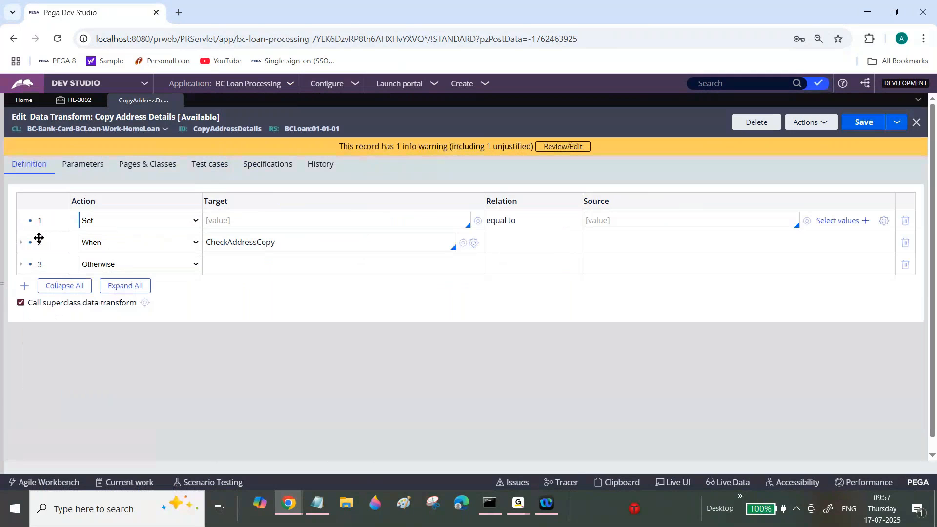
right_click(38, 239)
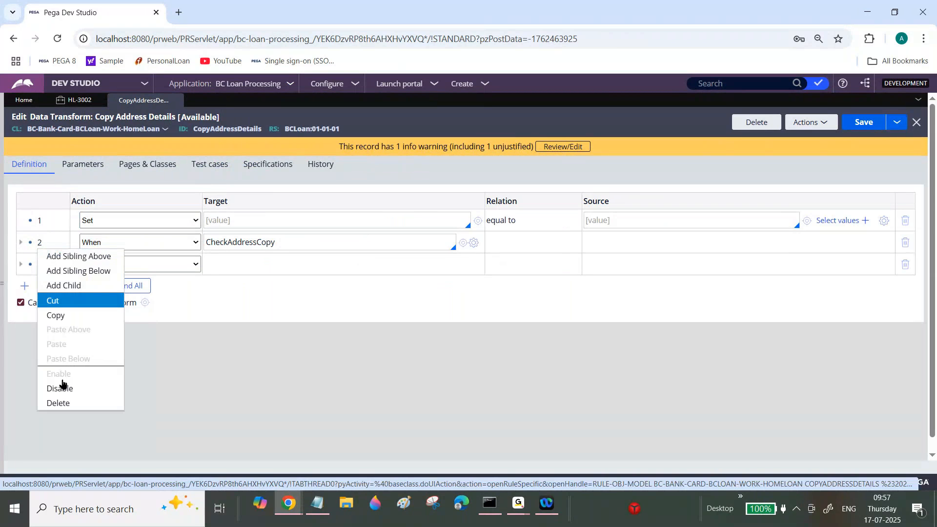
left_click(60, 388)
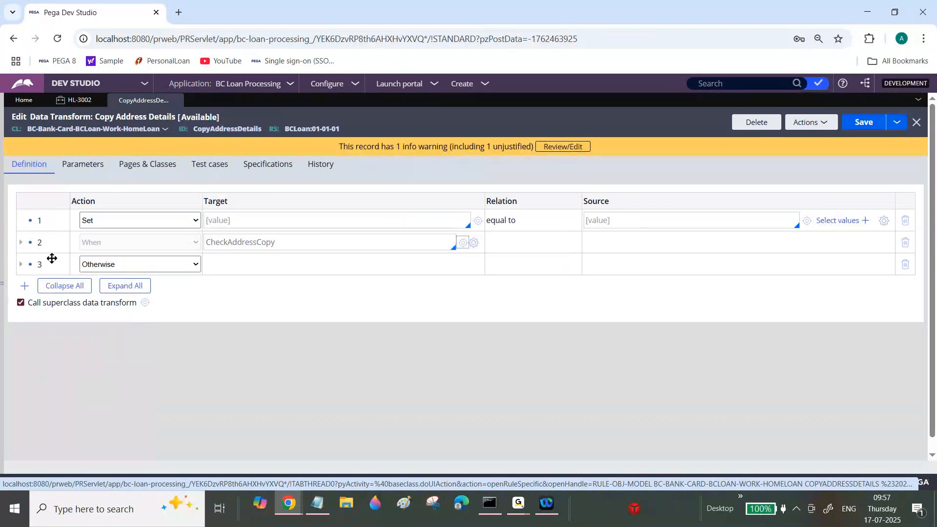
right_click(52, 258)
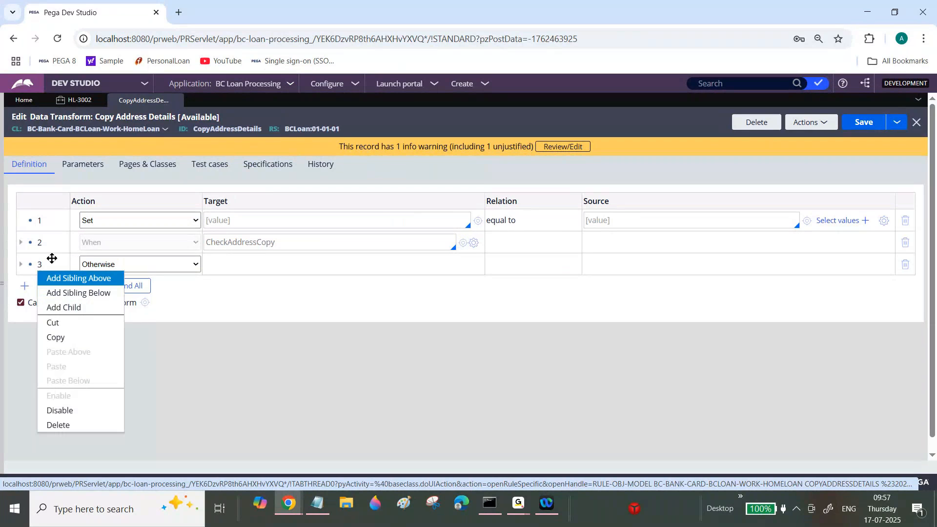
left_click(60, 410)
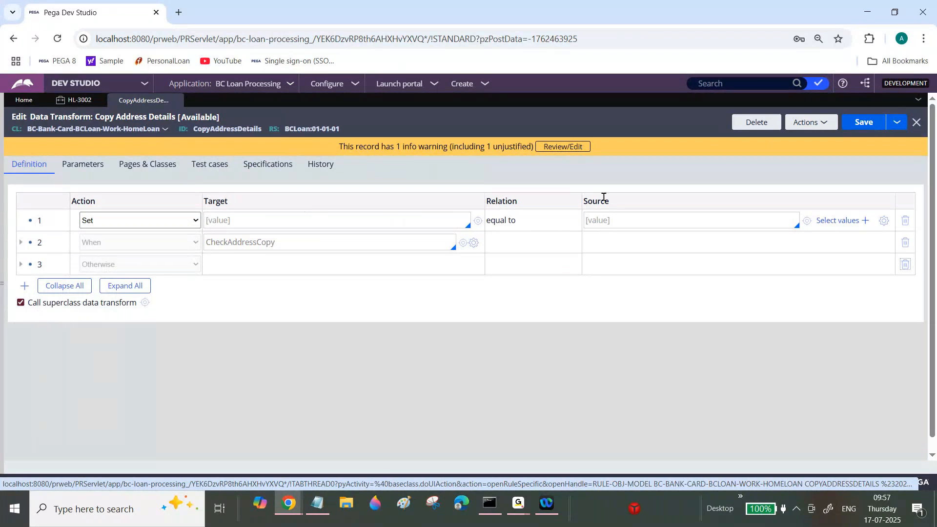
Make the new first row set .PermanentAddress equal to .CurrentAddress, and save the data transform.
left_click(607, 216)
type(".Cur")
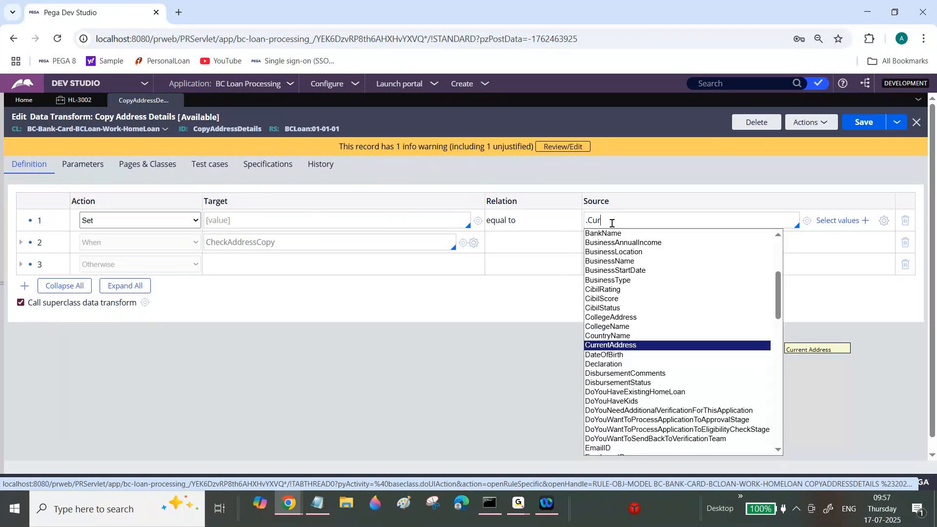
left_click(635, 345)
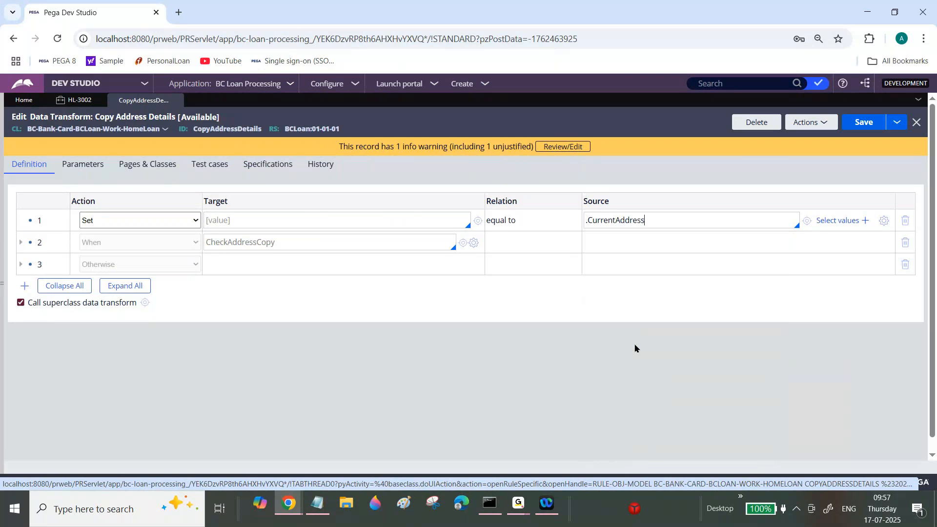
left_click(387, 218)
type(">")
key("BackSpace")
type(".")
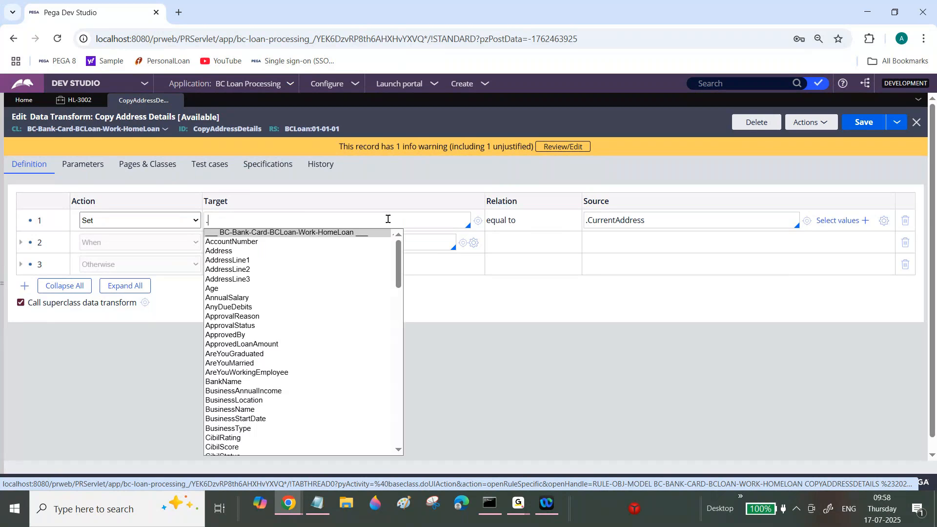
type("Pe")
left_click(267, 352)
left_click(868, 125)
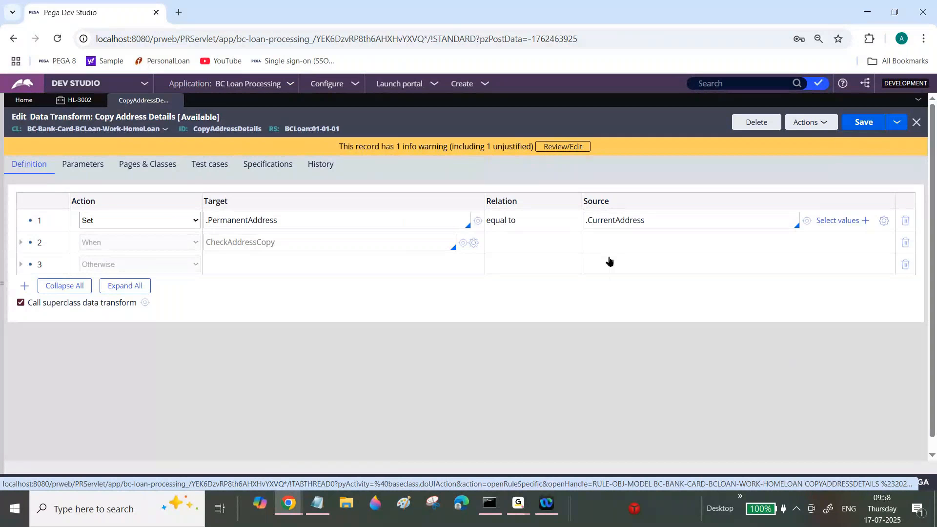
left_click(608, 221)
left_click(607, 220)
left_click(337, 219)
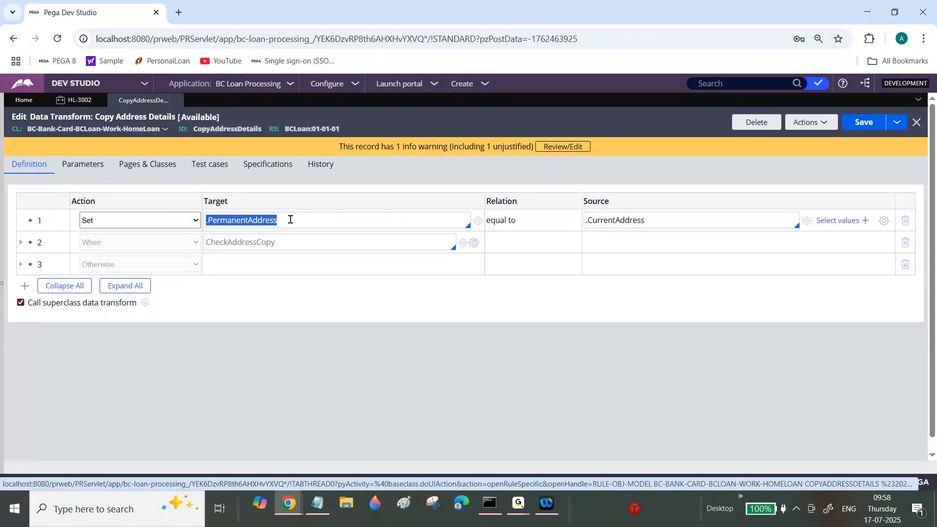
left_click(463, 85)
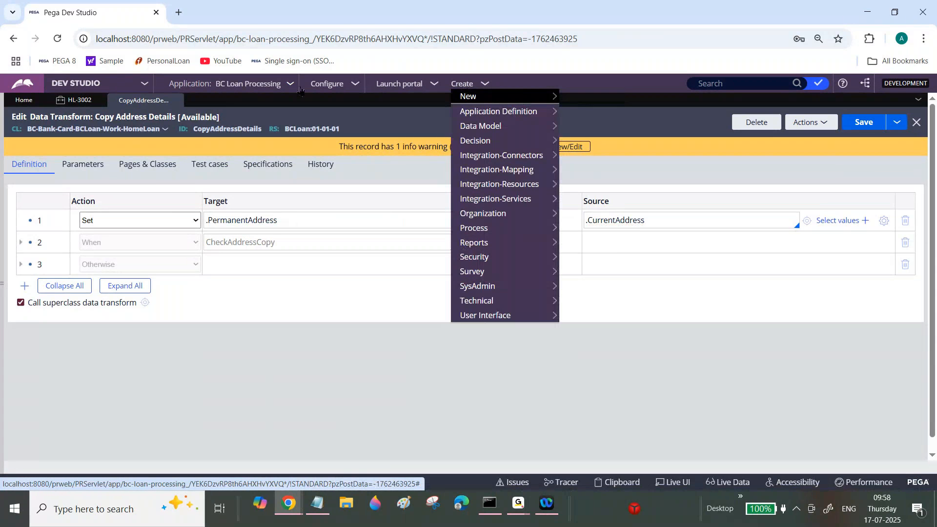
Test the whole-page copy in the HL-3002 case by switching between Yes and No, appending "sdfs" to current Address Line1 before repeating it.
left_click(77, 101)
left_click(460, 200)
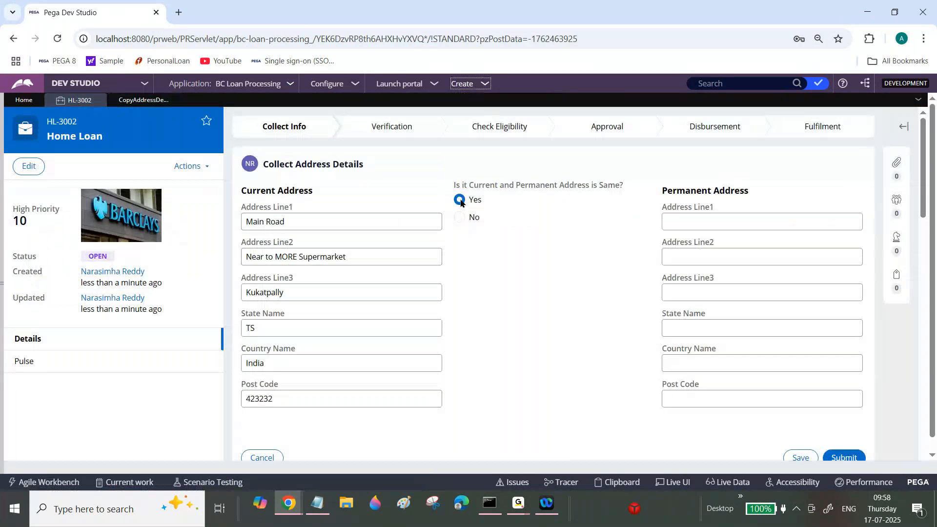
left_click(460, 219)
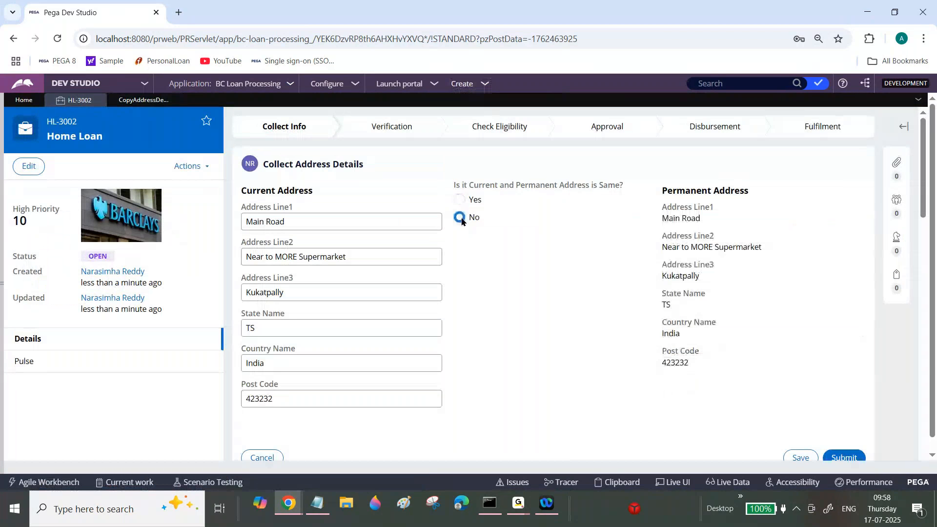
left_click(318, 218)
type("sdfs")
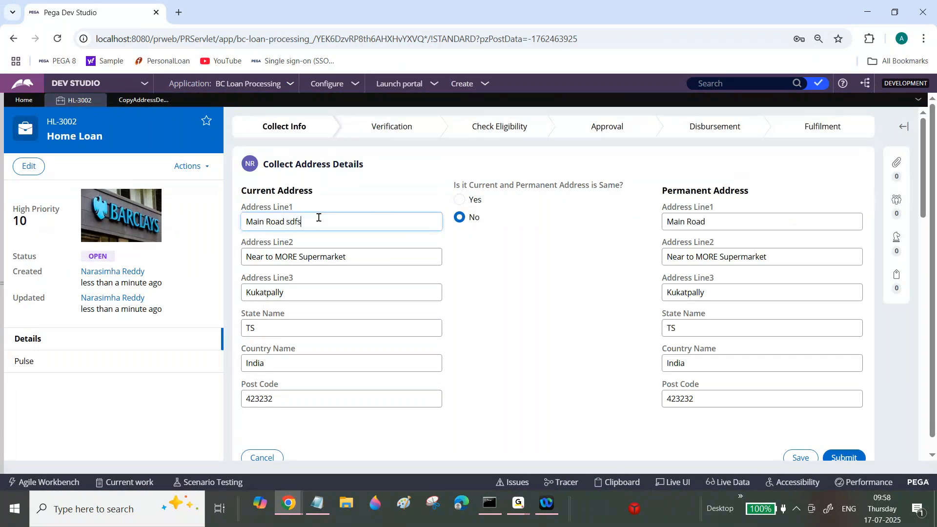
left_click(460, 200)
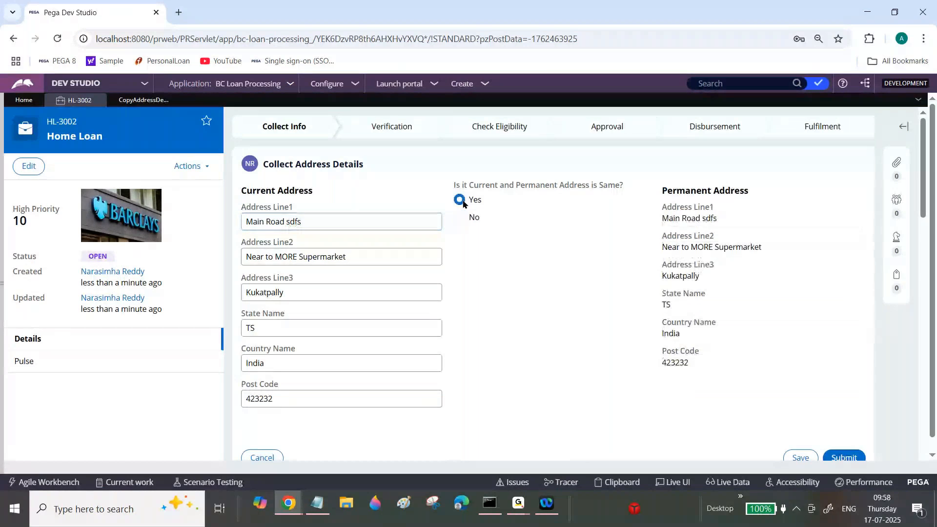
left_click(460, 218)
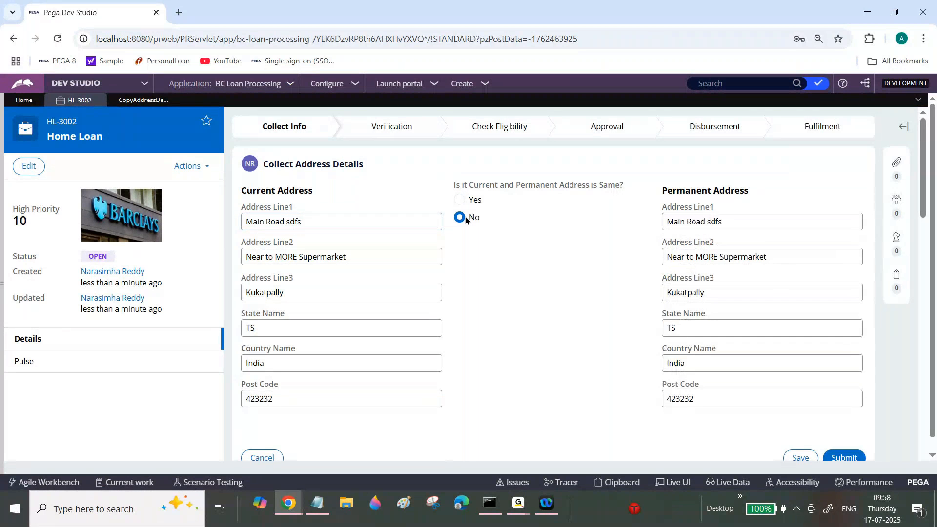
Return to the Copy Address Details data transform and review the first Set row's source and target.
left_click(154, 103)
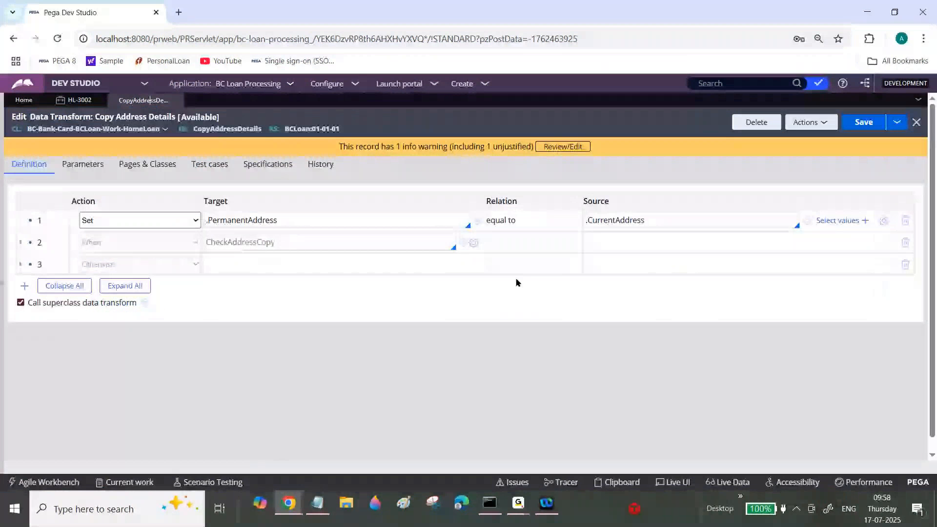
left_click(519, 509)
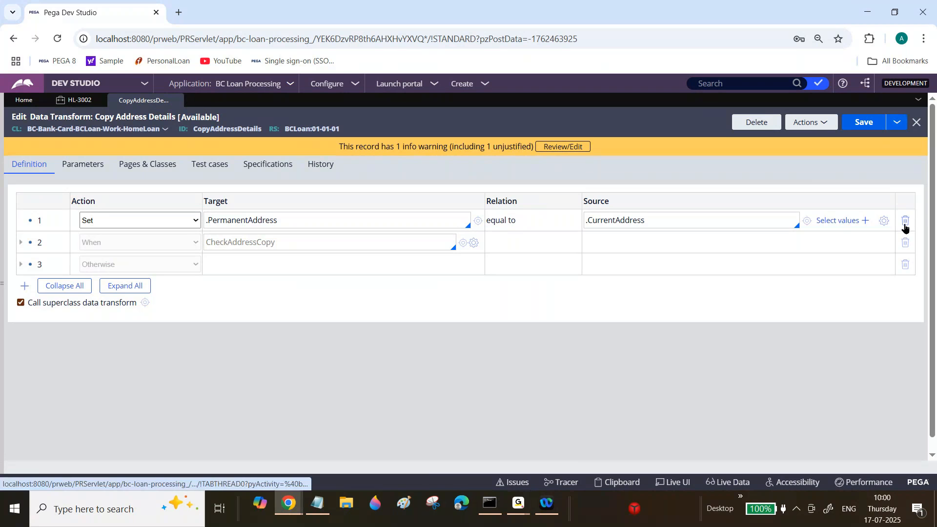
triple_click(651, 220)
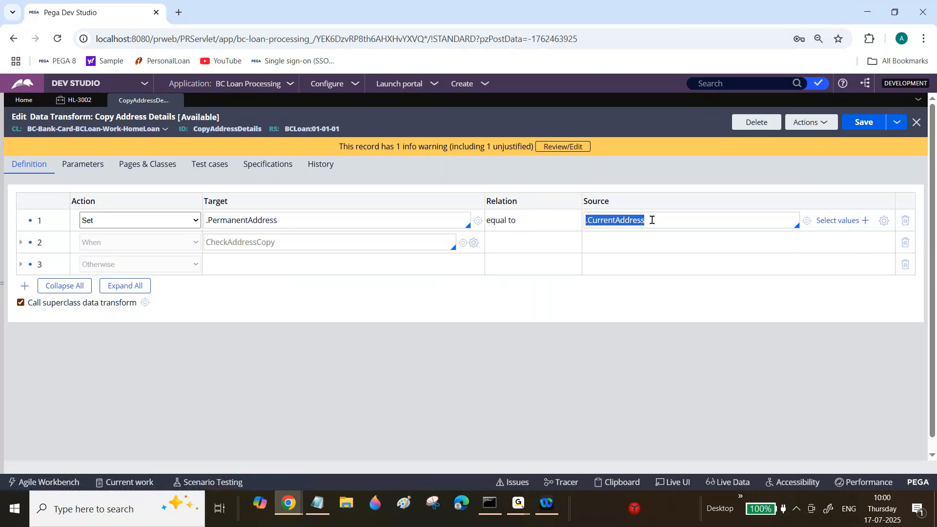
left_click(651, 220)
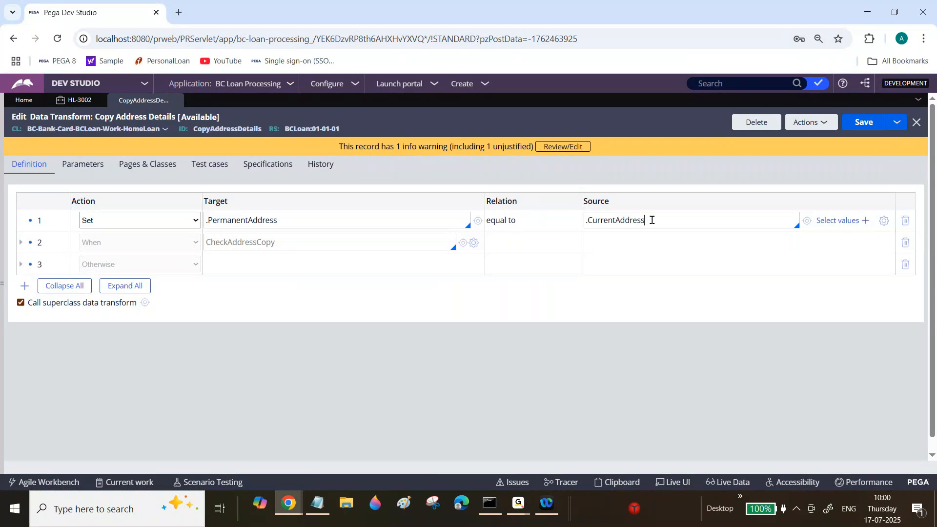
double_click(651, 220)
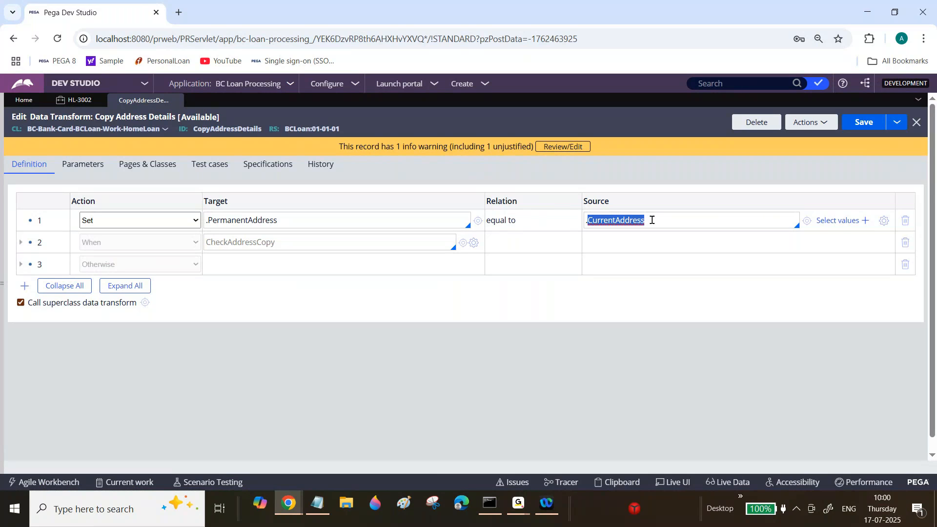
triple_click(651, 220)
left_click(385, 224)
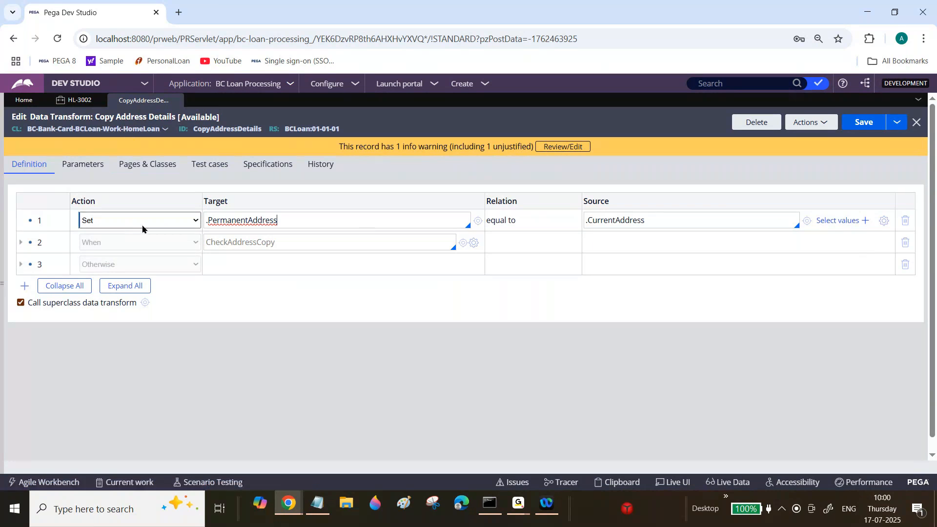
Delete the page-level Set row, enable the When and Otherwise rows again, and save the data transform.
left_click(905, 220)
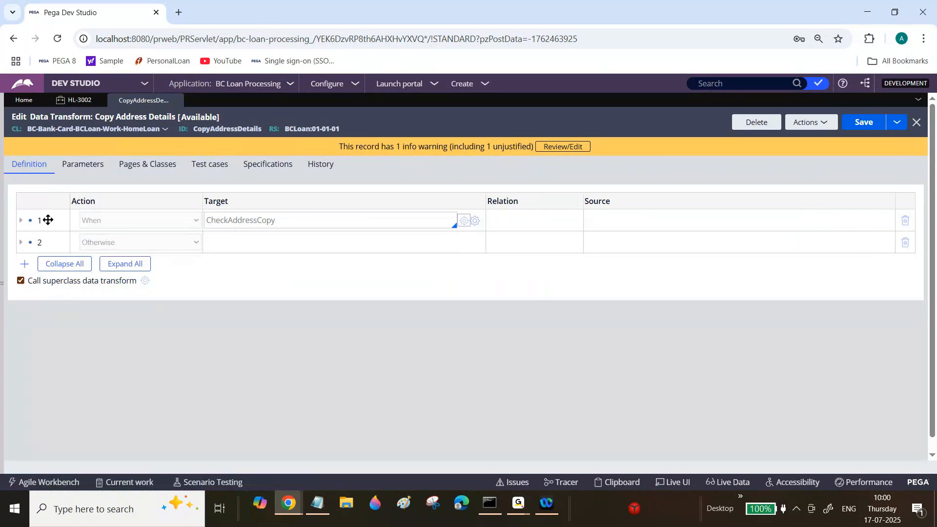
right_click(47, 220)
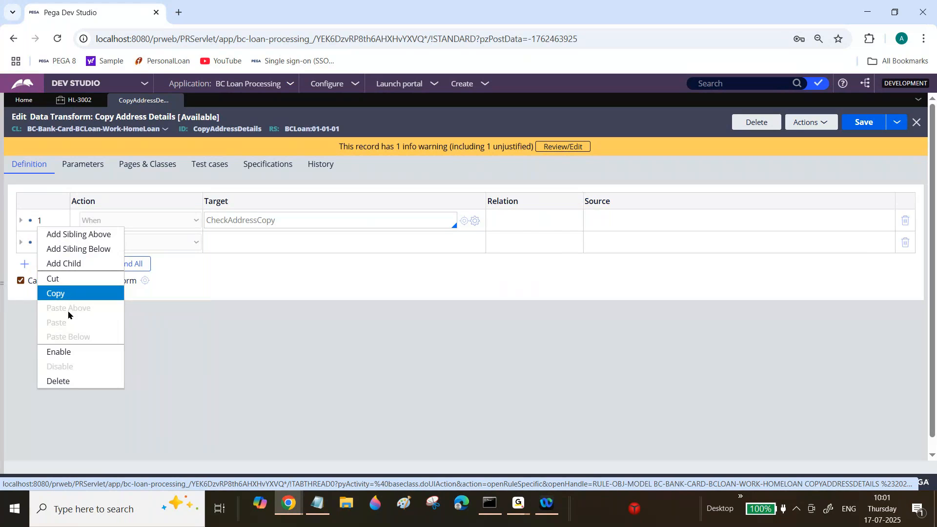
left_click(67, 327)
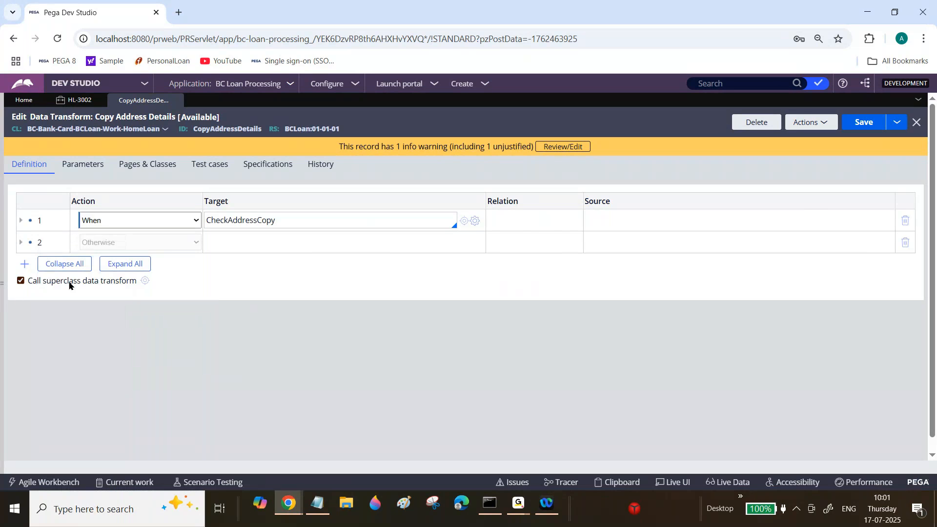
right_click(46, 235)
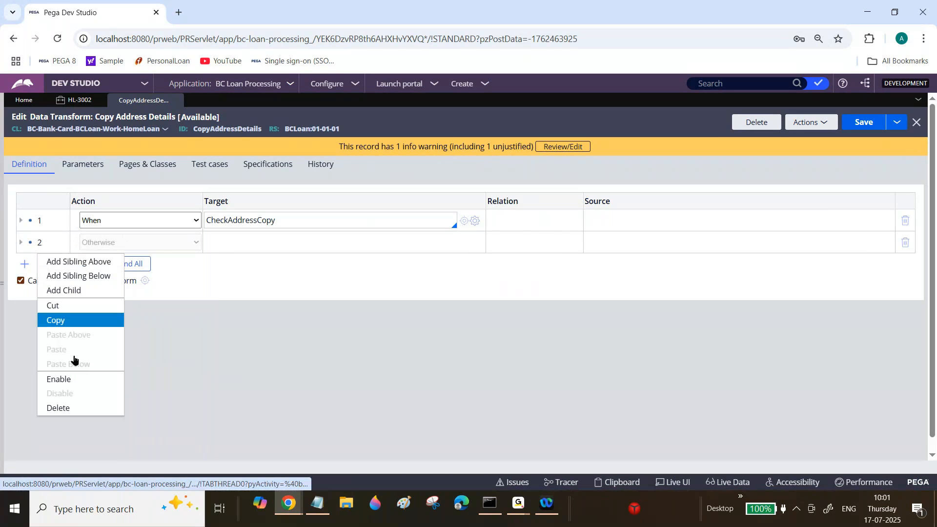
left_click(79, 385)
left_click(865, 122)
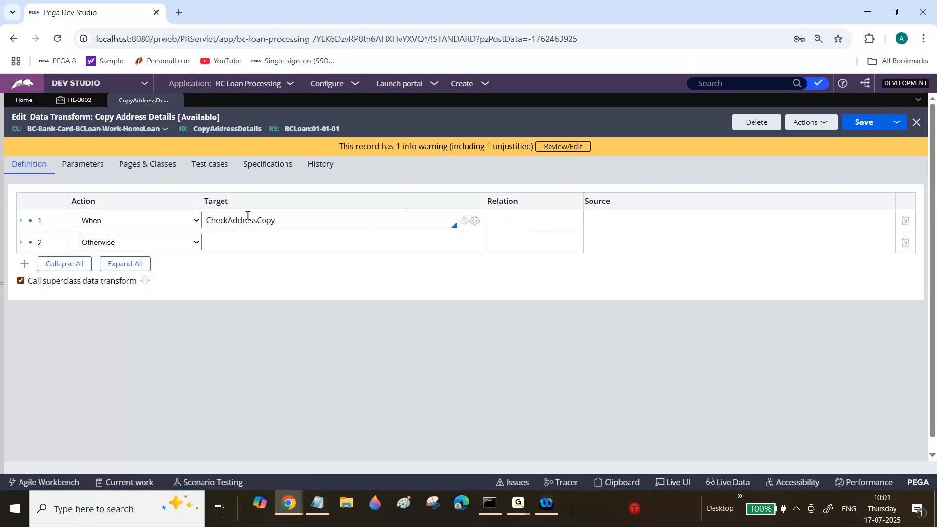
double_click(247, 220)
double_click(246, 220)
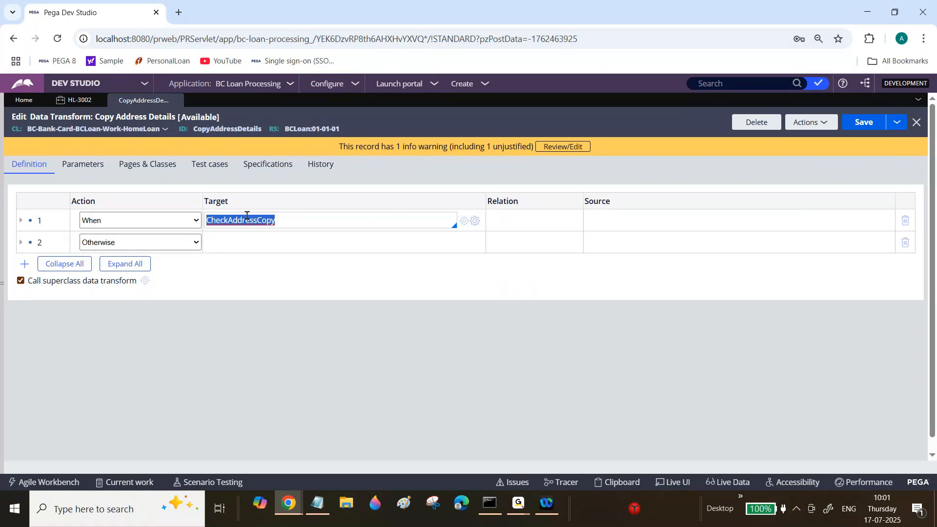
left_click(246, 215)
double_click(246, 215)
left_click(246, 215)
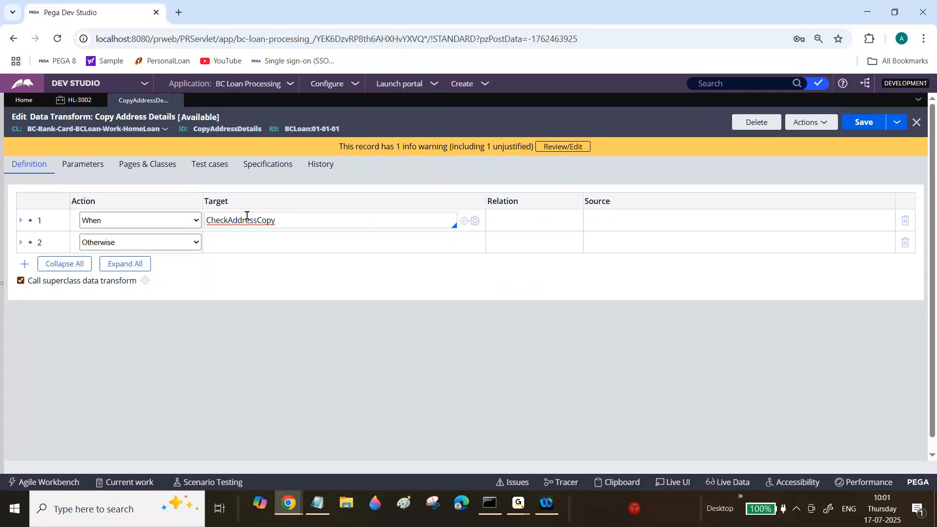
double_click(246, 216)
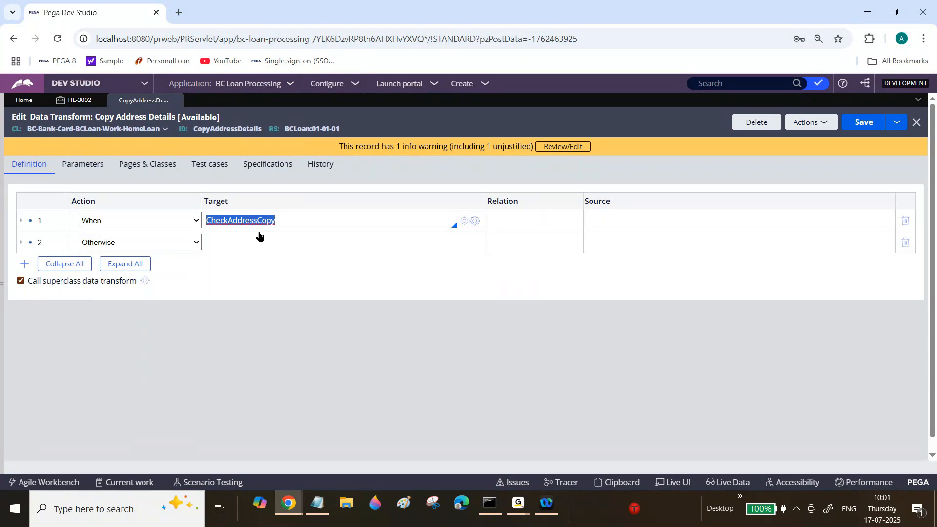
Expand the CheckAddressCopy branch to review its Update Page actions, and collapse it again.
left_click(19, 224)
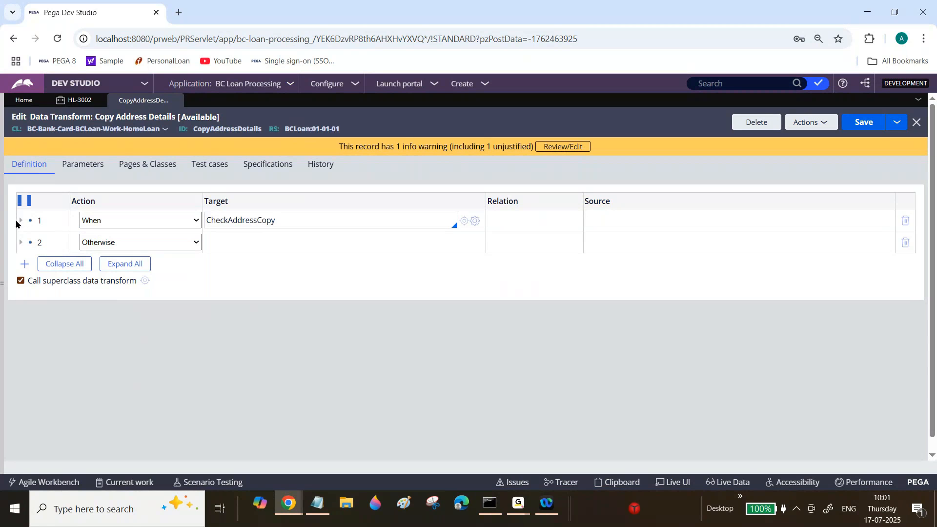
left_click(20, 220)
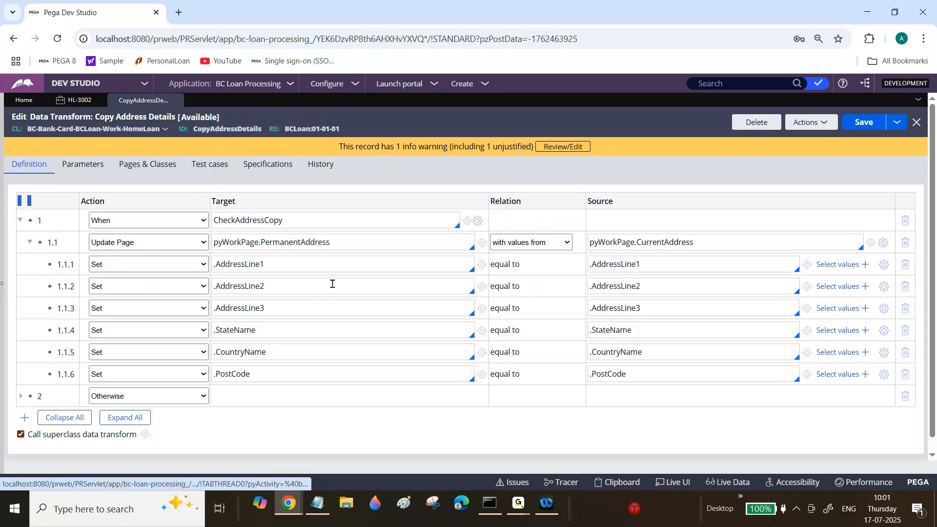
left_click(20, 220)
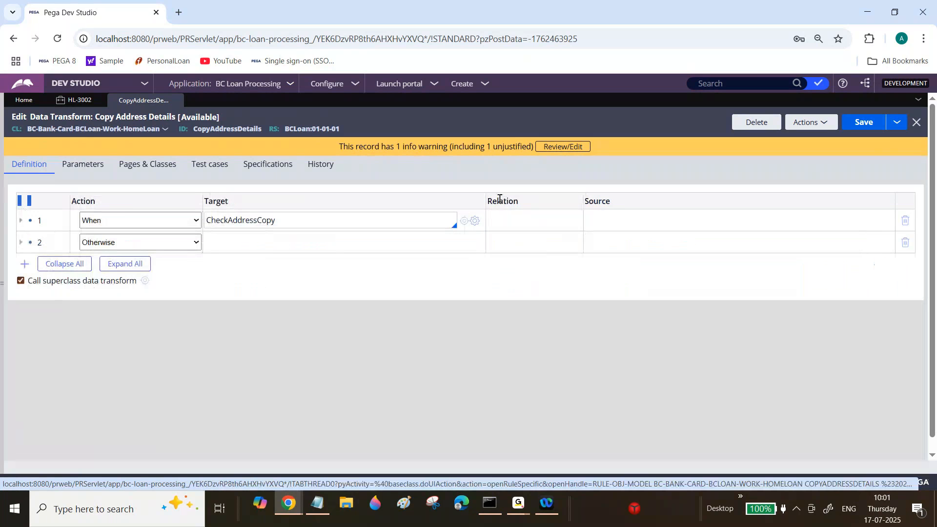
double_click(346, 227)
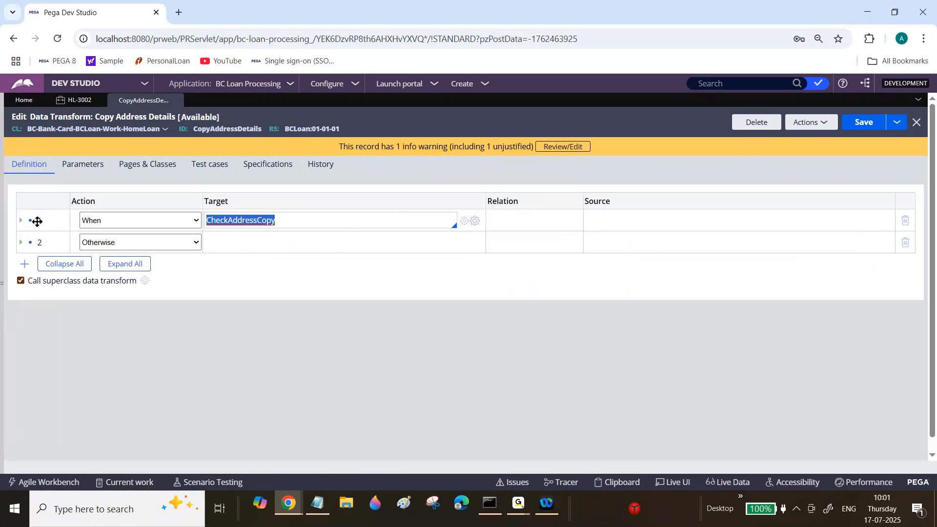
Expand the CheckAddressCopy branch and open the PermanentAddress property from its Update Page target to review the page definition.
left_click(260, 224)
left_click(20, 220)
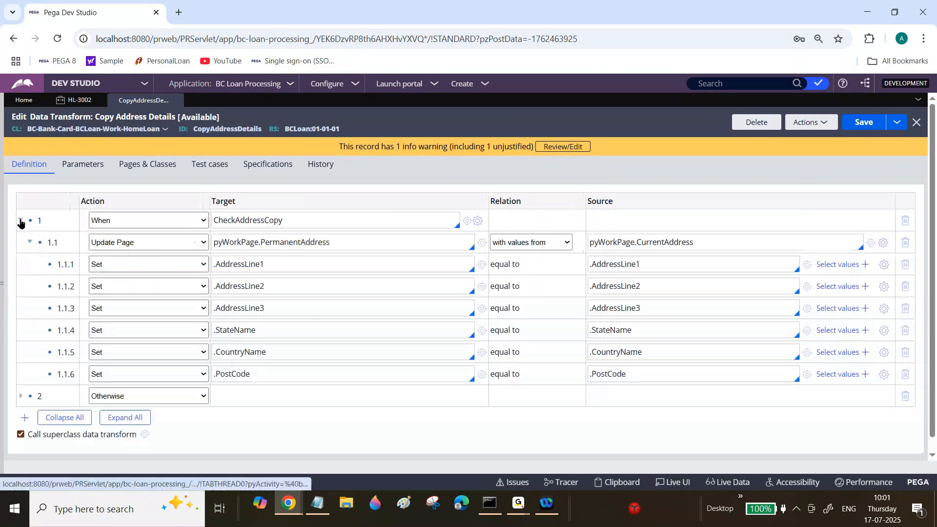
left_click(475, 248)
triple_click(70, 229)
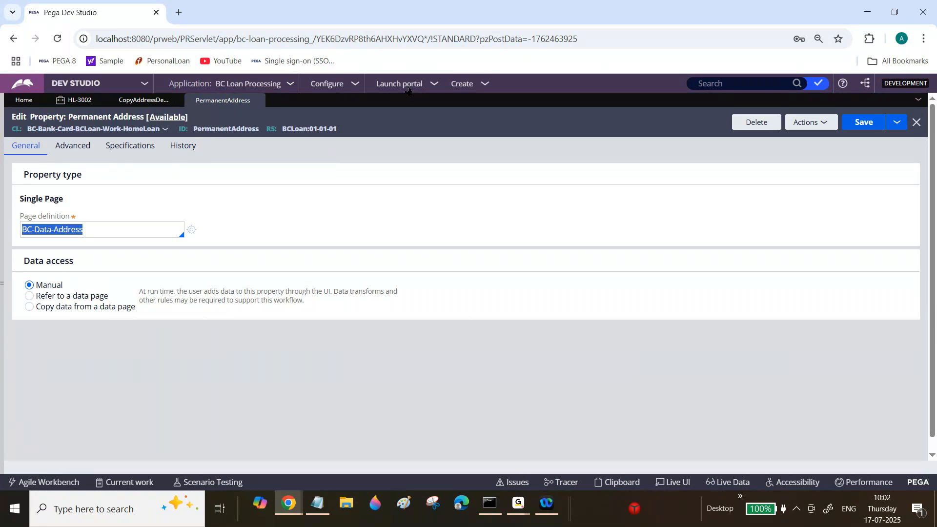
Create a property labelled Sample that applies to BC-Bank-Card-BCLoan-Work-HomeLoan, in ruleset BCLoan 01-01-01.
left_click(457, 86)
mouse_move(503, 128)
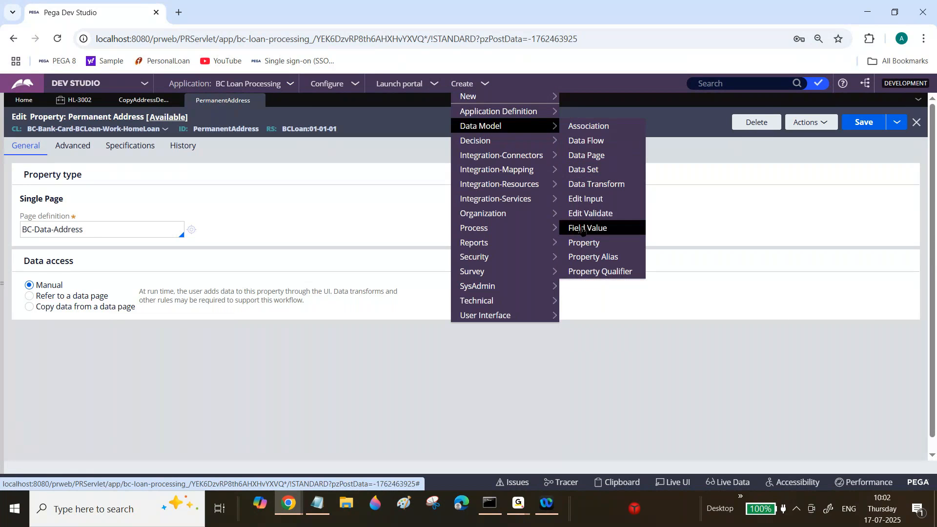
left_click(584, 243)
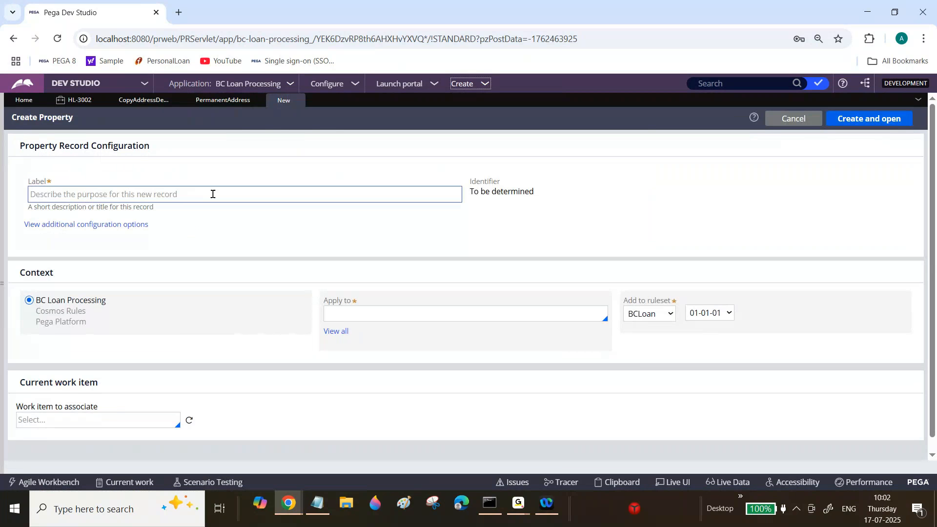
left_click(213, 194)
type("Sample")
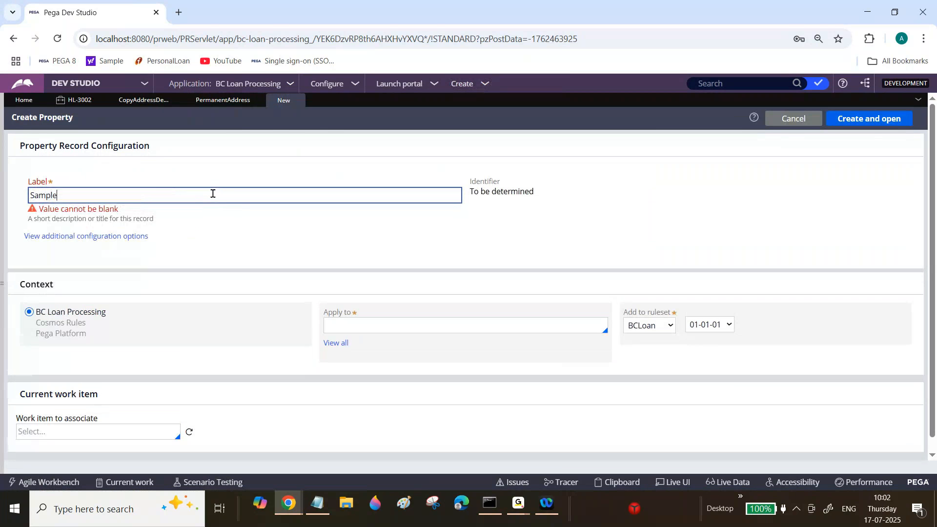
key("Tab")
key("Tab")
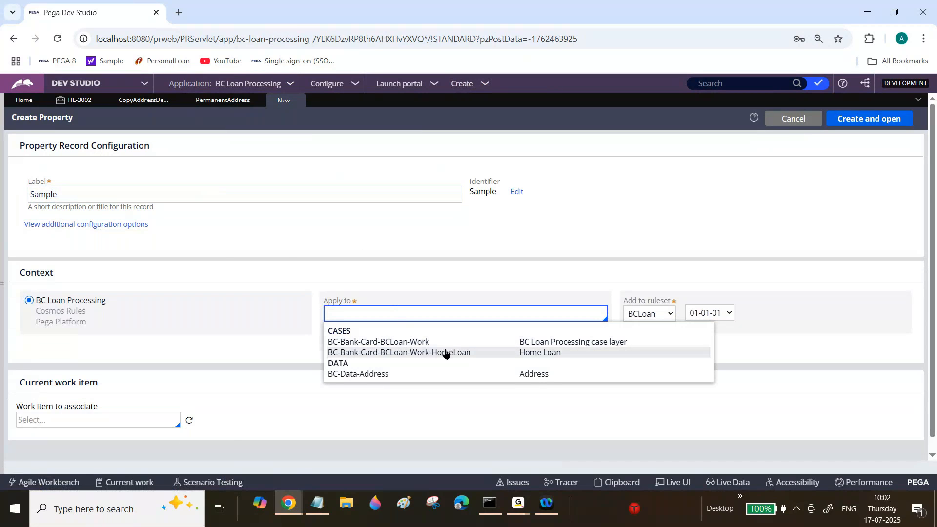
left_click(450, 353)
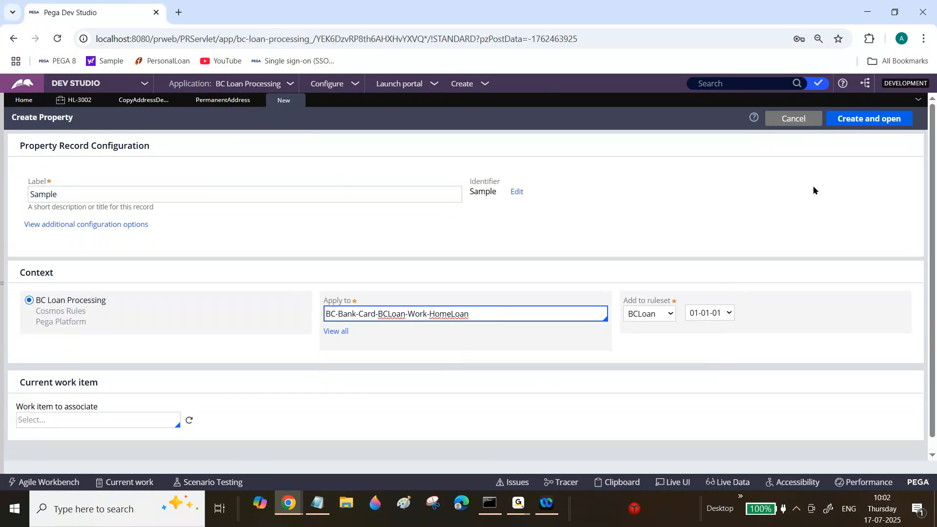
left_click(859, 120)
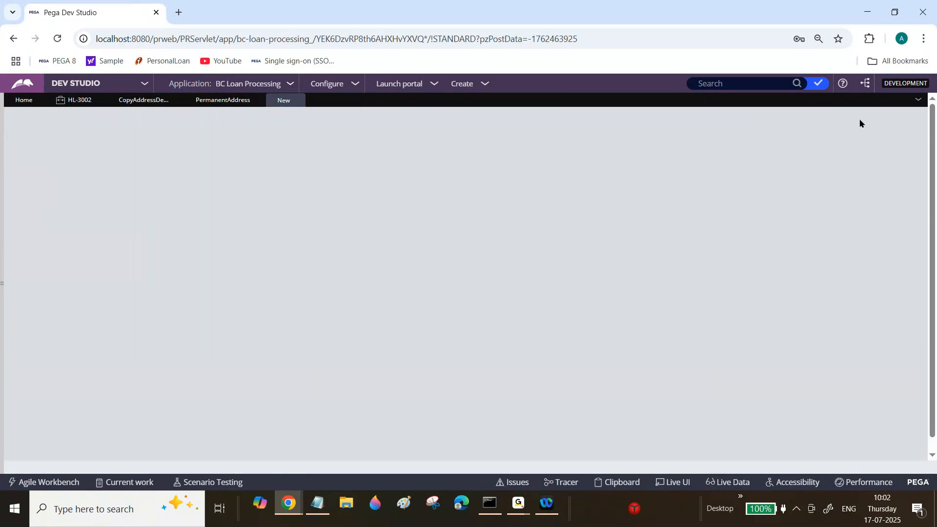
Change the Sample property's type to Single Page with BC-Data-Address as its page definition.
left_click(57, 199)
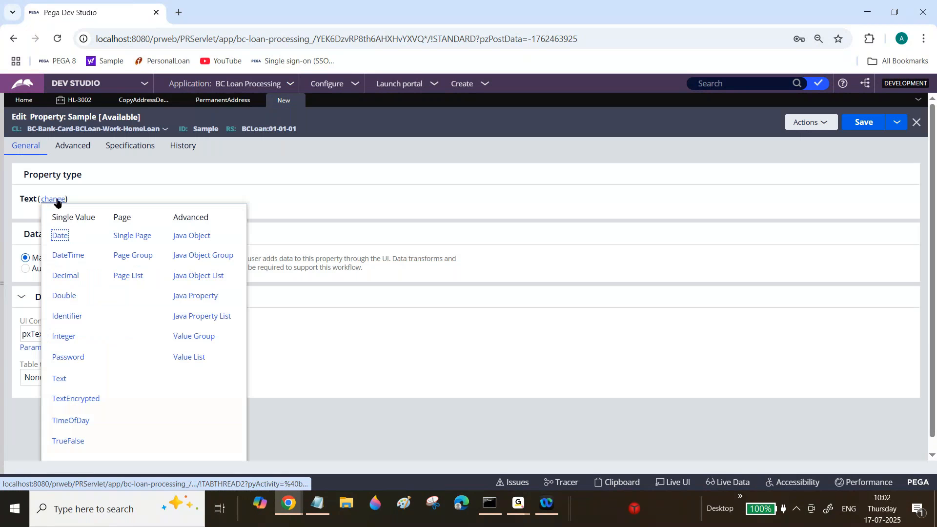
left_click(130, 236)
type("B")
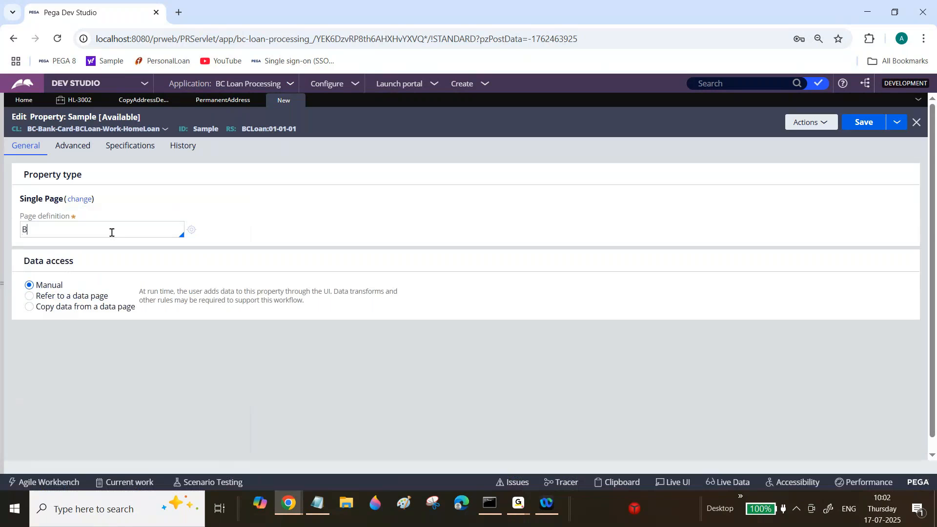
type("C-Data-Add")
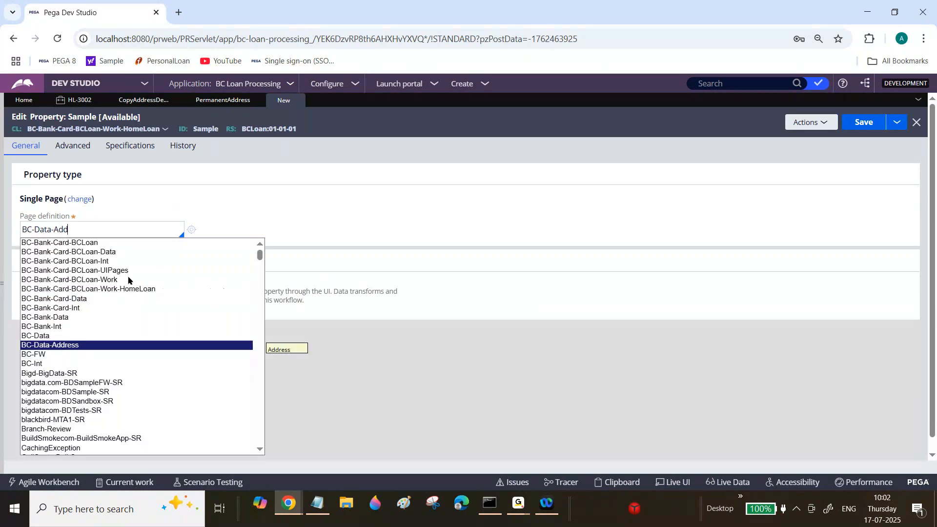
left_click(68, 348)
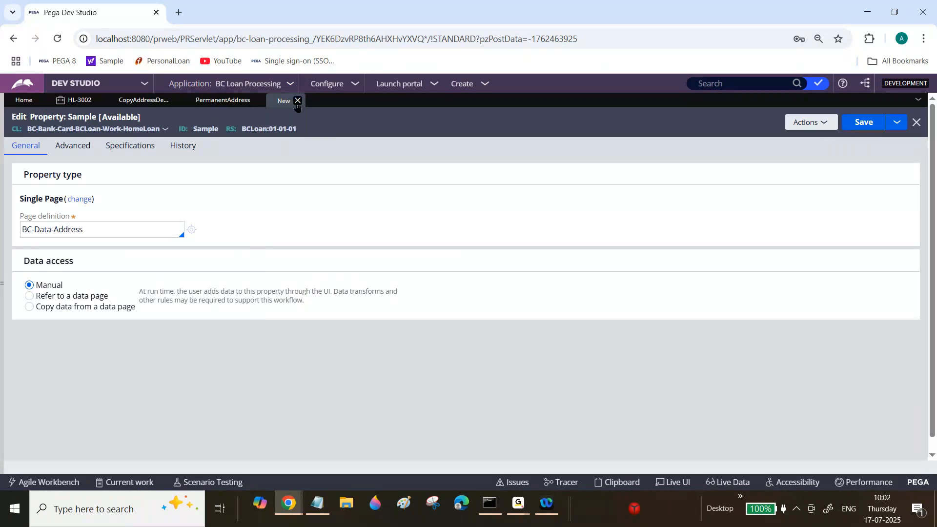
Discard the unsaved Sample property and check the page definition of the PermanentAddress property.
left_click(297, 101)
left_click(623, 318)
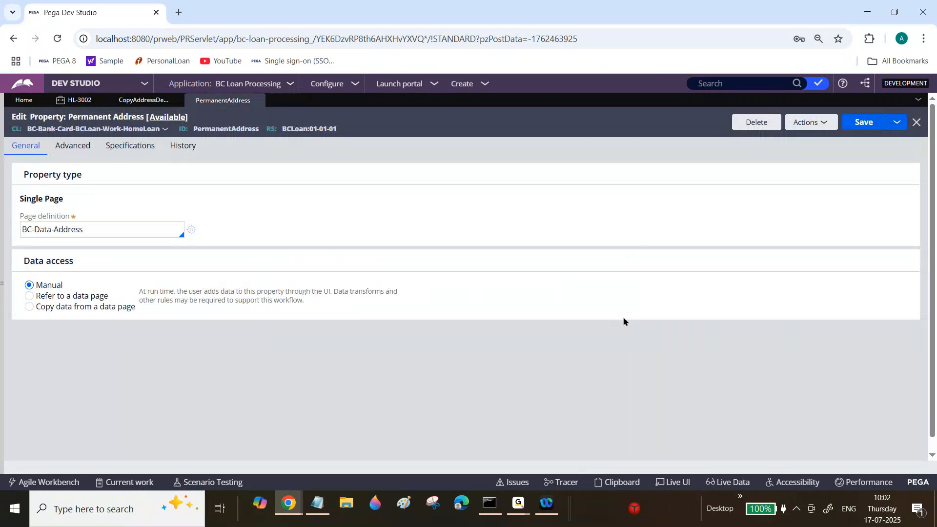
double_click(102, 226)
key("ctrl+a")
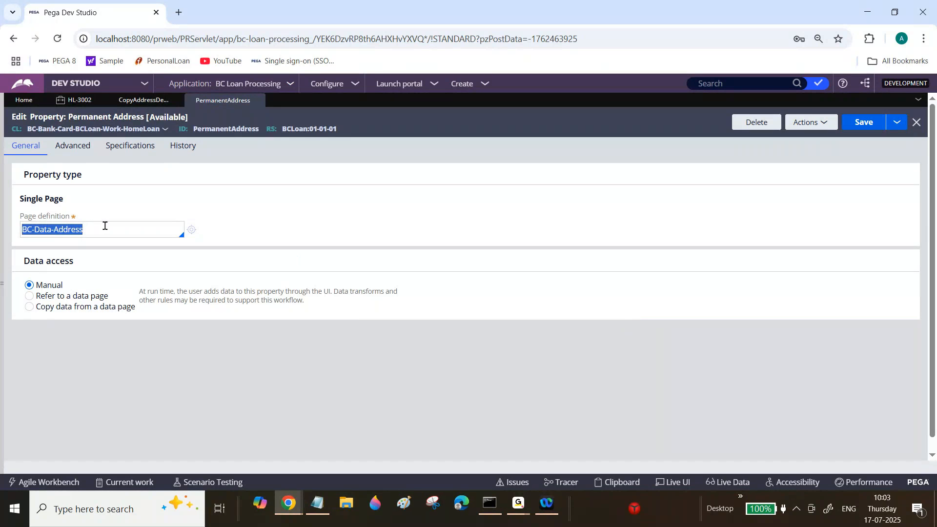
left_click(105, 226)
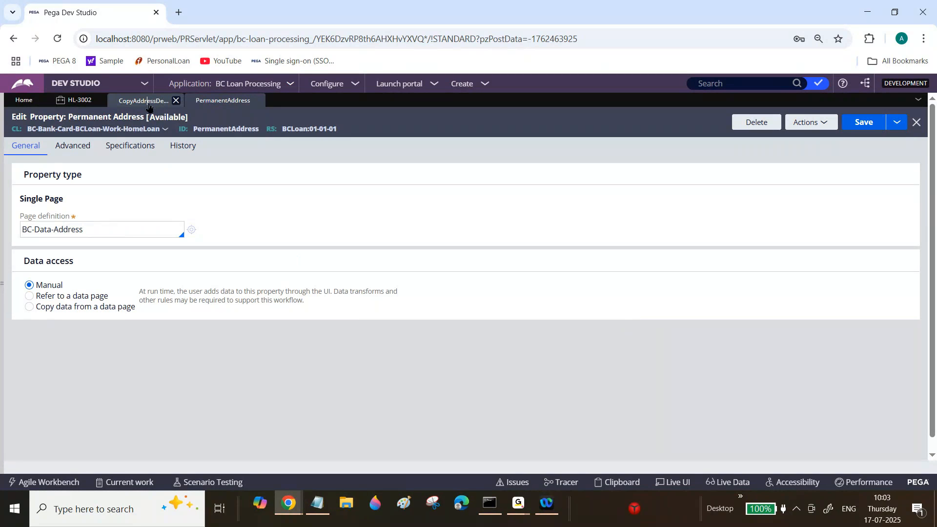
Return to the CopyAddressDetails data transform and review the PostCode mapping between its source and target.
left_click(143, 101)
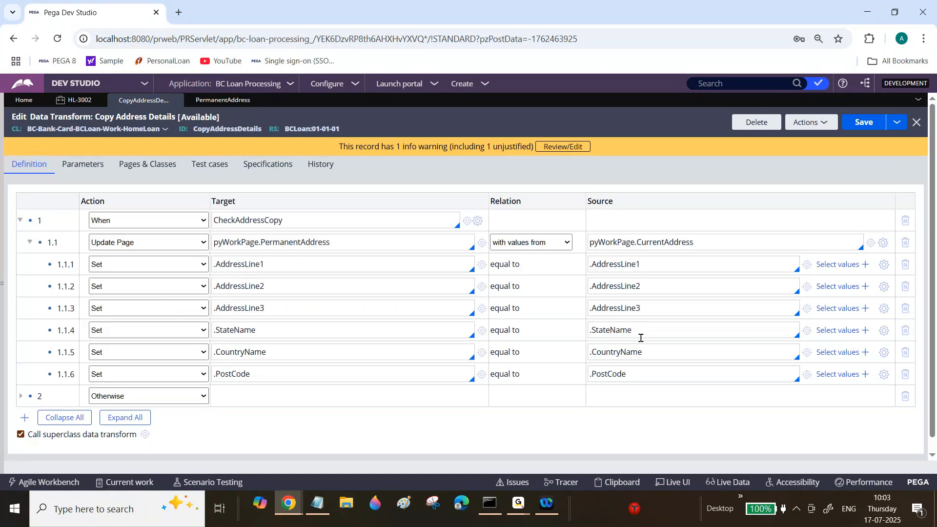
double_click(636, 376)
double_click(249, 375)
Switch to Notepad and add the lines Sample and Sample1 at the end of the notes.
left_click(317, 503)
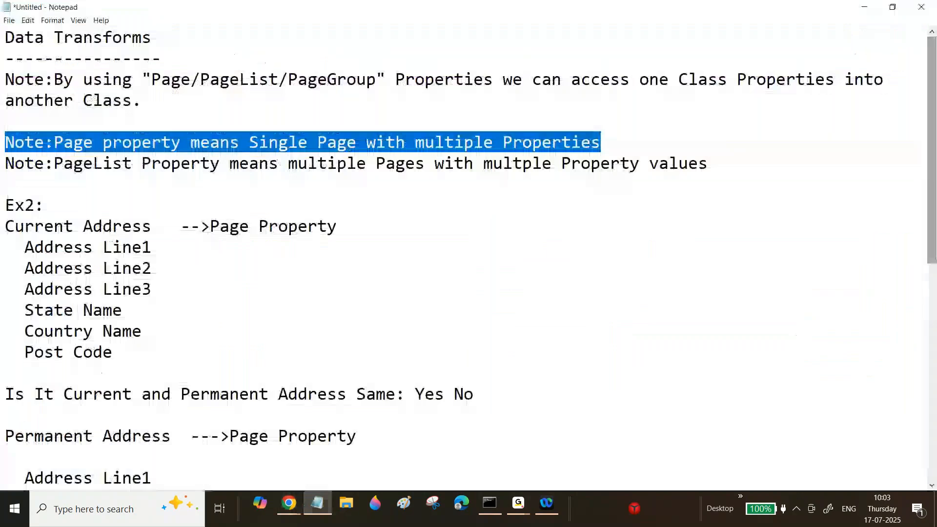
key("ctrl+End")
key("Return")
key("Return")
key("Return")
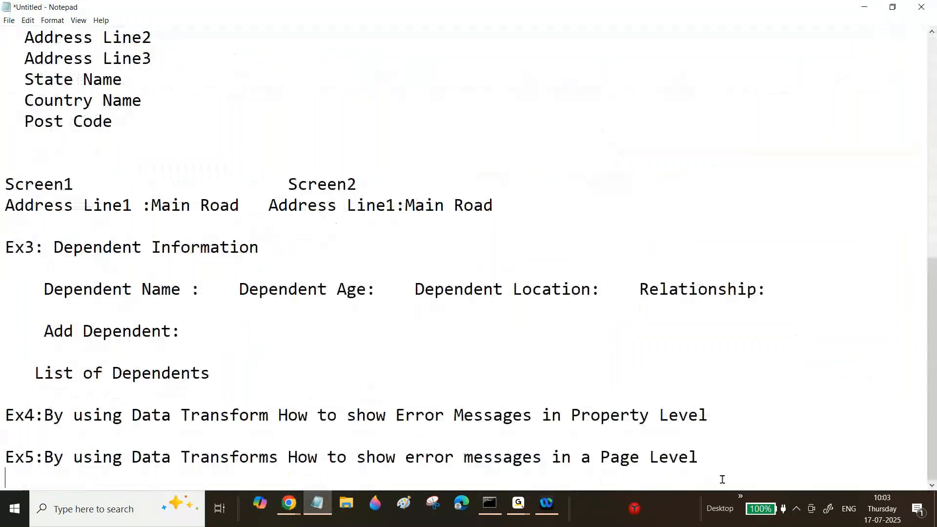
type("Sample")
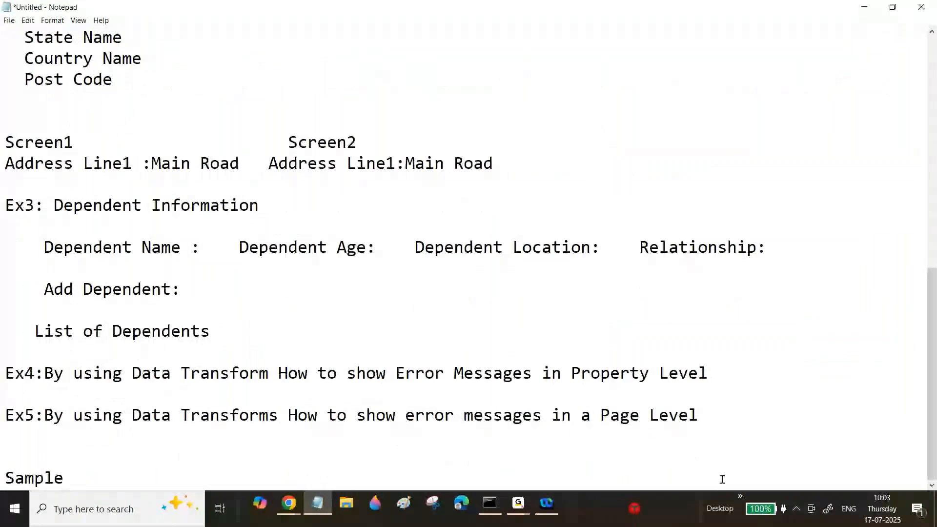
key("Return")
type("Sample2")
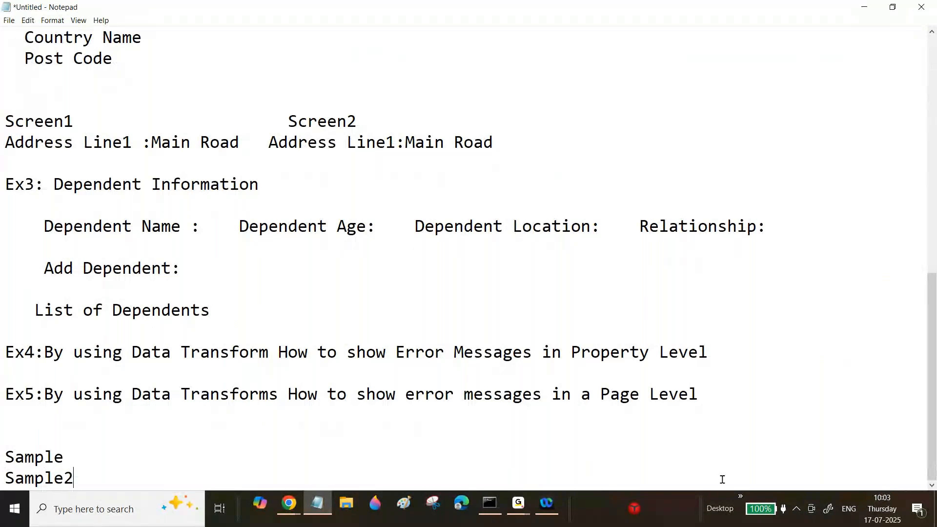
key("BackSpace")
type("1")
key("Return")
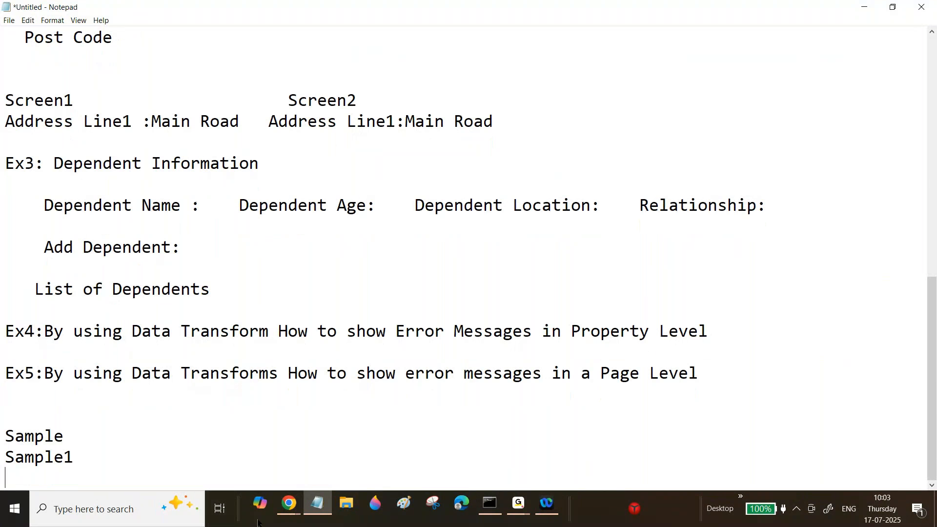
Close the Clipboard Viewer window and return to Pega Dev Studio.
left_click(288, 504)
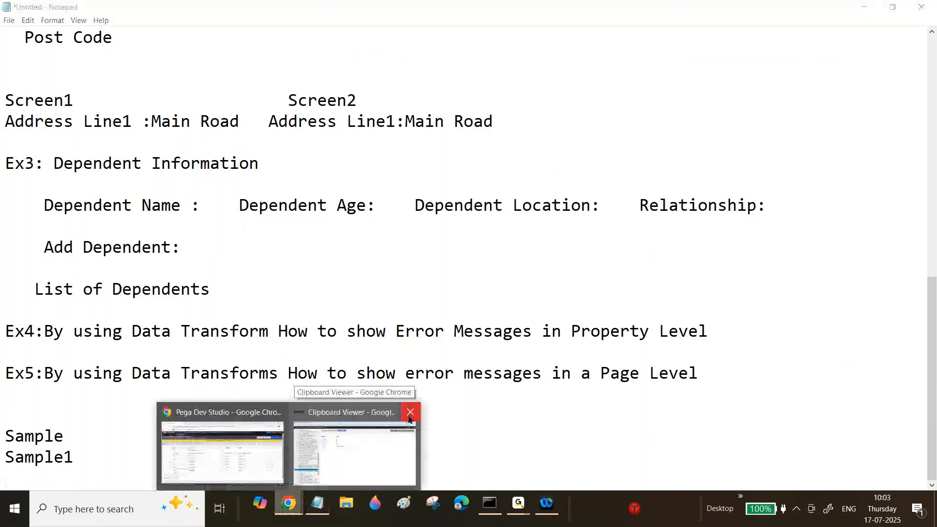
left_click(410, 412)
left_click(303, 429)
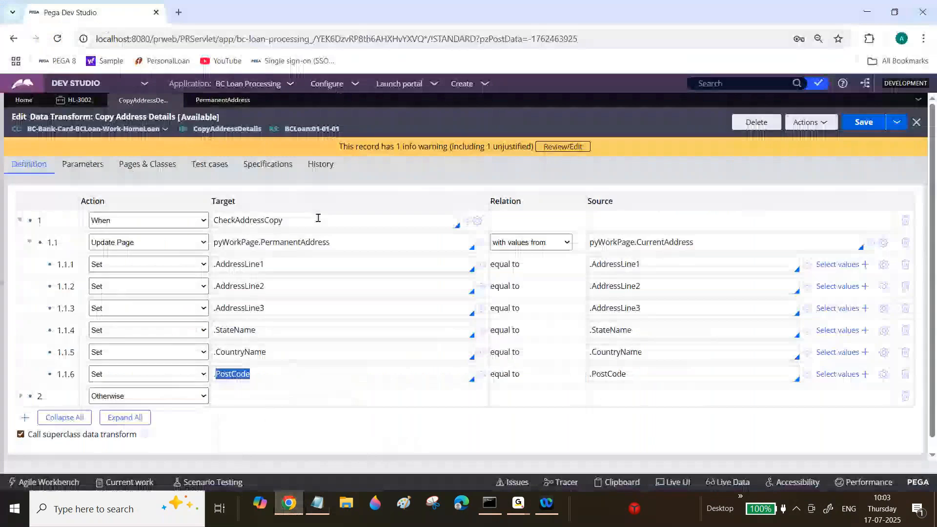
Close the PermanentAddress property and save the CopyAddressDetails data transform with its CheckAddressCopy branch collapsed.
left_click(19, 220)
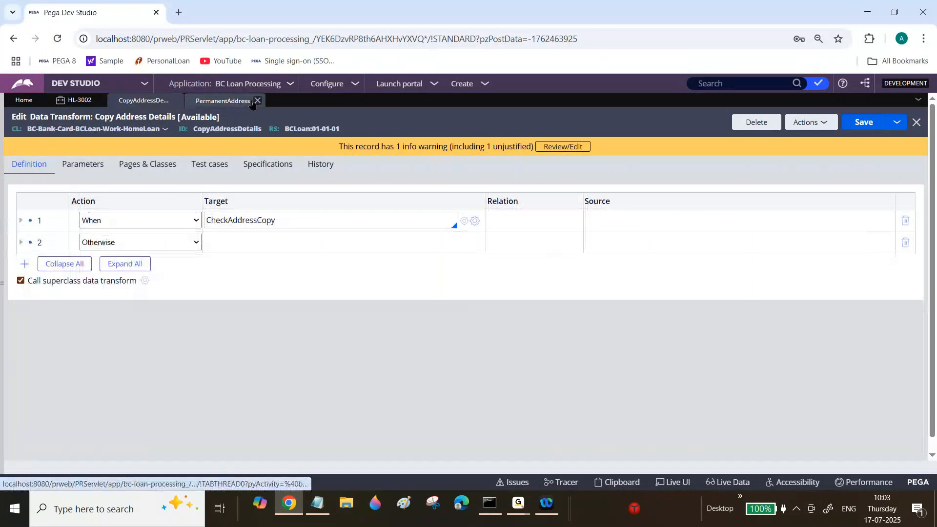
left_click(258, 101)
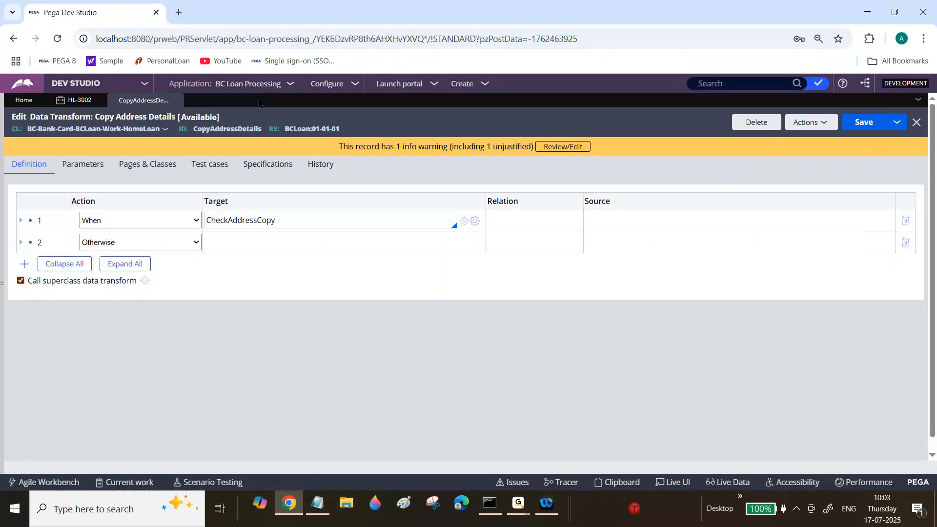
left_click(2, 224)
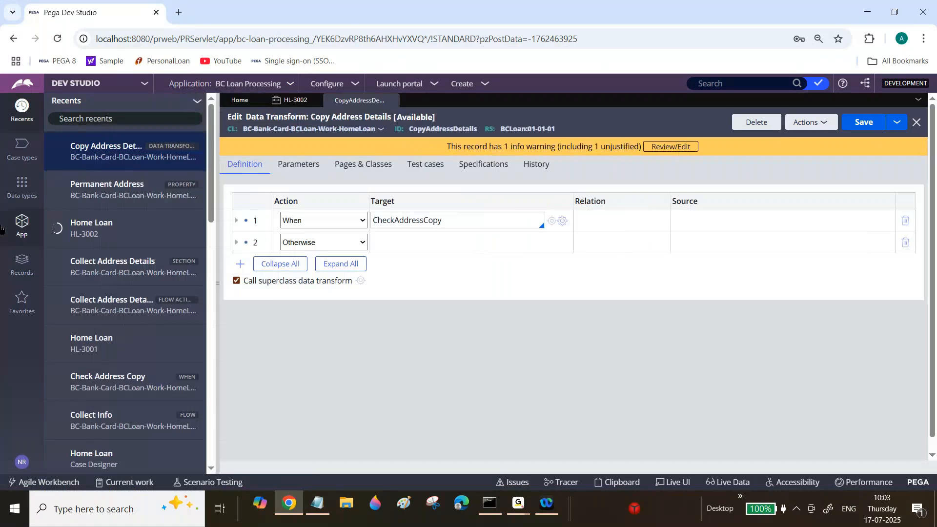
key("ctrl+s")
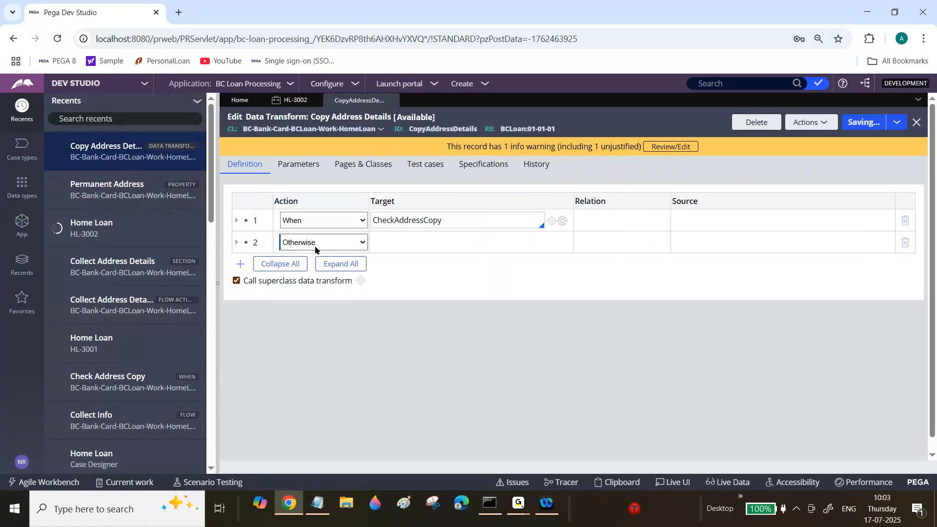
Switch to Notepad to review the Ex3 Dependent Information requirements, and return to Pega Dev Studio.
left_click(317, 503)
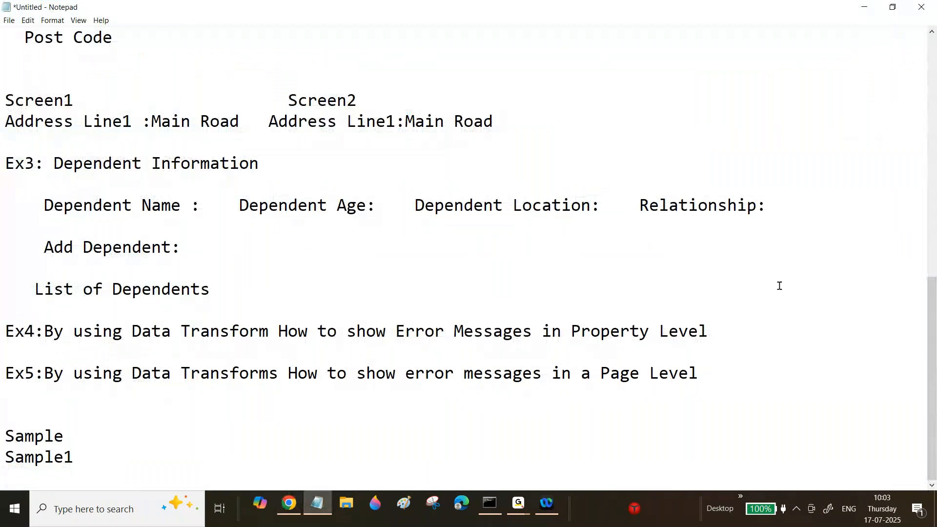
mouse_move(934, 361)
left_mouse_down()
mouse_move(934, 281)
mouse_move(934, 361)
left_mouse_up()
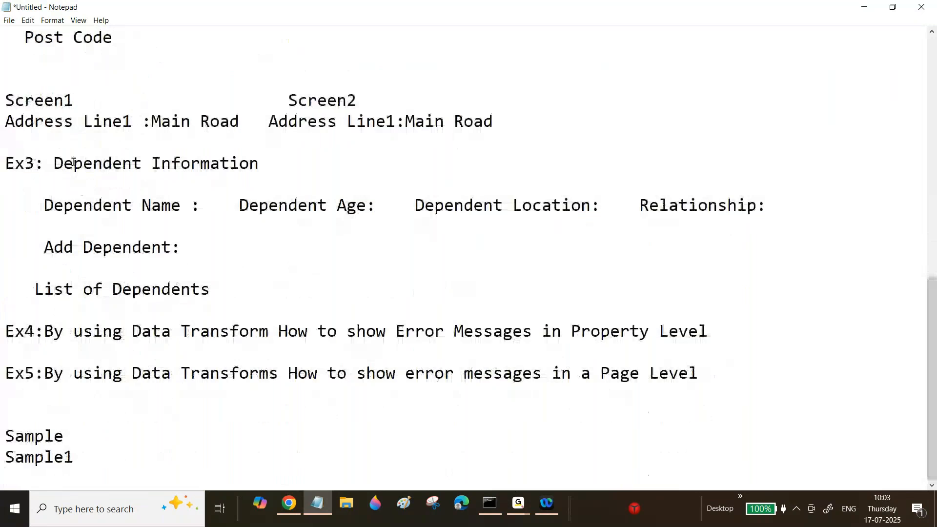
left_click_drag(73, 163, 68, 162)
left_click_drag(55, 246, 184, 244)
left_click_drag(73, 288, 181, 290)
left_click(290, 506)
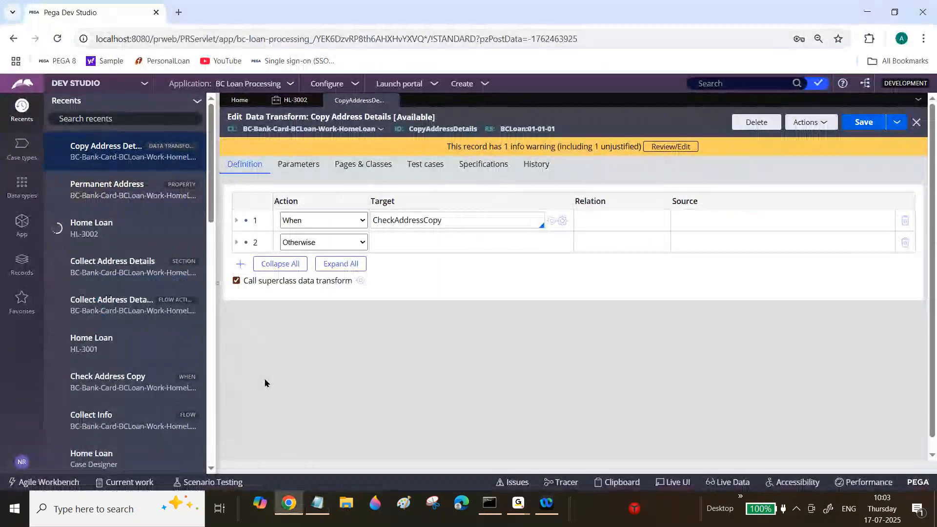
left_click(316, 502)
key("alt+Tab")
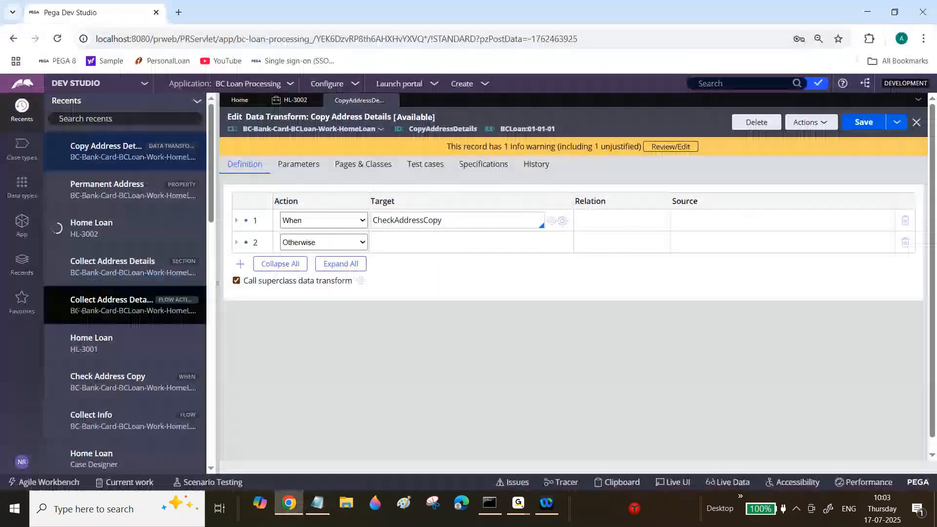
Create a new data type labelled Dependent with parent class BC-Data in the BC ruleset.
left_click(16, 197)
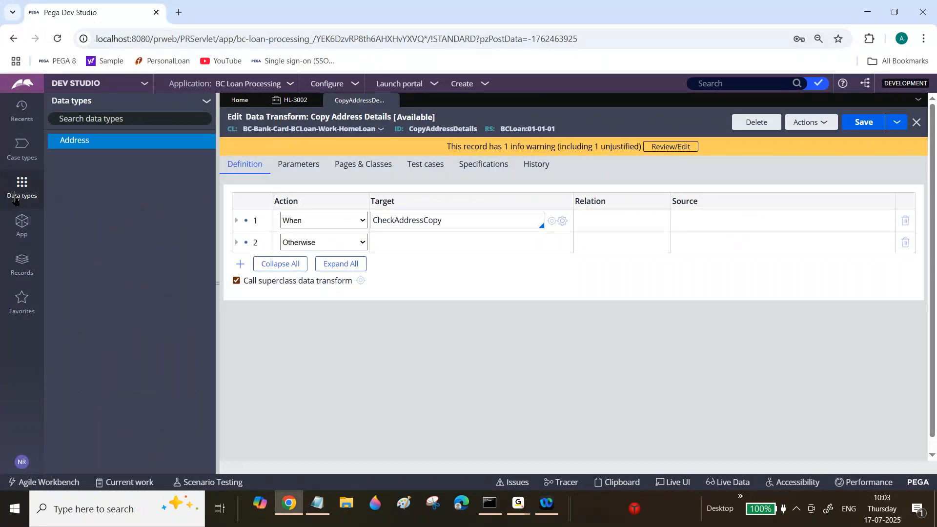
left_click(206, 101)
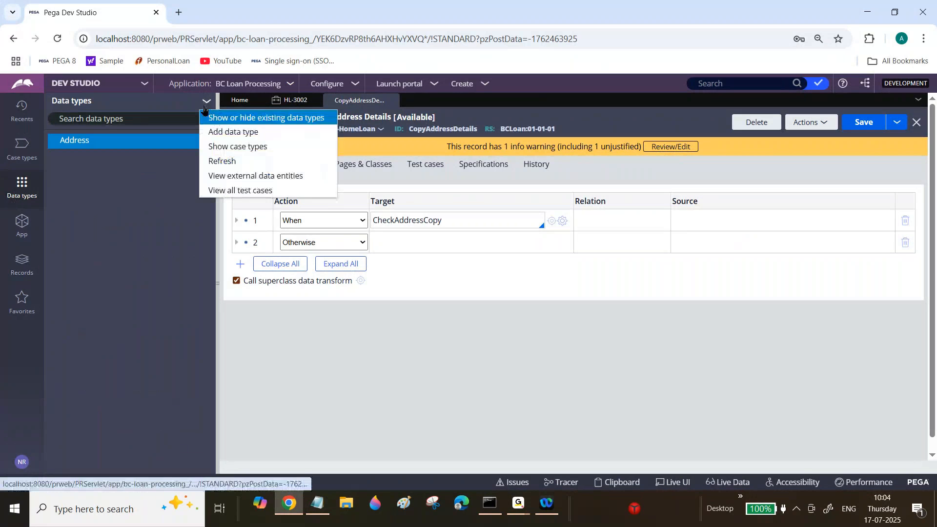
left_click(221, 137)
type("Dependent")
key("Tab")
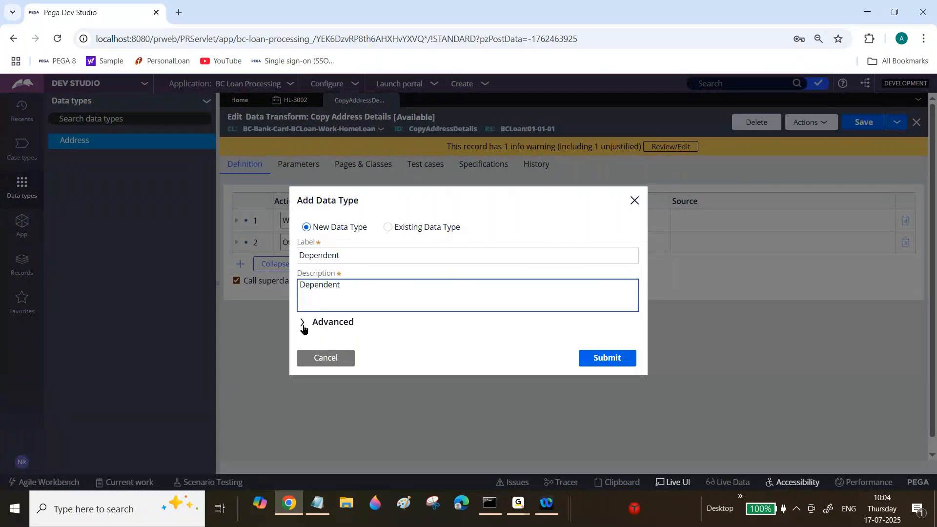
left_click(303, 323)
left_click_drag(312, 286, 381, 286)
key("BackSpace")
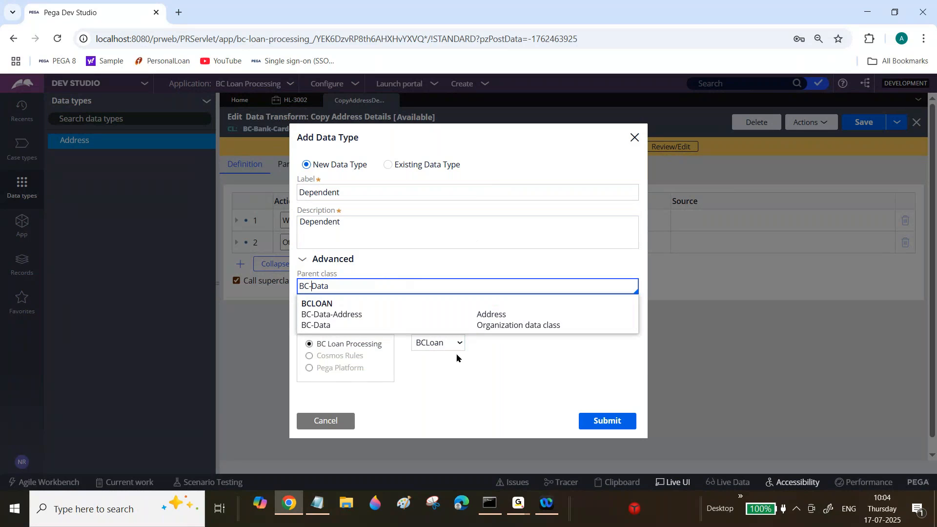
left_click(442, 343)
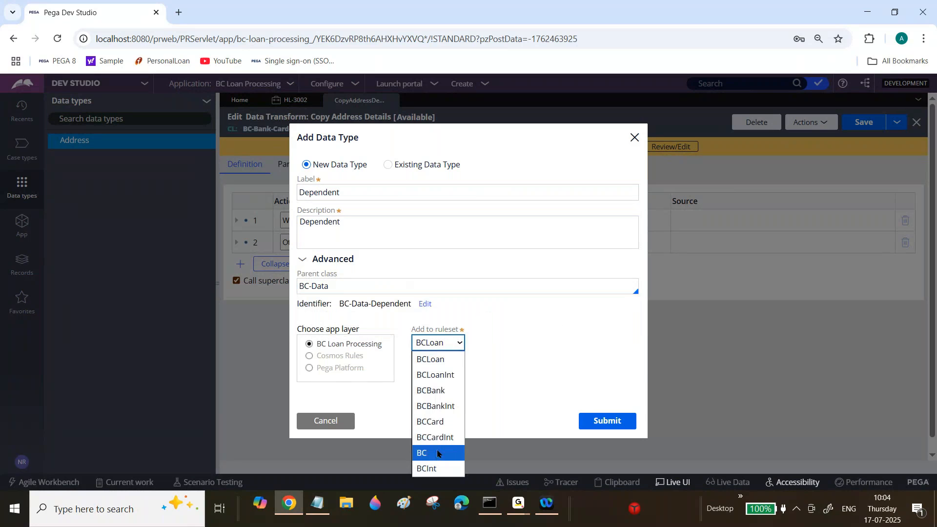
left_click(437, 453)
left_click(614, 426)
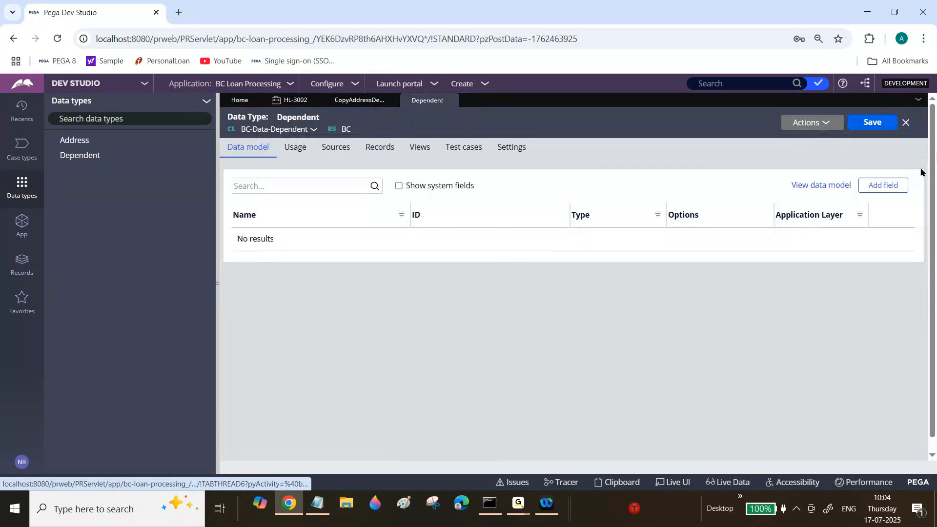
Add a single-line text field named Dependent Name to the Dependent data type.
left_click(892, 185)
type("Dependent name")
key("BackSpace")
key("BackSpace")
key("BackSpace")
key("BackSpace")
type("Name")
key("Tab")
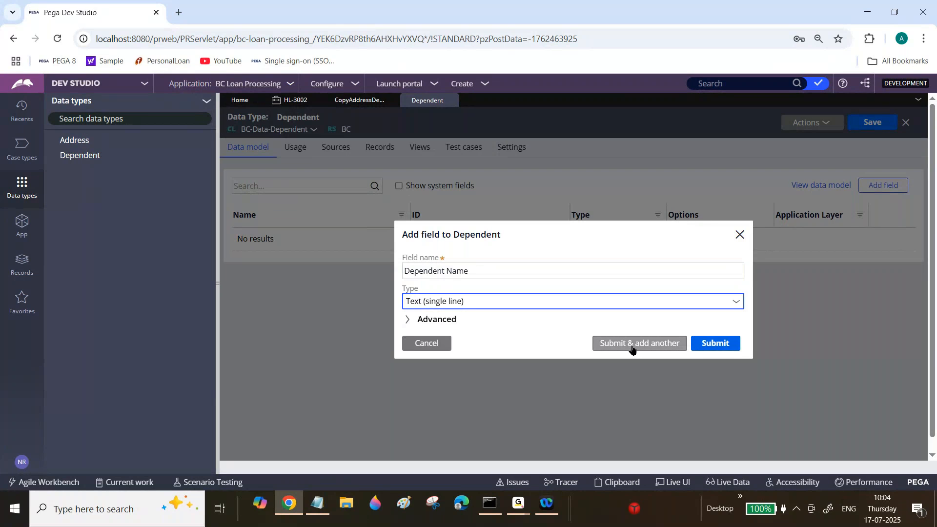
left_click(632, 347)
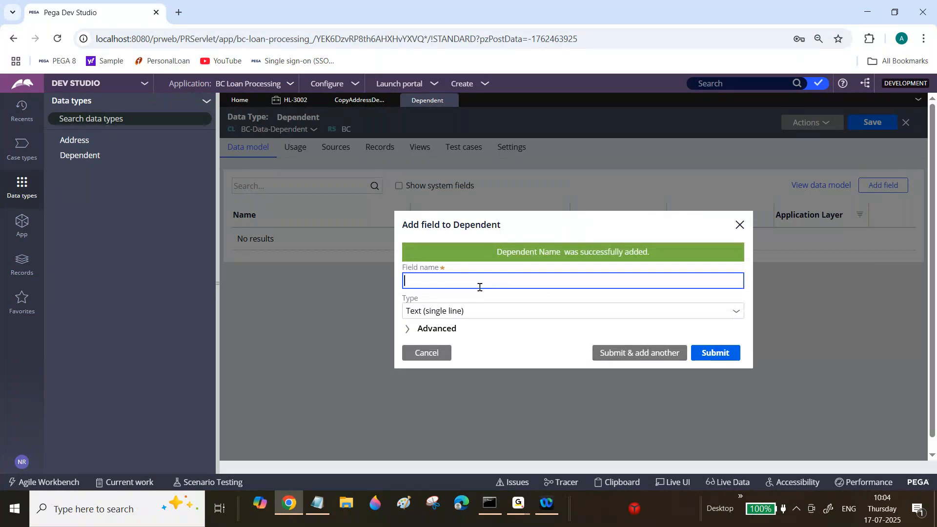
Add the single-line text fields Dependent Age and Dependent Location to the Dependent data type.
type("Dependent Age")
key("Tab")
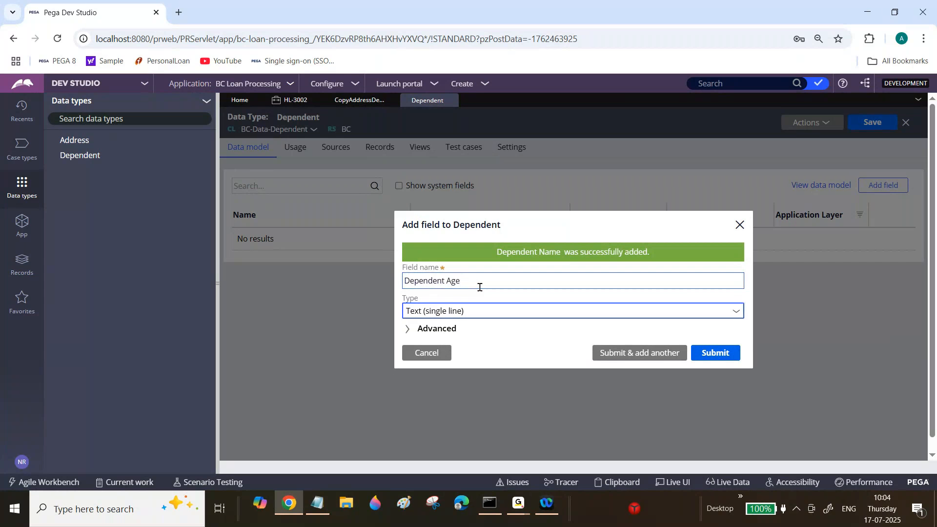
left_click(613, 353)
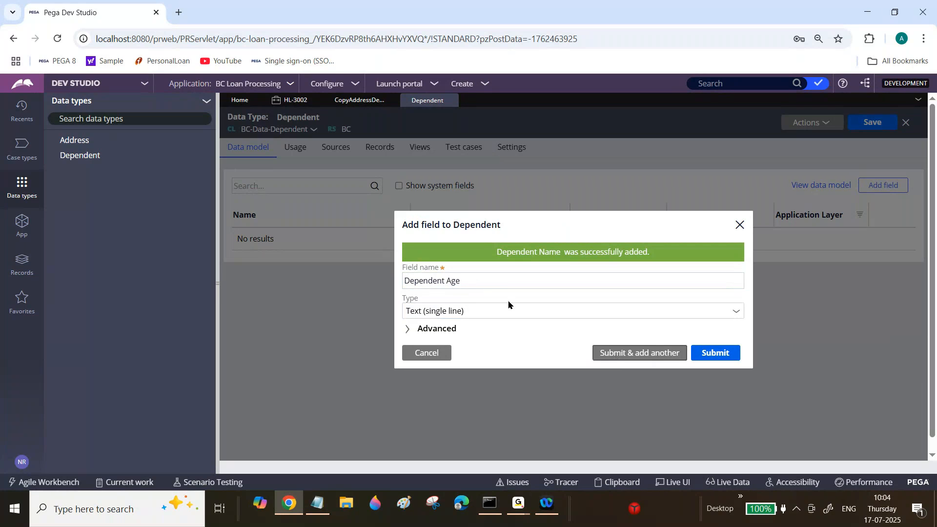
type("Depende")
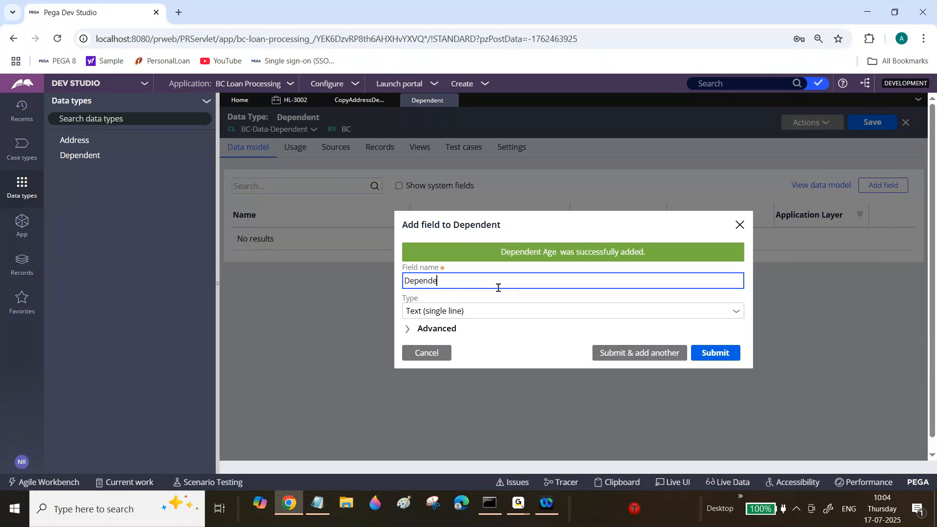
type("nt Location")
left_click(639, 354)
Add the single-line text field Relationship to the Dependent data type and save the data type.
type("Rela")
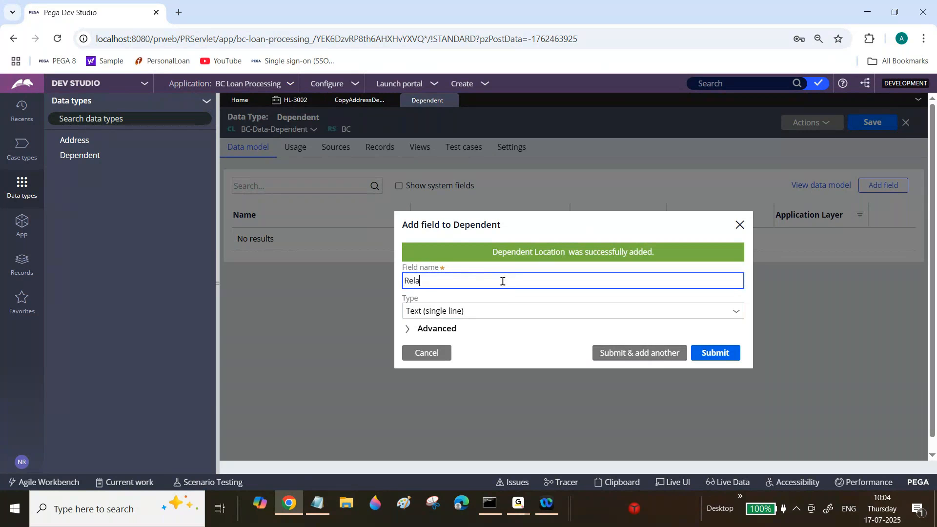
type("tionship")
key("Tab")
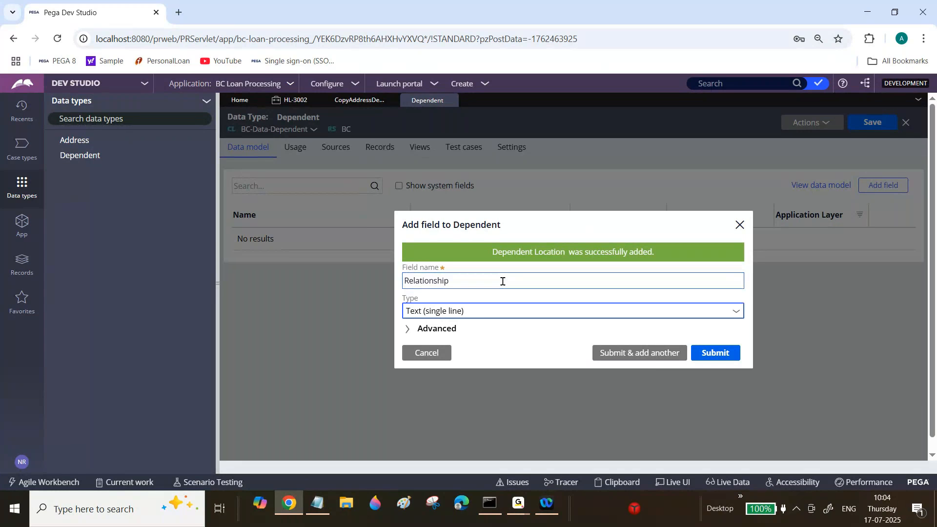
left_click(318, 503)
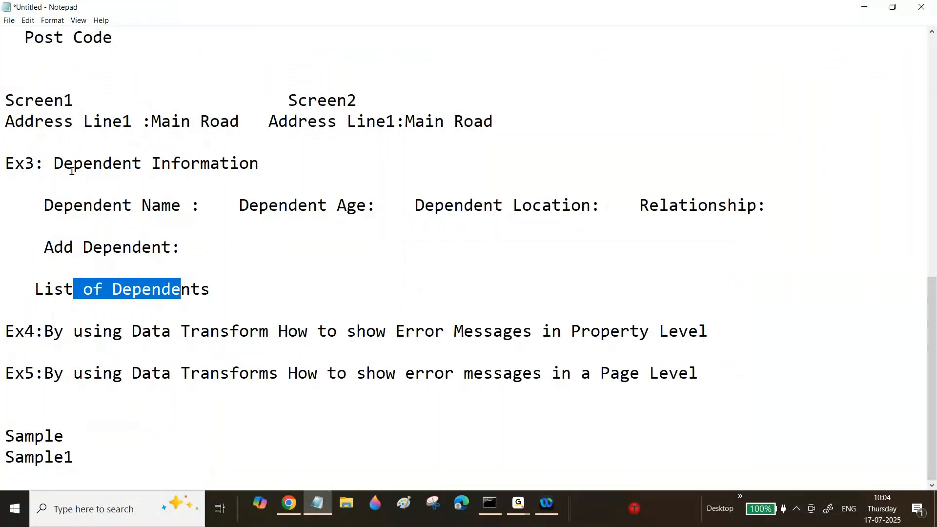
left_click_drag(118, 286, 210, 289)
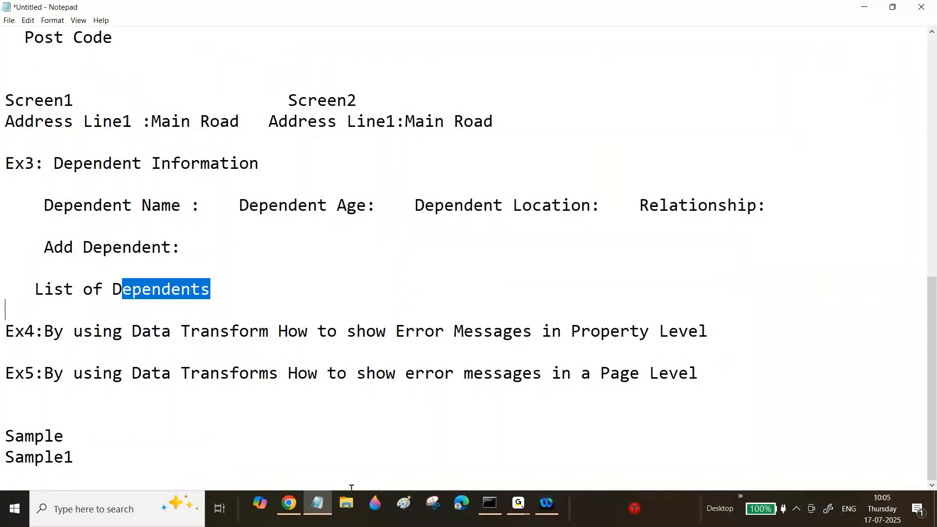
left_click(288, 503)
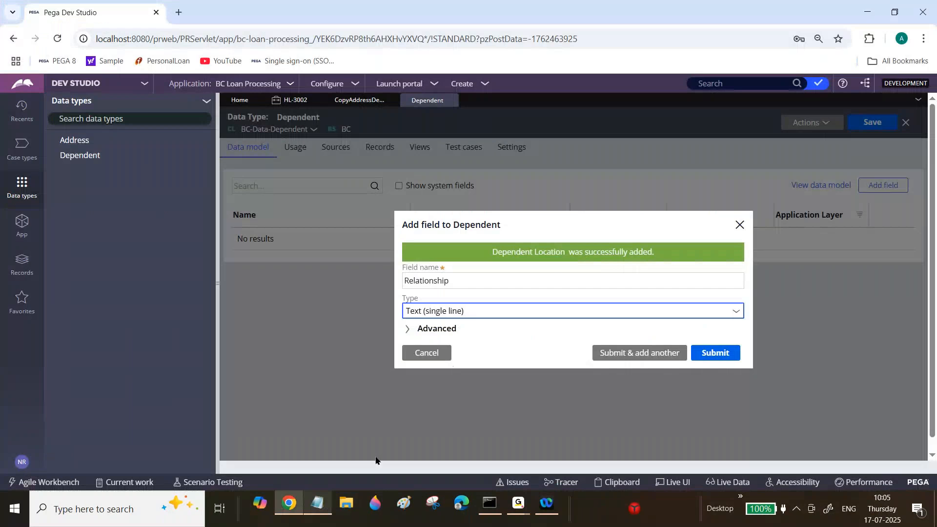
left_click(715, 354)
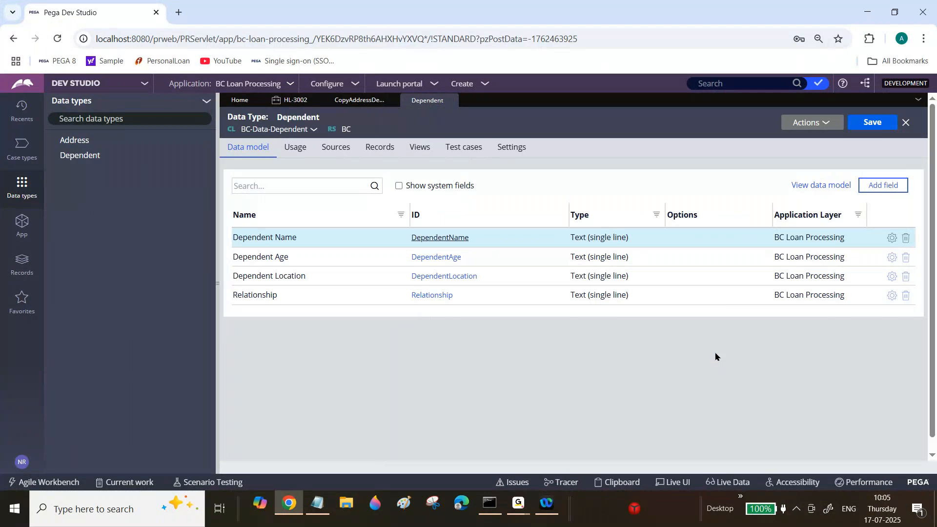
left_click(876, 124)
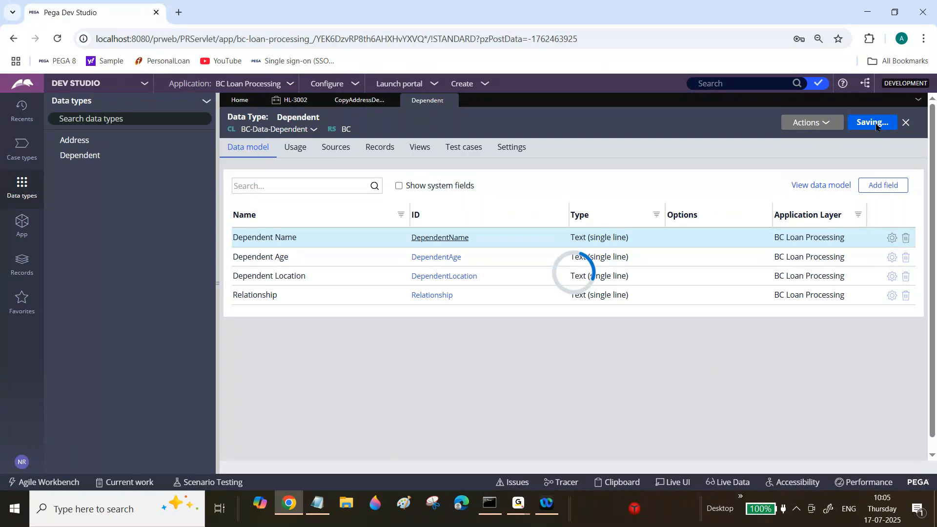
Browse the application's HomeLoan class down to its Data Model properties.
left_click(22, 110)
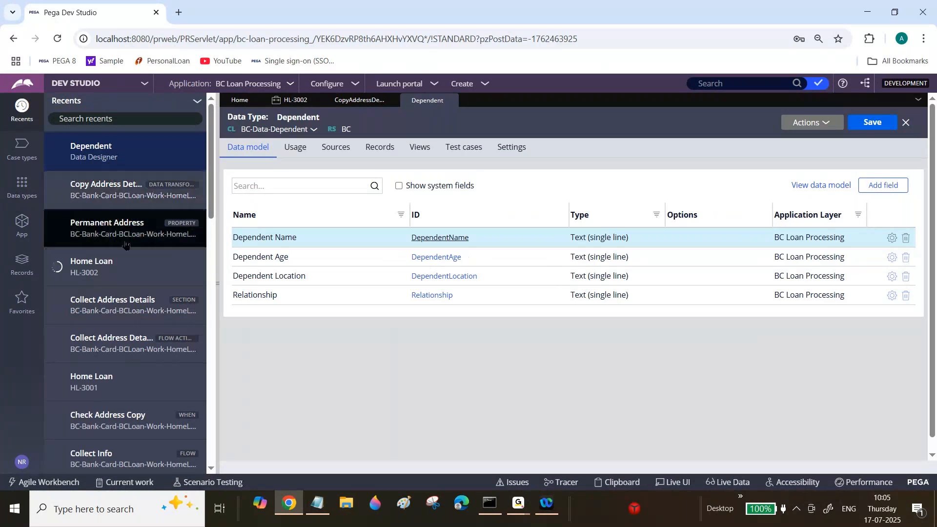
mouse_move(211, 158)
left_mouse_down()
mouse_move(210, 330)
mouse_move(211, 152)
left_mouse_up()
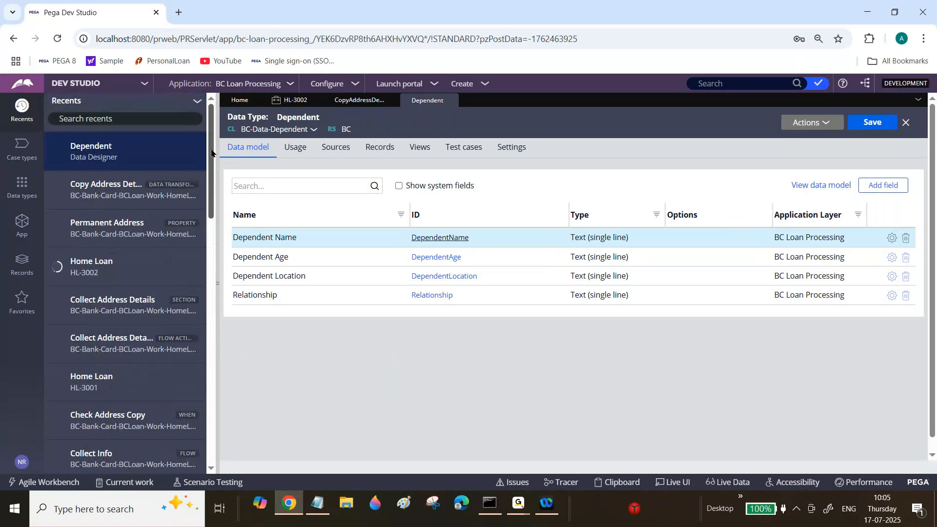
left_click(18, 226)
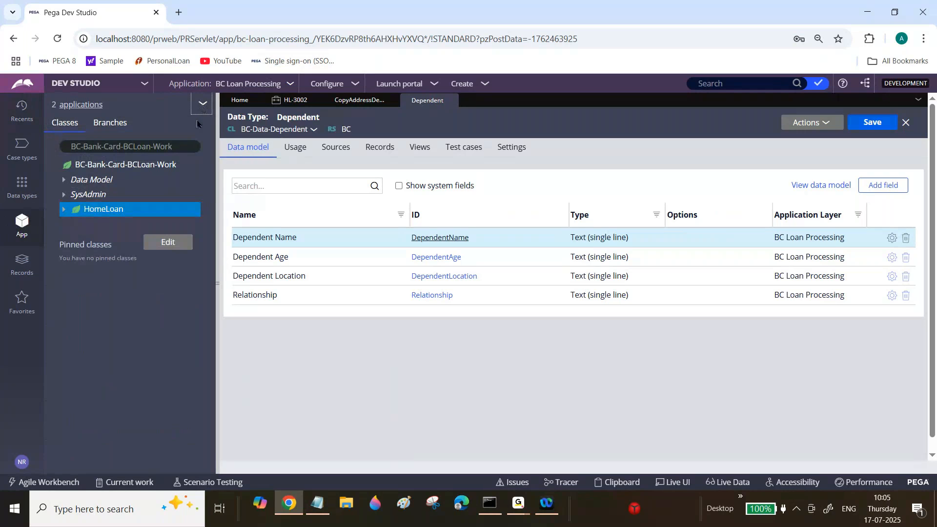
left_click(202, 103)
left_click(210, 122)
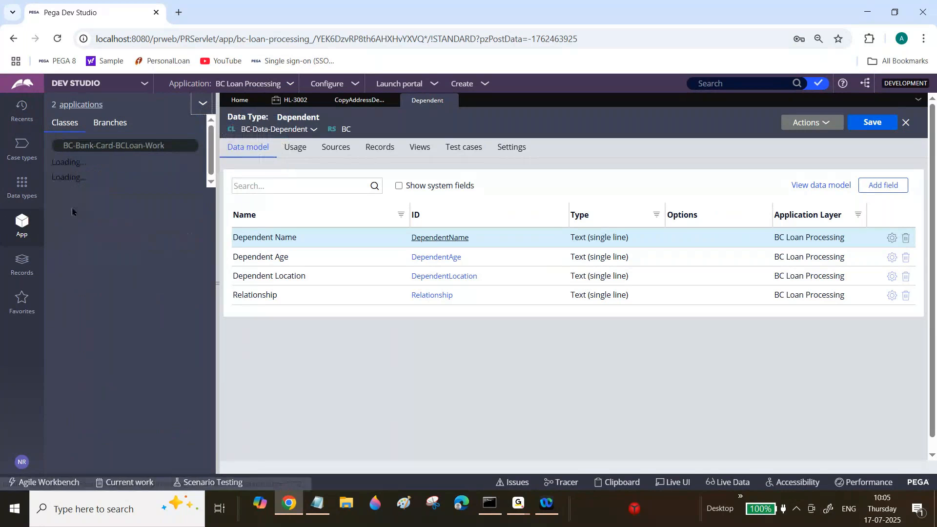
left_click(55, 211)
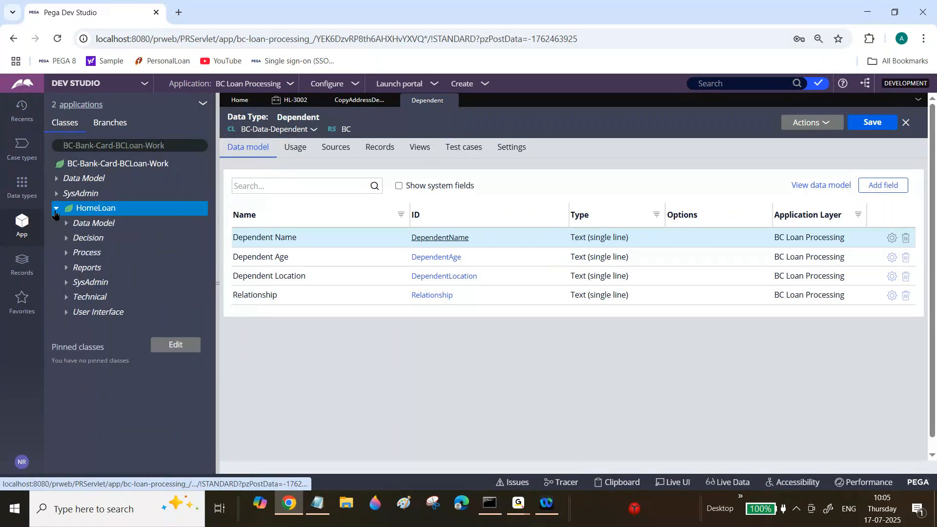
left_click(66, 224)
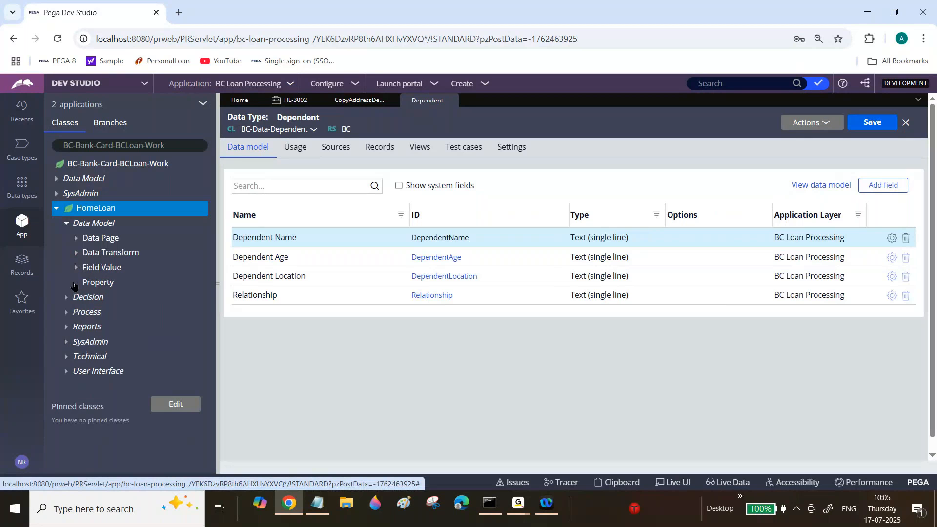
left_click(76, 283)
left_click_drag(211, 146, 249, 42)
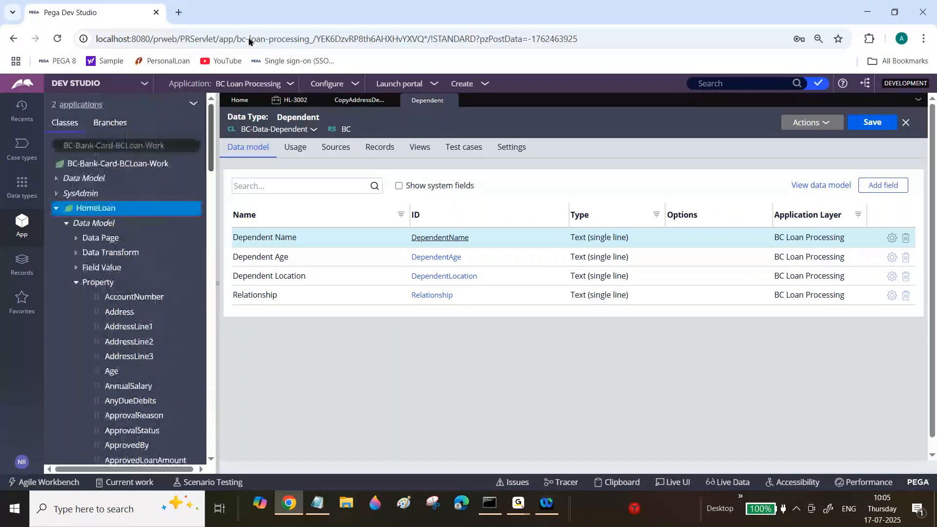
Create a property labelled Sample in the HomeLoan class.
right_click(103, 214)
mouse_move(107, 216)
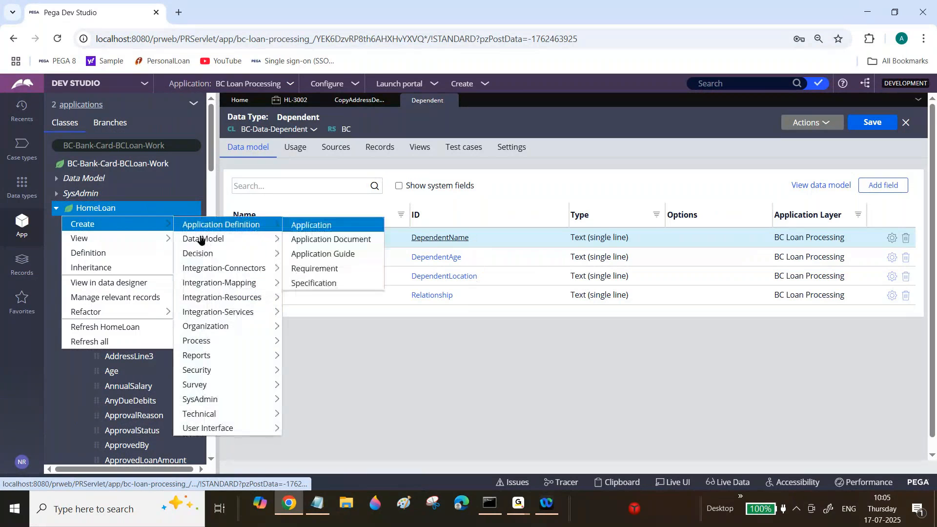
left_click(303, 360)
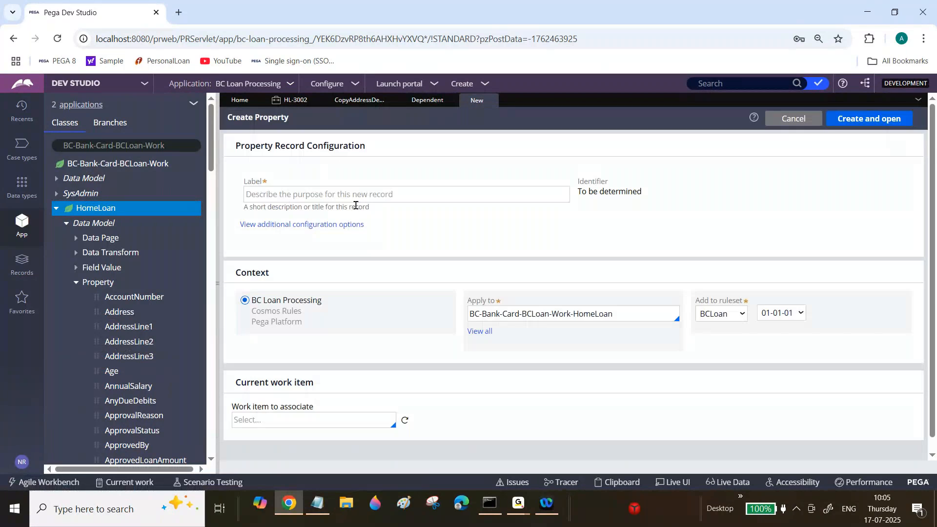
left_click(351, 195)
type("Sample")
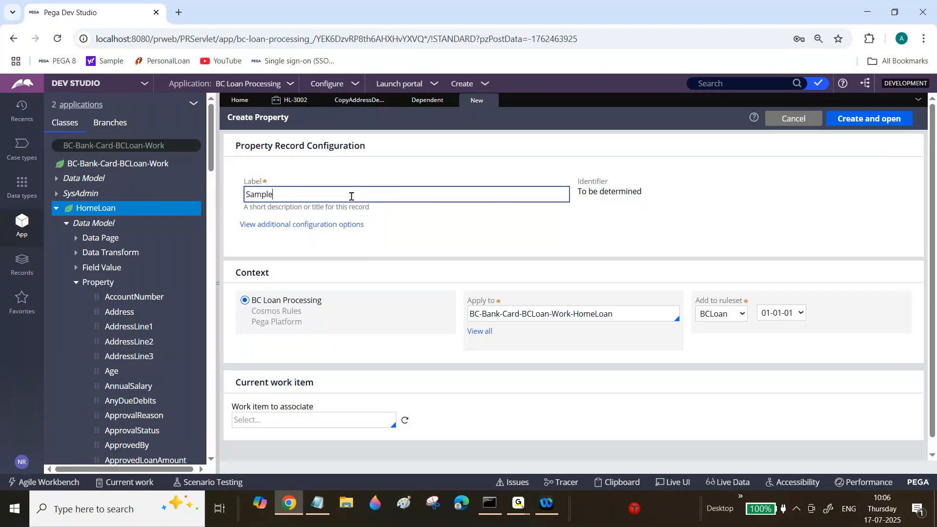
left_click(866, 121)
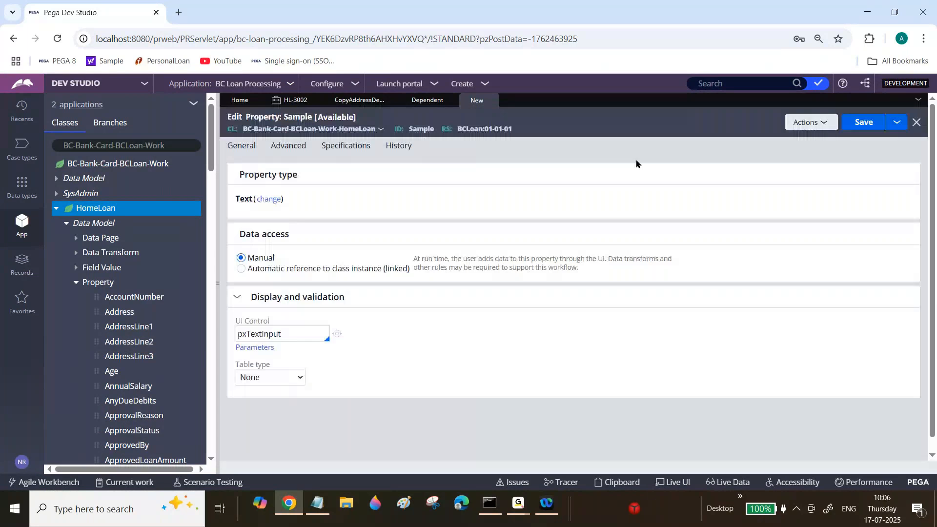
Change the Sample property's type to Single Page with page definition BC-Data-Address, and save it.
left_click(269, 199)
left_click(347, 239)
left_click(304, 233)
type("B")
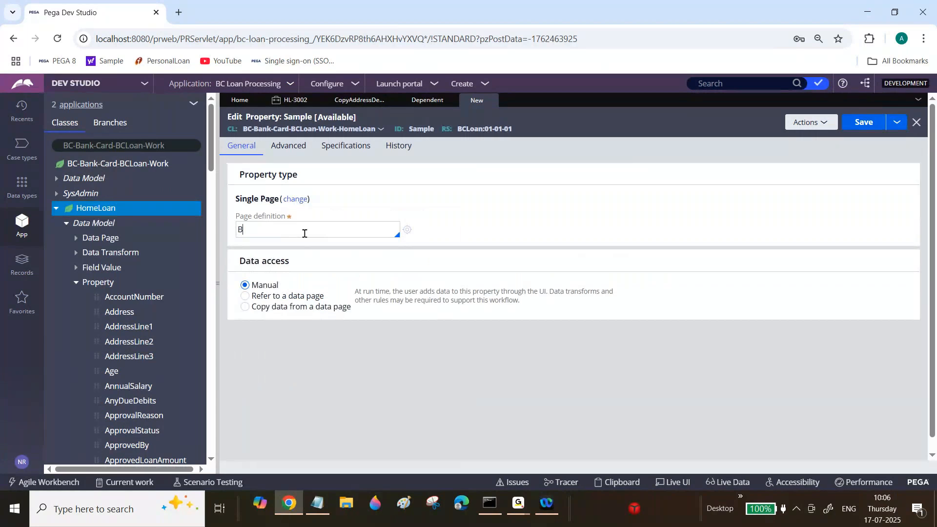
type("C")
key("BackSpace")
type("D-")
key("BackSpace")
key("BackSpace")
type("C-Data-Address")
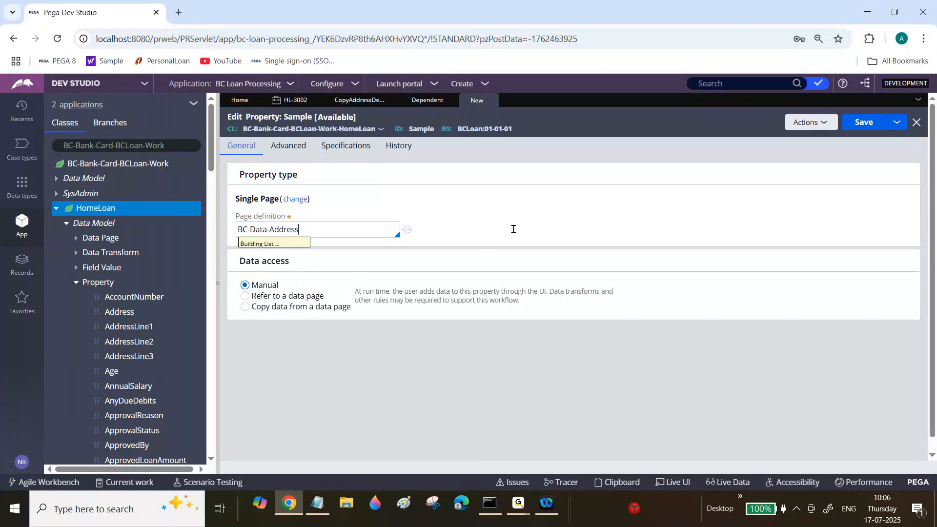
left_click(863, 123)
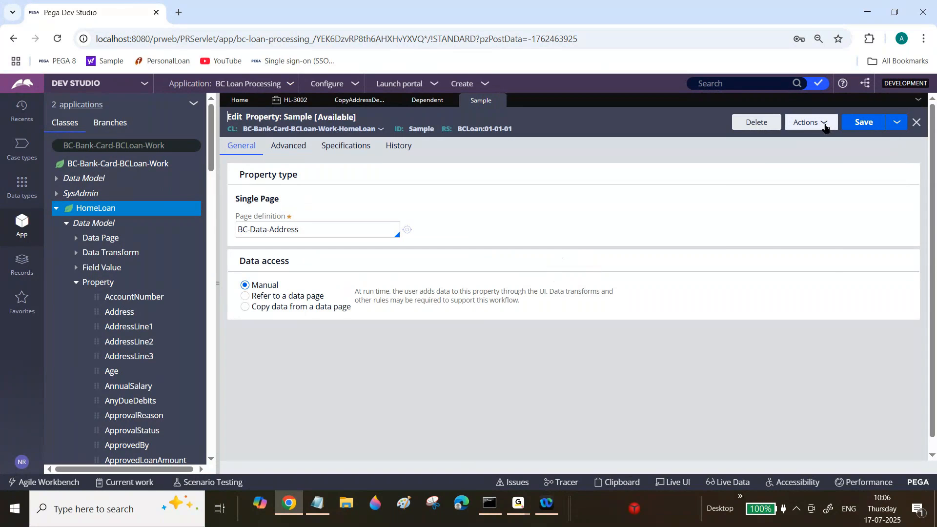
Create another property labelled Sample1 in the HomeLoan class.
left_click(825, 128)
left_click(754, 257)
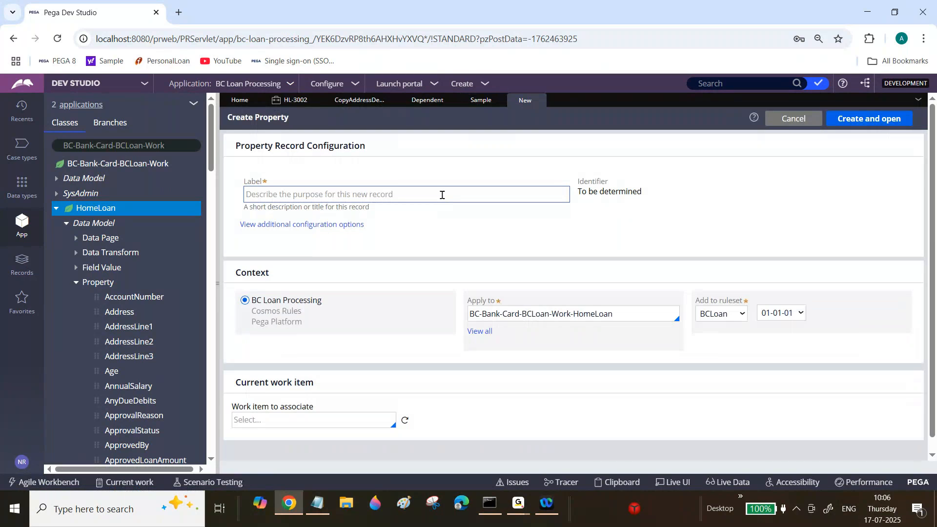
left_click(441, 194)
type("Sample1")
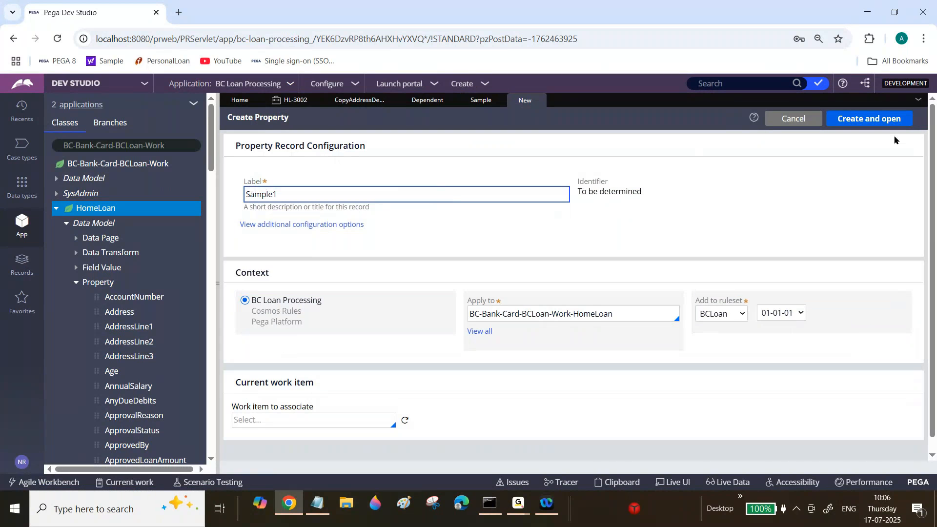
left_click(878, 120)
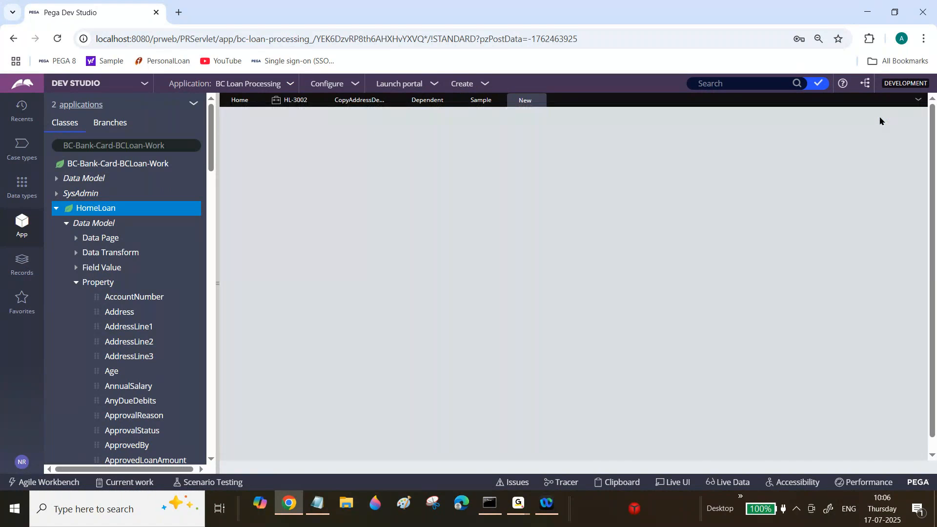
Change the Sample1 property's type to Single Page with page definition BC-Data-Dependent, and save it.
left_click(269, 200)
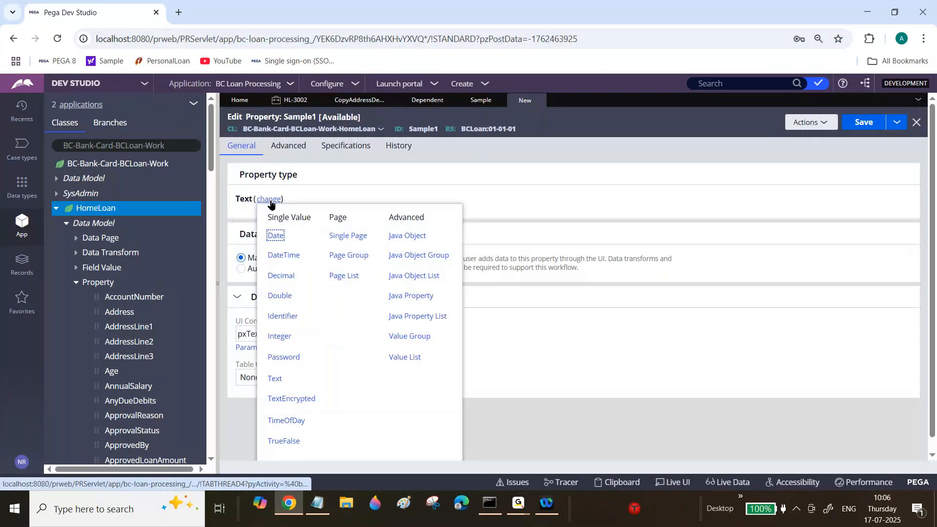
left_click(357, 237)
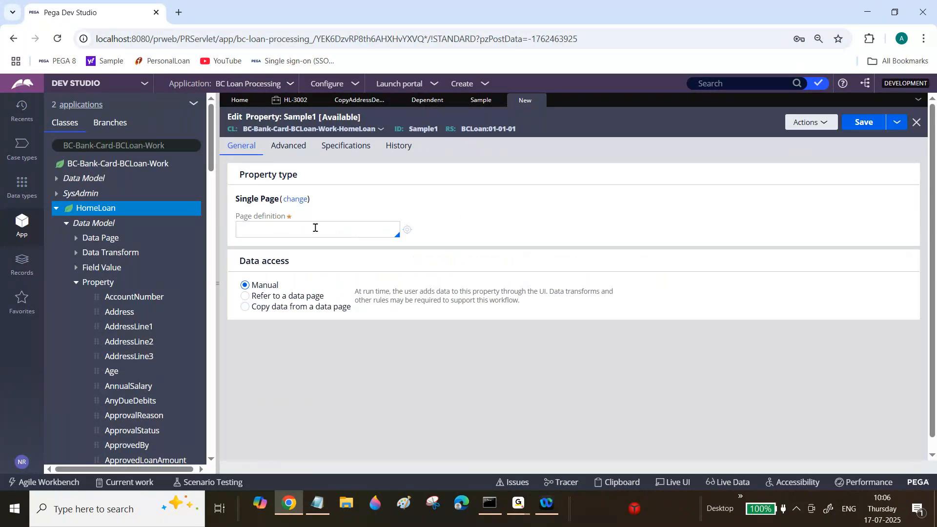
left_click(427, 100)
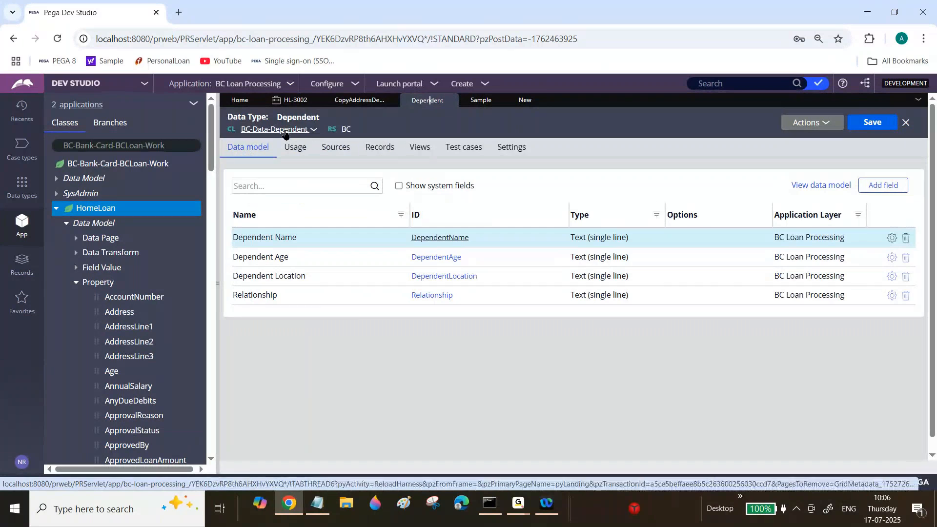
left_click(525, 99)
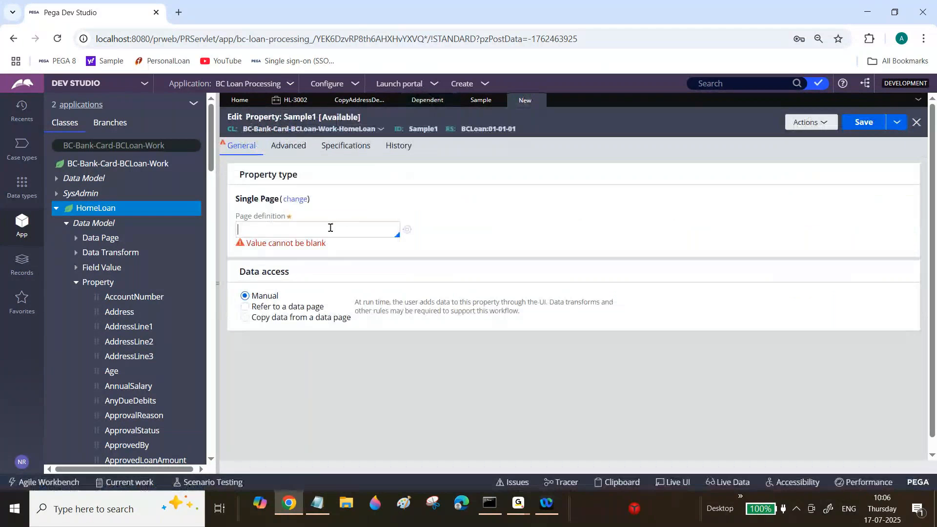
type("BC-Data-De")
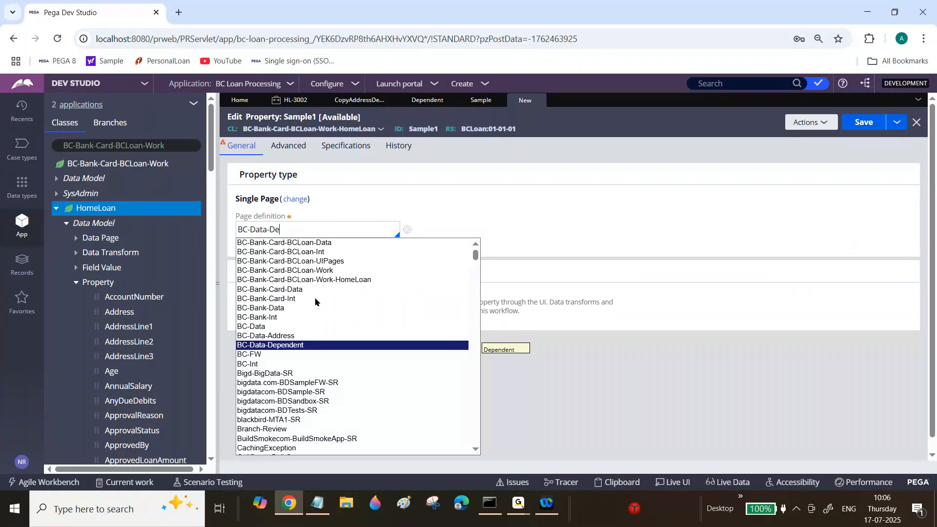
key("Return")
left_click(862, 122)
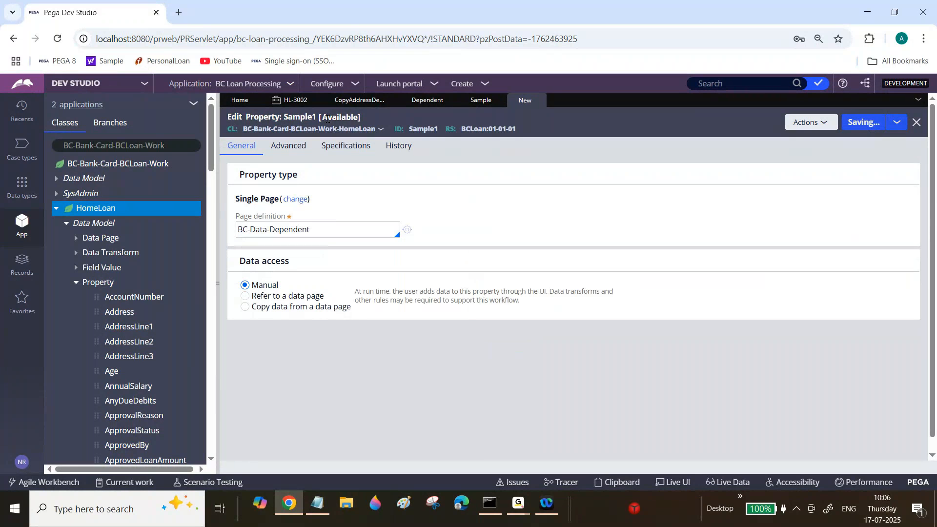
Create a data transform labelled Sample that applies to BC-Bank-Card-BCLoan-Work-HomeLoan.
left_click(353, 102)
left_click(461, 84)
mouse_move(483, 126)
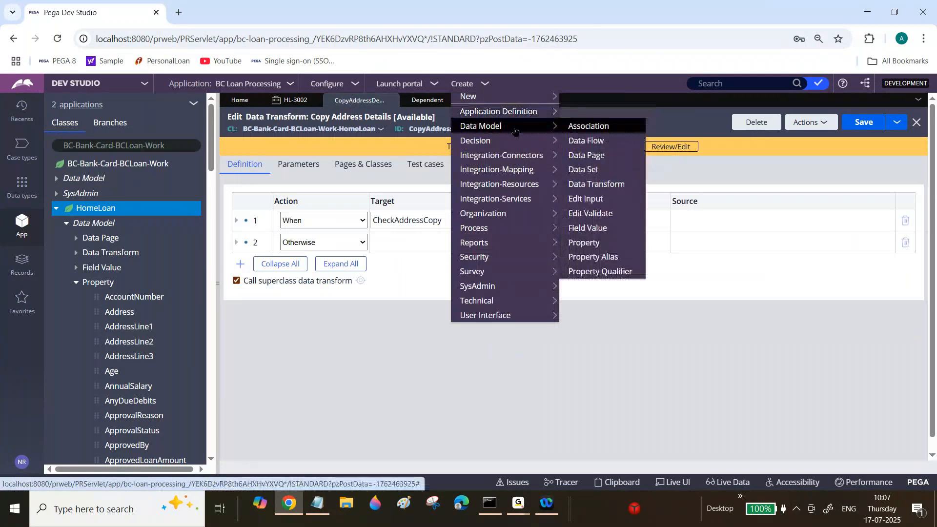
left_click(577, 189)
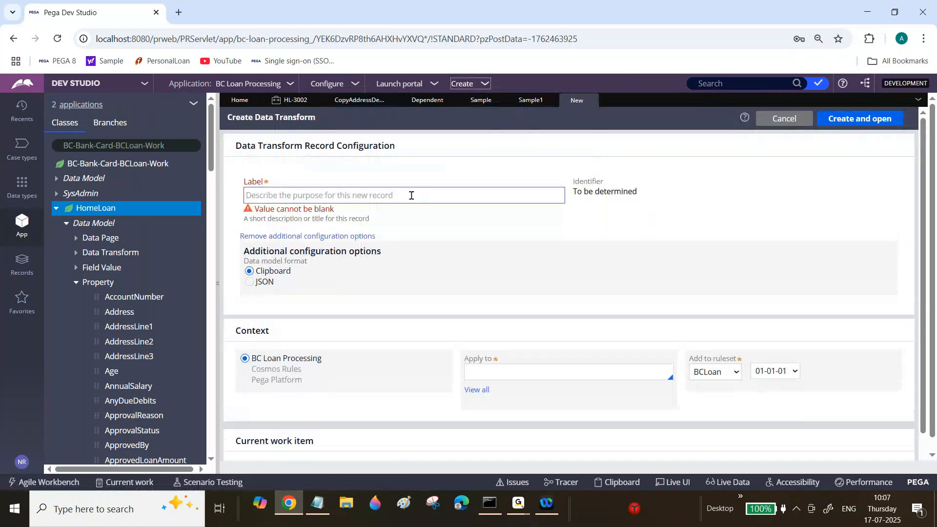
left_click(411, 195)
type("Sample")
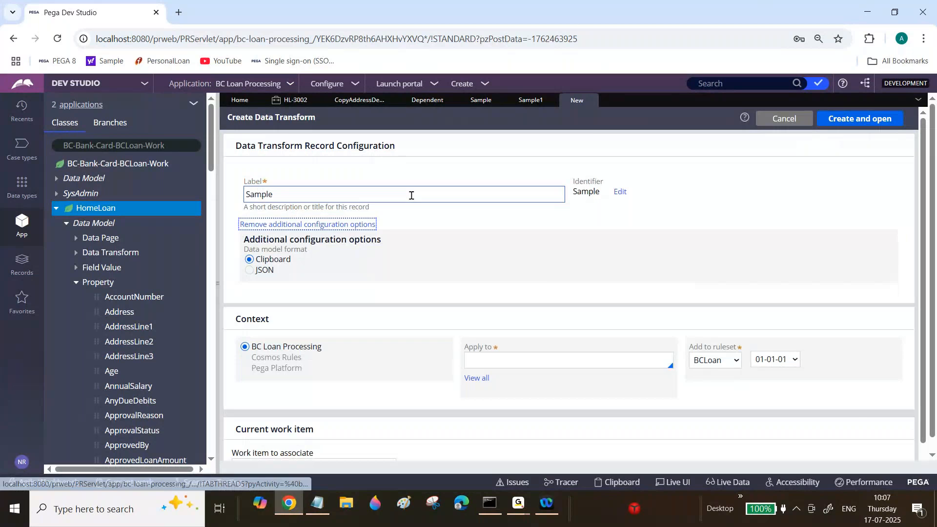
left_click(536, 361)
left_click(537, 400)
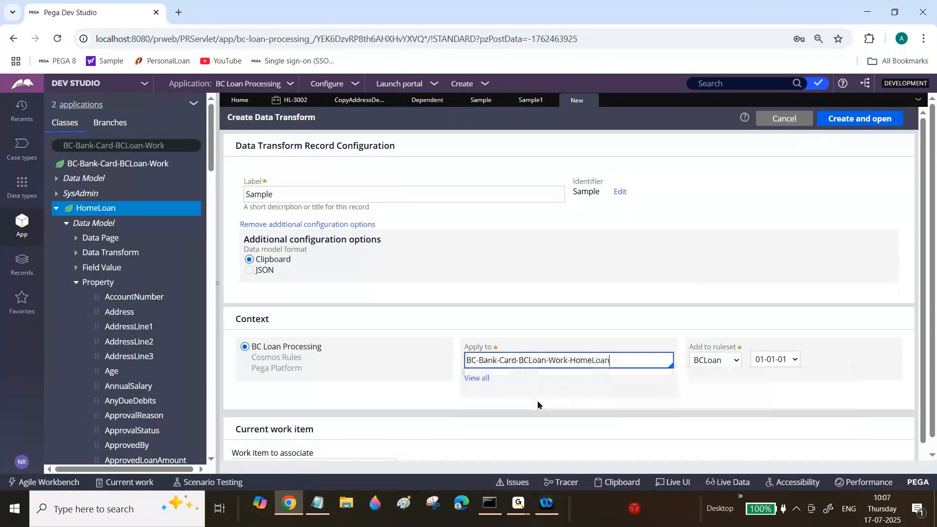
left_click(860, 121)
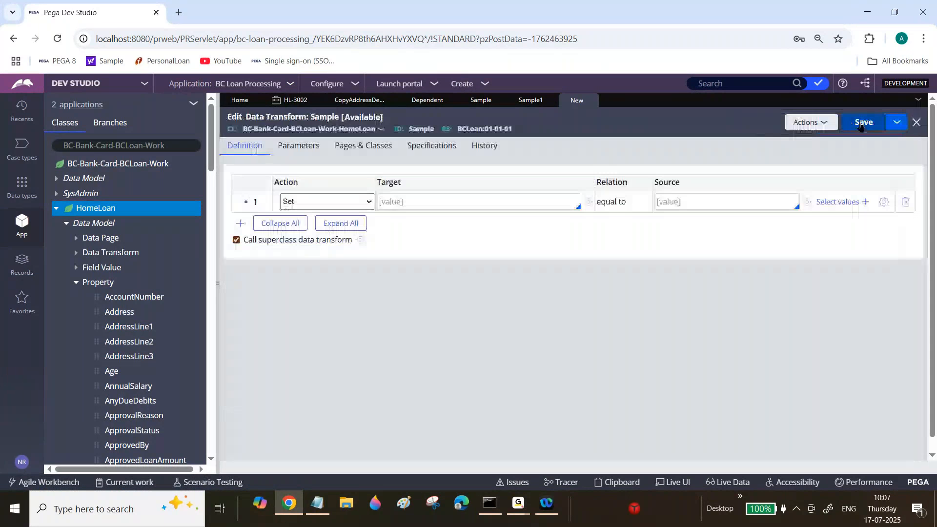
Configure the data transform's first row to set .Sample.AddressLine1 equal to "Main Road".
left_click(517, 206)
type(".S")
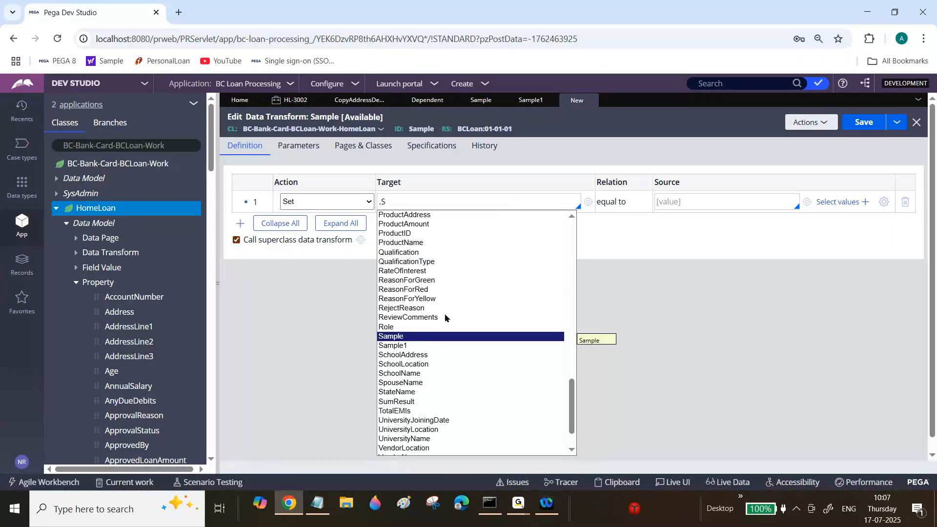
left_click(440, 337)
type(".")
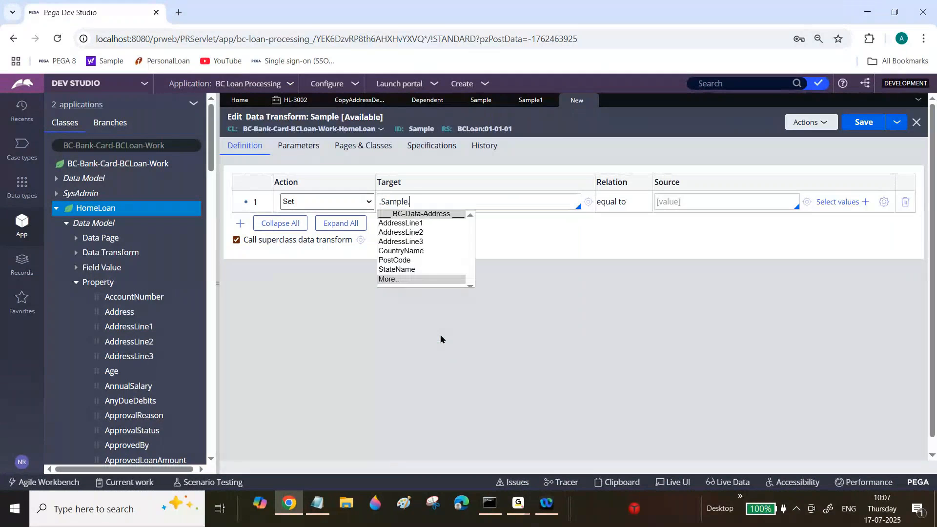
left_click(409, 226)
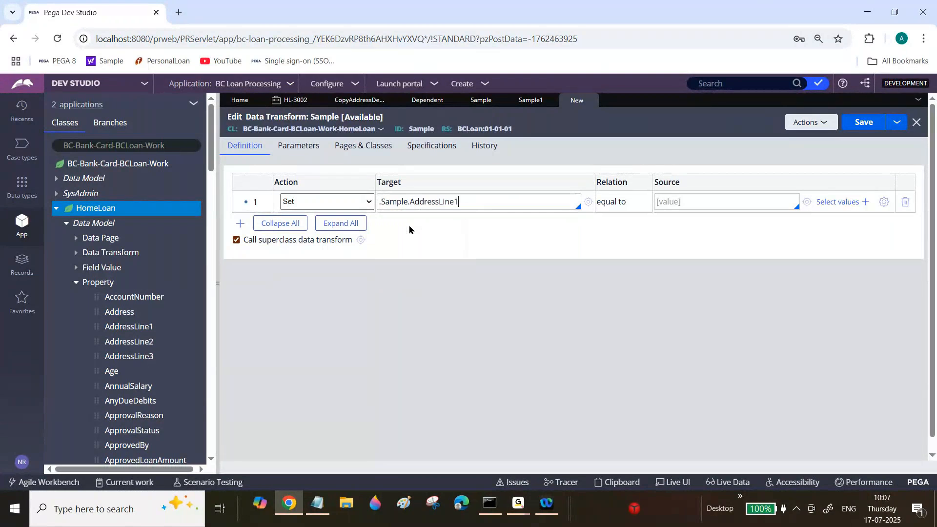
left_click(690, 202)
type("\"\"")
type("M")
type("ain Road")
Add a second row that sets .Sample.AddressLine2 equal to "Hello".
left_click(240, 226)
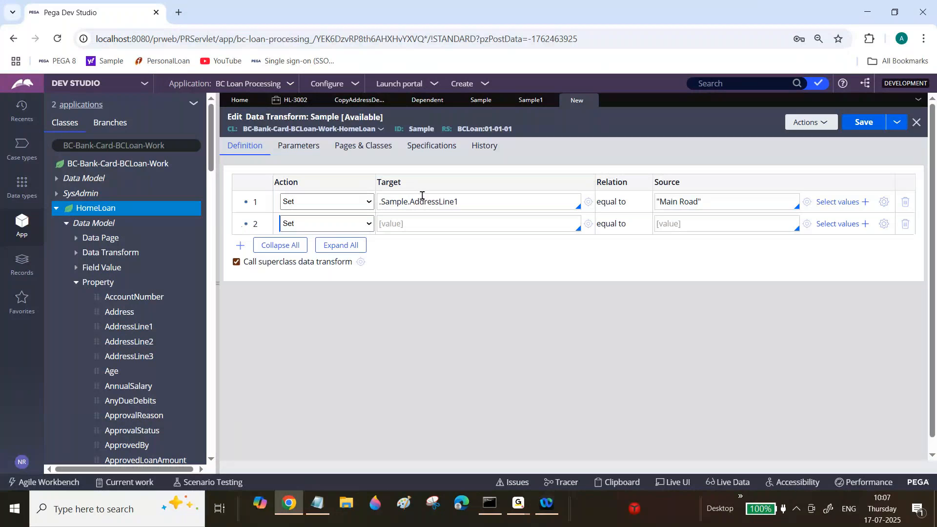
left_click(416, 223)
type(".Sample.AddressLine1")
key("BackSpace")
type("2")
left_click(703, 223)
type("\"")
type("Hel")
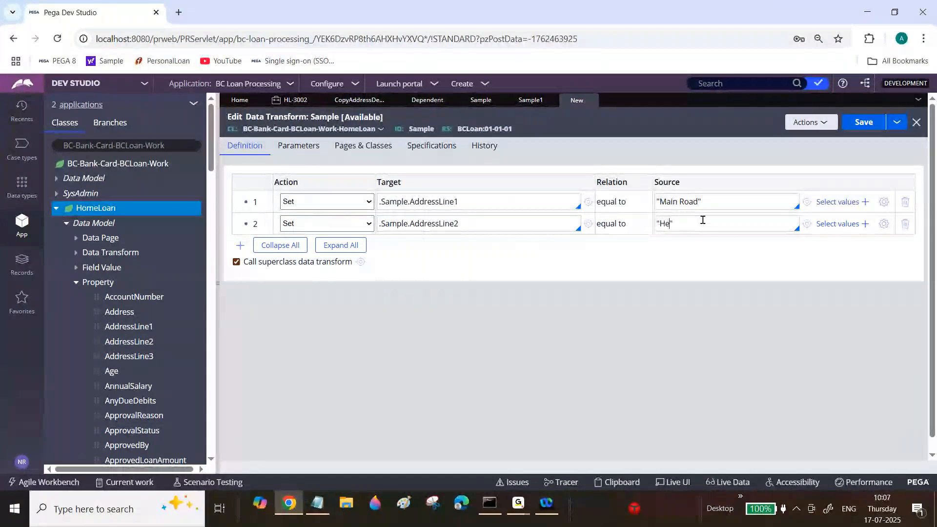
type("lo")
Add a third row that sets .Sample.AddressLine3 equal to "5353453".
left_click(240, 245)
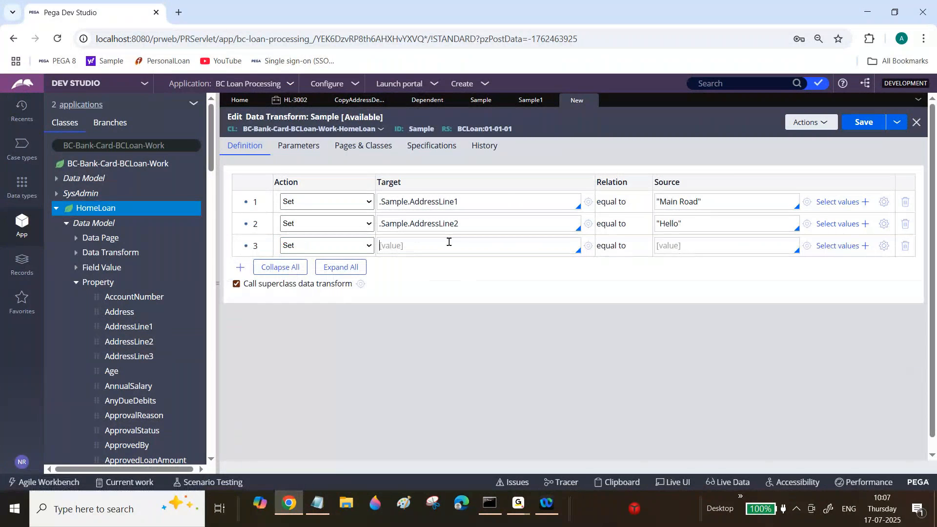
type(".Sample.AddressLine1")
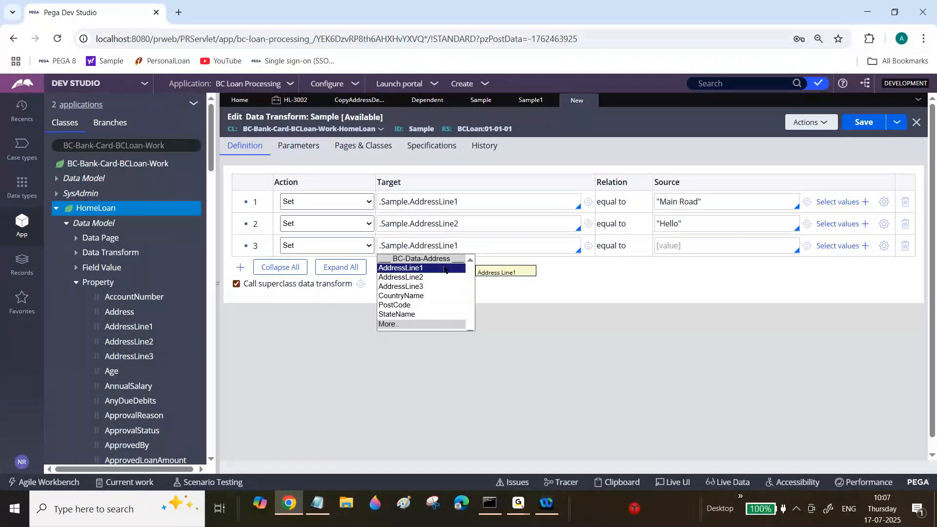
left_click(418, 287)
left_click(695, 244)
type("\"\"")
type("5353453")
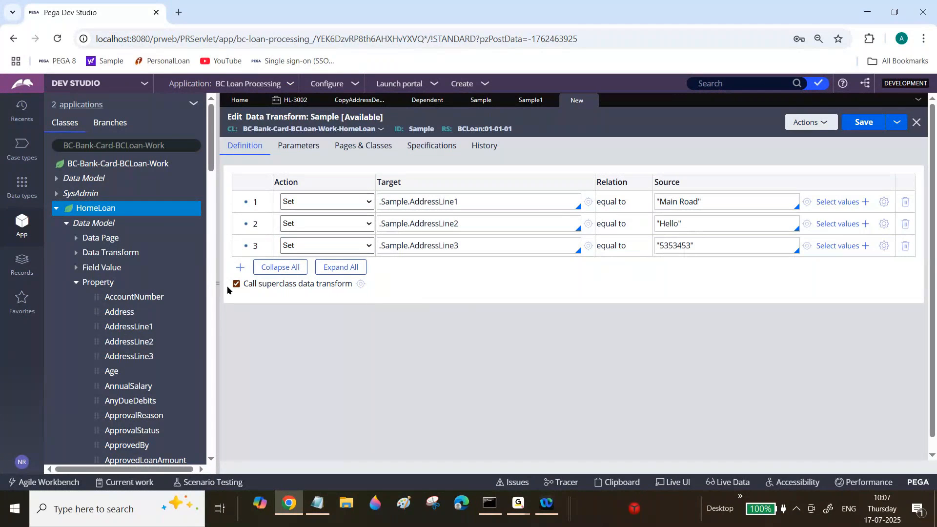
Add a fourth row that sets .Sample1 equal to .Sample, and save the data transform.
left_click(240, 267)
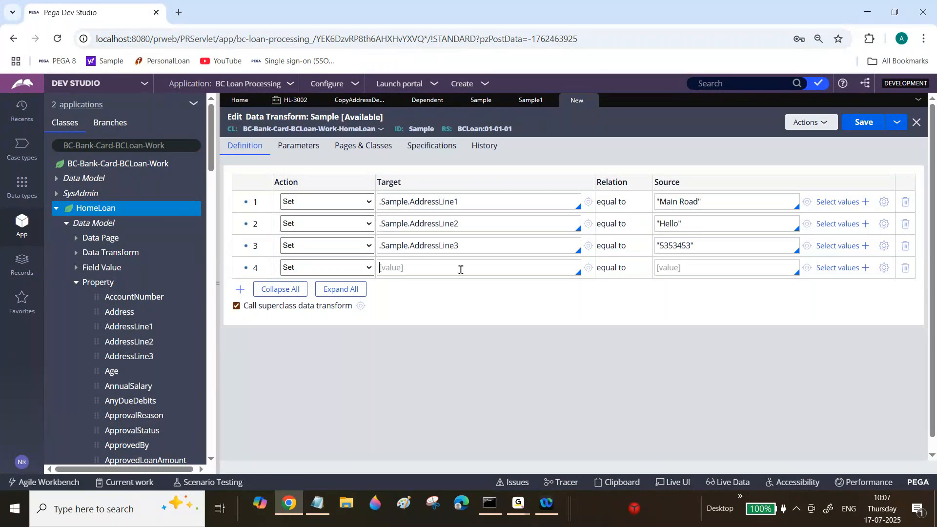
left_click(674, 269)
type(".")
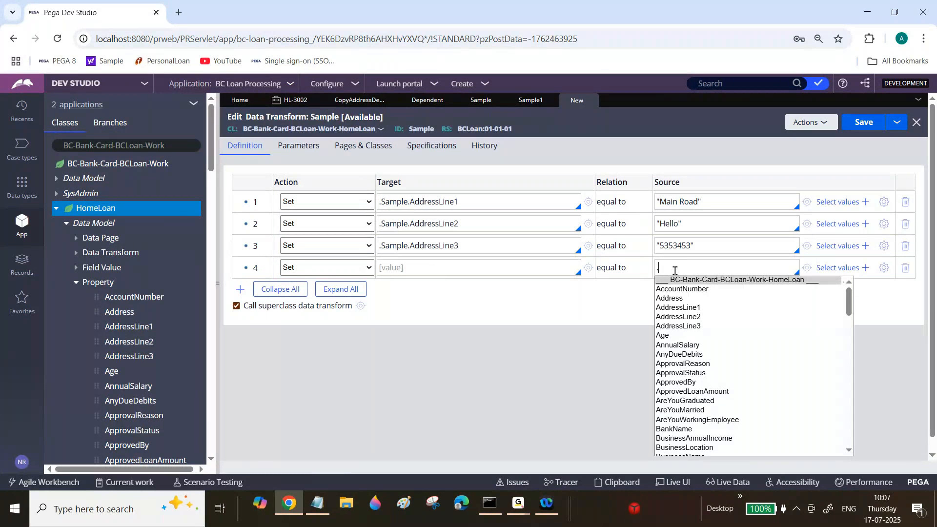
type("Sam")
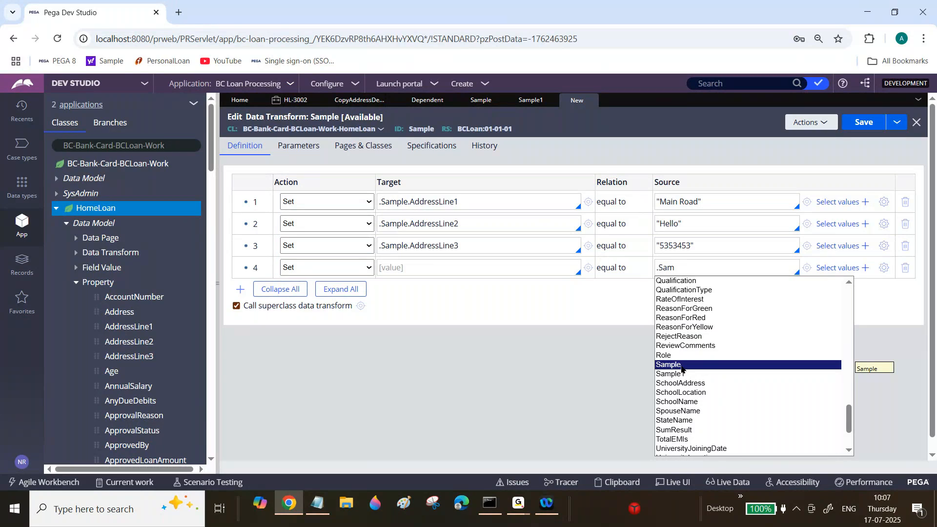
left_click(681, 366)
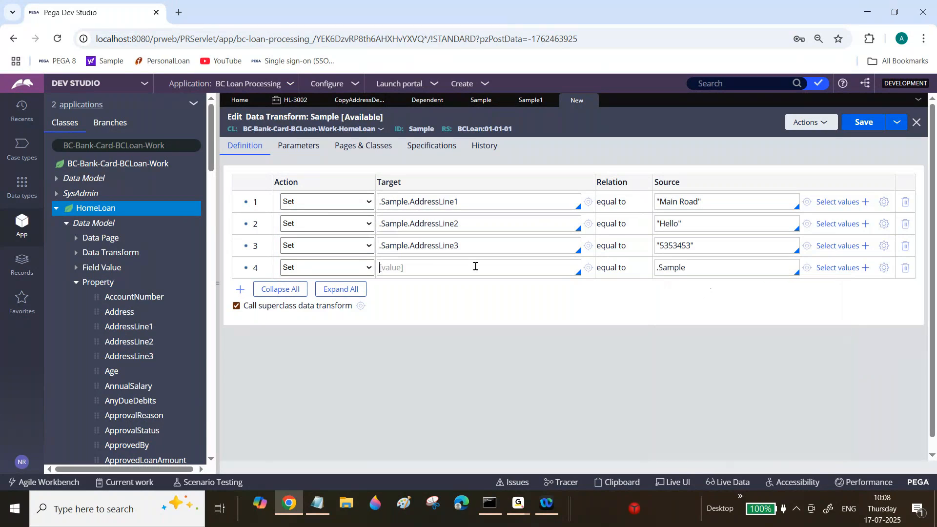
type(".Sam")
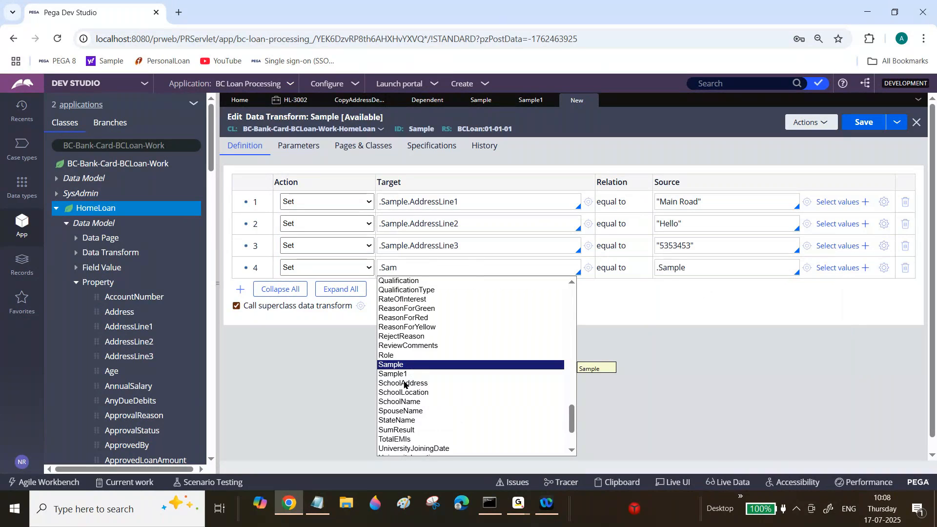
left_click(404, 375)
left_click(870, 125)
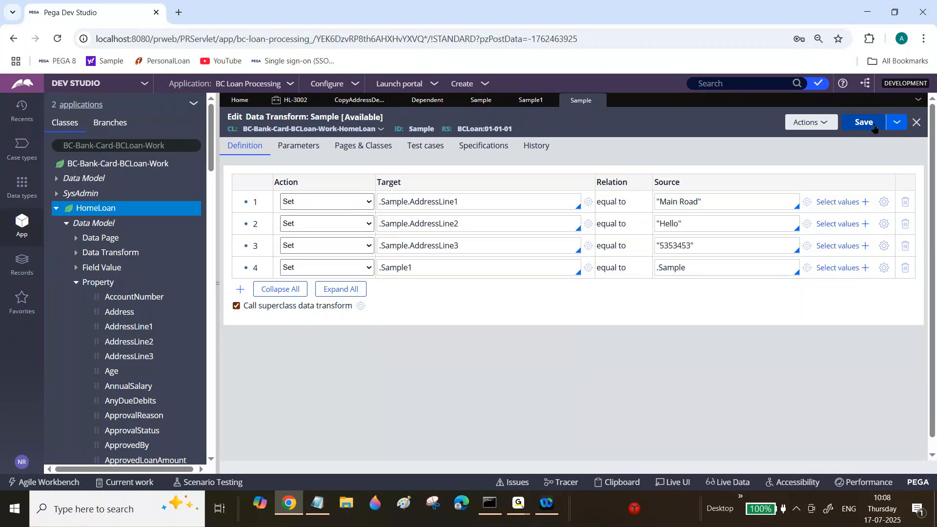
Run the Sample data transform on an empty test page and close the resulting status page.
left_click(811, 122)
left_click(804, 140)
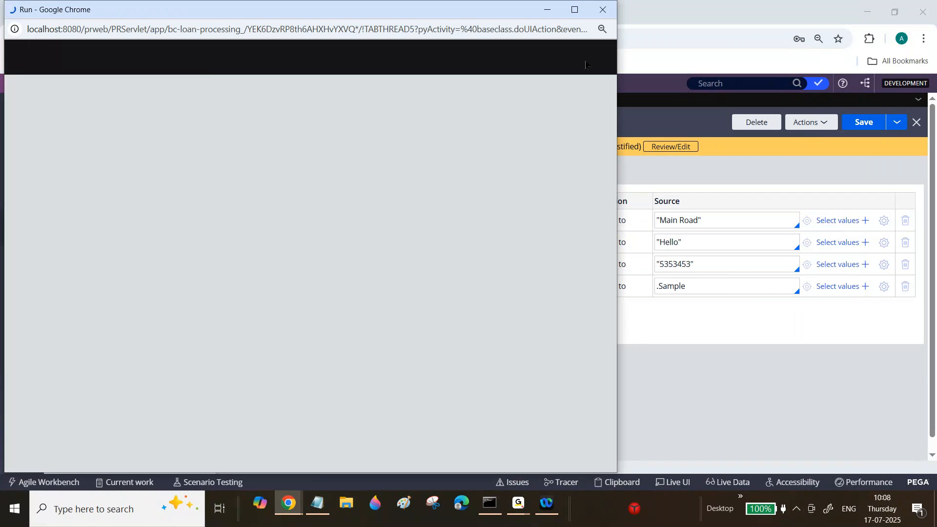
left_click(567, 58)
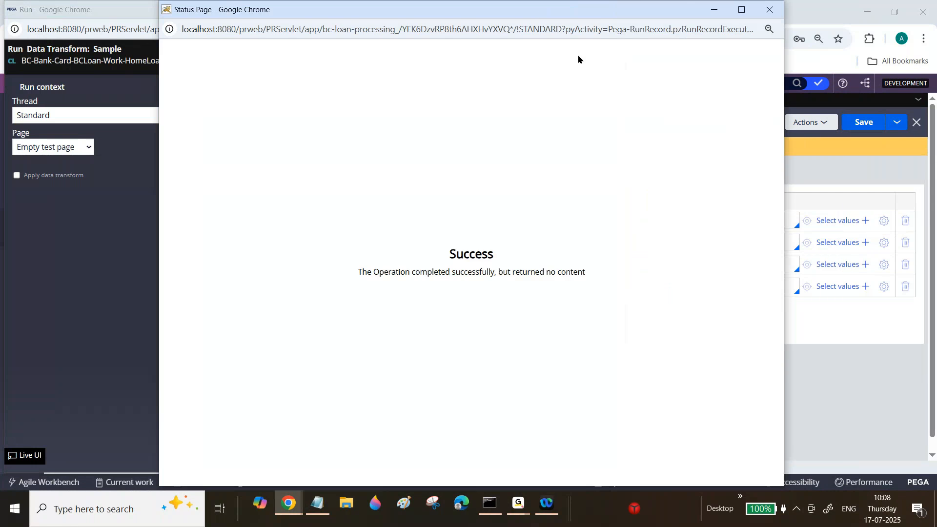
left_click(769, 13)
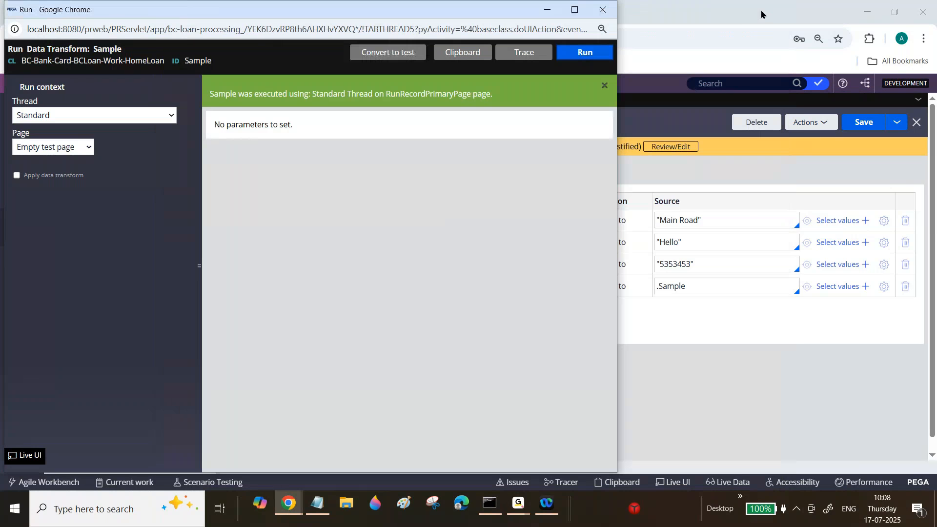
Inspect the RunRecordPrimaryPage user page in the clipboard viewer, and close the viewer and run windows.
left_click(470, 53)
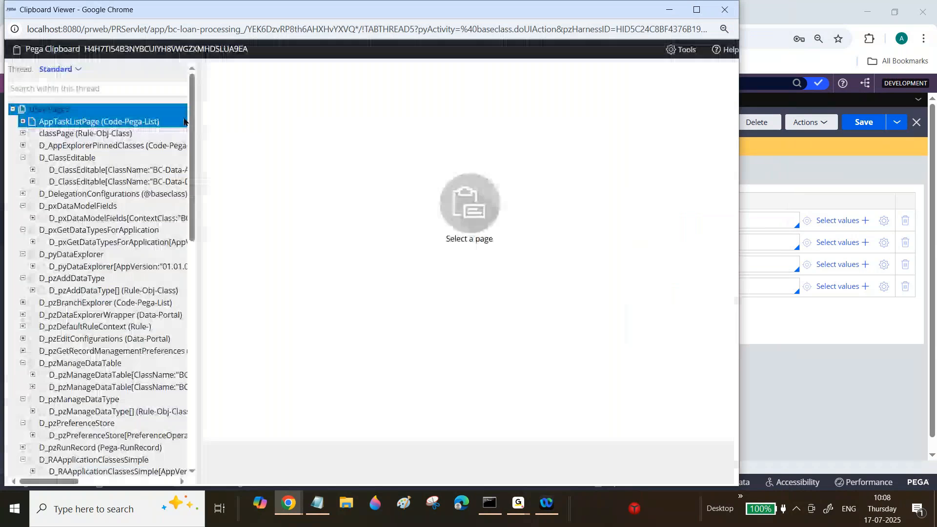
left_click_drag(191, 125, 204, 400)
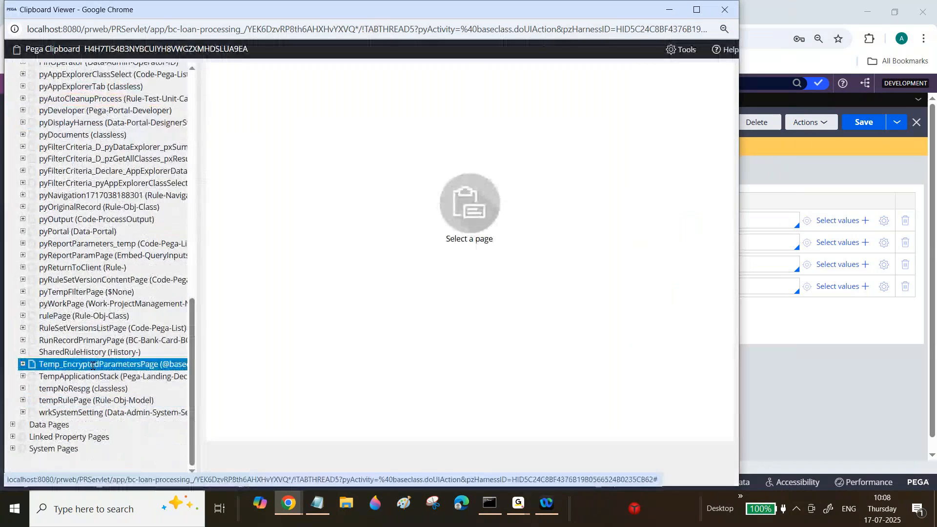
left_click(84, 340)
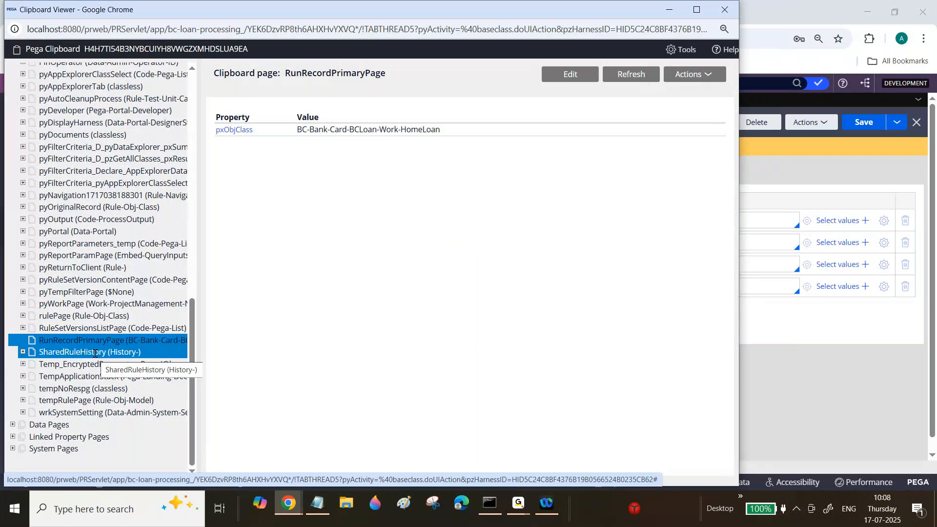
left_click_drag(403, 11, 541, 185)
left_click(602, 10)
left_click_drag(605, 183, 605, 71)
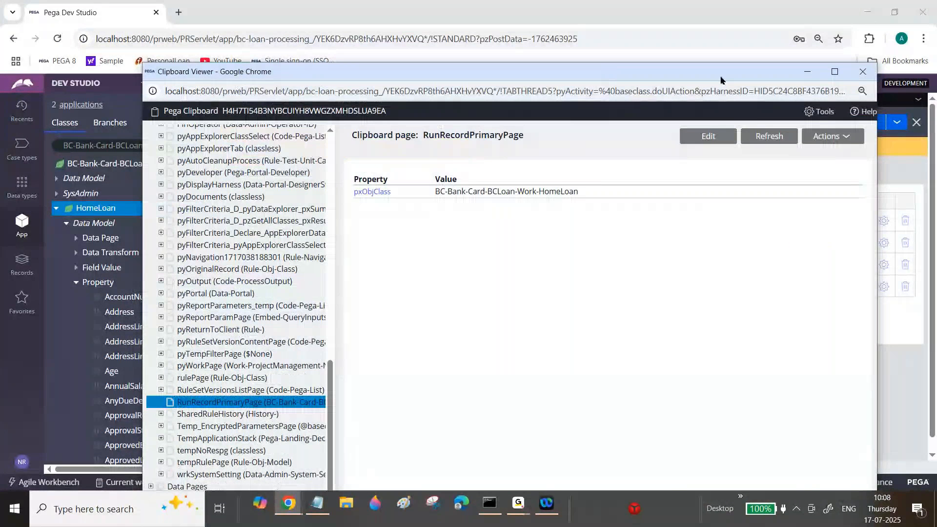
left_click(861, 72)
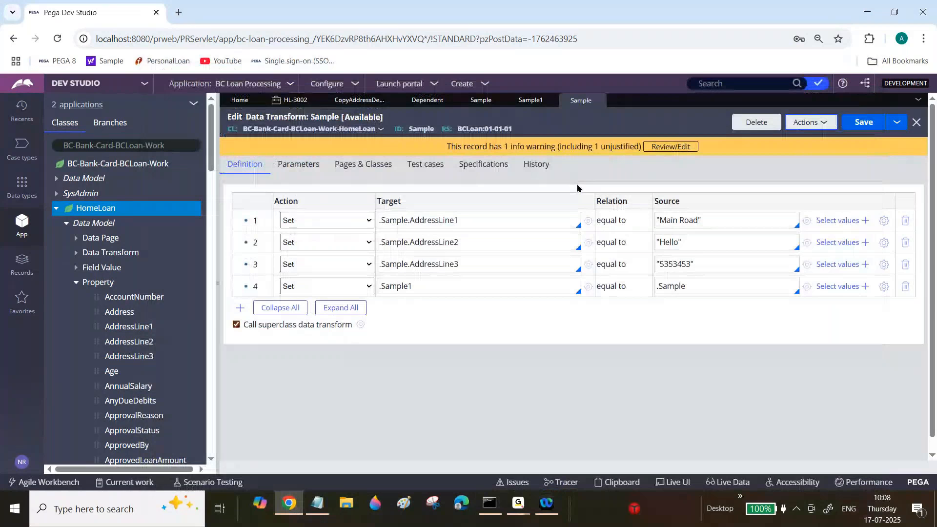
Check the Sample property's page definition, and change the fourth row to set .Sample1.DependentName equal to .Sample.AddressLine1.
left_click(481, 100)
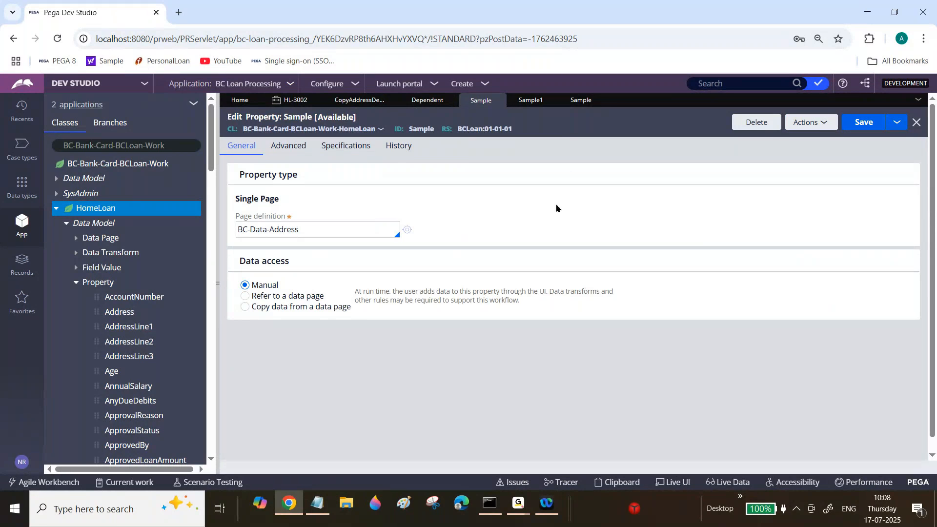
left_click(579, 101)
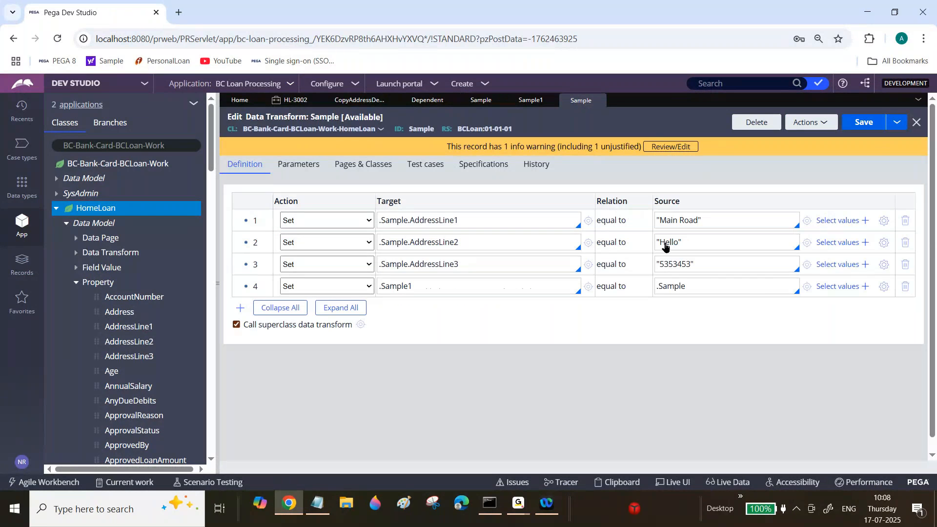
left_click(697, 285)
type(".")
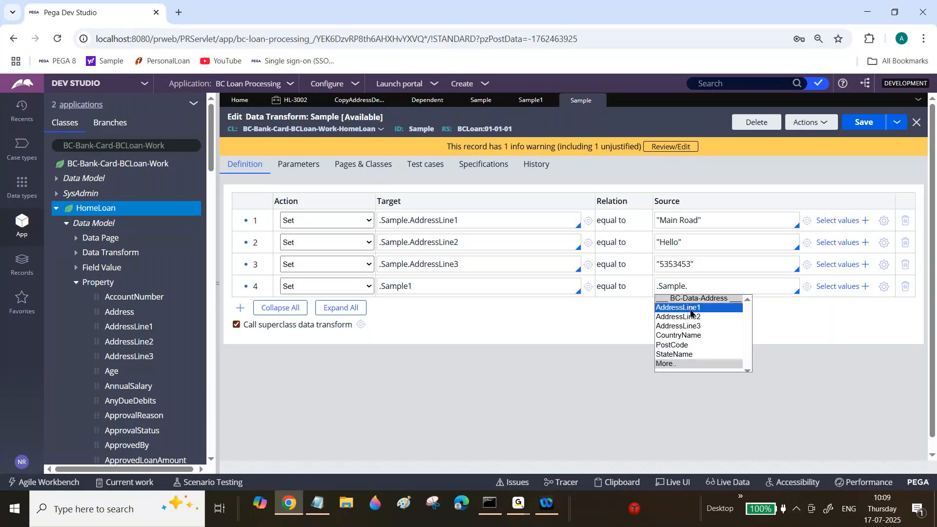
left_click(691, 308)
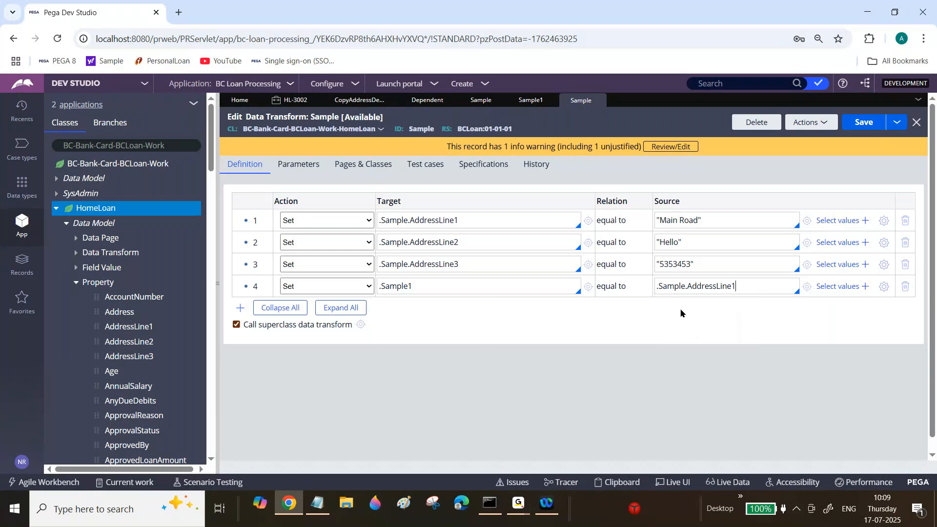
left_click(429, 287)
type(".")
left_click(418, 329)
Add a fifth row to the data transform with D_GetCustomer.pxResults as its source.
left_click(240, 307)
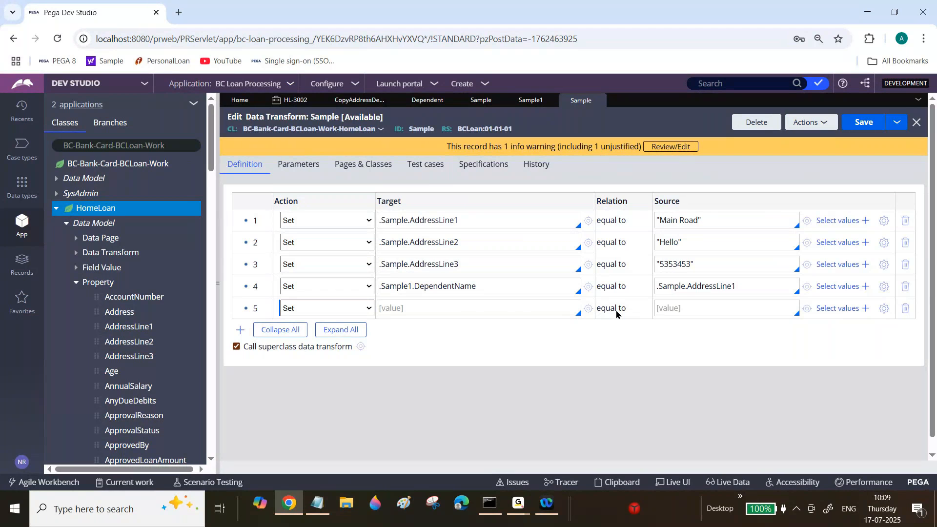
left_click(679, 303)
type("D_GetCustomer.pxResults")
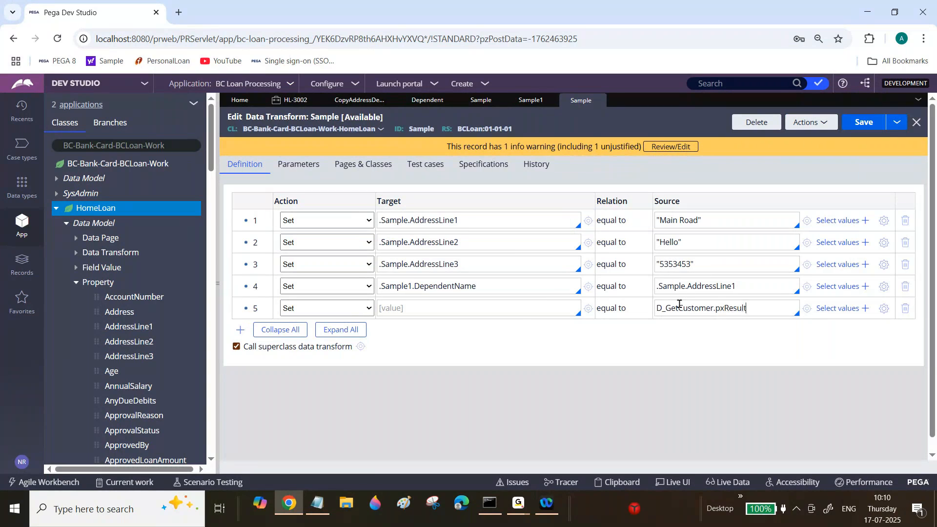
Declare the page names TempPage and TempPage.pxResults among the data transform's pages and classes, without entering classes.
left_click(355, 166)
left_click(286, 217)
type("TempPage")
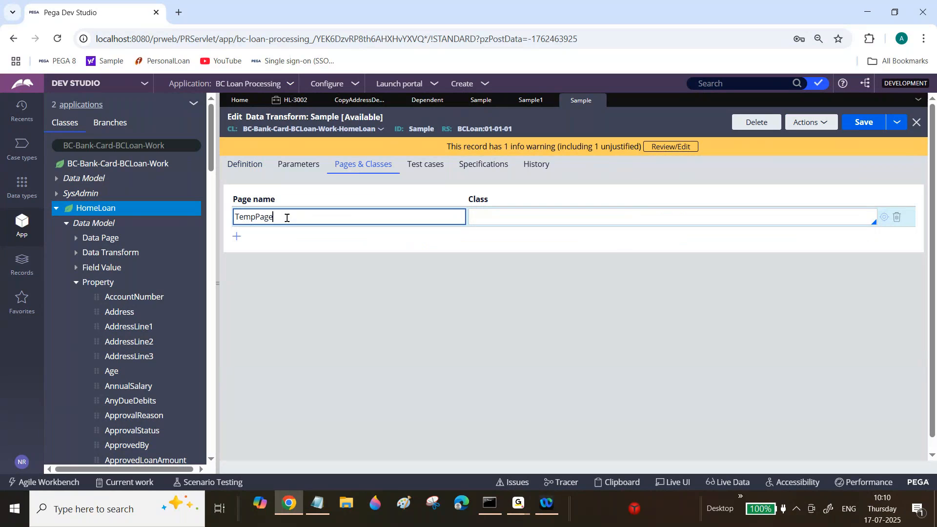
left_click(237, 237)
type("Tem")
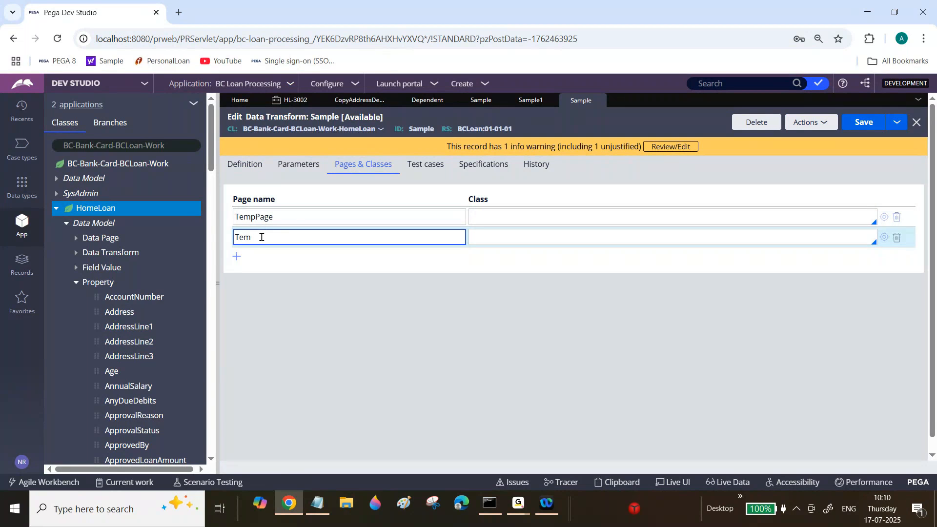
type("pPage")
left_click(527, 237)
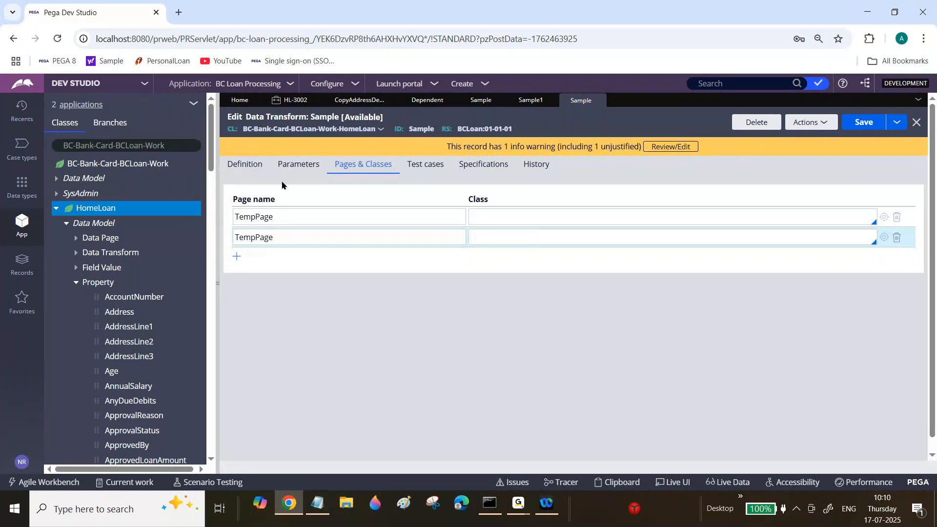
left_click(293, 237)
type(".pxResults")
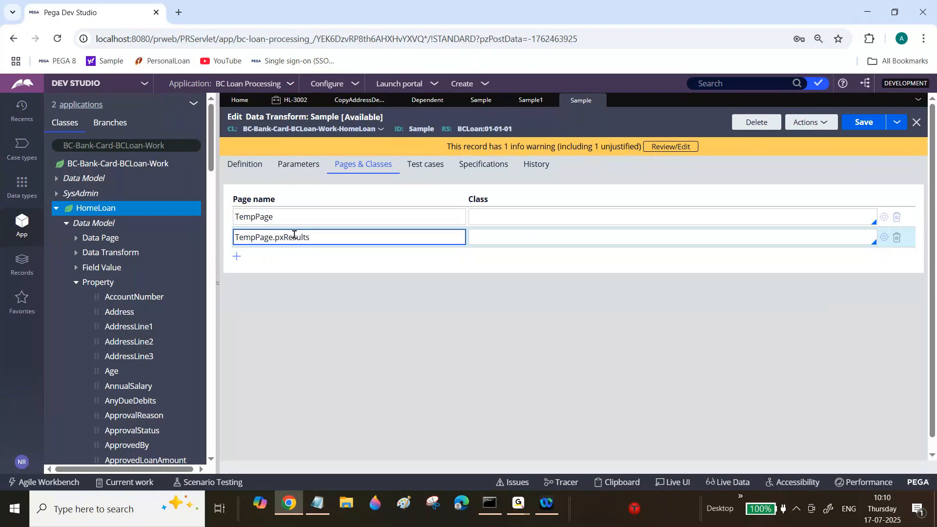
Copy the TempPage.pxResults page name into the target of the fifth data transform row.
double_click(294, 235)
key("ctrl+c")
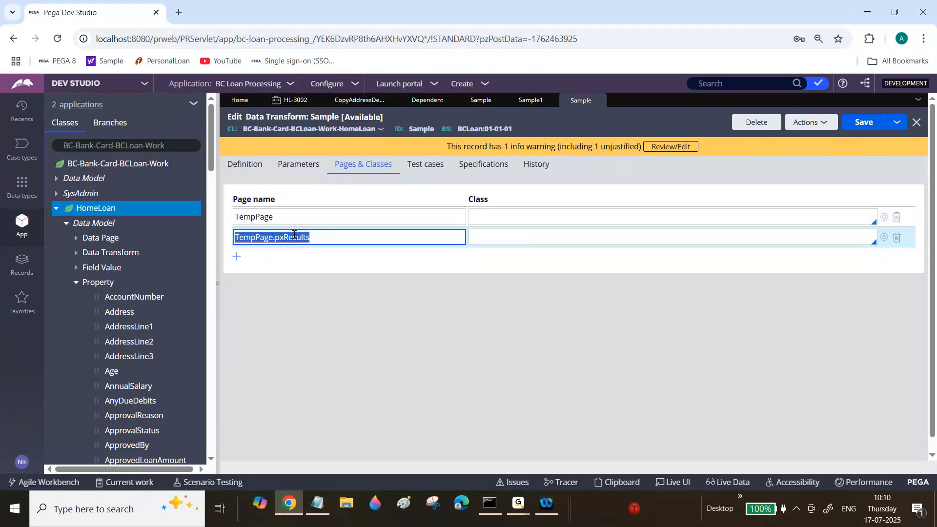
left_click(245, 164)
left_click(454, 304)
key("ctrl+v")
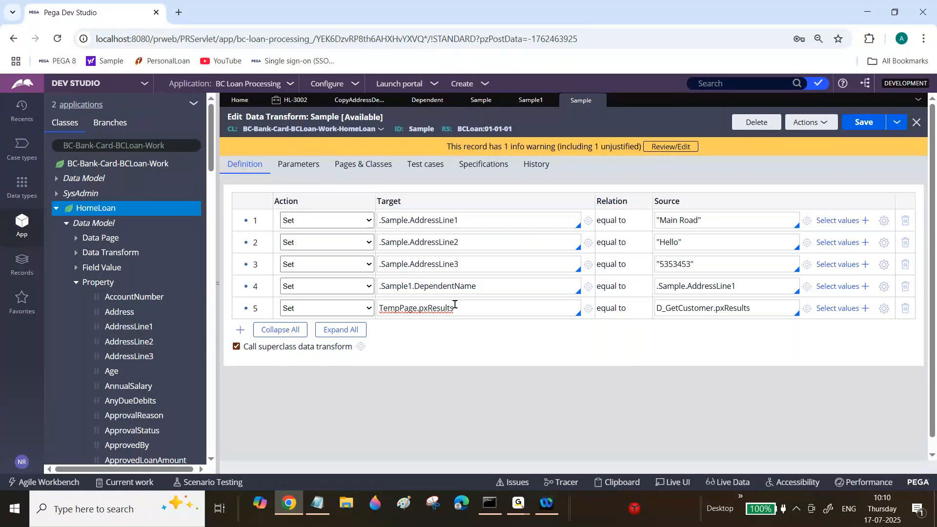
double_click(711, 308)
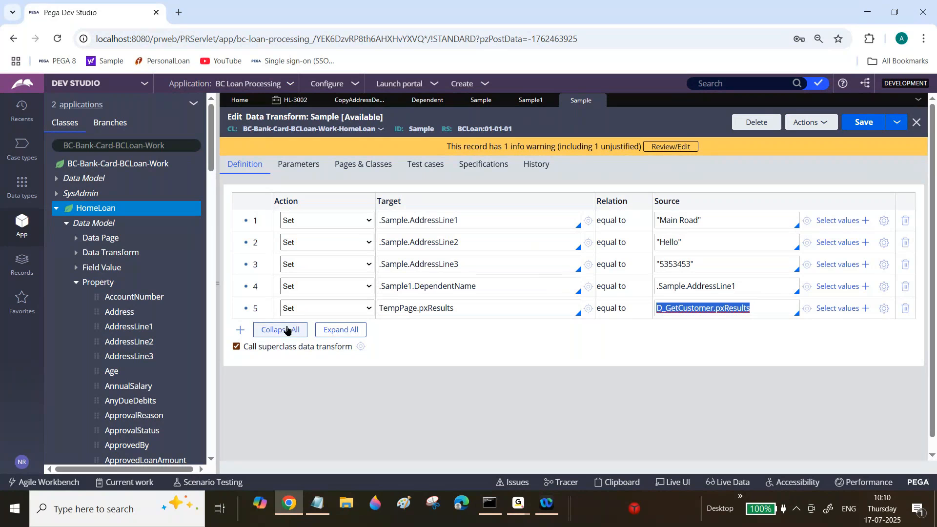
Try an Append and Map to action in a new sixth data transform row, and delete that row with its child row.
left_click(240, 330)
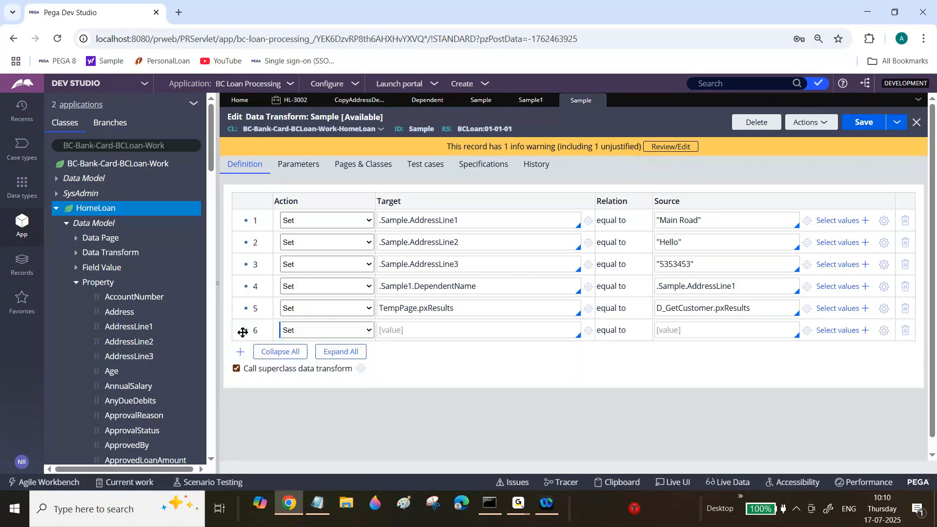
left_click(323, 330)
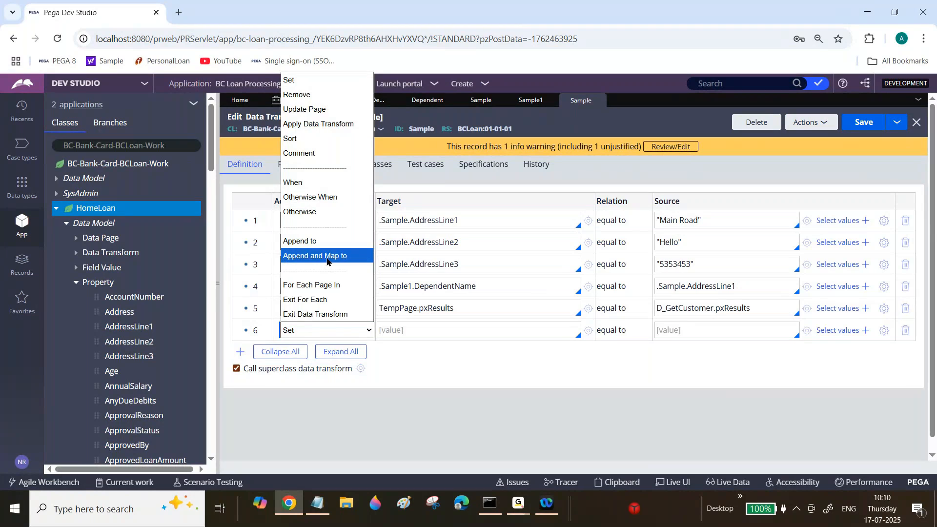
left_click(327, 258)
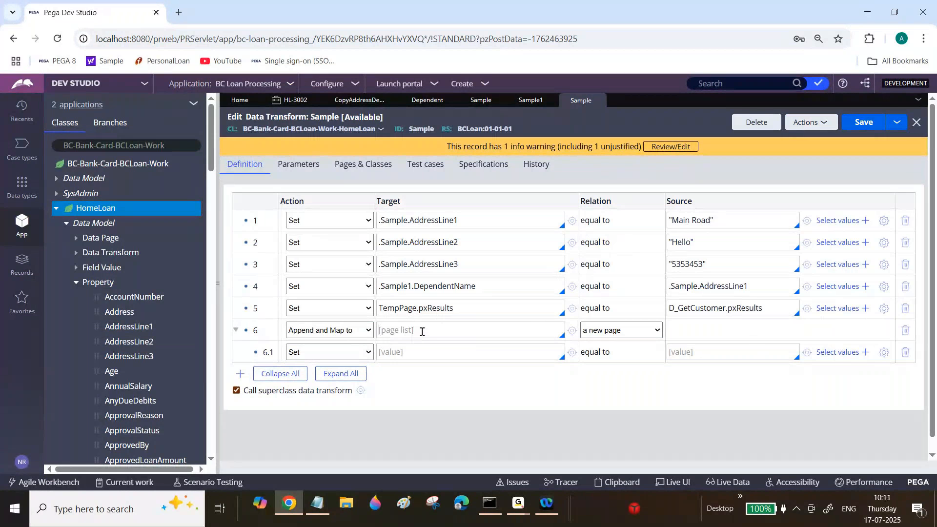
left_click(905, 330)
left_click(710, 333)
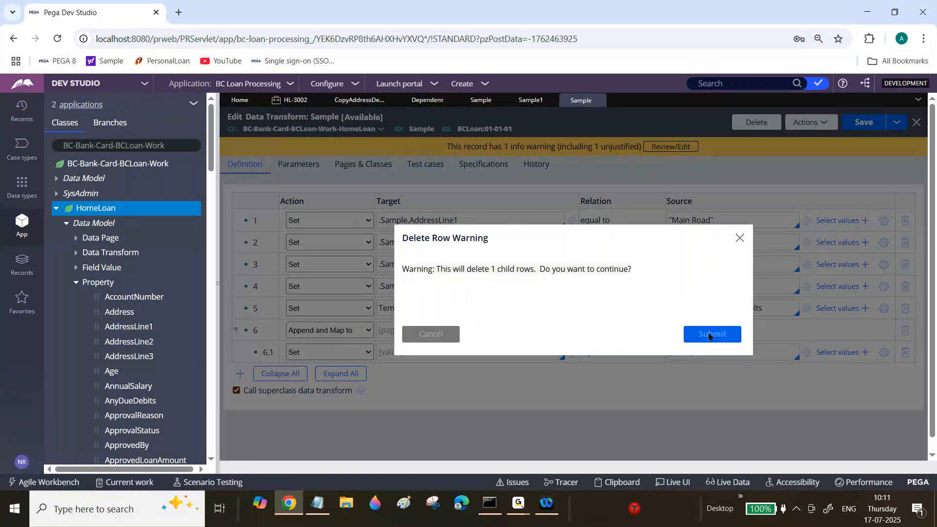
Review the fifth row's source and target against the page names declared in the data transform's pages and classes.
double_click(684, 313)
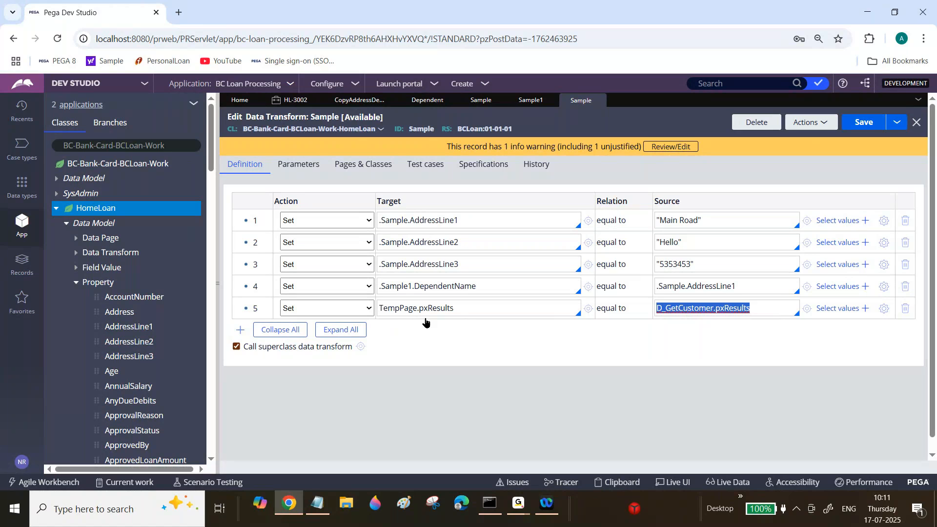
double_click(714, 312)
left_click(363, 164)
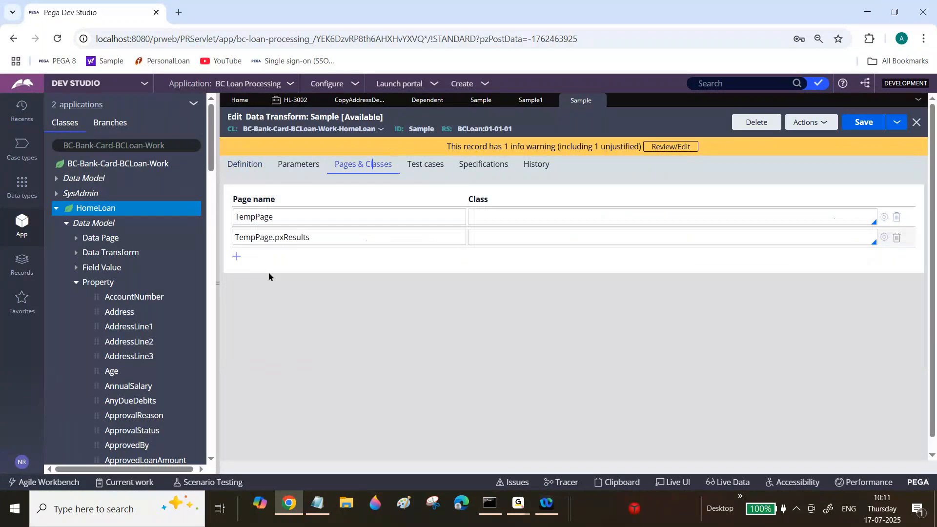
left_click(248, 169)
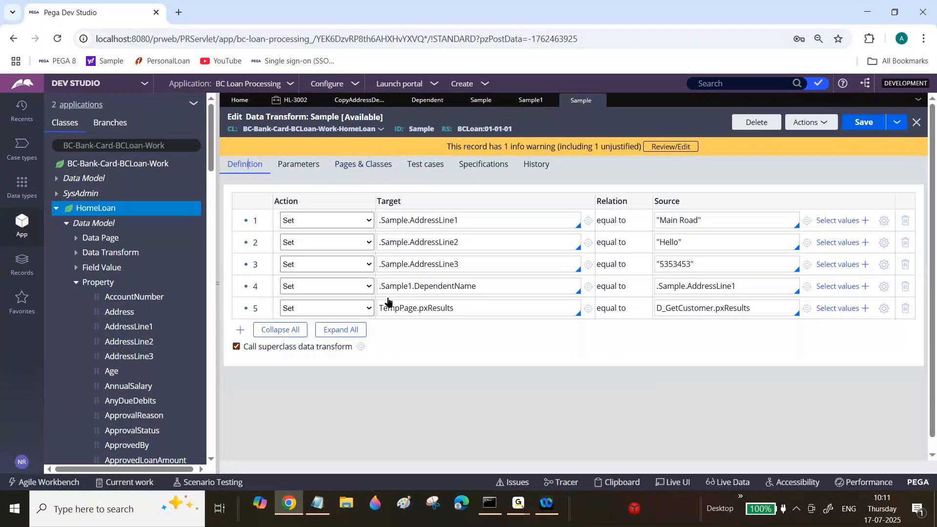
double_click(402, 306)
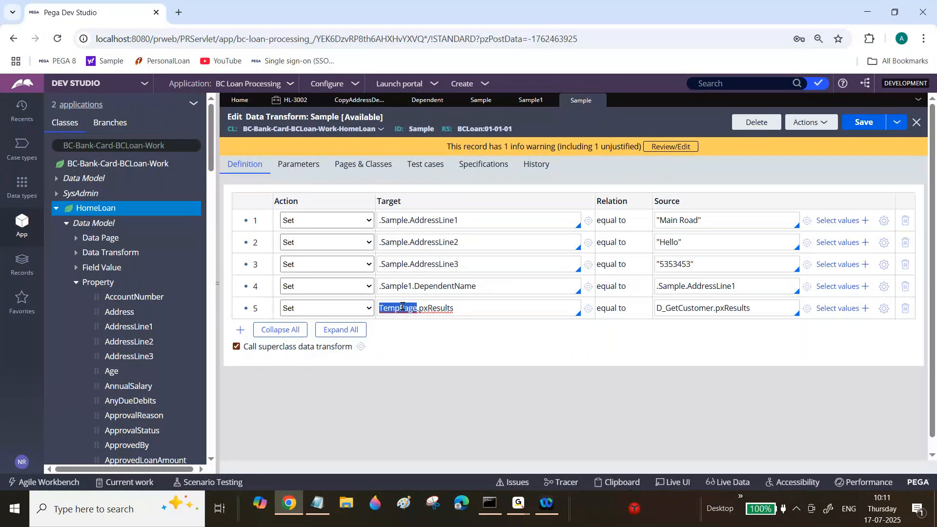
triple_click(426, 308)
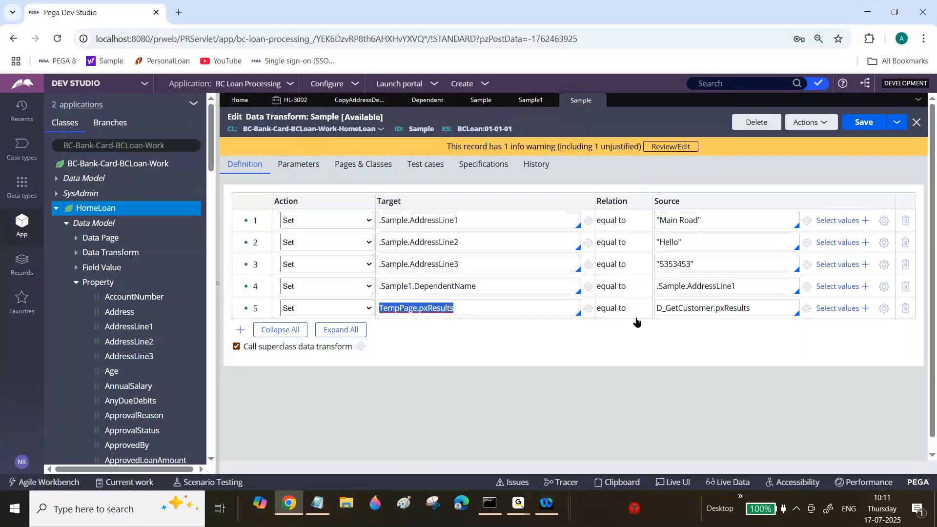
Close the Sample data transform, the Sample1 and Sample properties and the Copy Address Details data transform, and collapse the HomeLoan class.
left_click(917, 126)
left_click(715, 316)
left_click(550, 101)
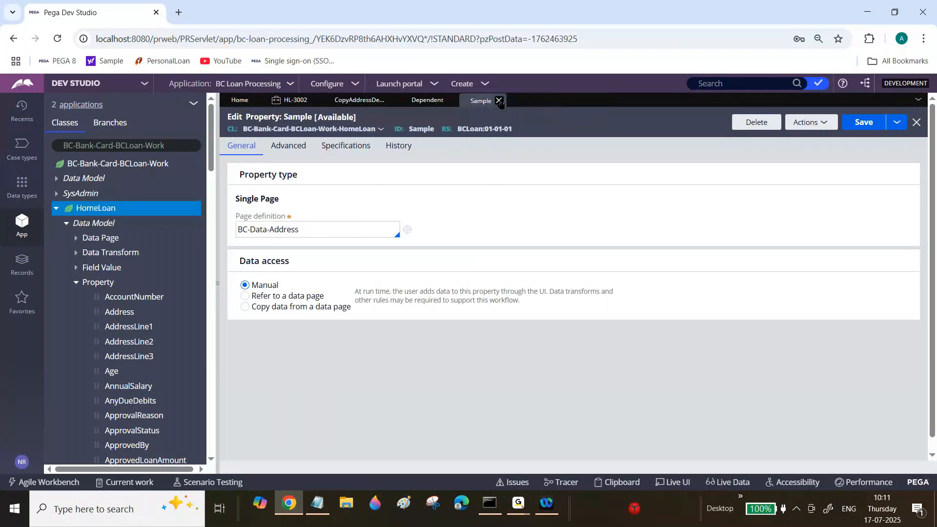
left_click(498, 101)
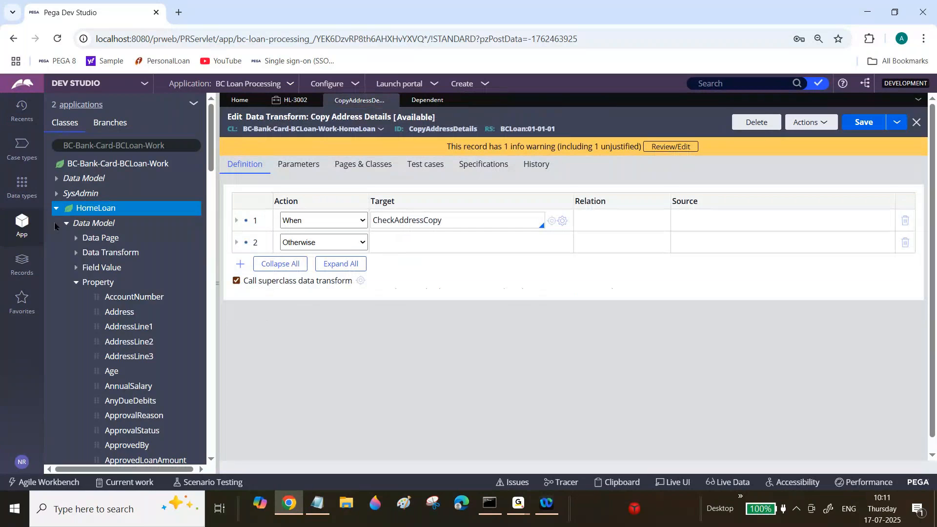
left_click(56, 208)
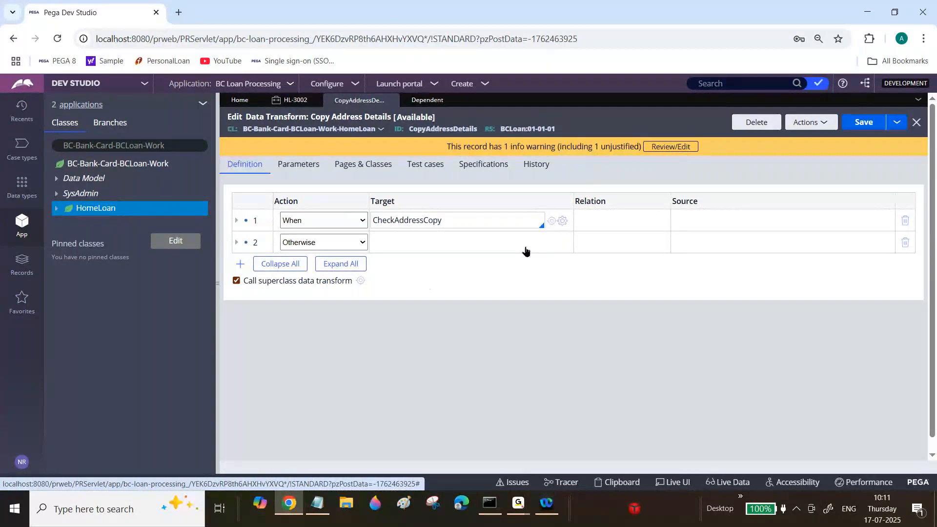
left_click(393, 100)
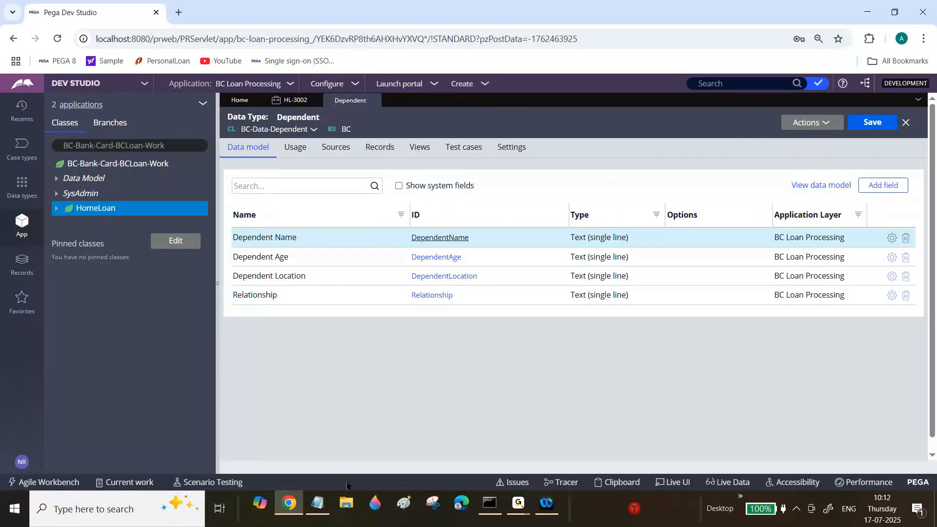
Switch to Notepad and read the Ex3 Dependent Information requirements.
left_click(317, 507)
left_click(128, 230)
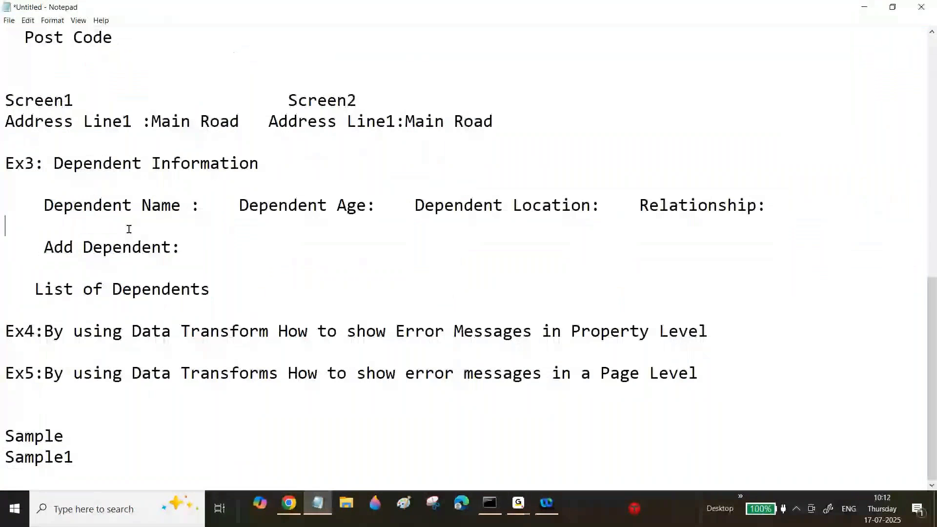
left_click_drag(60, 163, 246, 205)
Switch back to Pega Dev Studio in Chrome and create a new Home Loan case.
left_click(289, 507)
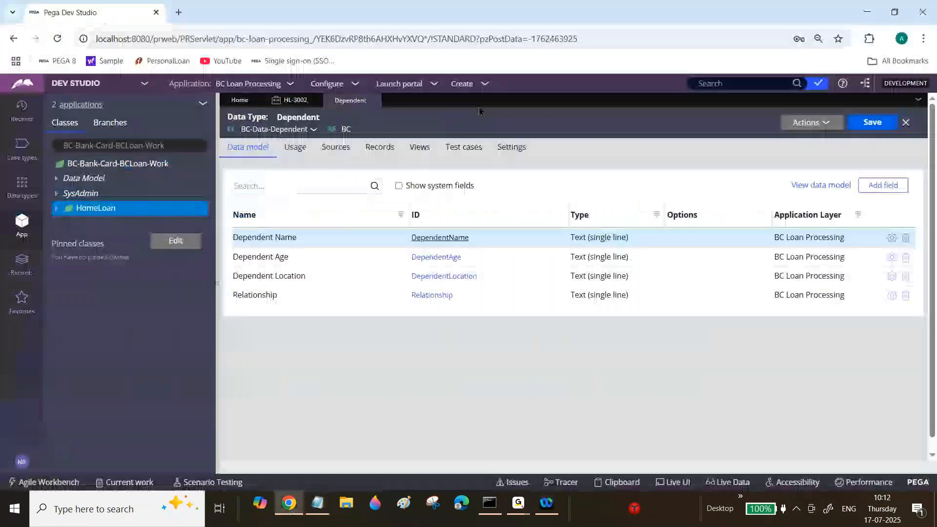
left_click(462, 83)
mouse_move(517, 96)
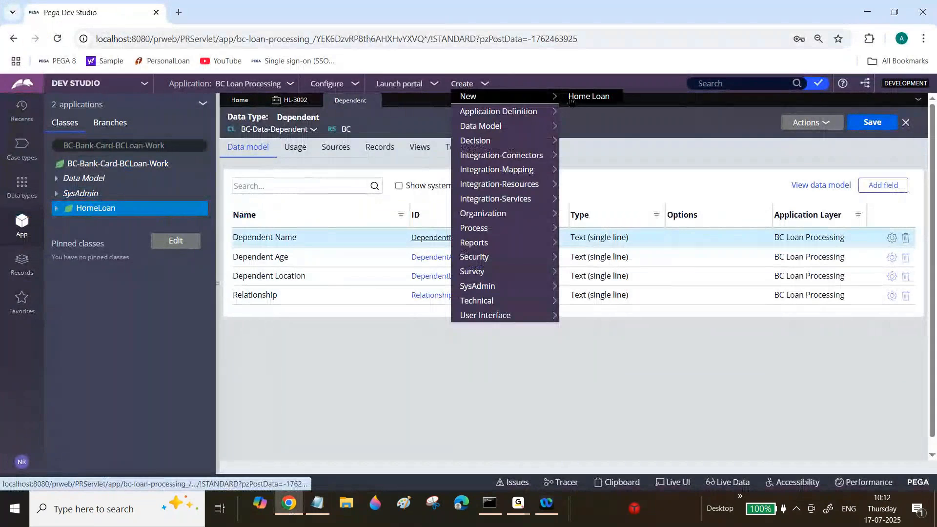
left_click(580, 100)
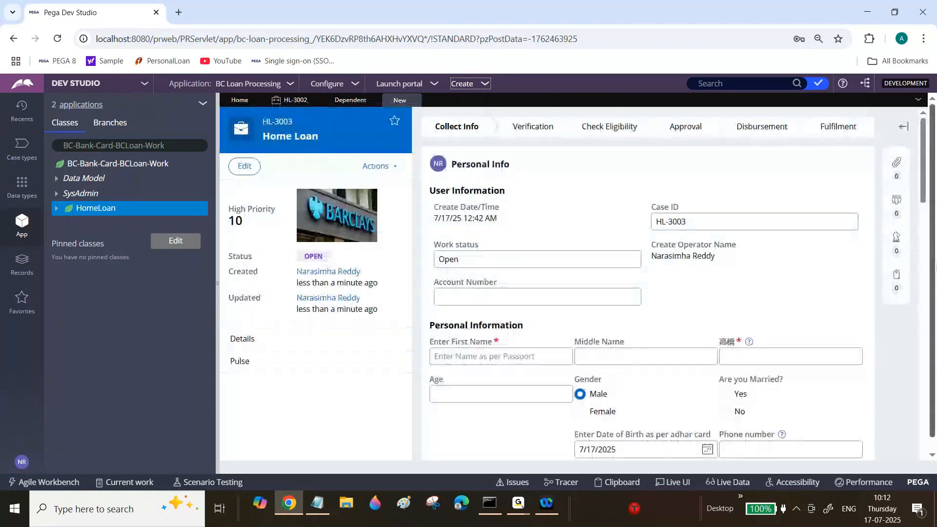
Inspect the case's personal information form with Live UI and open its Personal Info section rule.
scroll(736, 240, "down", 10)
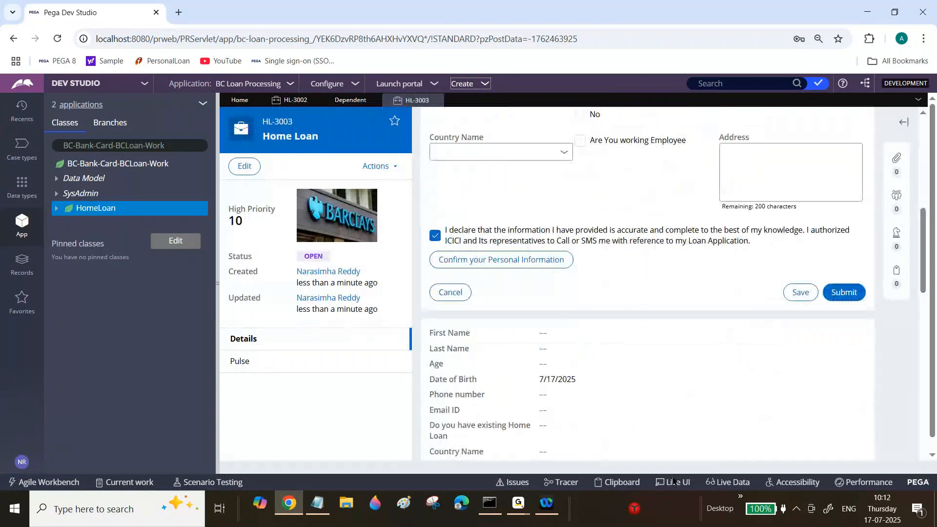
left_click(673, 482)
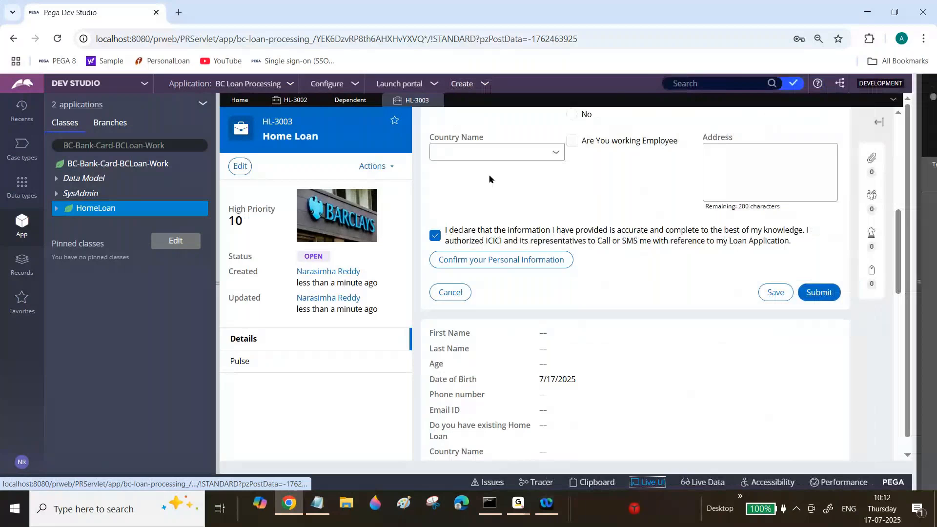
left_click(490, 154)
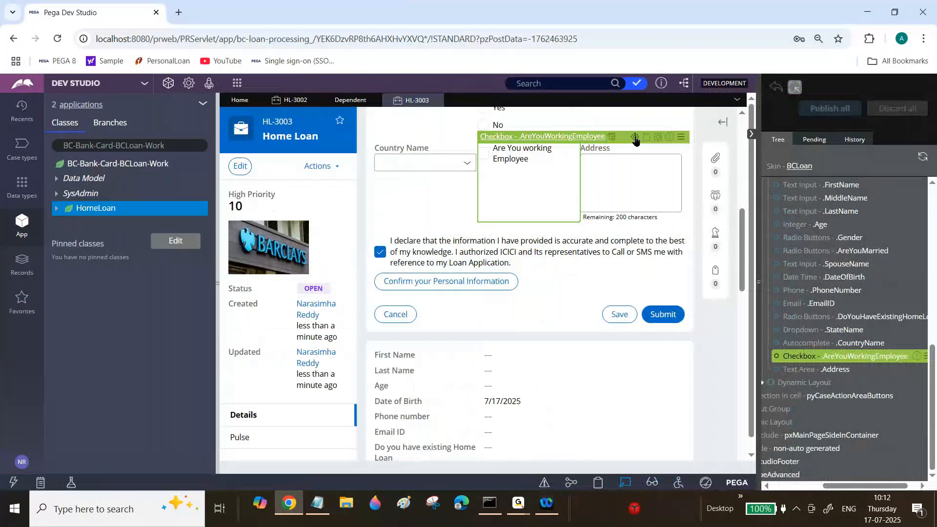
left_click(635, 140)
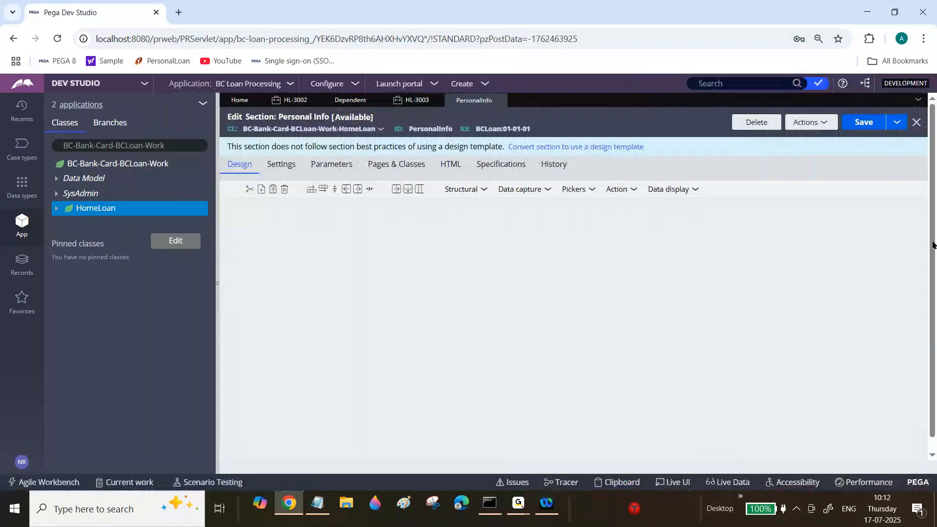
left_click_drag(932, 246, 931, 293)
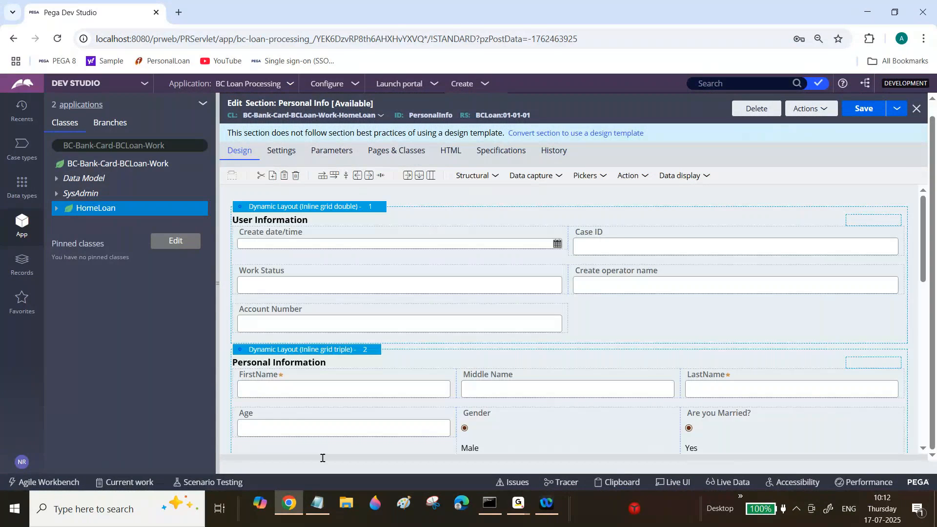
In the Notepad notes, put Dependent Name, Dependent Age, Dependent Location and Relationship on separate, evenly indented lines under Ex3.
left_click(318, 503)
left_click(240, 206)
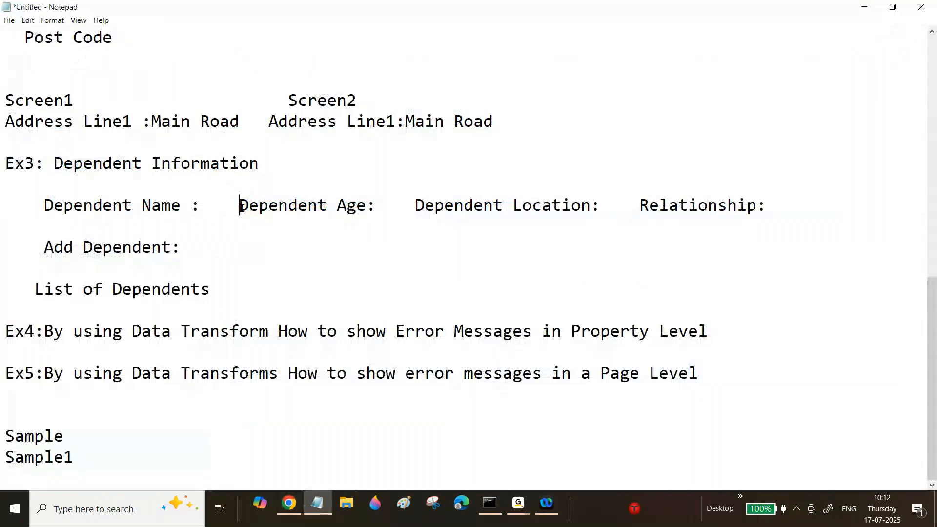
key("Return")
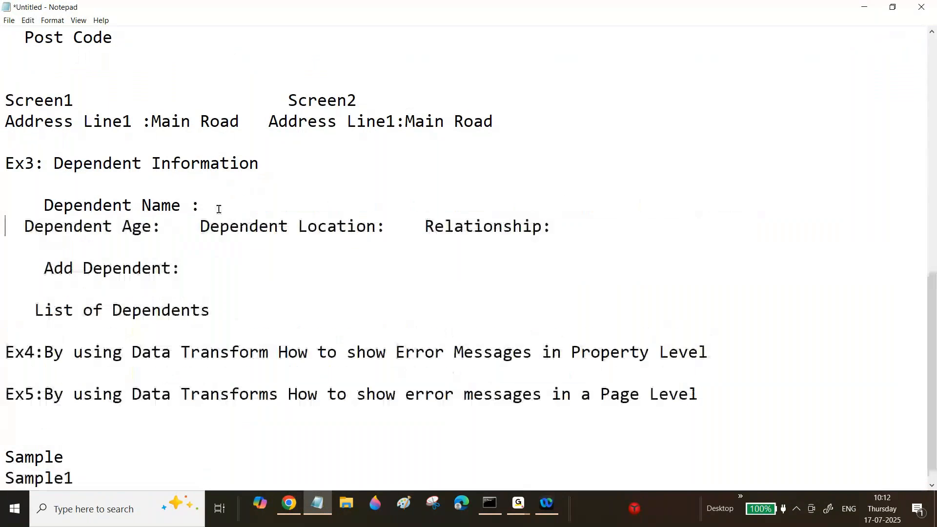
key("BackSpace")
key("BackSpace")
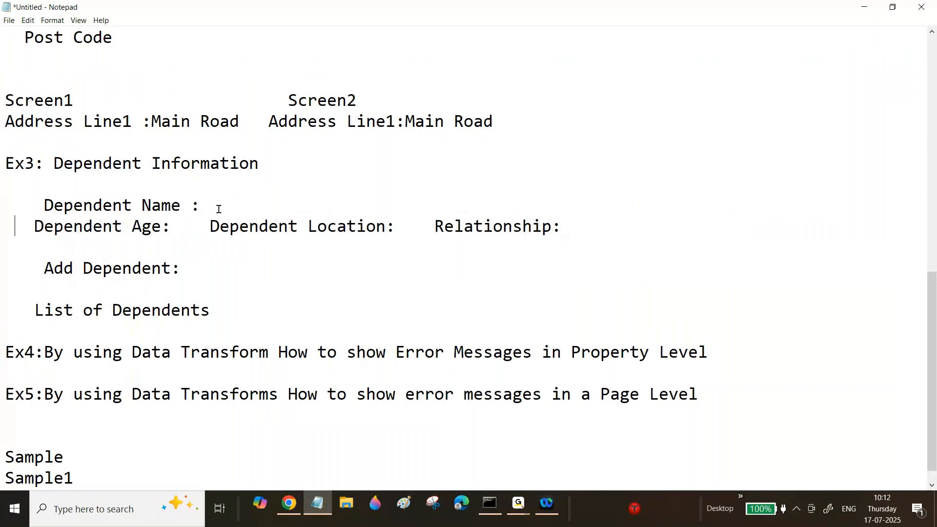
left_click(203, 225)
key("Return")
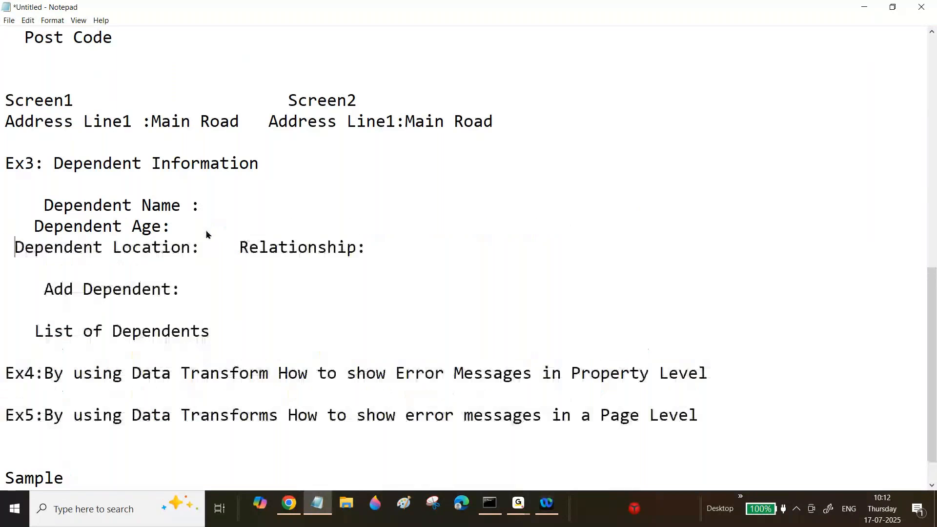
left_click(248, 249)
key("Return")
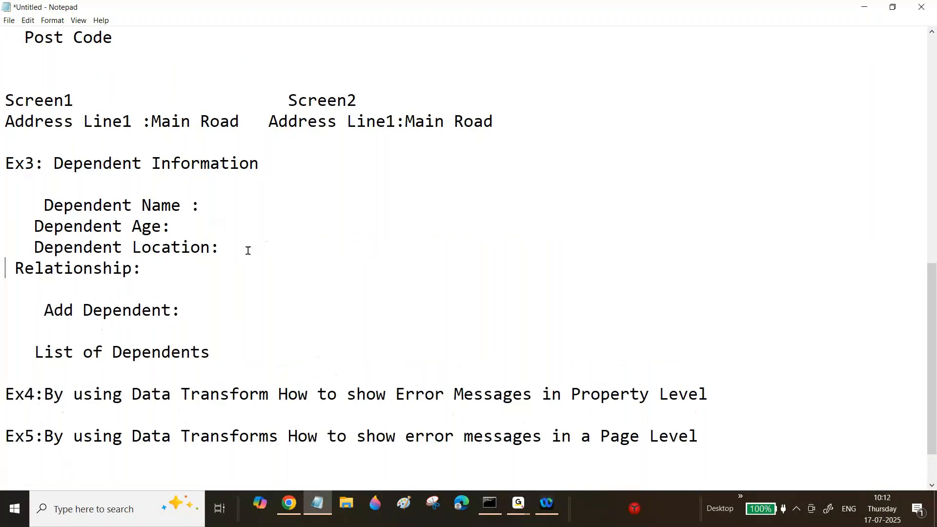
left_click(39, 208)
key("BackSpace")
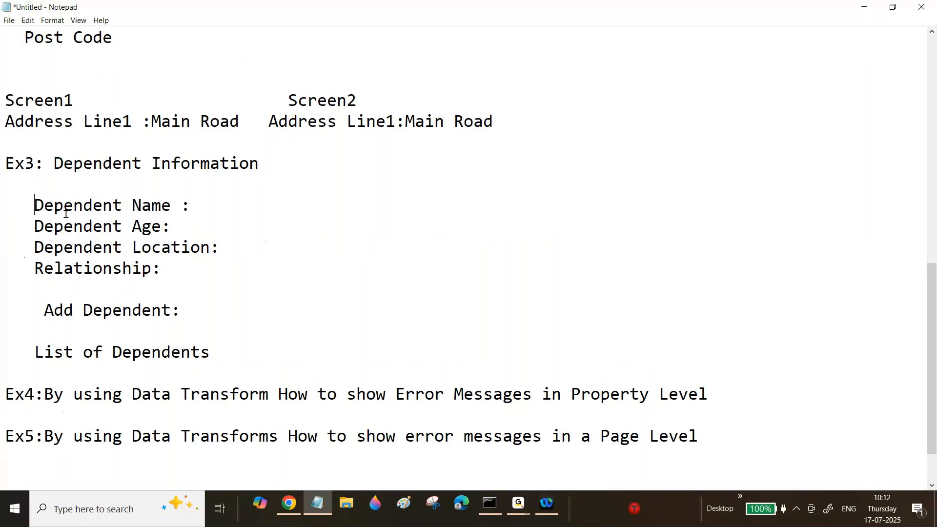
Highlight the four dependent fields listed under Ex3 in the notes to review them.
left_click(199, 204)
left_click_drag(26, 206, 119, 226)
left_click(214, 263)
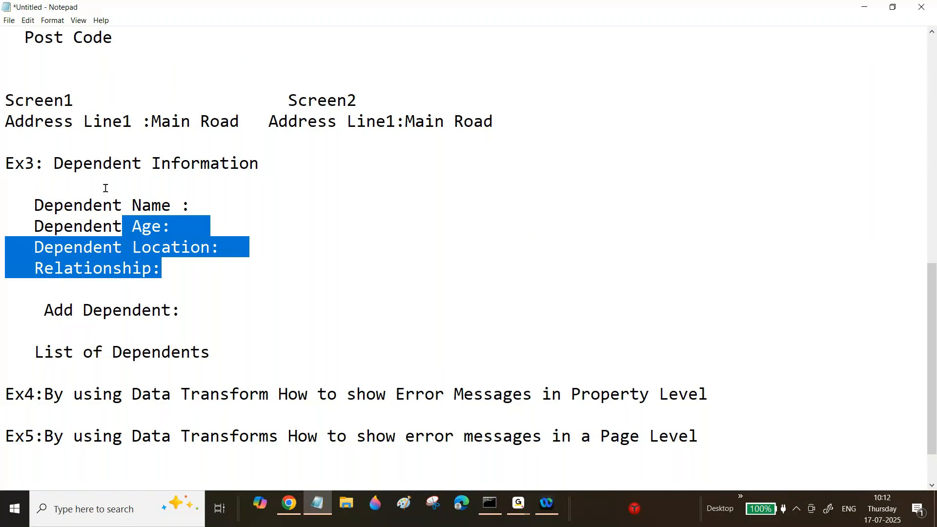
left_click(106, 188)
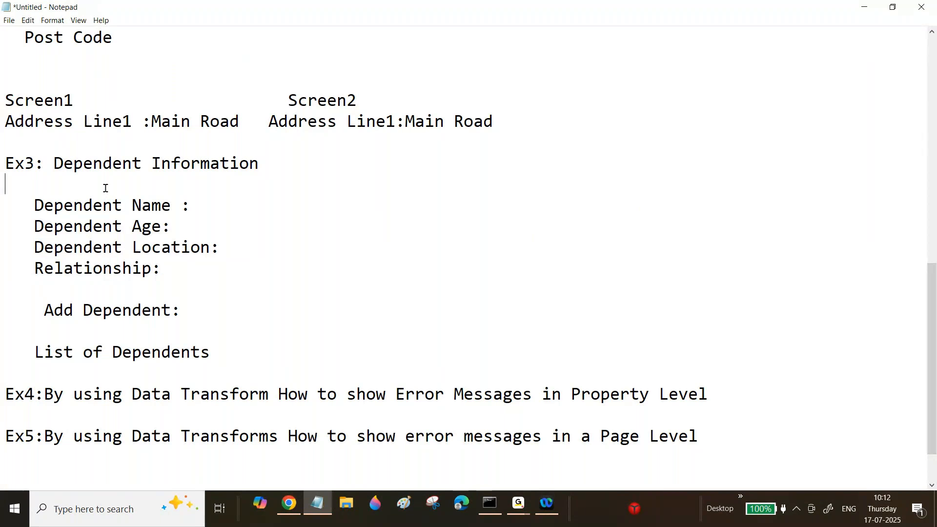
left_click(180, 274)
left_click_drag(66, 205, 177, 261)
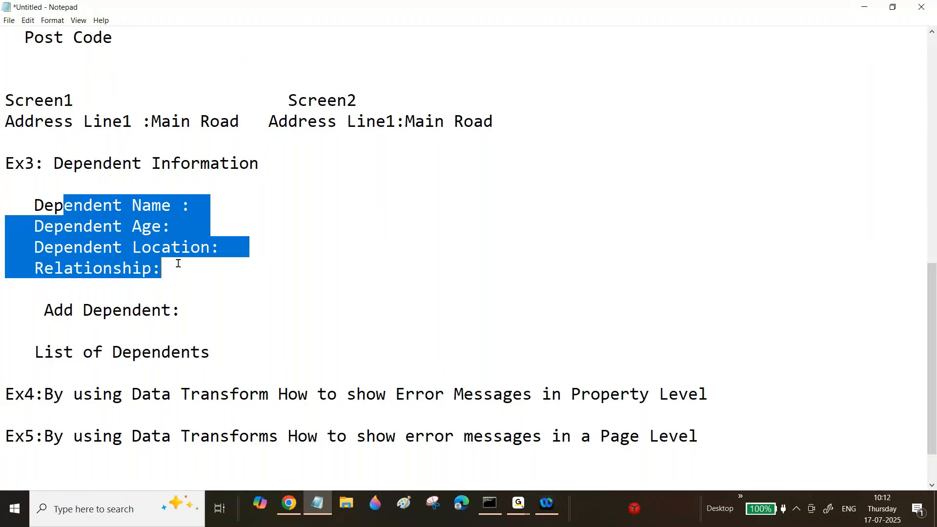
Switch to Pega Dev Studio in Chrome and create a property labelled Dependent in the HomeLoan class.
left_click(291, 504)
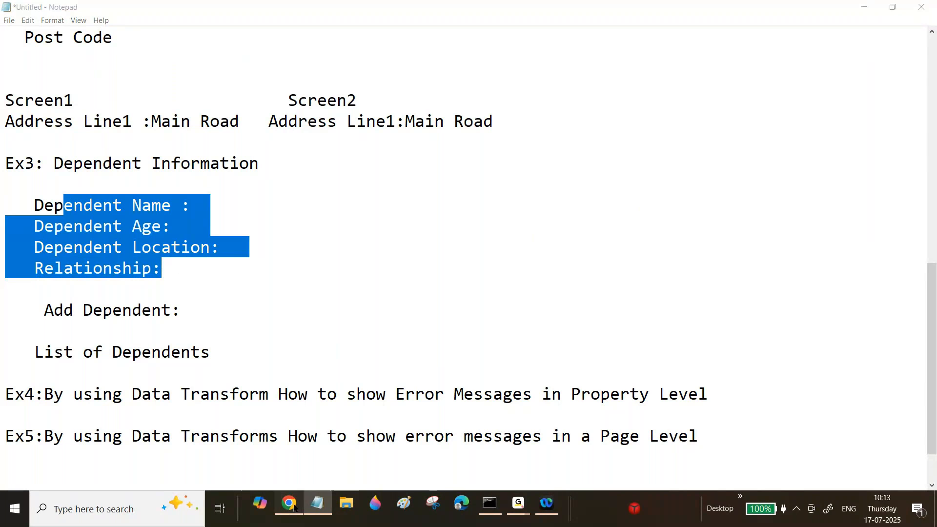
left_click(97, 209)
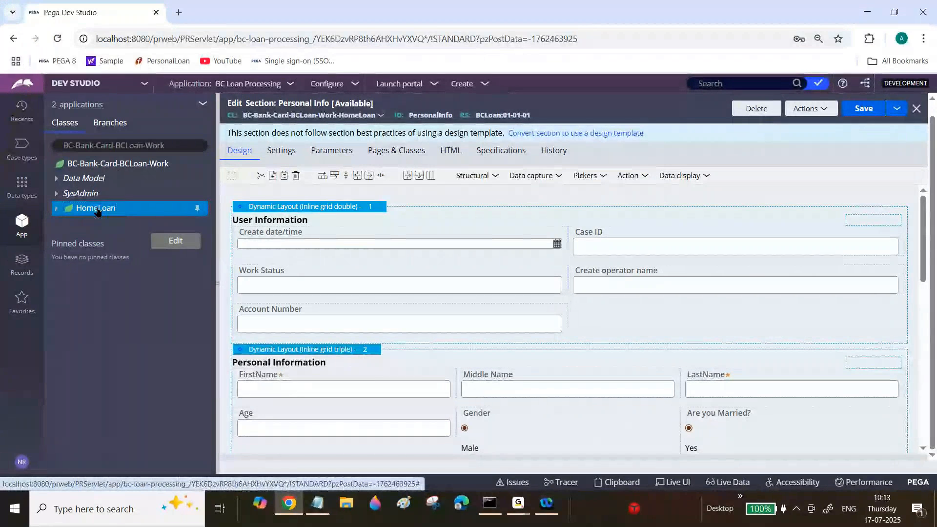
right_click(97, 209)
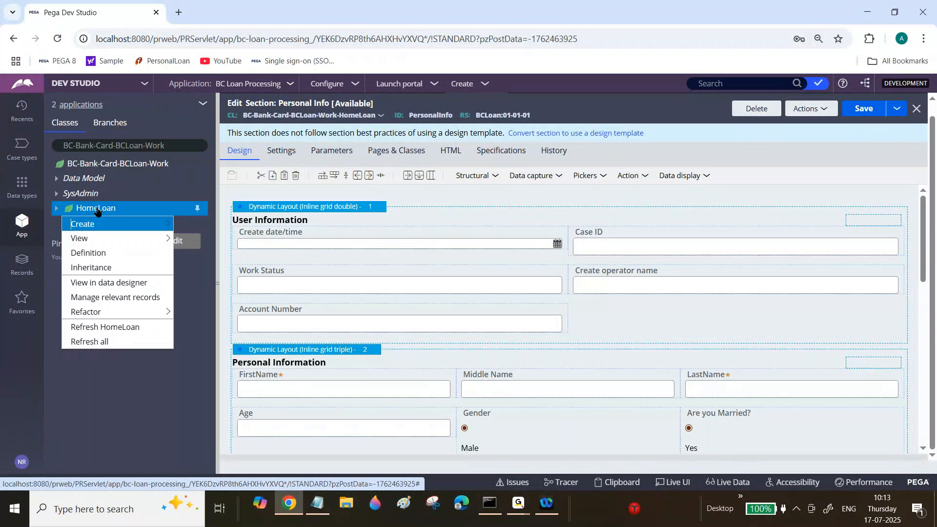
mouse_move(98, 224)
mouse_move(203, 239)
left_click(322, 357)
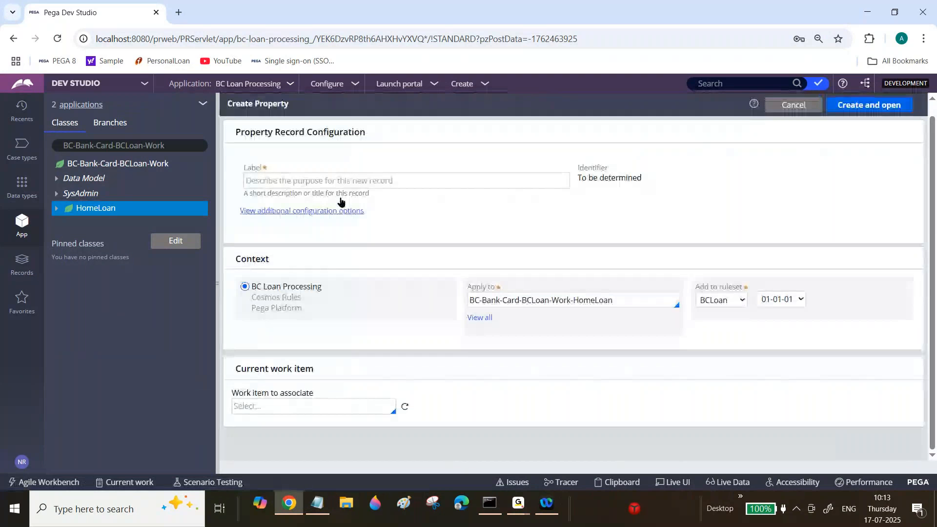
type("Depen")
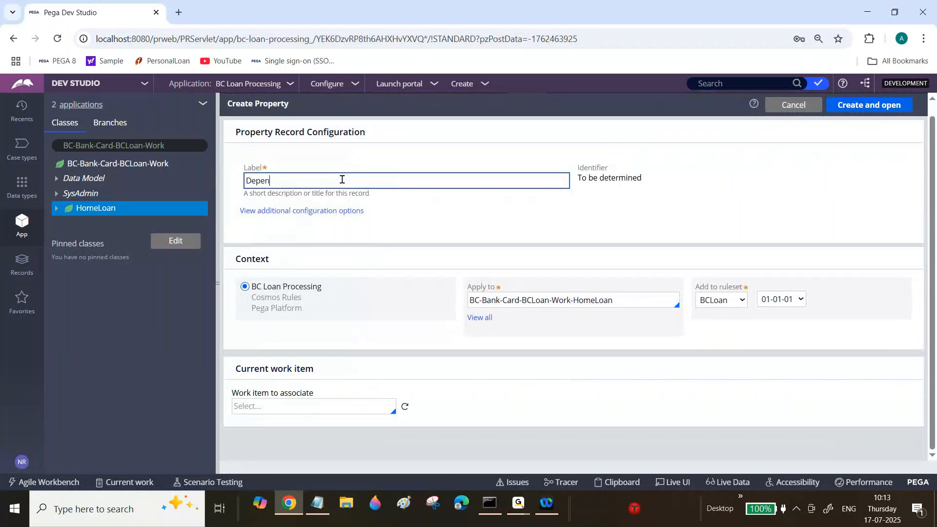
type("dent")
key("Tab")
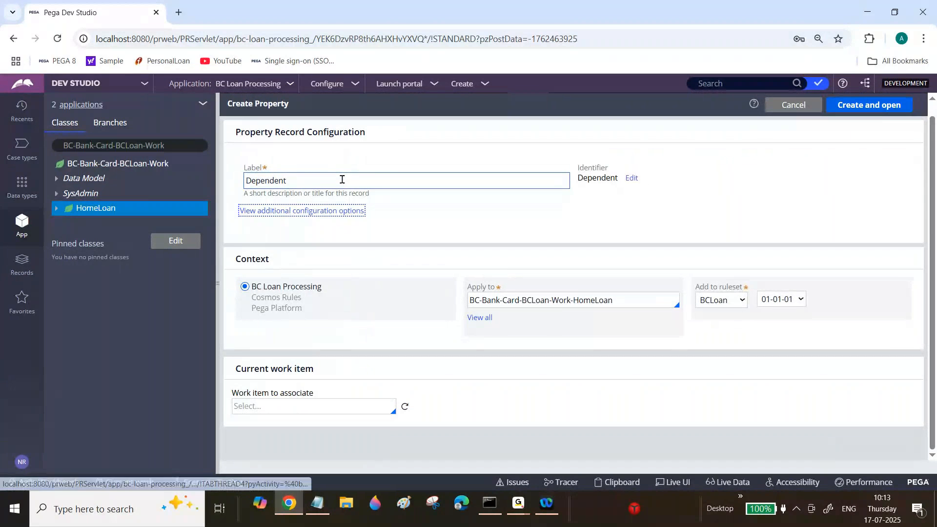
left_click(878, 106)
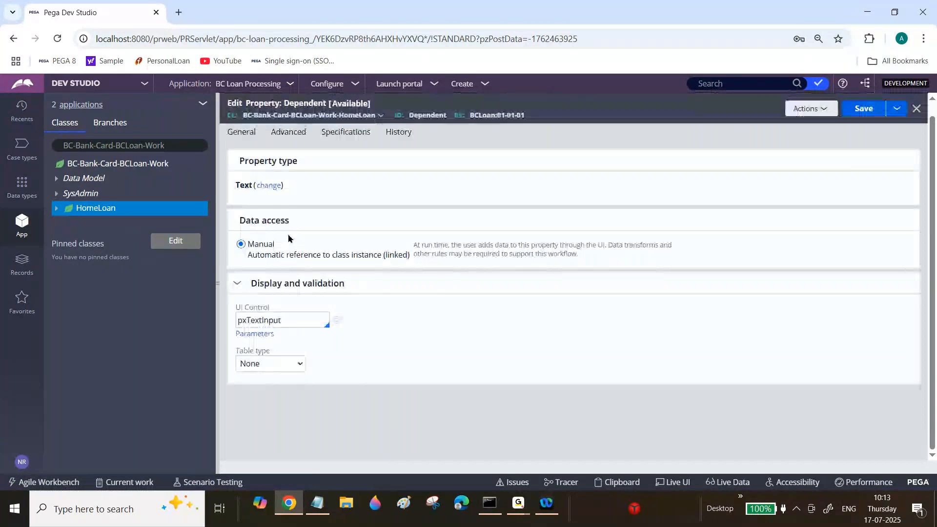
Make the Dependent property a Single Page with page definition BC-Data-Dependent, save it and close the rule.
left_click(269, 186)
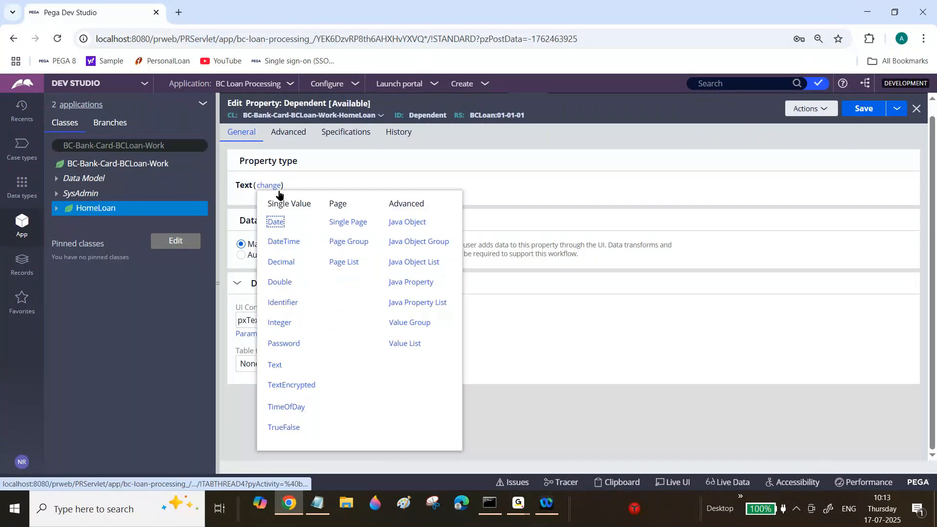
left_click(337, 221)
type("BD-D")
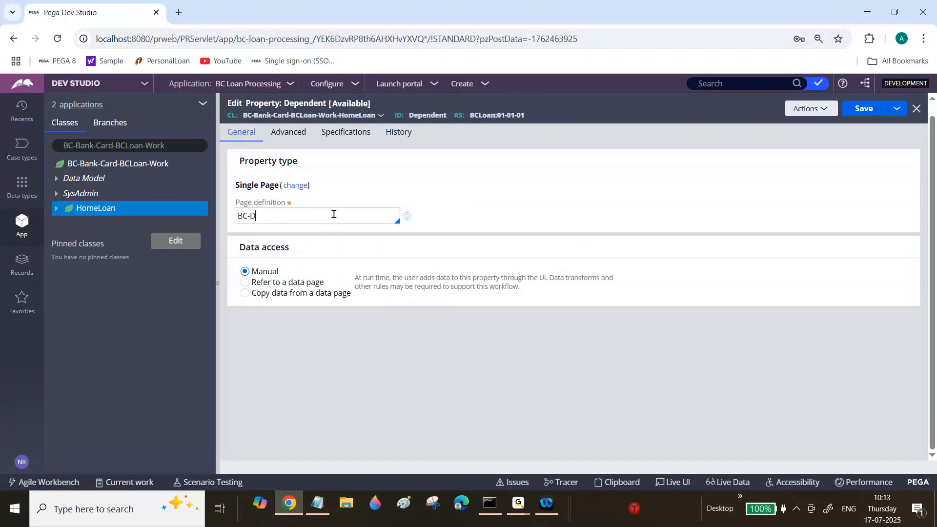
type("ata-Dependent")
left_click(862, 109)
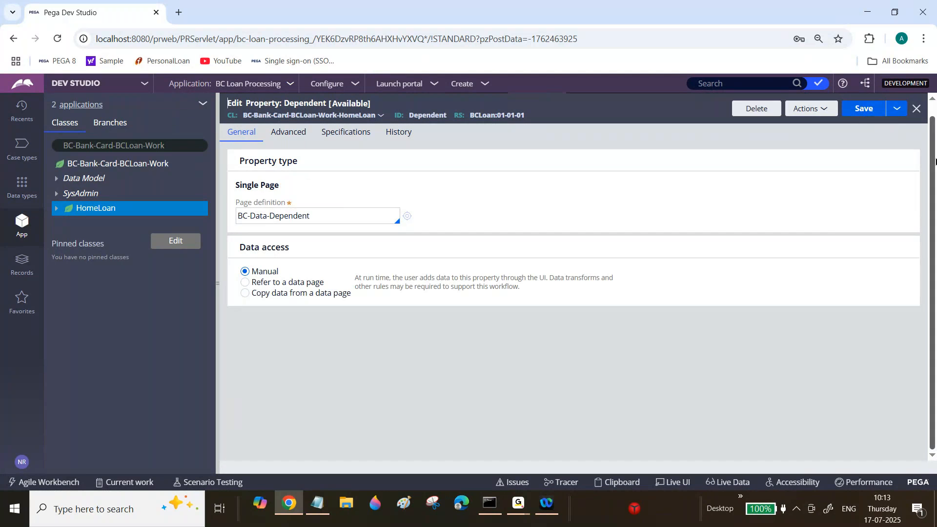
left_click(920, 126)
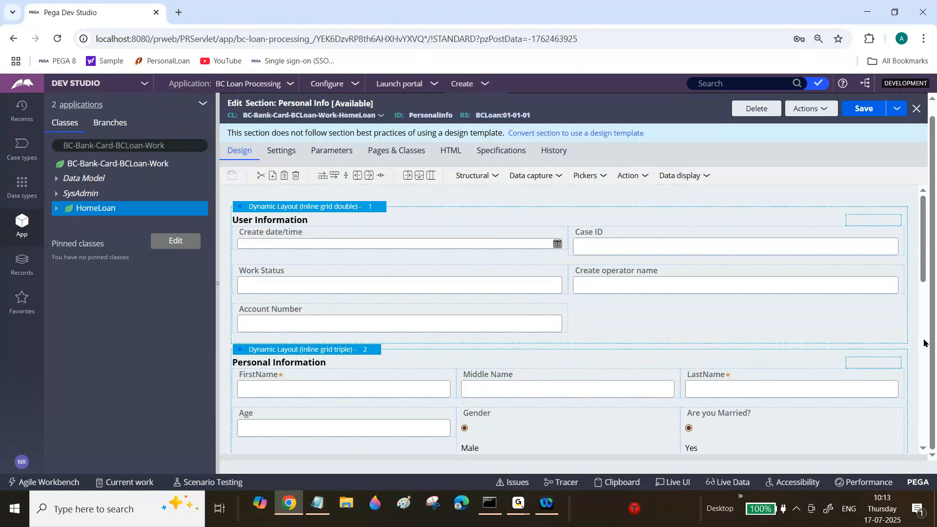
Delete the DeclarationMsg checkbox and the Confirm Personal Info button from dynamic layout 3 of the Personal Info section.
left_click_drag(921, 271, 922, 432)
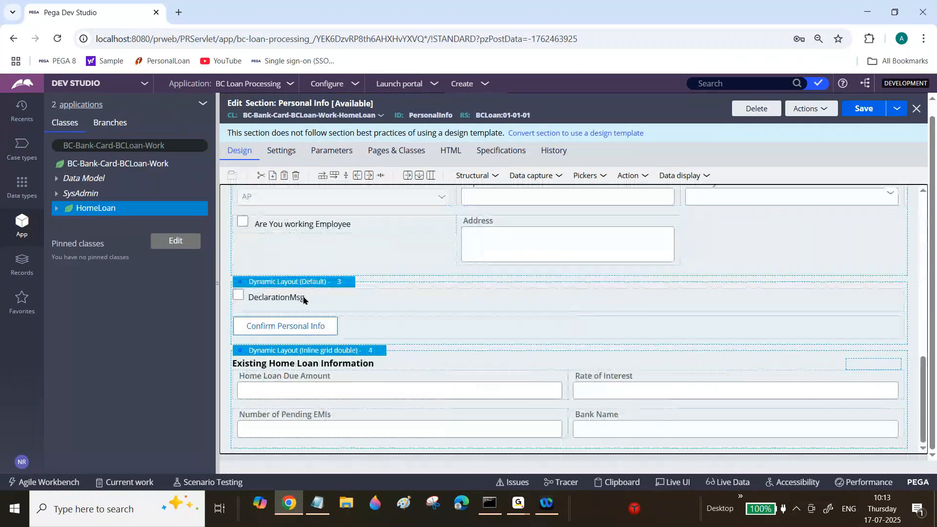
right_click(352, 284)
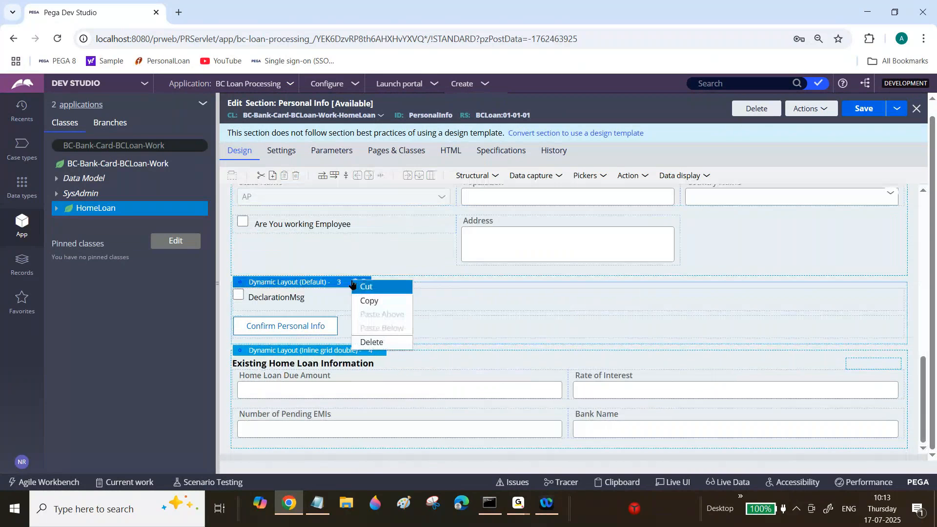
left_click(353, 285)
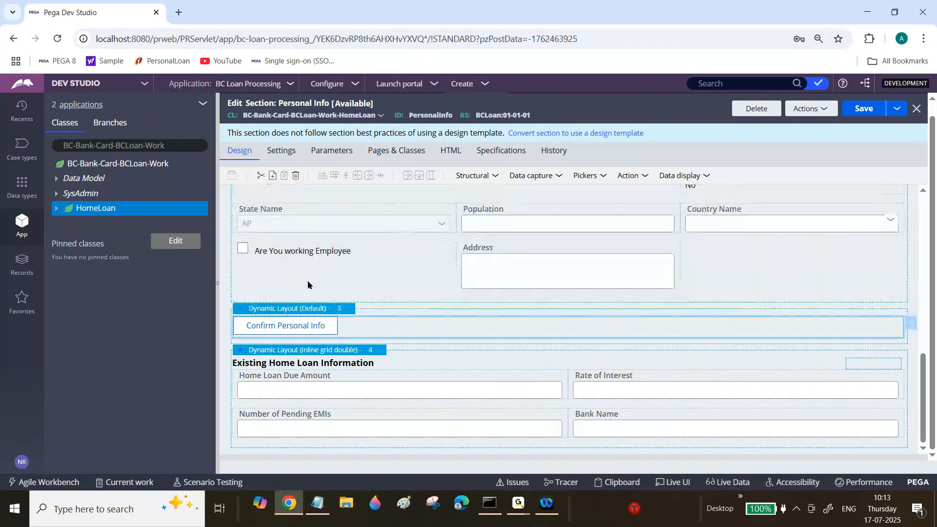
left_click(295, 176)
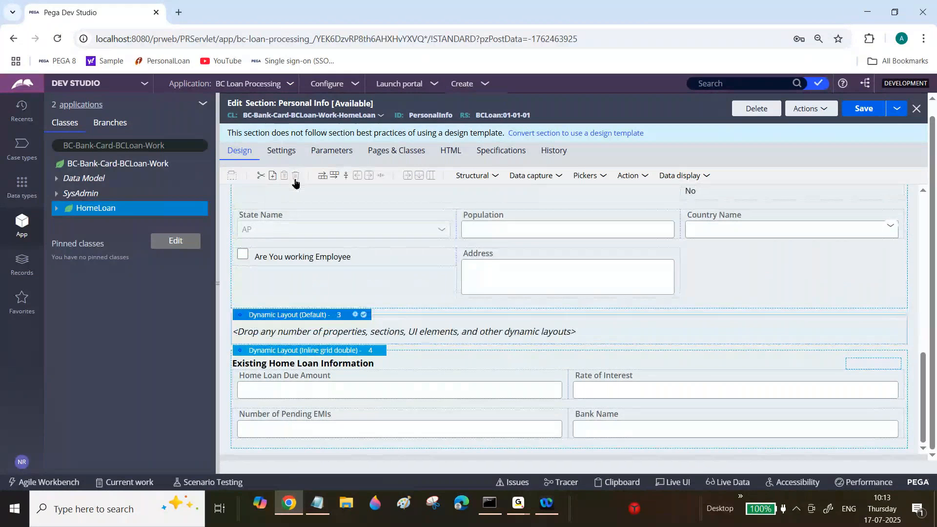
Give the emptied dynamic layout a displayed header titled Dependent Information and the Inline grid double format.
left_click(354, 315)
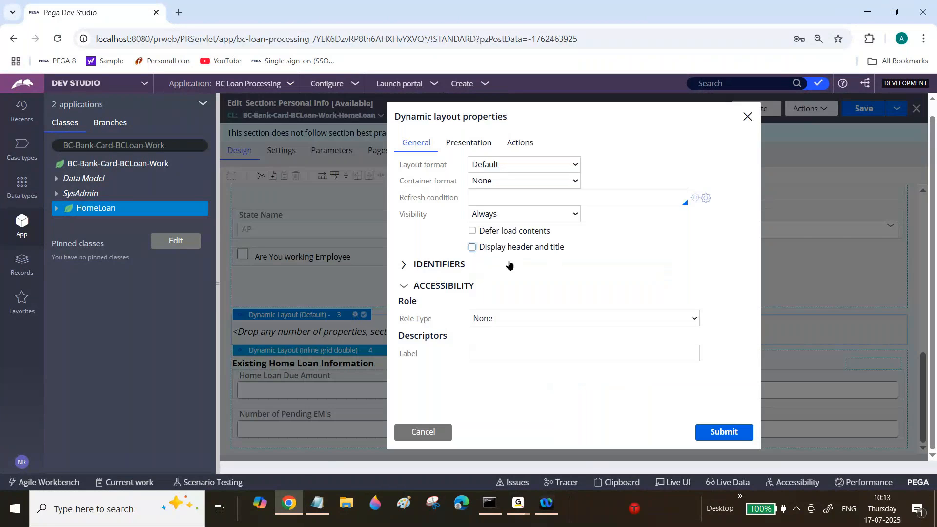
left_click(472, 247)
left_click(630, 274)
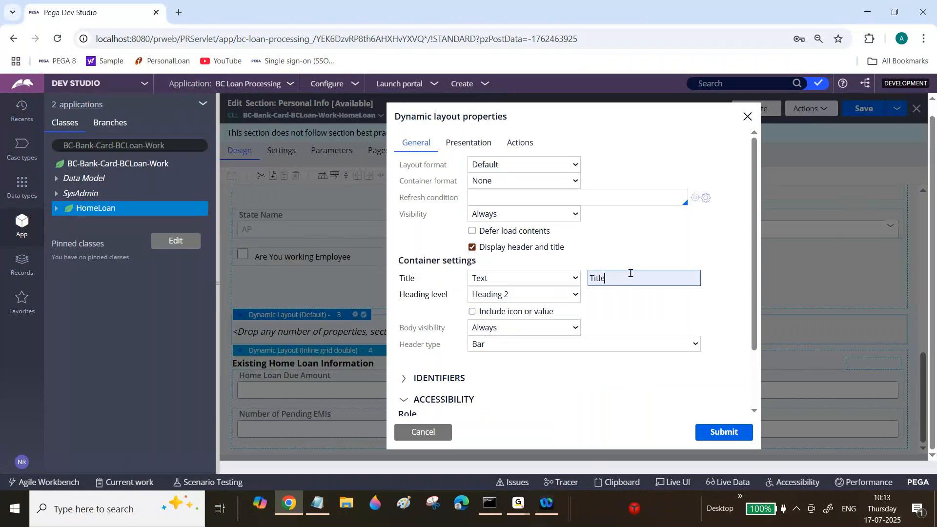
key("ctrl+a")
type("Dependent")
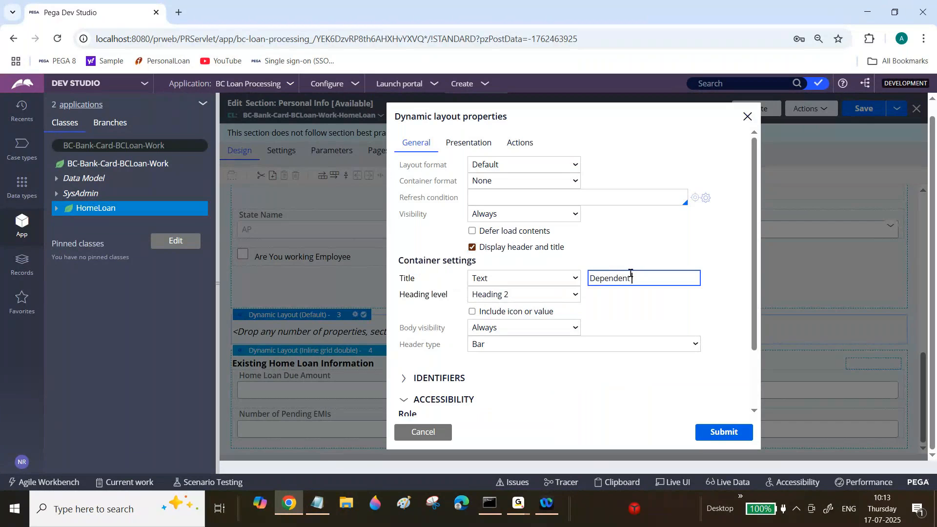
type(" Information")
left_click(538, 165)
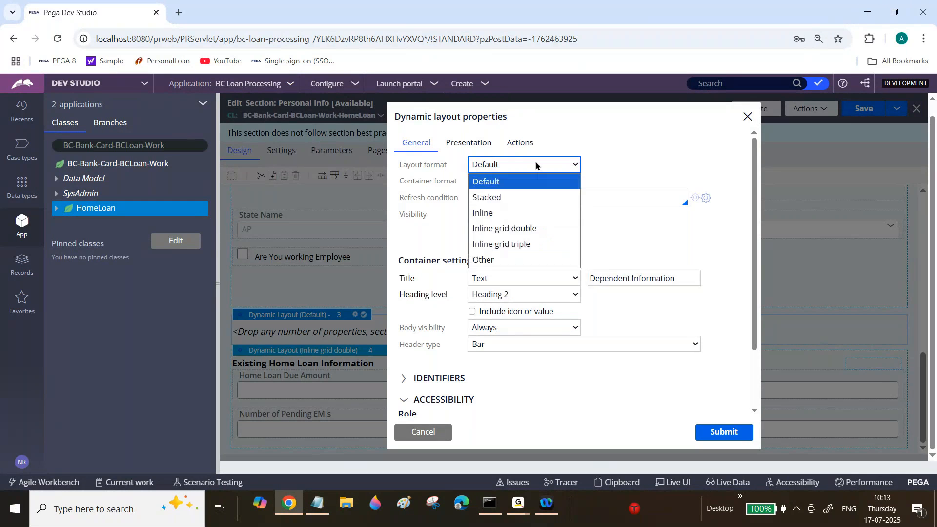
left_click(527, 228)
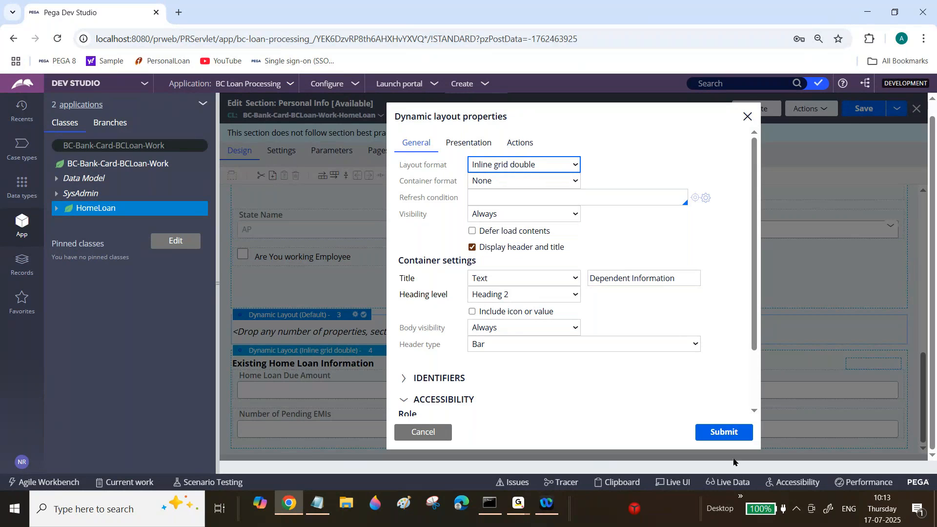
left_click(724, 432)
Add four text inputs to the Dependent Information layout.
left_click(562, 176)
left_click_drag(549, 197, 316, 337)
left_click(561, 175)
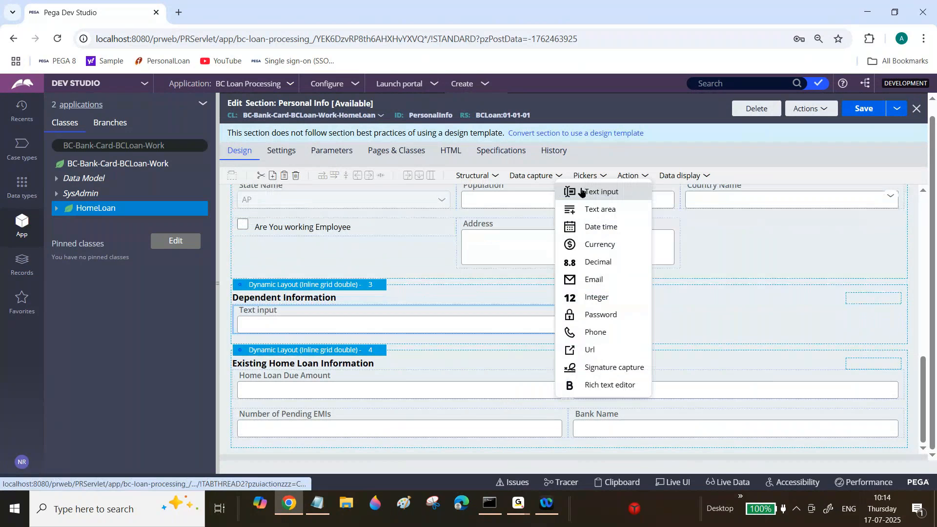
left_click(581, 192)
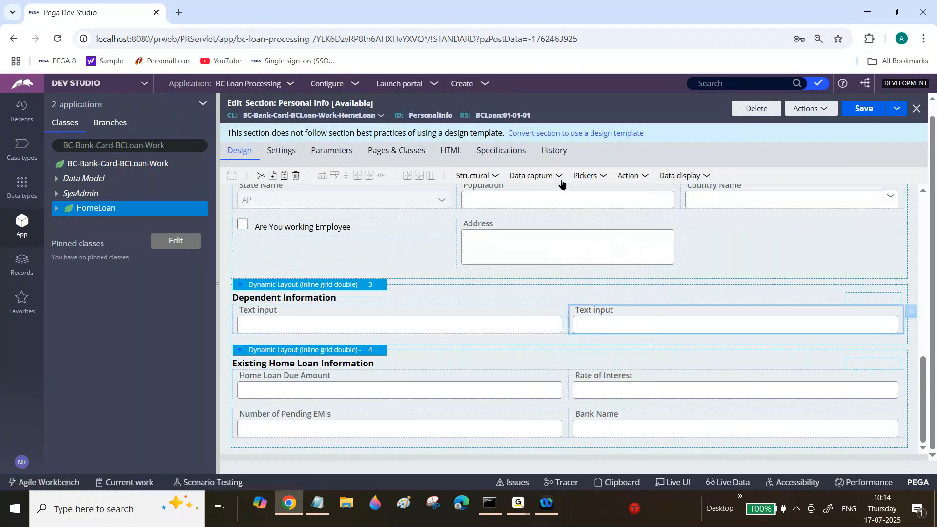
left_click(560, 176)
left_click(560, 177)
left_click_drag(592, 192, 616, 337)
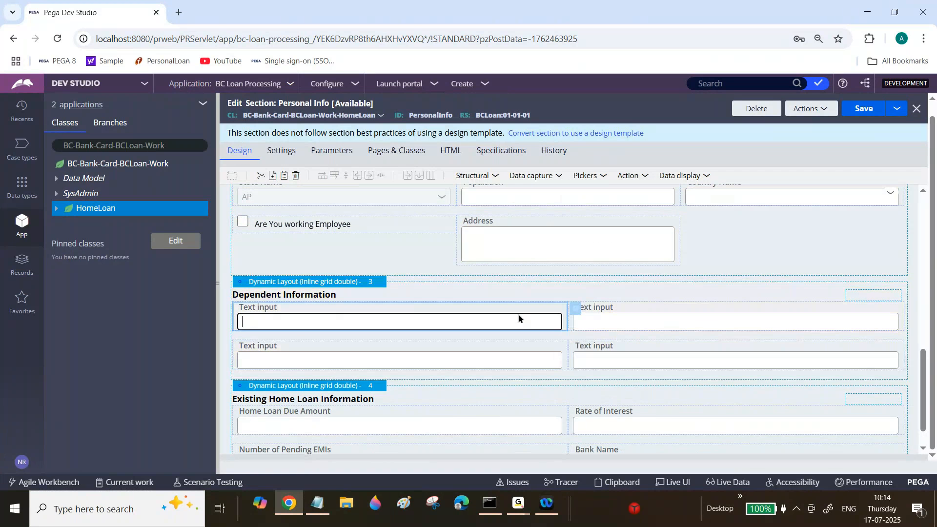
Bind the first text input under Dependent Information to .Dependent.DependentName and copy that property reference.
left_click(576, 312)
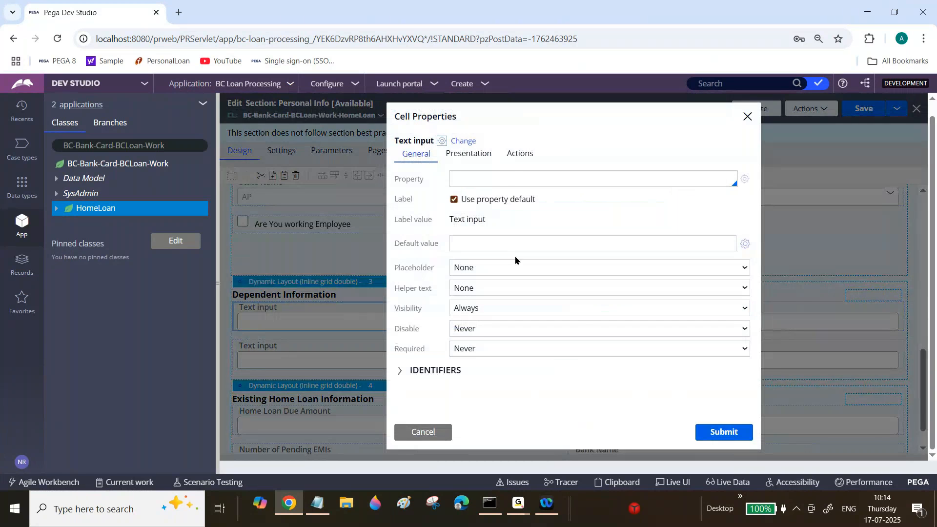
left_click(501, 179)
type(".")
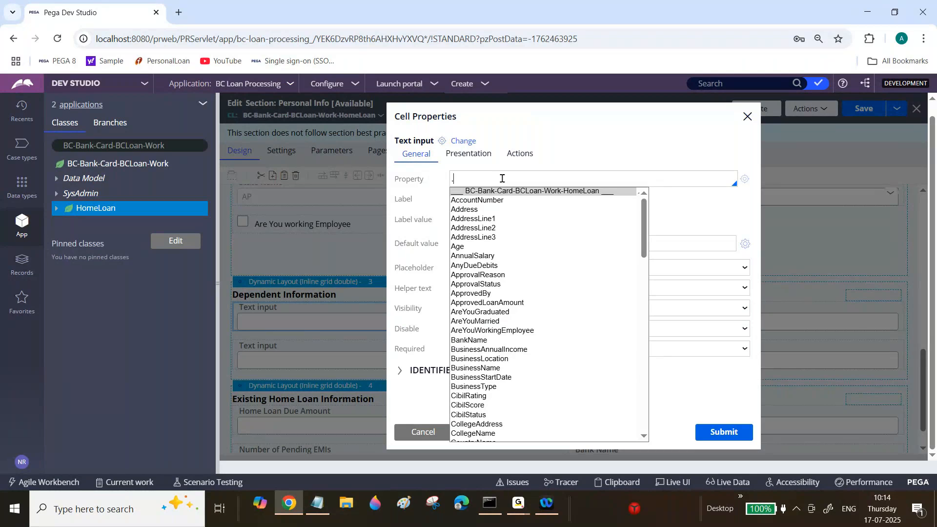
type("Dep")
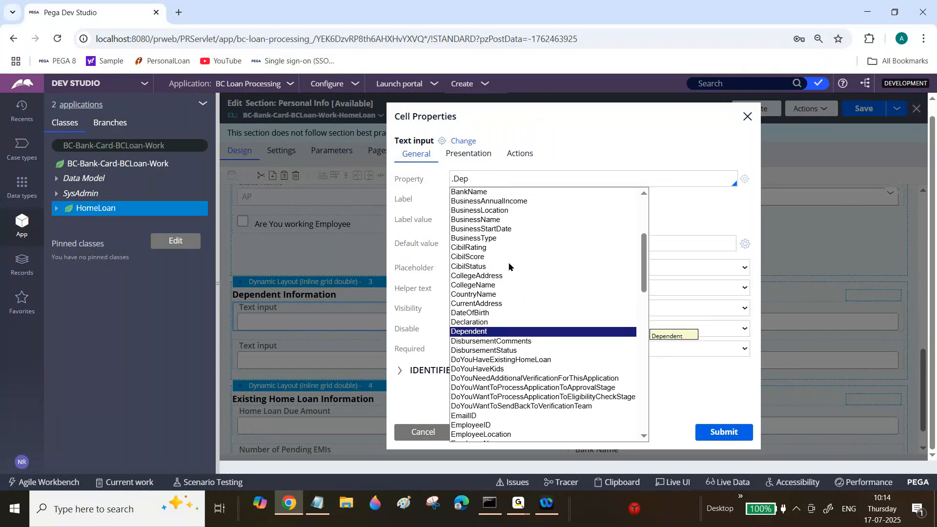
left_click(476, 334)
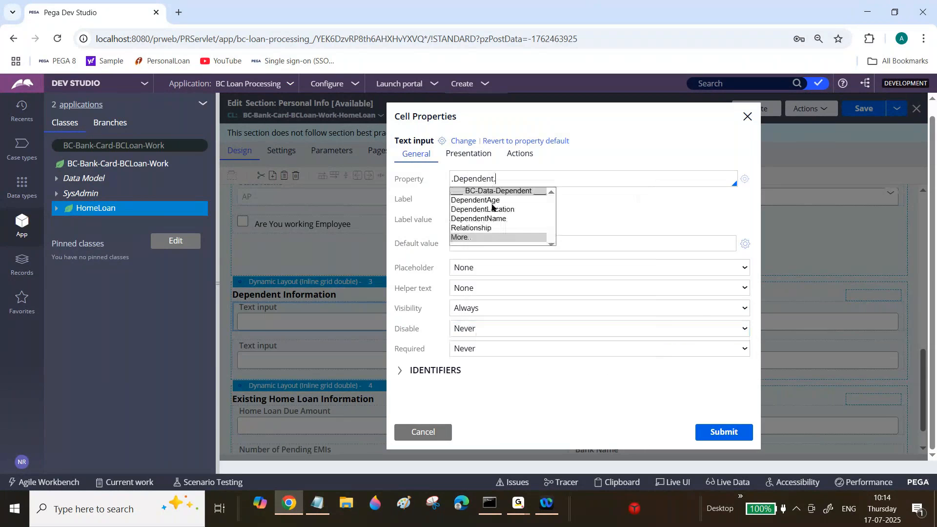
left_click(487, 215)
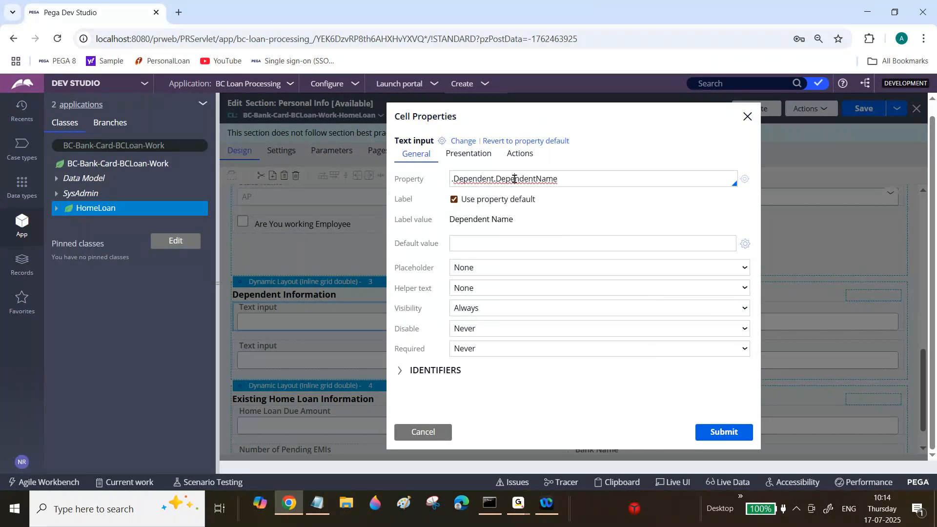
triple_click(508, 184)
key("ctrl+c")
left_click(725, 433)
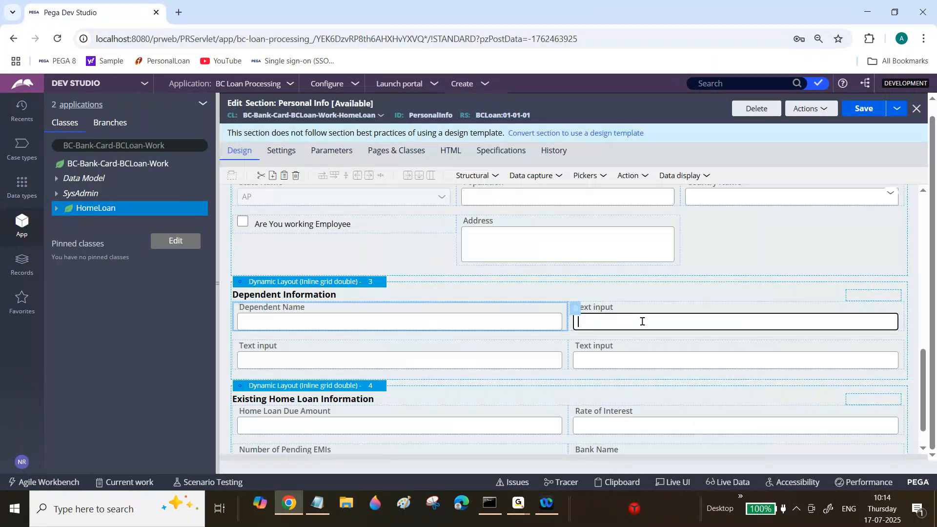
Bind the second text input in the first row of Dependent Information to .Dependent.DependentAge.
left_click(913, 307)
left_click(516, 180)
key("ctrl+v")
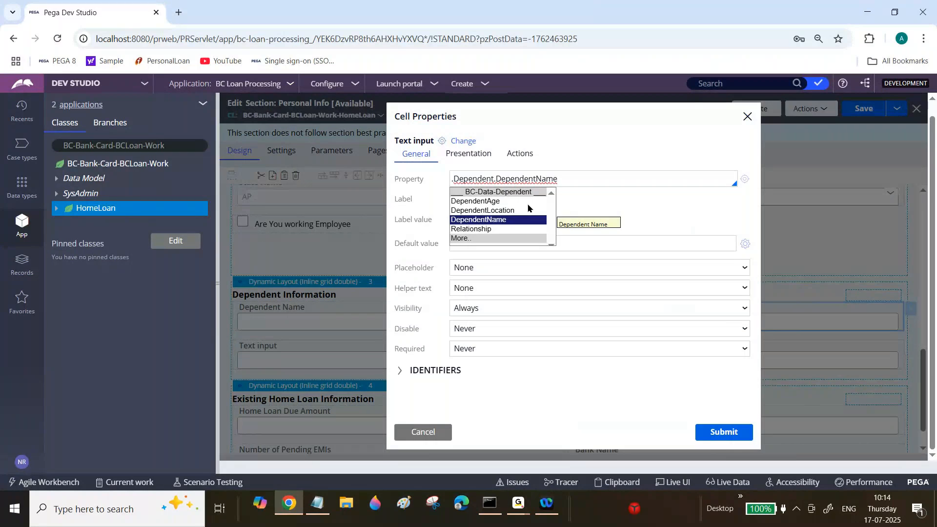
left_click(489, 201)
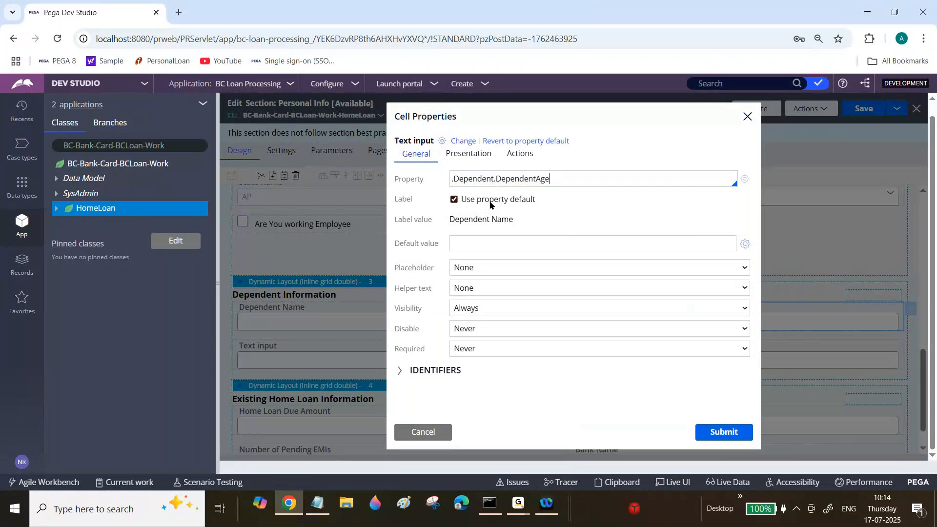
left_click(705, 427)
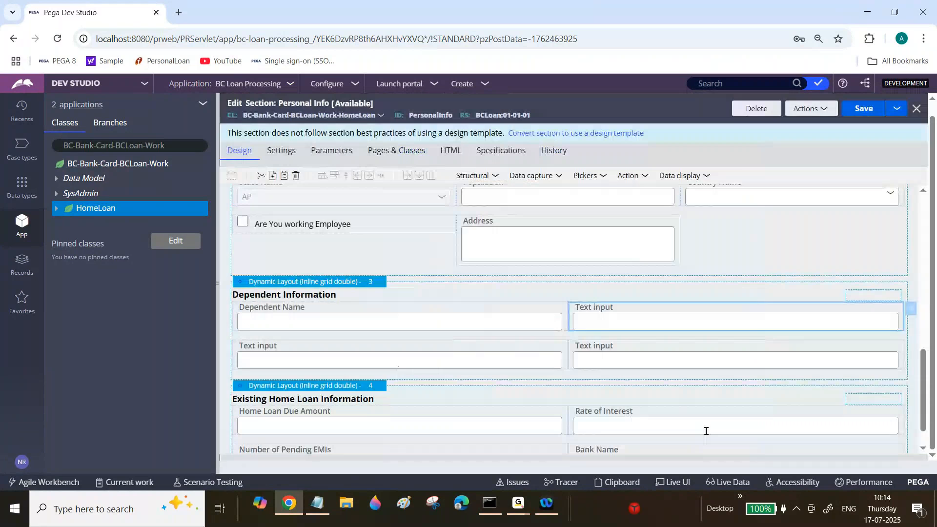
Bind the first text input in the second row of Dependent Information to .Dependent.DependentLocation.
left_click(488, 362)
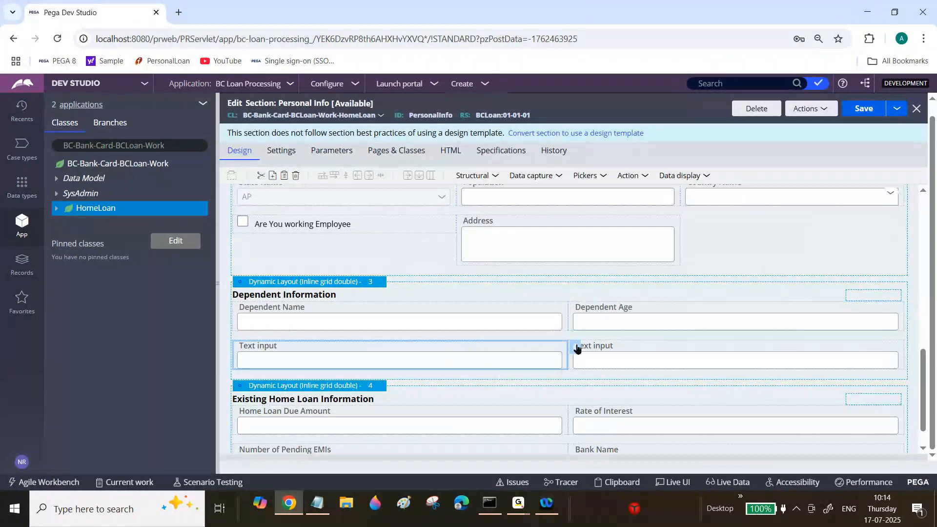
left_click(575, 349)
key("ctrl+v")
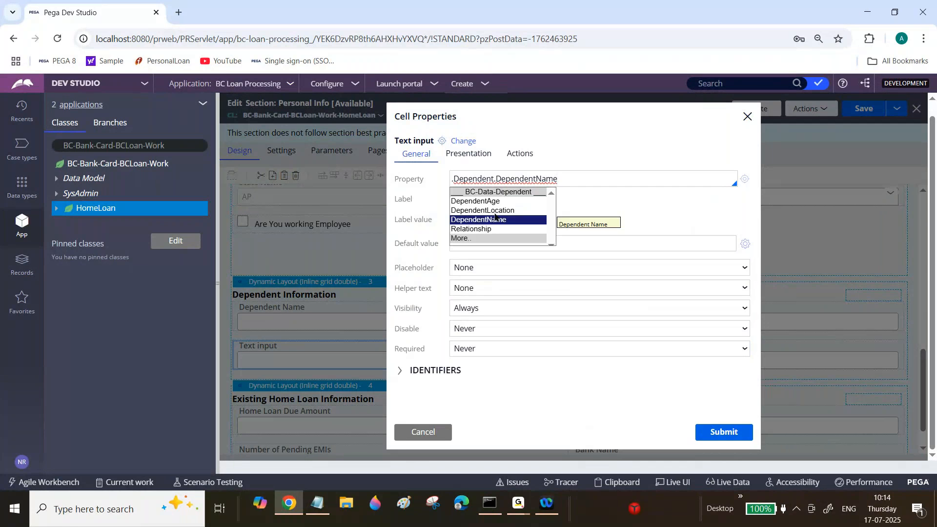
left_click(494, 211)
left_click(742, 425)
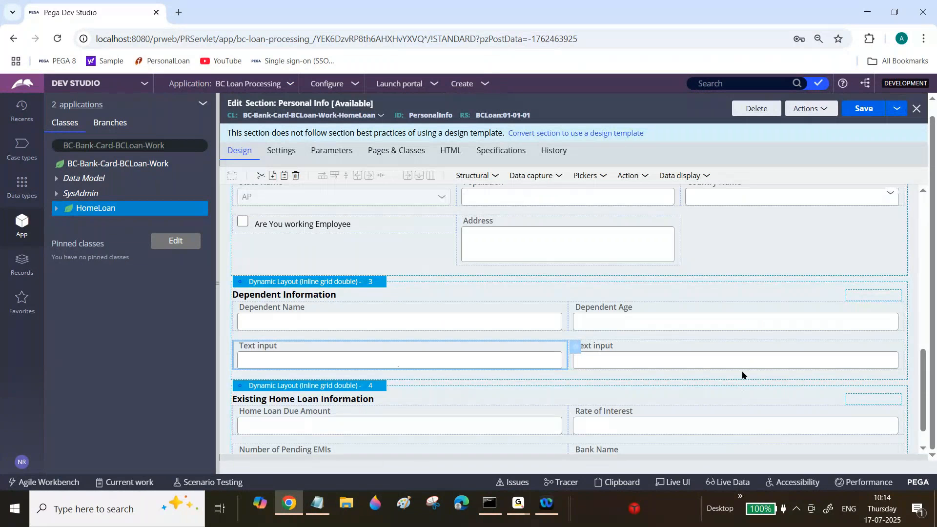
Bind the second text input in the second row of Dependent Information to .Dependent.Relationship and save the section.
left_click(742, 361)
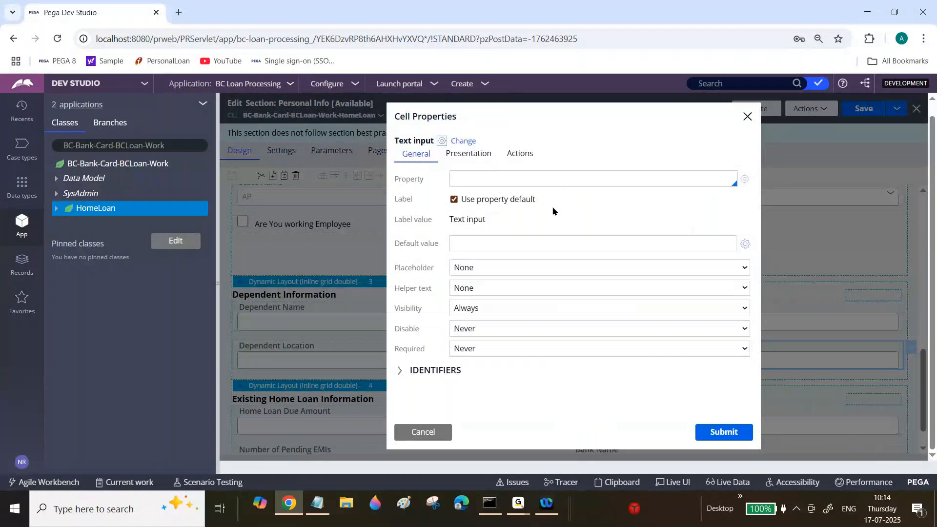
left_click(540, 178)
key("ctrl+v")
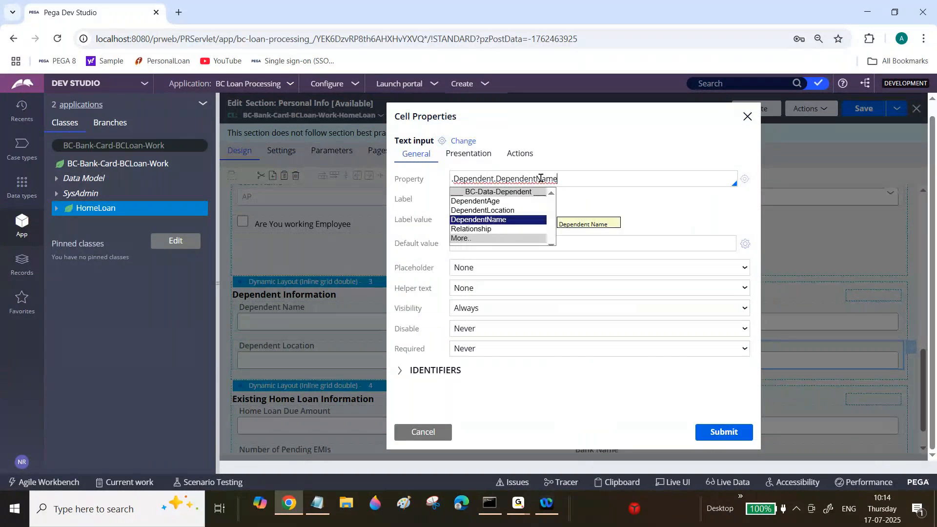
left_click(484, 232)
left_click(484, 229)
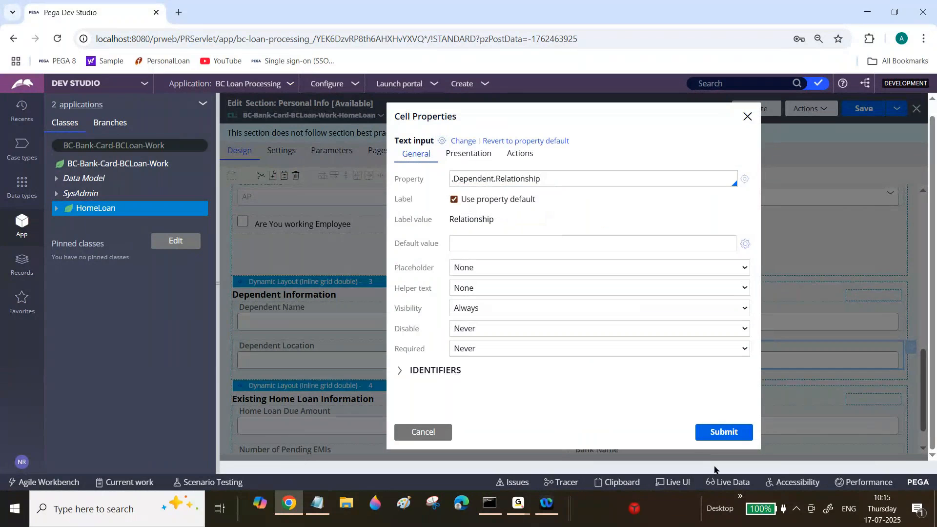
left_click(723, 434)
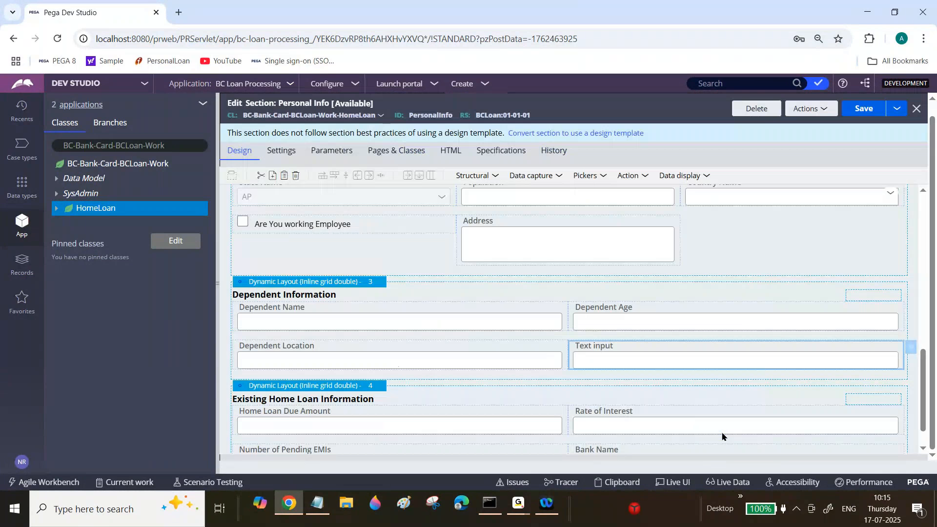
key("ctrl+s")
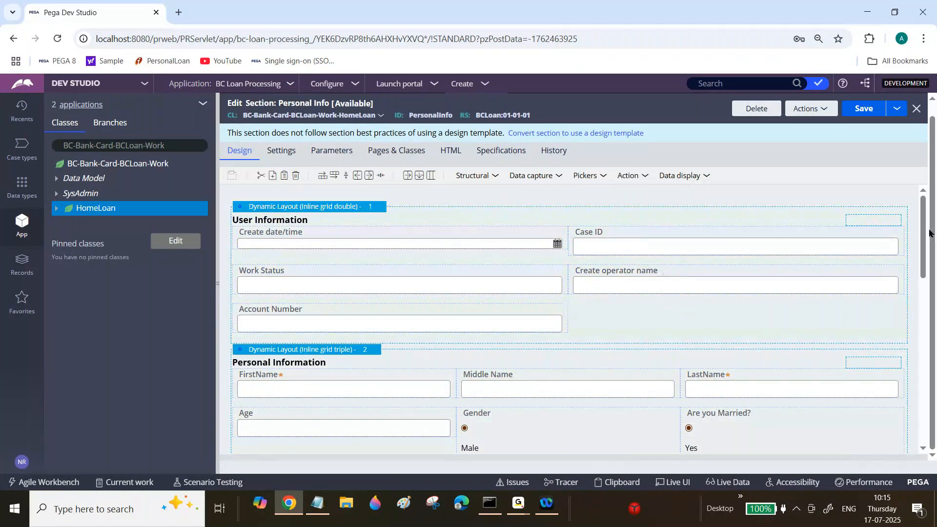
Add a button below the Dependent Location field in the Dependent Information layout.
left_click_drag(921, 234, 923, 395)
left_click(644, 175)
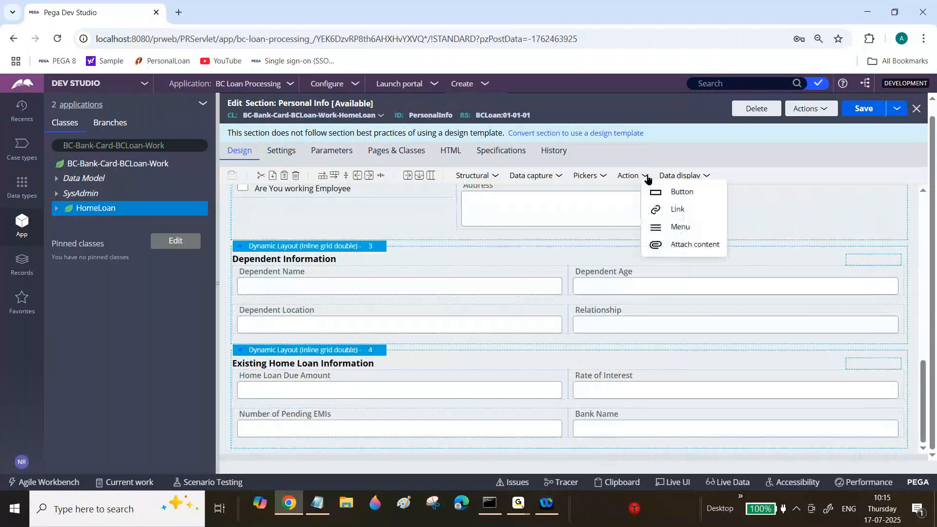
left_click_drag(656, 191, 515, 357)
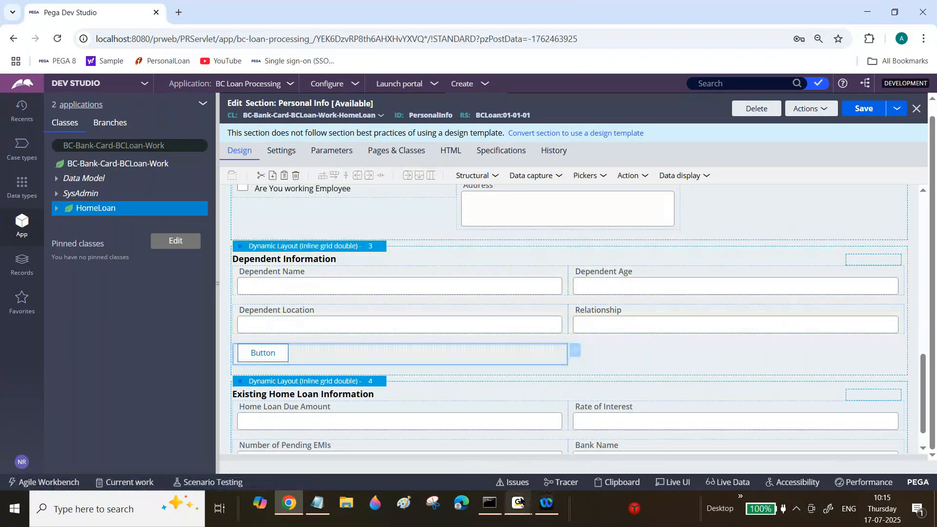
Set the new button's caption to Add Dependent and save the Personal Info section.
left_click(574, 353)
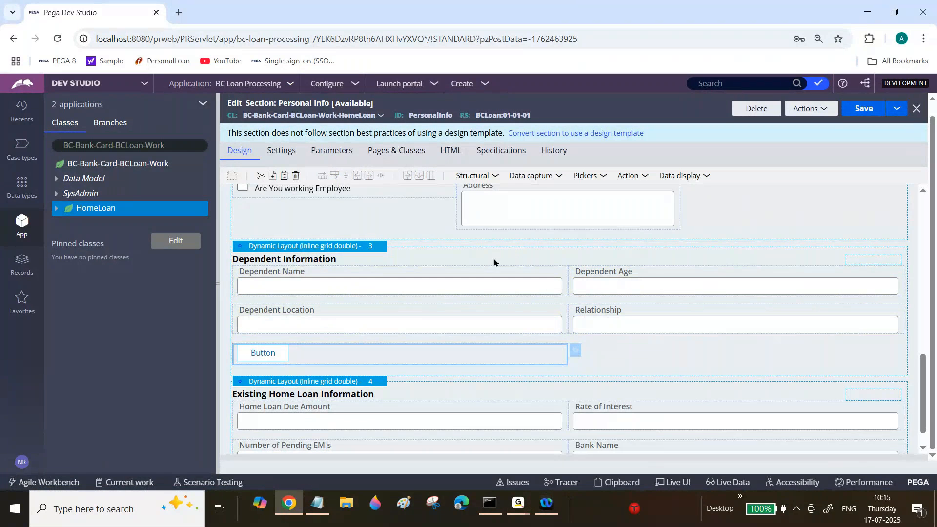
double_click(489, 197)
type("Add D")
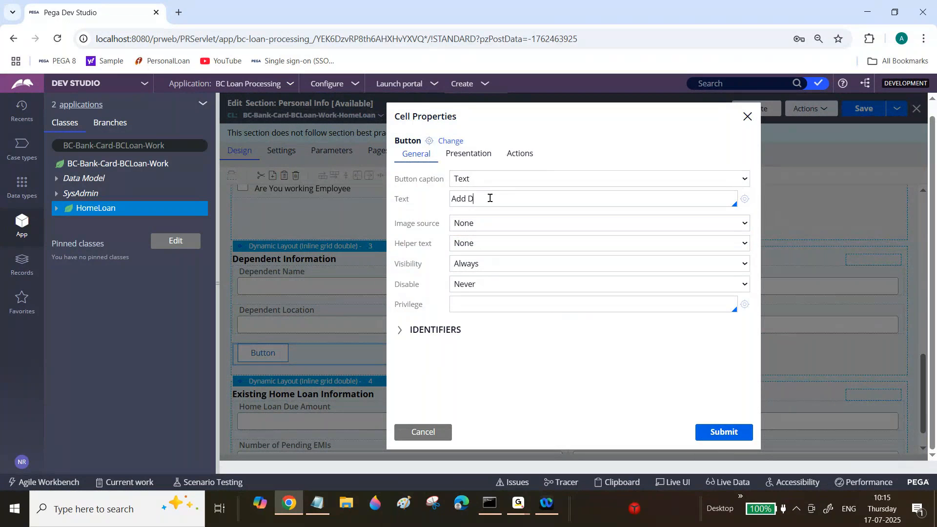
type("ependent")
key("Tab")
left_click(642, 253)
left_click(729, 435)
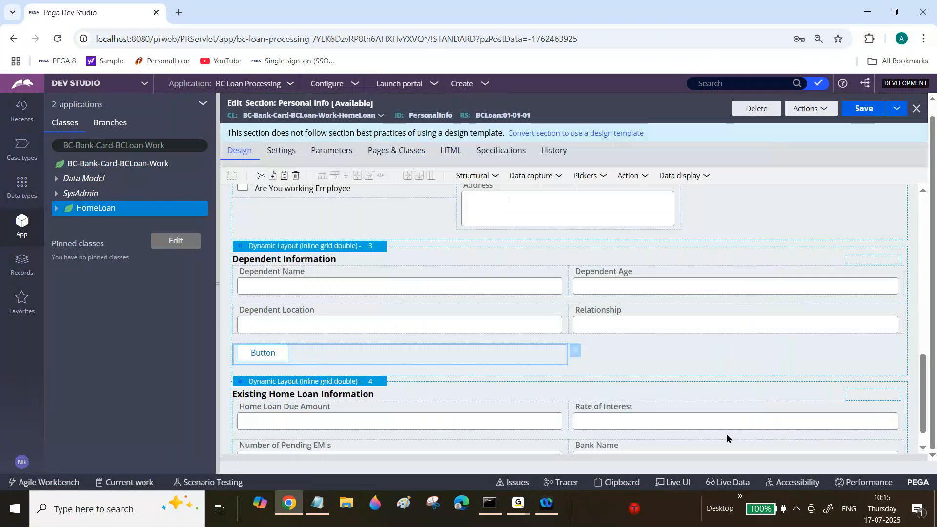
left_click(867, 110)
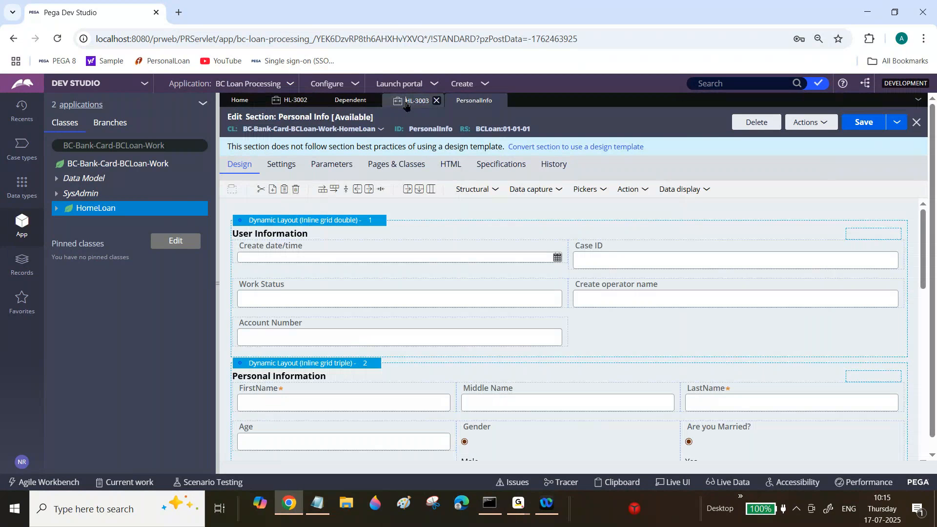
Refresh the HL-3003 case and open its Personal Info assignment to check the Dependent Information fields and Add Dependent button.
left_click(408, 100)
left_click(382, 166)
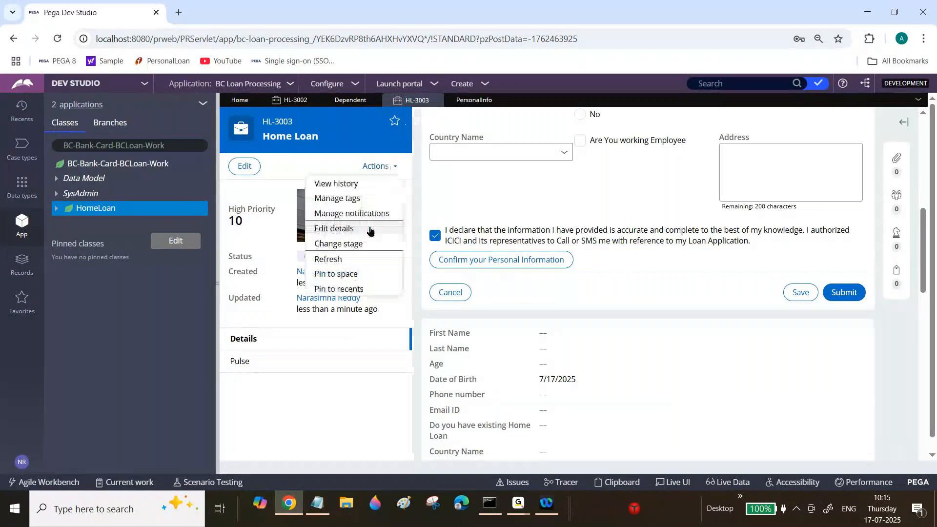
left_click(361, 234)
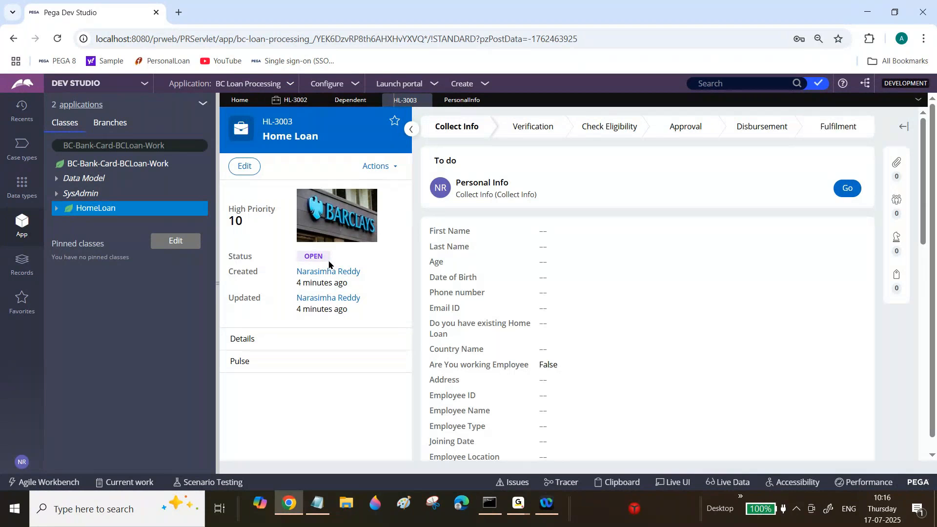
left_click(851, 192)
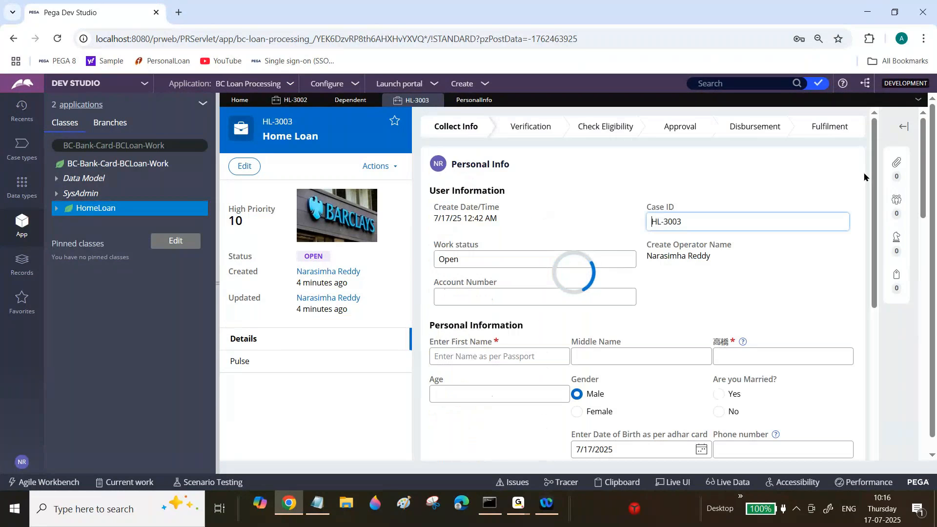
left_click_drag(874, 181, 877, 362)
left_click(550, 353)
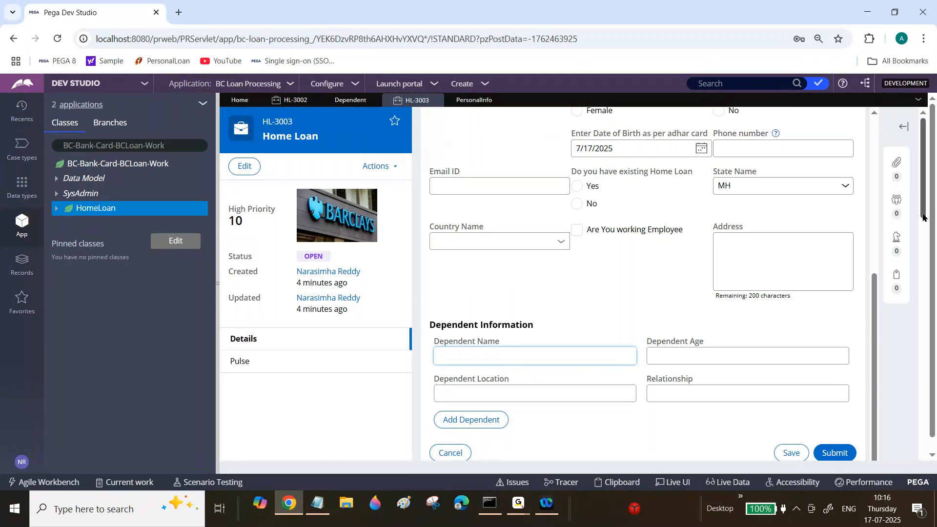
scroll(925, 199, "down", 5)
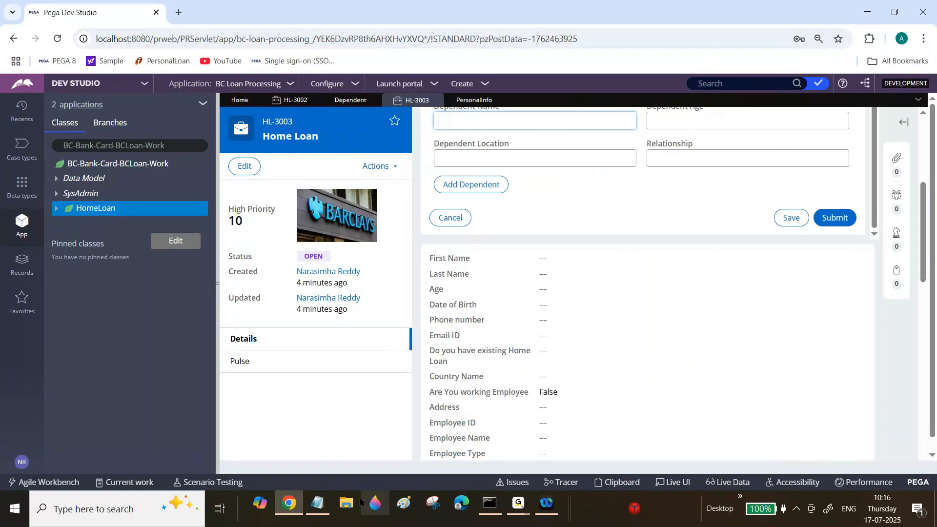
Switch to Notepad, highlight the List of Dependents line in Ex3, and return to the case's Dependent Information form.
left_click(317, 502)
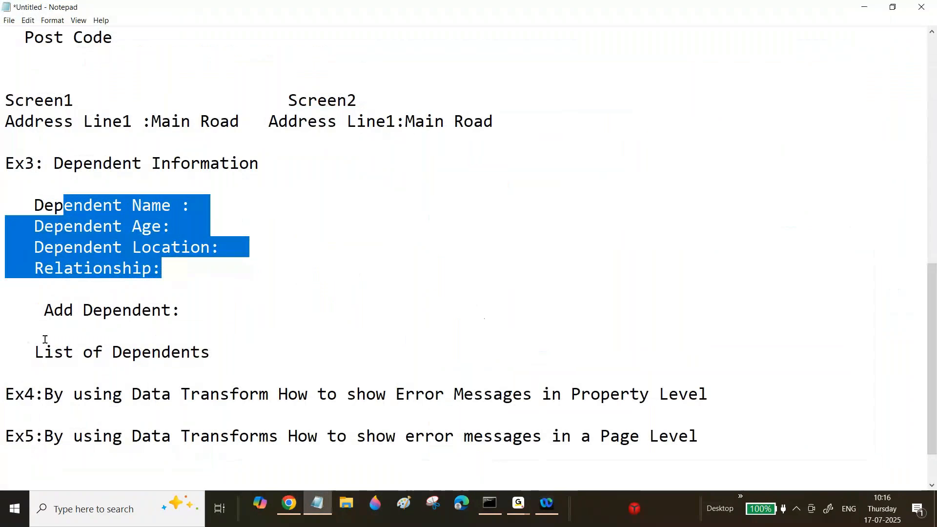
left_click_drag(25, 352, 210, 352)
left_click(318, 510)
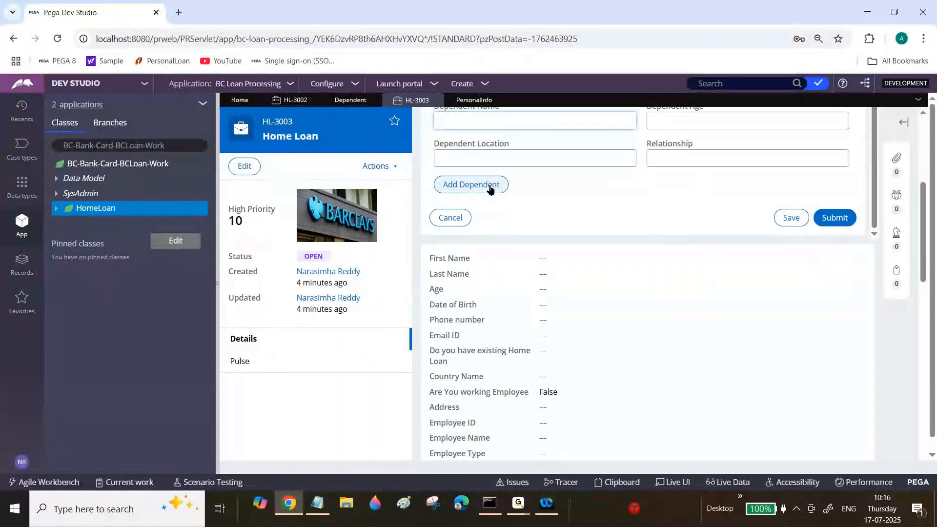
scroll(927, 225, "up", 3)
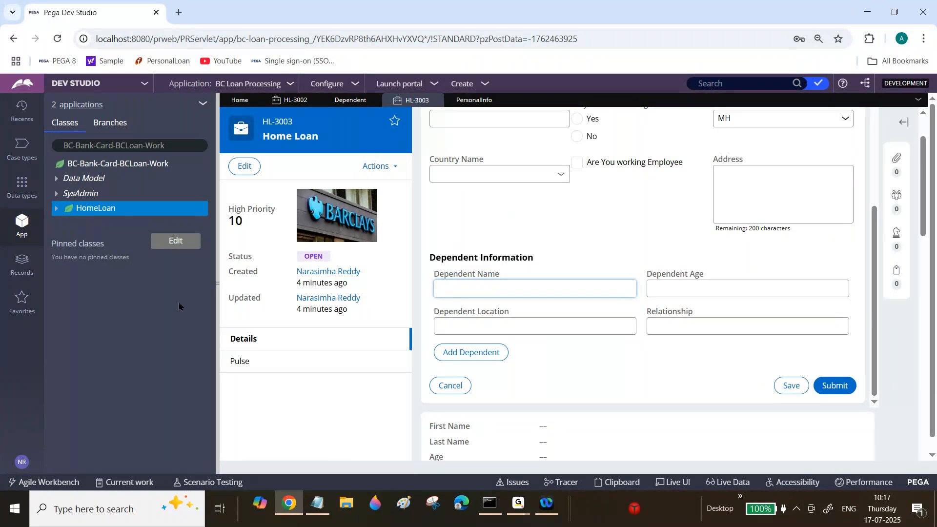
Create and open a data model property labelled Dependent List in the HomeLoan class.
right_click(114, 211)
mouse_move(161, 224)
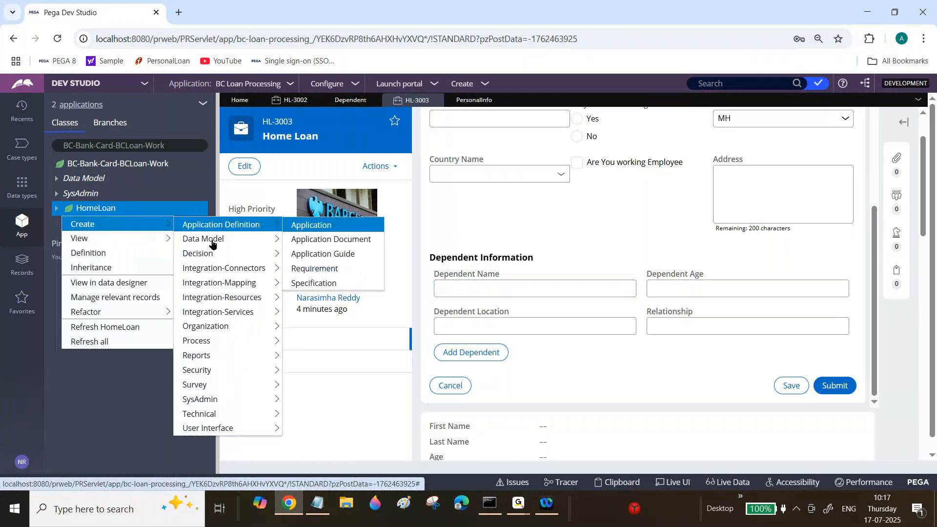
mouse_move(212, 244)
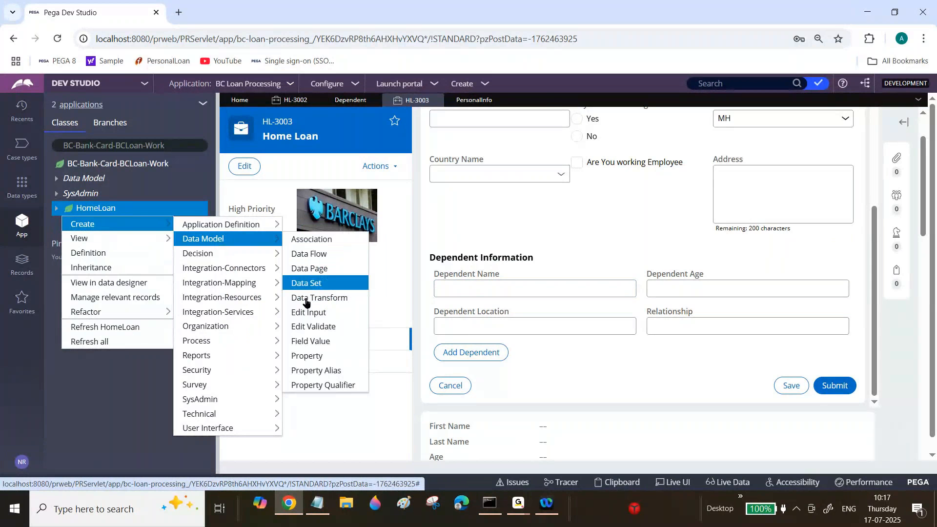
left_click(307, 356)
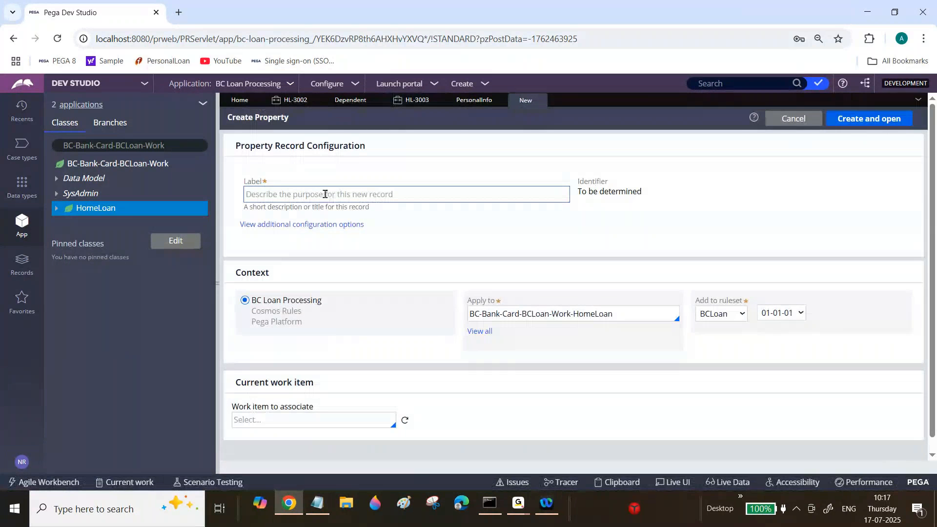
left_click(325, 194)
type("Depende")
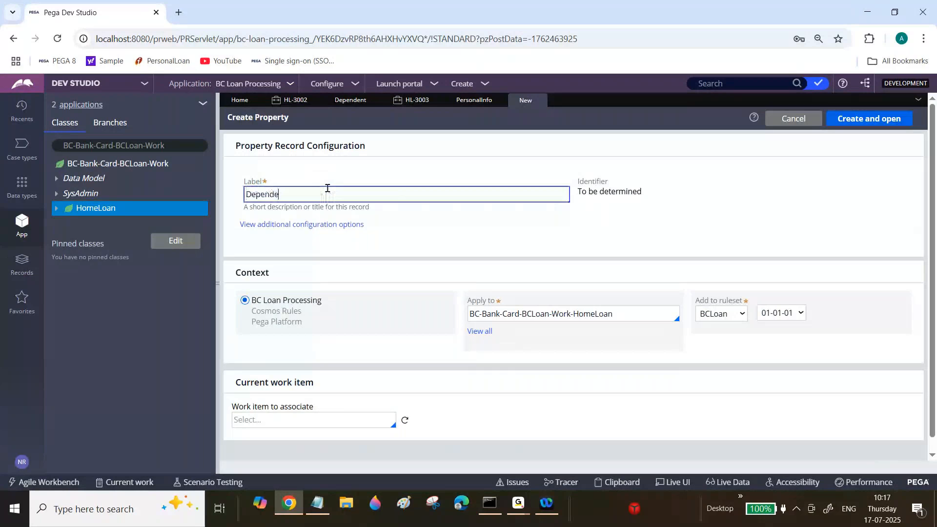
type("nt List")
key("Tab")
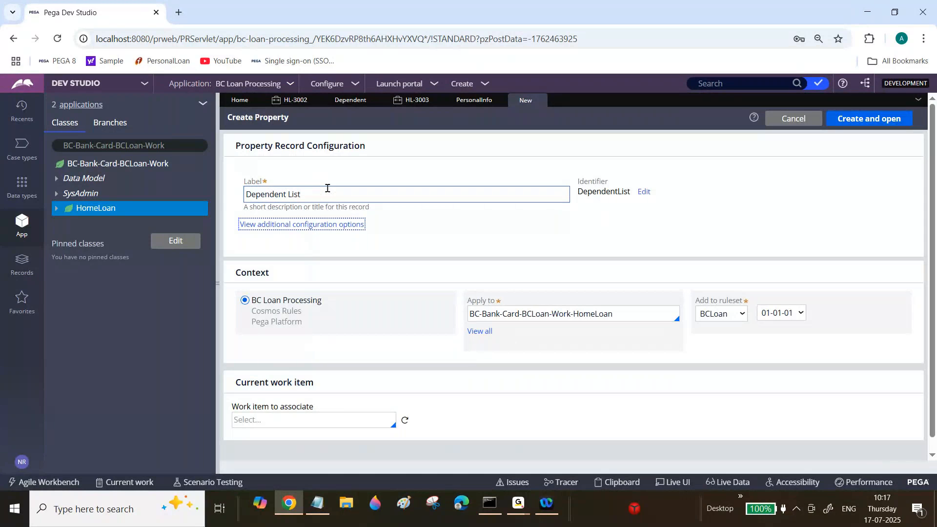
left_click(862, 124)
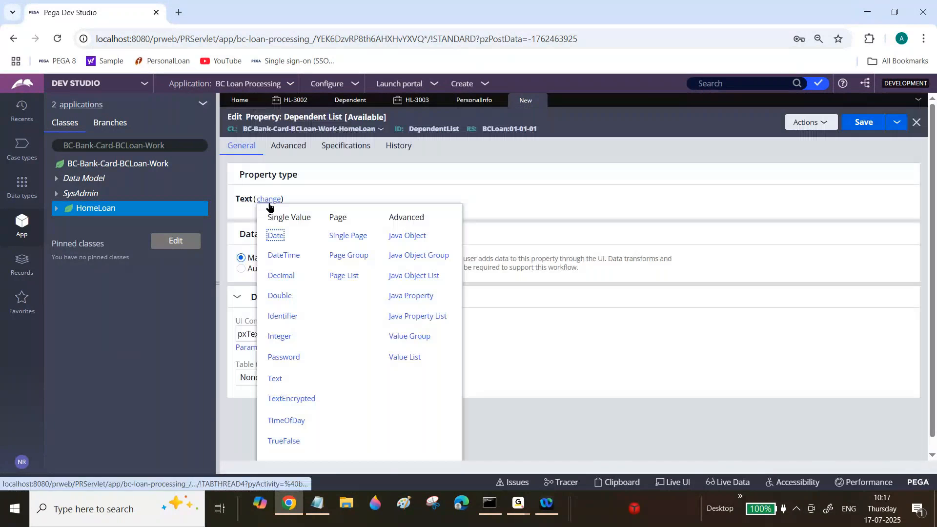
Make the Dependent List property a Page List with page definition BC-Data-Address and save it.
left_click(344, 276)
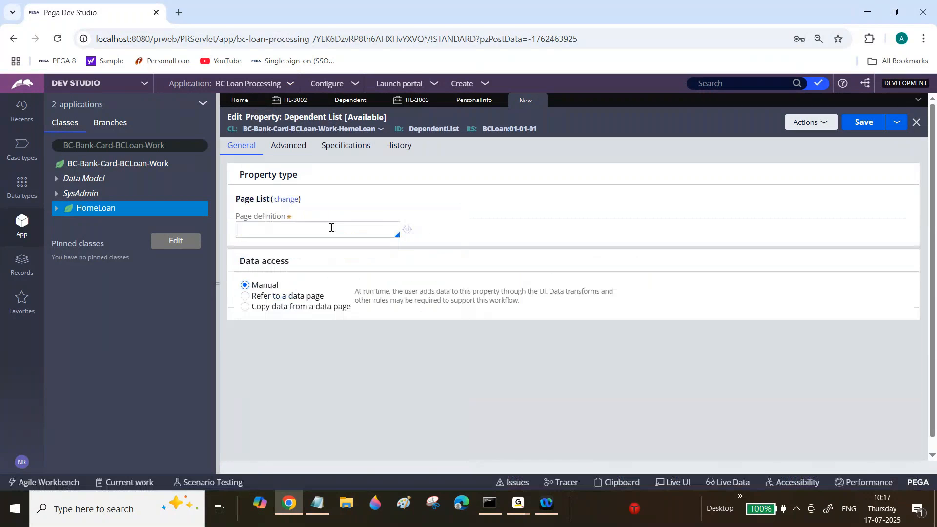
type("BC-Data-Address")
left_click(863, 122)
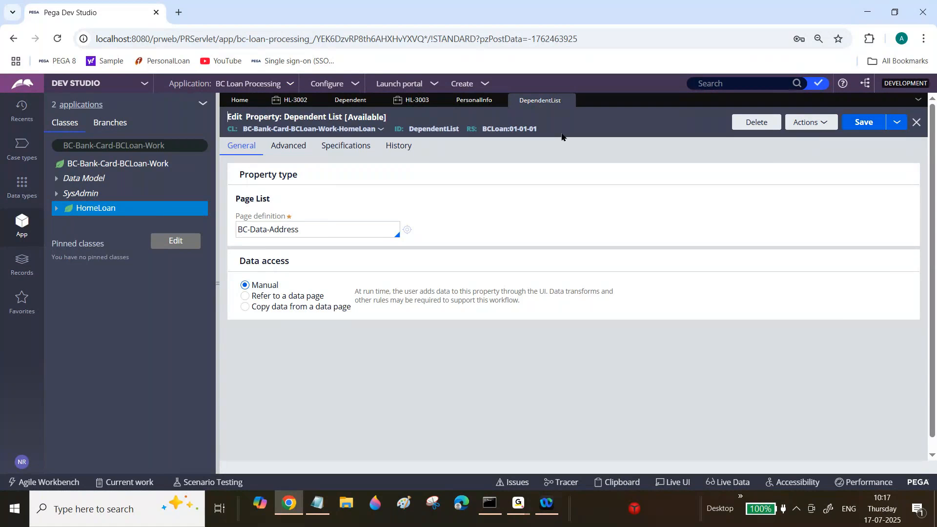
Try to save the Dependent List property with its page definition changed to BC-Data-Dependent.
left_click(412, 100)
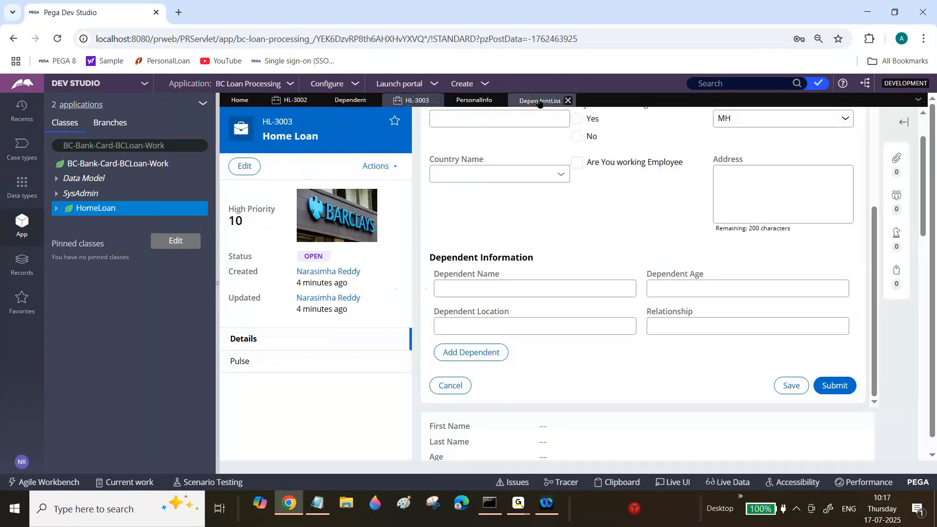
left_click(539, 101)
left_click(362, 234)
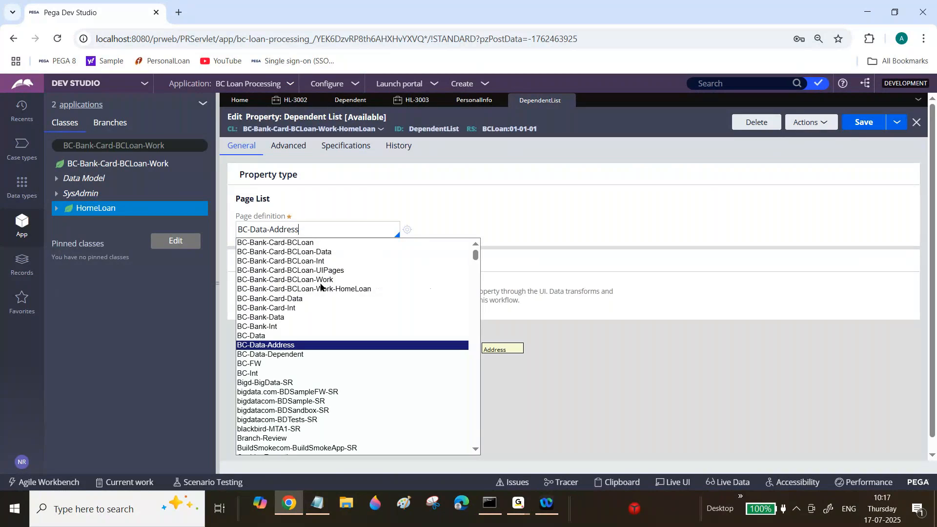
left_click(288, 354)
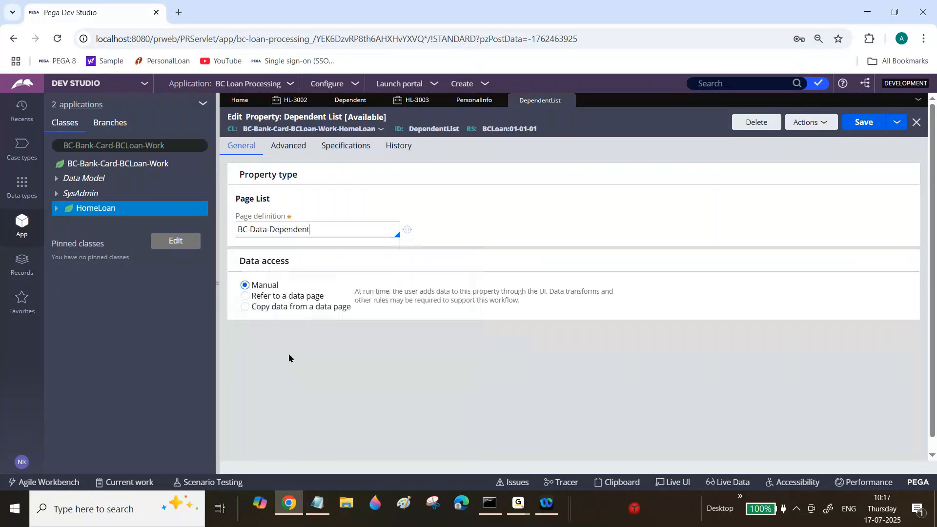
left_click(867, 125)
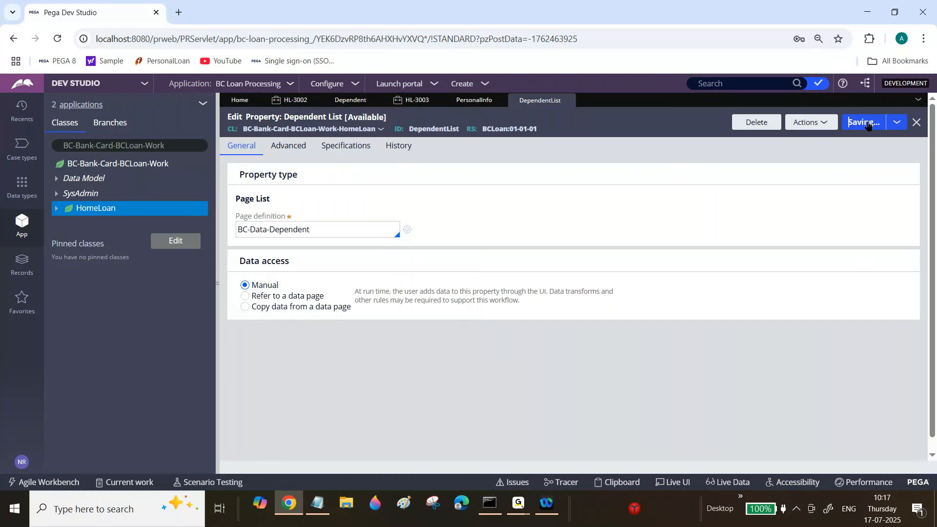
Delete the Dependent List property, entering "sad" as the comment.
left_click(765, 125)
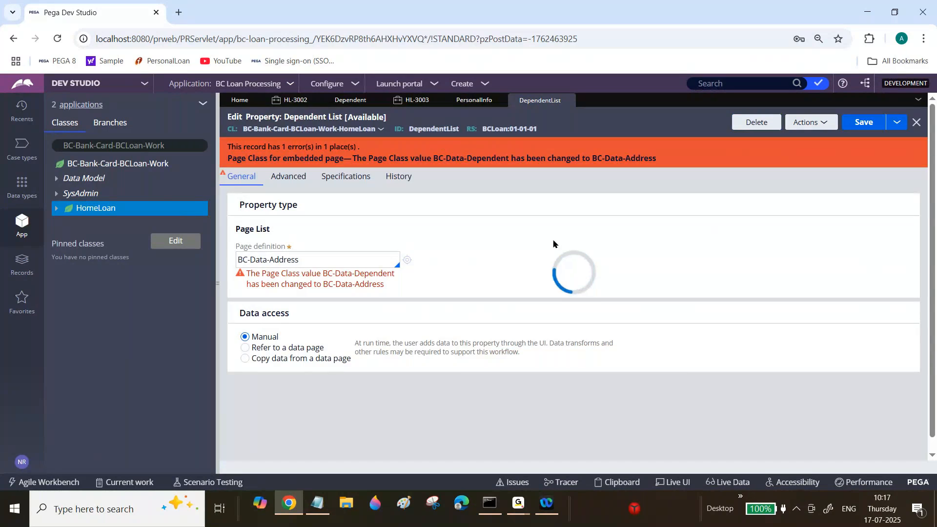
type("sad")
left_click(716, 336)
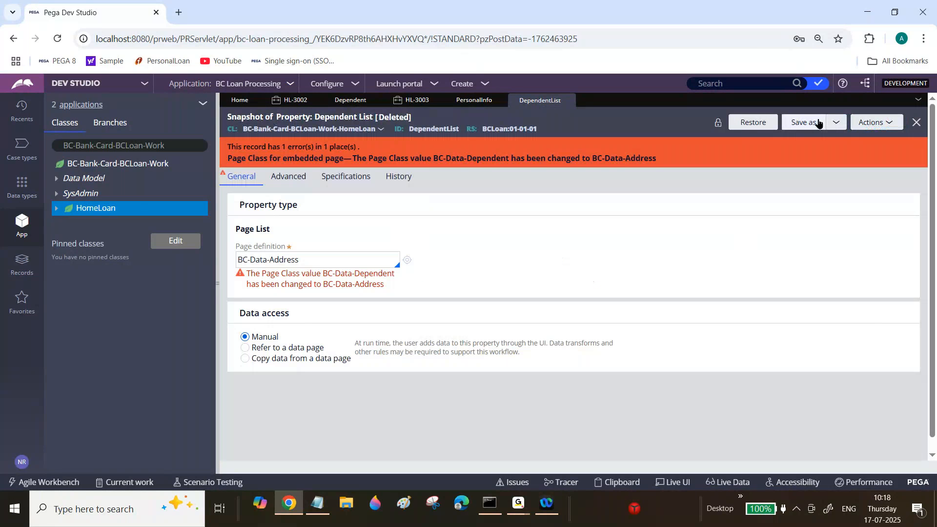
Create and open another property labelled Dependent List in the HomeLoan class, starting from the deleted property's record.
left_click(891, 128)
left_click(844, 198)
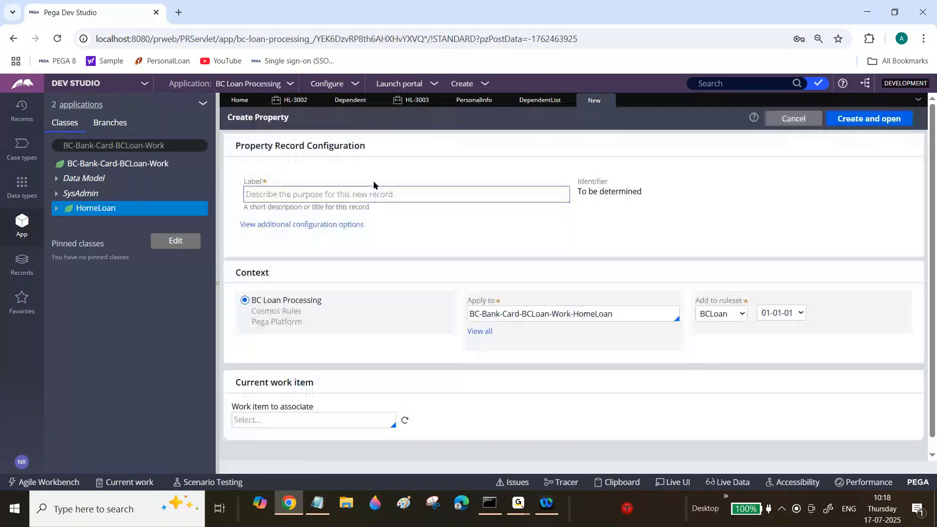
left_click(372, 191)
type("Depend")
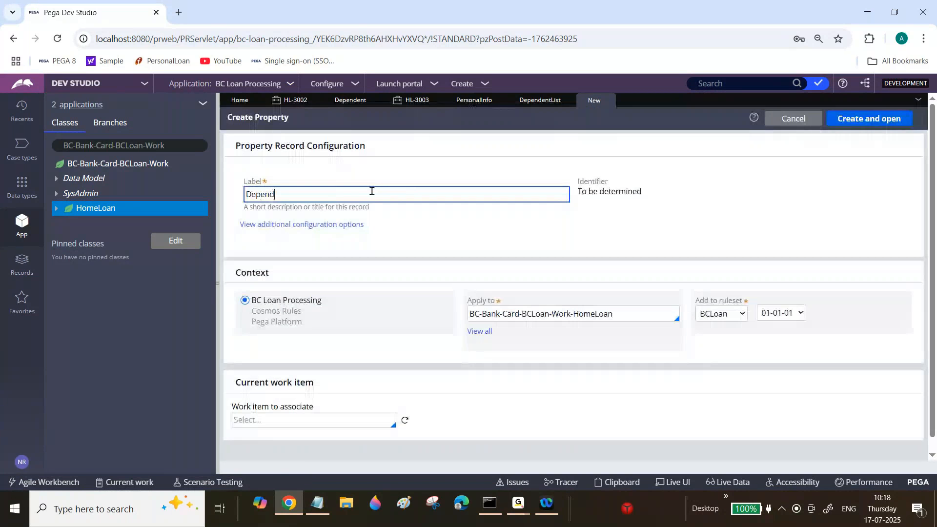
type("ent List")
key("Tab")
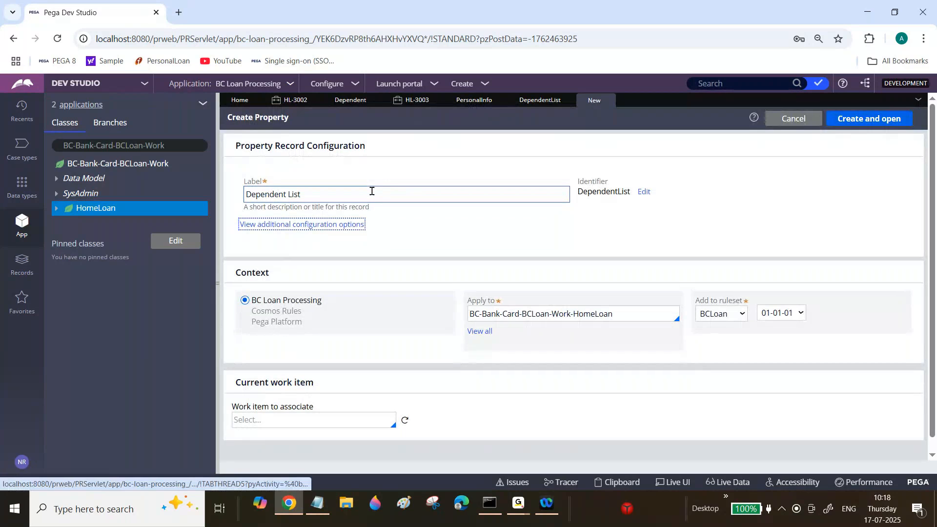
left_click(867, 120)
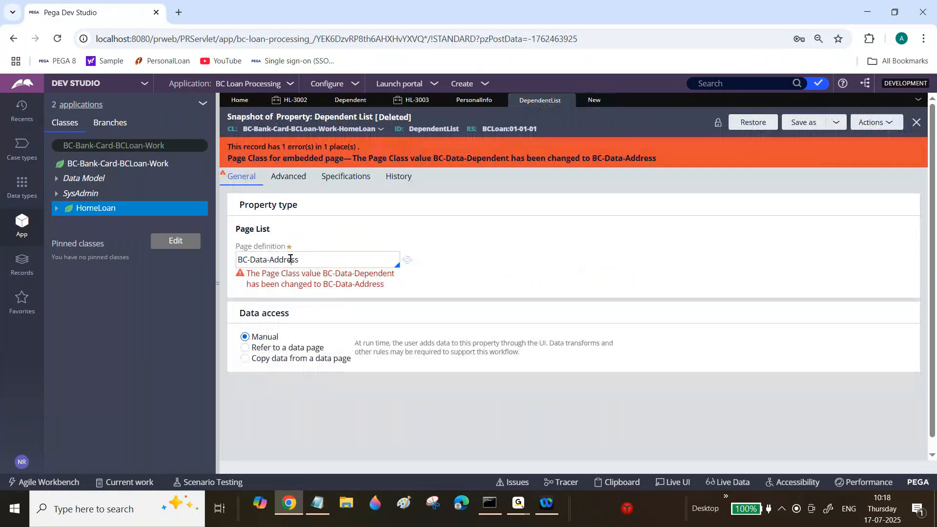
Copy the page definition from the deleted Dependent List snapshot and change the new property's type to Page List.
double_click(290, 259)
triple_click(291, 259)
key("ctrl+c")
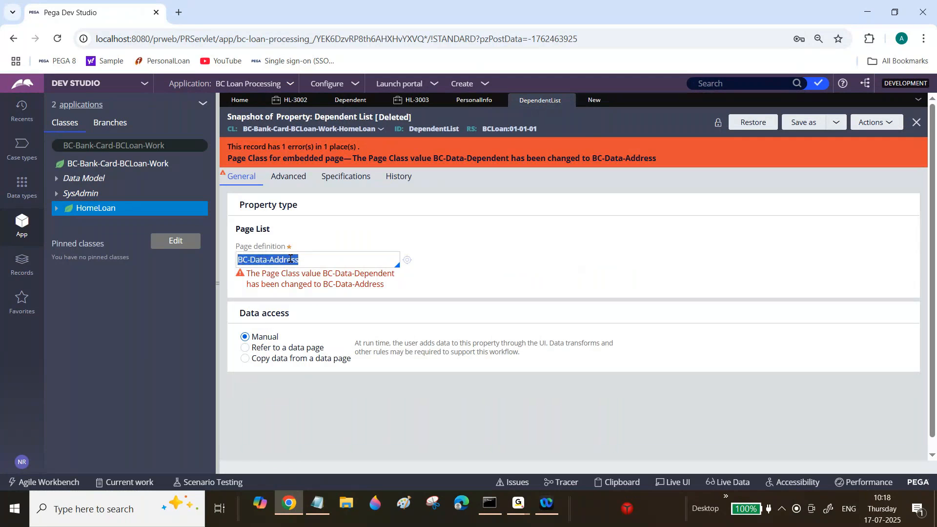
left_click(592, 101)
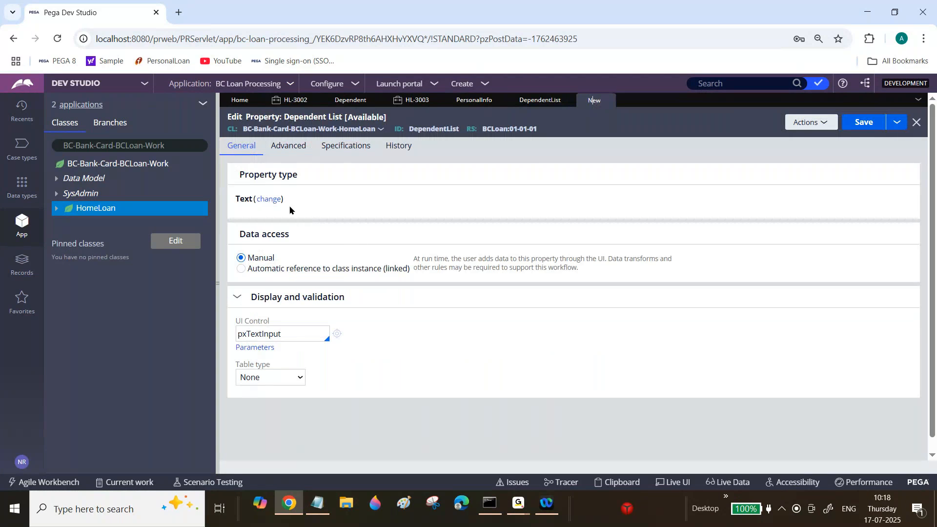
left_click(269, 199)
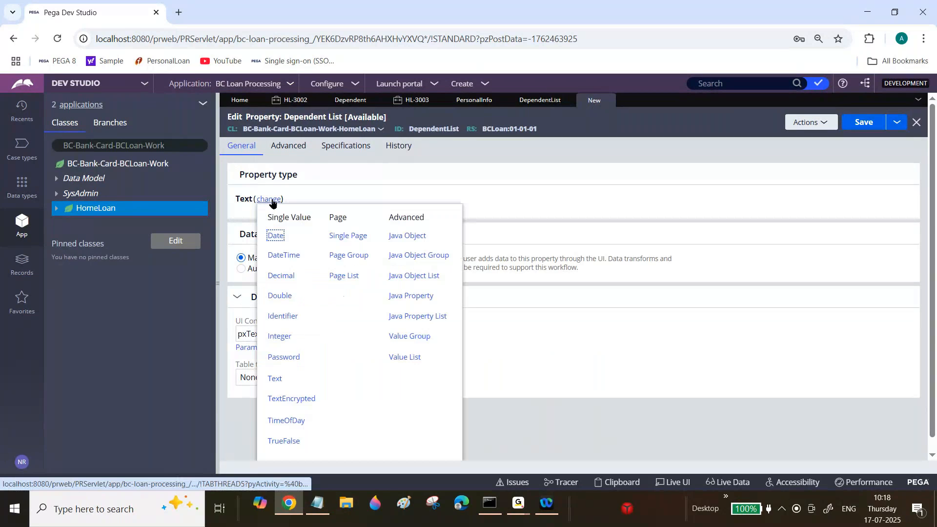
left_click(343, 274)
Set the new Dependent List property's page definition to BC-Data-Dependent and save the property.
key("ctrl+v")
key("BackSpace")
key("BackSpace")
key("BackSpace")
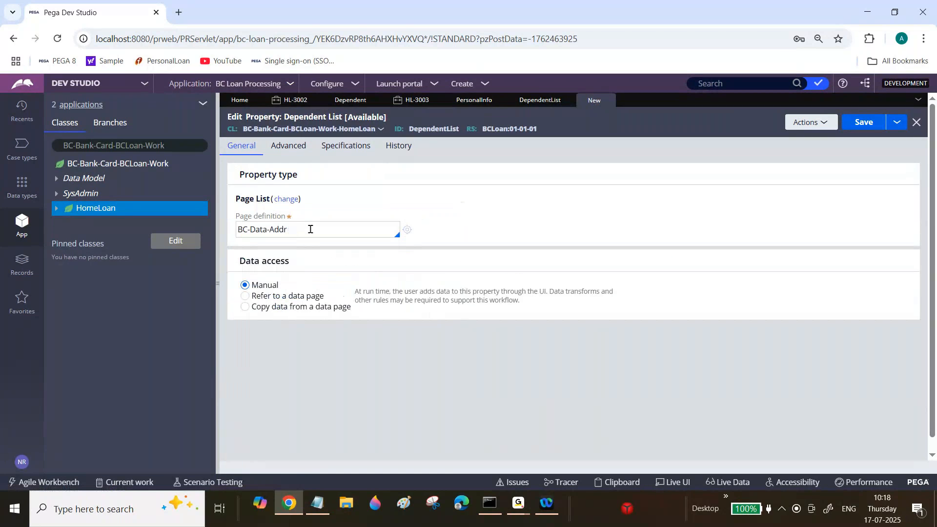
key("BackSpace")
key("BackSpace")
key("BackSpace")
key("BackSpace")
type("Dependent")
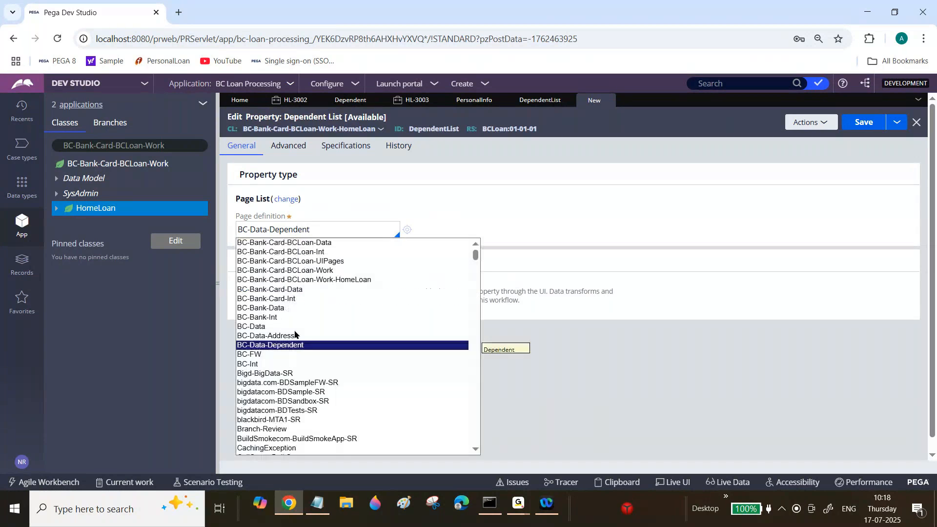
left_click(291, 345)
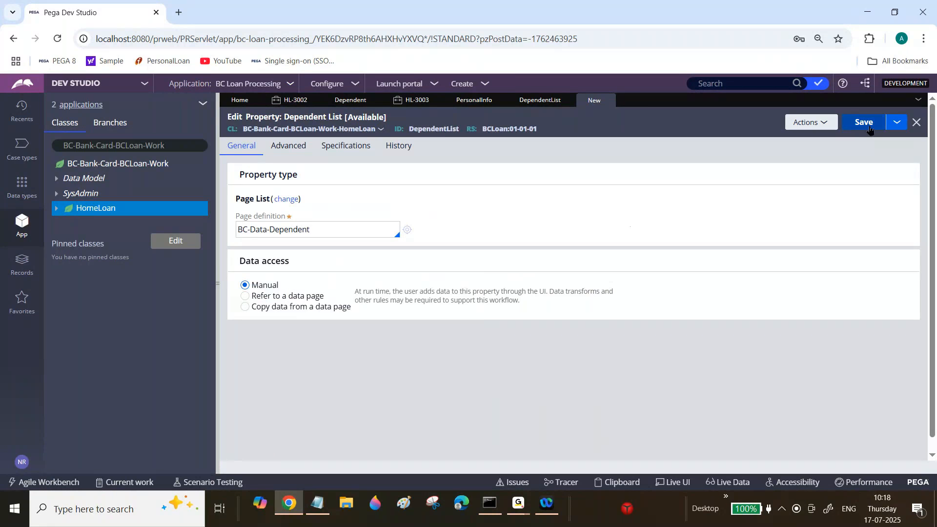
left_click(865, 123)
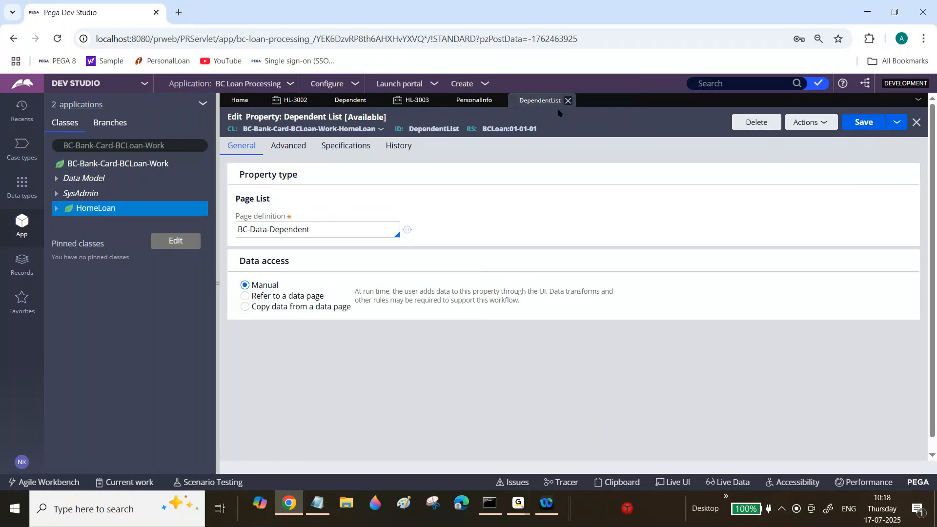
Switch to the Notepad notes and start a new note beneath the PageList property note with "Note:If we want to".
left_click(305, 503)
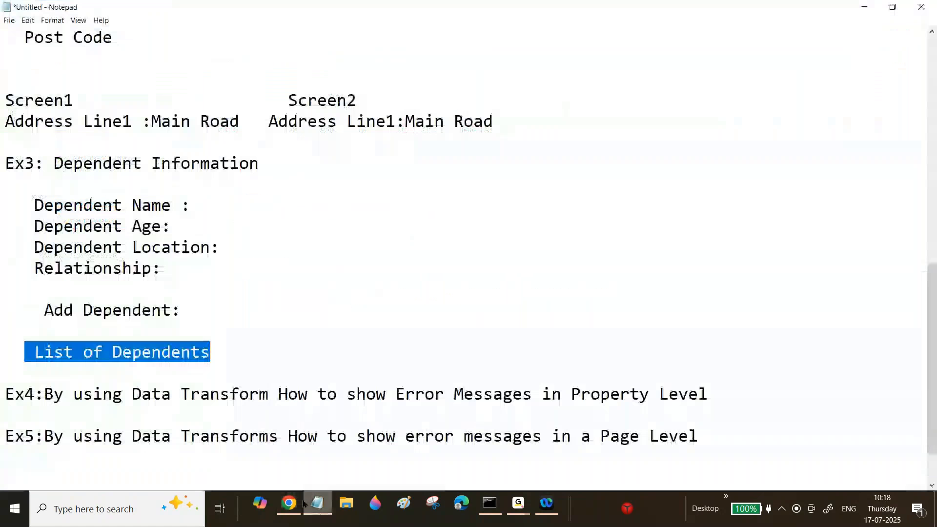
left_click_drag(935, 322, 935, 96)
left_click(734, 166)
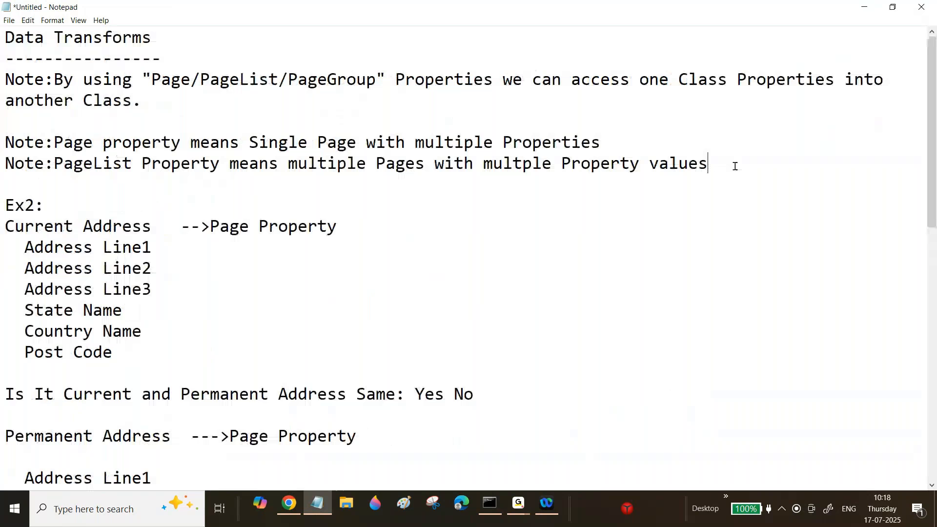
key("Return")
key("Return")
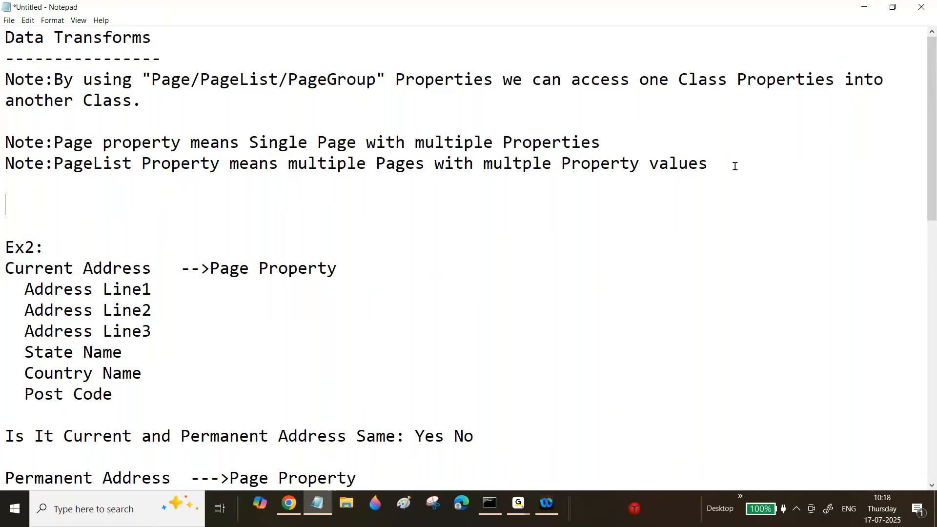
type("Note:")
type("If we want")
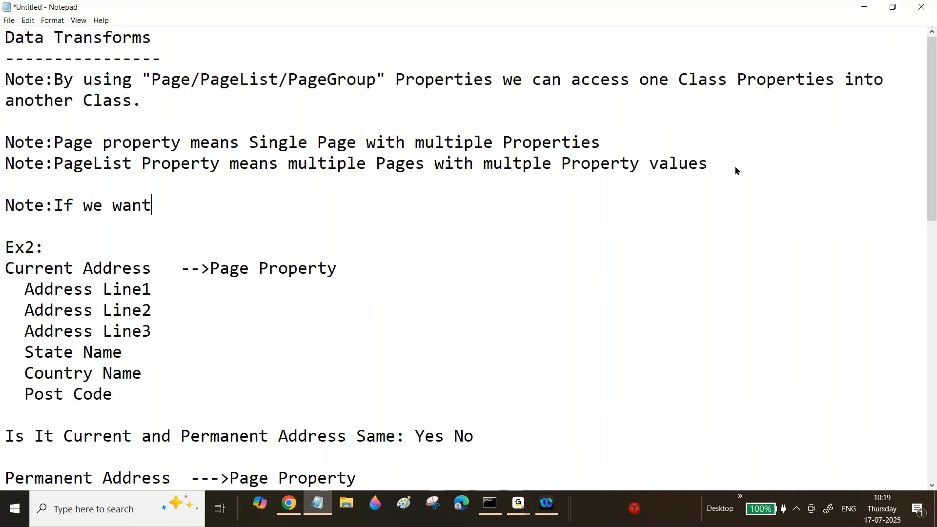
type(" to map \"\"")
Continue the new note with the words map "PageList/PageGroup" Properties in.
key("Left")
type("PageL")
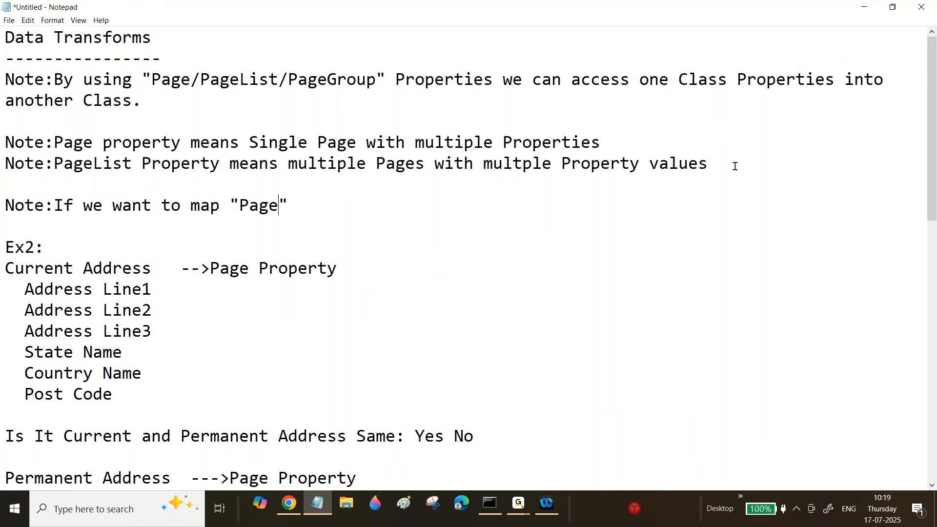
type("ist")
type(".P")
key("BackSpace")
key("BackSpace")
type("/PageG")
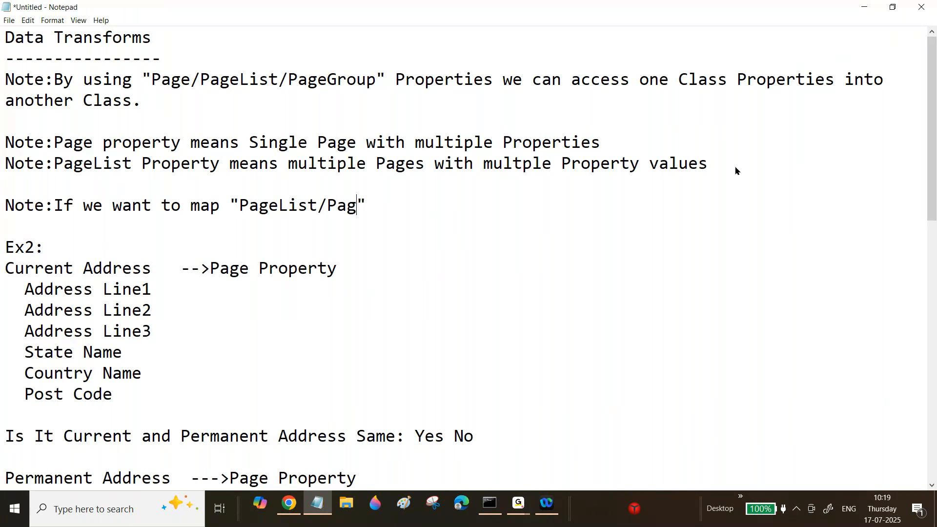
type("roup")
key("Right")
type("Properties i")
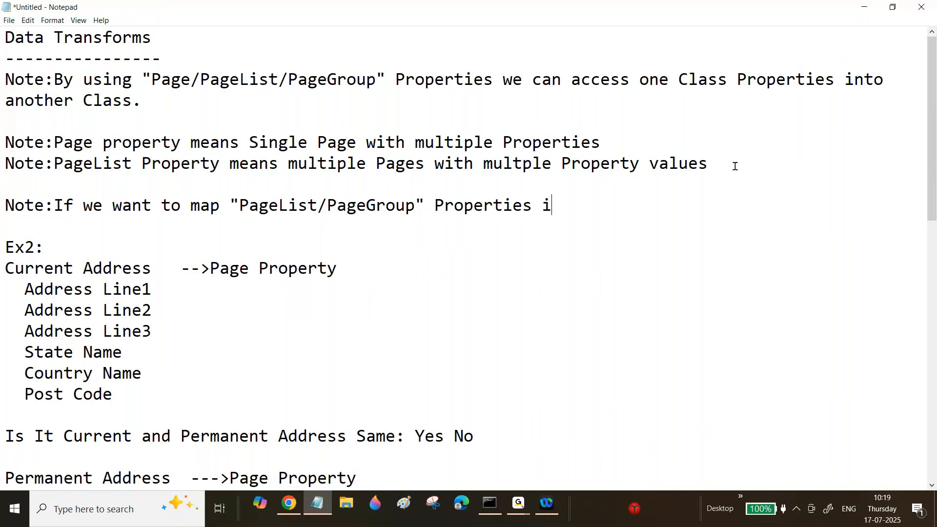
type("n a Sectio")
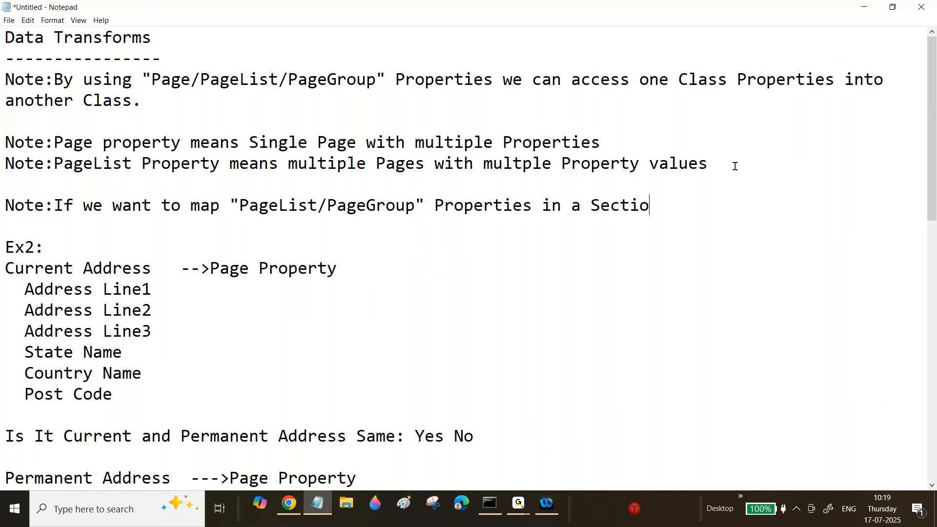
type("n then we w")
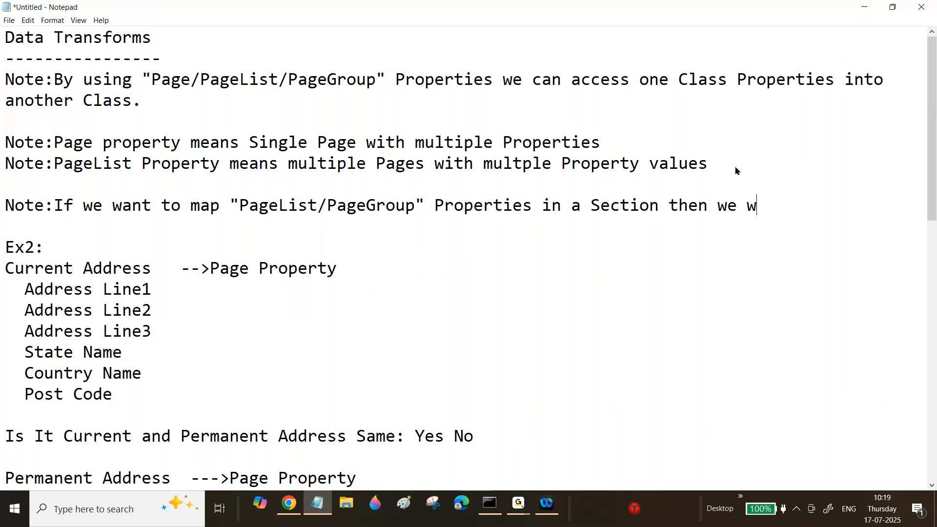
type("ill take \"\"")
Extend the note with the words a Section then we will take "Table".
key("Left")
type("Table")
key("Right")
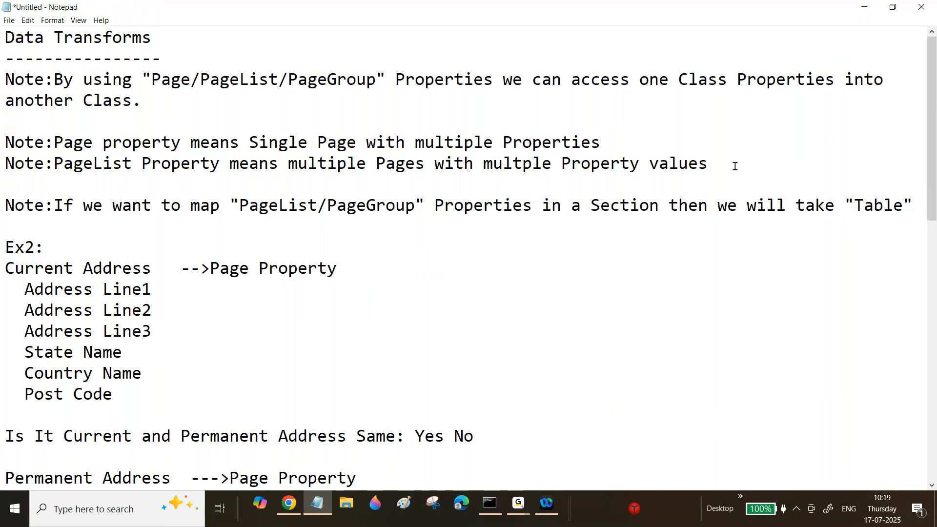
Finish the note with the words "Layout in a section" and add a blank line after it.
type("Layour")
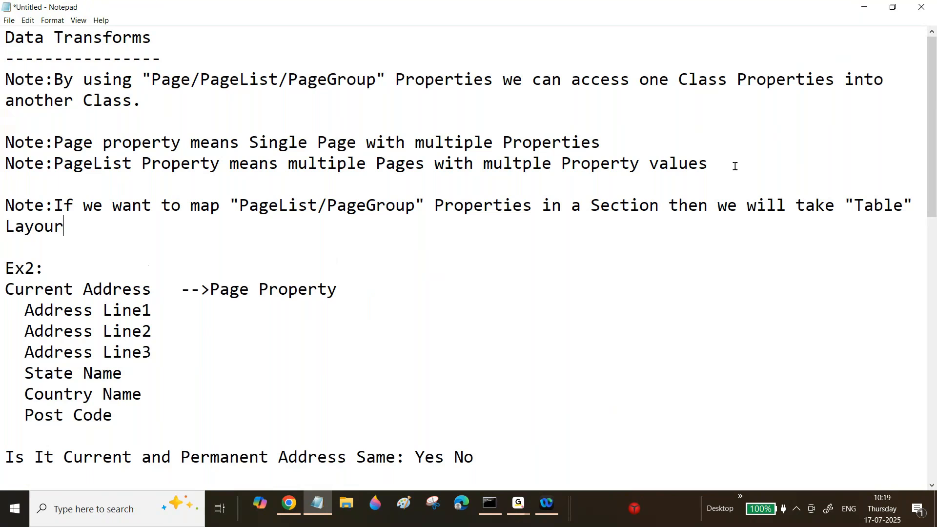
key("BackSpace")
type("t.")
key("BackSpace")
type("in a s")
key("BackSpace")
type("sectio")
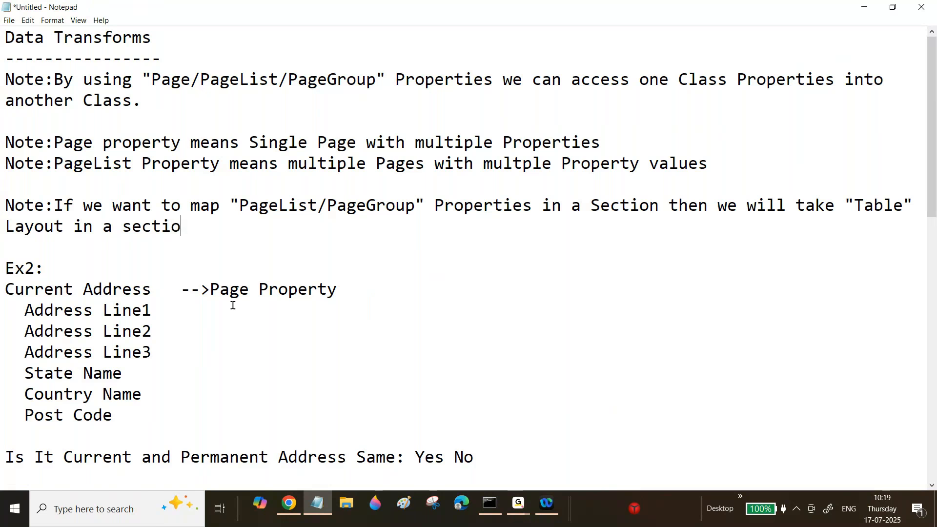
type("n")
key("Return")
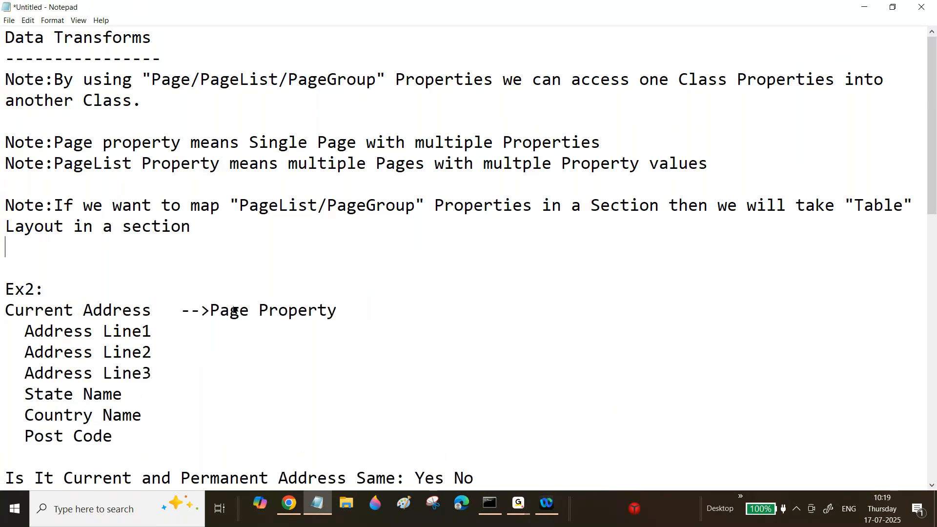
Switch to Pega Dev Studio and insert a Table layout between Dependent Information and Existing Home Loan Information in the Personal Info section.
left_click(289, 503)
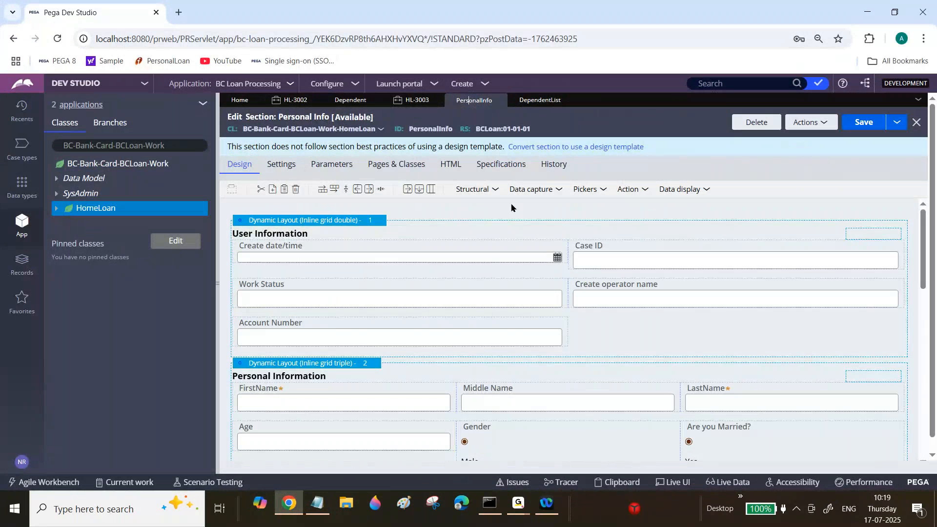
scroll(511, 207, "down", 10)
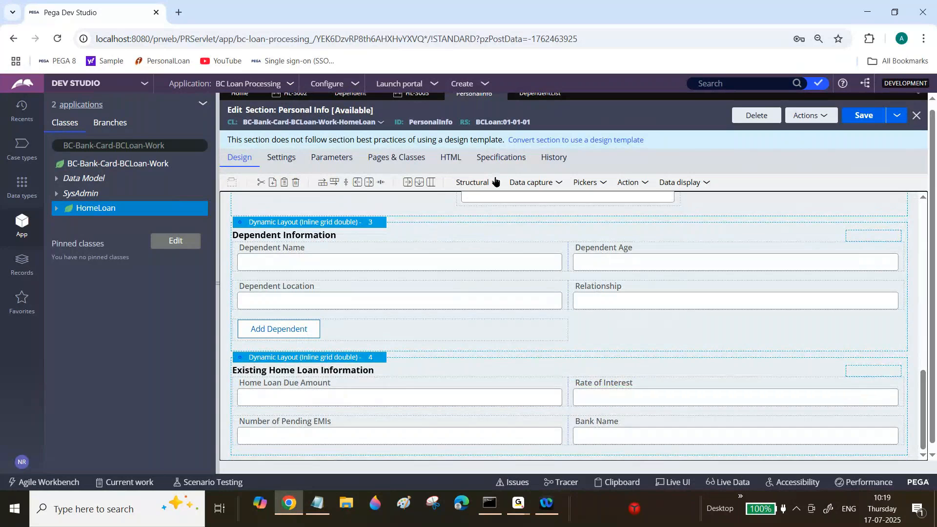
left_click(495, 181)
left_click_drag(505, 288, 288, 360)
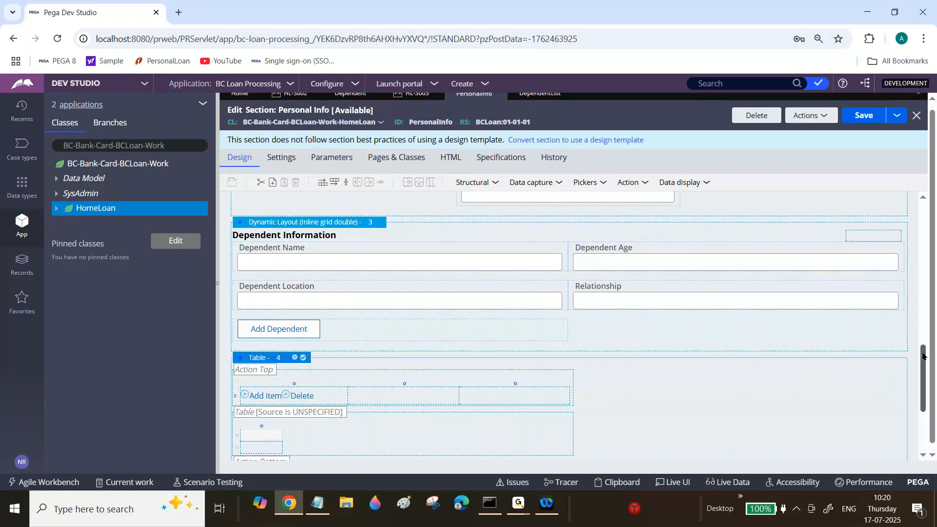
scroll(926, 384, "down", 2)
scroll(926, 383, "down", 1)
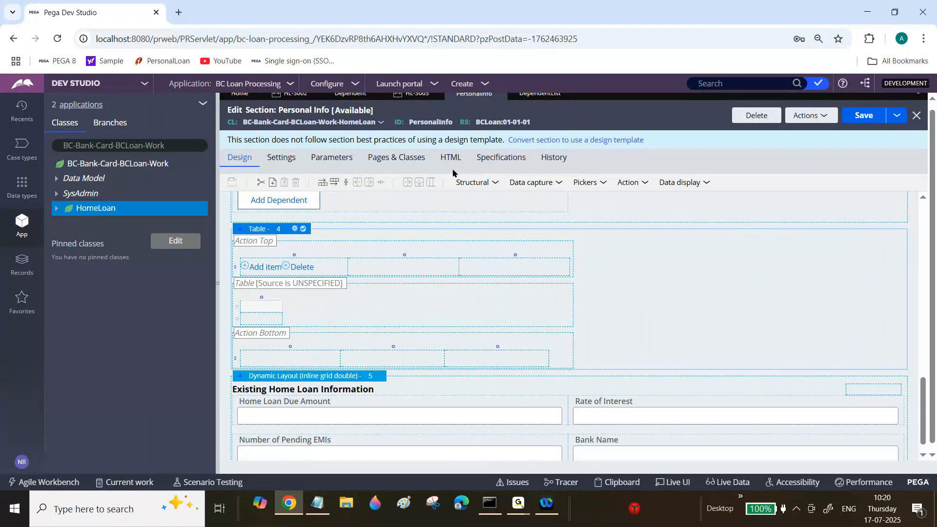
left_click(499, 186)
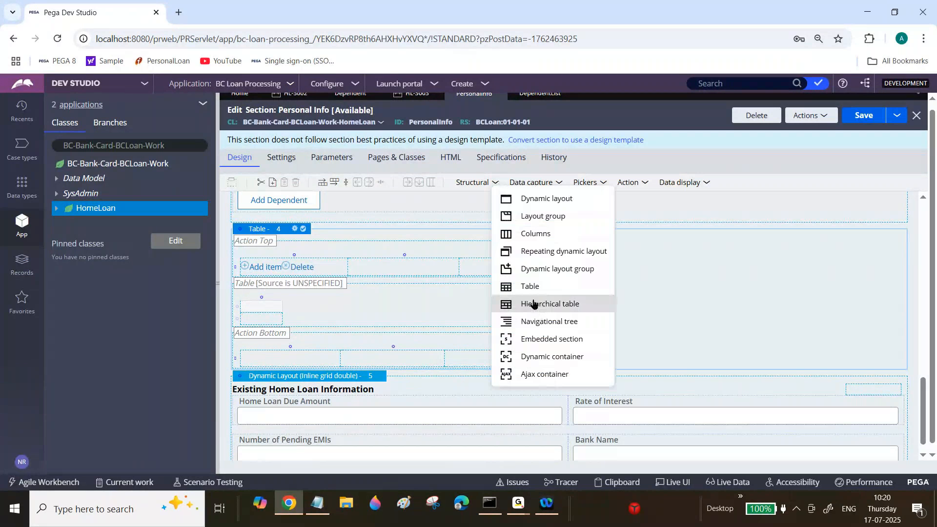
left_click_drag(536, 292, 242, 254)
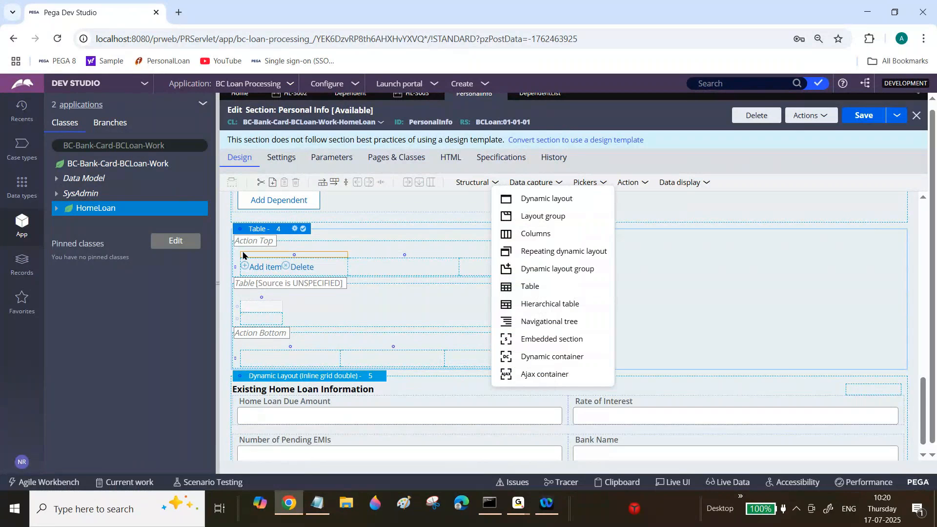
left_click(355, 251)
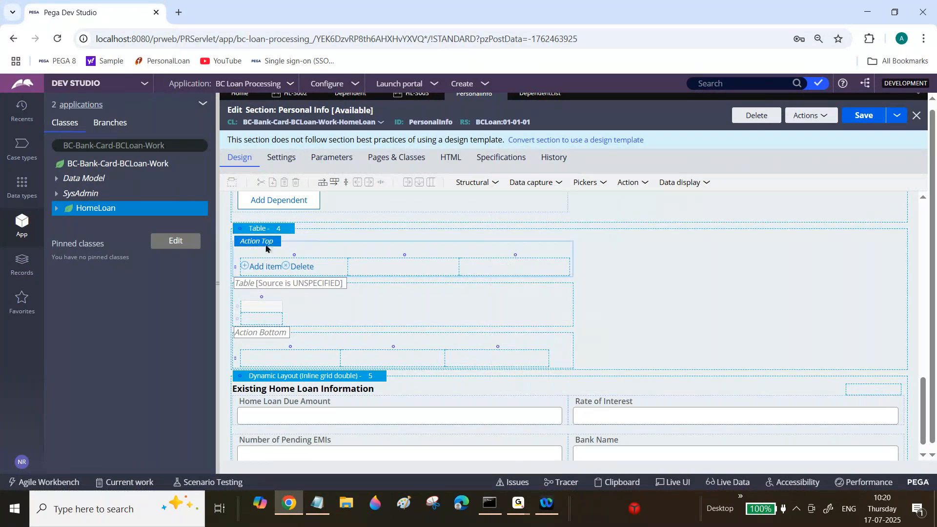
Open the layout properties of the new table and examine its Source and List/Group data source fields.
left_click(255, 231)
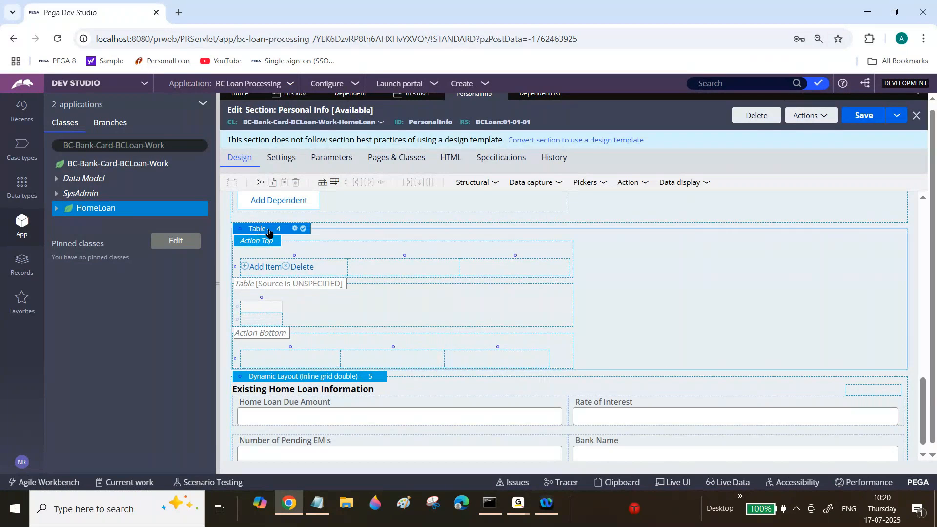
left_click(294, 229)
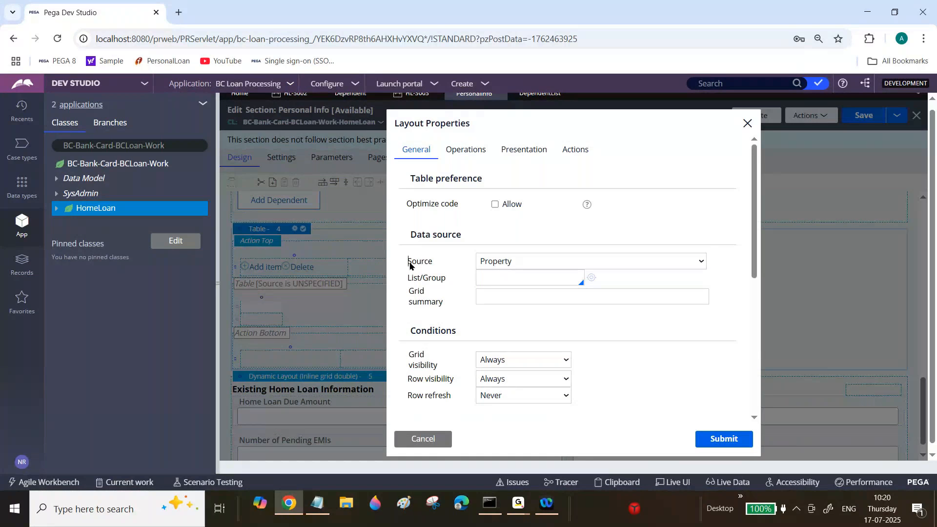
double_click(409, 263)
left_click_drag(408, 277, 446, 278)
Try Report definition and Data Page as the table's Source to compare the fields each option requires.
left_click(494, 266)
left_click(501, 262)
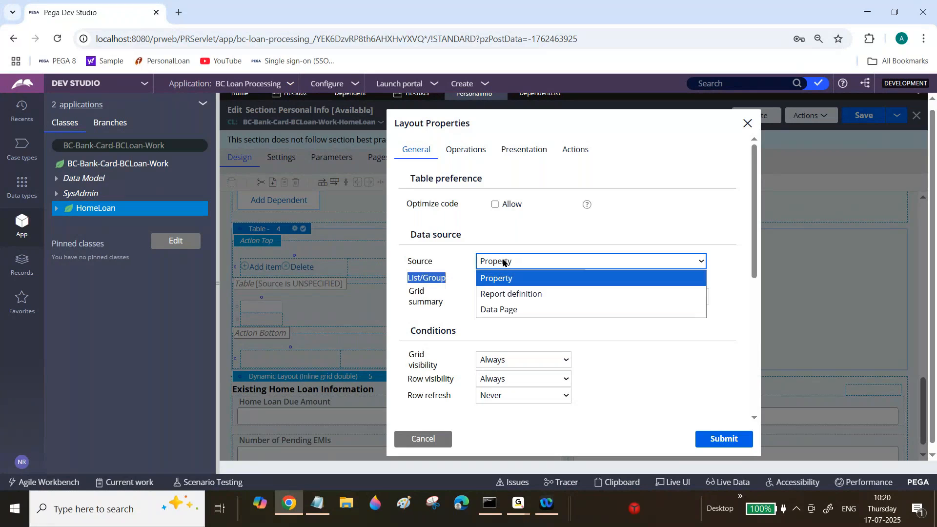
left_click(510, 293)
left_click_drag(409, 285, 449, 299)
left_click(504, 264)
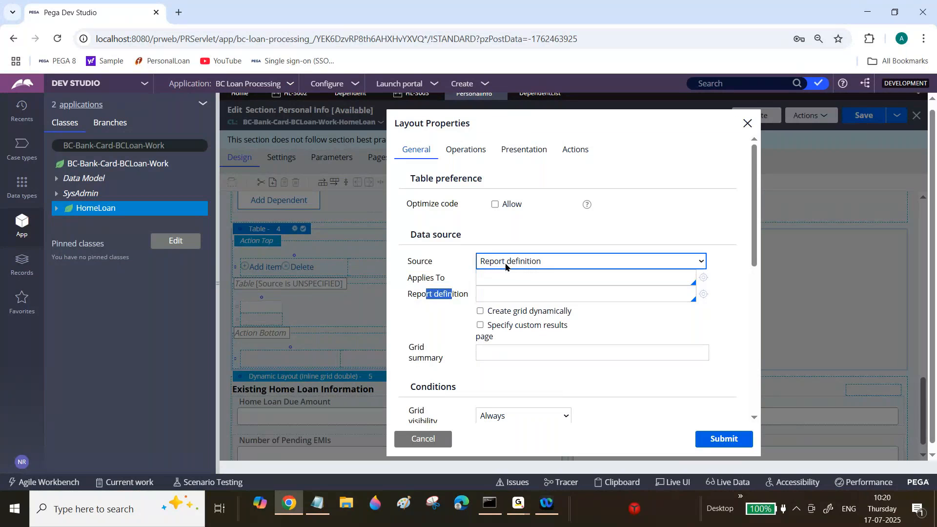
left_click(503, 307)
left_click_drag(408, 280, 445, 285)
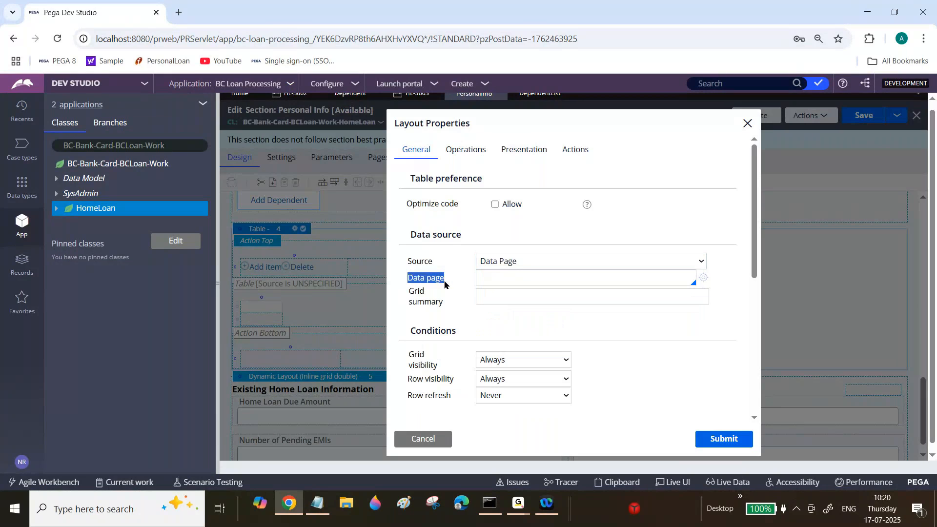
left_click(494, 277)
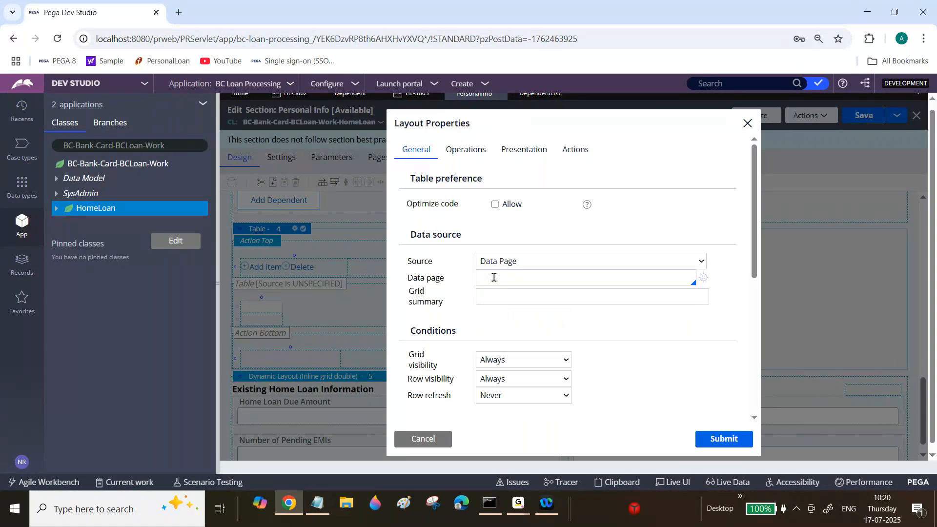
Set the table's Source to Property and its List/Group to .DependentList, and submit the layout properties.
left_click(512, 266)
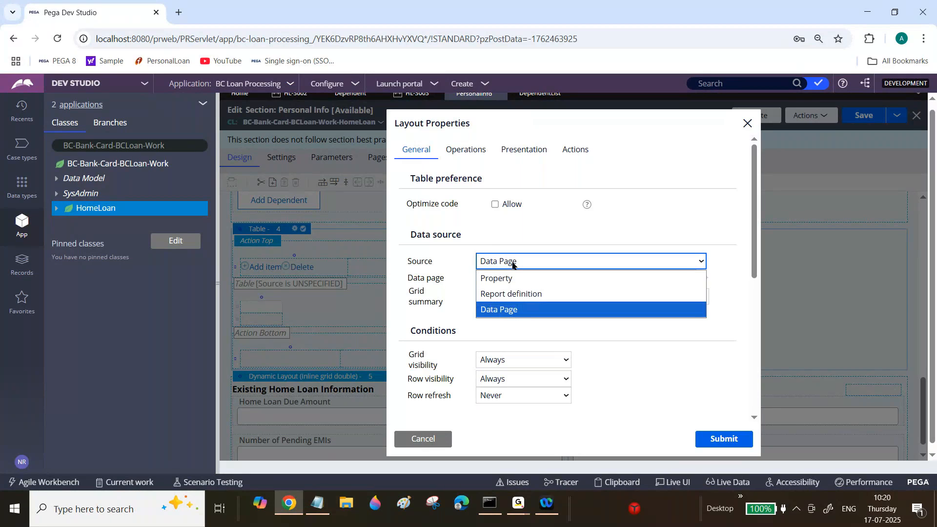
left_click(503, 279)
left_click(501, 279)
type(".")
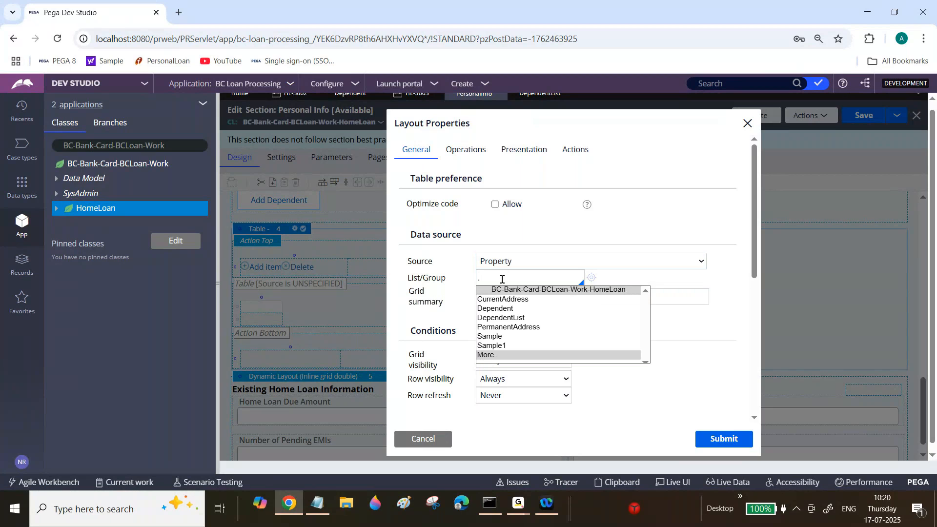
left_click(510, 319)
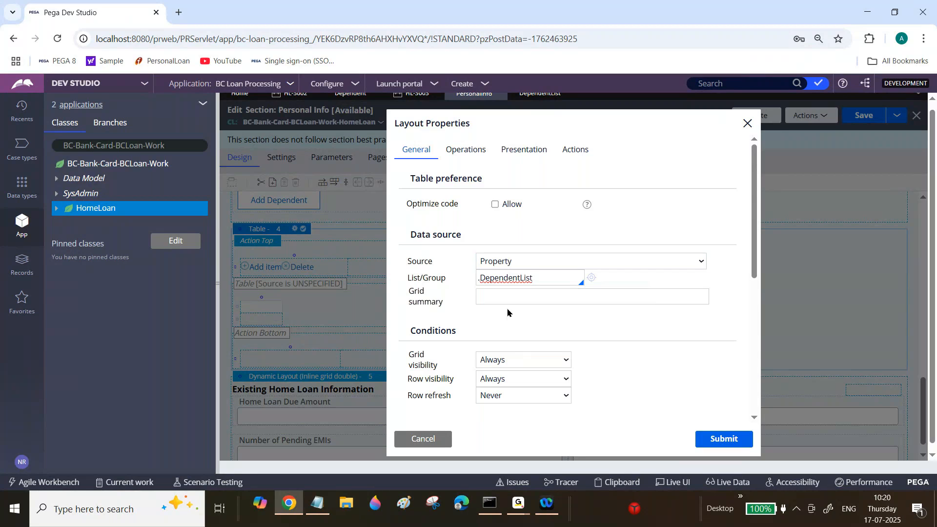
triple_click(505, 279)
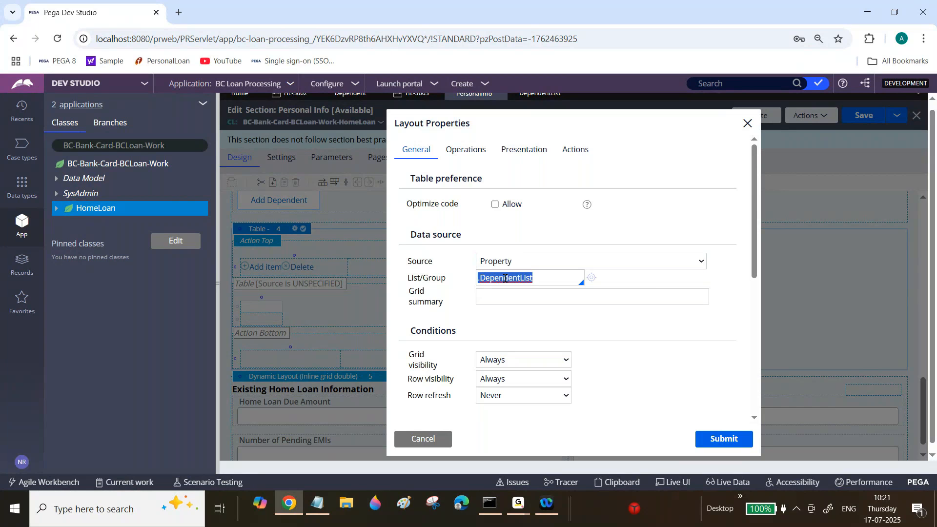
left_click(518, 502)
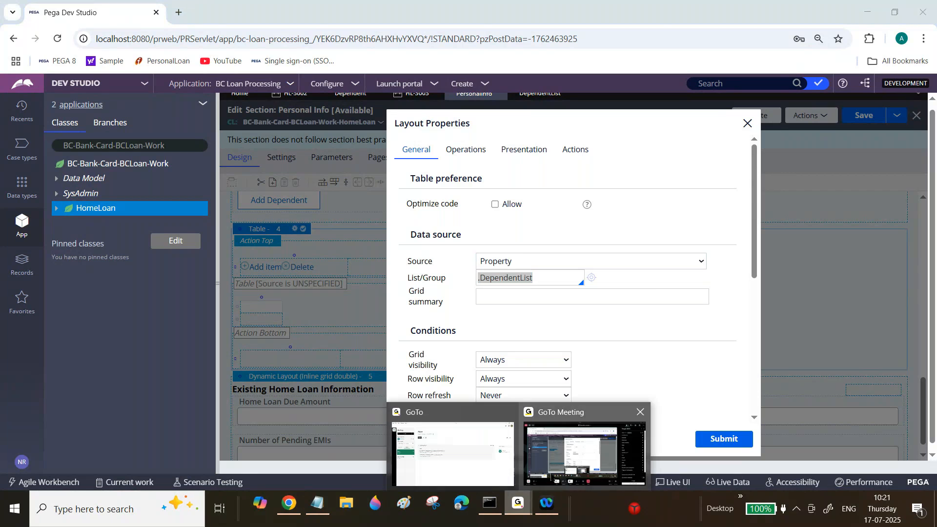
left_click(597, 441)
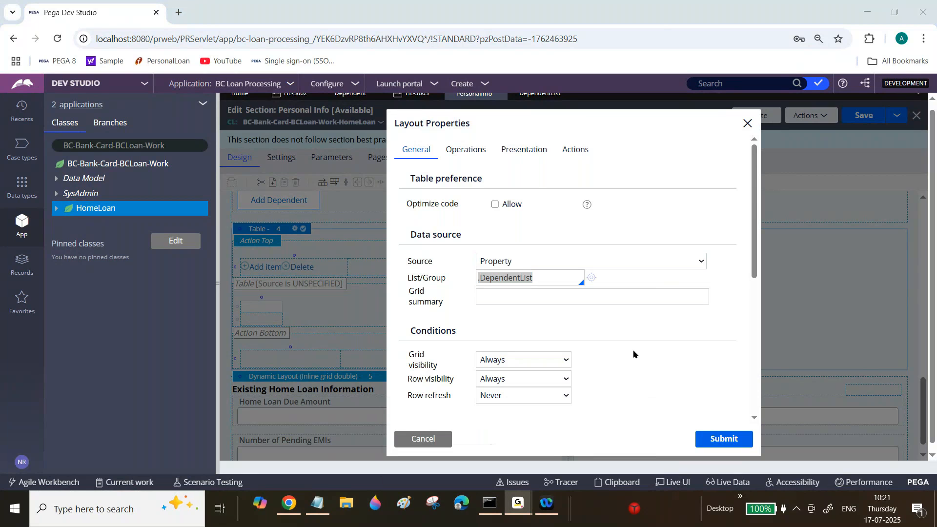
left_click(873, 12)
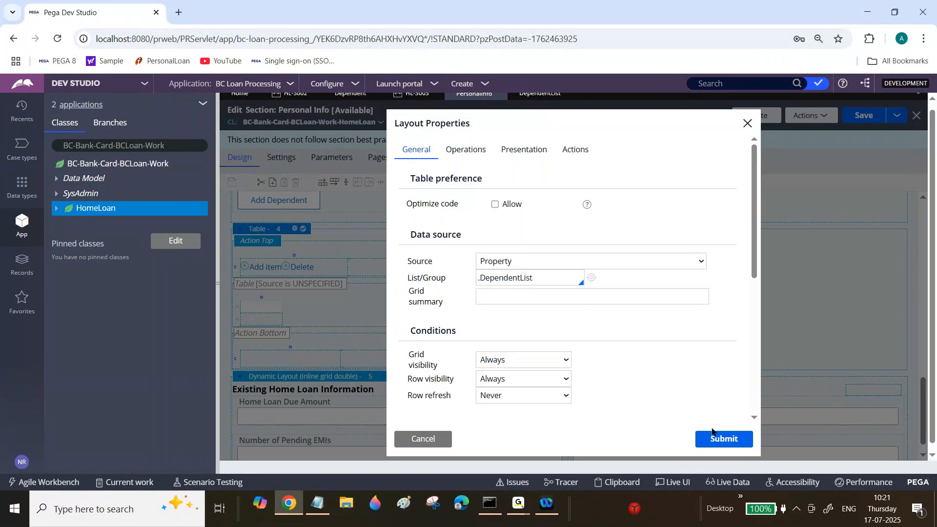
left_click(722, 441)
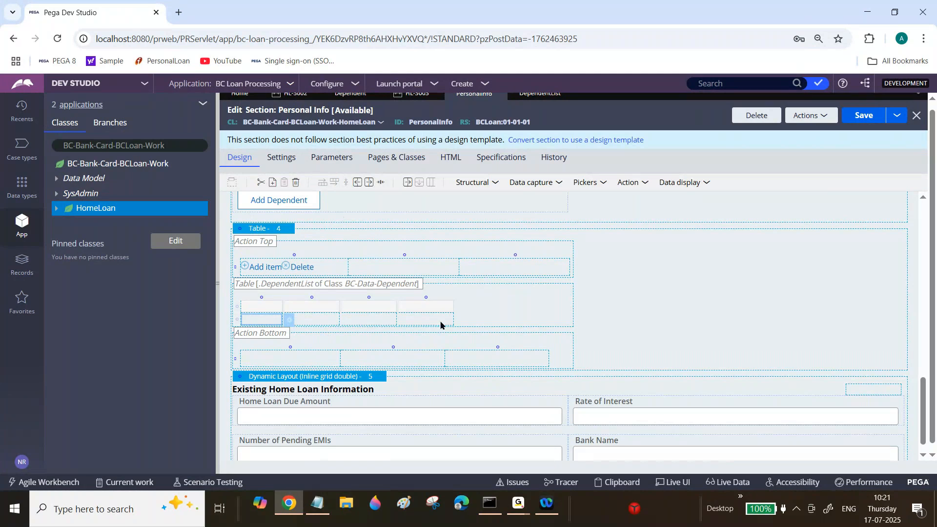
Delete the last three columns of the DependentList table so that only the first column remains.
left_click(433, 322)
left_click(434, 327)
right_click(431, 320)
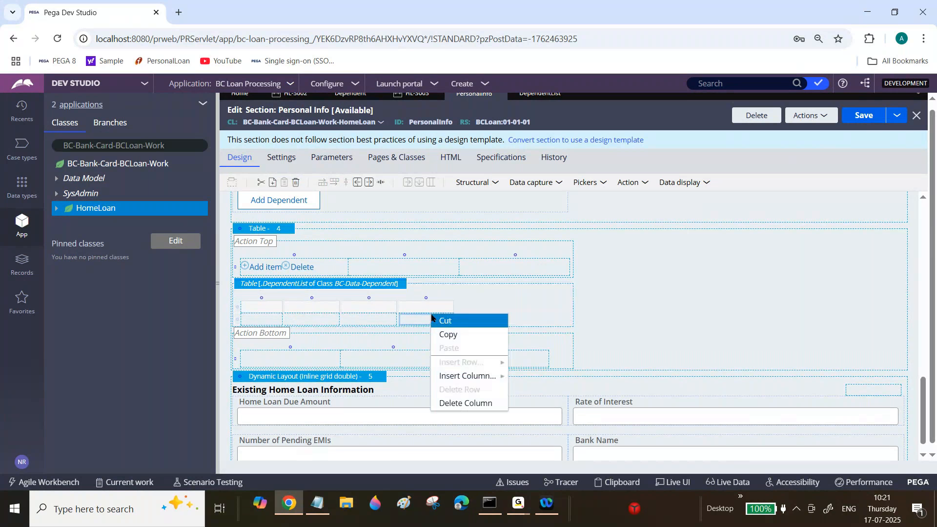
left_click(454, 402)
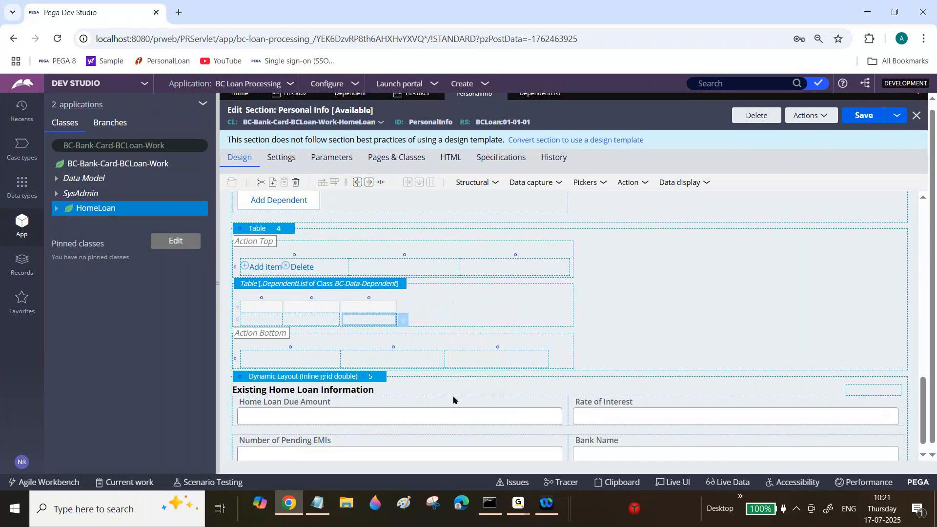
right_click(358, 316)
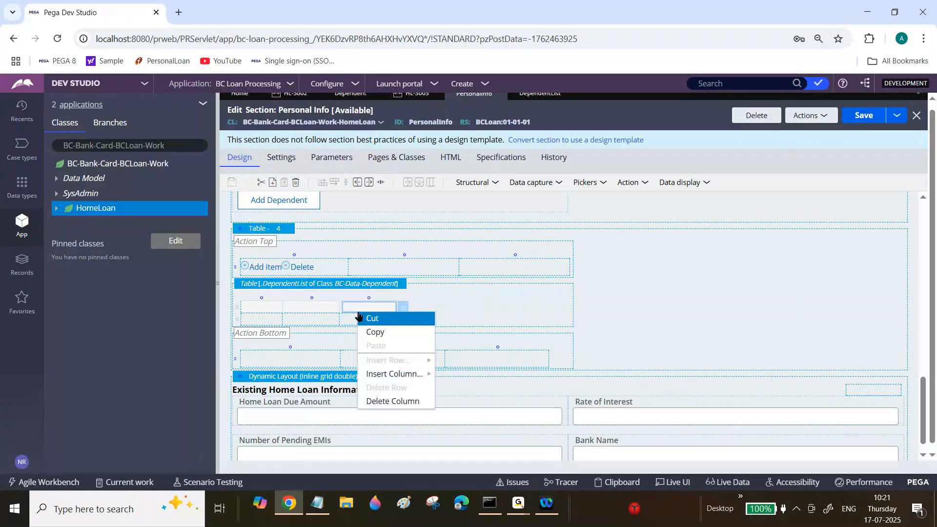
left_click(386, 401)
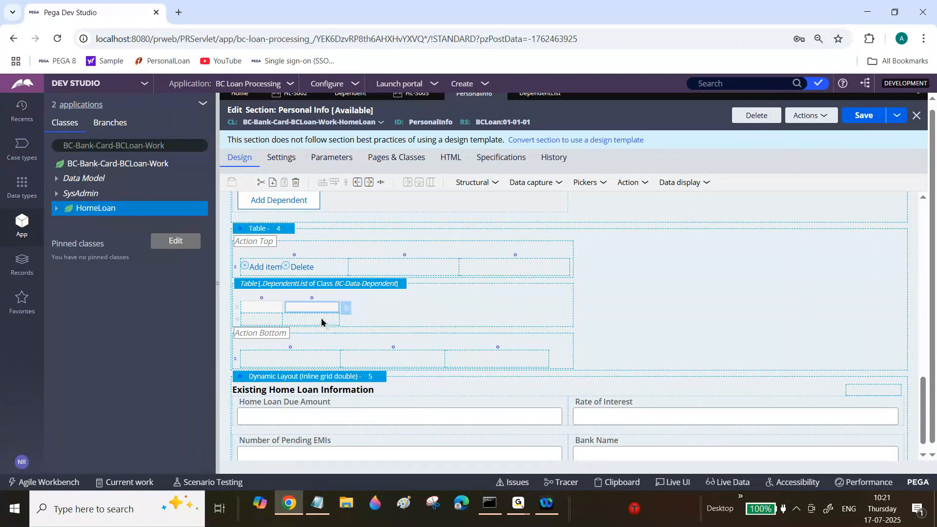
right_click(321, 321)
left_click(336, 409)
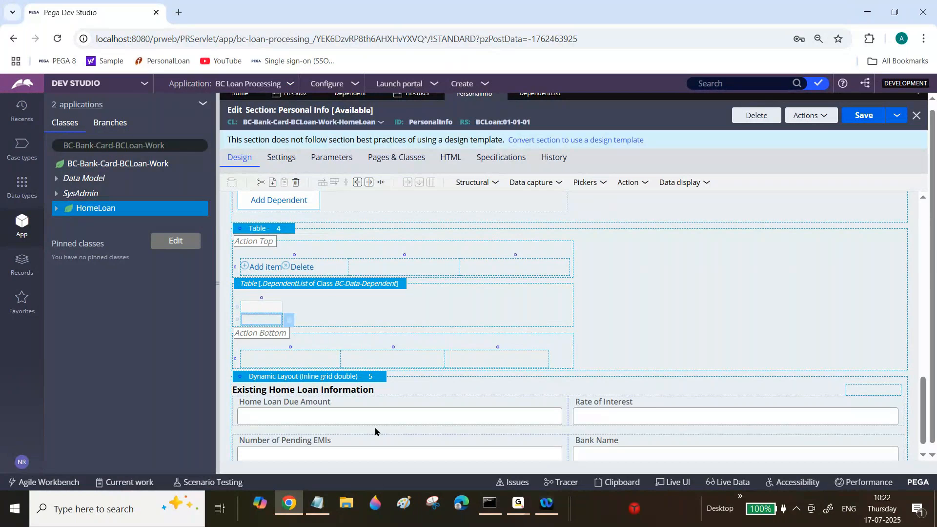
Switch to Notepad and start a new note with the words "Note:Whenever we want to display".
left_click(317, 506)
type("Noye")
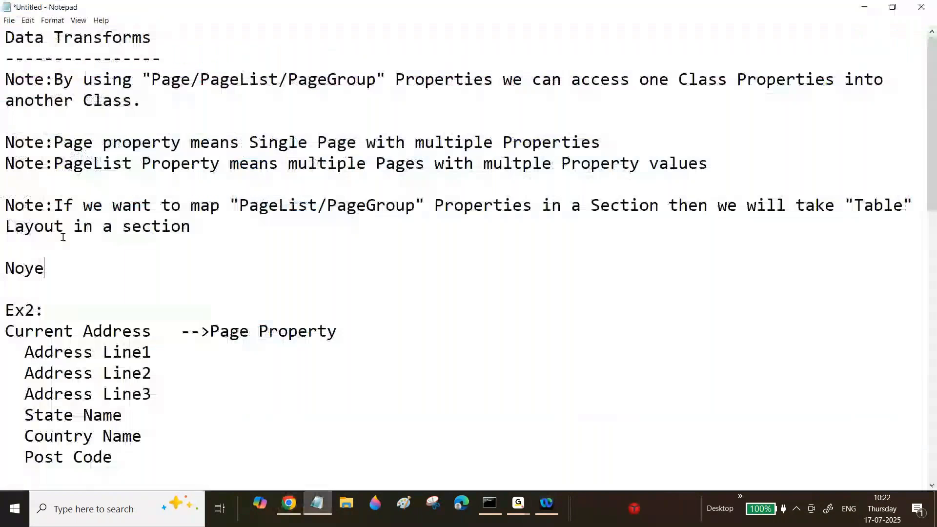
key("BackSpace")
key("BackSpace")
type("te:When")
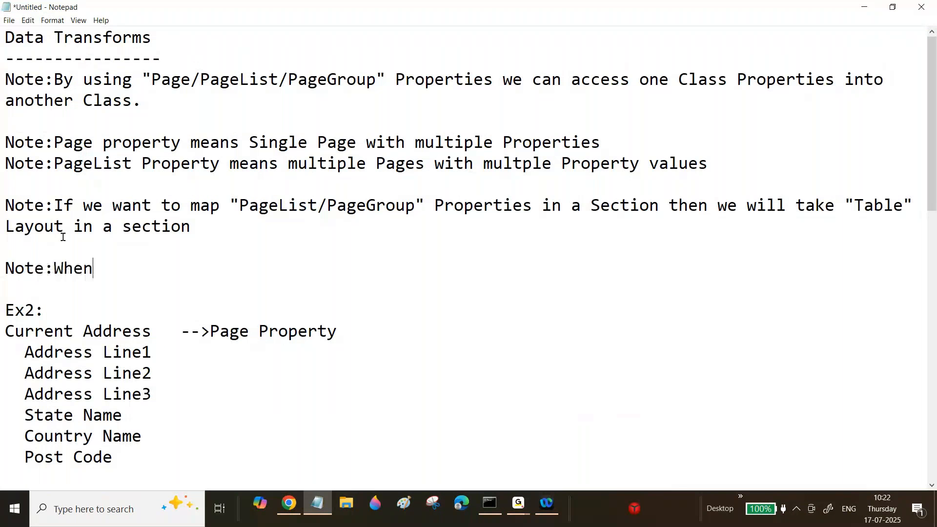
type("ever wew ant")
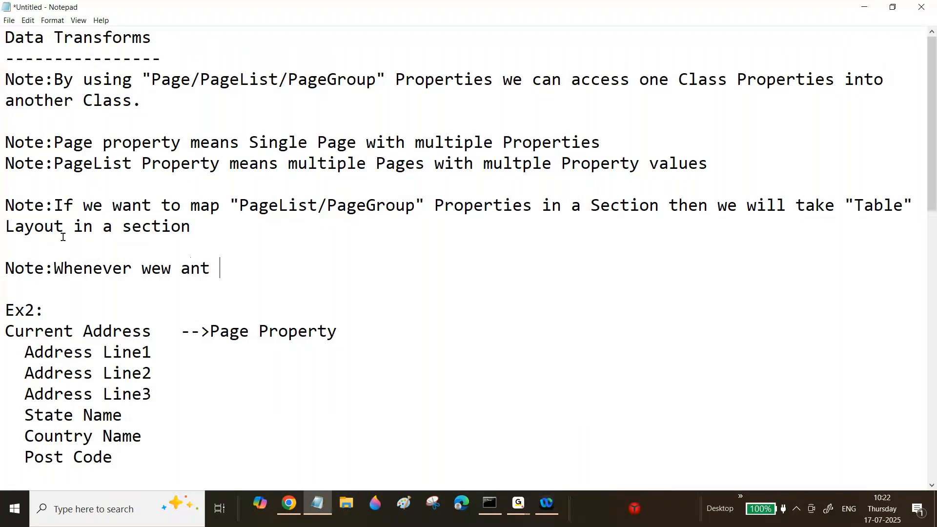
key("BackSpace")
key("BackSpace")
key("BackSpace")
key("BackSpace")
key("BackSpace")
key("BackSpace")
type("want to display t")
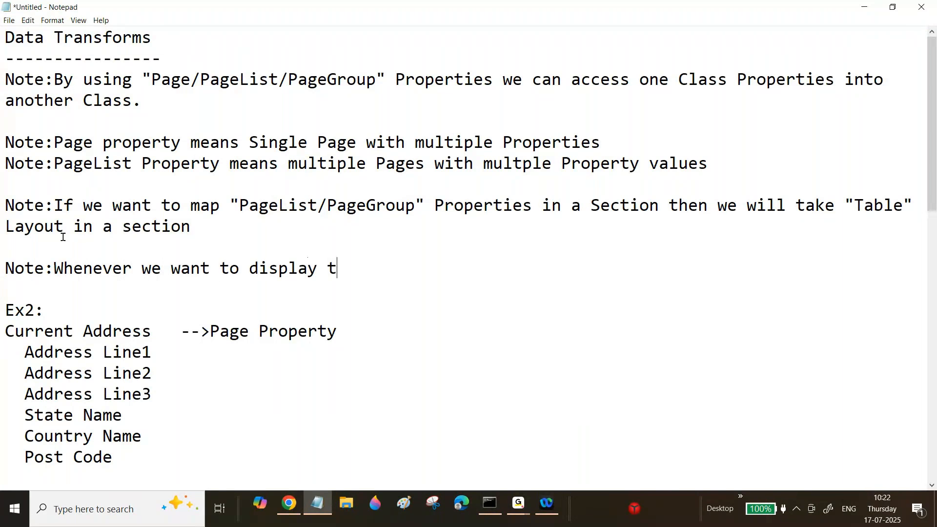
key("BackSpace")
Complete the note with "multiple records in a UI then we will add Table Layout in a Section" and a blank line.
type("multiple records in a UI the")
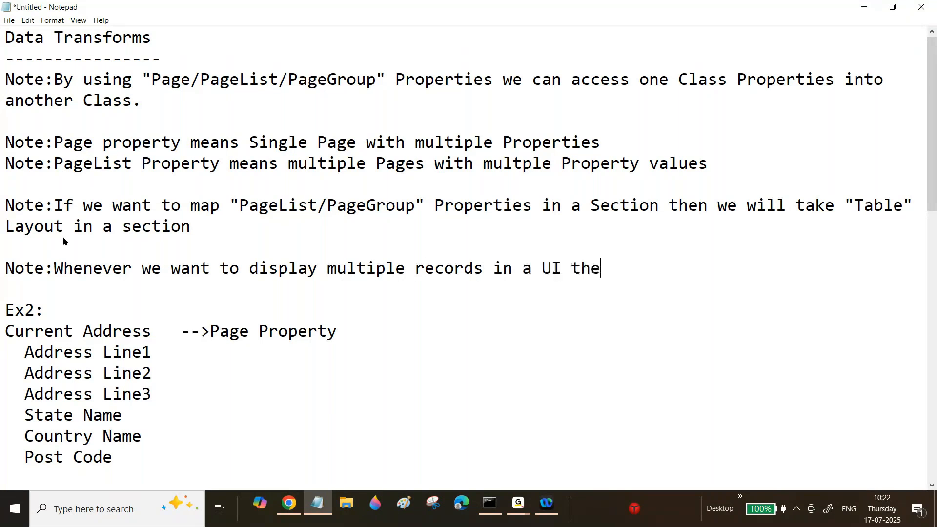
type("n we will ad")
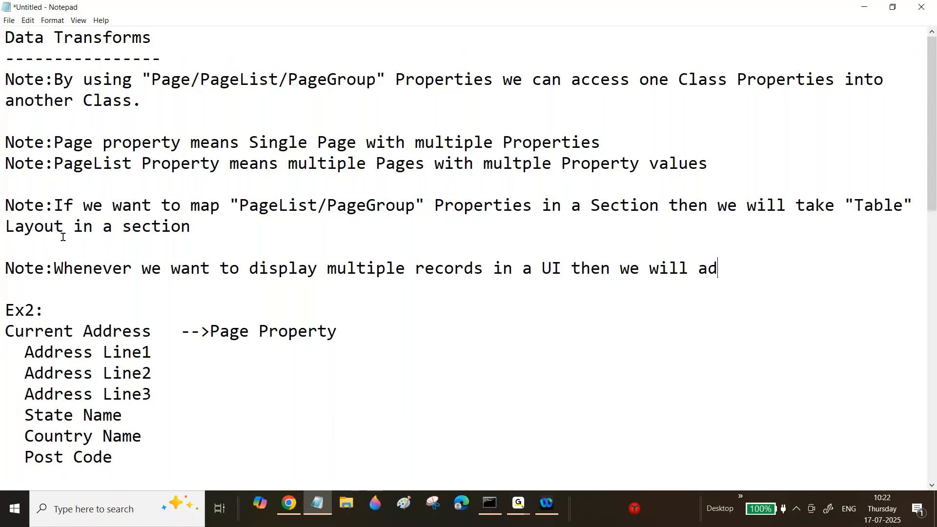
type("d Table Lay")
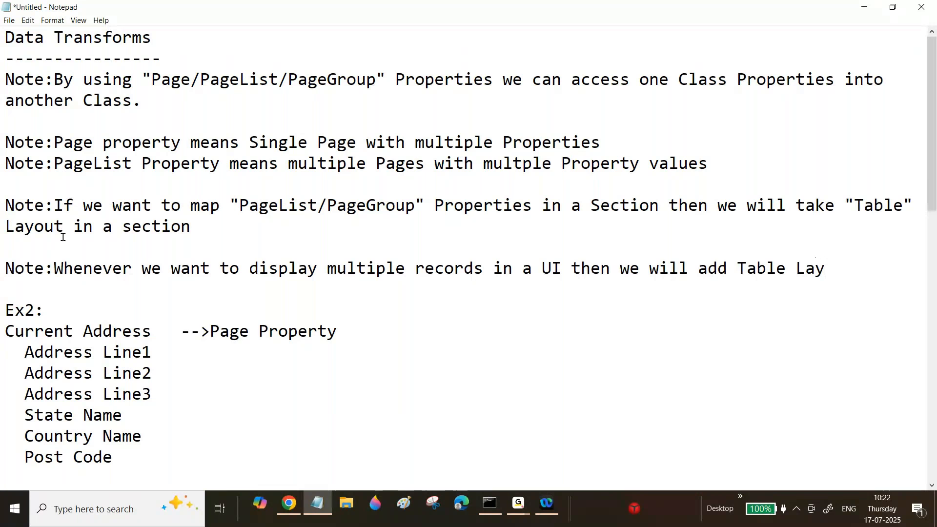
type("out in a Section")
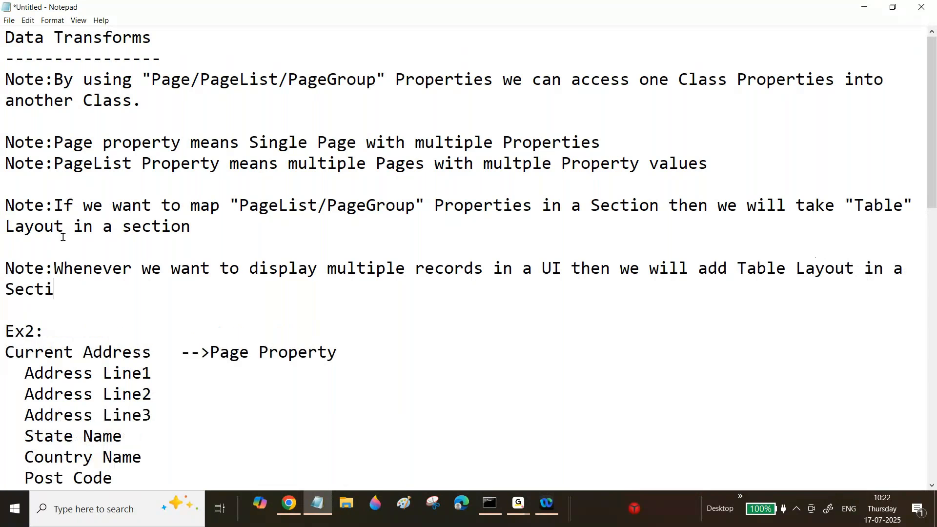
key("Return")
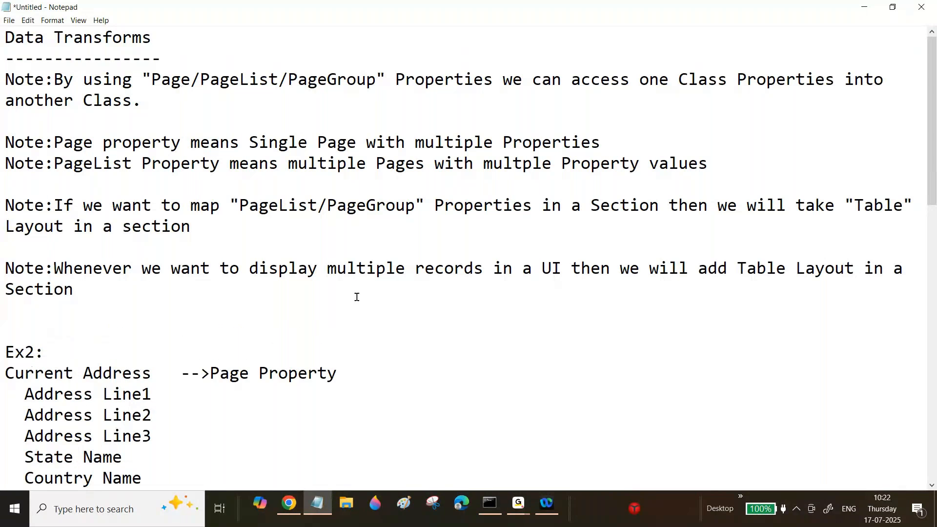
Switch to Pega Dev Studio and select the data cell under the header cell in the DependentList table's remaining column.
left_click(294, 506)
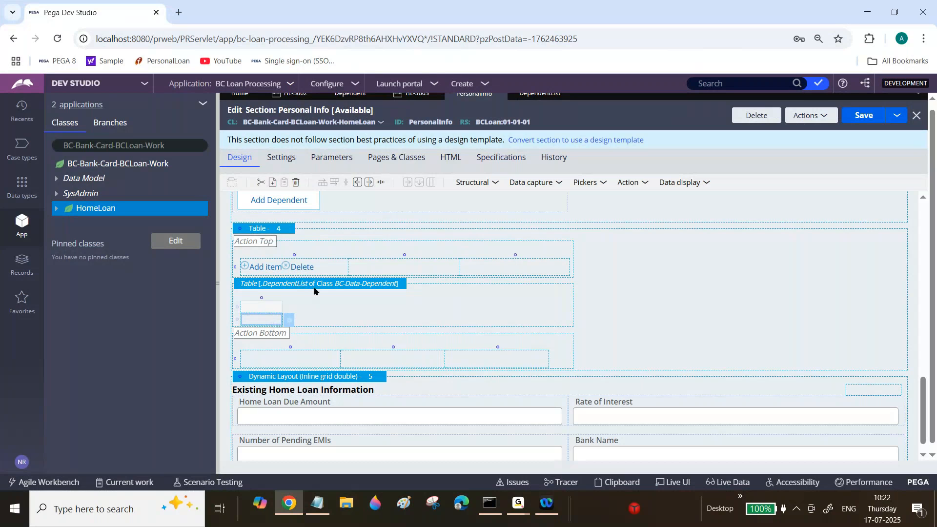
left_click(263, 309)
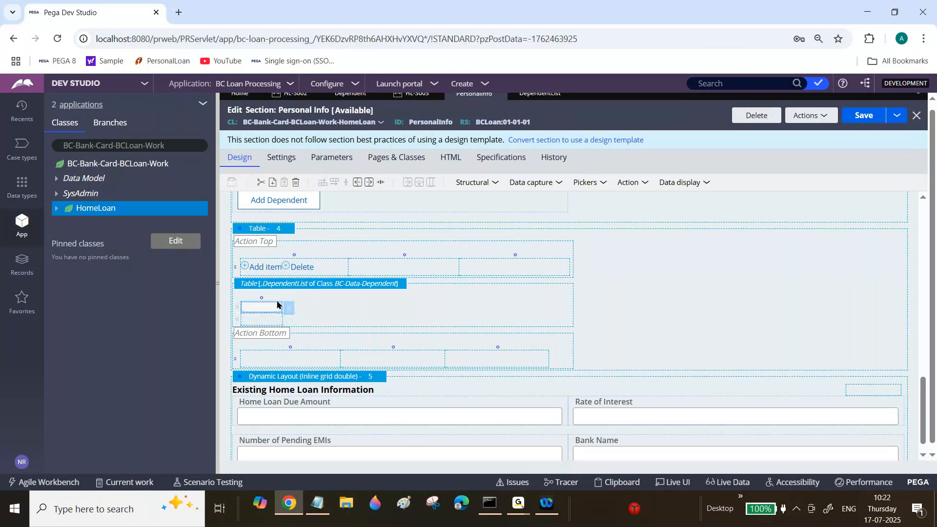
left_click(265, 321)
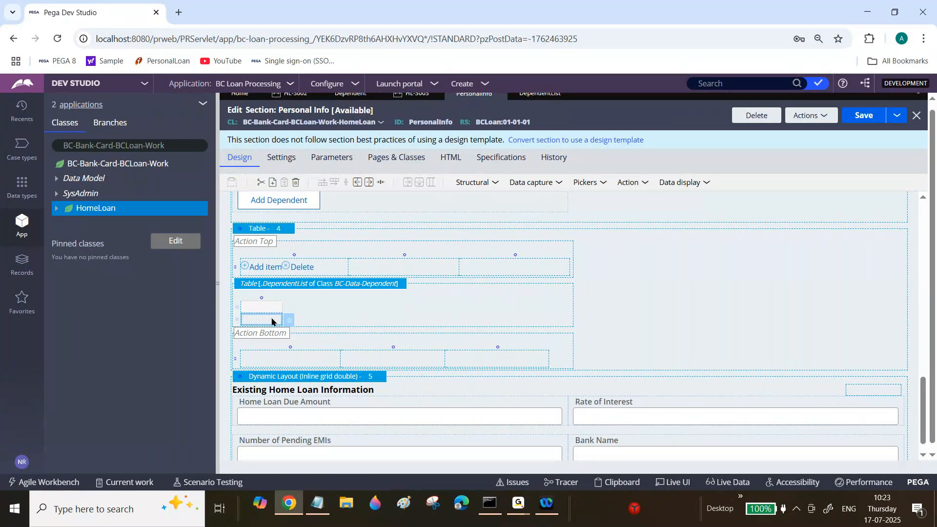
Insert three more columns into the DependentList table so that it has four columns.
right_click(271, 321)
mouse_move(324, 378)
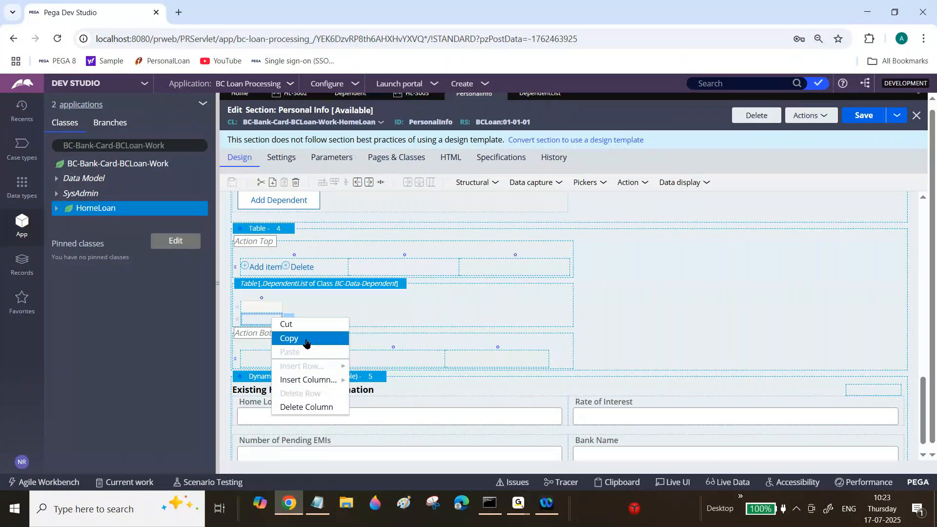
left_click(372, 183)
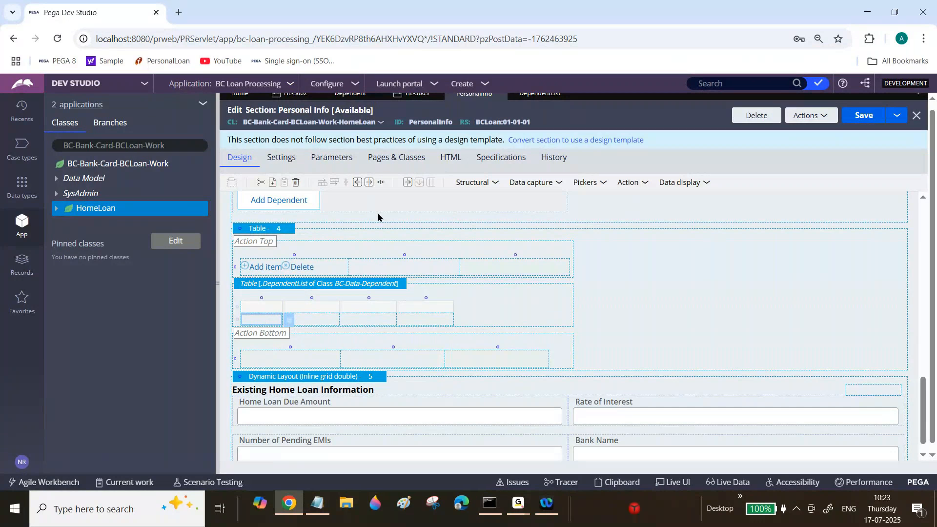
Bind the first data cell of the DependentList table to the .DependentName property.
type(".")
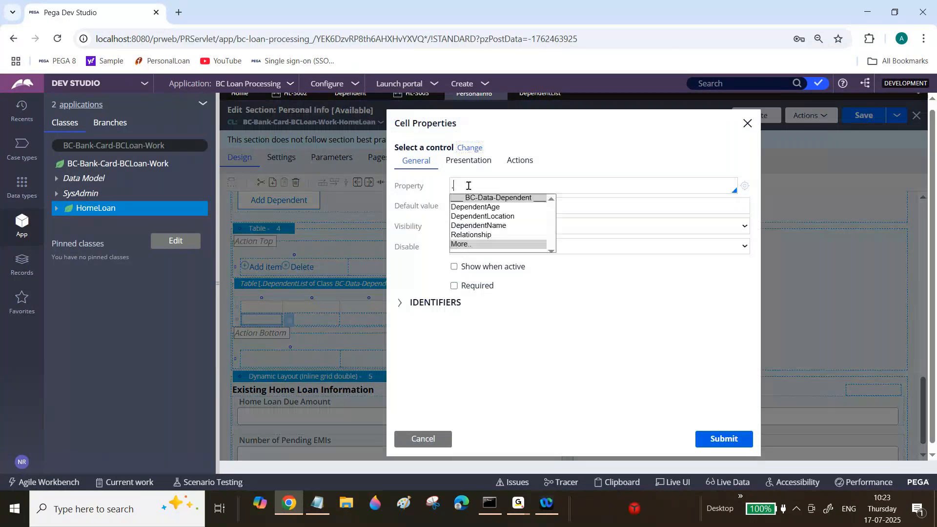
left_click(495, 227)
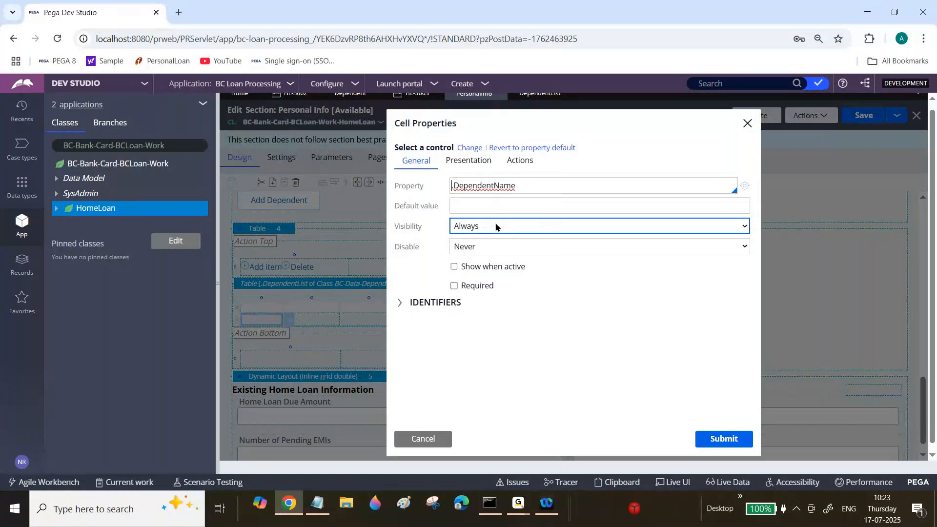
triple_click(487, 188)
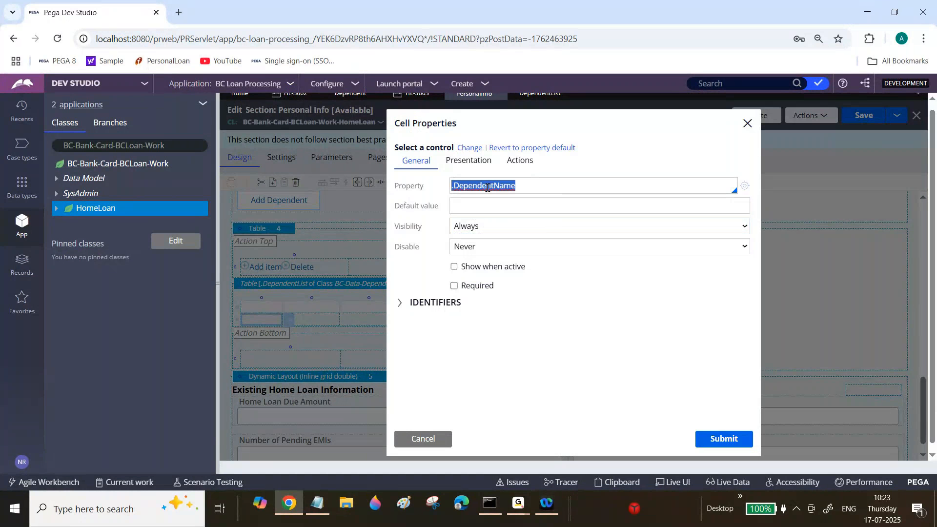
left_click(710, 443)
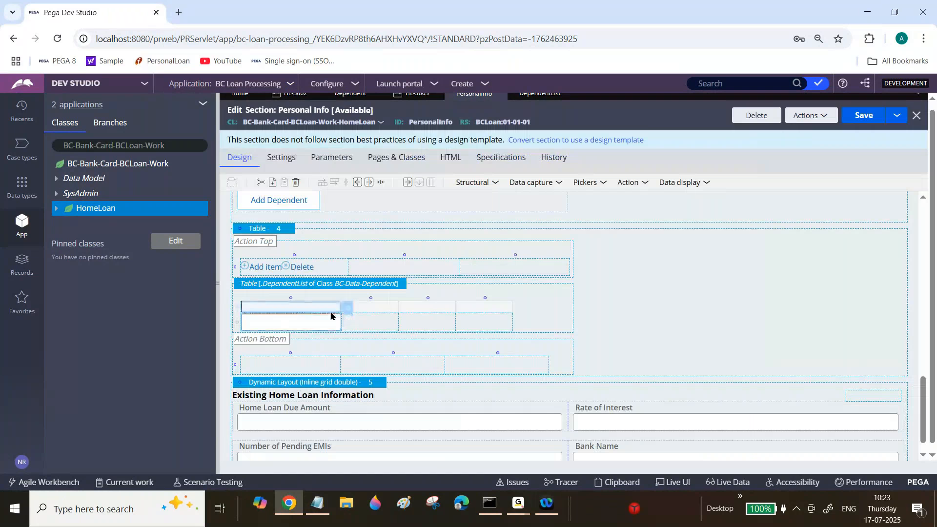
left_click(327, 322)
left_click(348, 322)
left_click(503, 189)
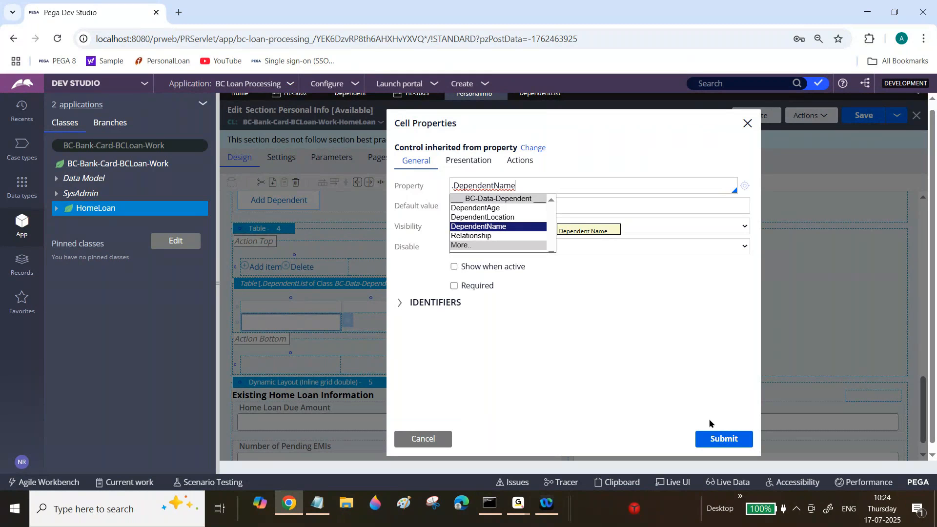
left_click(724, 438)
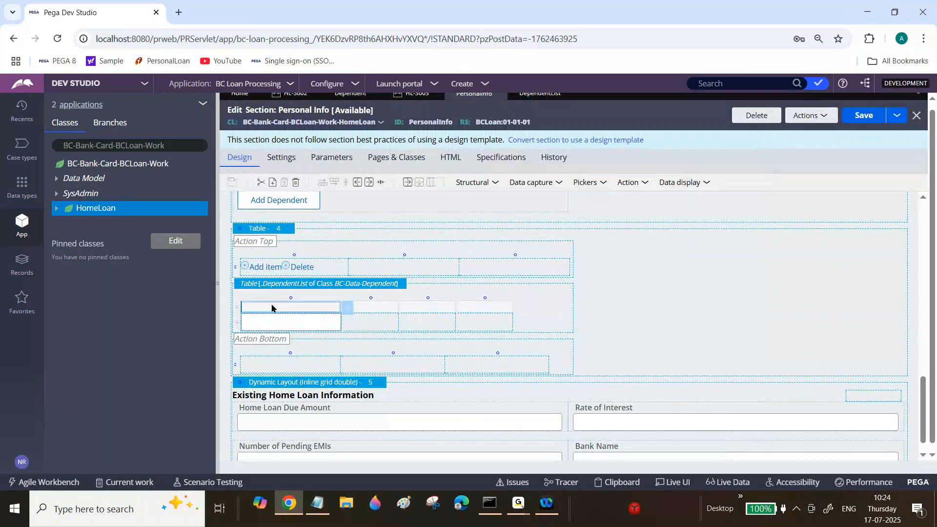
Set the label of the table's first column heading to Dependent Name.
left_click(350, 309)
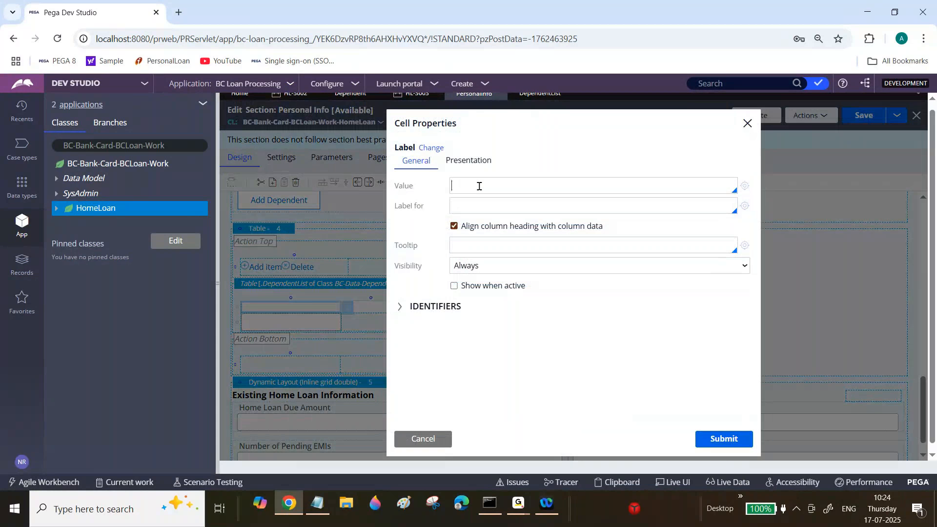
type("Dependent Name")
left_click(715, 439)
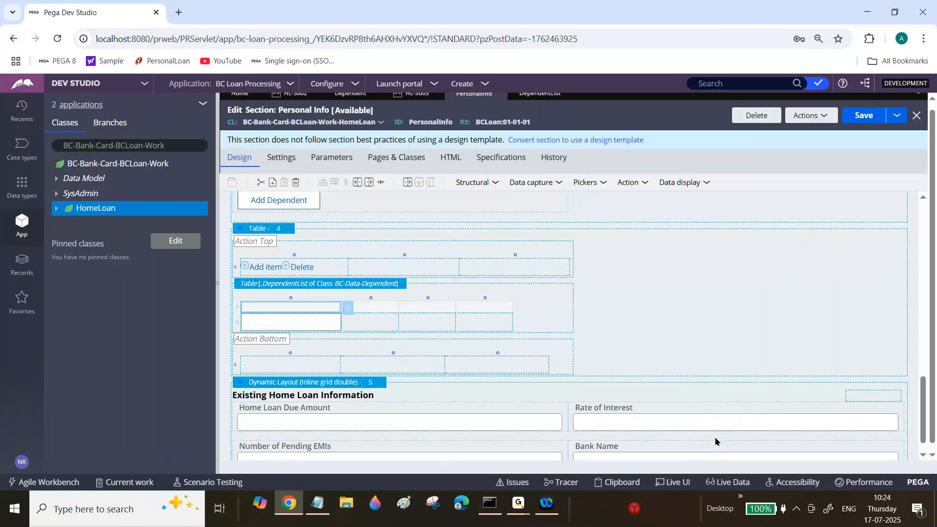
Label the table's second column heading Dependent Age.
left_click(376, 307)
type("Deoende")
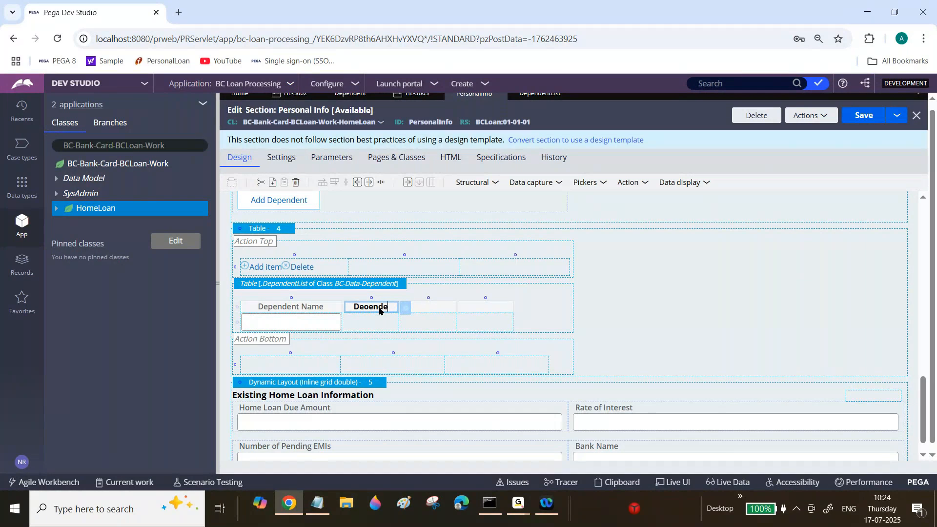
key("BackSpace")
key("BackSpace")
key("BackSpace")
key("BackSpace")
key("BackSpace")
type("pen")
type("dent Age")
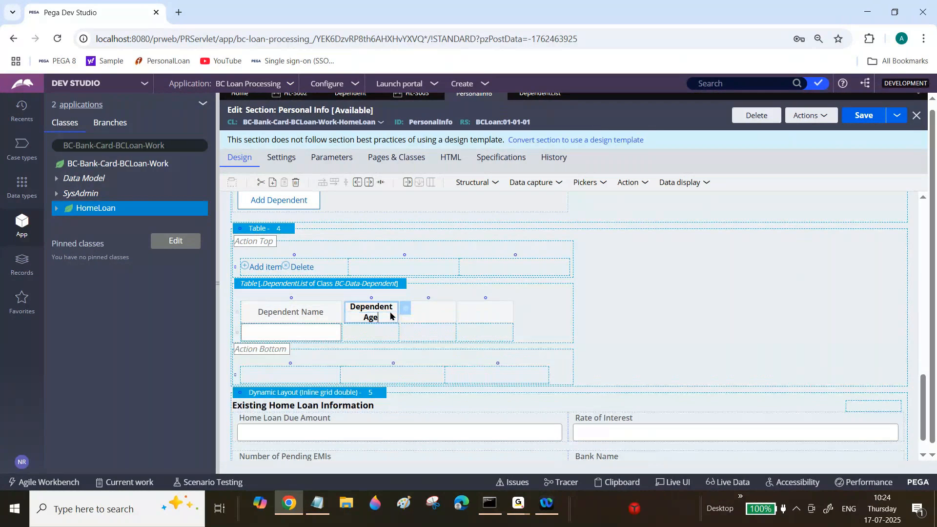
Label the third column heading Dependent Location and the fourth column heading Relationship.
key("Tab")
type("Depedent")
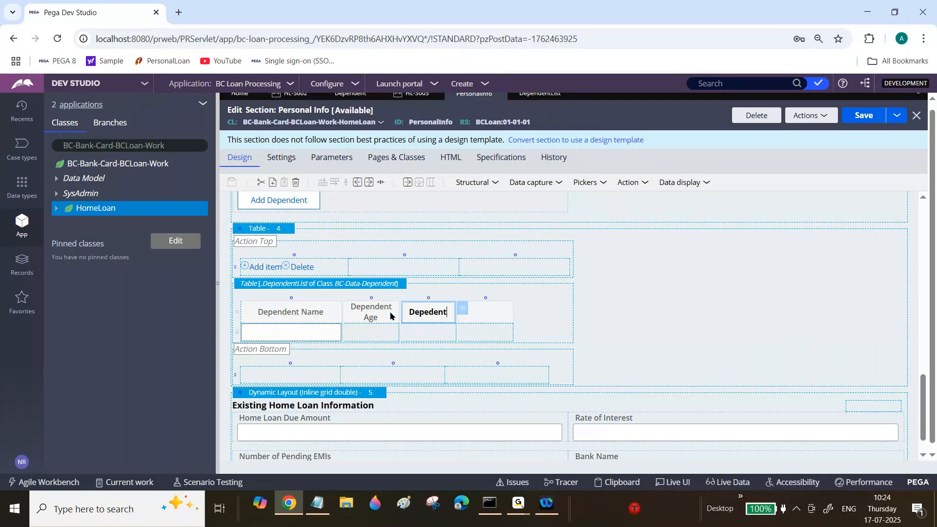
key("BackSpace")
key("BackSpace")
key("BackSpace")
key("BackSpace")
key("BackSpace")
key("BackSpace")
type("n")
key("BackSpace")
type("endent Location")
left_click(491, 318)
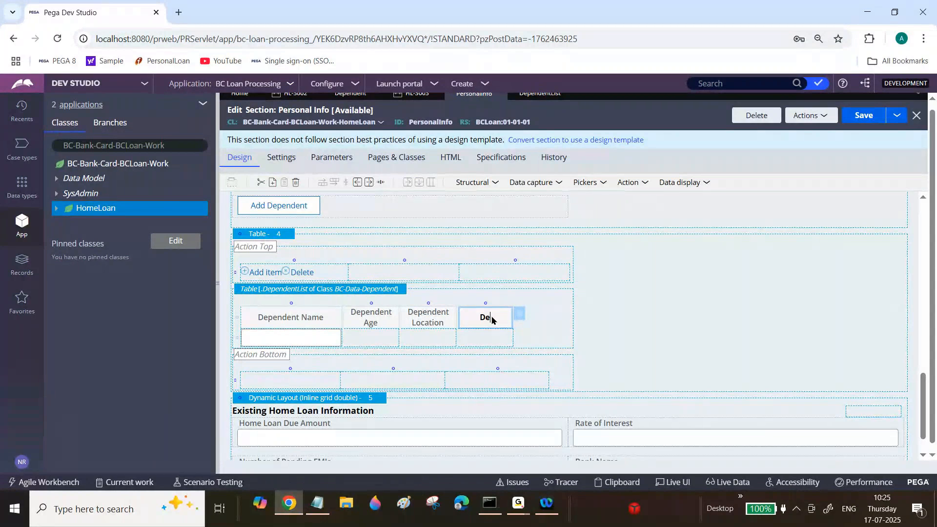
type("Relationship")
Bind the data cell under the Dependent Age heading to the .DependentAge property.
left_click(368, 336)
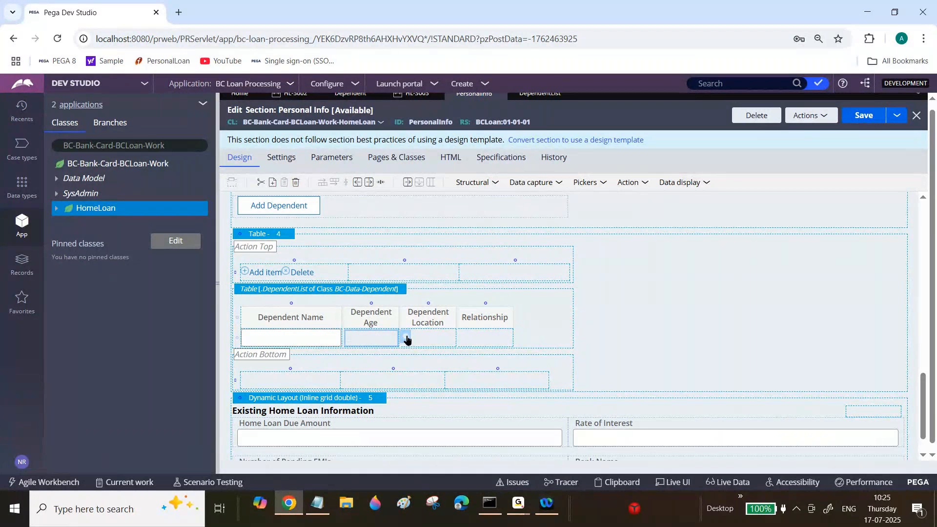
left_click(404, 338)
type(".")
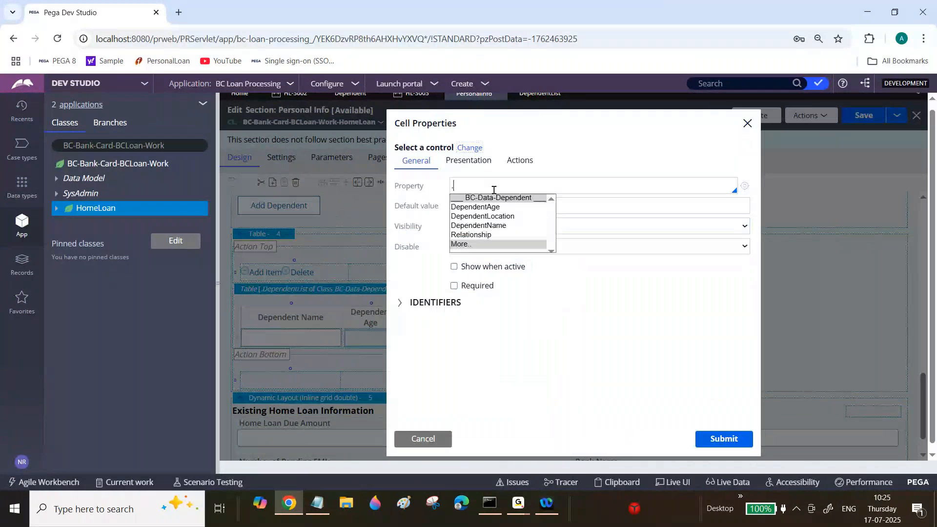
left_click(495, 207)
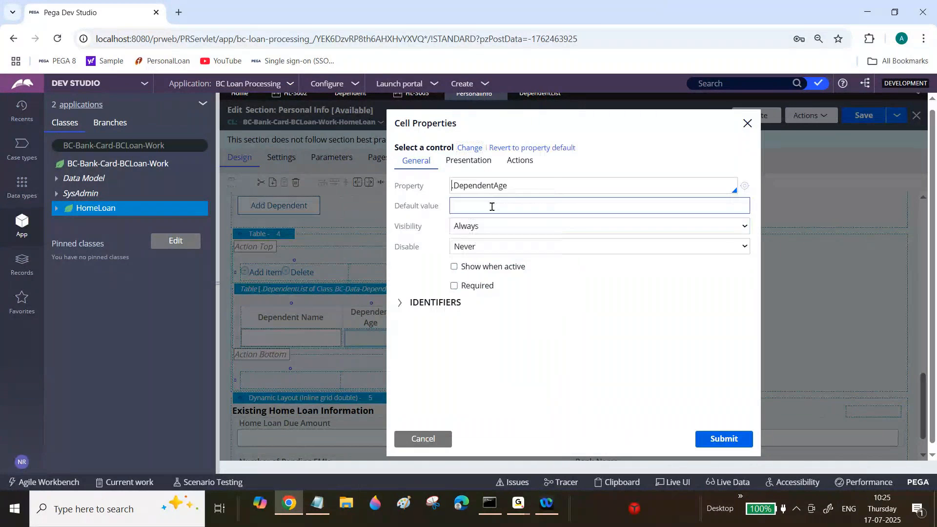
left_click(711, 438)
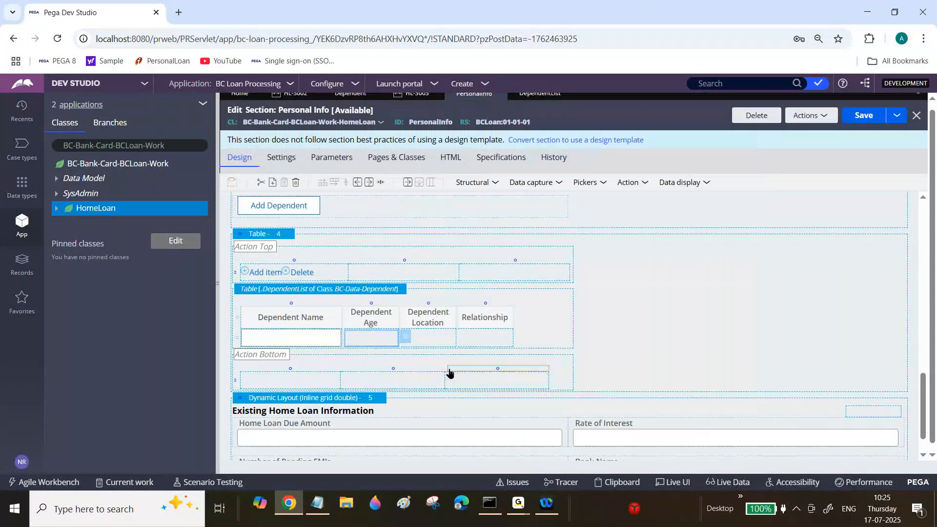
Bind the data cell under the Dependent Location heading to the .DependentLocation property.
left_click(507, 341)
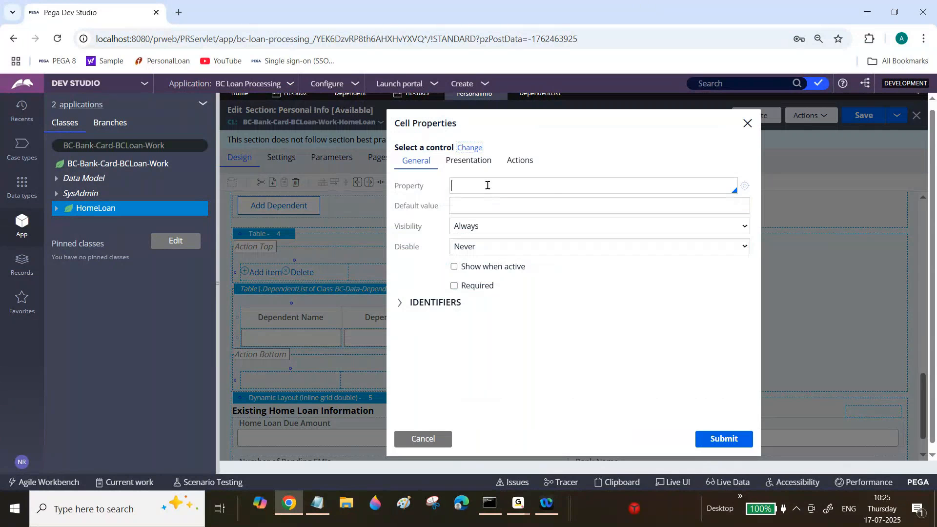
left_click(487, 185)
left_click(492, 216)
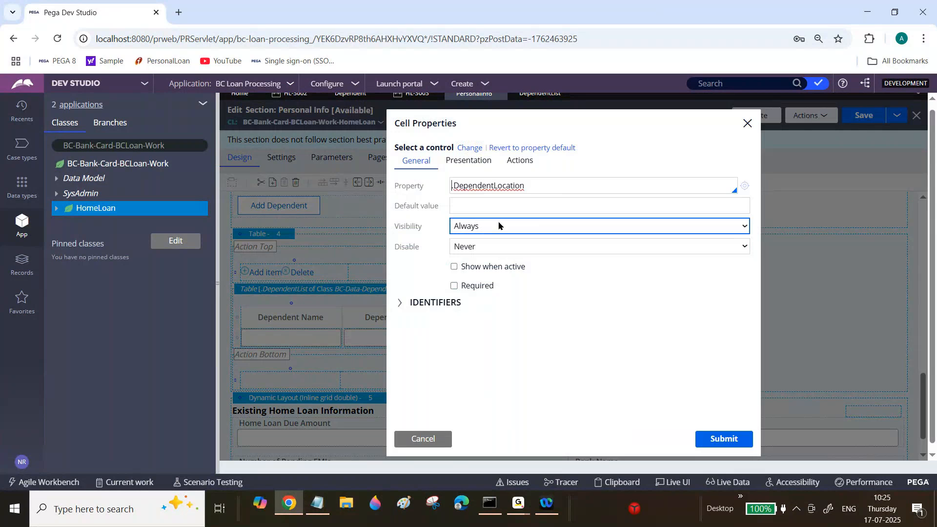
left_click(724, 439)
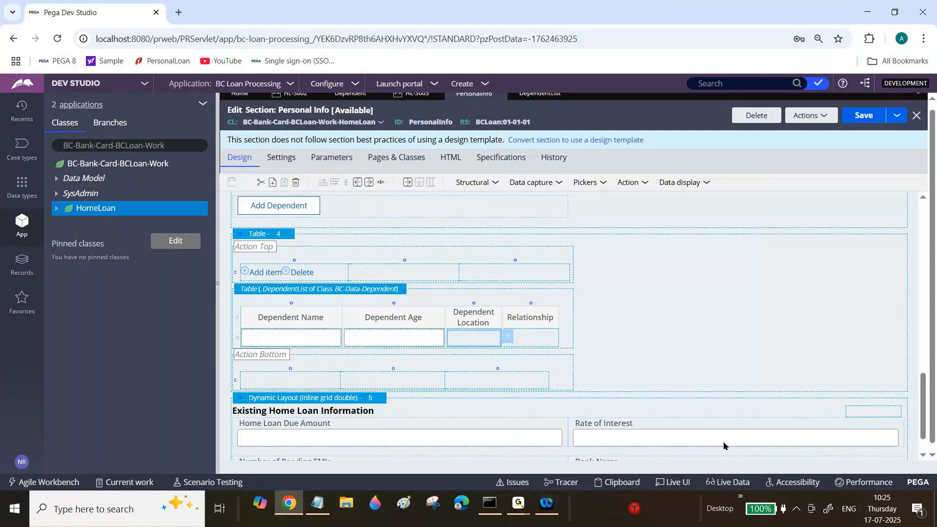
Bind the data cell under the Relationship heading to the .Relationship property and save the Personal Info section.
left_click(572, 330)
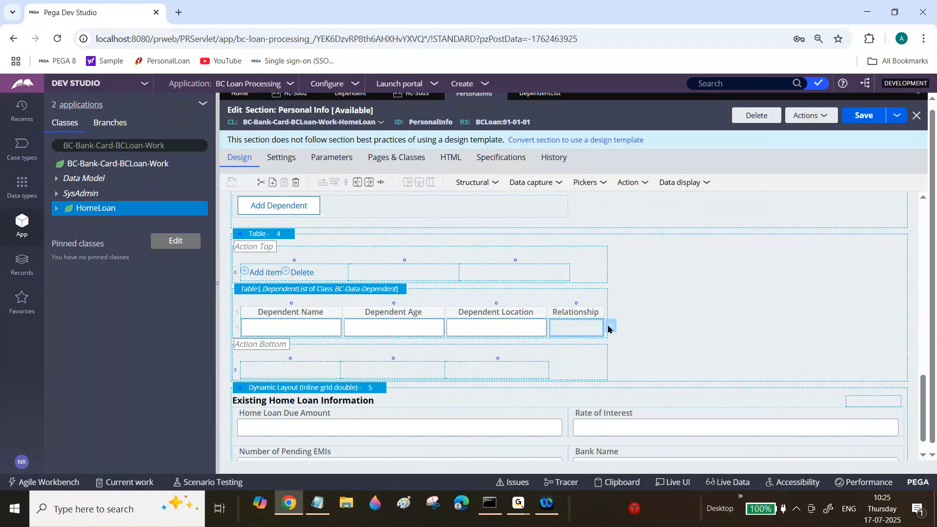
left_click(611, 328)
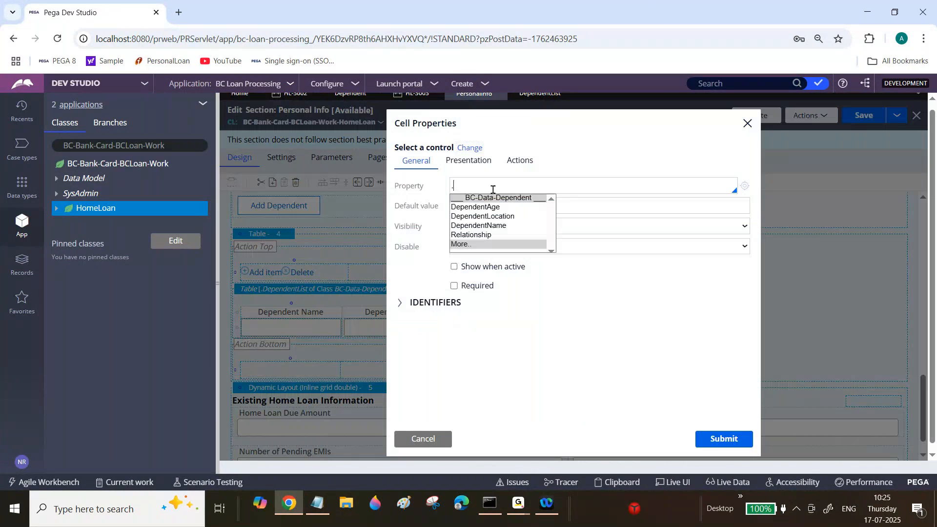
left_click(479, 236)
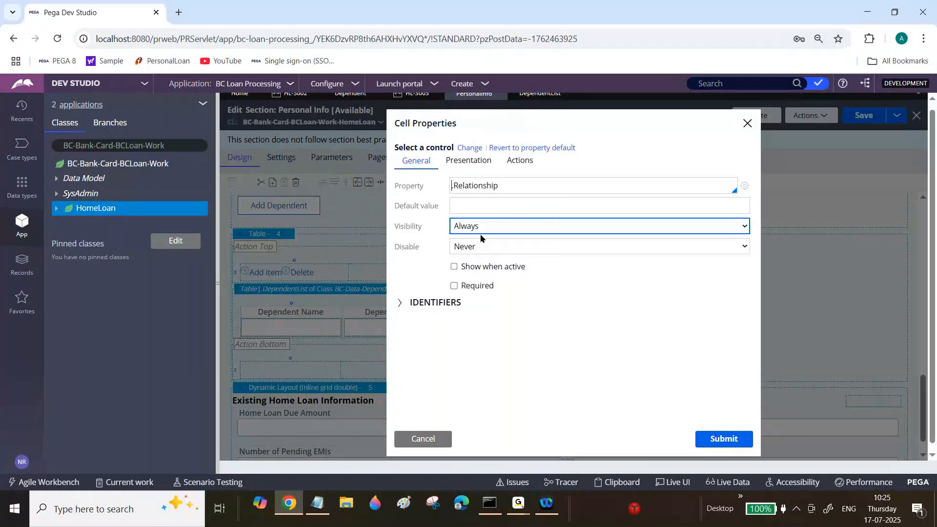
left_click(724, 438)
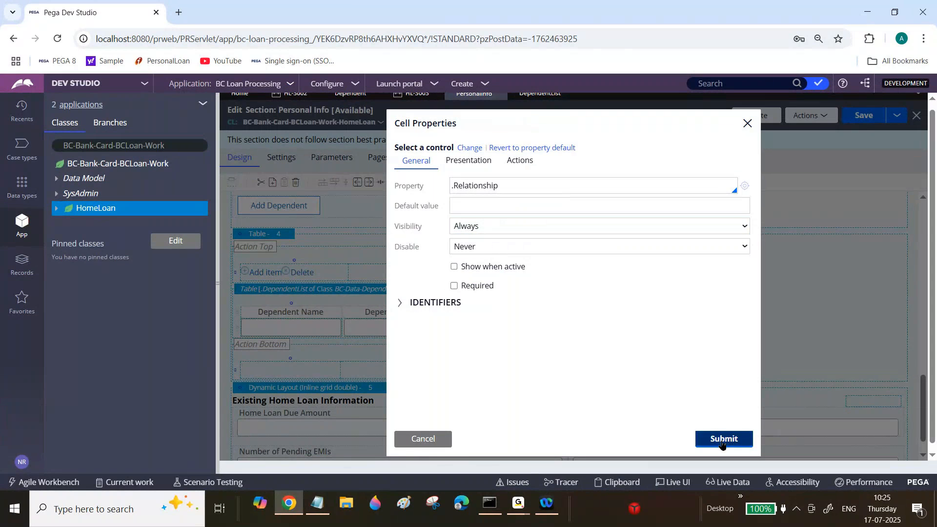
left_click(864, 116)
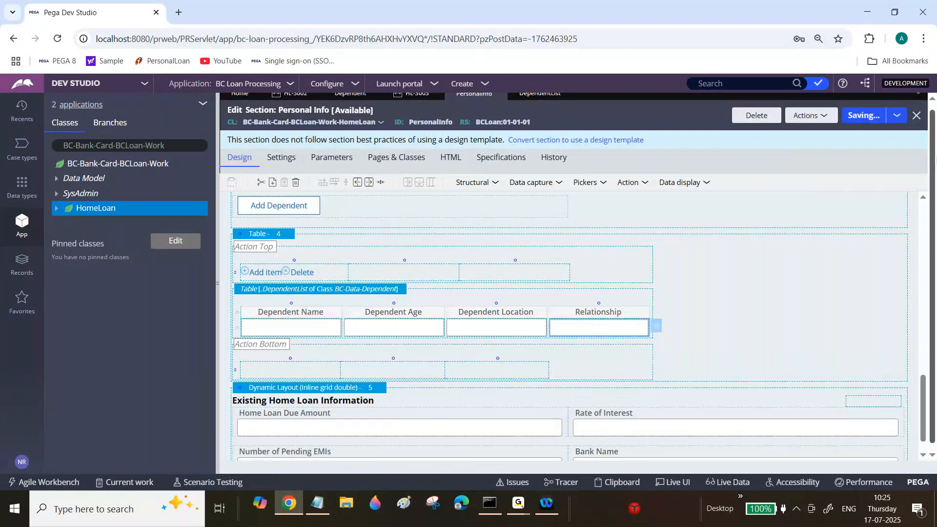
Switch to the Home Loan case HL-3003, refresh it and open its Personal Info assignment.
left_click(411, 99)
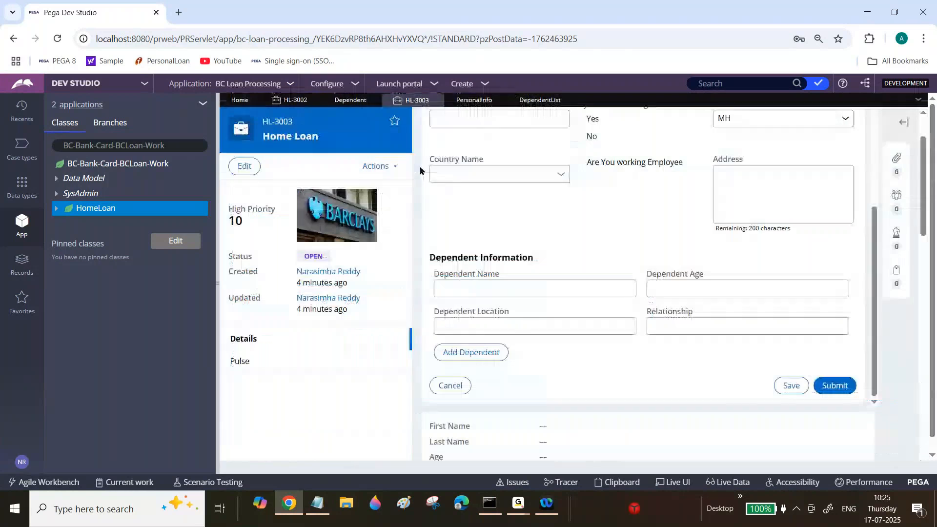
left_click(384, 166)
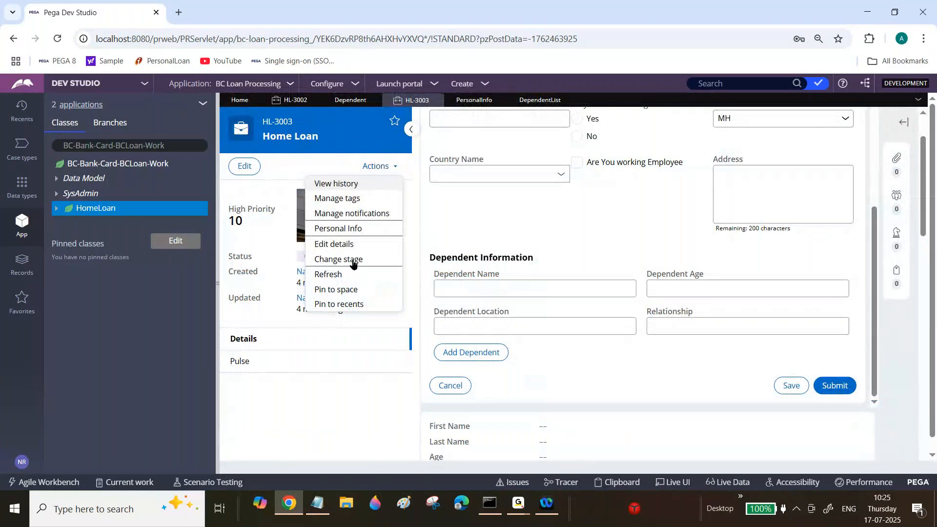
left_click(341, 276)
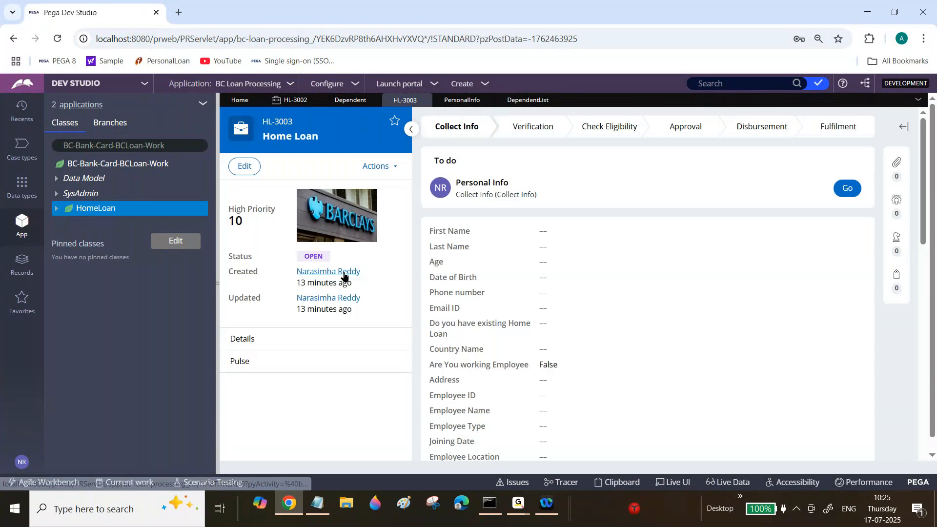
left_click(846, 189)
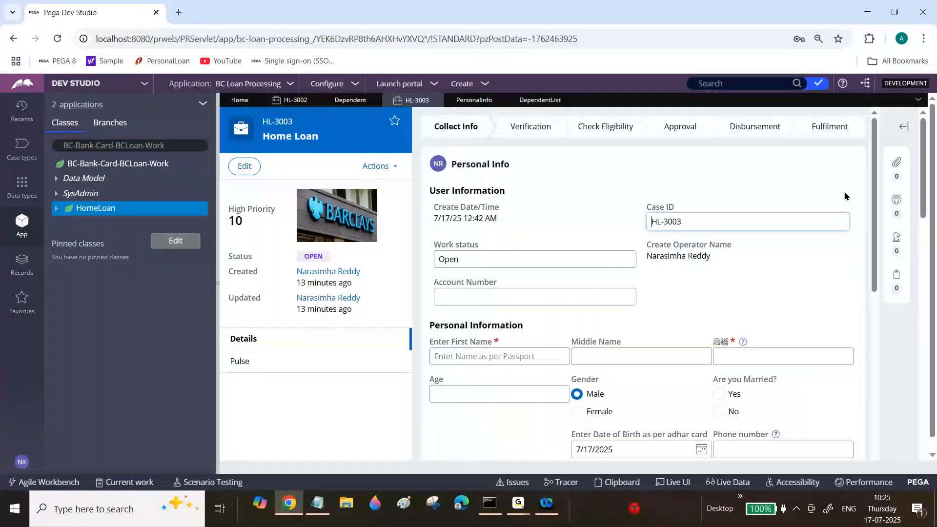
Fill in the Dependent Information with name sdf, age sd, location ds and relationship sdg.
left_click(218, 222)
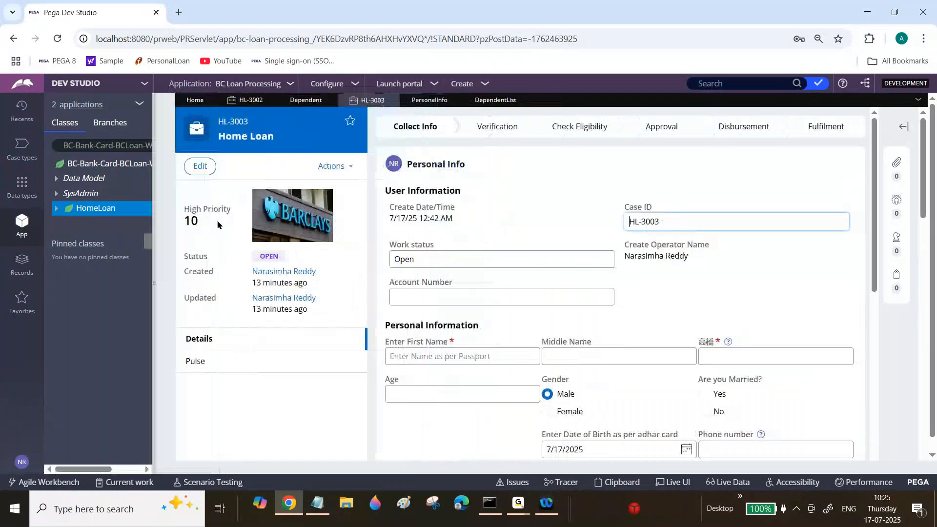
left_click_drag(870, 142, 891, 331)
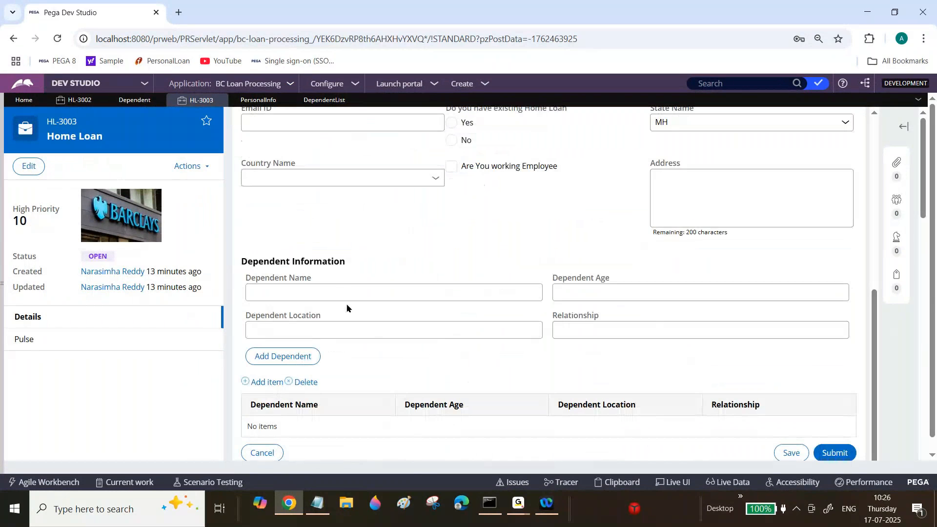
left_click(335, 291)
type("sdf")
key("Tab")
type("sd")
key("Tab")
type("ds")
key("Tab")
type("sdg")
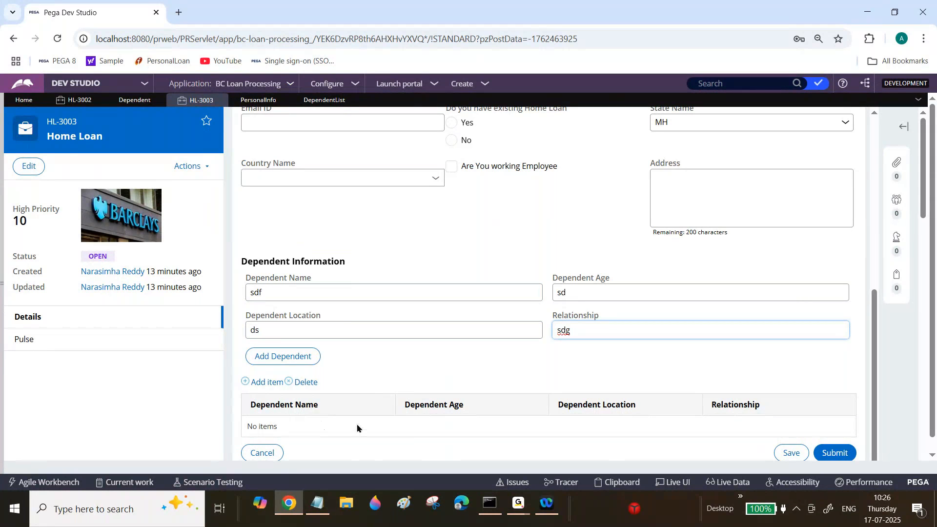
Replace the Dependent Name value in the Dependent Information with sfgsg.
double_click(341, 292)
type("sfgsg")
key("Tab")
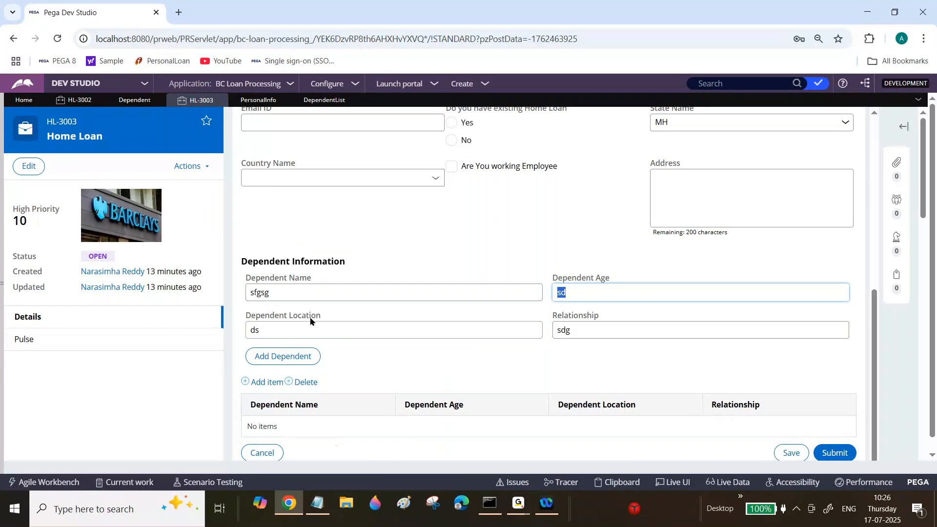
left_click_drag(246, 281, 309, 281)
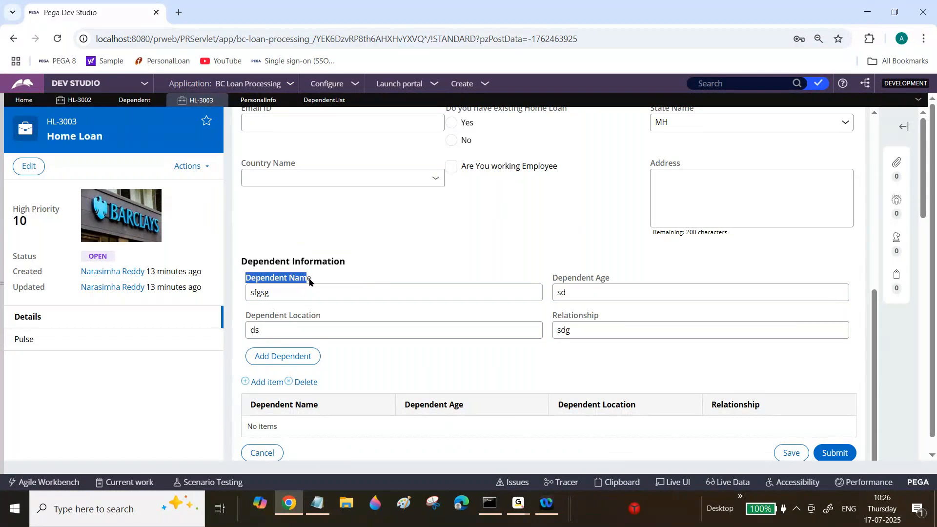
left_click(308, 282)
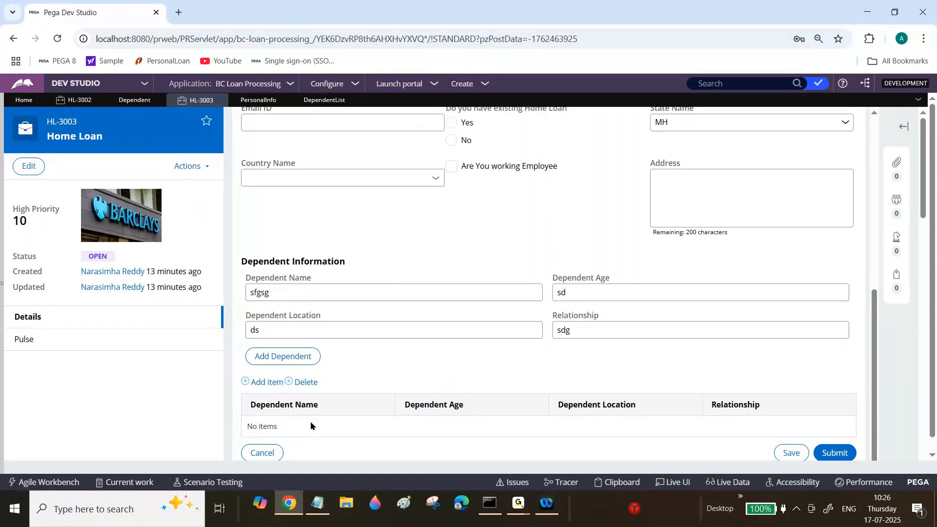
left_click_drag(269, 277, 306, 278)
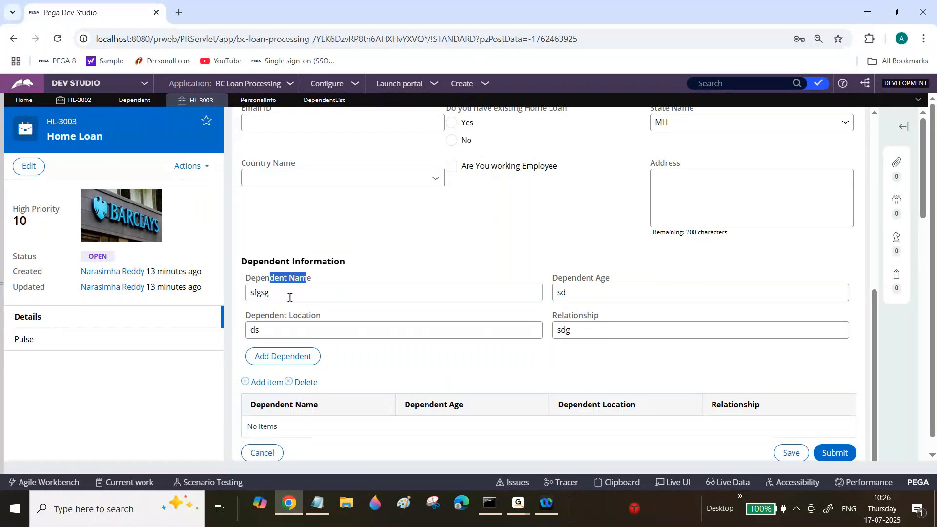
Create a data transform labelled Copy Dependent Details in the HomeLoan class and open it.
left_click(2, 270)
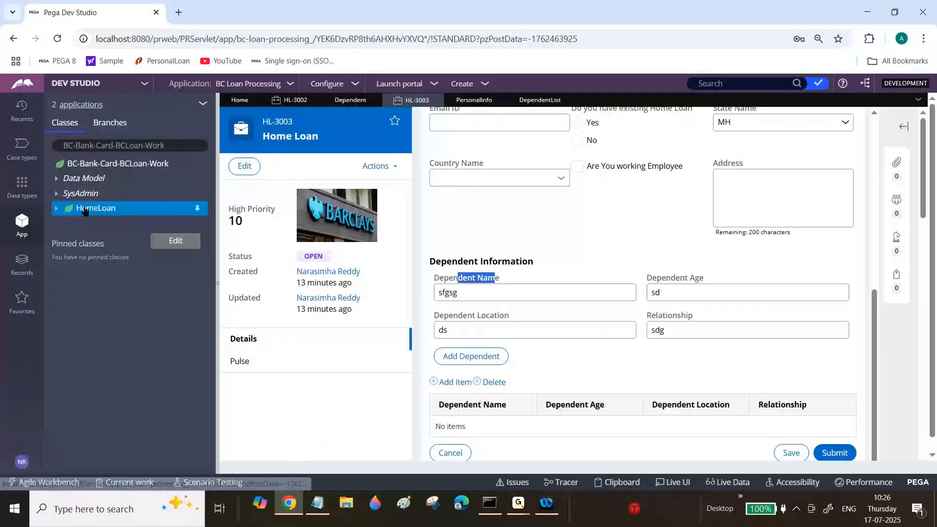
right_click(85, 211)
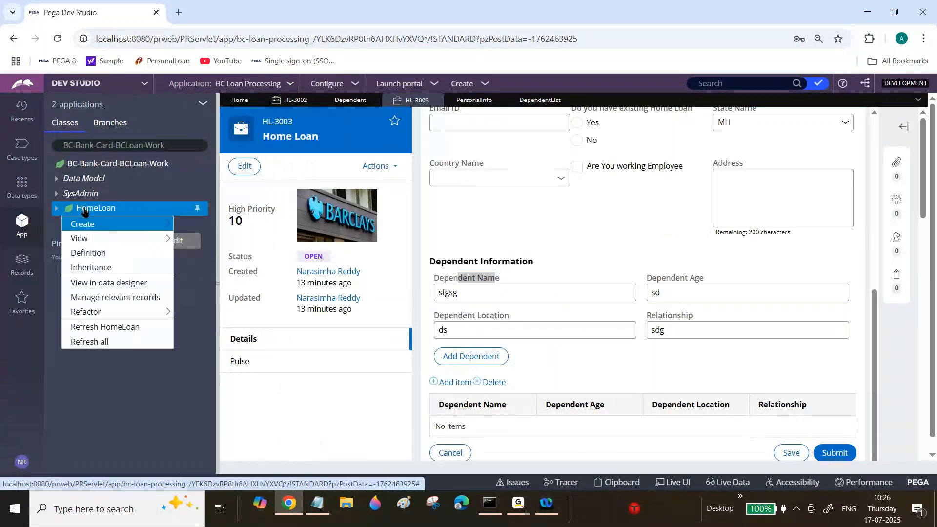
mouse_move(204, 246)
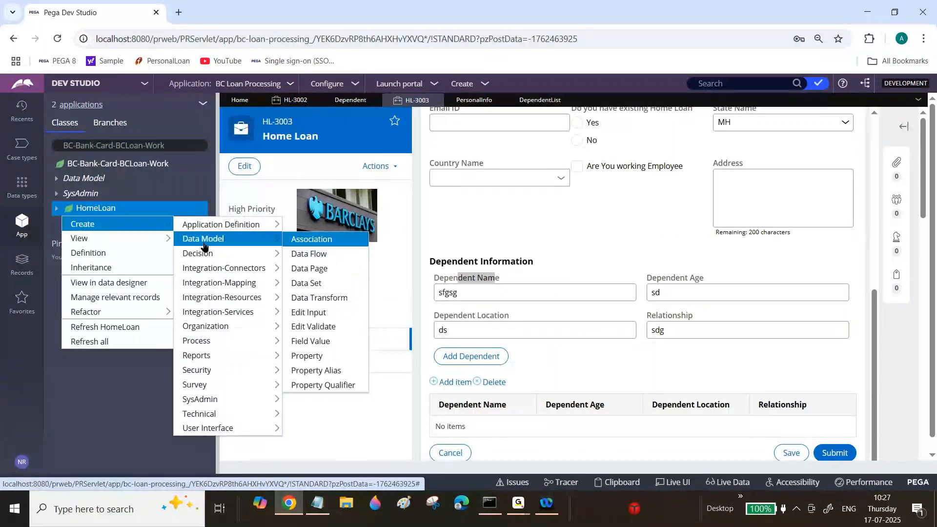
left_click(320, 299)
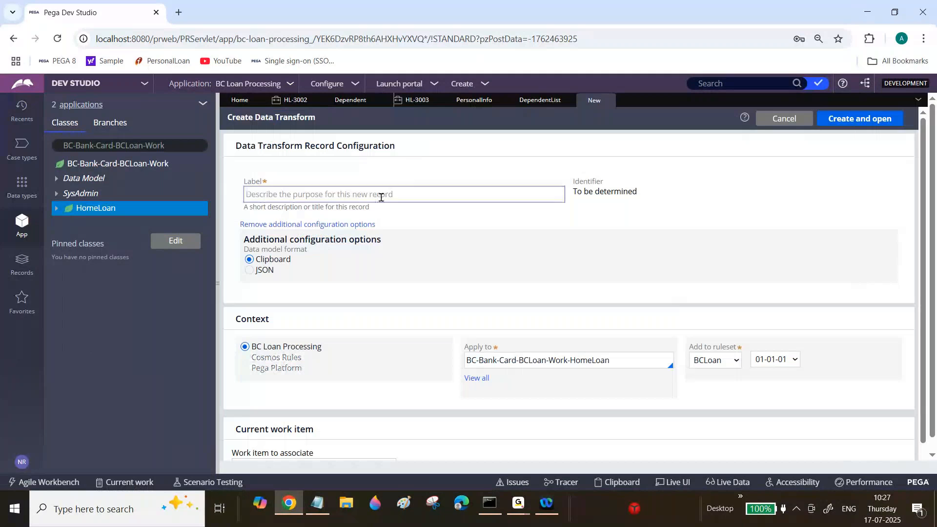
left_click(380, 197)
type("Copy Depen")
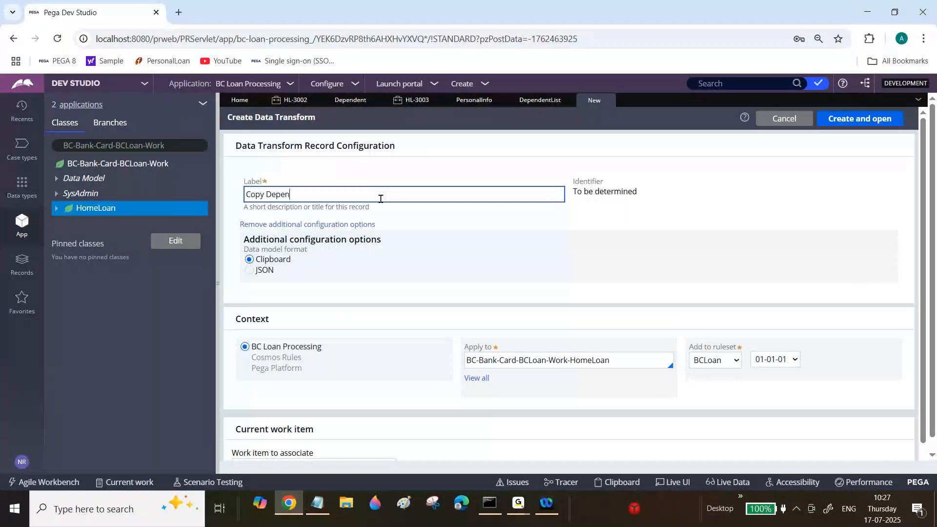
type("dent Details")
key("Tab")
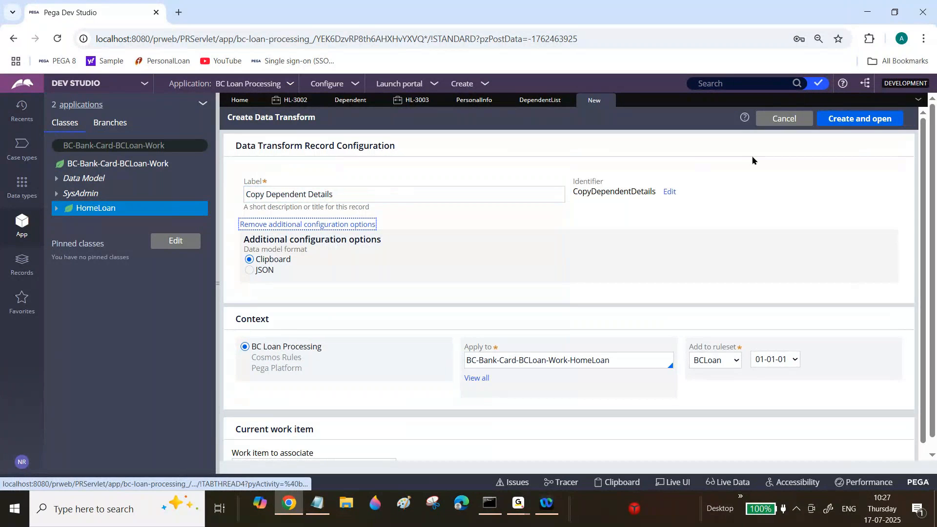
left_click(849, 122)
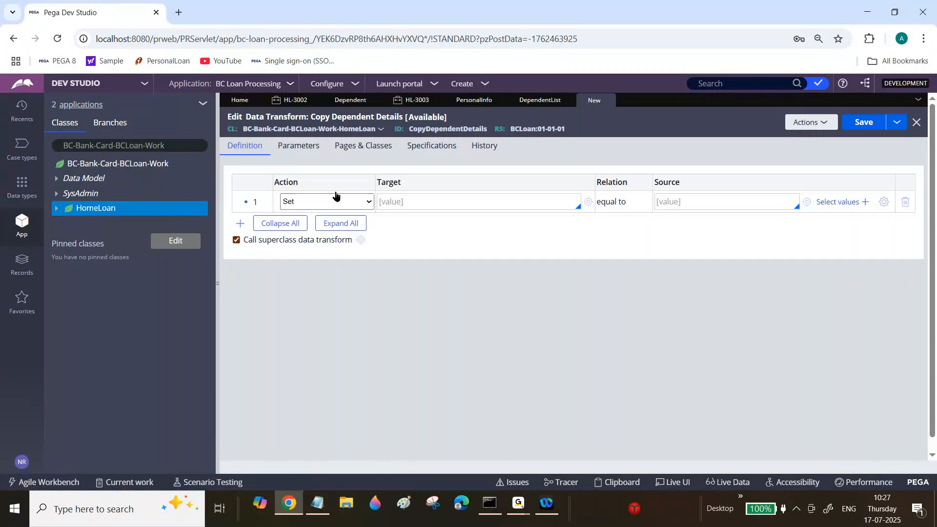
Set the first row of the data transform to Append to, using an existing page with .Dependent as the source.
left_click(347, 202)
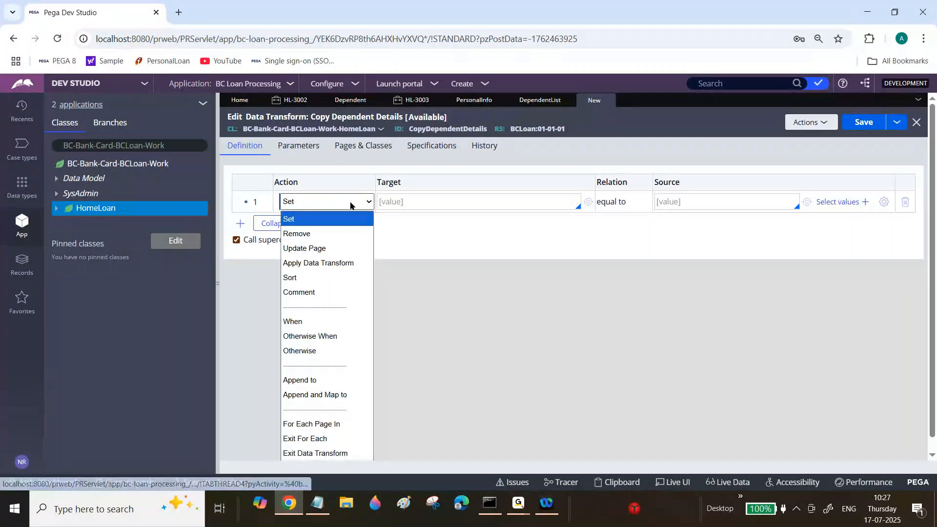
left_click(328, 380)
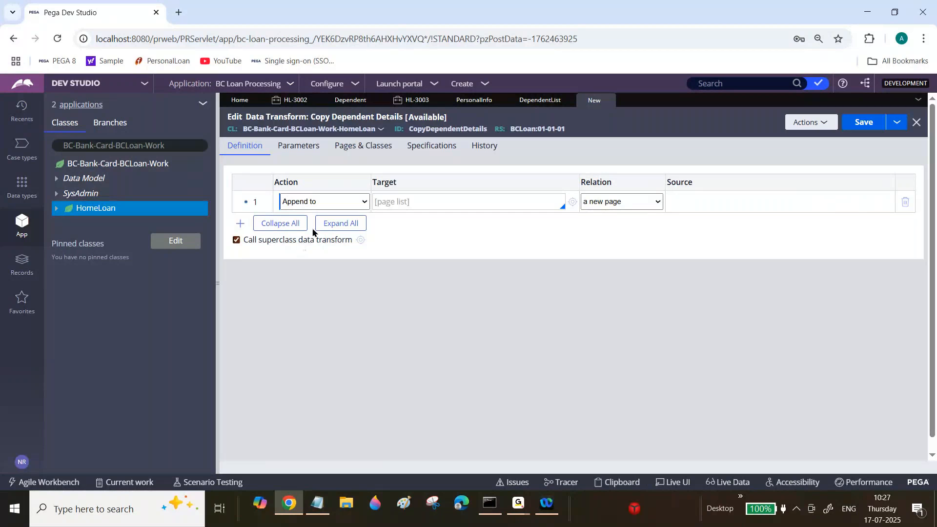
left_click(604, 207)
left_click(610, 233)
left_click(689, 201)
type(".De")
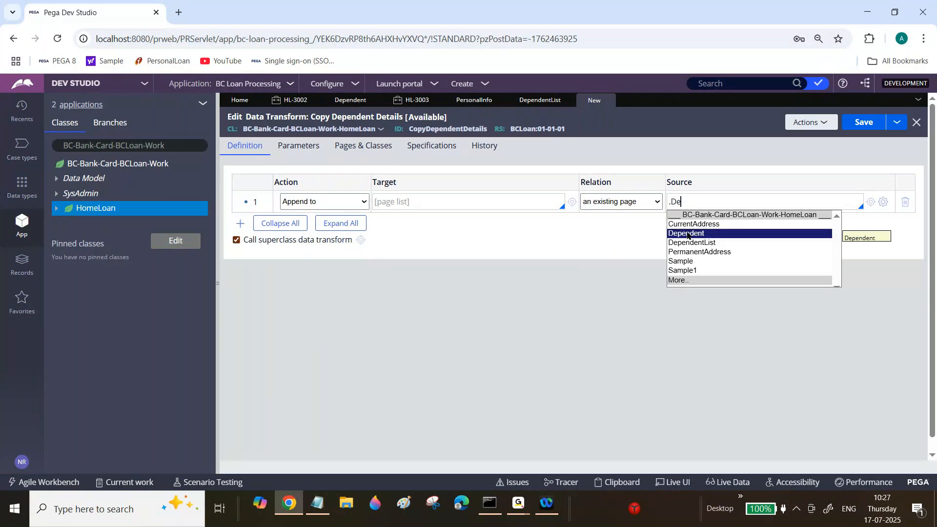
left_click(687, 233)
Set the Append to row's target to the .DependentList page list and save the data transform.
left_click(474, 204)
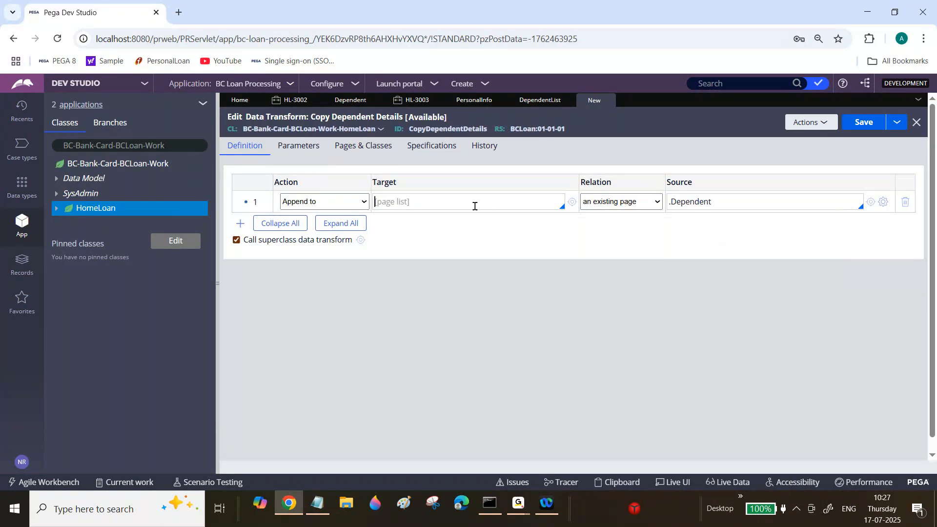
type(".")
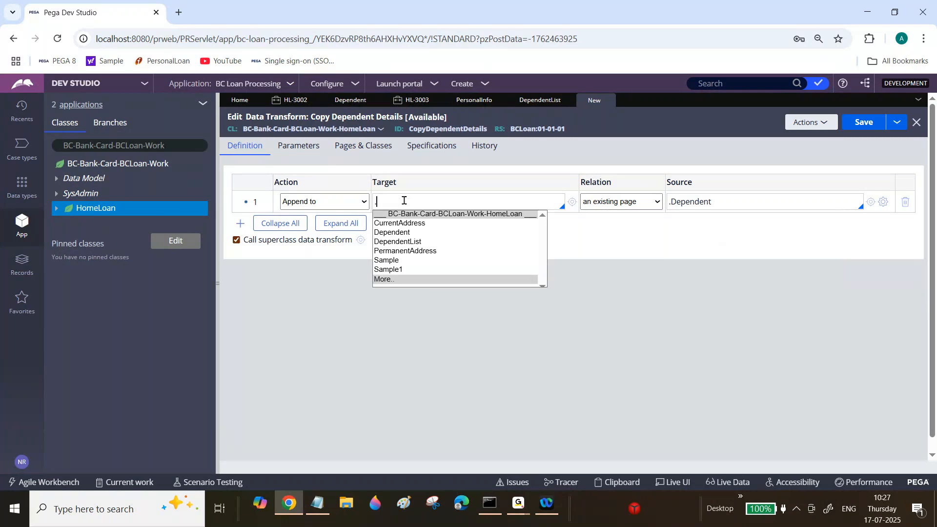
left_click(417, 242)
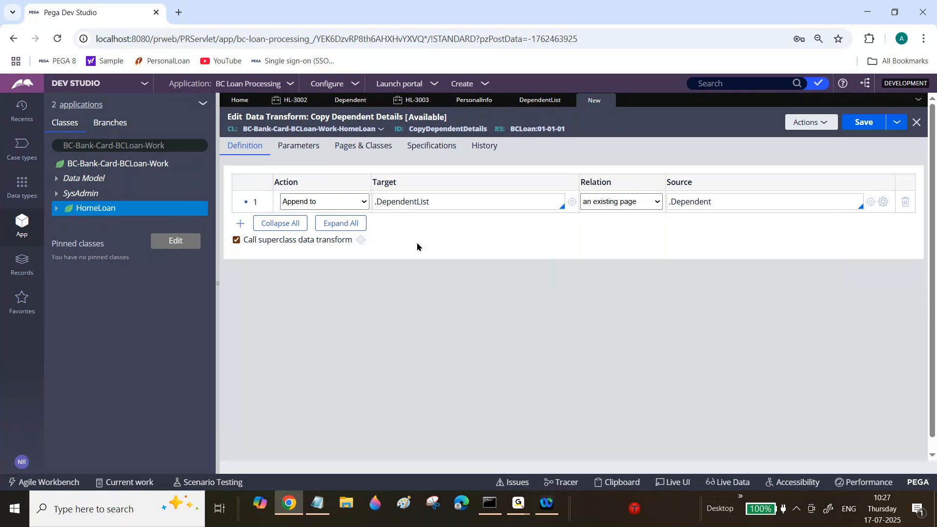
left_click(697, 201)
triple_click(698, 201)
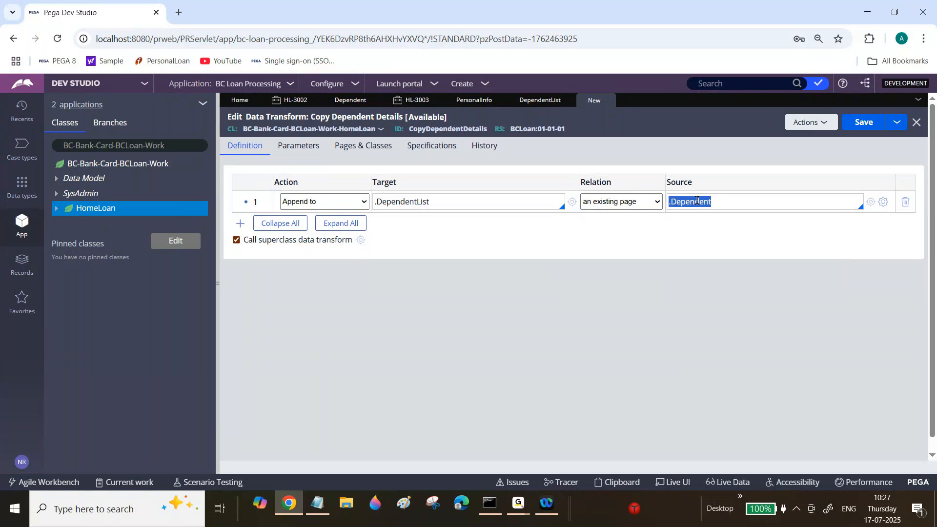
triple_click(411, 205)
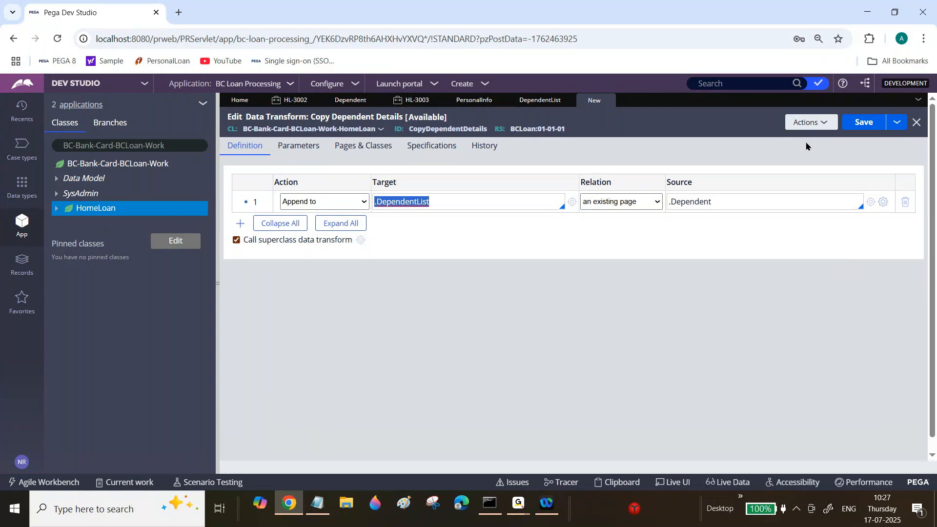
left_click(863, 122)
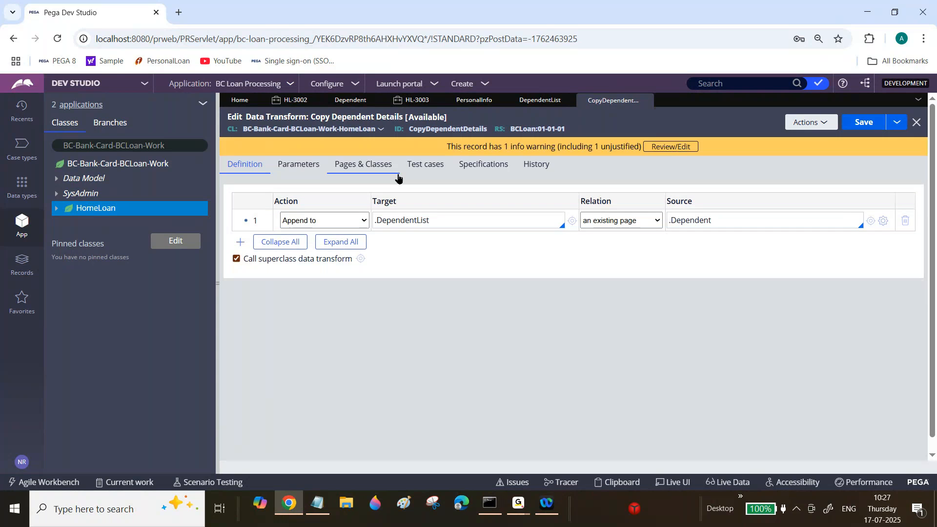
triple_click(679, 221)
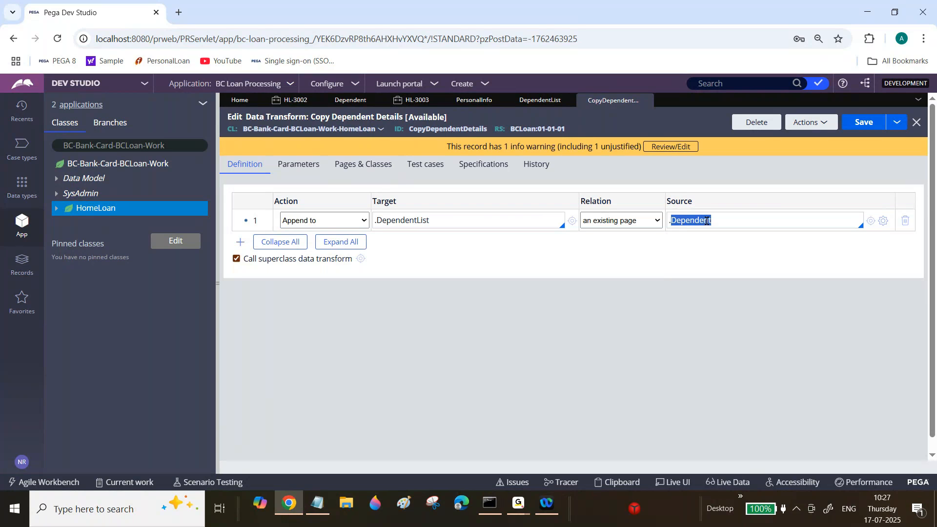
left_click(707, 221)
triple_click(421, 221)
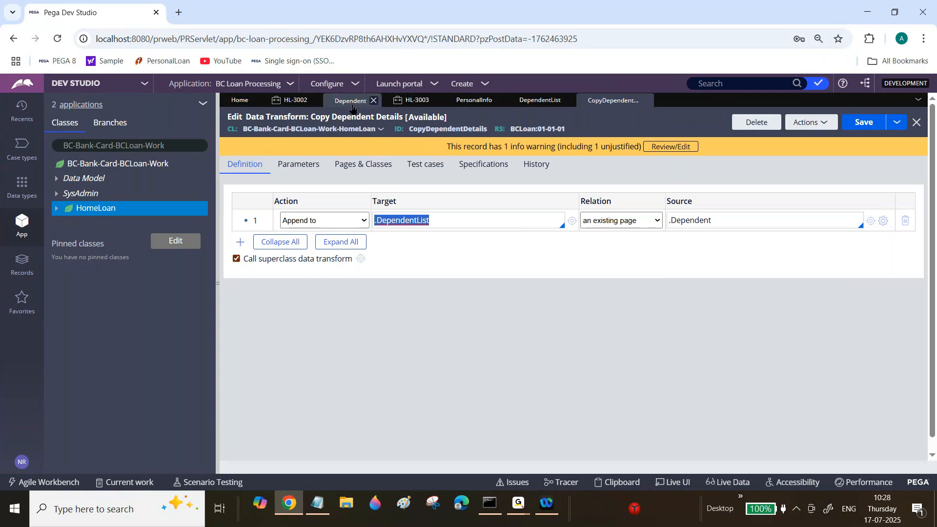
In the Personal Info section, add a Click event to the Add Dependent button's action set.
left_click(473, 102)
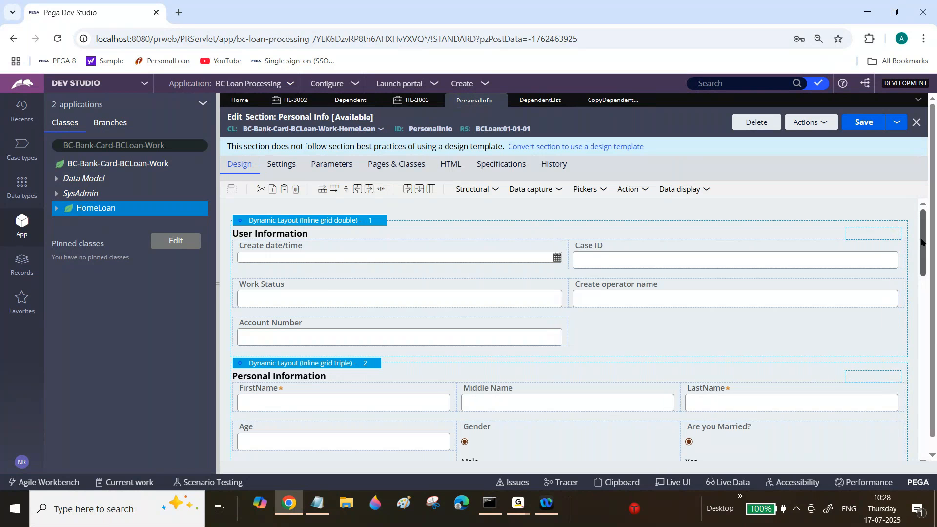
left_click_drag(921, 242, 921, 391)
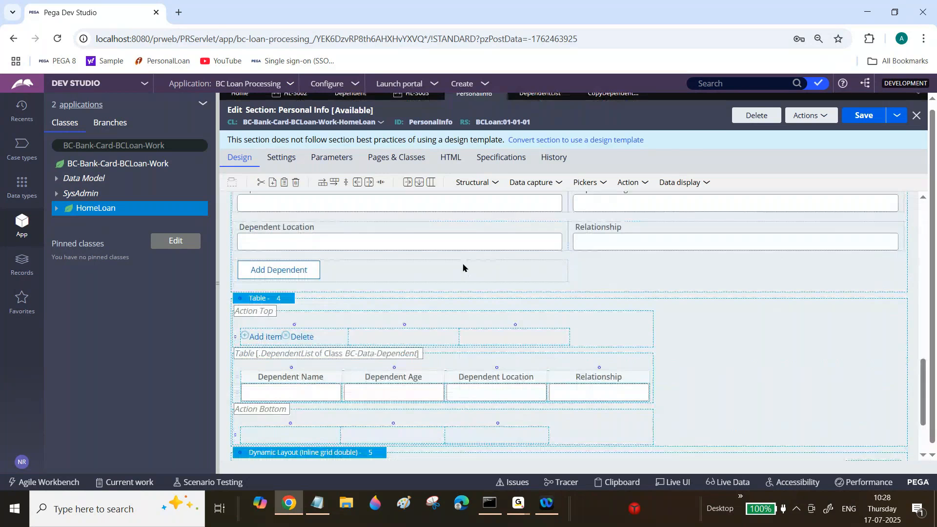
left_click(576, 270)
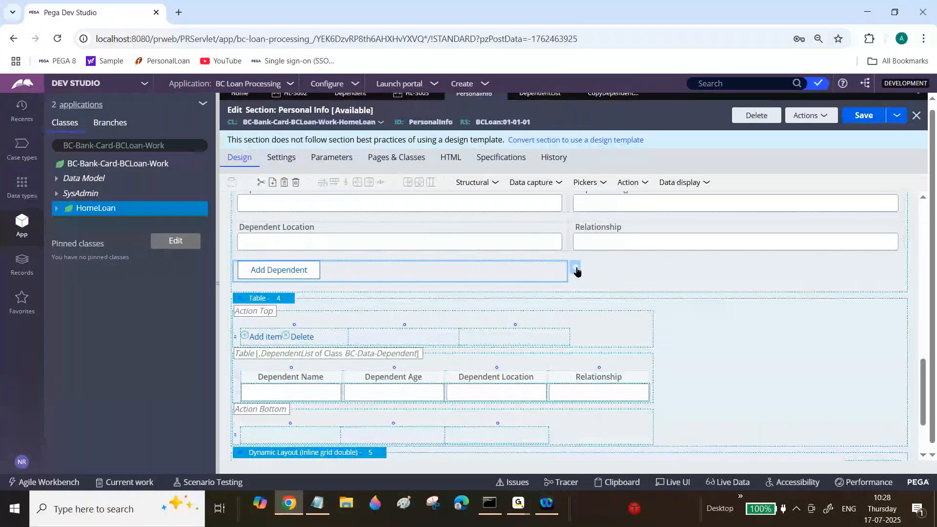
left_click(575, 269)
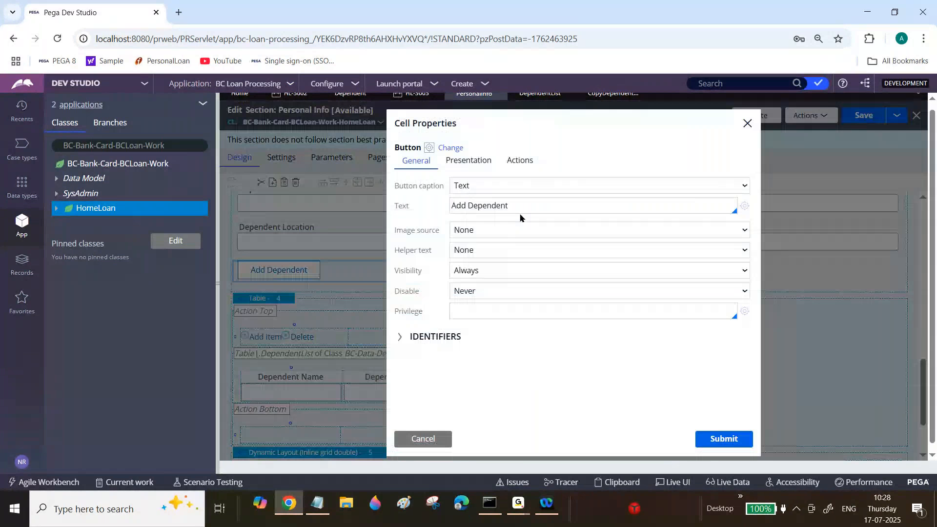
left_click(519, 160)
left_click(434, 239)
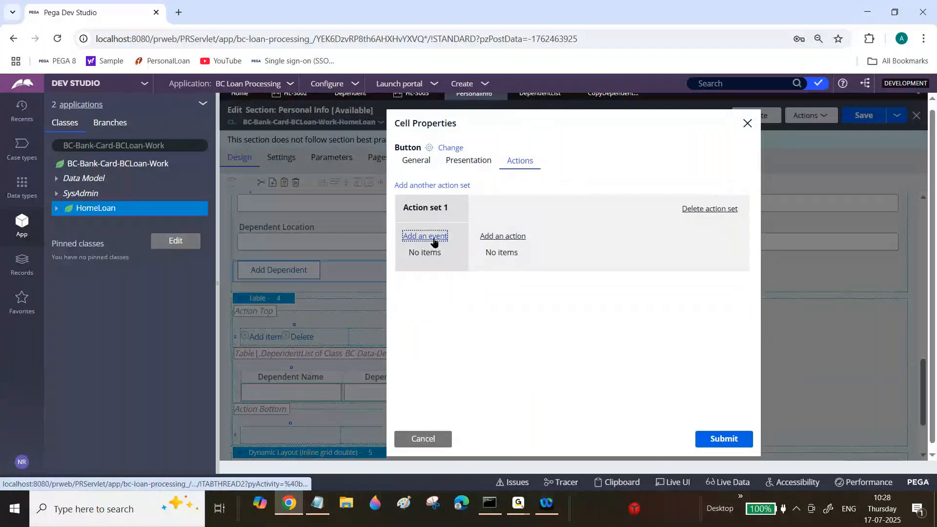
left_click(419, 257)
Add a Refresh-This section action with the CopyDependentDetails data transform to the Click event and save the Personal Info section.
left_click(503, 236)
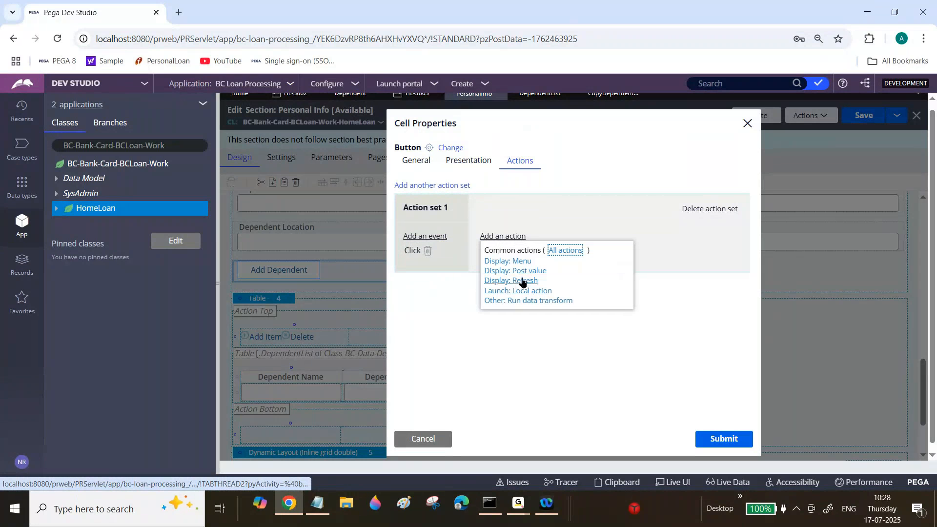
left_click(522, 282)
left_click(575, 338)
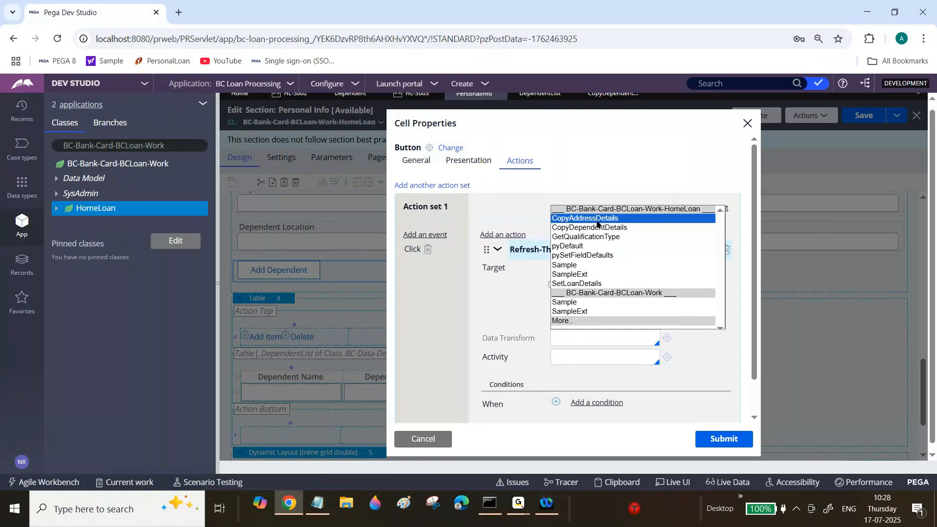
left_click(595, 227)
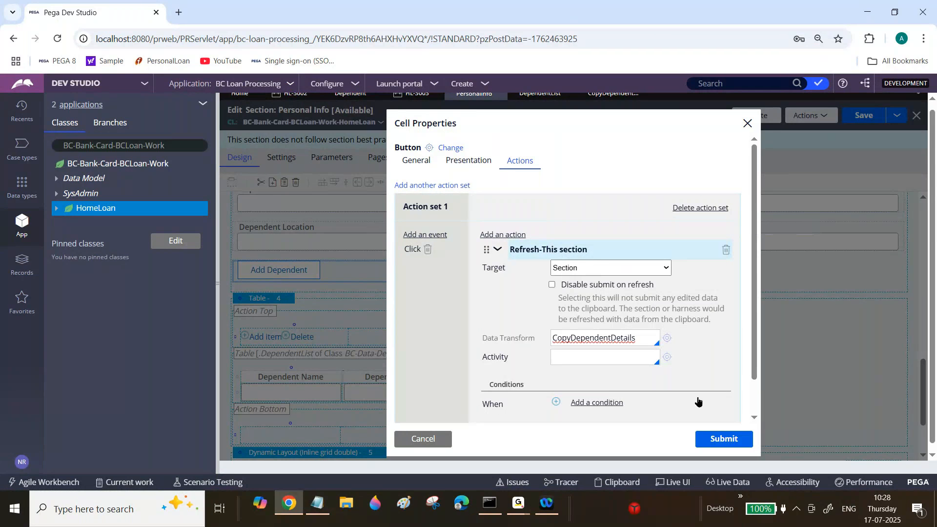
left_click(714, 436)
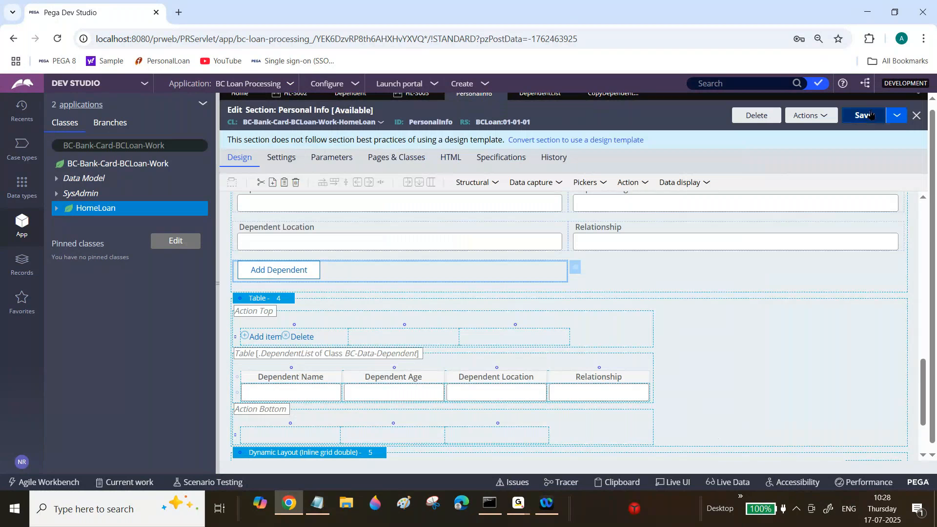
left_click(871, 114)
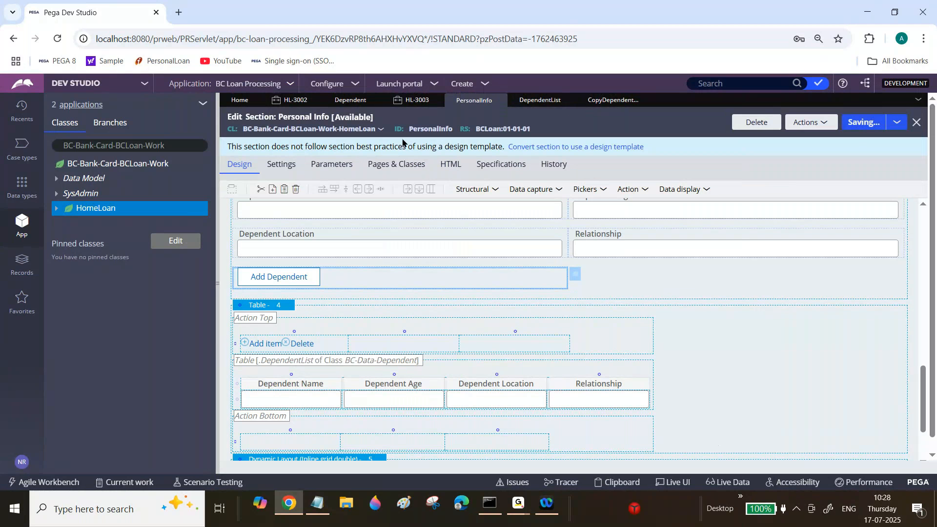
Refresh the Home Loan case HL-3003, discarding its unsaved changes, and reopen the Personal Info assignment.
left_click(414, 101)
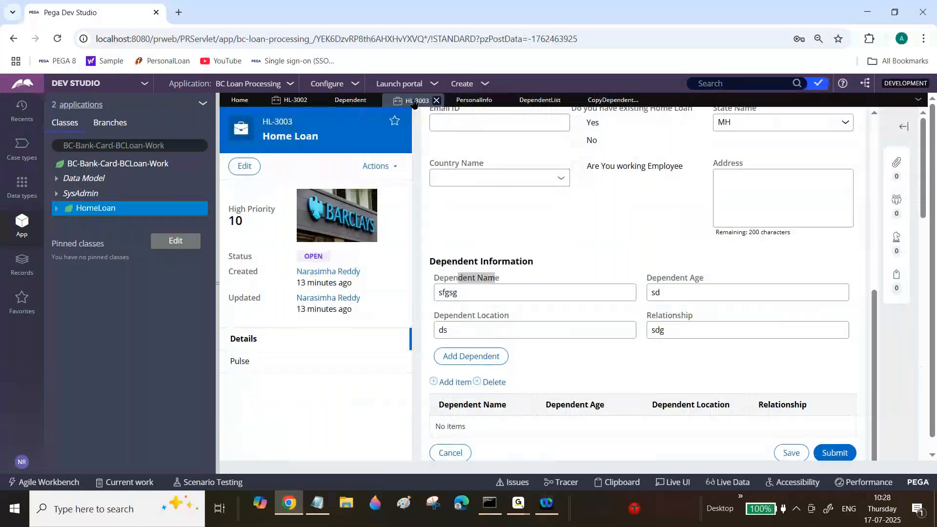
left_click(385, 168)
left_click(334, 275)
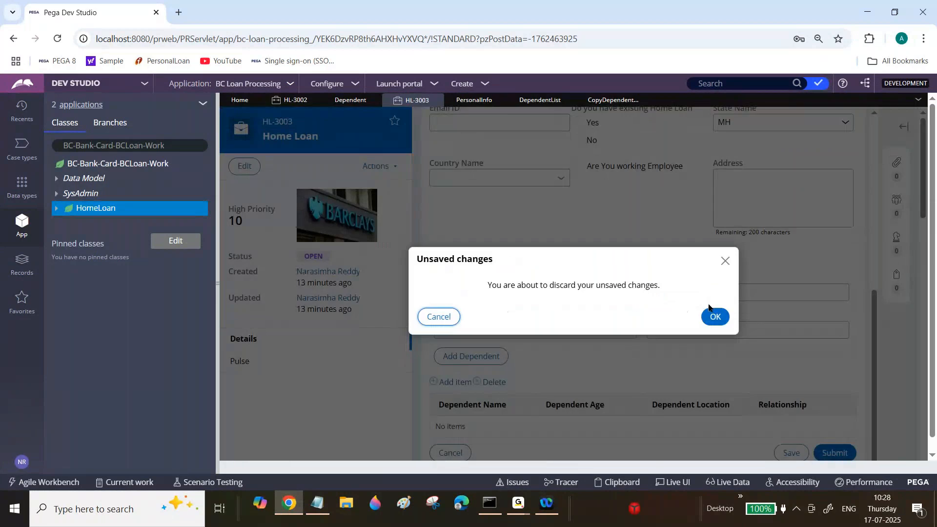
left_click(714, 316)
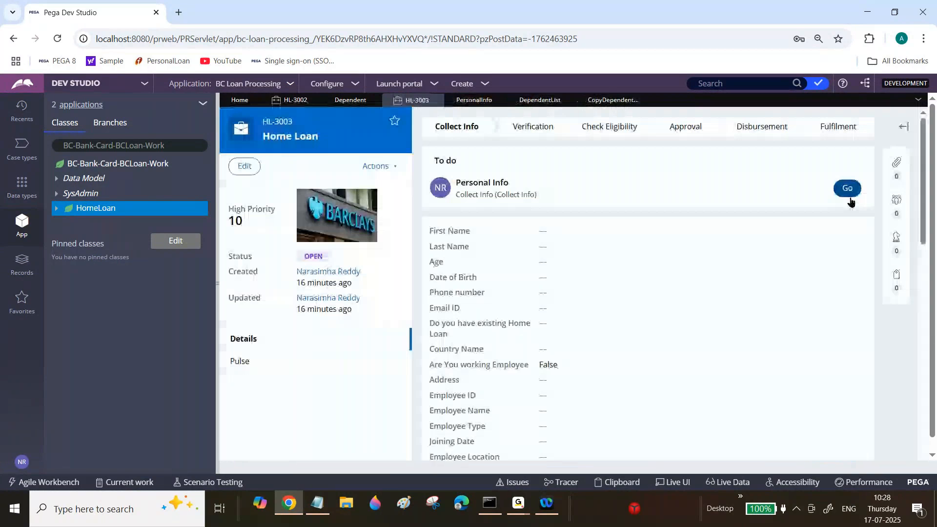
left_click(848, 193)
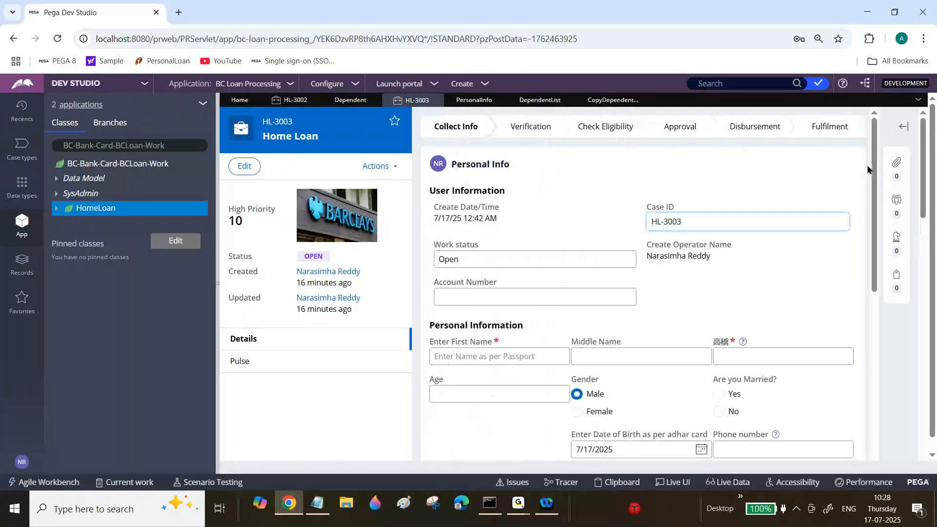
left_click(877, 349)
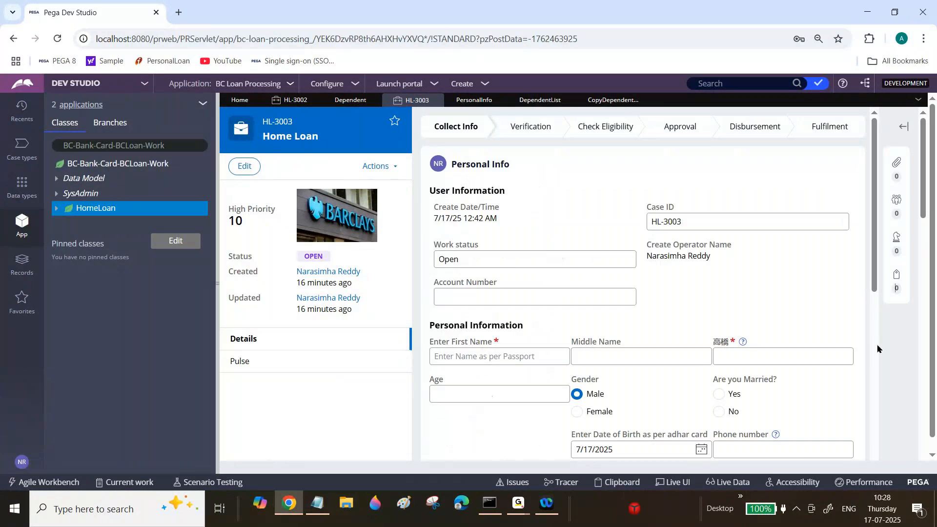
Enter the first dependent's name, age 2, location Chennai and relationship Kid1, and add the dependent to the table.
key("ctrl+a")
scroll(620, 278, "down", 7)
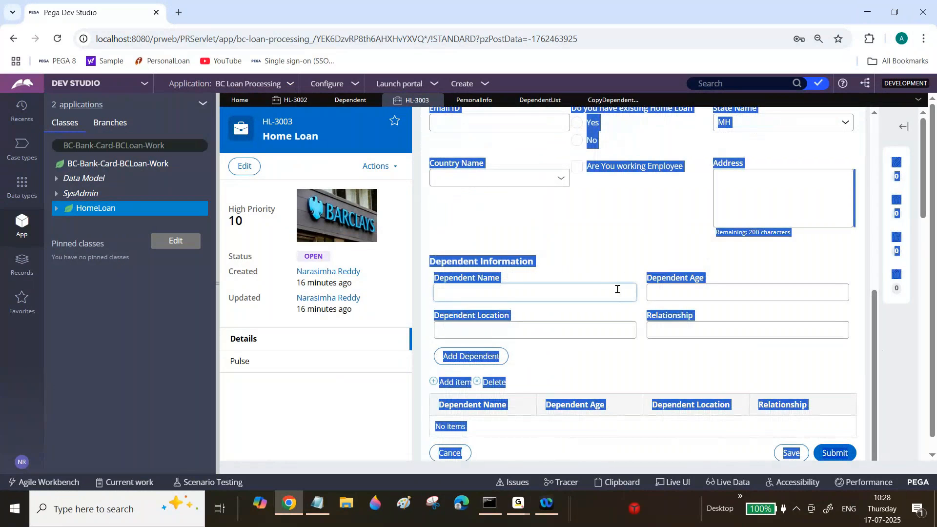
left_click(617, 289)
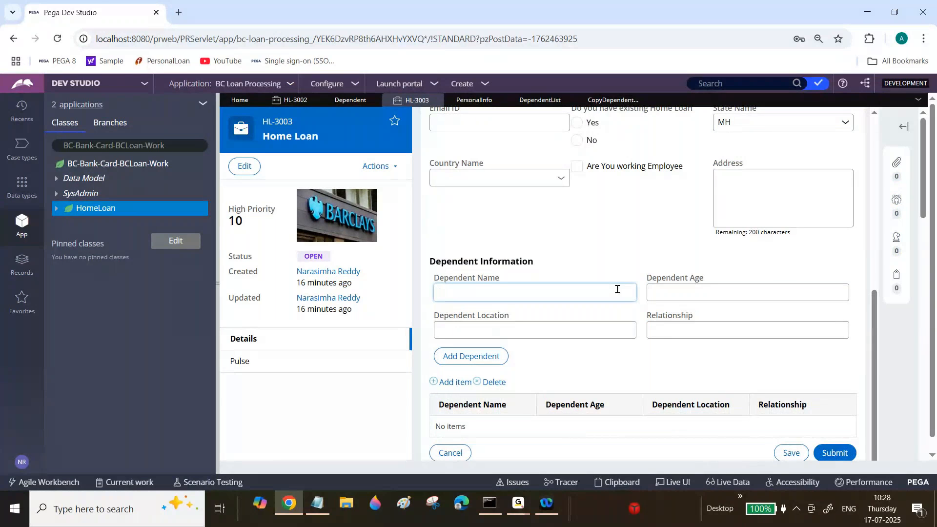
type("Rakesh")
key("Tab")
type("2")
key("Tab")
type("Chennai")
key("Tab")
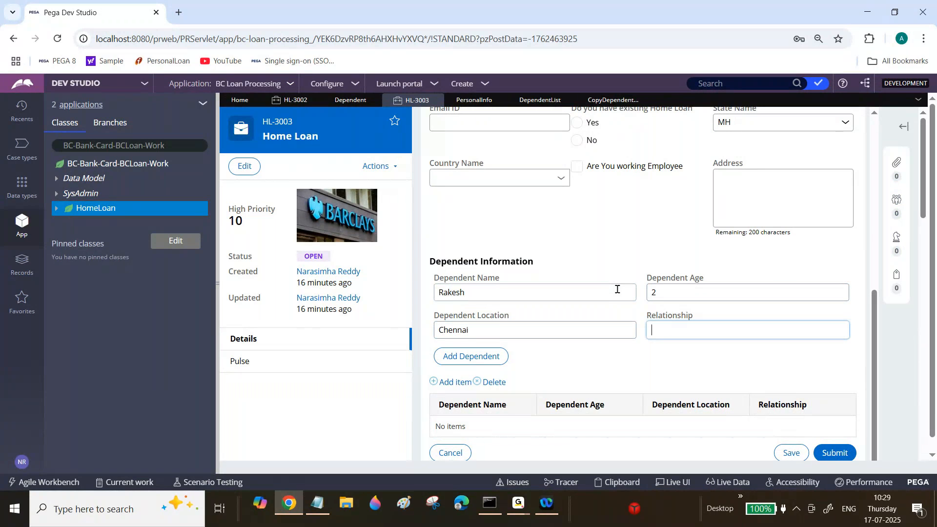
type("Kid1")
key("Tab")
key("Return")
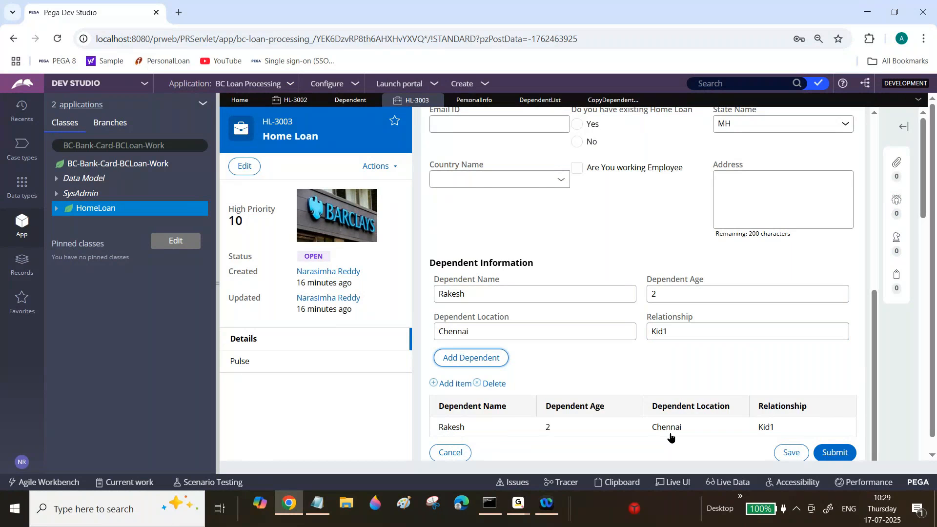
Replace the dependent details with a second dependent's name, age 10 and relationship Kid2, keeping the location, and add it to the table.
scroll(670, 437, "down", 2)
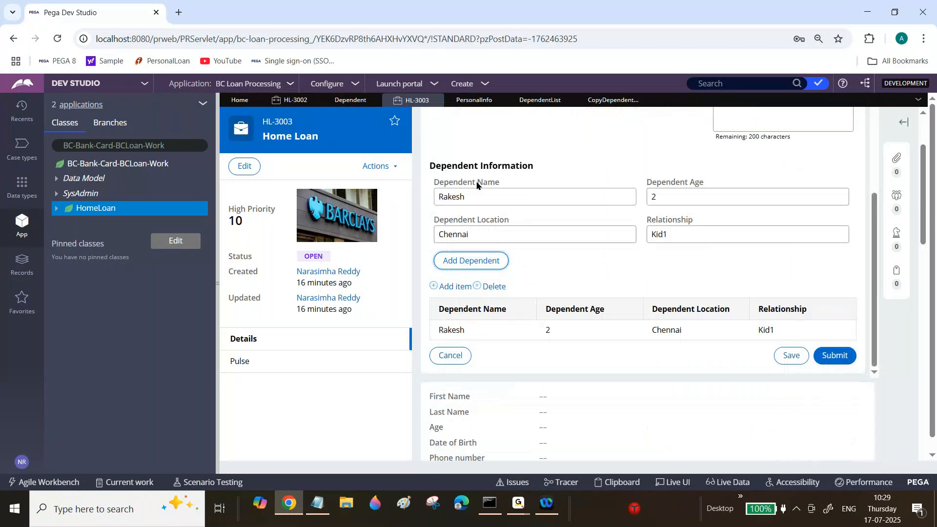
left_click(485, 199)
double_click(485, 200)
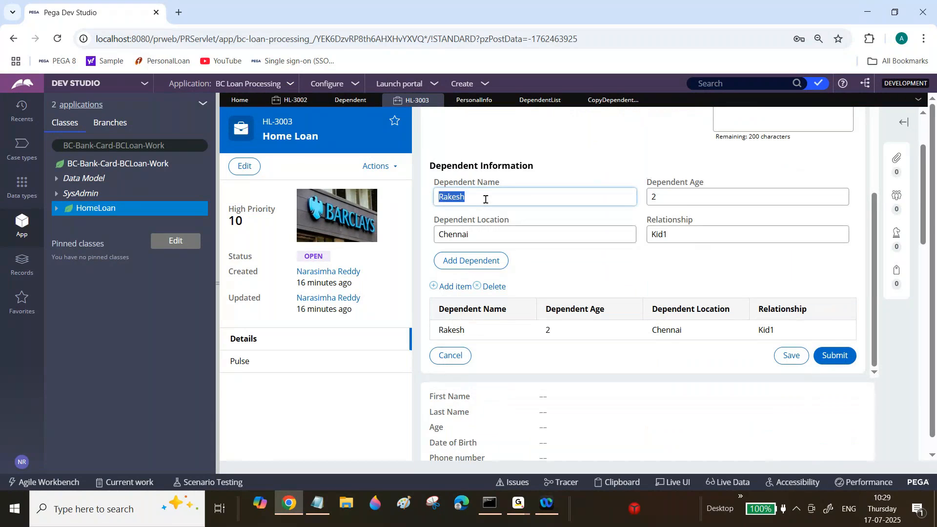
type("Pavan")
key("Tab")
type("10")
key("Tab")
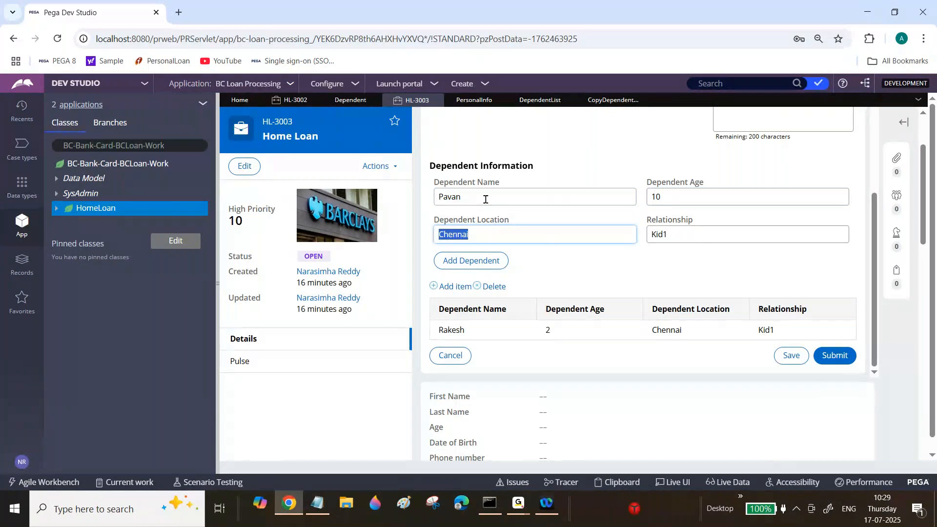
key("Tab")
type("Kid2")
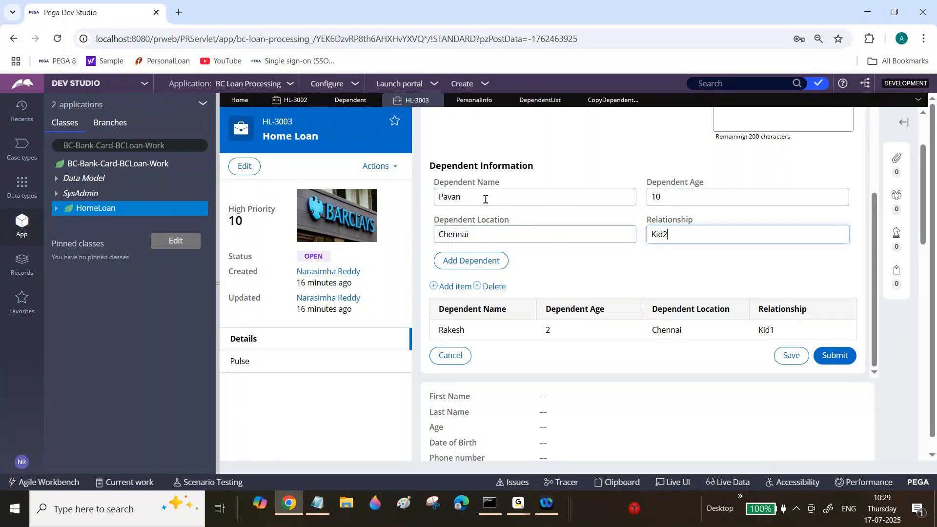
left_click(470, 262)
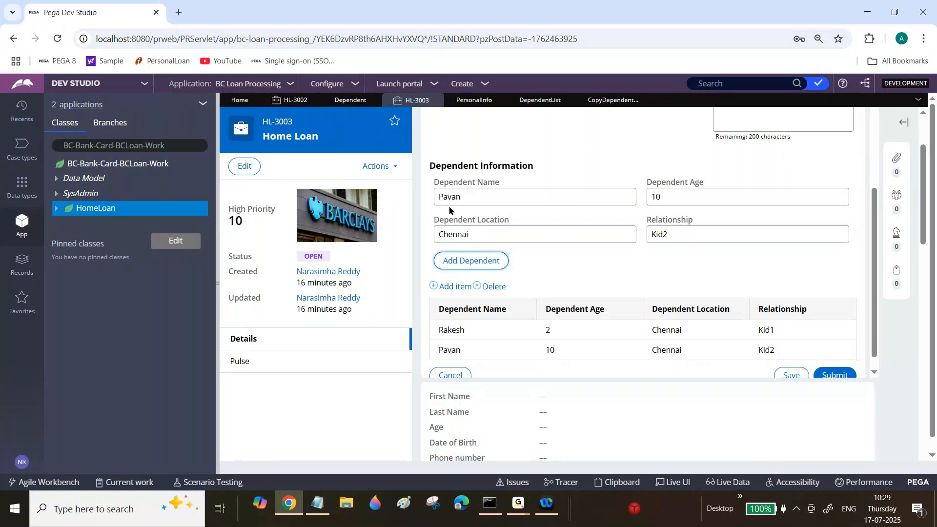
double_click(459, 197)
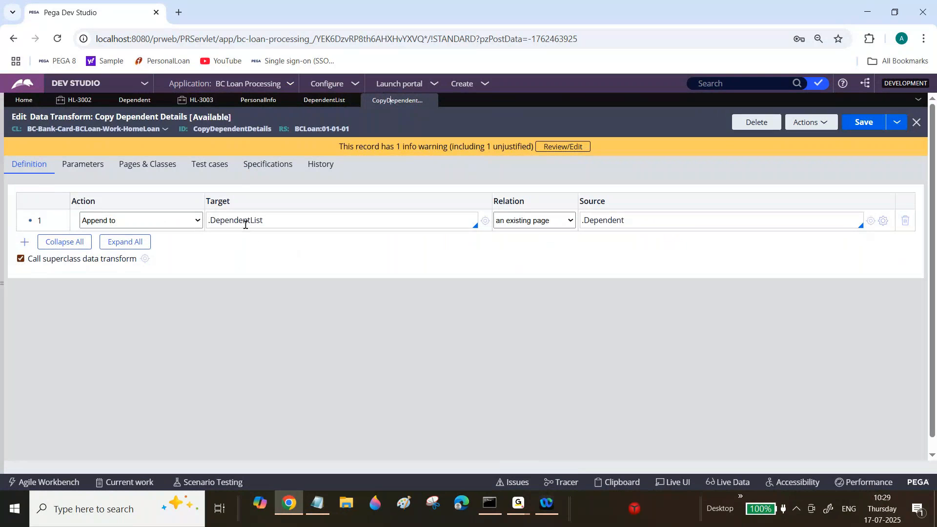
Add a Remove row targeting the .Dependent page below the Append to row in the CopyDependentDetails data transform and save it.
triple_click(245, 225)
left_click(24, 241)
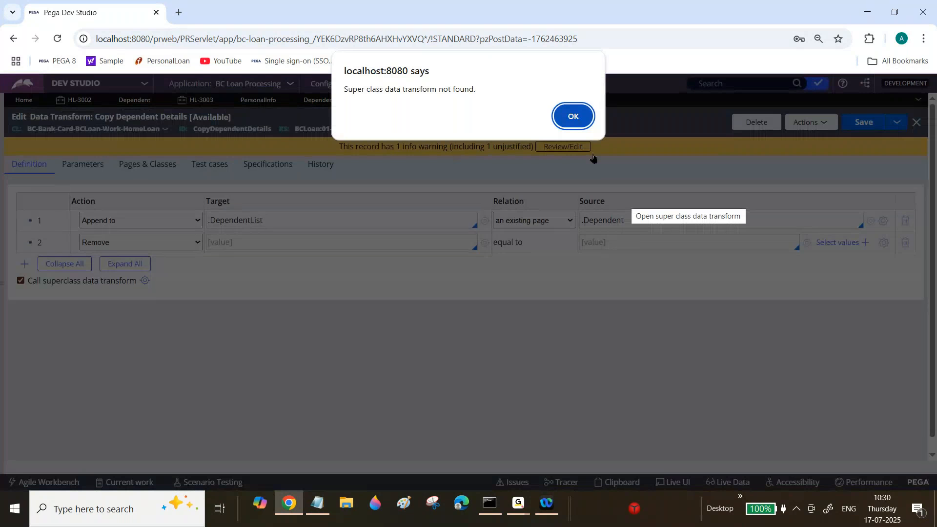
left_click(580, 121)
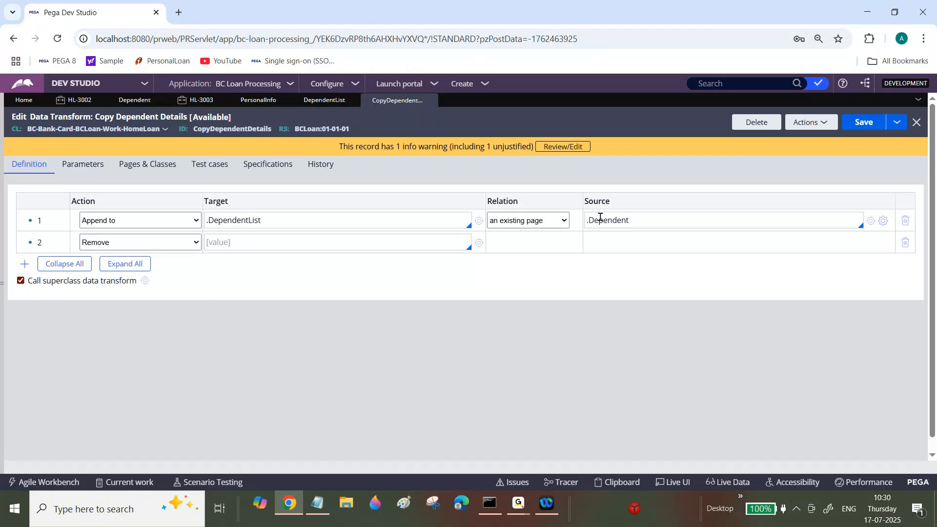
double_click(600, 218)
key("ctrl+a")
key("ctrl+c")
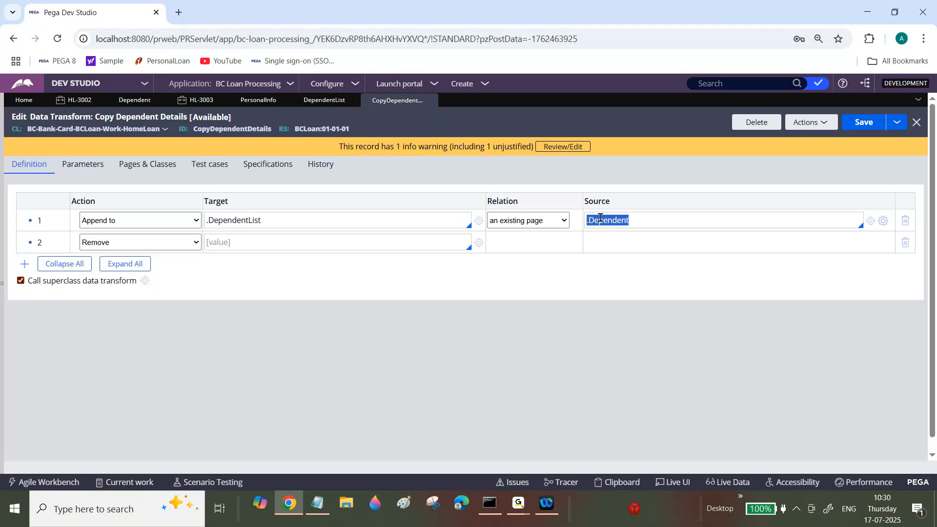
left_click(355, 240)
key("ctrl+v")
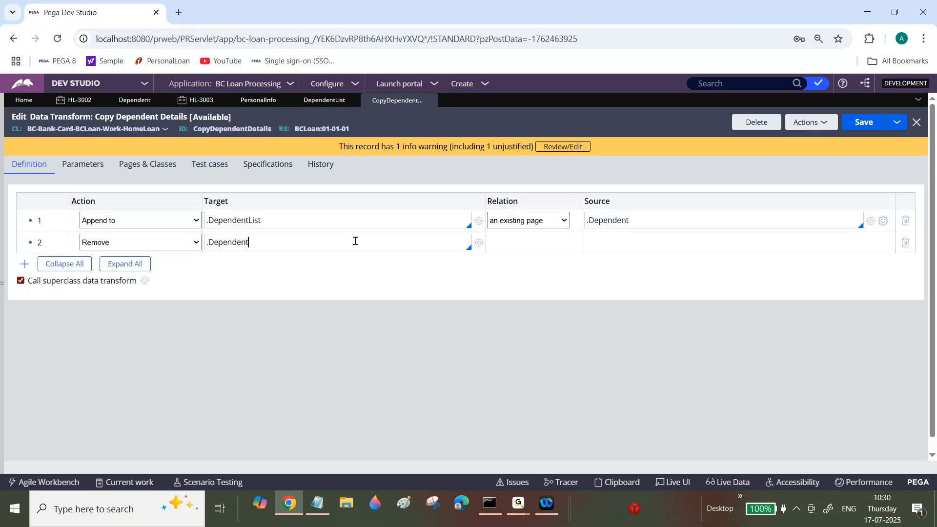
left_click(861, 128)
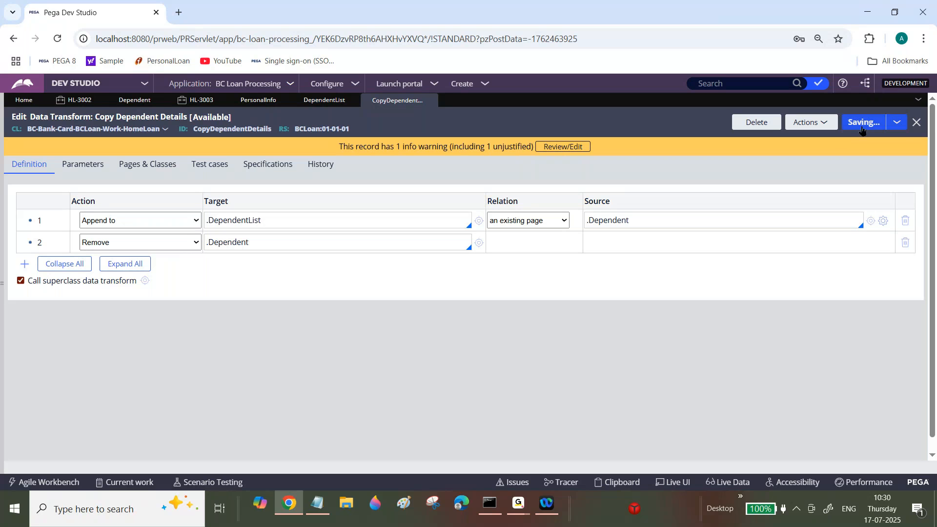
In case HL-3003, enter a third dependent's name, age 36 and relationship Spouse, keeping the location, and add it to the table.
left_click(204, 101)
double_click(298, 195)
type("Ramy")
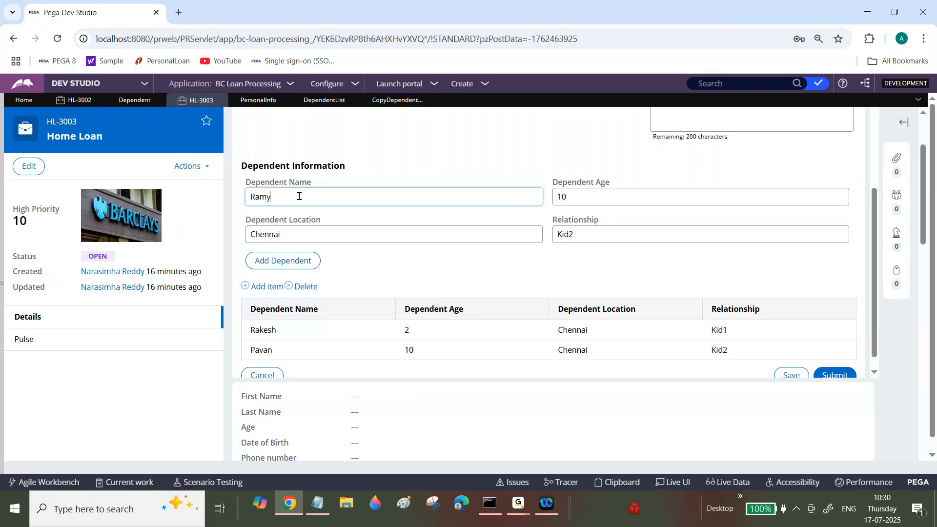
type("a")
key("Tab")
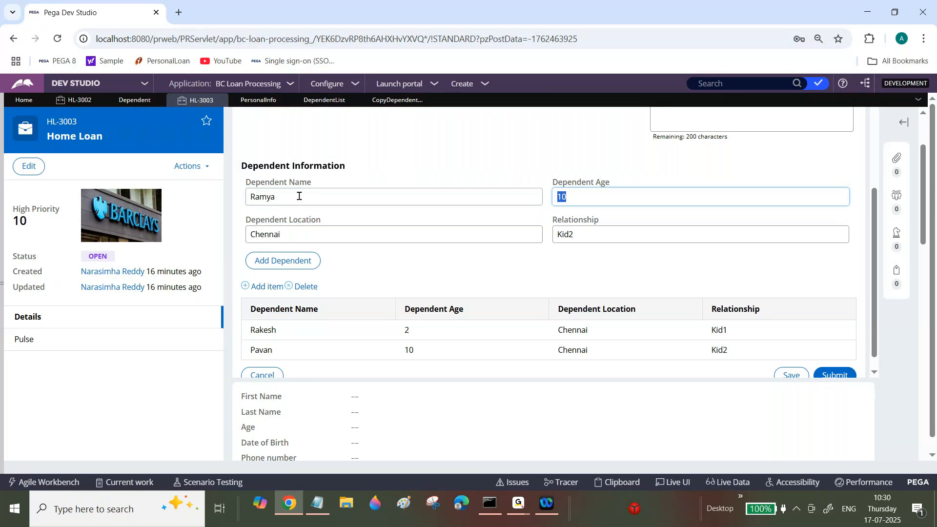
key("Tab")
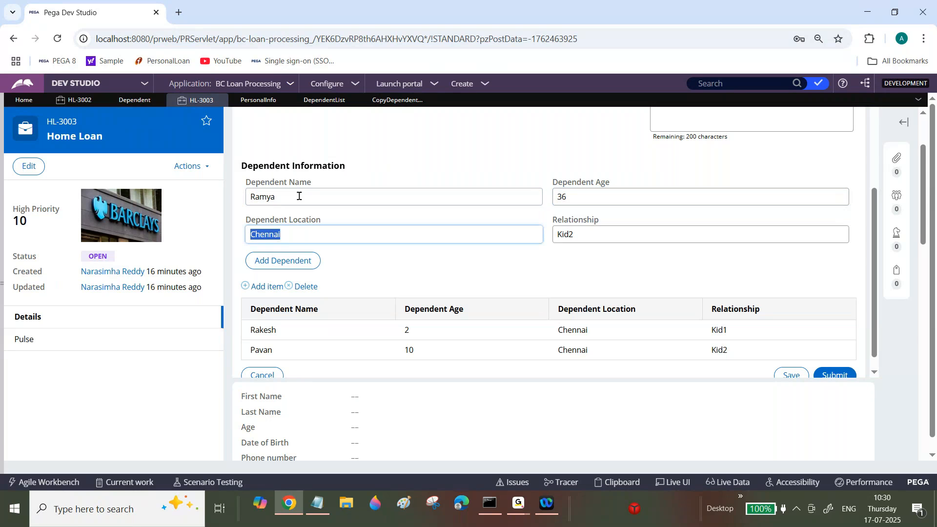
key("Tab")
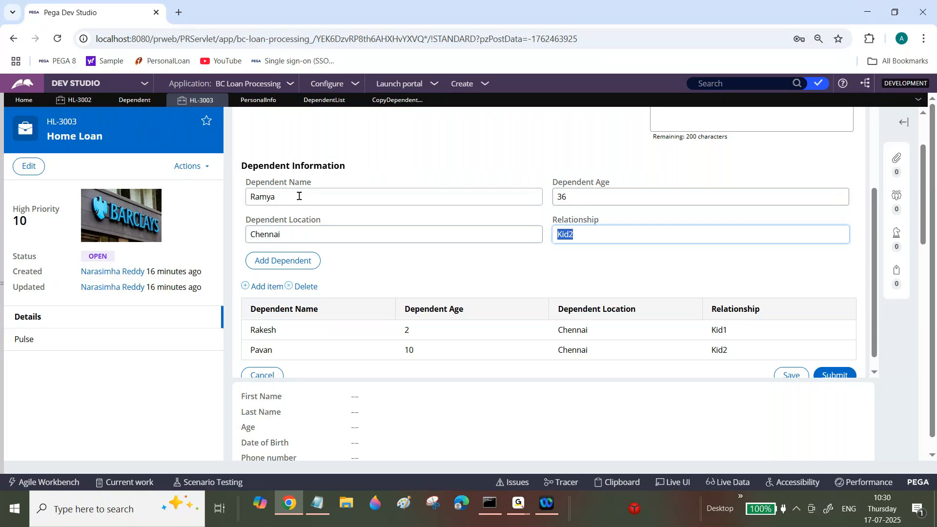
type("Spouse")
left_click(278, 264)
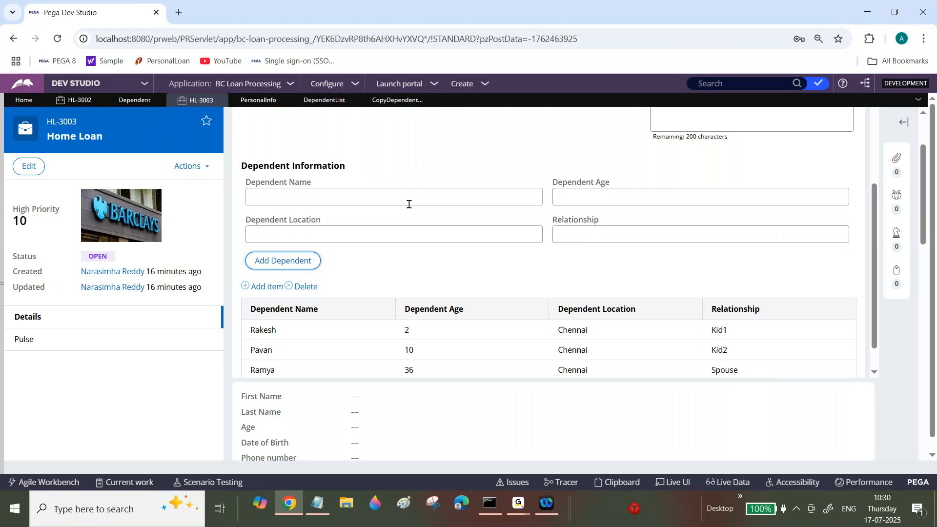
Disable the Append to row in the CopyDependentDetails data transform.
left_click(383, 102)
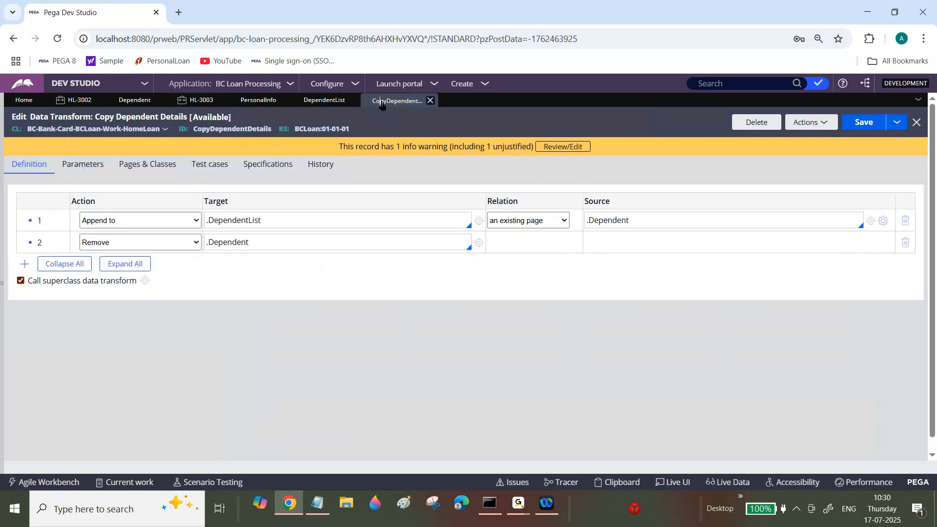
right_click(42, 220)
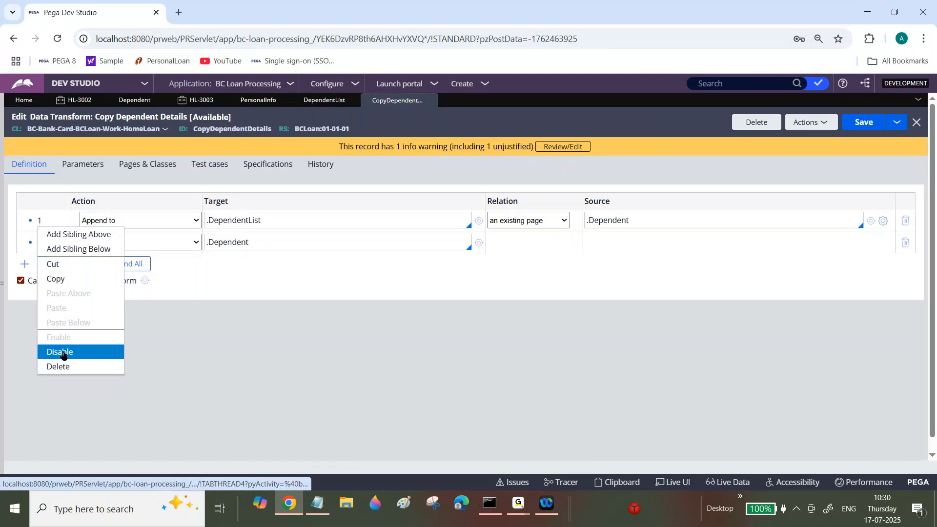
left_click(64, 353)
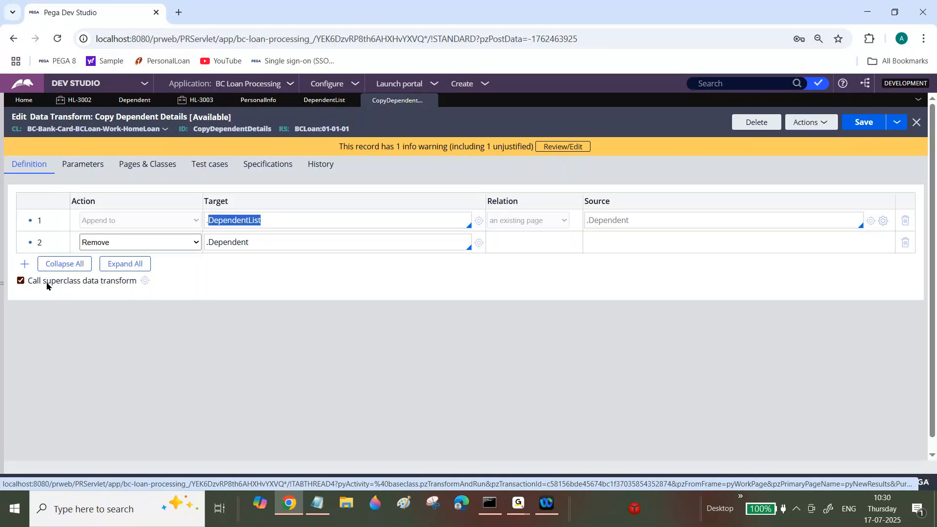
Add an Append and Map to row above the Remove row, with target .DependentList, relation an existing page and source .Dependent.
left_click(24, 264)
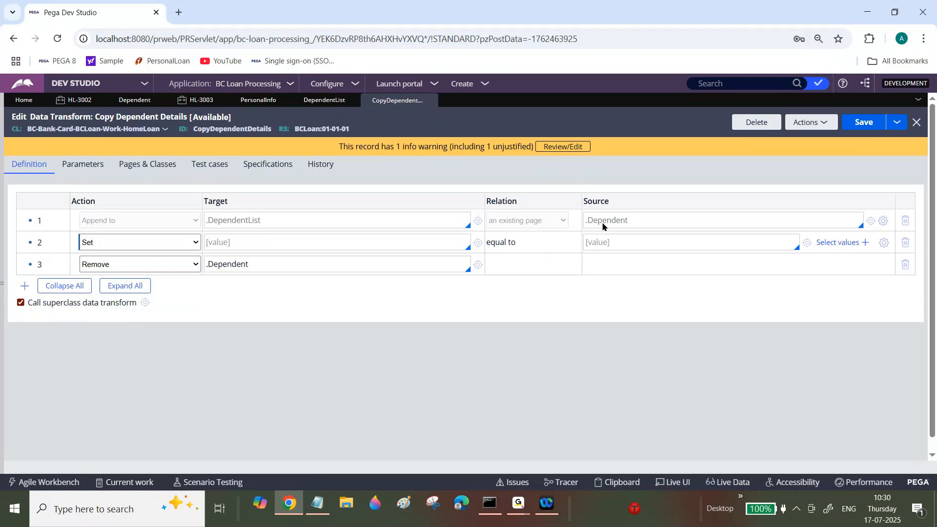
left_click(181, 242)
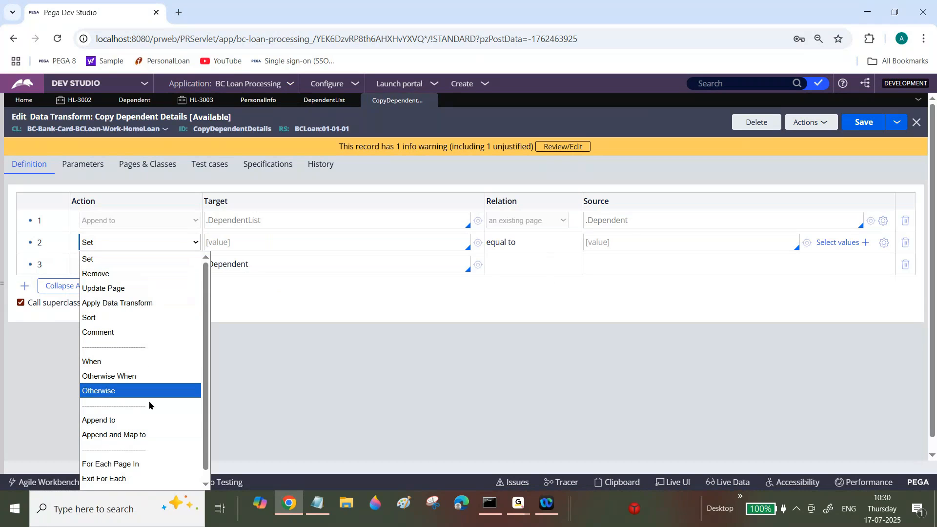
left_click(114, 434)
left_click(560, 242)
left_click(542, 278)
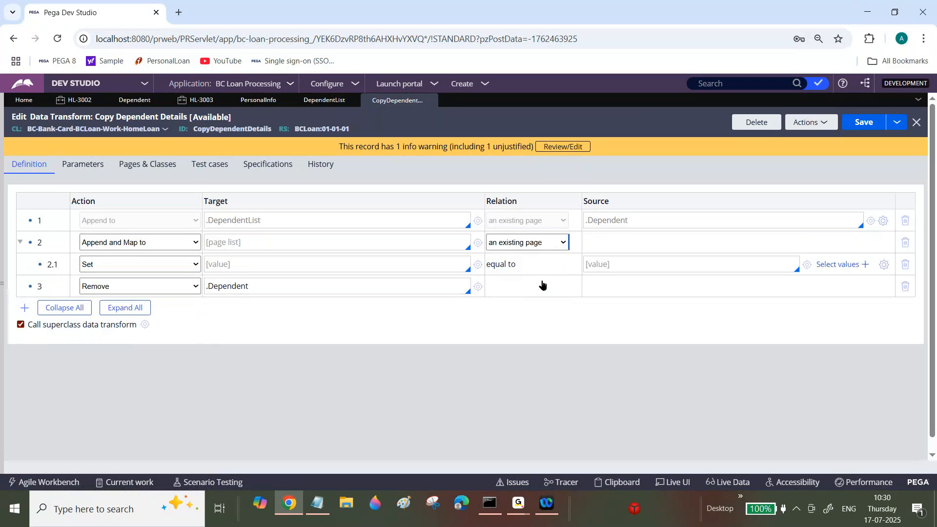
left_click(644, 242)
key("ctrl+v")
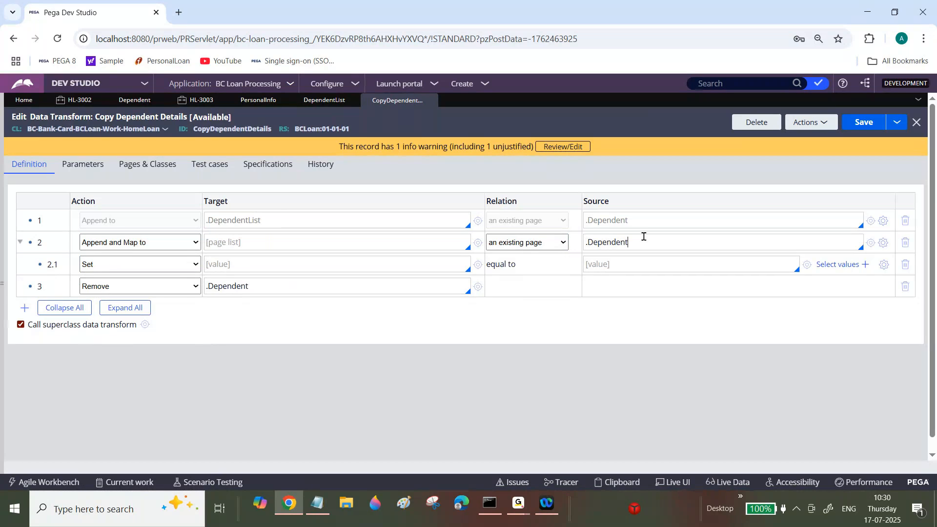
triple_click(289, 221)
key("ctrl+c")
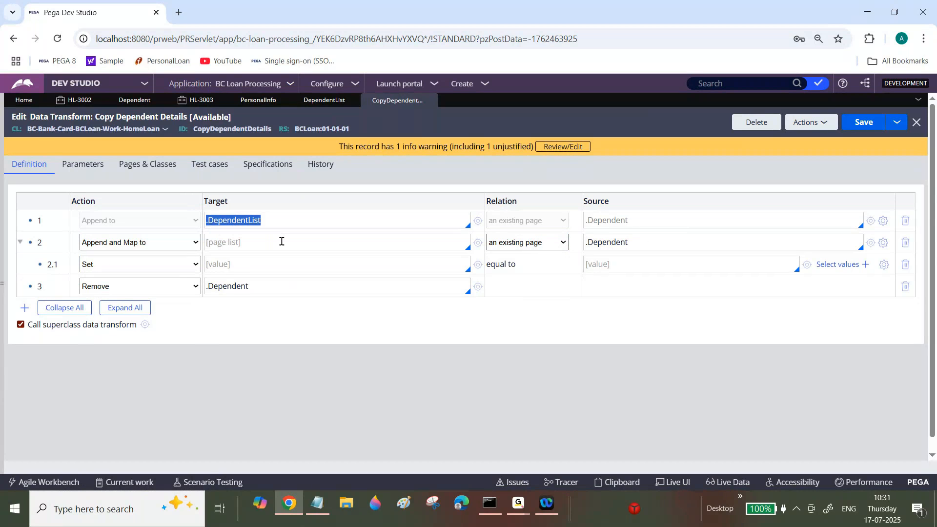
left_click(281, 241)
key("ctrl+v")
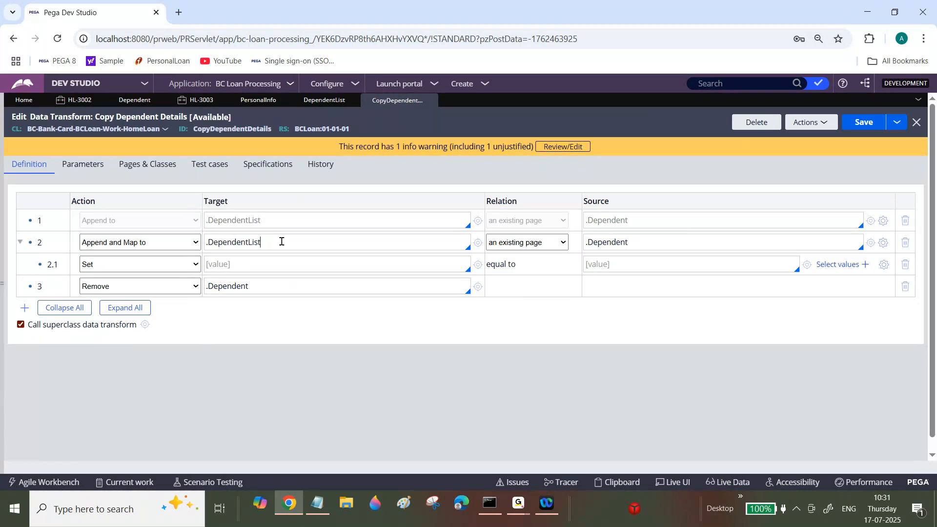
Add three more Set rows under the Append and Map to row.
key("Return")
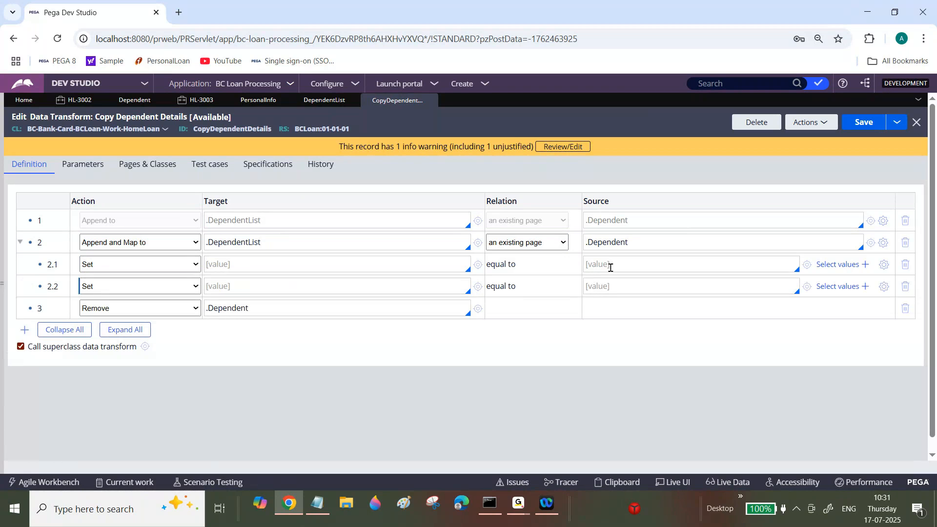
left_click(607, 283)
key("Return")
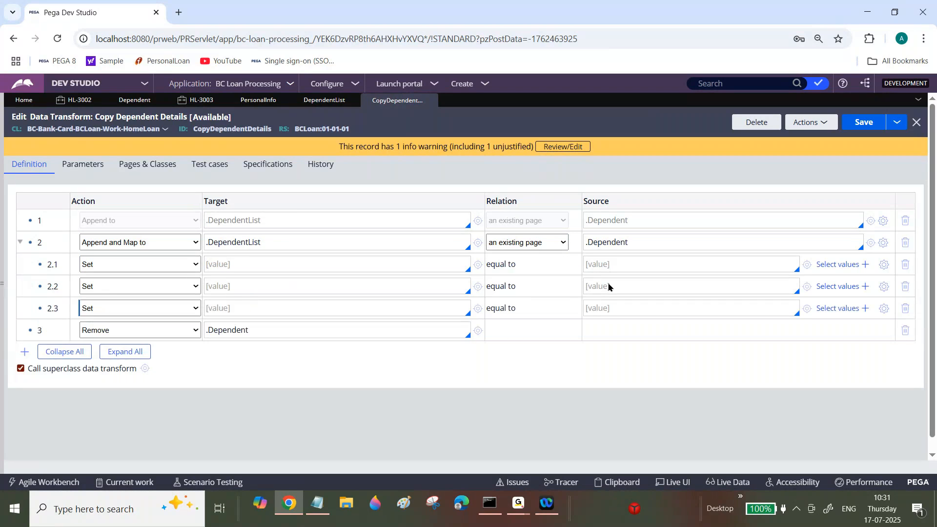
left_click(605, 305)
key("Return")
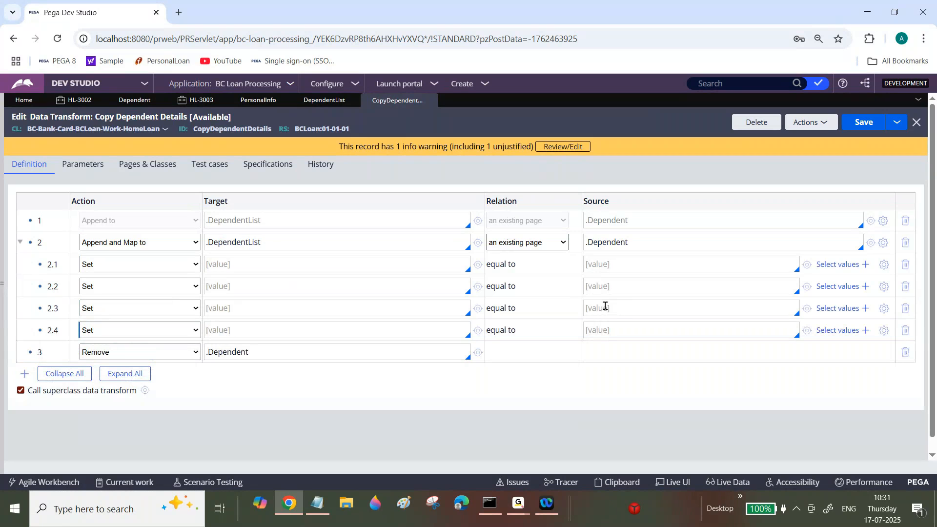
Set the sources of the four Set rows to .DependentName, .DependentAge, .DependentLocation and .Relationship, in that order.
left_click(614, 267)
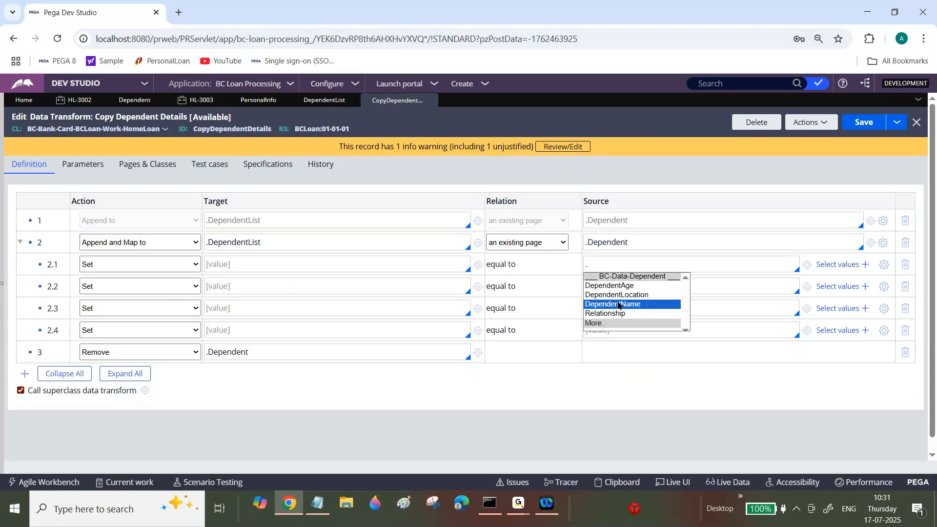
left_click(617, 300)
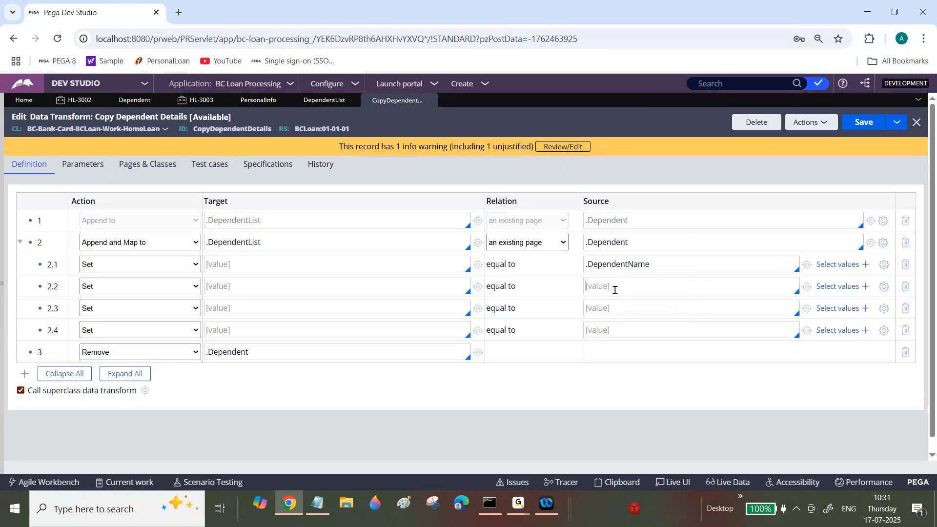
type(".DependentAge")
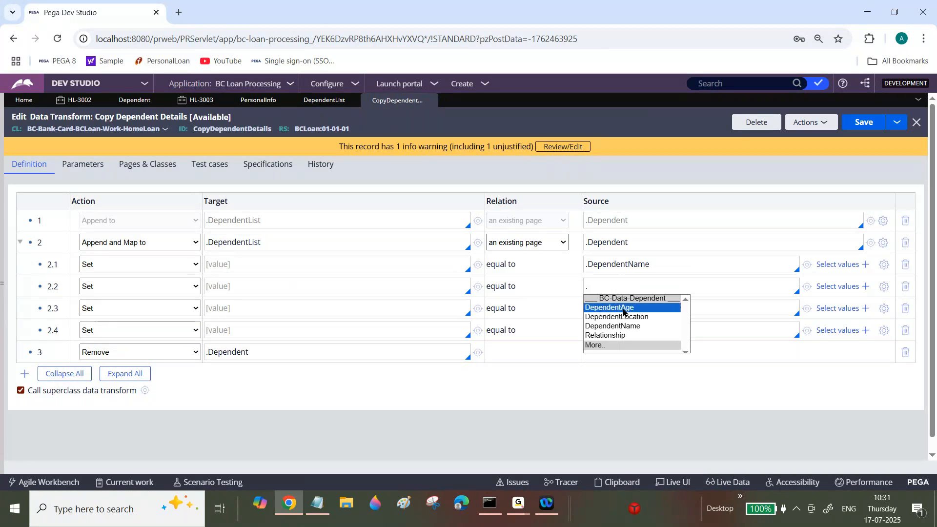
left_click(619, 308)
left_click(618, 307)
type(".")
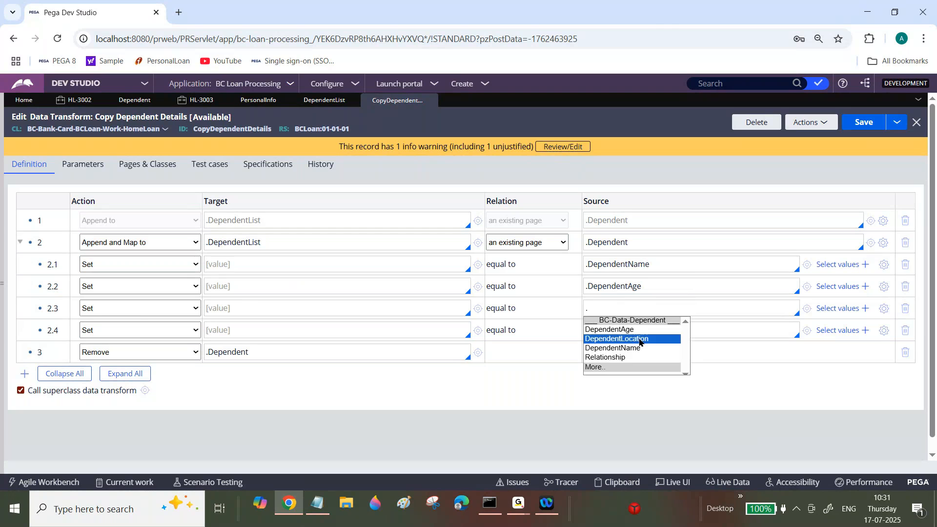
left_click(639, 339)
left_click(631, 336)
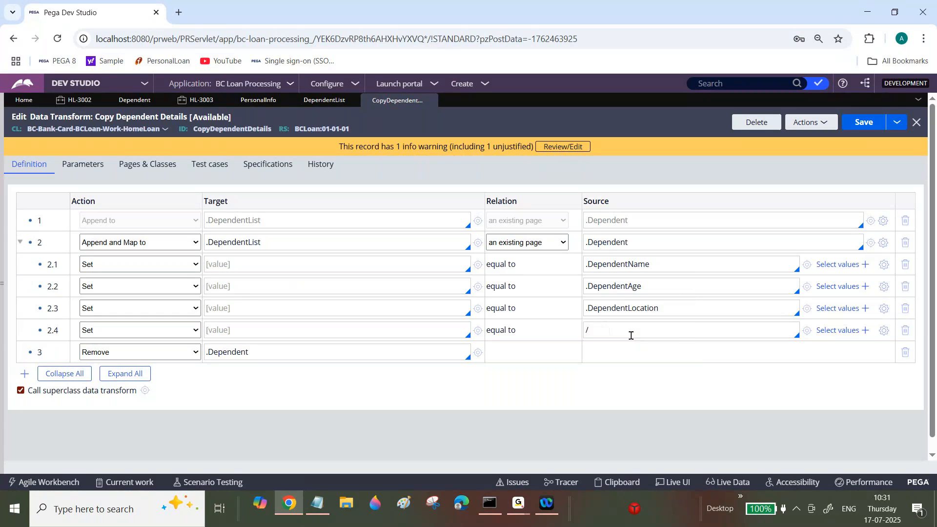
type(".")
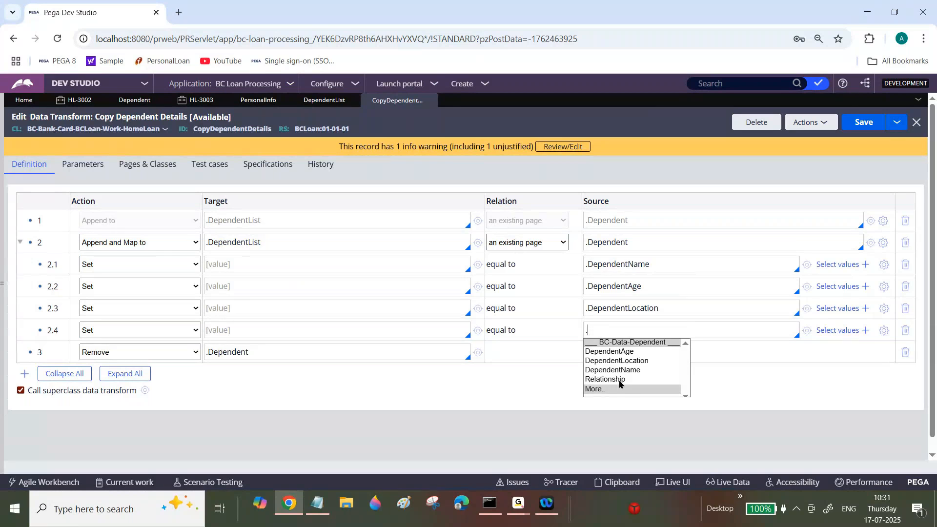
left_click(605, 379)
key("ctrl+c")
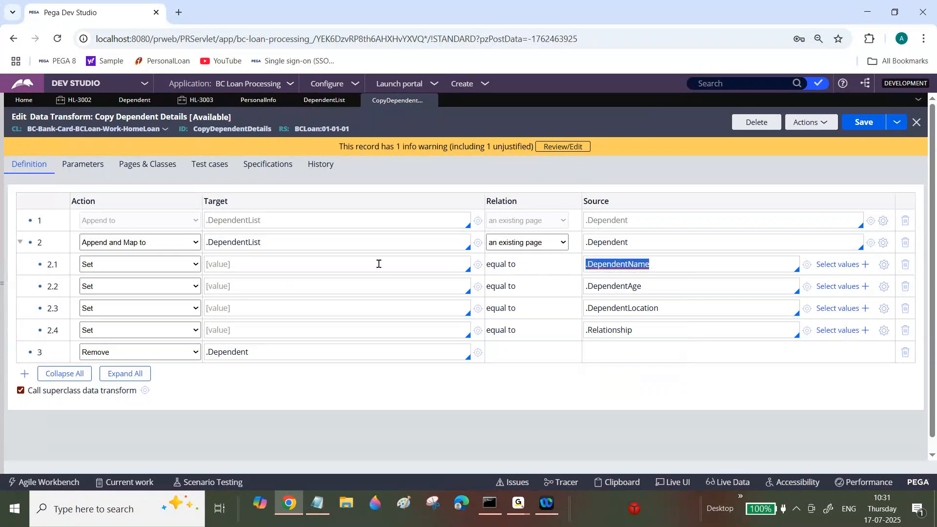
Copy each Set row's source property into its target, from .DependentName to .Relationship, and save the data transform.
left_click(377, 263)
key("ctrl+v")
triple_click(611, 287)
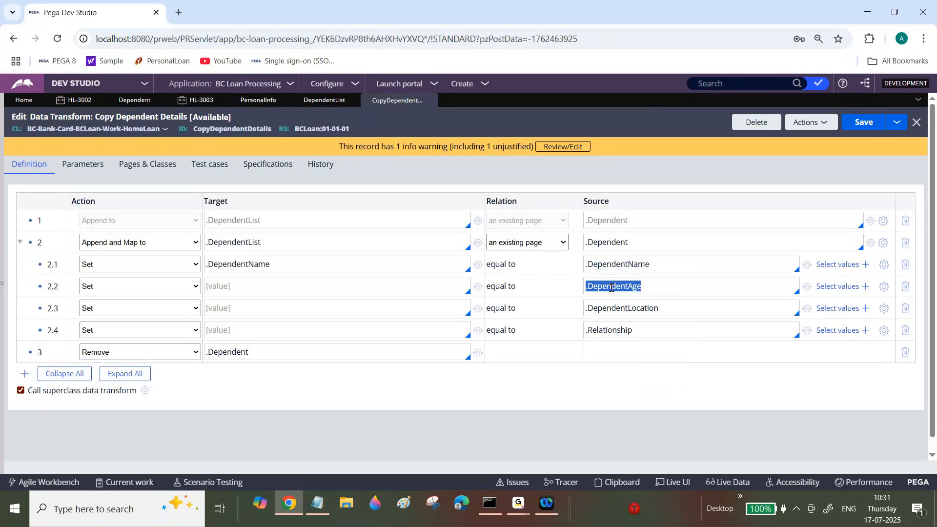
left_click(314, 281)
type(".DependentAge")
triple_click(643, 304)
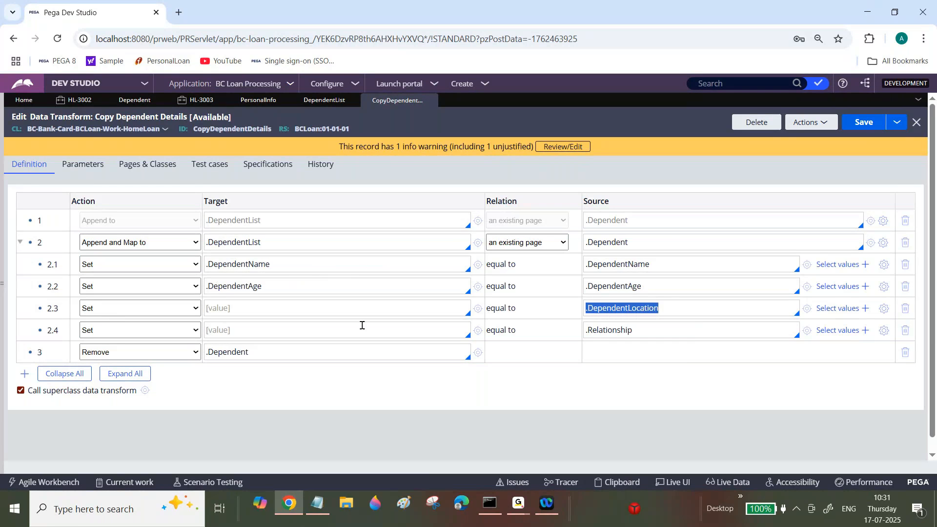
left_click(360, 309)
type(".DependentLocation")
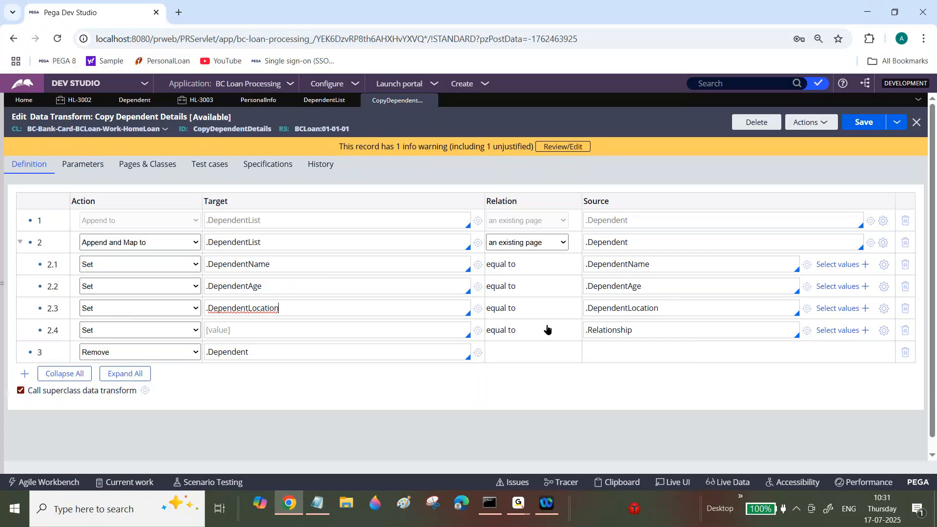
triple_click(616, 330)
key("ctrl+c")
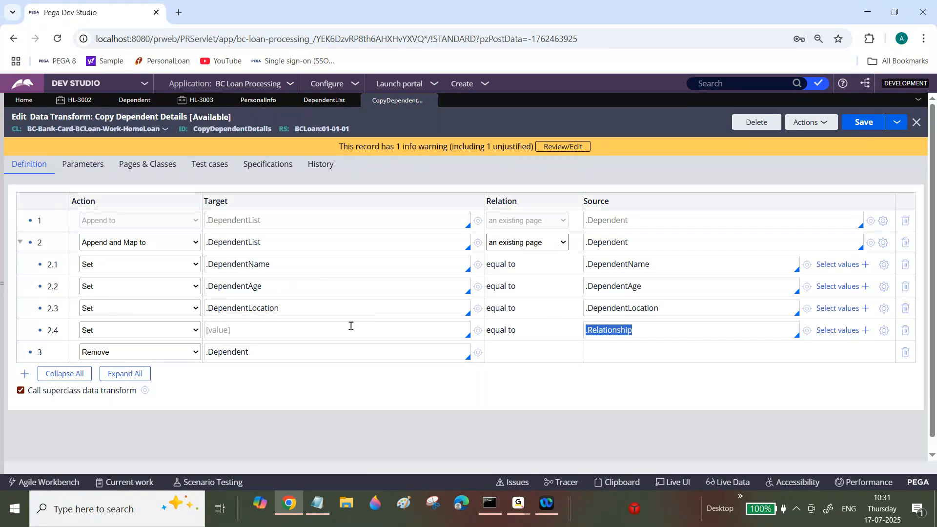
left_click(351, 326)
key("ctrl+v")
left_click(862, 123)
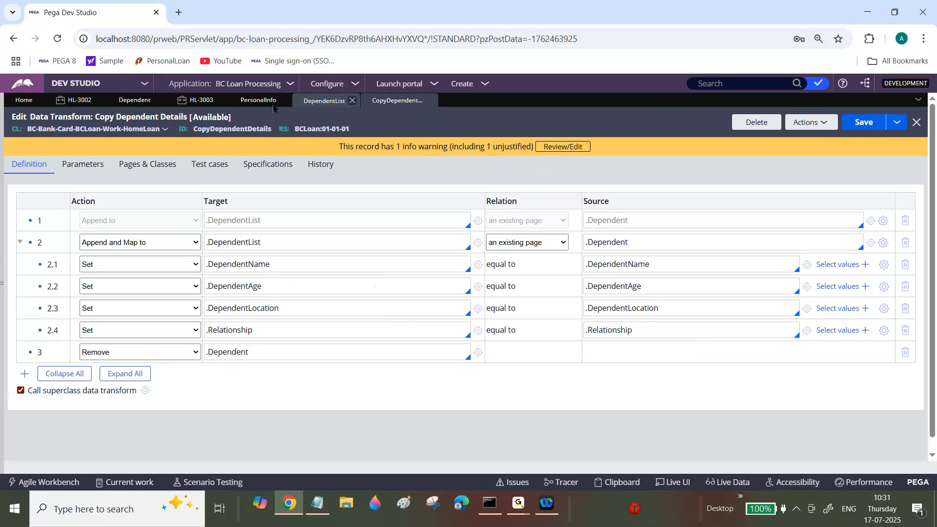
In case HL-3003, enter a fourth dependent's name, age 78, location Hyderabad and relationship Father, and add it to the table.
left_click(207, 101)
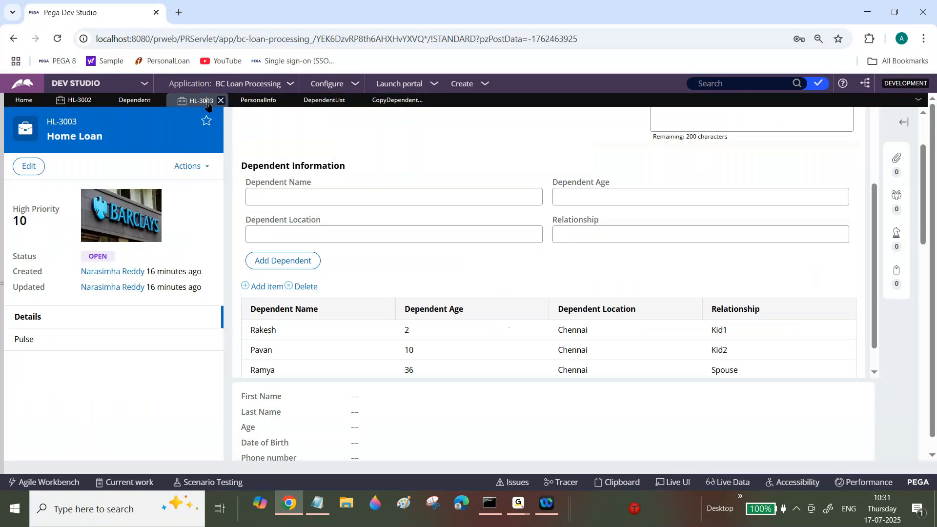
left_click(416, 195)
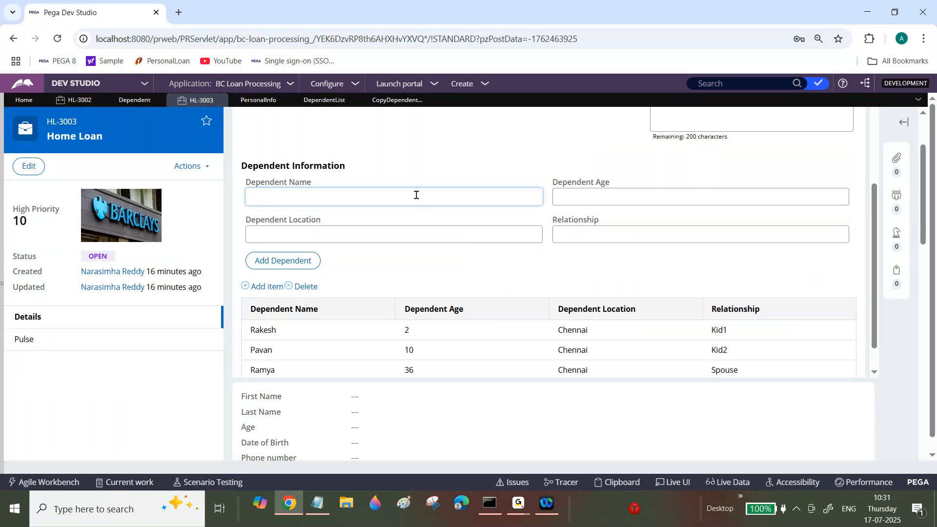
key("Tab")
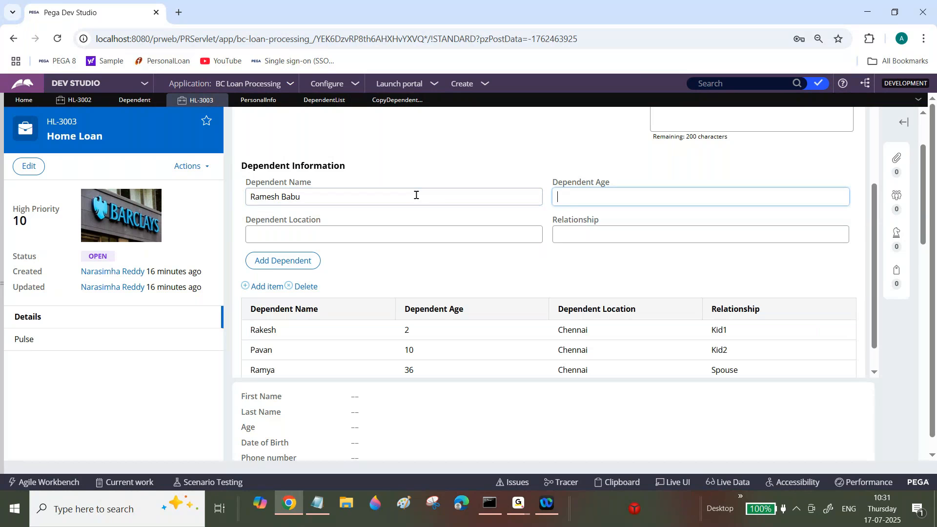
type("78")
key("Tab")
type("Hyderabad")
key("Tab")
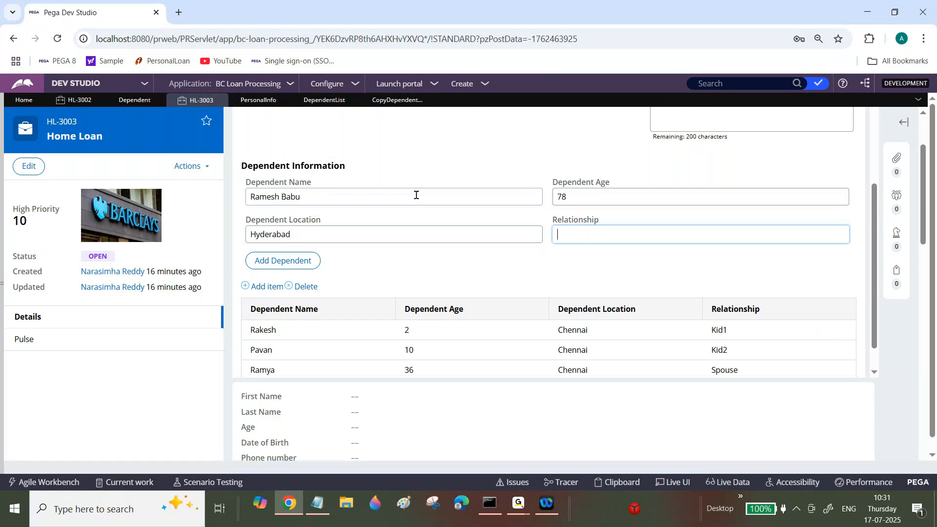
type("Father")
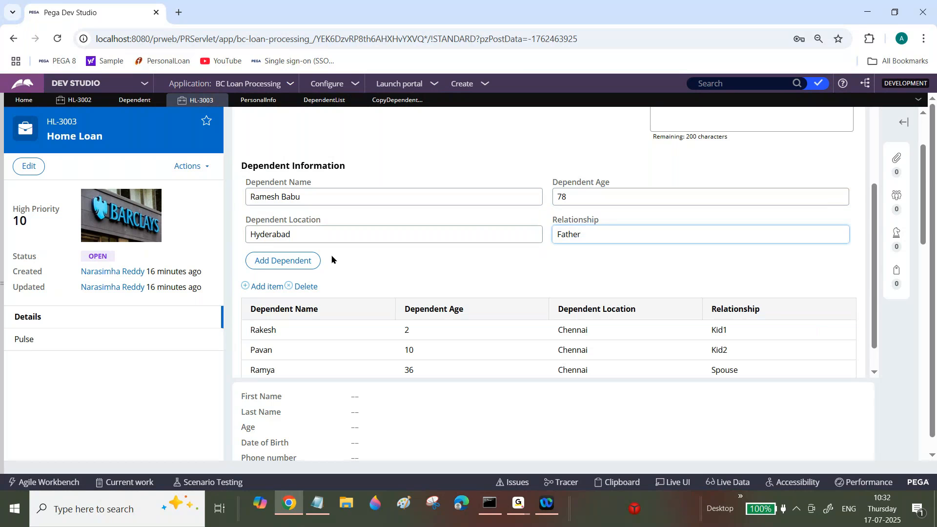
left_click(289, 262)
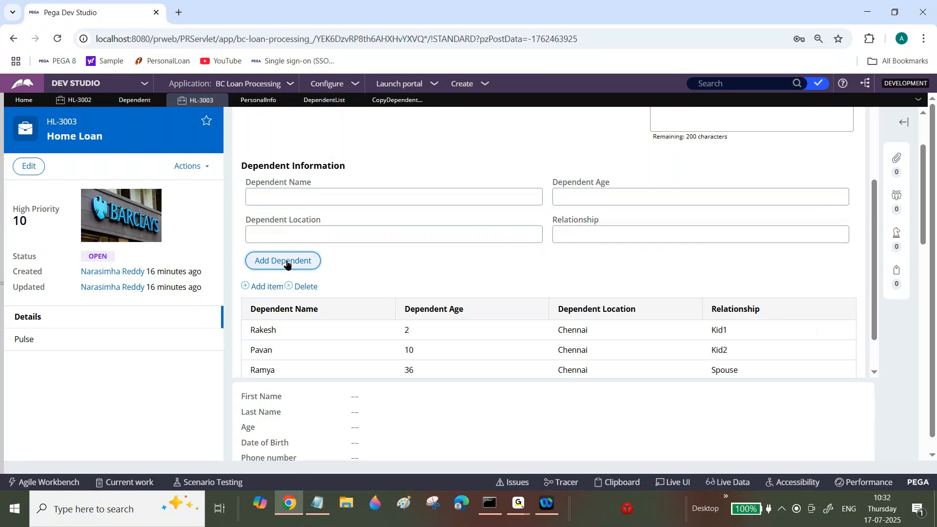
scroll(872, 241, "down", 2)
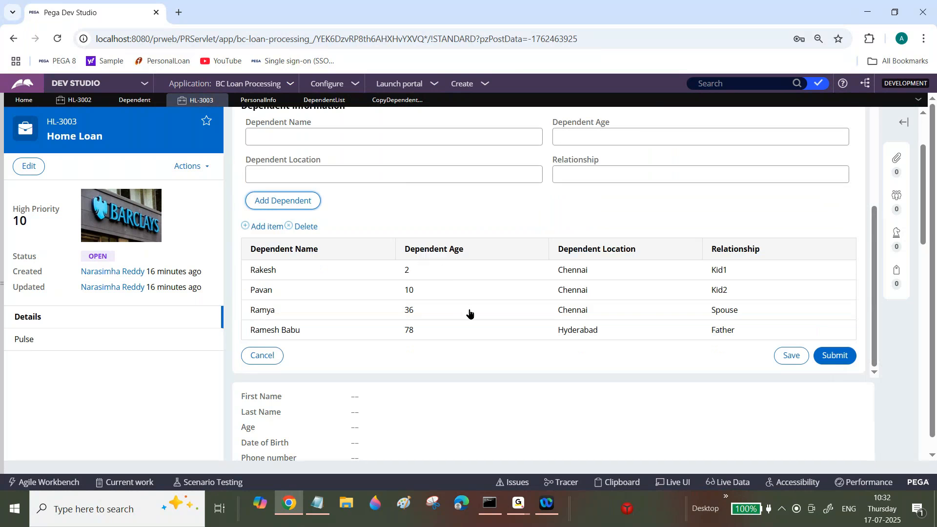
In the CopyDependentDetails data transform, add a Set row below the .Relationship row with target .DateOfBirth.
left_click(392, 101)
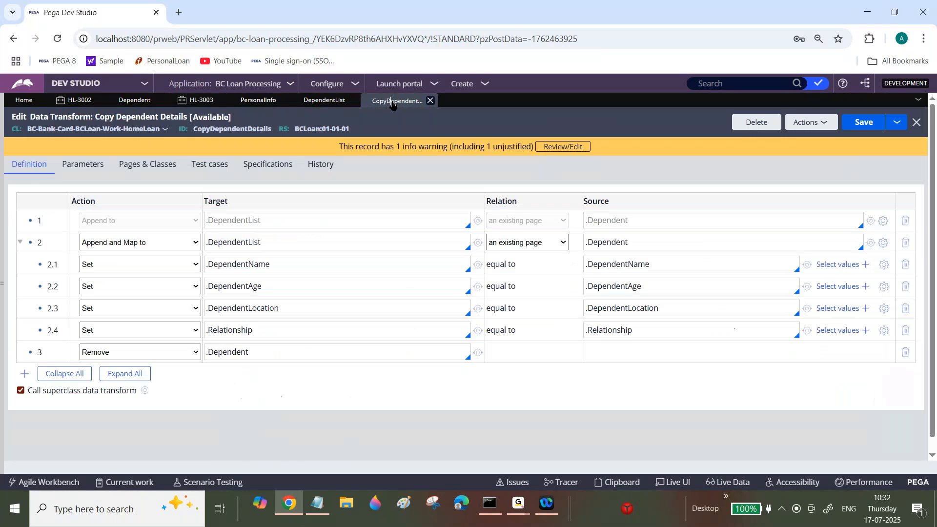
left_click(287, 337)
key("Return")
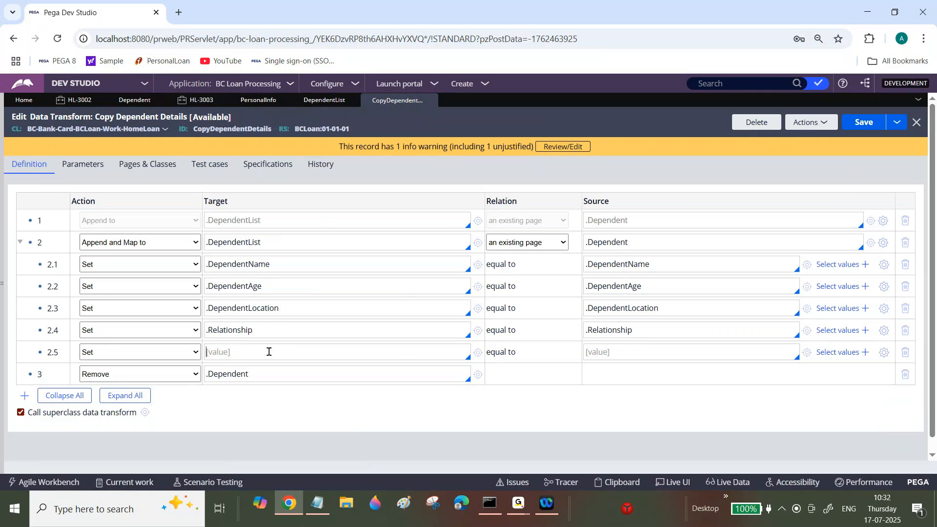
type(".")
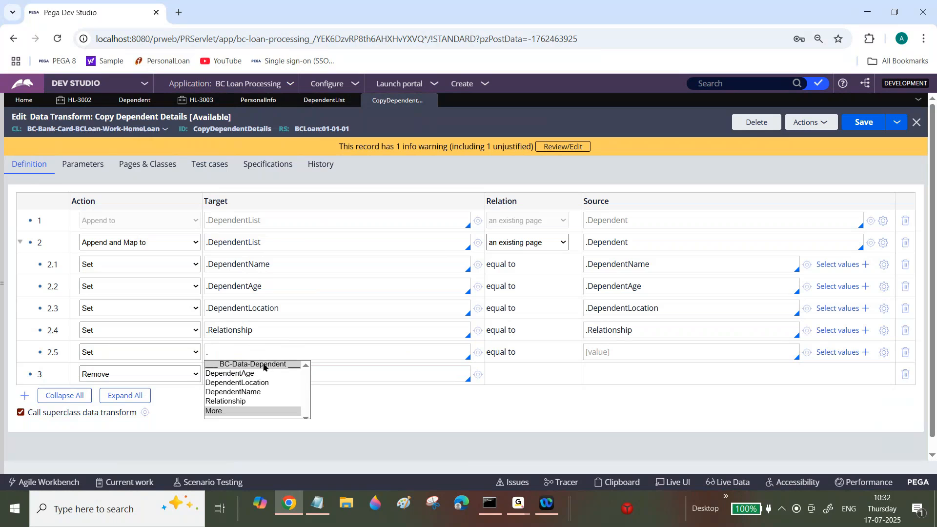
type("DateOfBit")
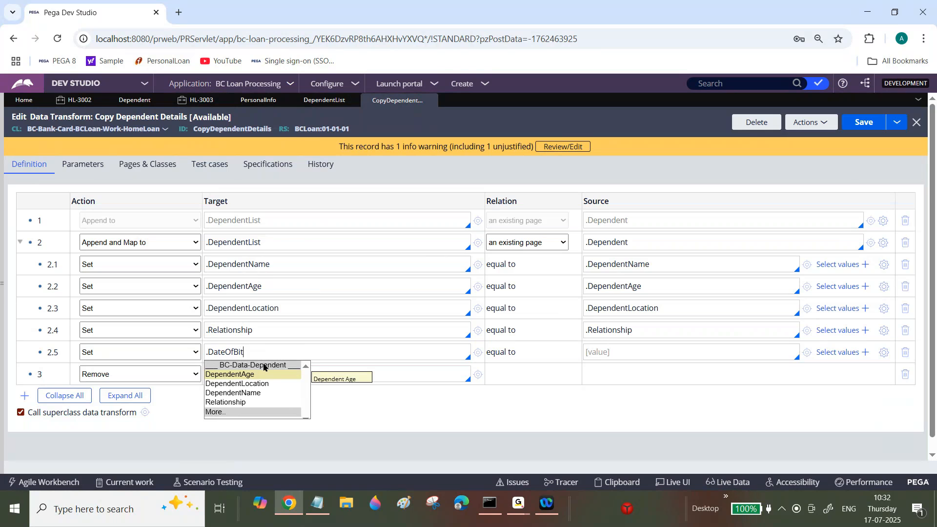
key("BackSpace")
type("rth")
Create the DateOfBirth property in BC-Data-Dependent from the new row's target, make its type Date, save it and close it.
left_click(477, 354)
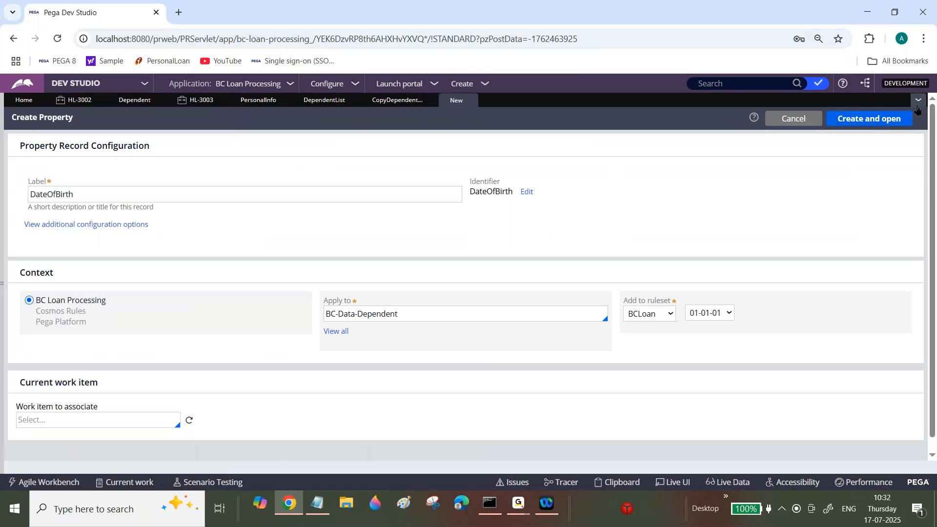
left_click(886, 119)
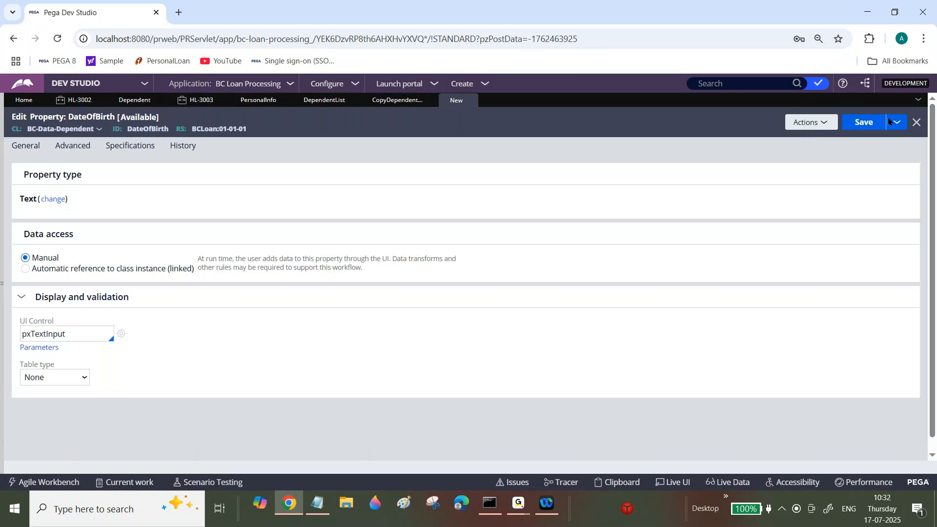
left_click(54, 199)
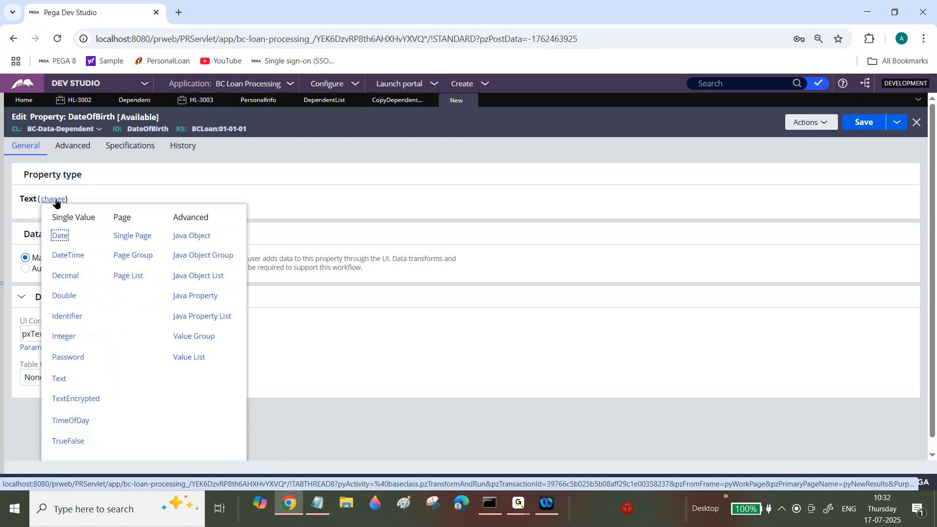
left_click(60, 237)
left_click(864, 122)
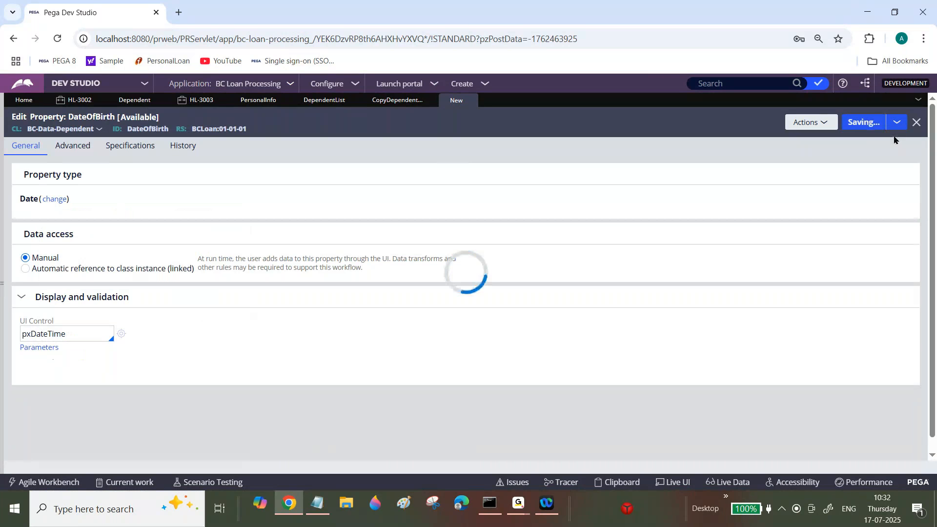
left_click(916, 123)
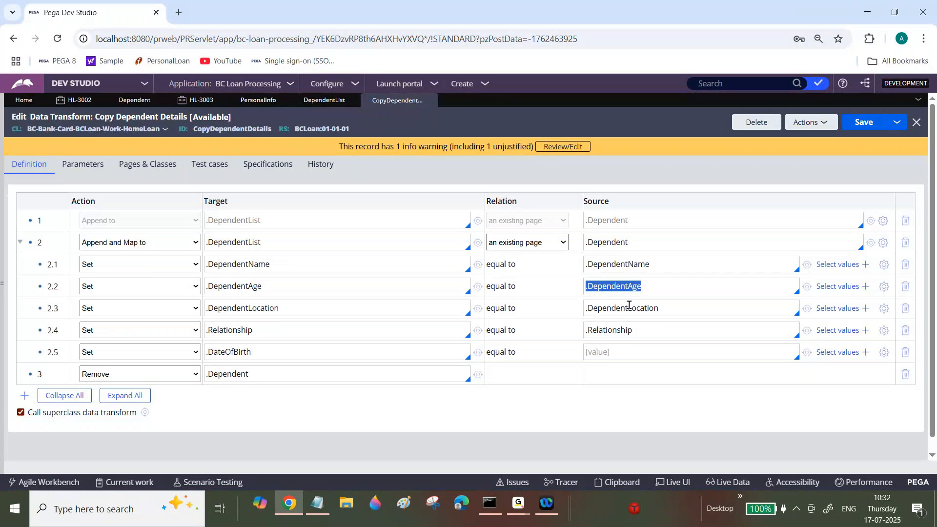
left_click(612, 352)
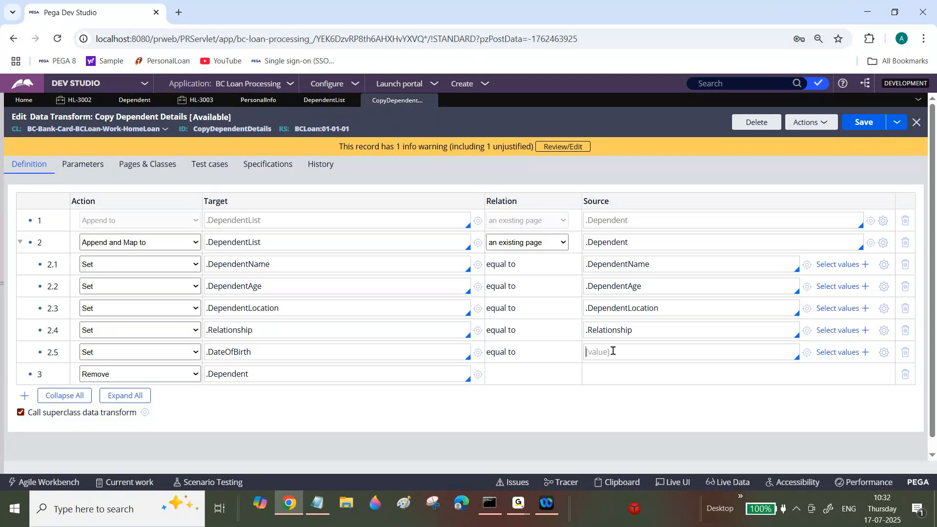
type("@CurrentDateTime()")
double_click(239, 354)
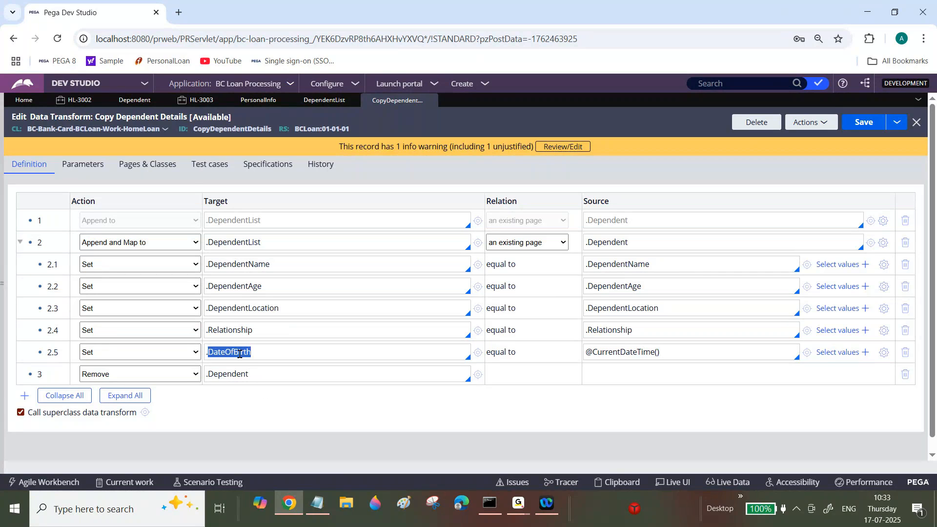
left_click(864, 126)
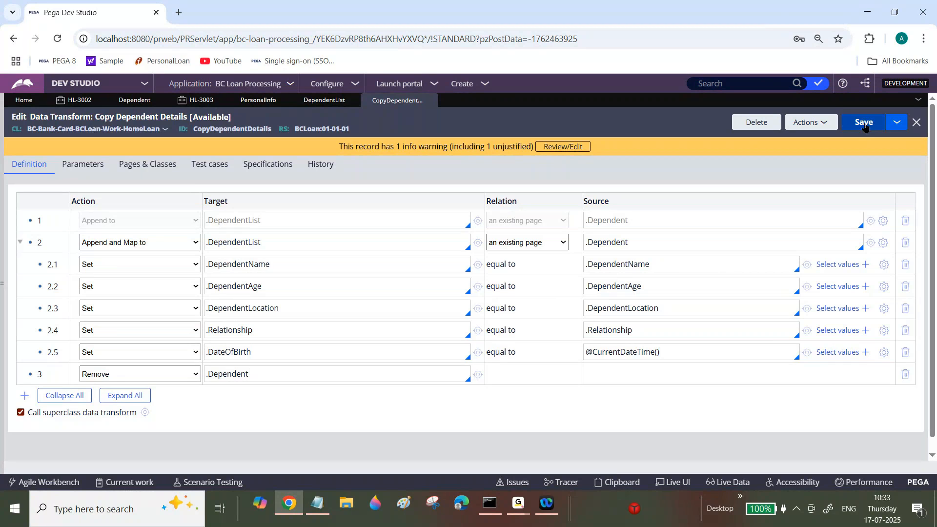
left_click(233, 347)
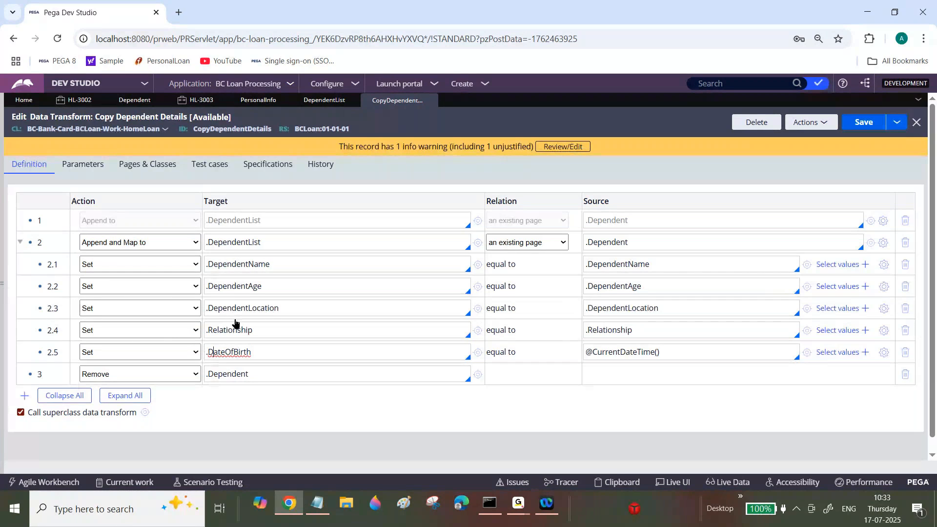
In the PersonalInfo section, insert a column after Relationship in the .DependentList table and title it Date of Birth.
left_click(258, 101)
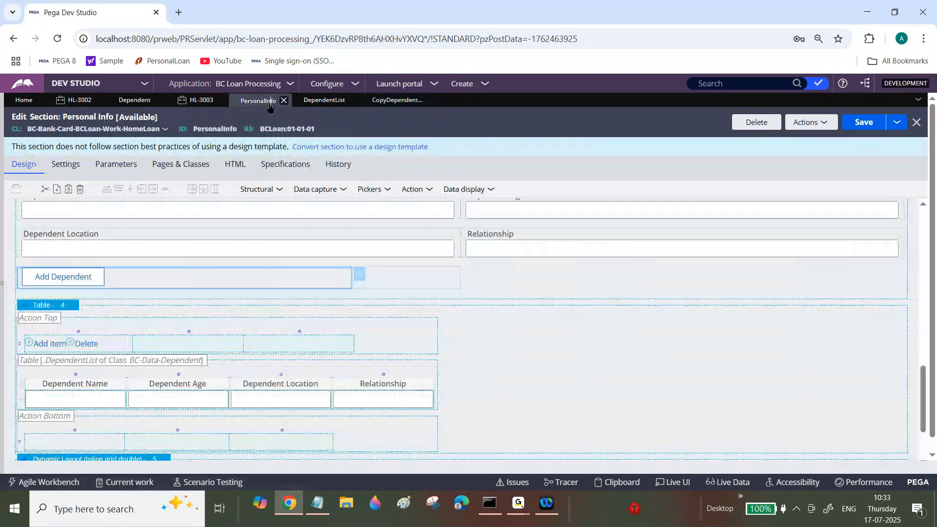
left_click(396, 396)
left_click(153, 189)
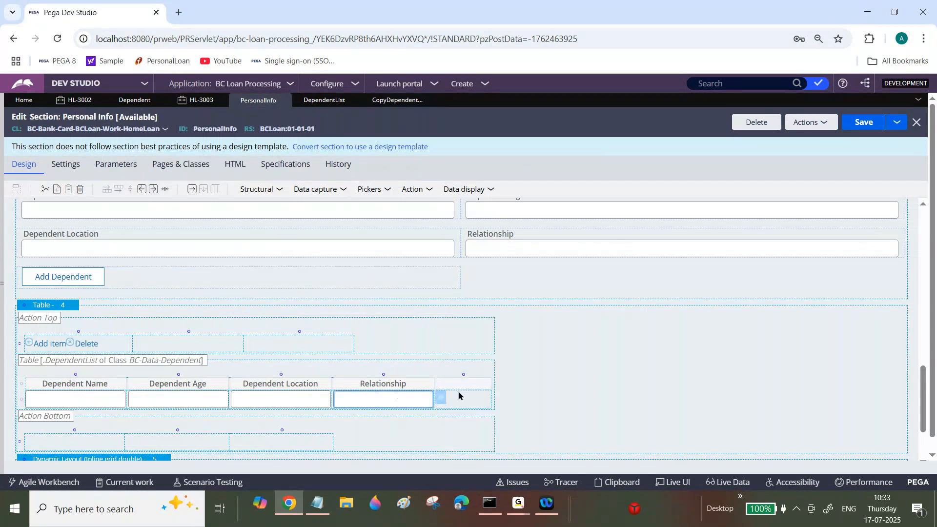
left_click(468, 386)
type("Date")
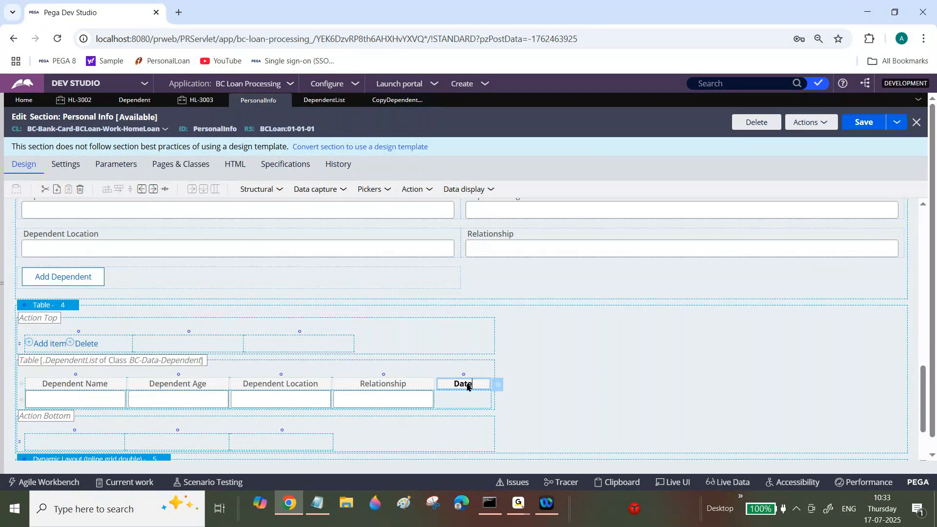
type(" of Birth")
Bind the cell under the Date of Birth header to the .DateOfBirth property and save the section.
left_click(464, 402)
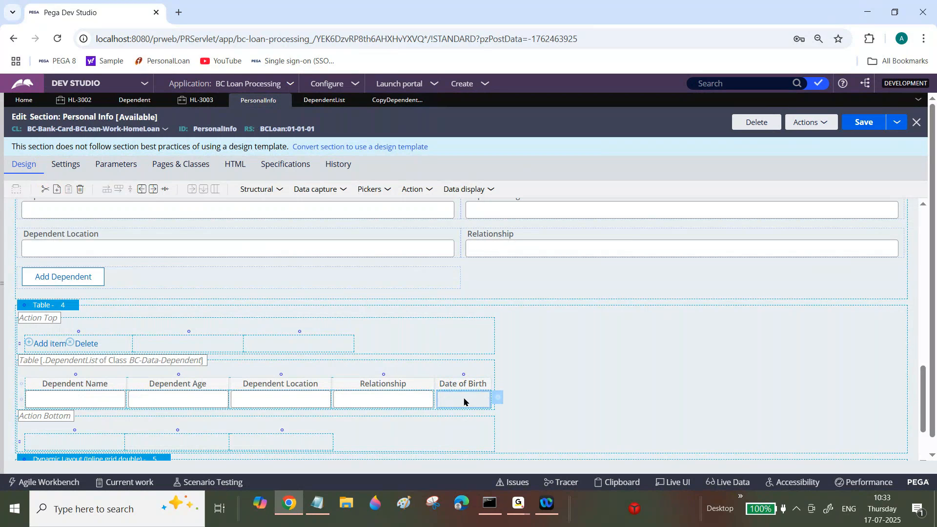
left_click(497, 401)
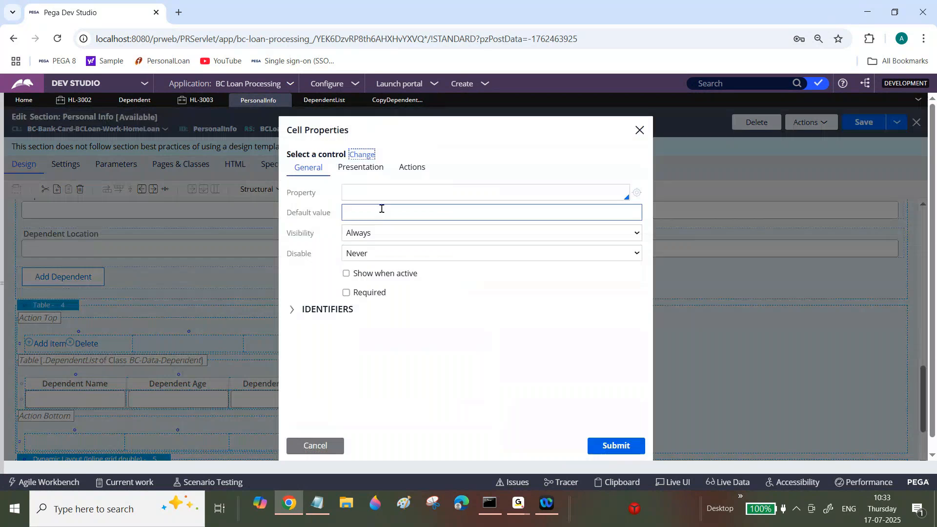
left_click_drag(379, 202, 378, 194)
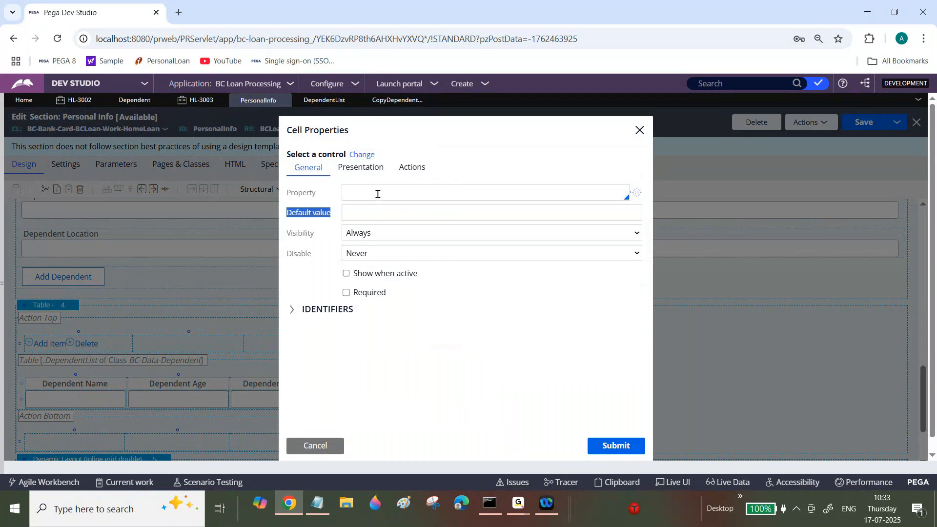
left_click(378, 193)
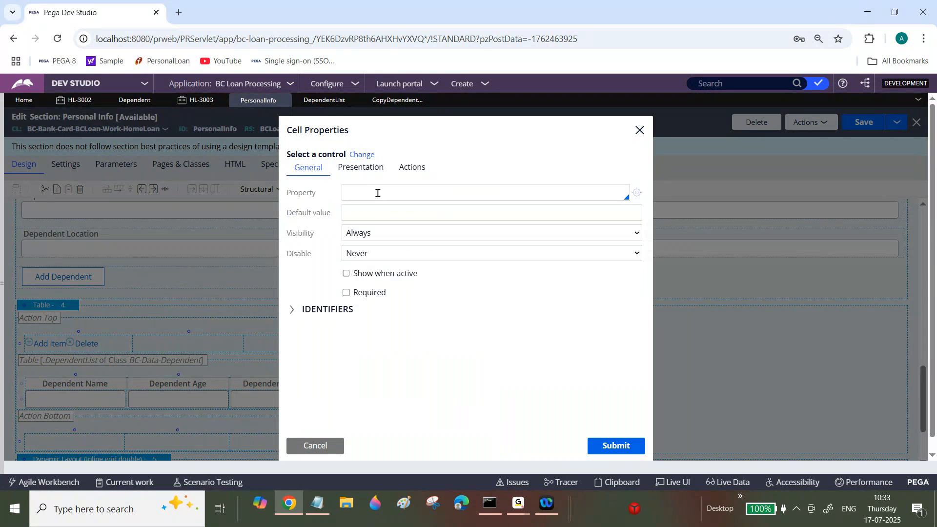
type(".")
left_click(375, 214)
left_click(605, 448)
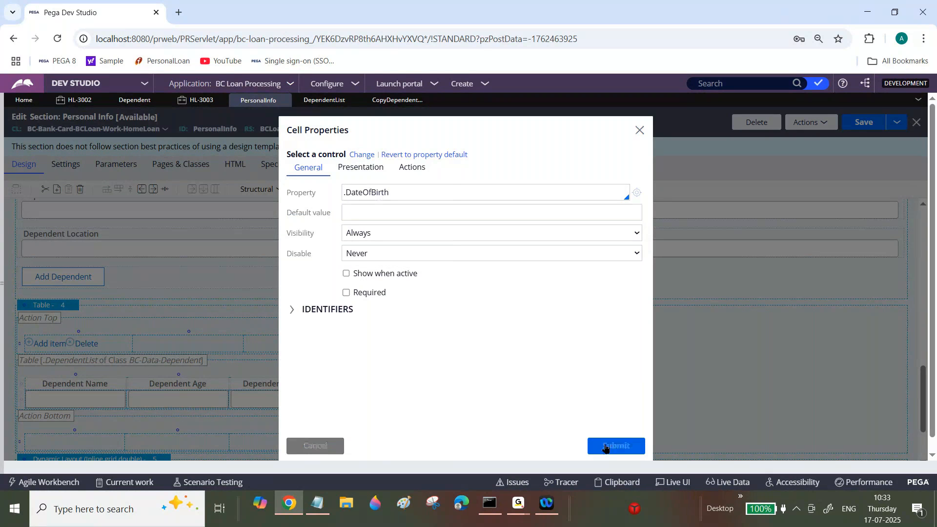
key("ctrl+s")
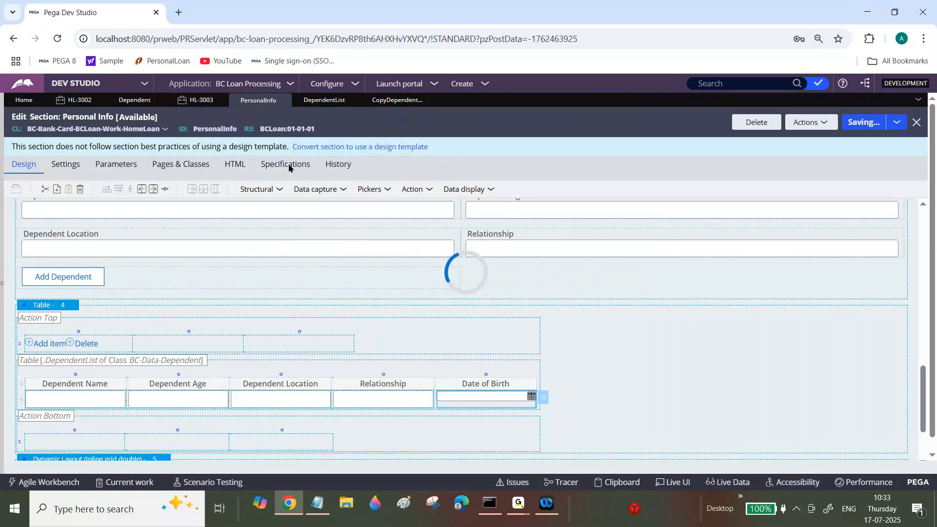
In case HL-3003, add a test dependent with name 245, age dsf, location dsg and relationship sdg to the table.
left_click(201, 100)
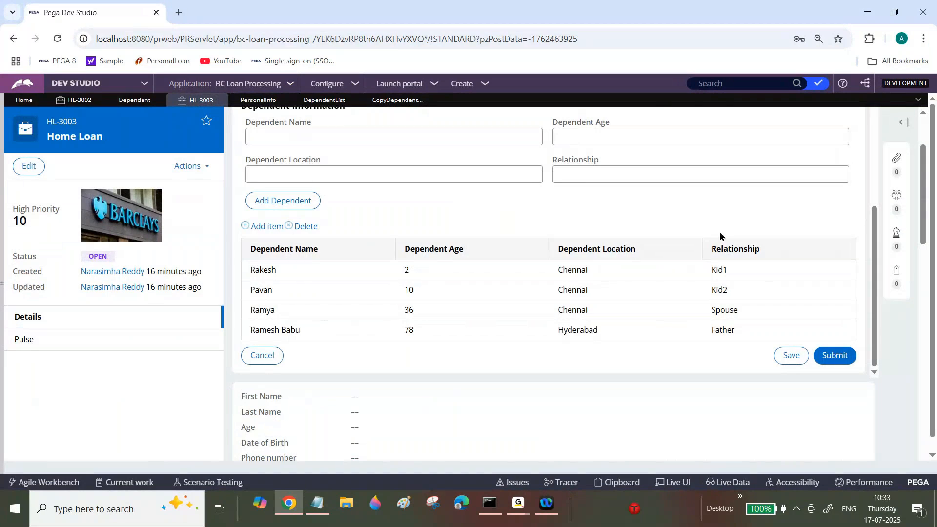
scroll(585, 219, "up", 2)
left_click(461, 212)
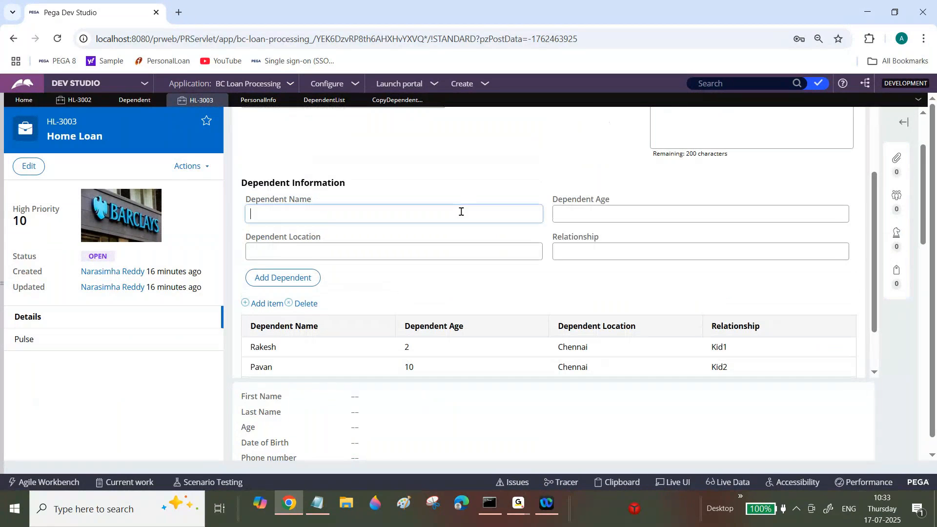
type("245")
key("Tab")
type("dsf")
key("Tab")
type("dsg")
key("Tab")
type("sdg")
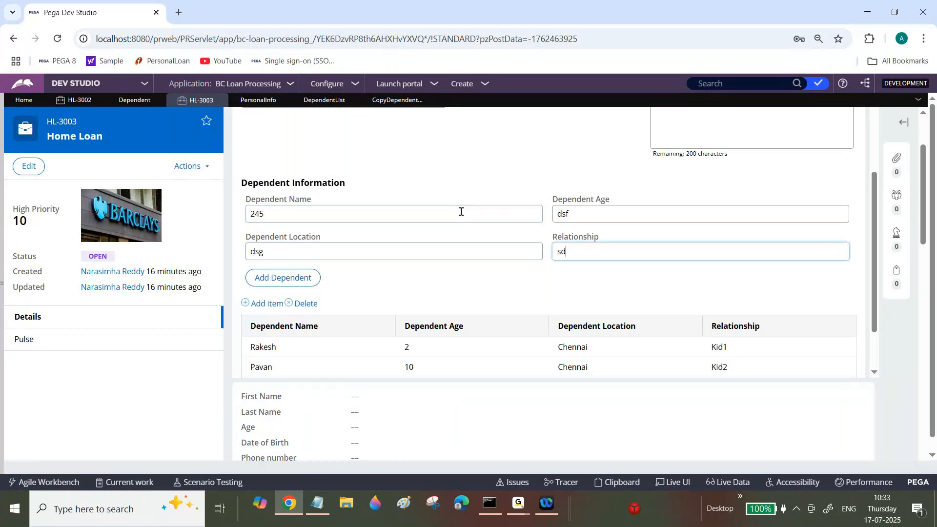
left_click(297, 284)
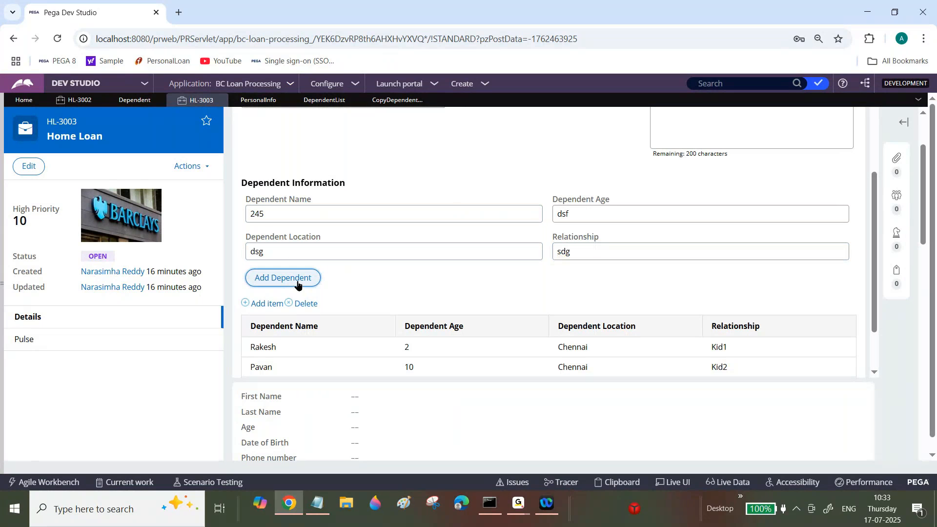
left_click_drag(873, 233, 874, 281)
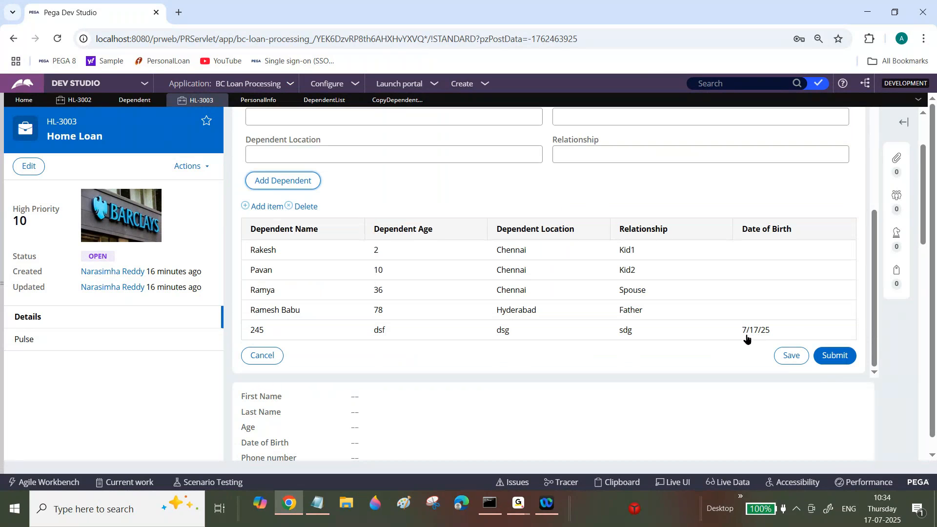
Add four blank dependents to the table without filling in any of the dependent fields.
left_click_drag(872, 316, 883, 297)
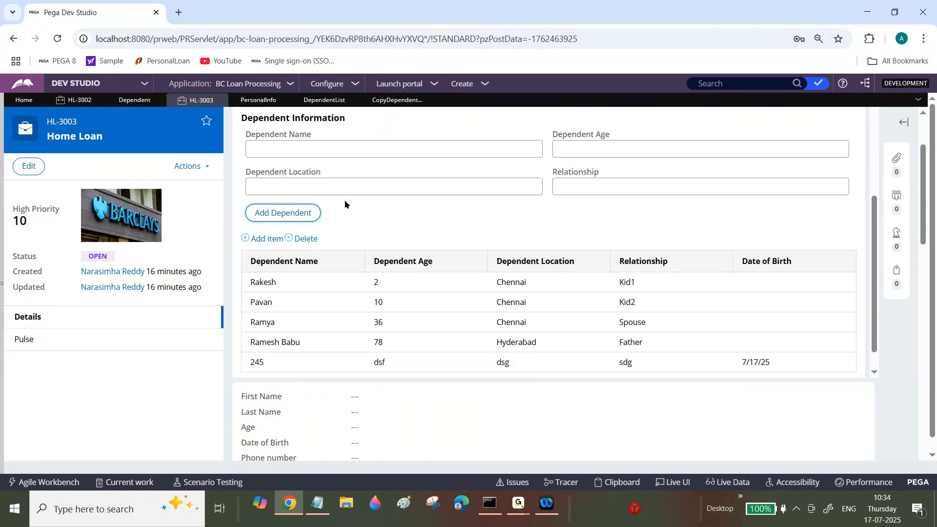
left_click(303, 218)
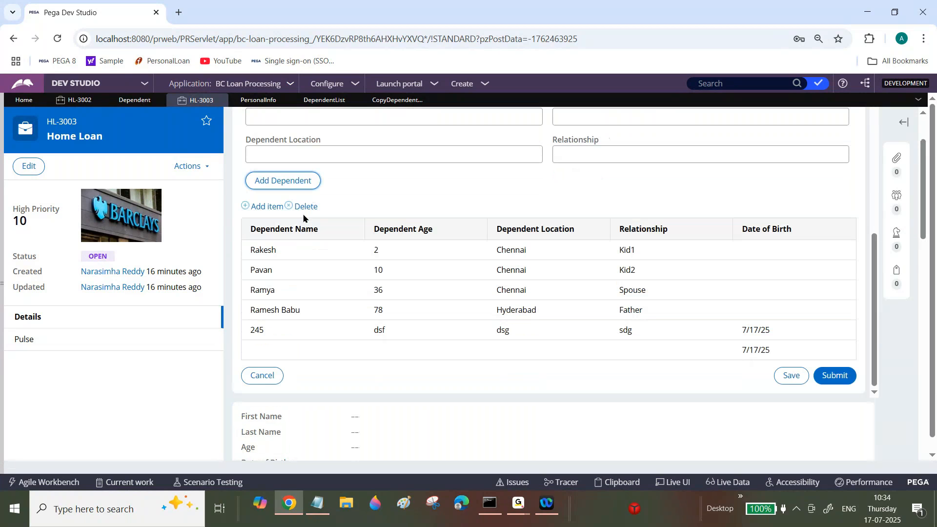
left_click(282, 179)
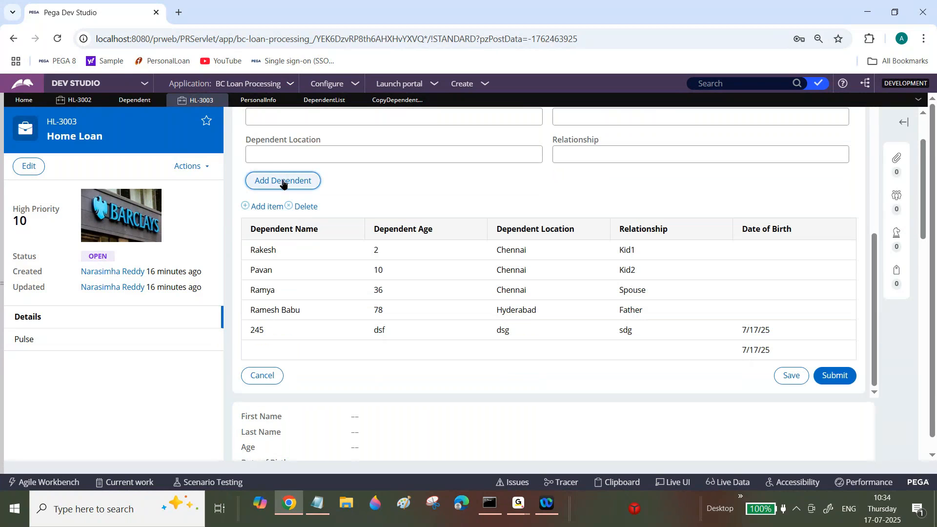
left_click(291, 187)
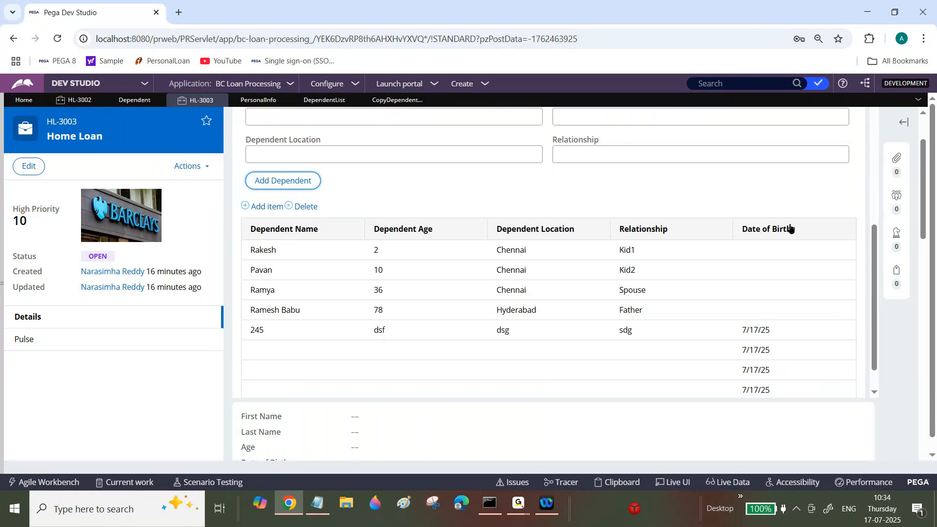
scroll(869, 306, "down", 2)
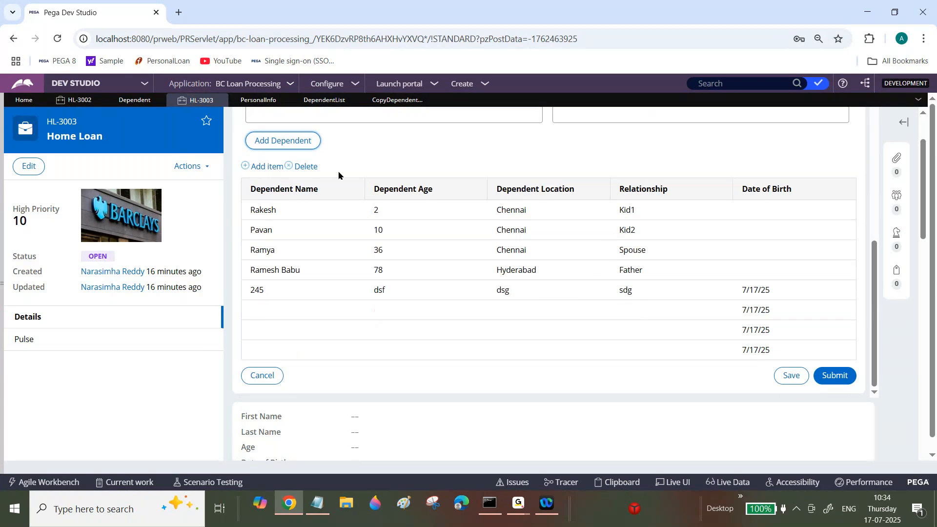
left_click(304, 148)
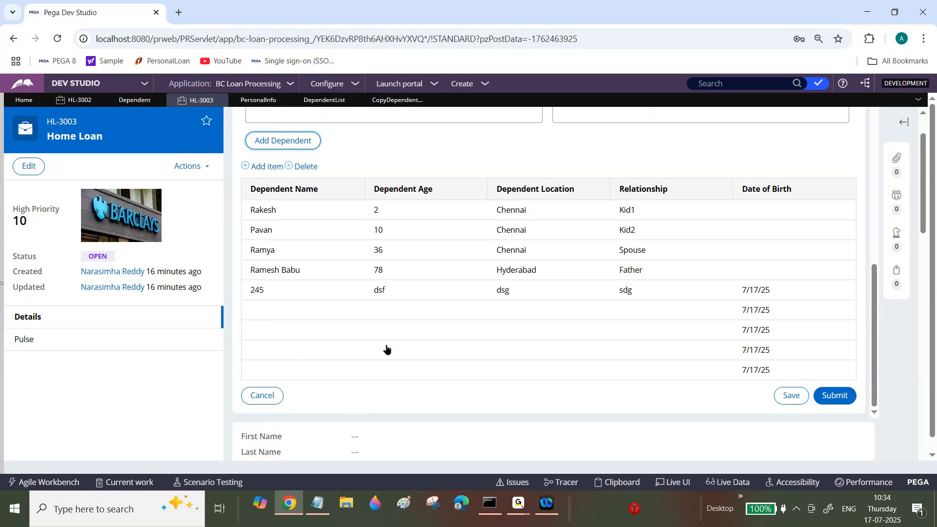
Try adding one more dependent with all fields empty and review the rows of the dependents table.
scroll(875, 330, "up", 1)
left_click_drag(878, 327, 834, 278)
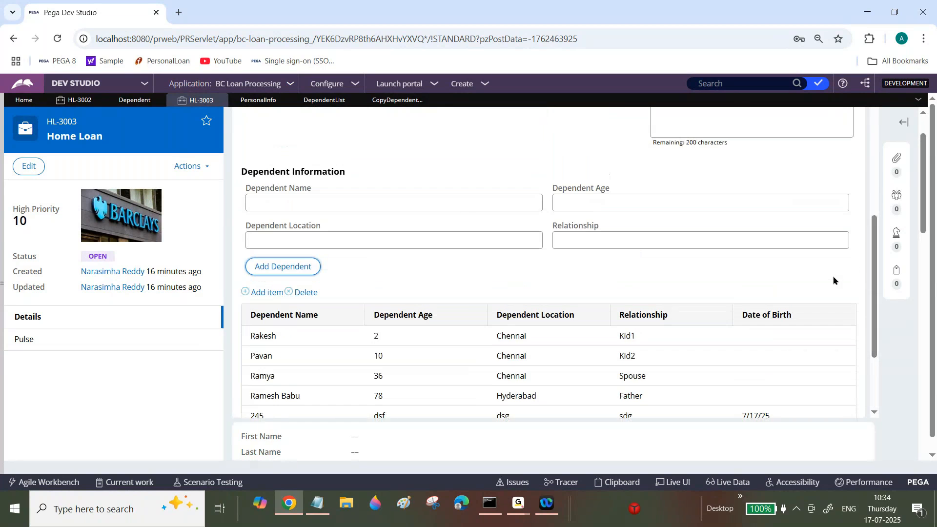
left_click(458, 195)
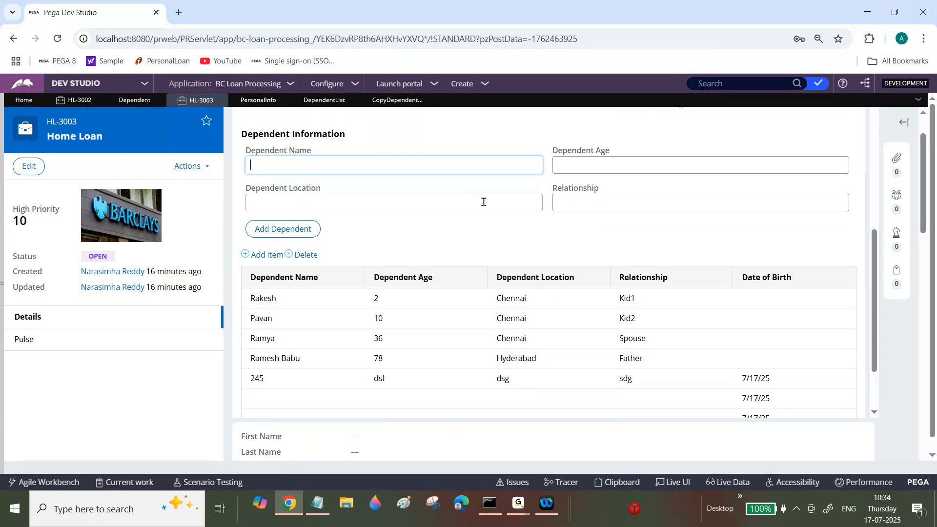
left_click(305, 232)
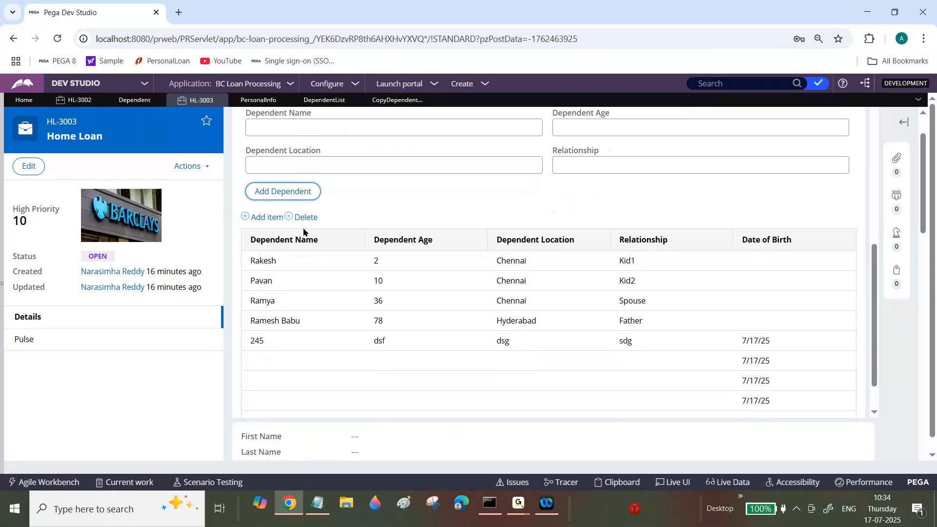
scroll(877, 322, "down", 1)
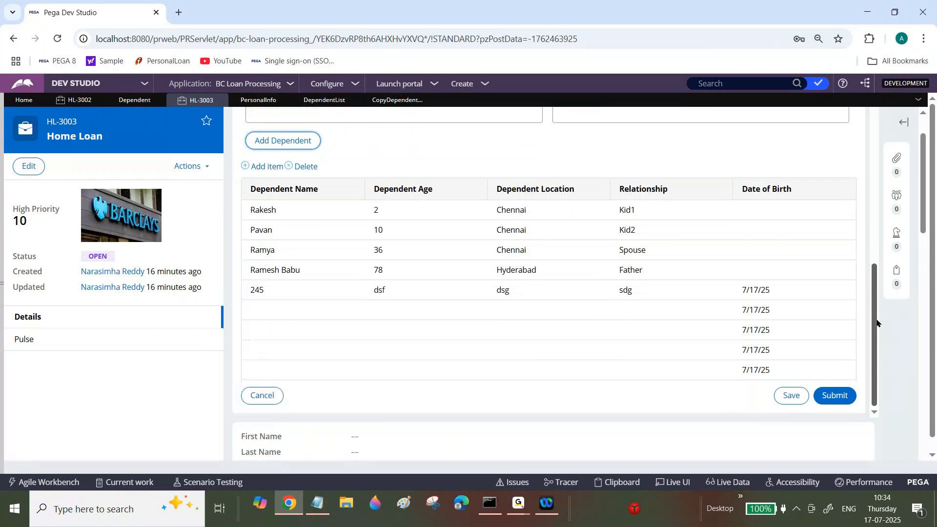
scroll(876, 323, "up", 3)
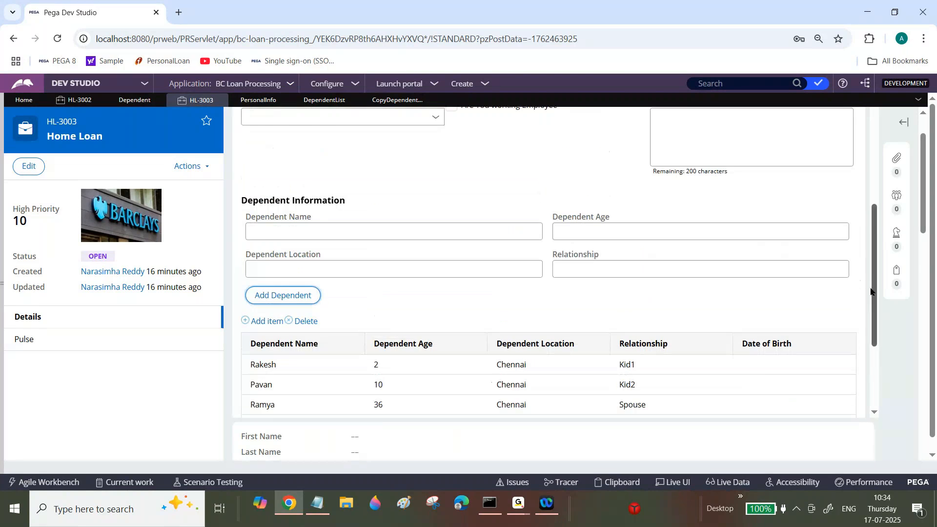
scroll(872, 302, "down", 3)
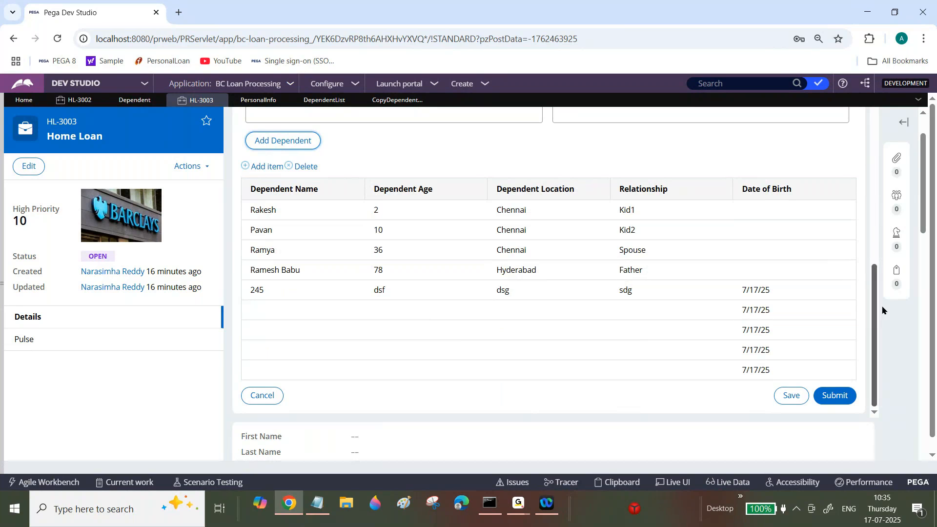
left_click_drag(874, 335, 868, 276)
scroll(392, 116, "down", 1)
scroll(392, 111, "up", 1)
Switch to Notepad and highlight the Ex4 and Ex5 lines about showing error messages at property level and page level.
left_click(322, 507)
left_click_drag(931, 122, 931, 396)
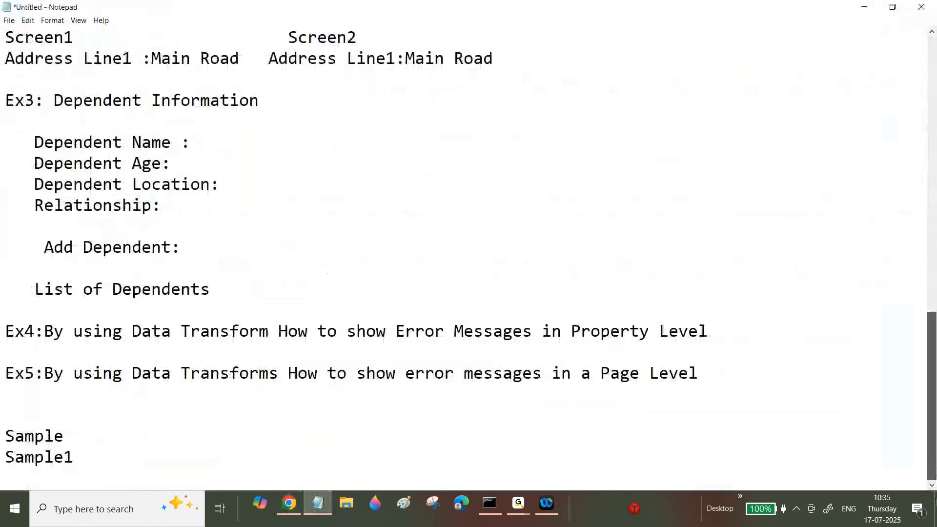
triple_click(717, 328)
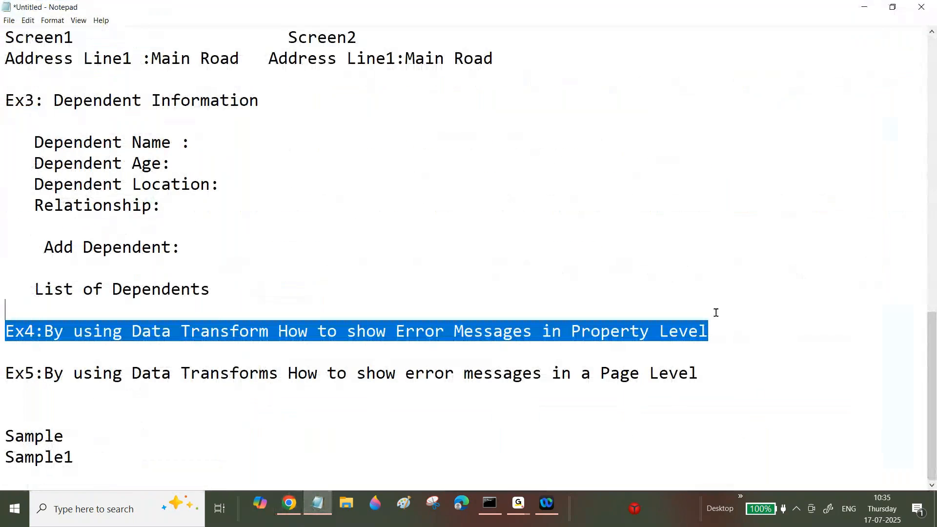
triple_click(717, 373)
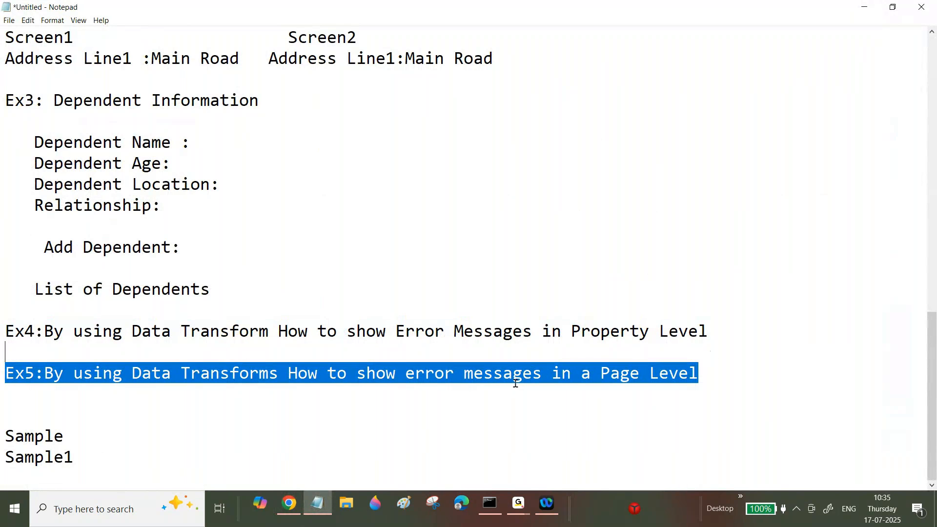
Switch back to Chrome and, in the CopyDependentDetails data transform, insert a When row above the Append and Map to row.
left_click(299, 498)
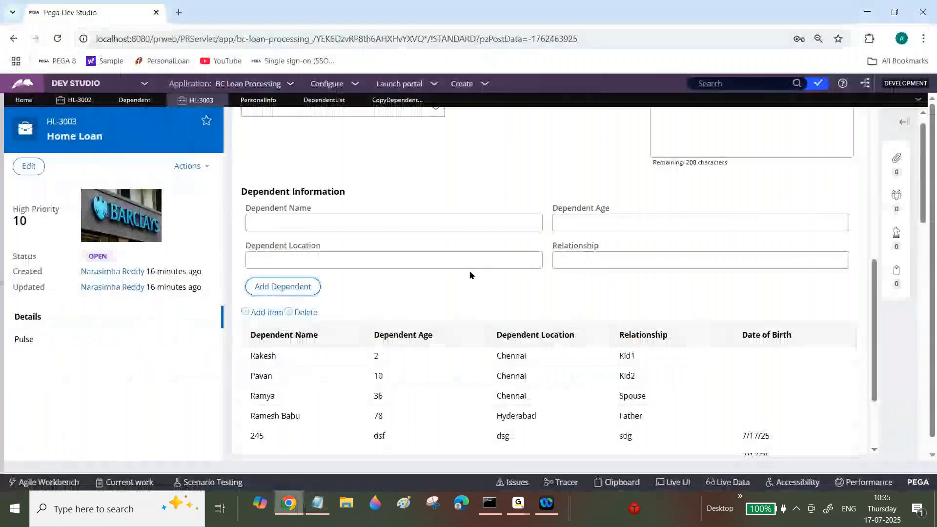
left_click(396, 100)
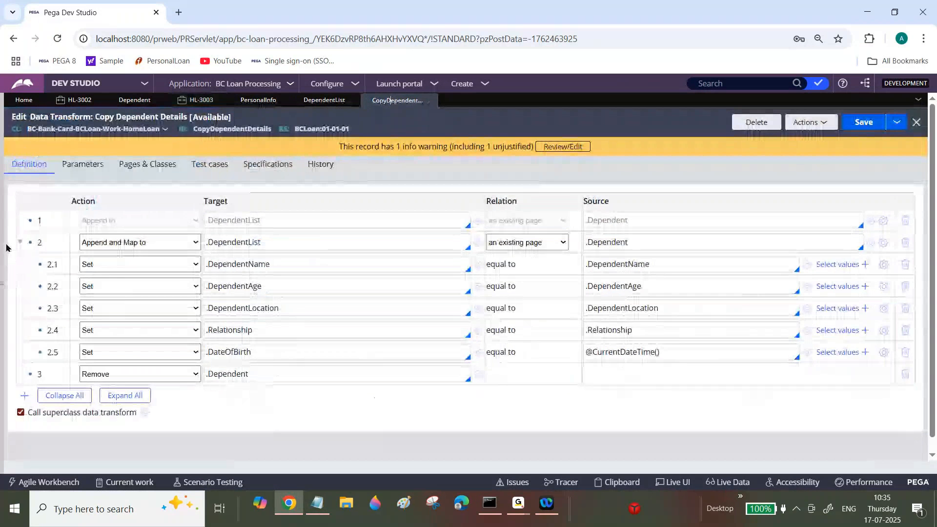
left_click(19, 242)
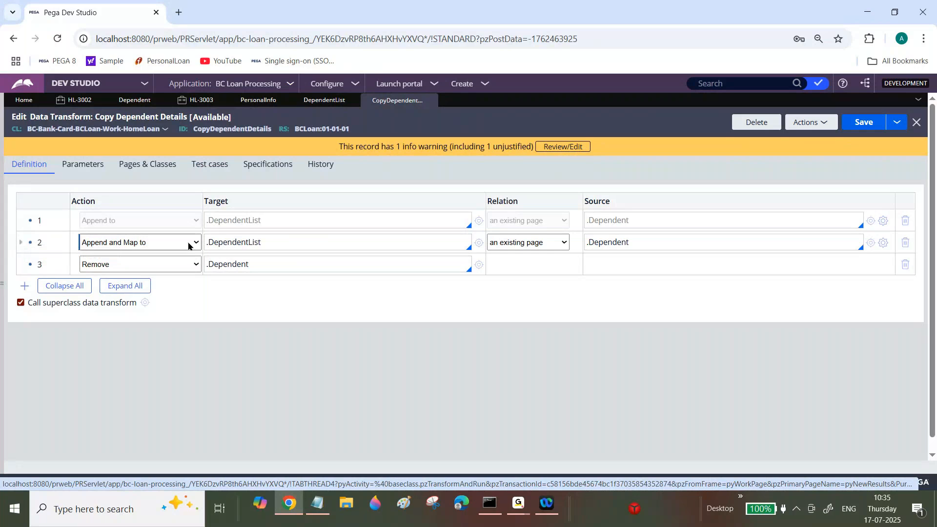
triple_click(225, 239)
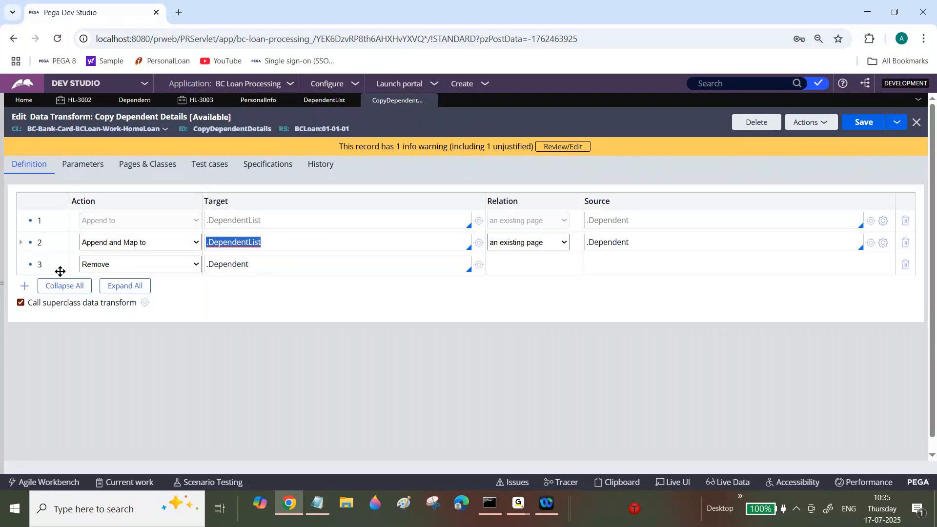
right_click(50, 241)
left_click(61, 259)
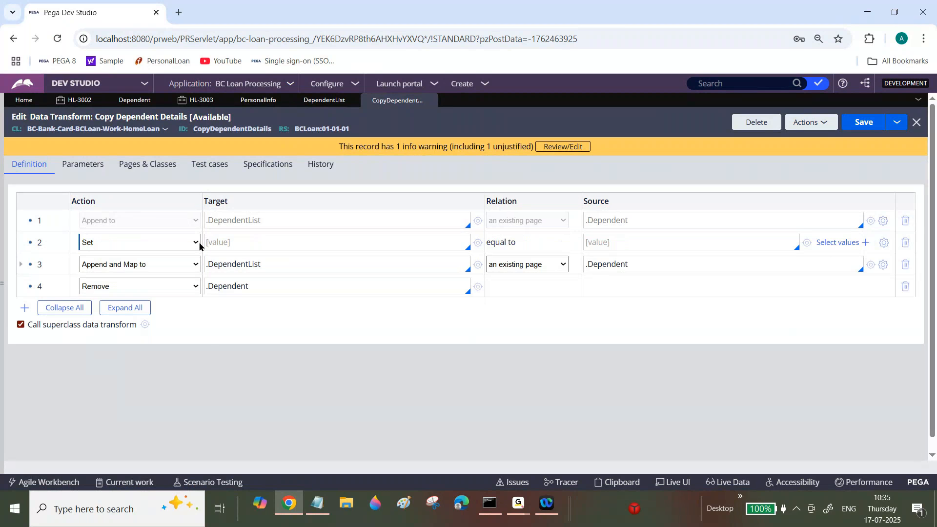
left_click(198, 242)
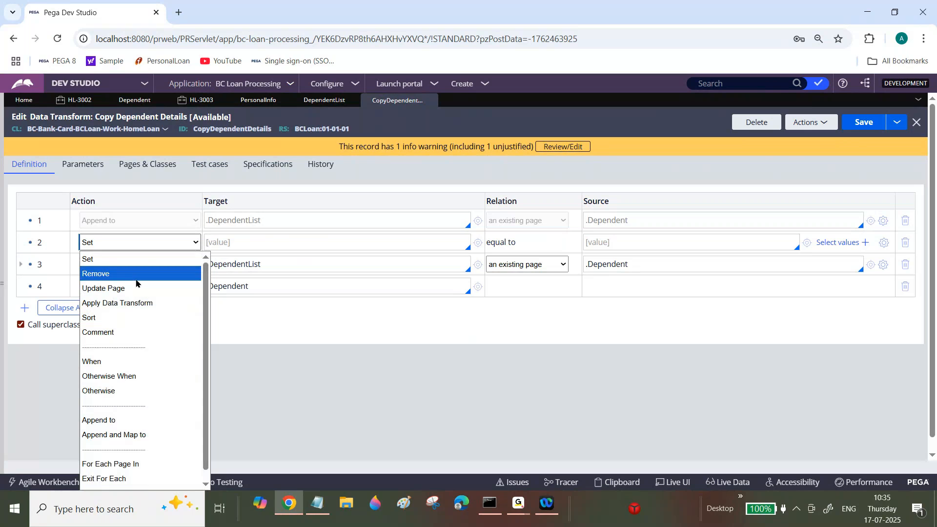
left_click(125, 362)
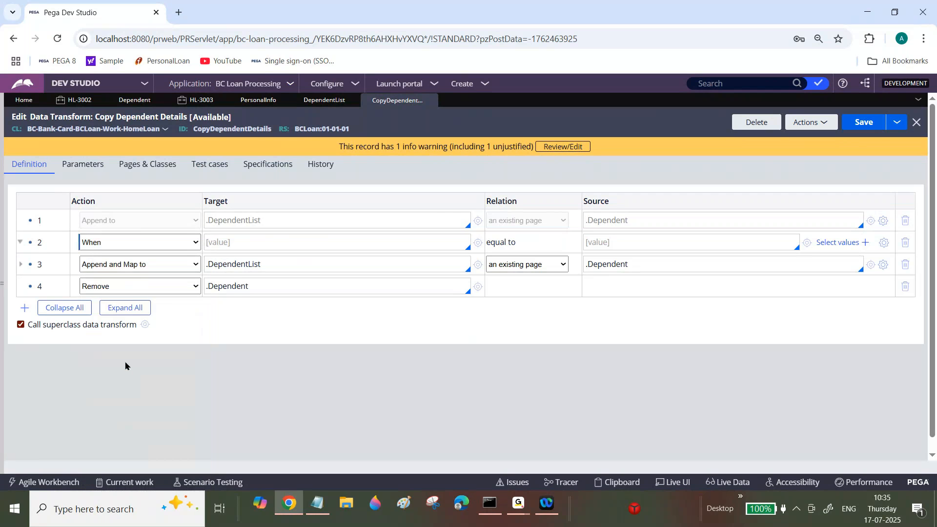
Start the new When row's condition with .Dependent.DependentName=="" to check for a blank dependent name.
left_click(234, 243)
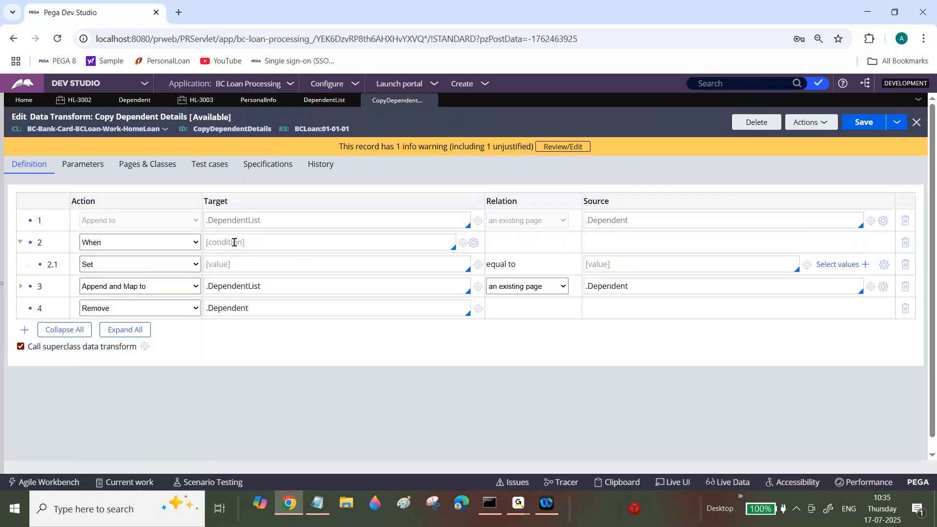
type(".Dependent.Dependent")
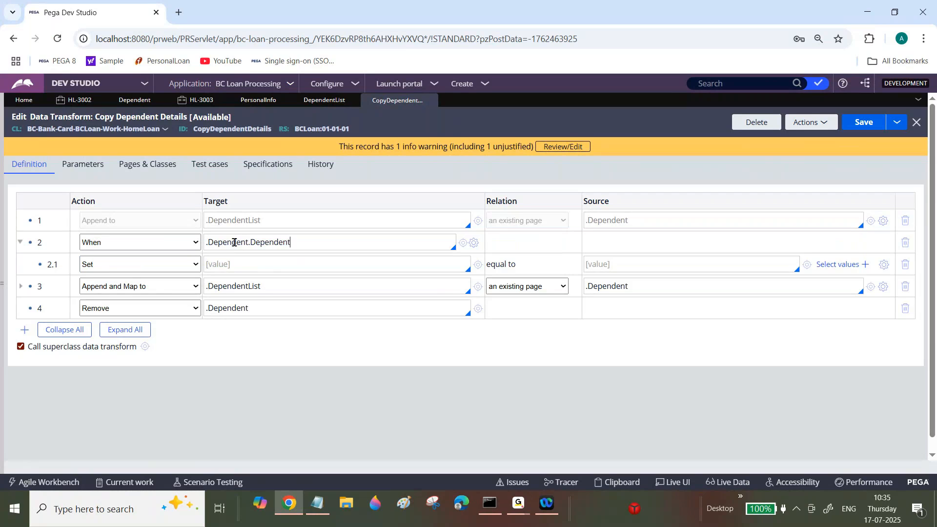
type("Name==\"\"||.DependentName.D")
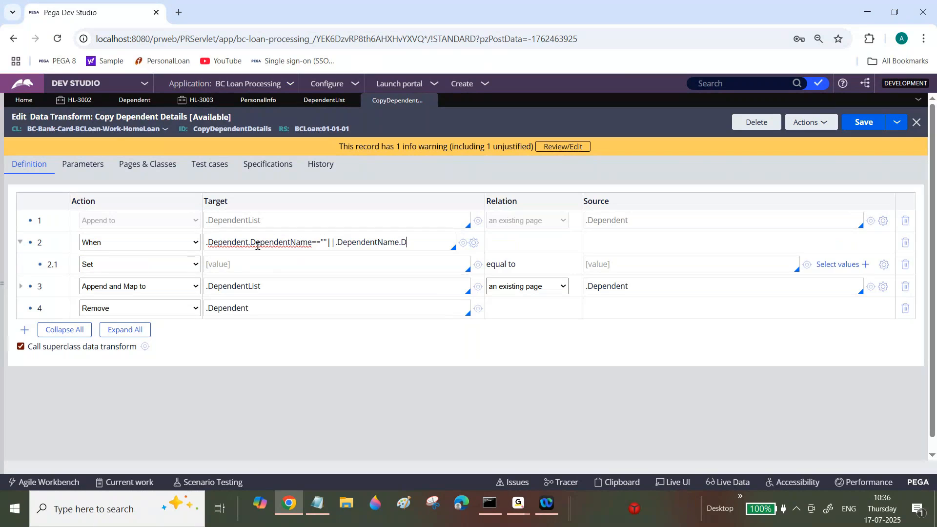
type("ependentAge==\"\"")
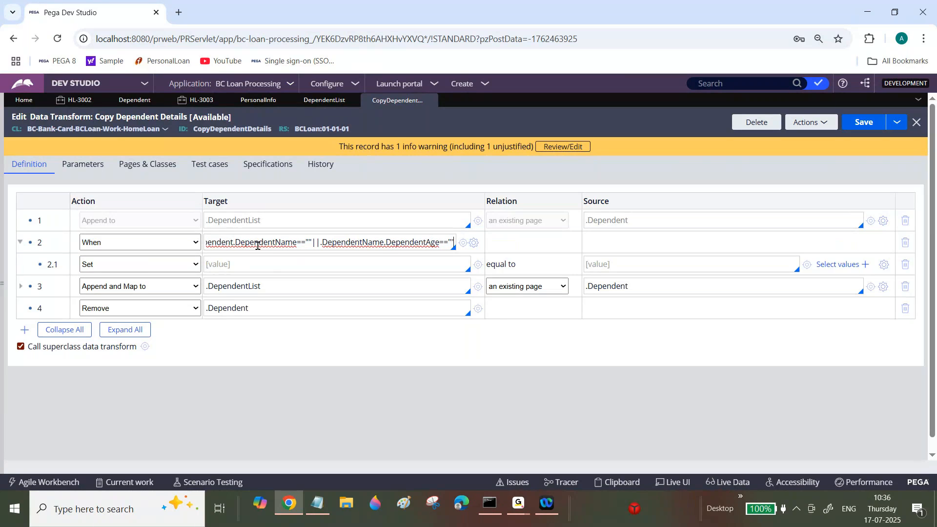
type(" ||")
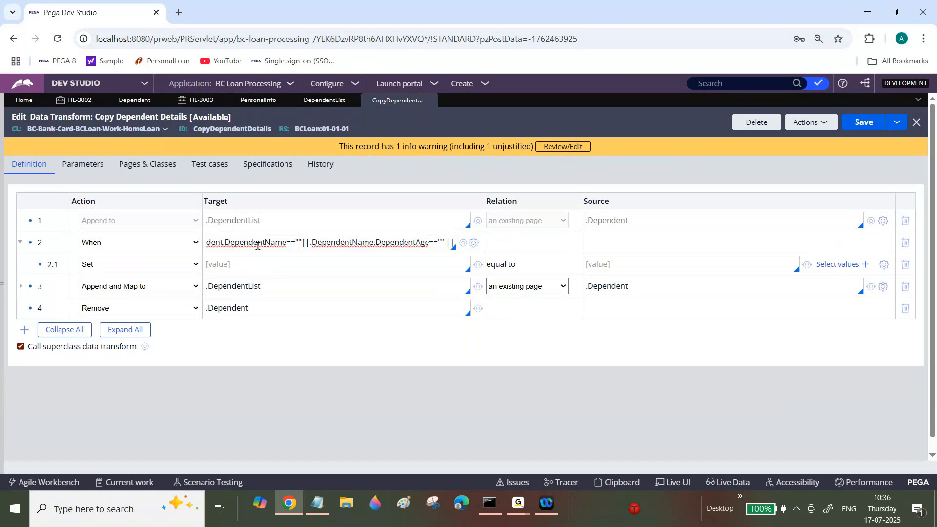
type(" .Dependent")
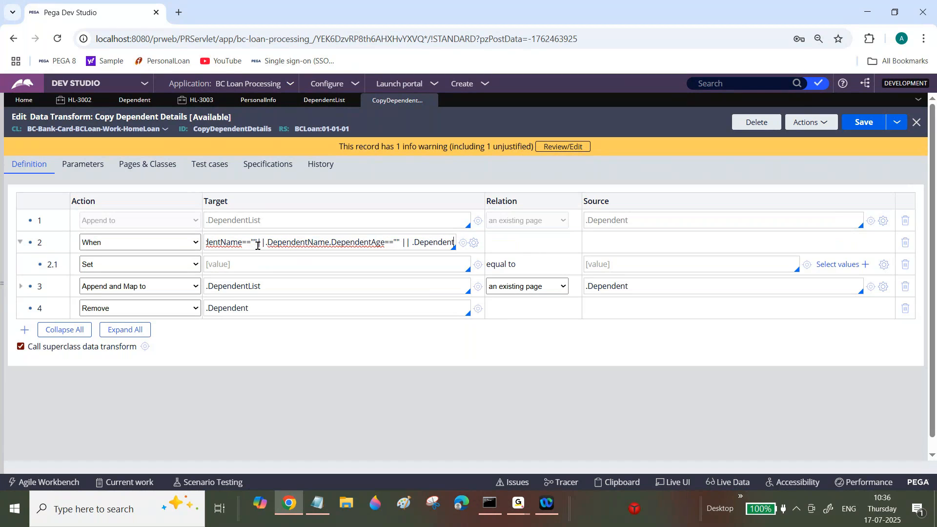
Append || .Dependent to the When condition and correct the age check's page reference to .Dependent.
left_click(325, 242)
key("BackSpace")
key("BackSpace")
key("BackSpace")
key("BackSpace")
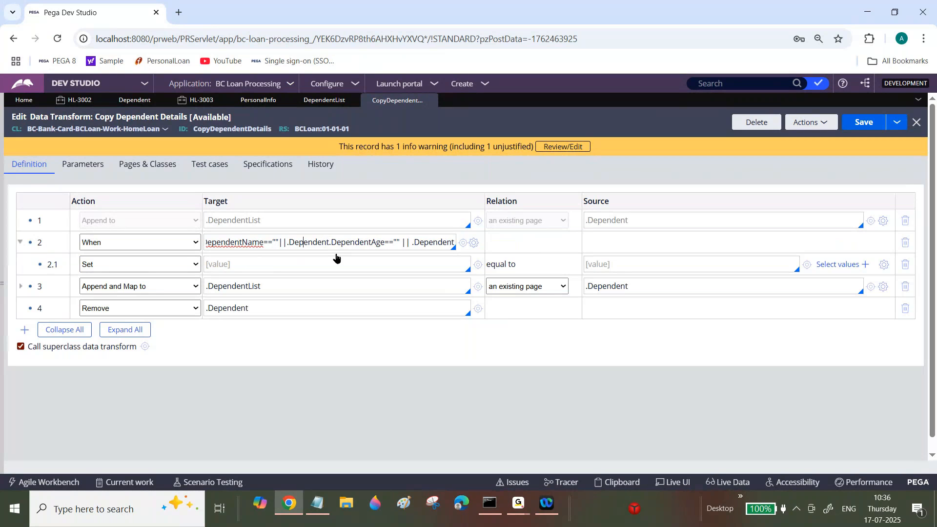
key("Left")
key("Left")
key("Left")
key("Left")
key("Left")
key("Left")
key("Left")
key("Left")
key("Left")
key("Left")
key("Left")
key("Left")
key("Left")
key("Left")
key("Left")
key("Left")
key("Left")
key("Left")
key("Left")
key("Left")
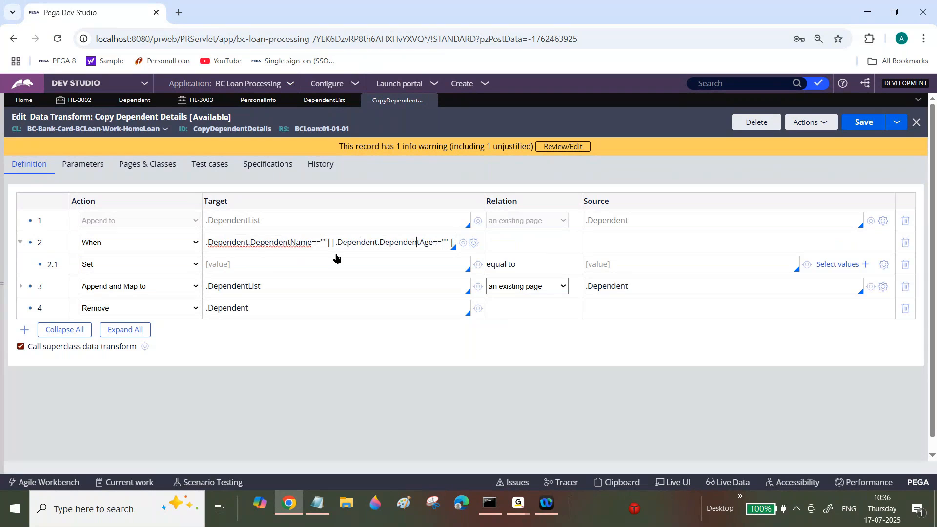
key("Right")
key("Right")
key("Right")
key("Right")
key("Right")
key("Right")
key("Right")
key("Right")
key("Right")
key("Right")
key("Right")
key("Right")
key("Right")
key("Right")
key("Right")
key("Right")
key("Right")
key("Right")
key("Right")
key("Right")
Complete the third check of the When condition as .Dependent.DependentLocation=="".
type("t.Depend")
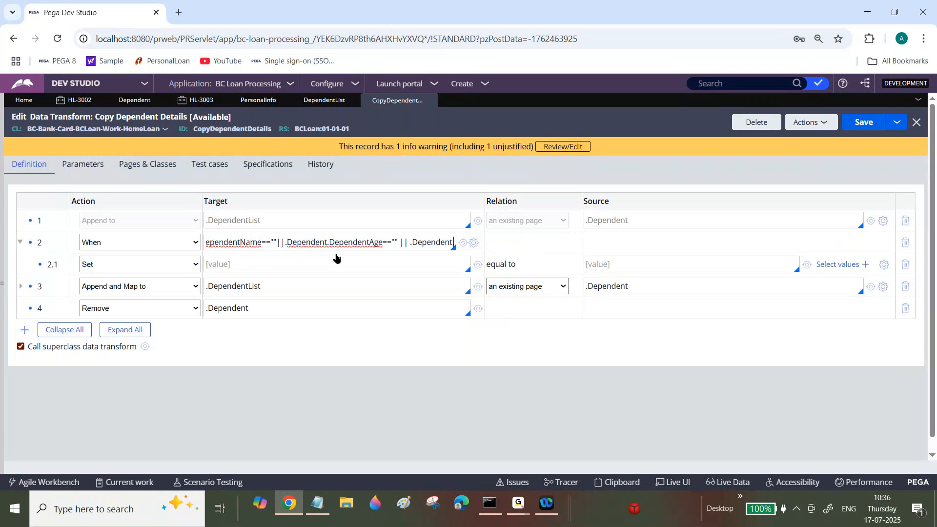
type("ent")
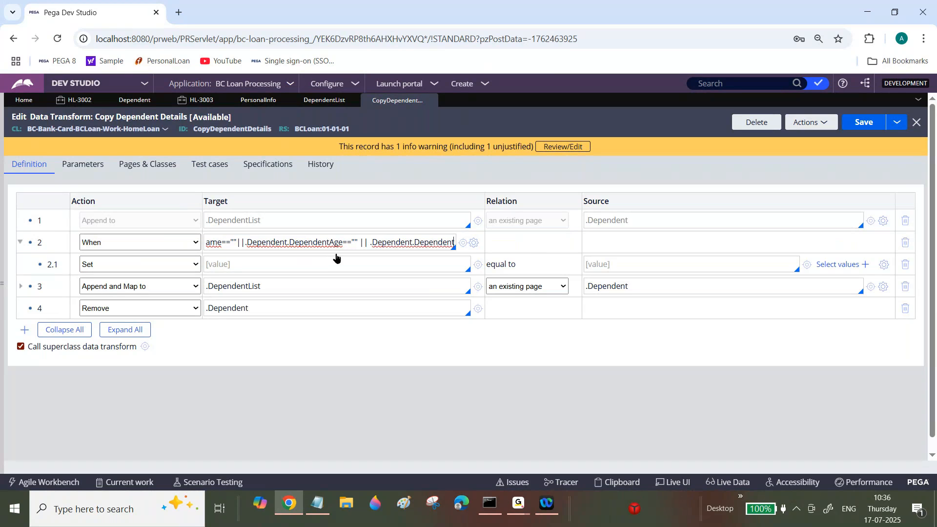
type("L")
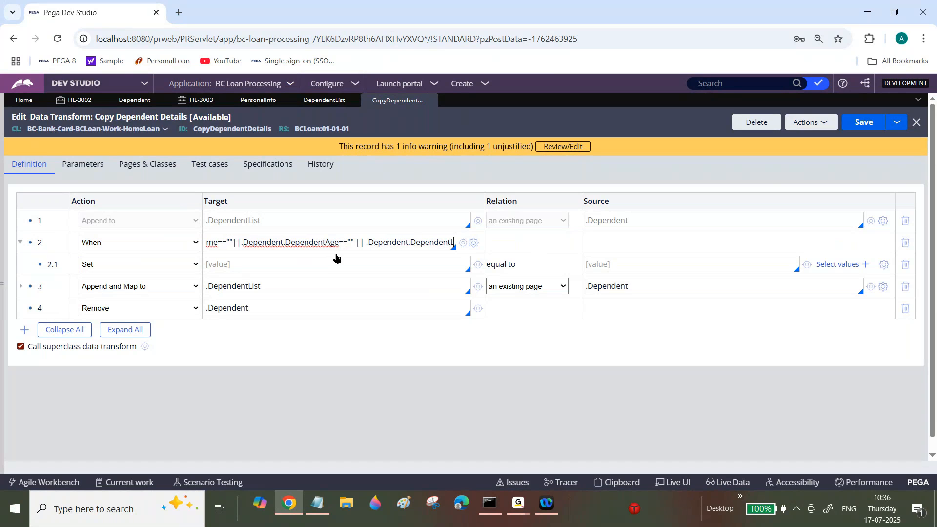
type("oc")
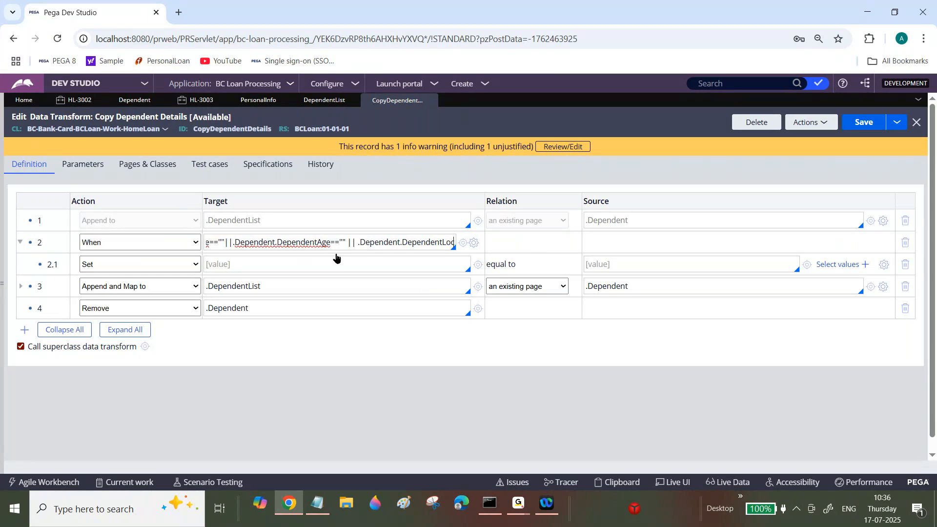
type("ation==\"\"")
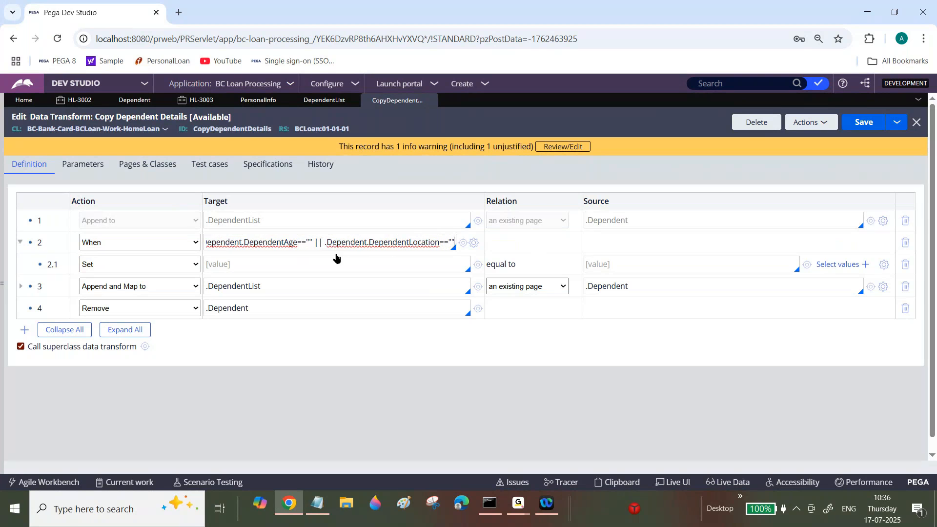
type(" || ")
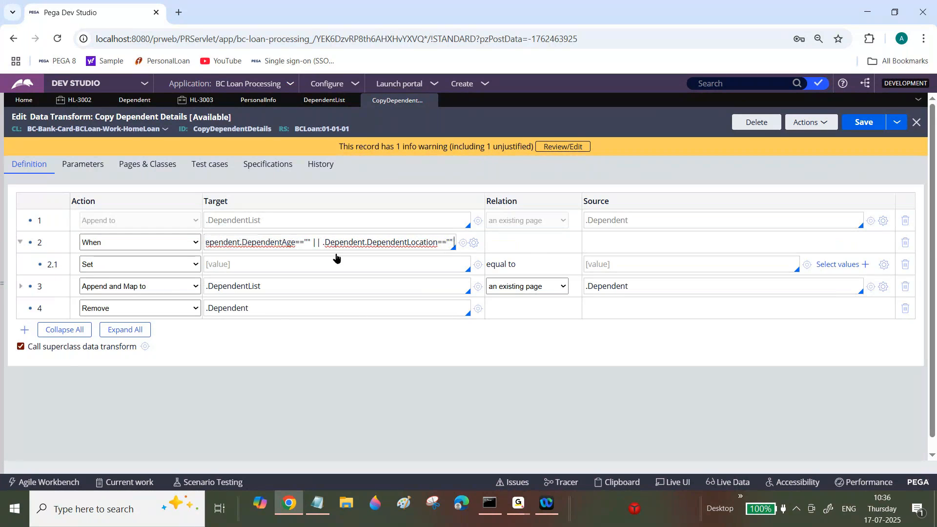
type(".Dep")
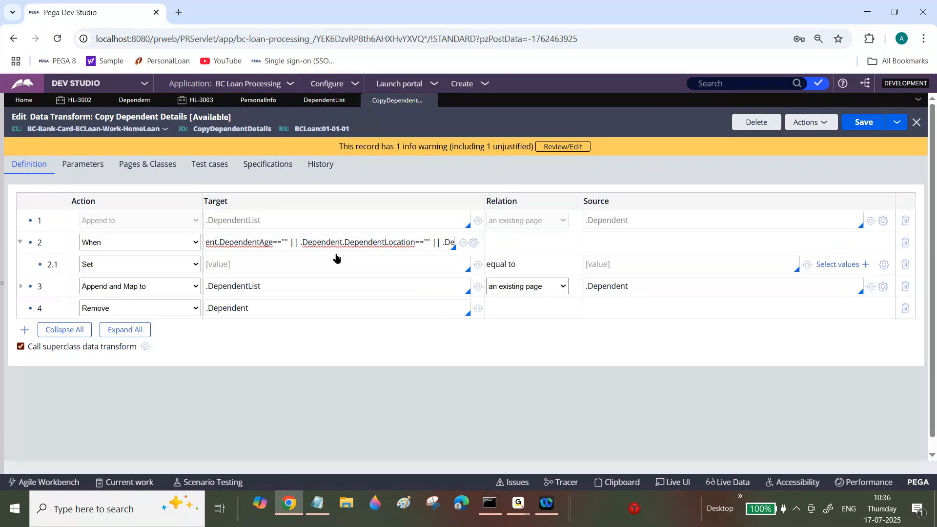
type("edent")
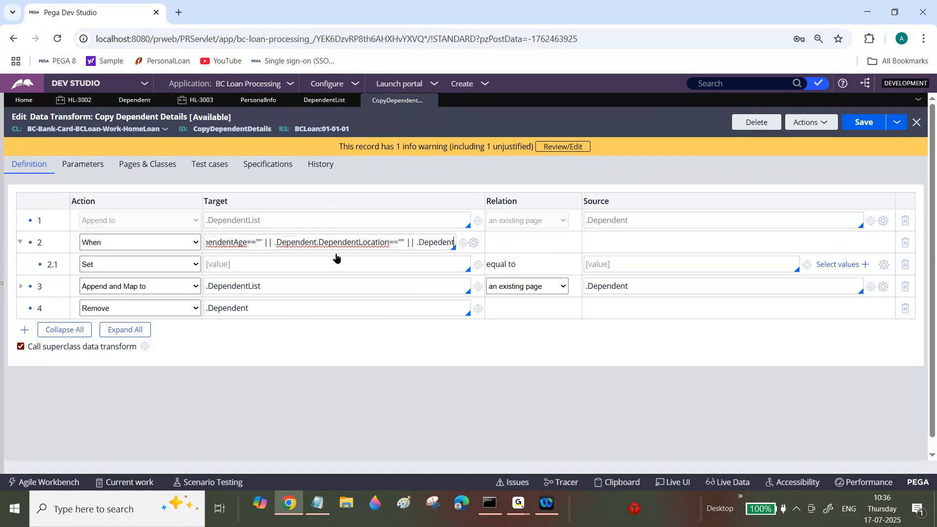
type(".R")
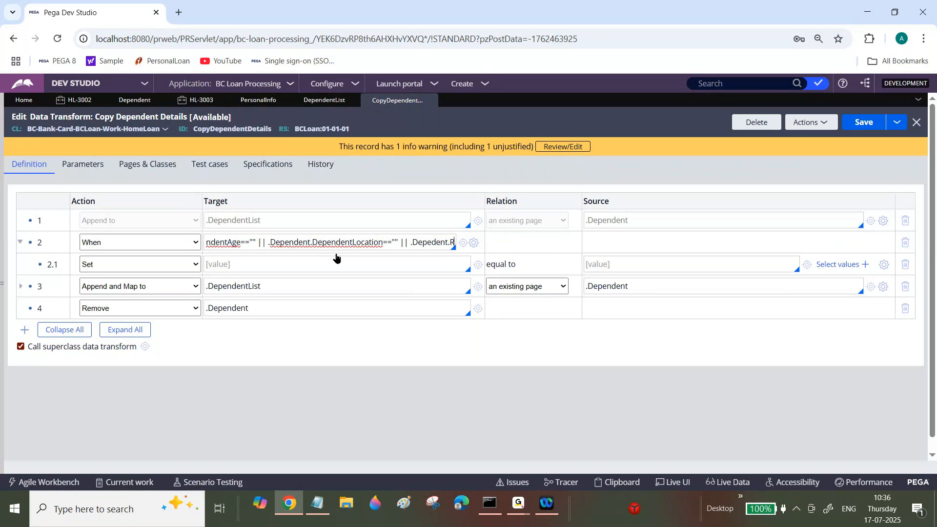
type("elationsh")
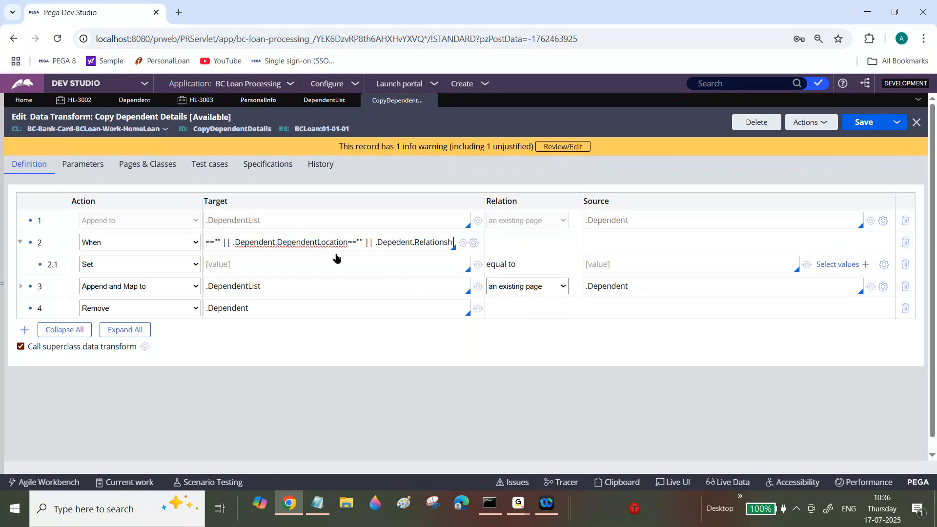
type("ip==\"\"")
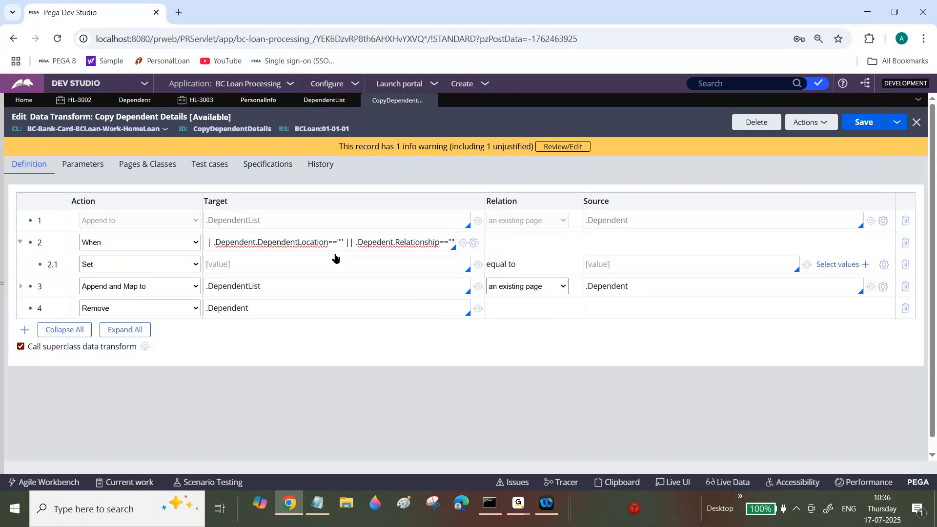
Insert a Comment row above the When row and copy the full When condition into it.
key("ctrl+a")
right_click(48, 241)
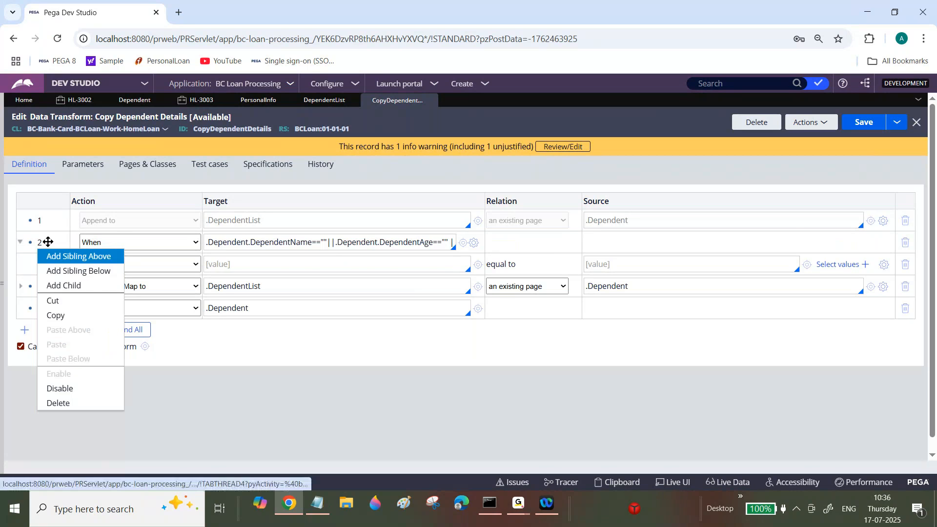
left_click(64, 256)
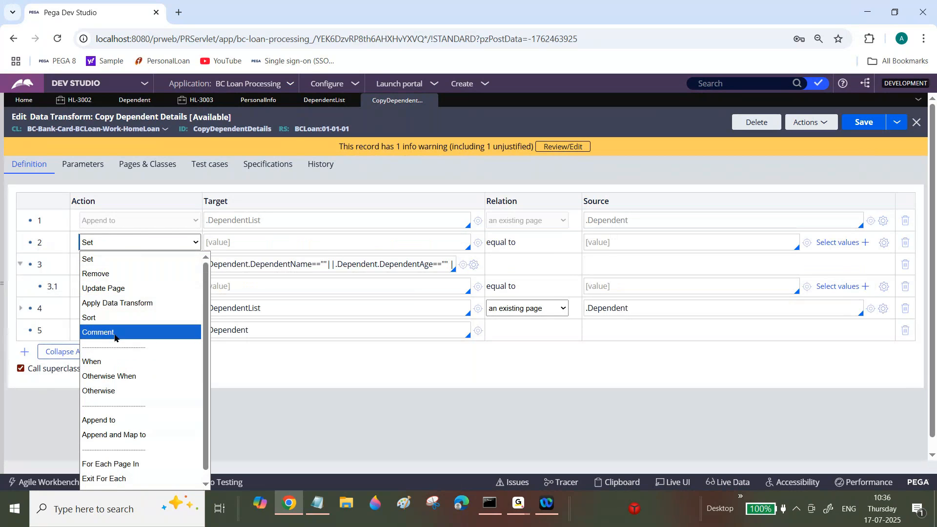
left_click(115, 334)
left_click(310, 241)
type(".Dependent.DependentName==\"\"||.Dependent.DependentAge==\"\" || .Dependent.DependentLocation==\"\" || .Depedent.Relationship==\"\"")
Set the target of the Set row nested under the When row to Param.ErrorMessage.
left_click(257, 283)
type("Pa")
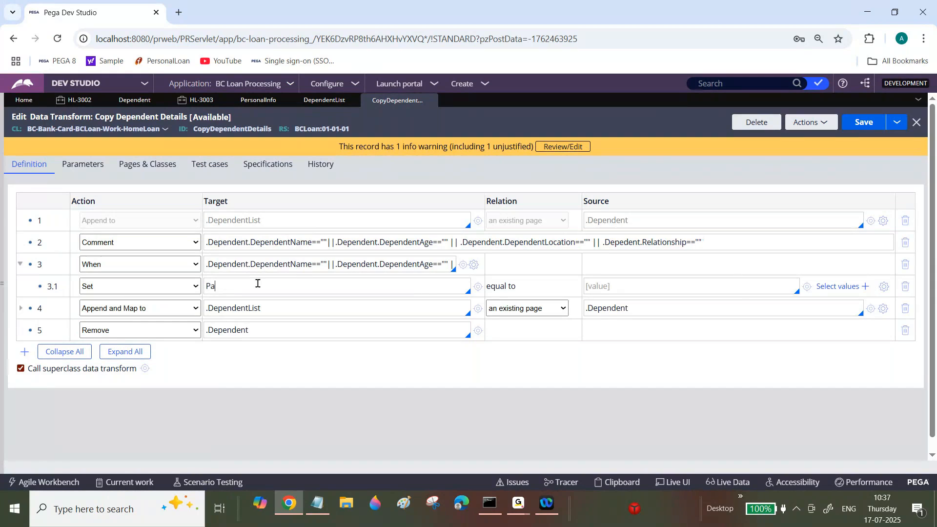
type("ram.ErrorMessage")
In the expression builder for the Param.ErrorMessage source, search for AddMessageTo and insert the pxAddMessageToPage function that takes a message and a clipboard page.
left_click(883, 287)
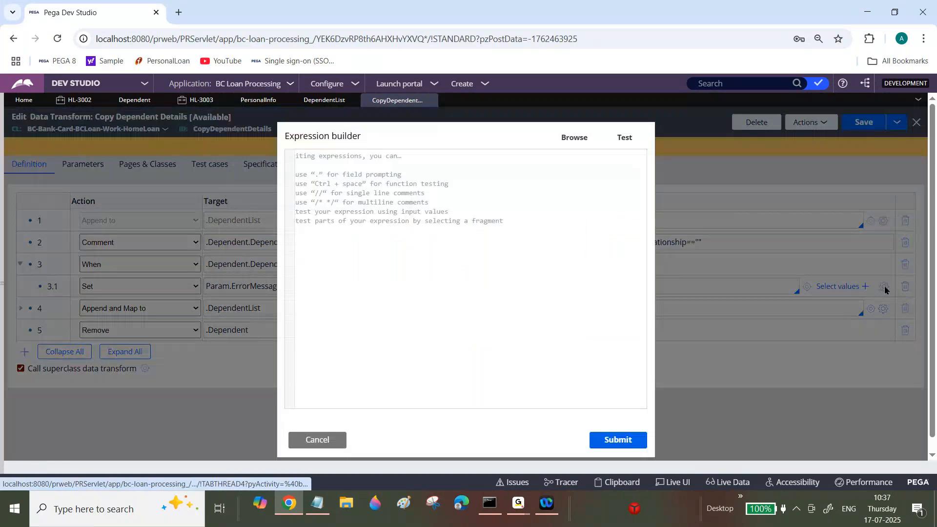
left_click(567, 136)
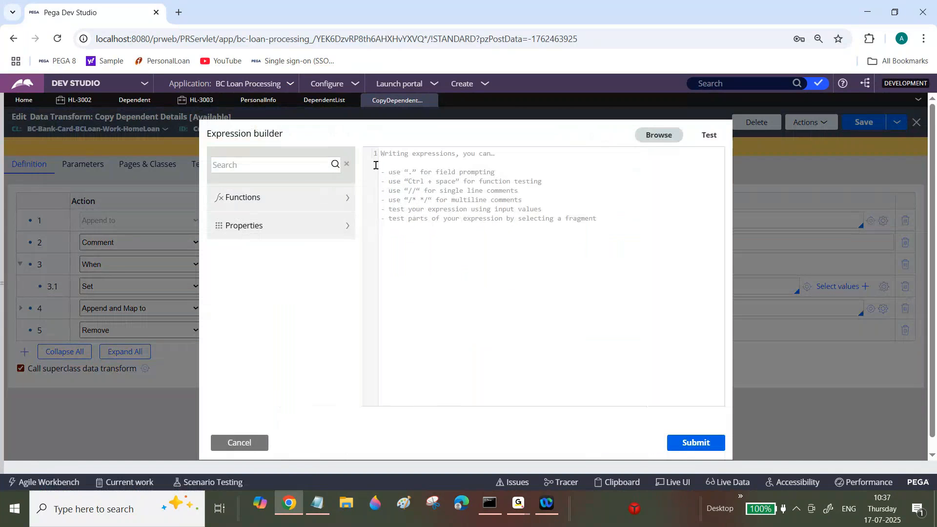
type("AddMessageTo")
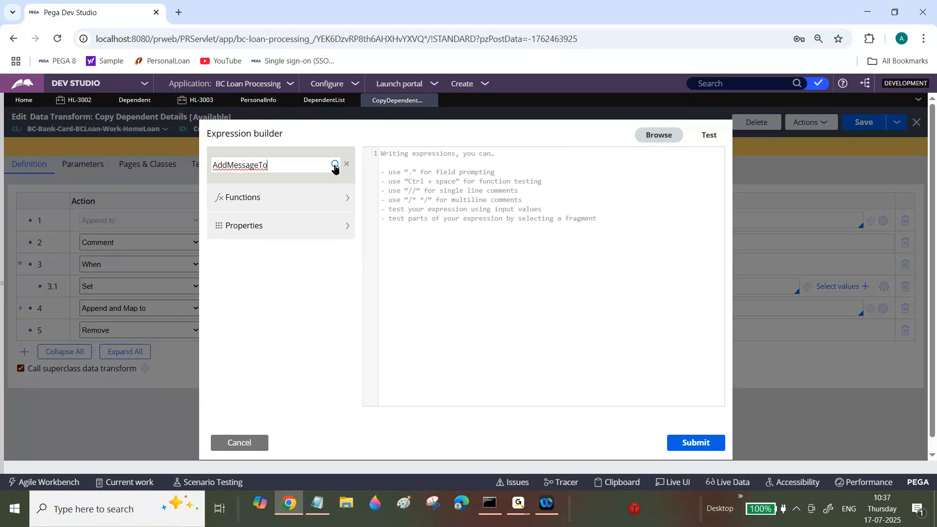
left_click(334, 166)
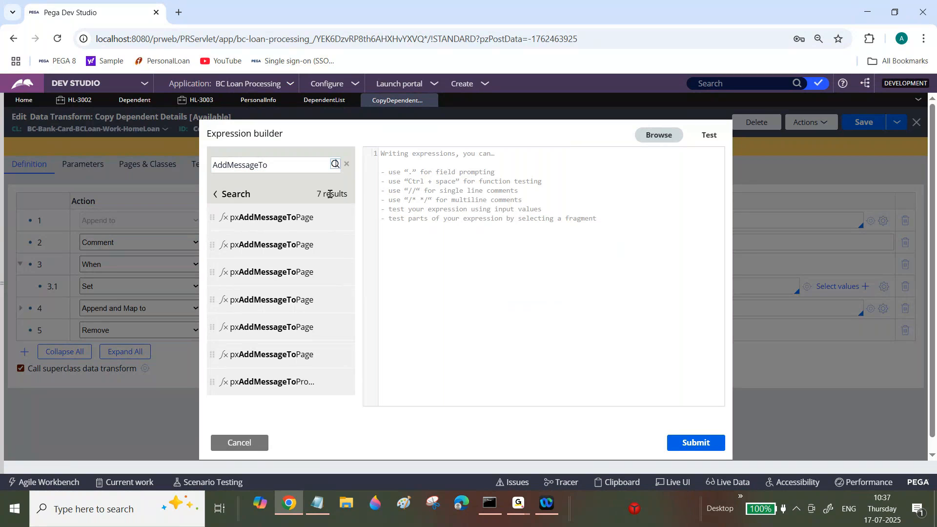
mouse_move(291, 252)
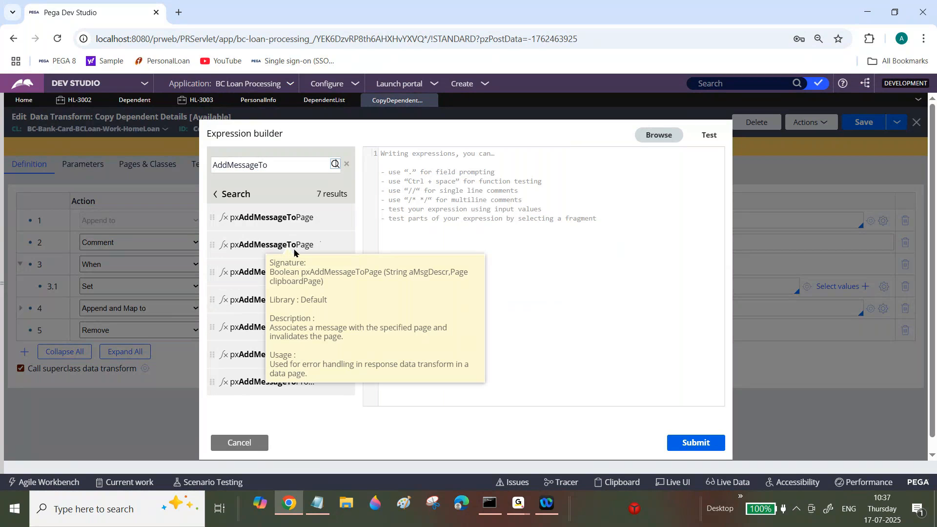
left_click(322, 250)
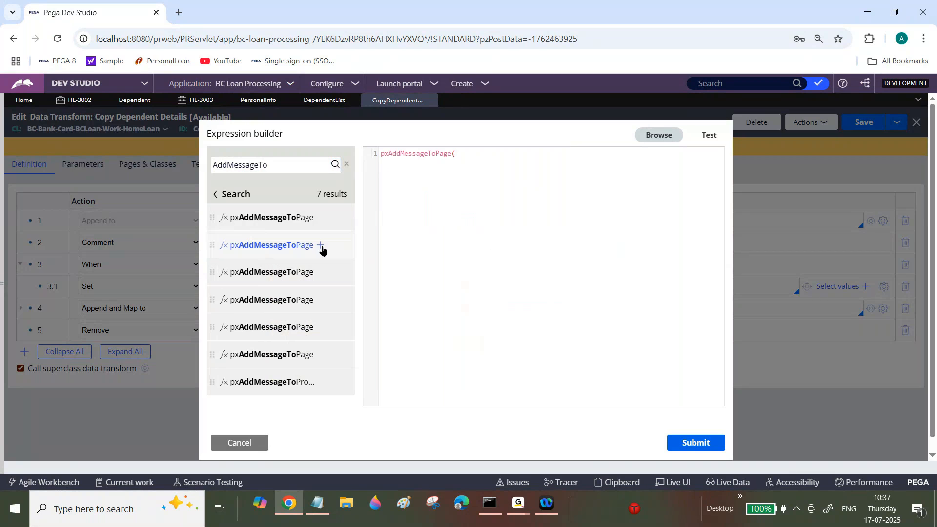
Enter "Please enter Dependent Details before clicking Add Dependent" as the message argument of pxAddMessageToPage.
type("P")
key("BackSpace")
type("\"\"")
type("Please ent")
type("er Depen")
type("dent ")
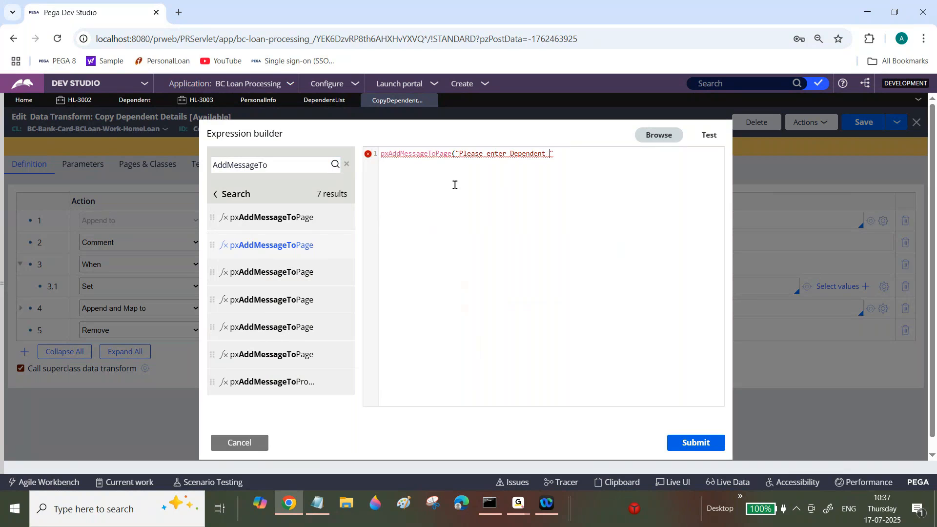
type("Details ")
type("before cl")
type("icking Ad")
type("d Depend")
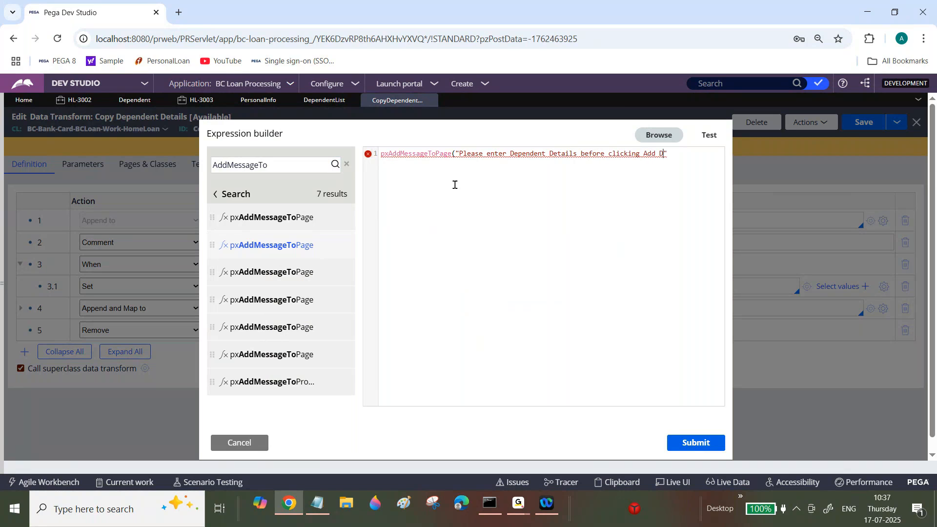
type("ent,Primary")
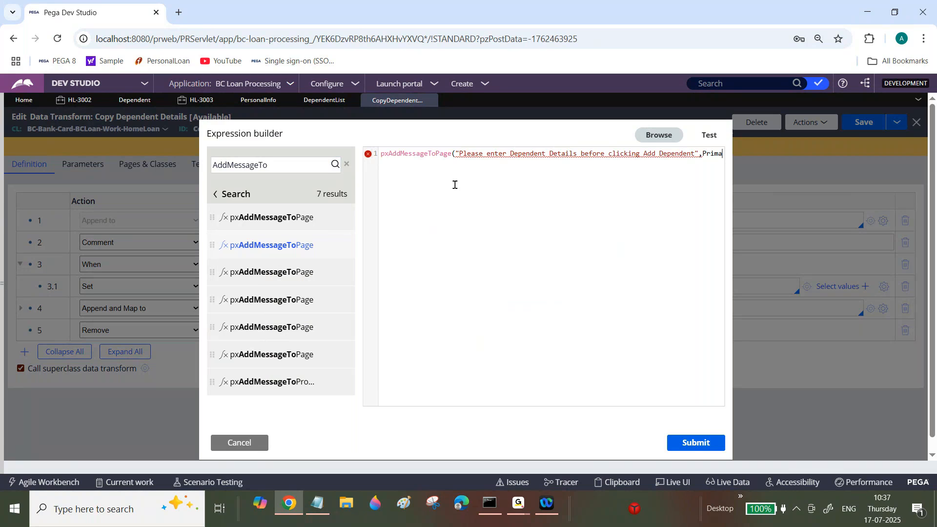
type(")")
Give Primary as the page argument of pxAddMessageToPage, close the function call and submit the expression.
left_click(698, 442)
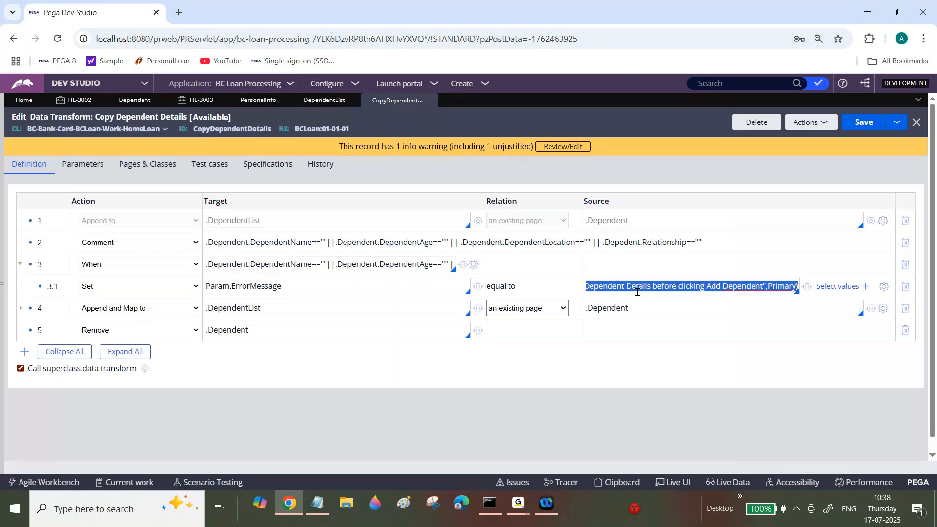
Add an Exit Data Transform row below the Param.ErrorMessage row inside the When block and save the data transform.
double_click(354, 287)
key("Return")
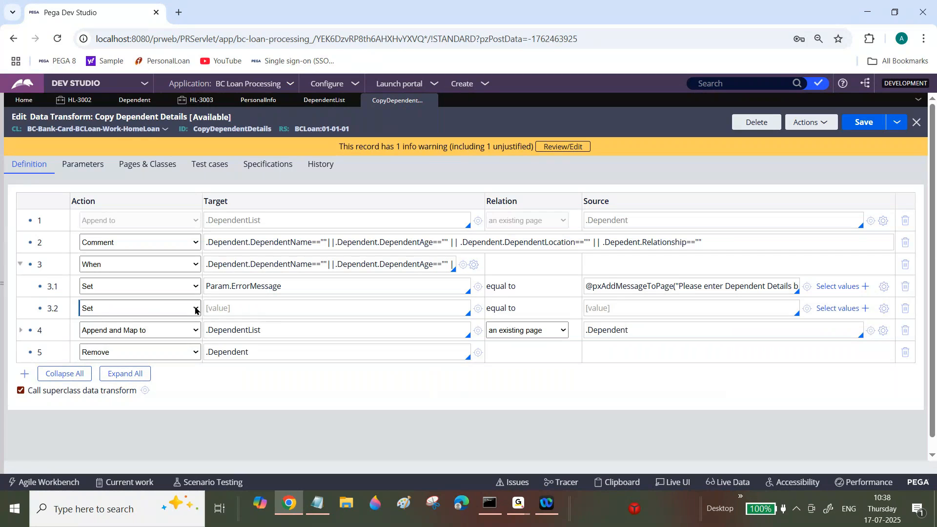
left_click(160, 294)
left_click(863, 122)
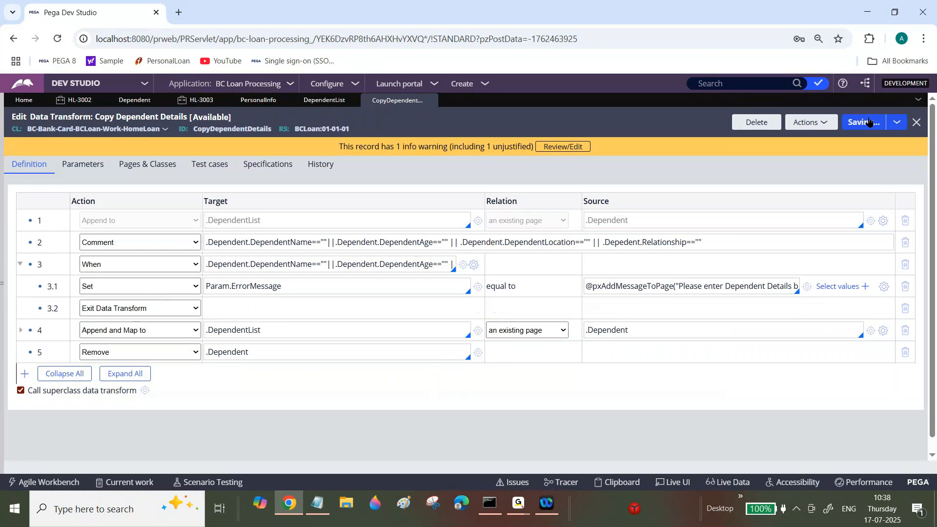
left_click(321, 498)
scroll(464, 259, "up", 7)
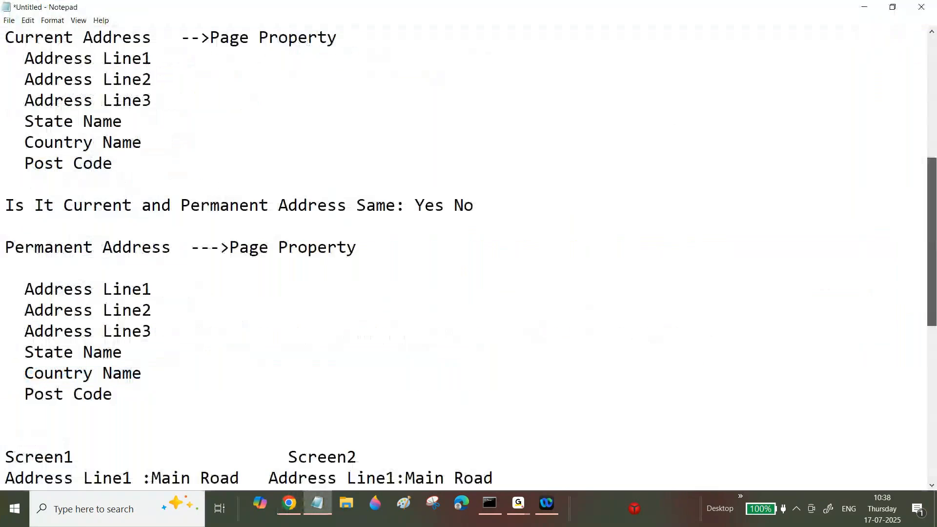
scroll(895, 73, "up", 5)
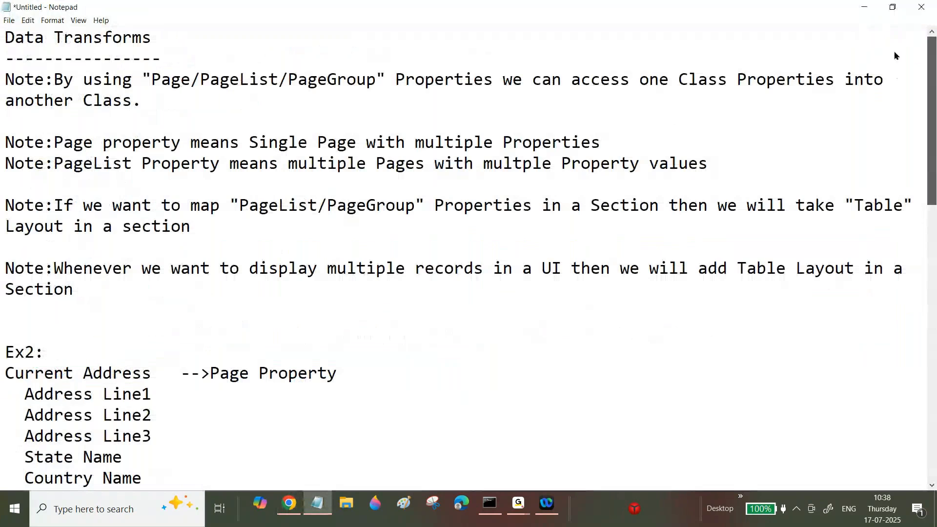
left_click(155, 304)
key("Return")
type("No")
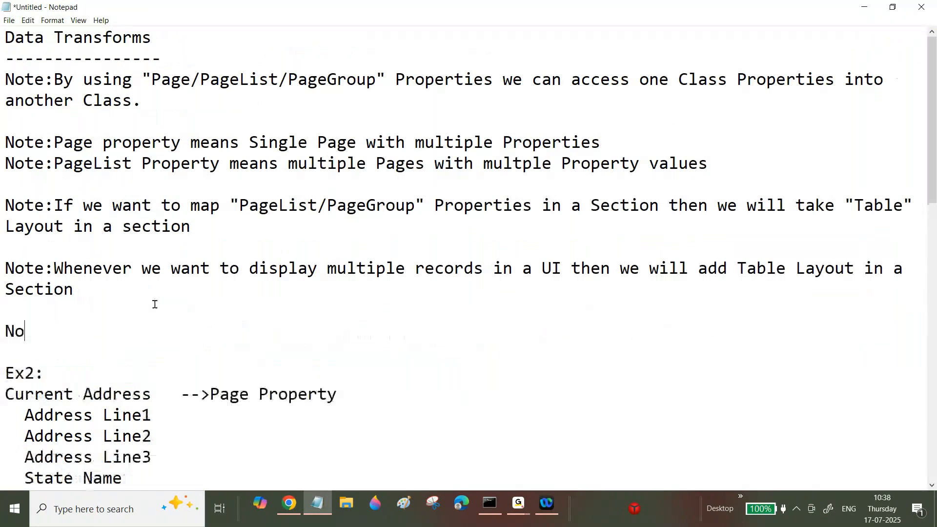
type("te:By us")
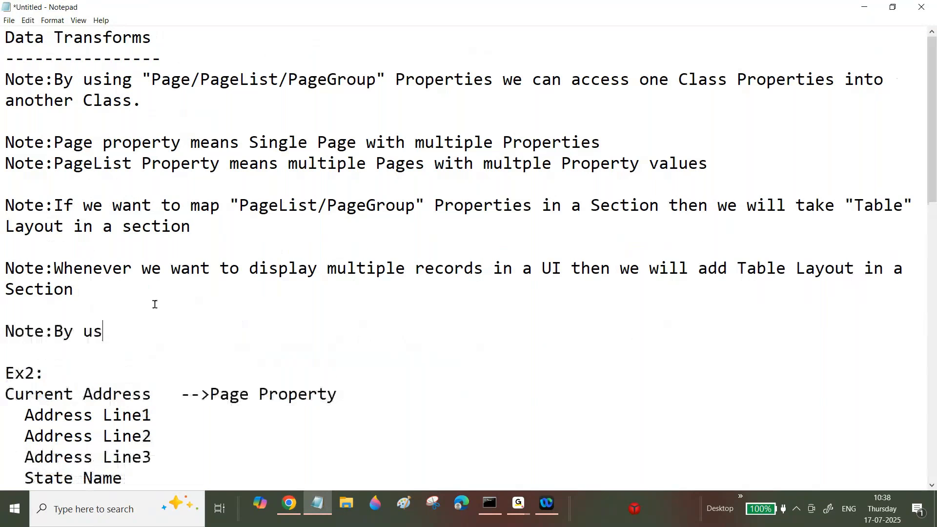
type("ing \"\"")
key("Left")
type("@pxAddMessageToPage(\"Please enter Dependent Details before clicking Add Dependent\",Primary)")
left_click_drag(346, 331, 182, 350)
key("BackSpace")
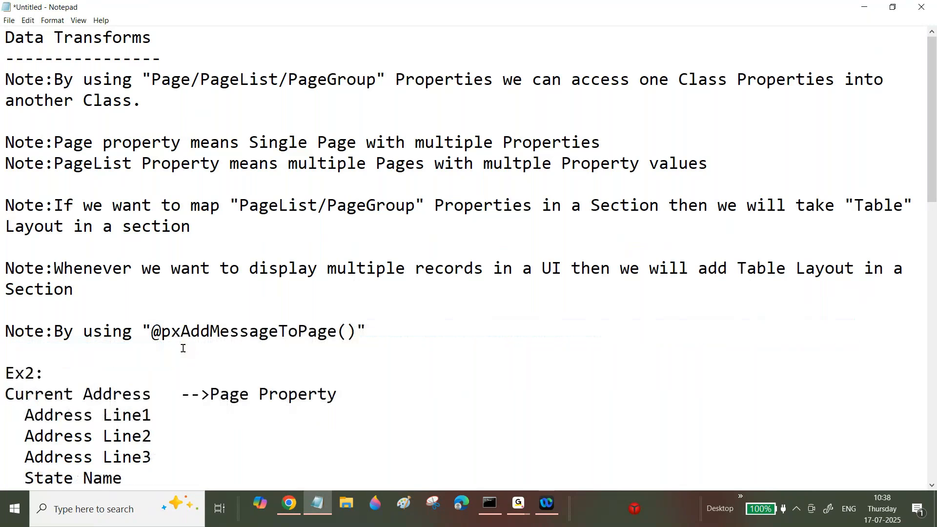
left_click(376, 323)
type("pega ootb")
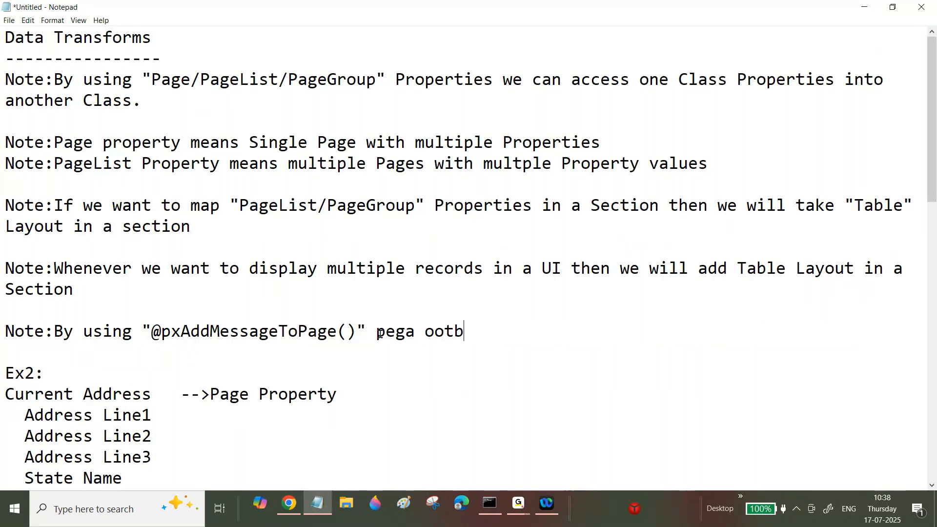
type("fu")
key("BackSpace")
key("BackSpace")
type("function")
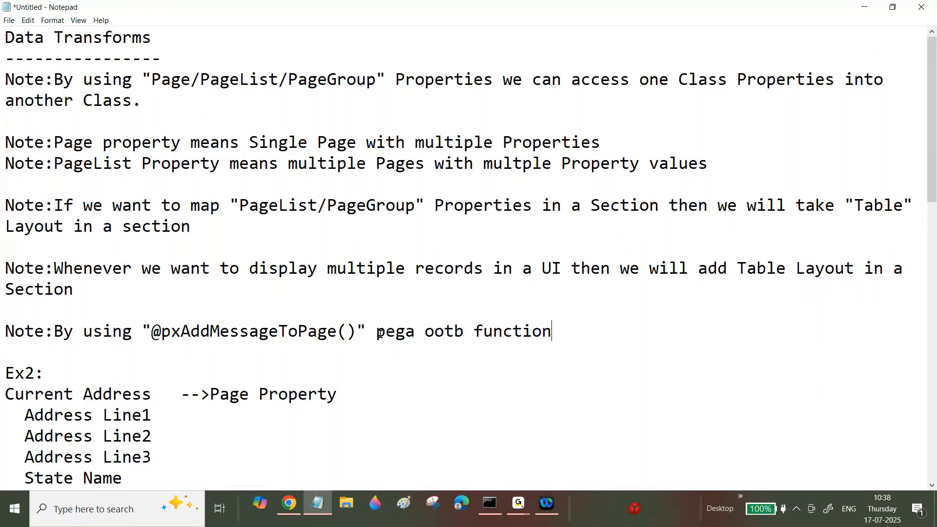
type(" we can s")
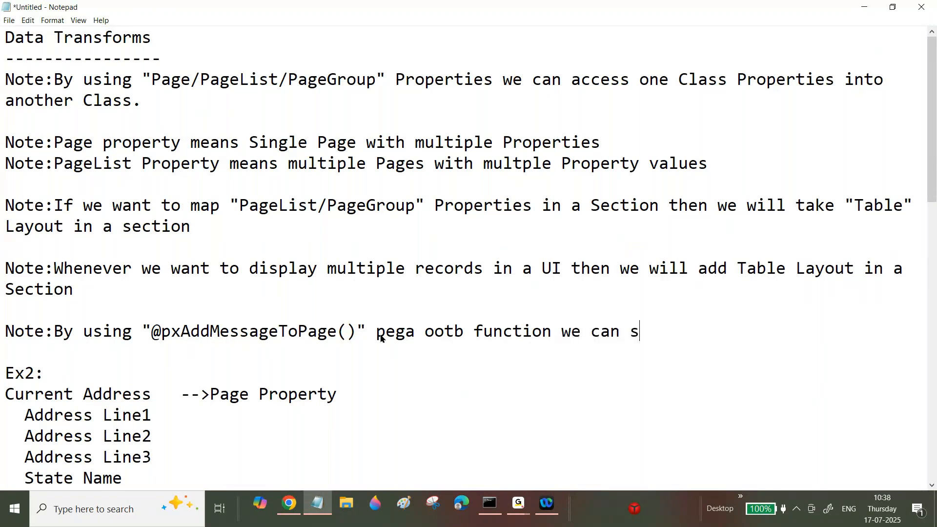
type("how eer")
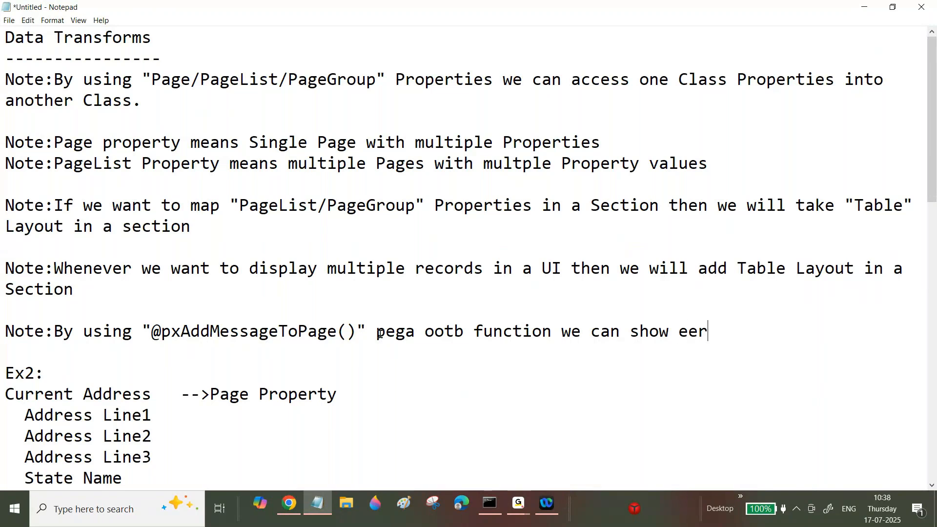
key("BackSpace")
key("BackSpace")
type("rror messages in a")
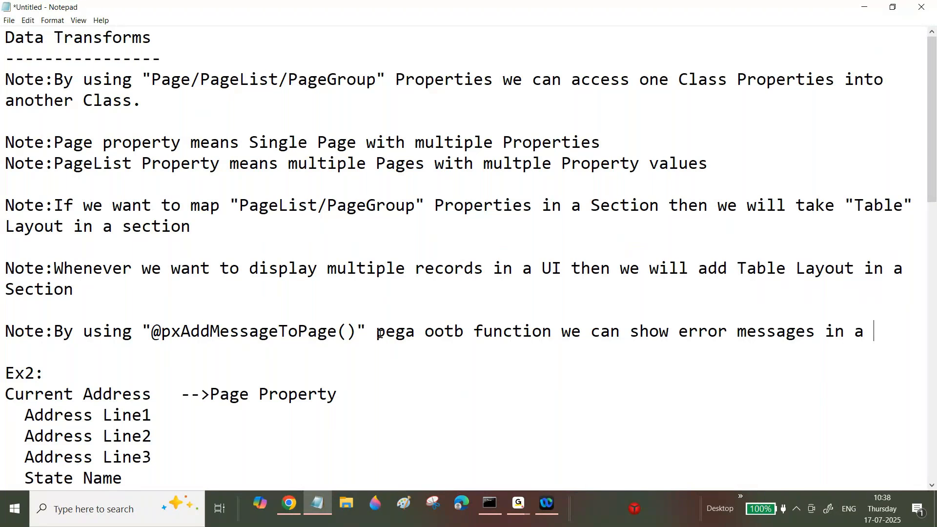
type(" Page Level.")
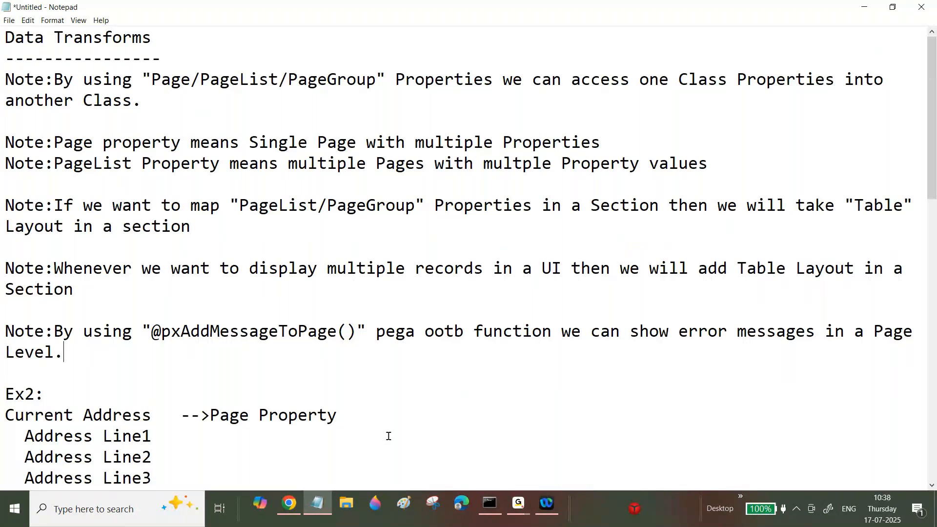
Back in Chrome, correct .Depedent.Relationship to .Dependent.Relationship in the row 3 When condition and save the data transform.
left_click(288, 503)
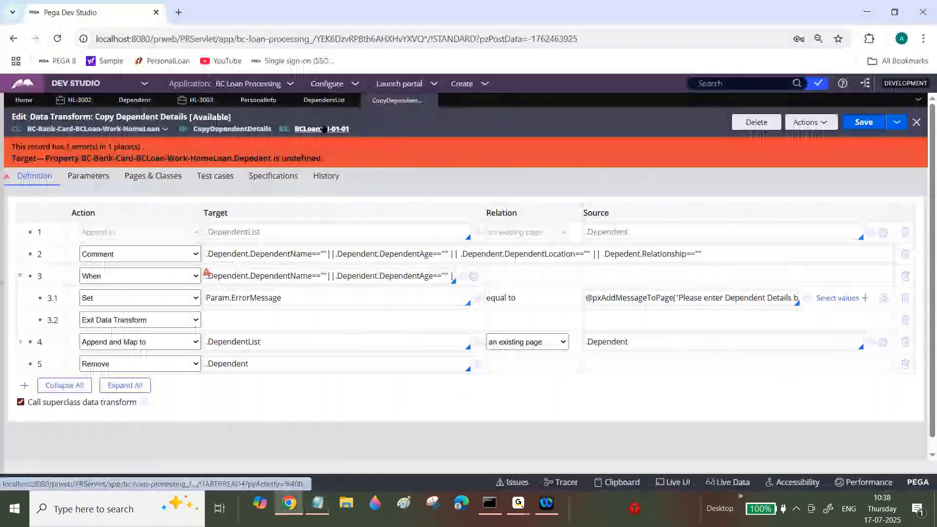
left_click(343, 276)
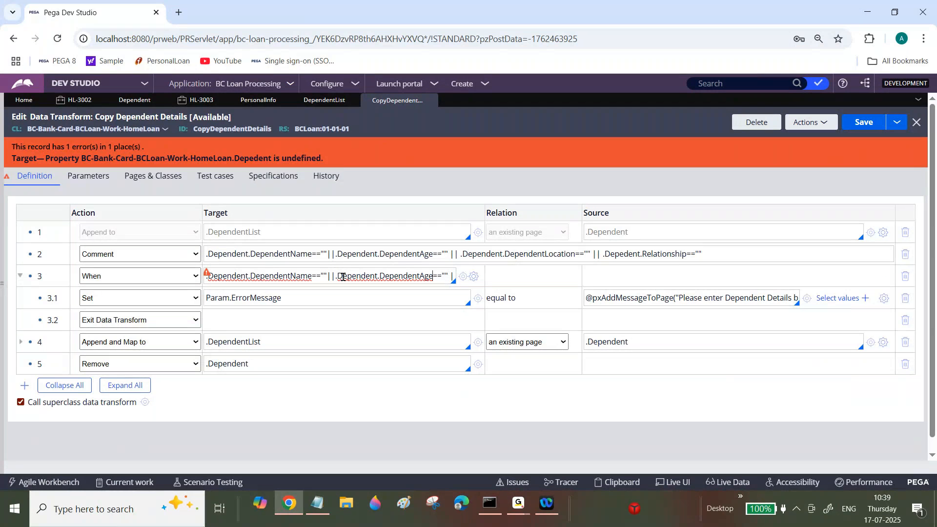
key("Right")
key("Right")
key("Right")
key("Right")
key("Right")
key("Right")
key("Right")
key("Right")
key("Right")
key("Right")
key("Right")
key("Right")
key("Right")
key("Right")
key("Right")
key("Right")
key("Right")
key("Right")
key("Right")
key("Right")
key("Right")
key("Right")
key("Right")
key("Right")
key("Right")
key("Right")
key("Right")
key("Right")
key("Right")
key("Right")
key("Right")
key("Right")
key("Right")
key("Right")
key("Right")
key("Right")
key("Right")
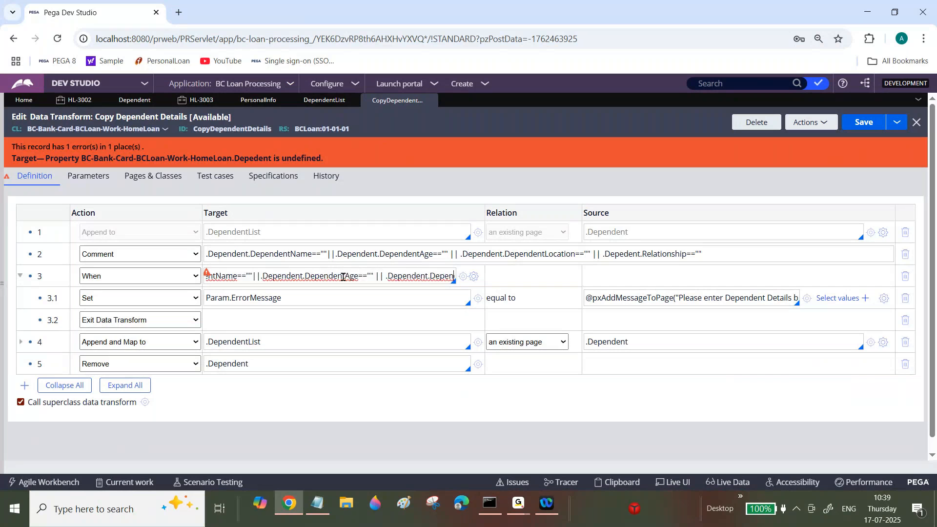
key("Right")
key("Right")
key("Right")
key("Right")
key("Right")
key("Right")
key("Right")
key("Right")
key("Right")
key("Right")
key("Right")
key("Right")
key("Right")
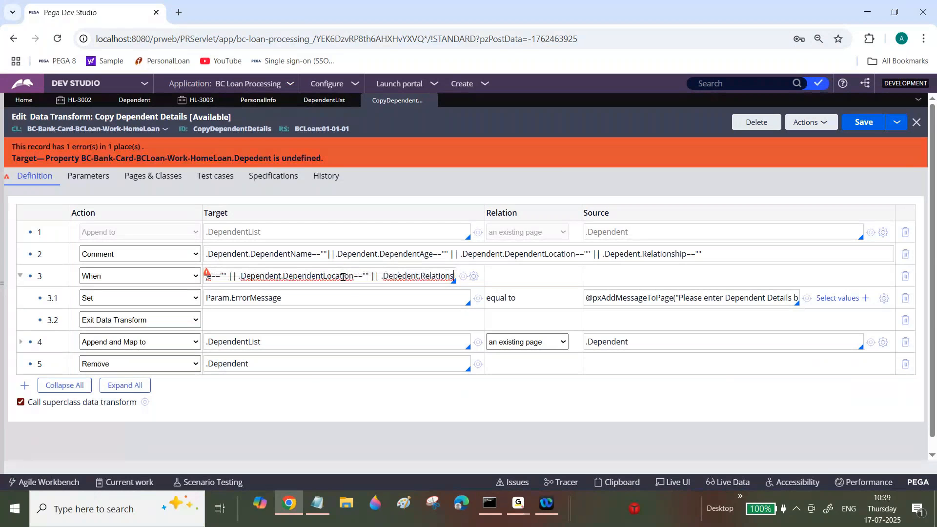
key("Right")
key("Right")
key("Right")
key("Right")
key("Right")
key("Right")
left_click(380, 276)
type("n")
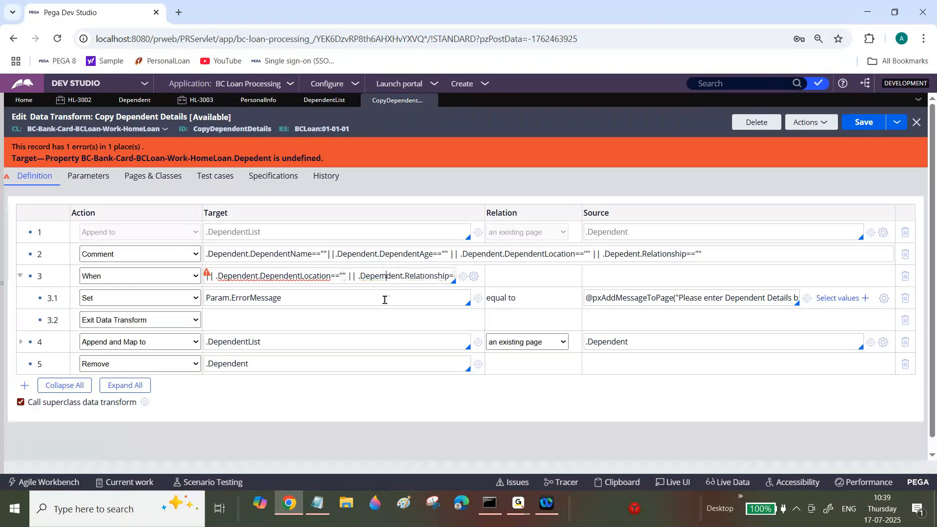
key("BackSpace")
type("n")
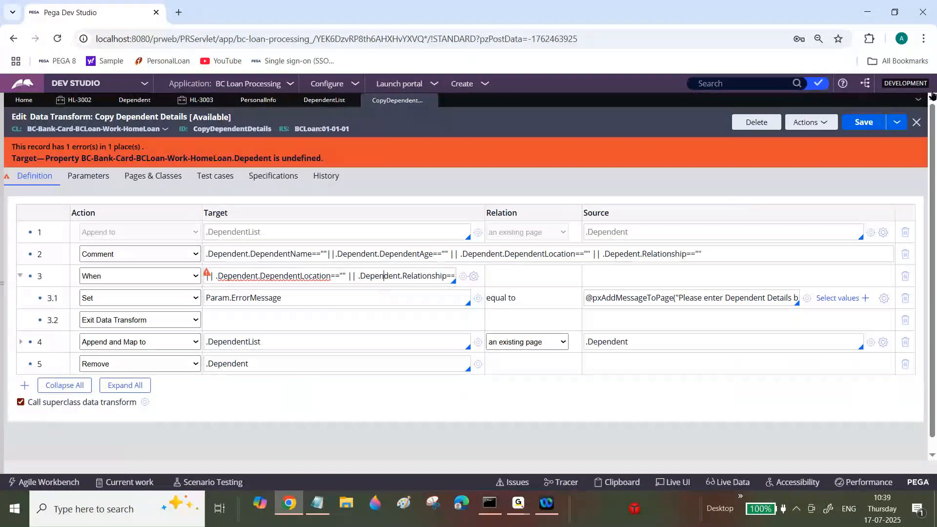
left_click(869, 127)
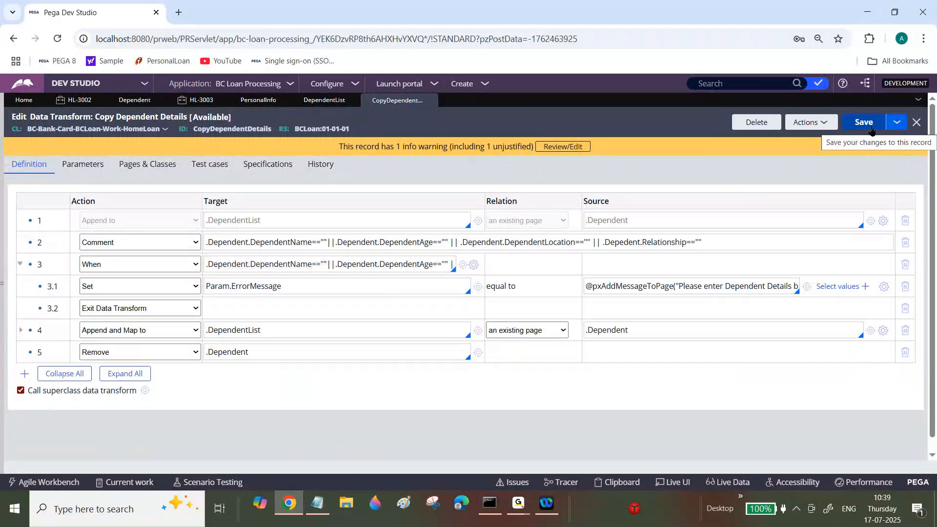
In case HL-3003, run Add Dependent with blank dependent fields and check the top of the form for an error message.
left_click(201, 100)
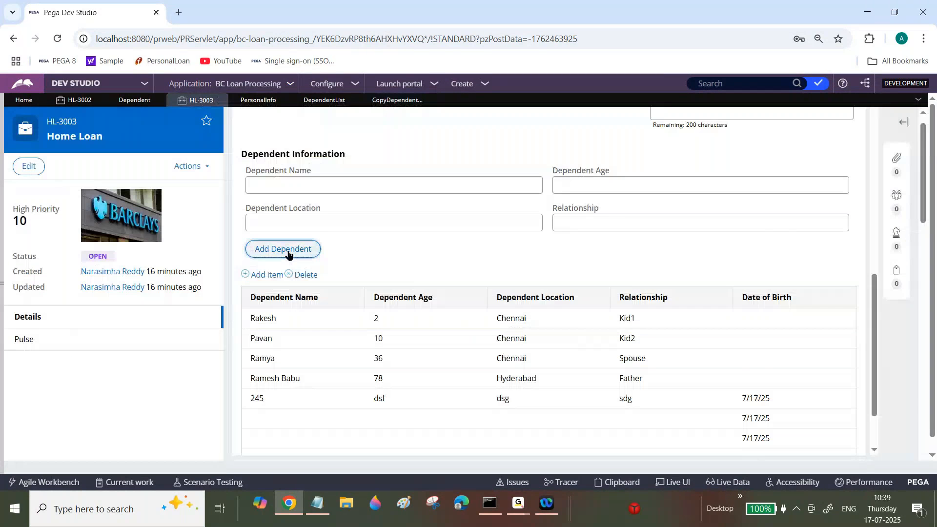
scroll(288, 253, "down", 2)
left_click_drag(876, 365, 871, 142)
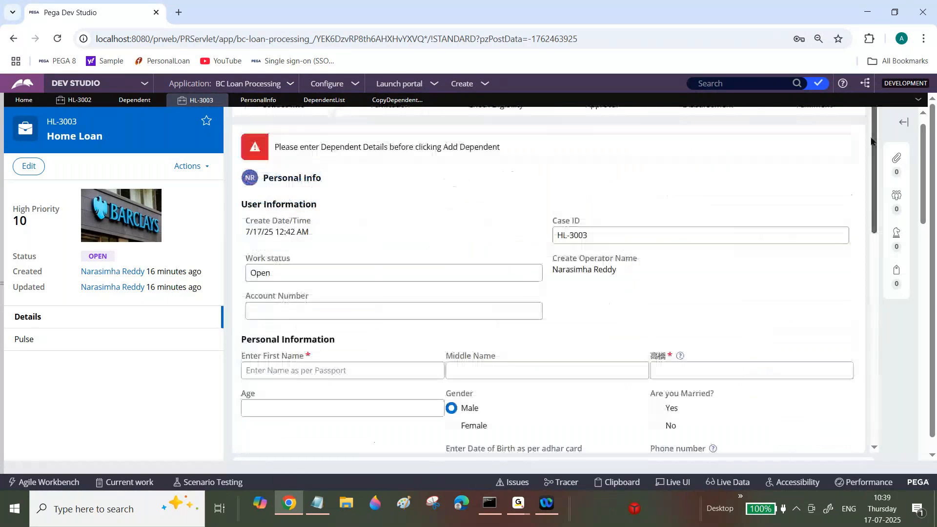
Refresh case HL-3003, discarding the unsaved changes, and reopen its Personal Info assignment at the Dependent Information section.
left_click(189, 166)
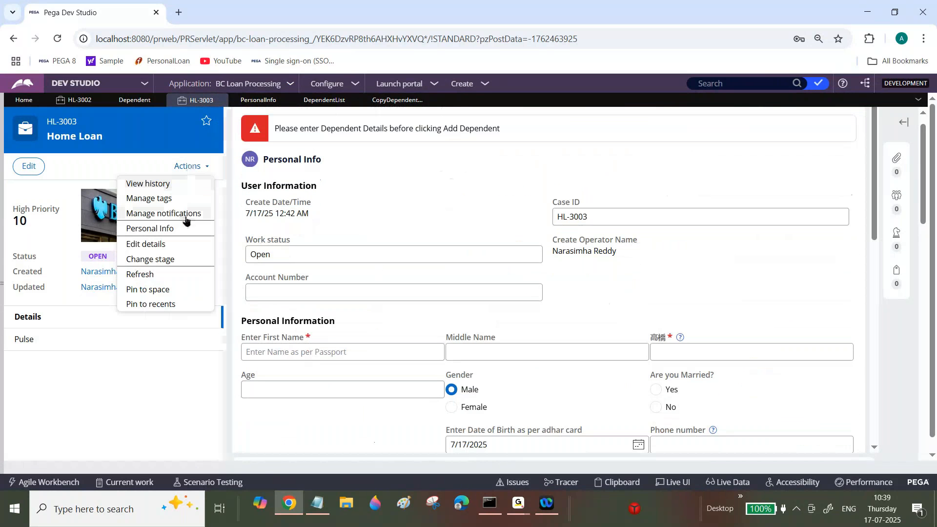
left_click(151, 273)
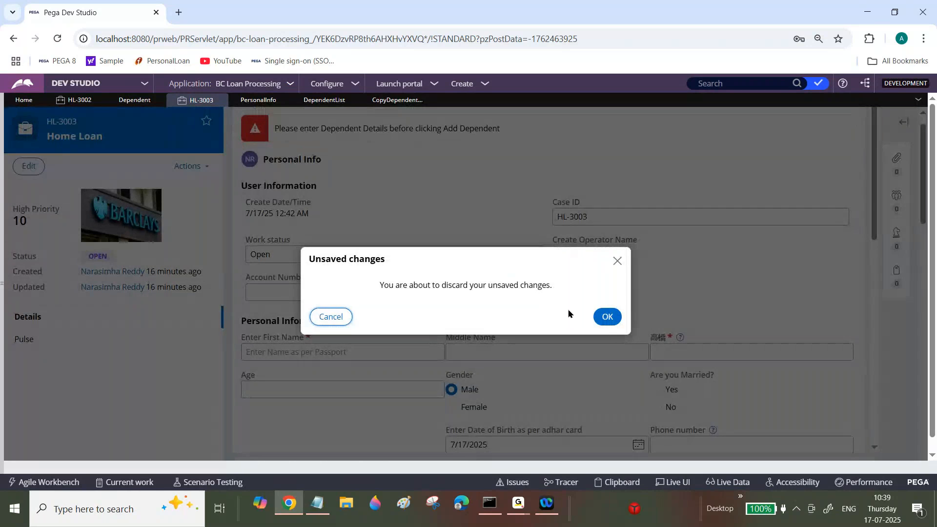
left_click(604, 318)
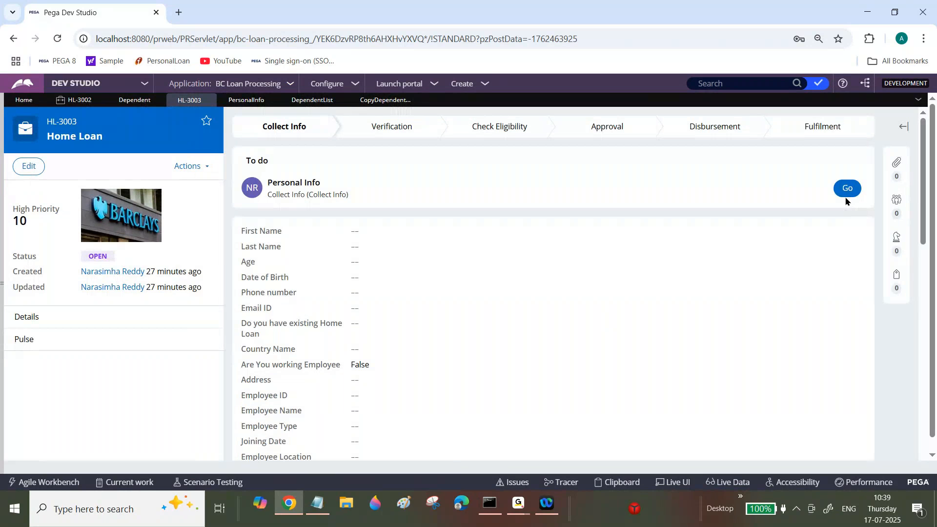
left_click(847, 189)
scroll(880, 307, "down", 10)
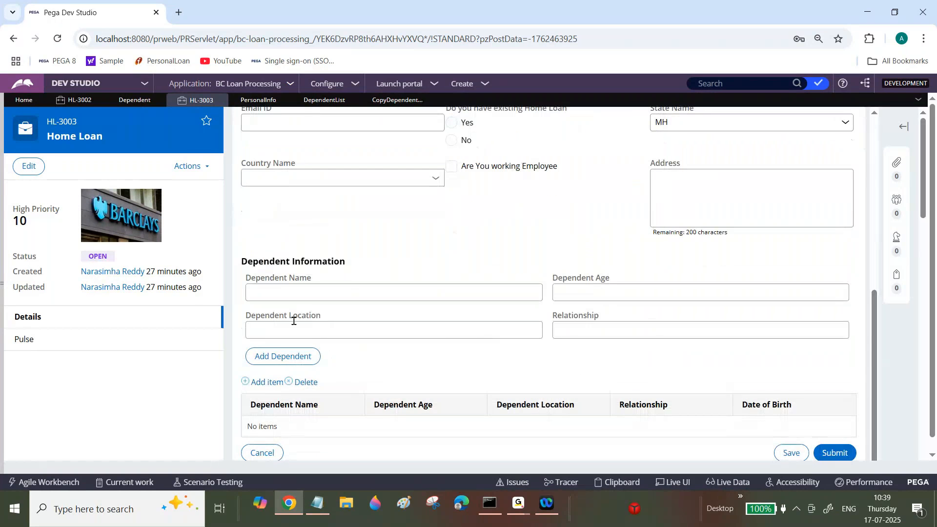
Test Add Dependent with all dependent fields blank on the refreshed form, checking the page-level message and the dependent table.
left_click_drag(279, 351, 871, 355)
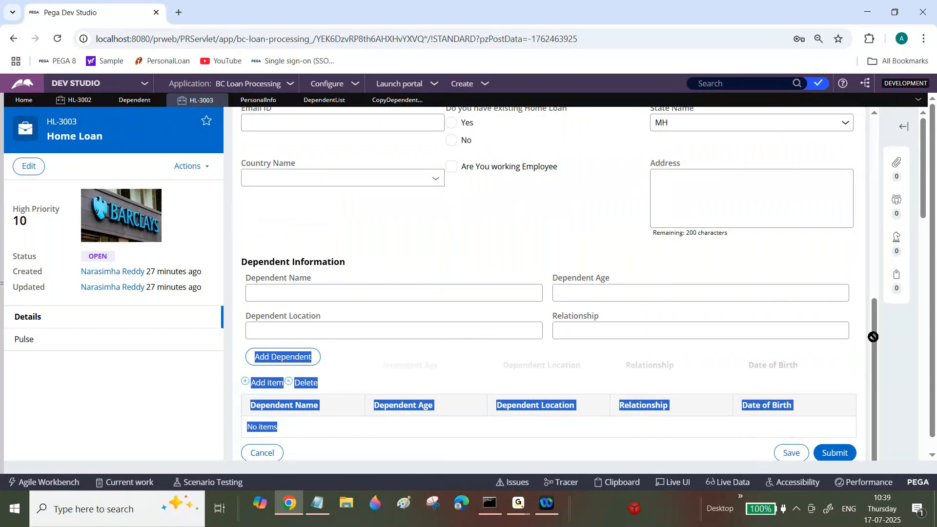
left_click(823, 349)
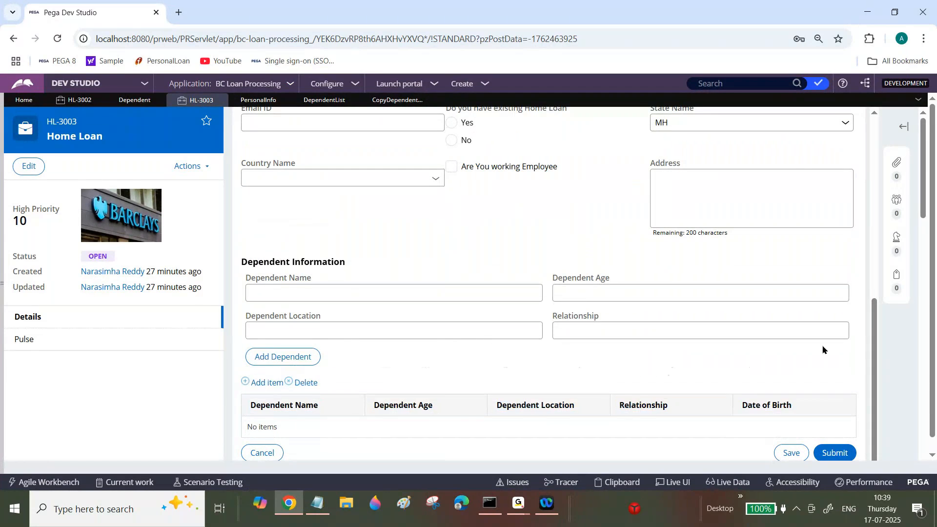
left_click_drag(875, 342, 867, 88)
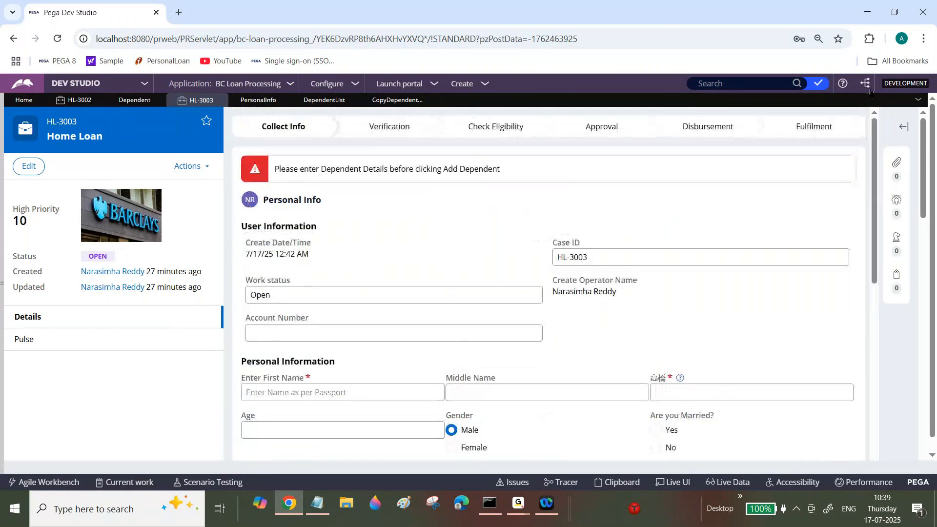
left_click_drag(303, 169, 444, 170)
left_click_drag(874, 200, 875, 381)
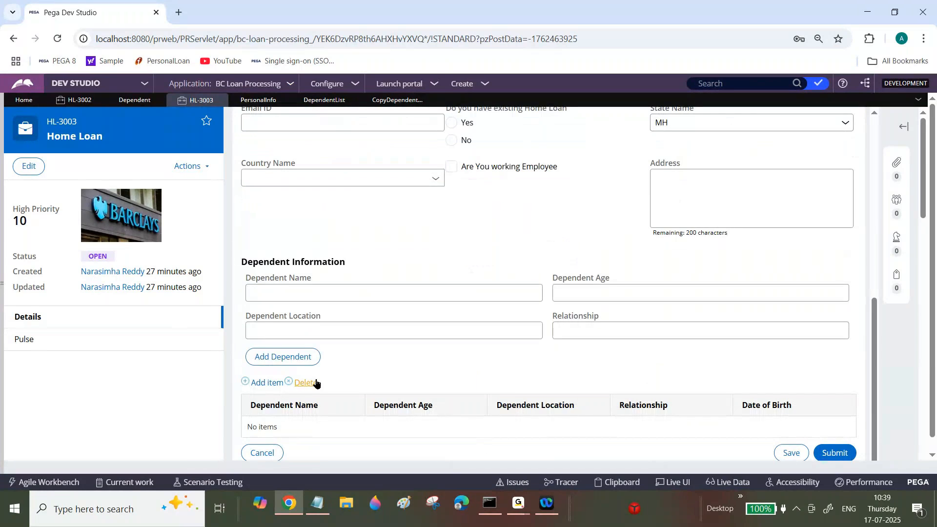
left_click(309, 365)
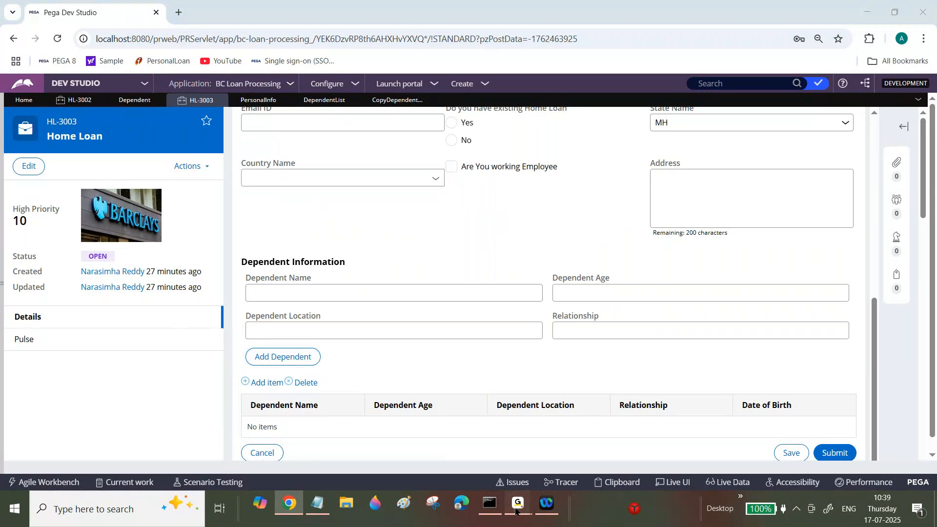
Review the Param.ErrorMessage row in the Copy Dependent Details data transform and check the rule's parameter definitions.
mouse_move(519, 505)
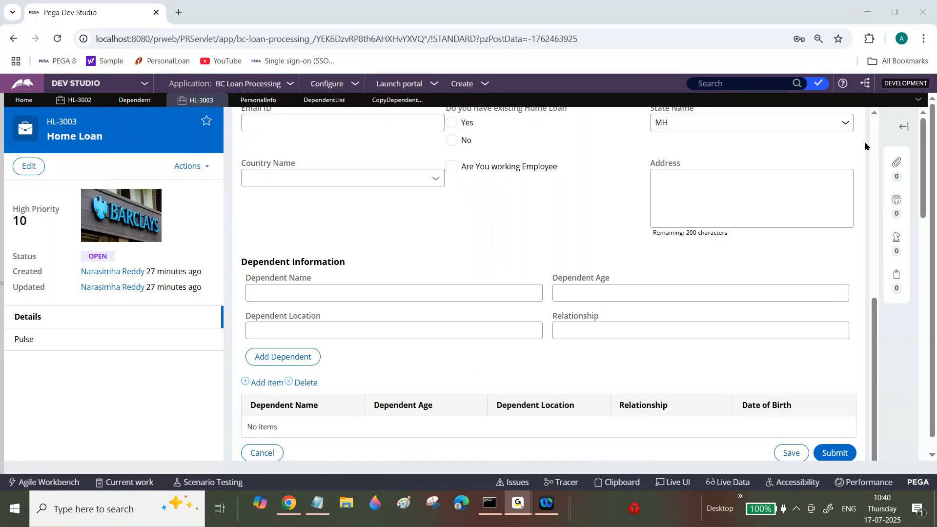
left_click(292, 510)
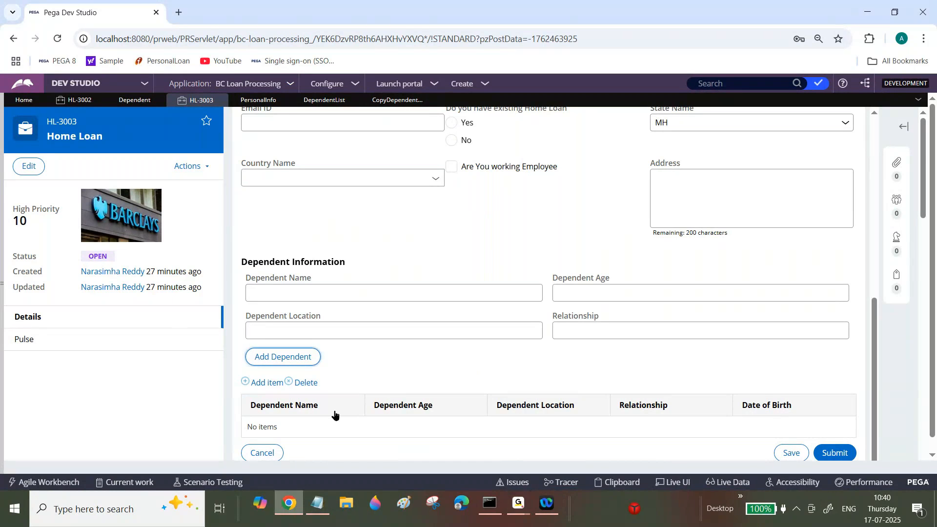
left_click(399, 101)
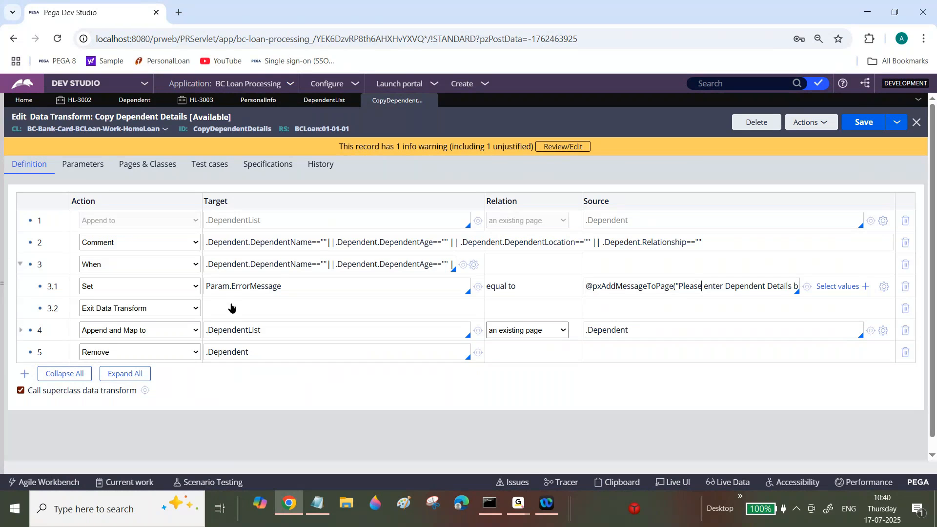
double_click(251, 288)
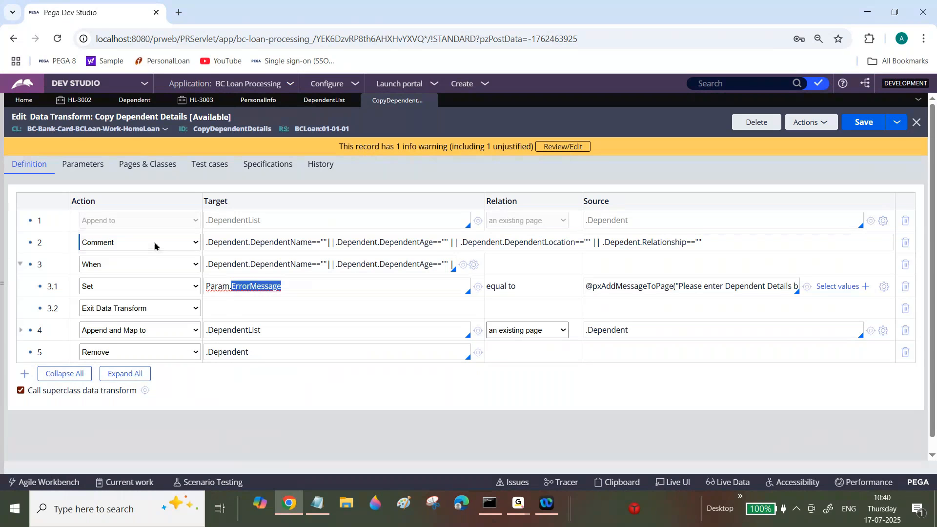
left_click(90, 162)
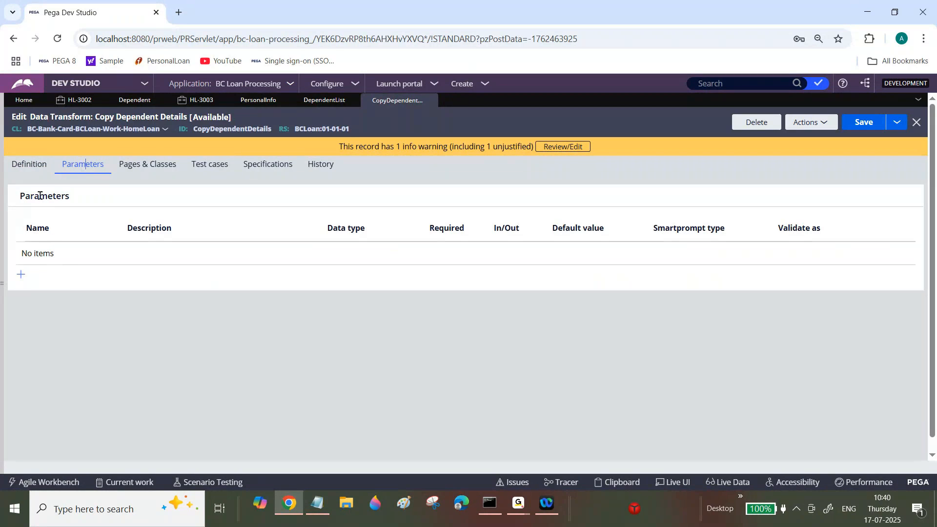
left_click(43, 169)
left_click(523, 500)
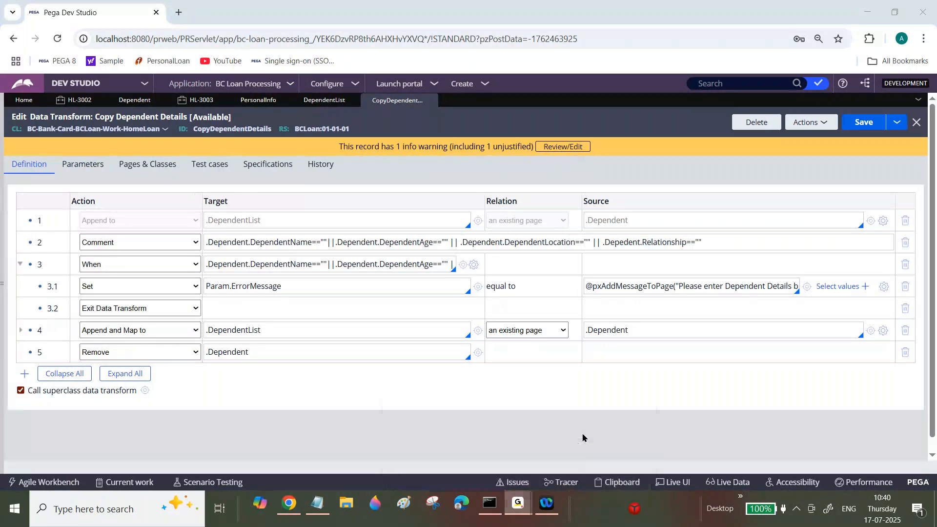
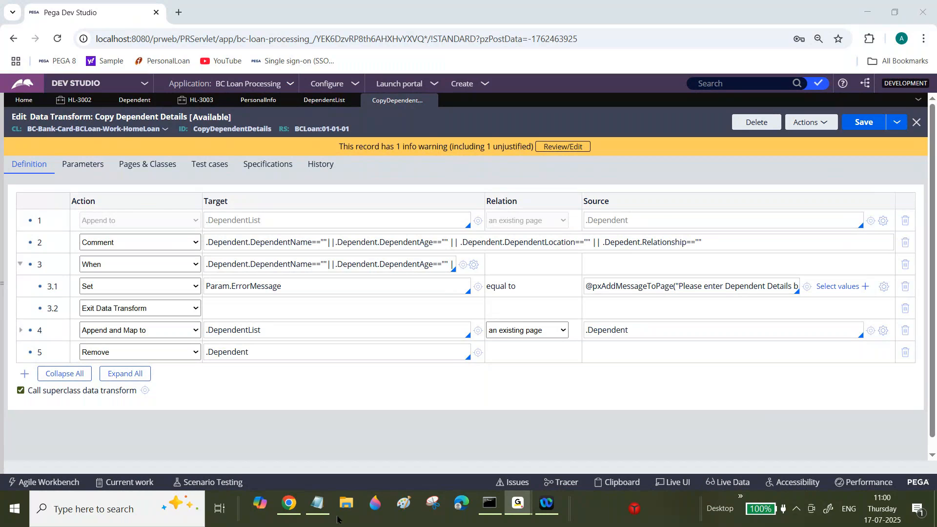
Switch to Notepad and review the Data Transforms notes, including the one on mapping PageList/PageGroup properties with a Table layout.
left_click(317, 502)
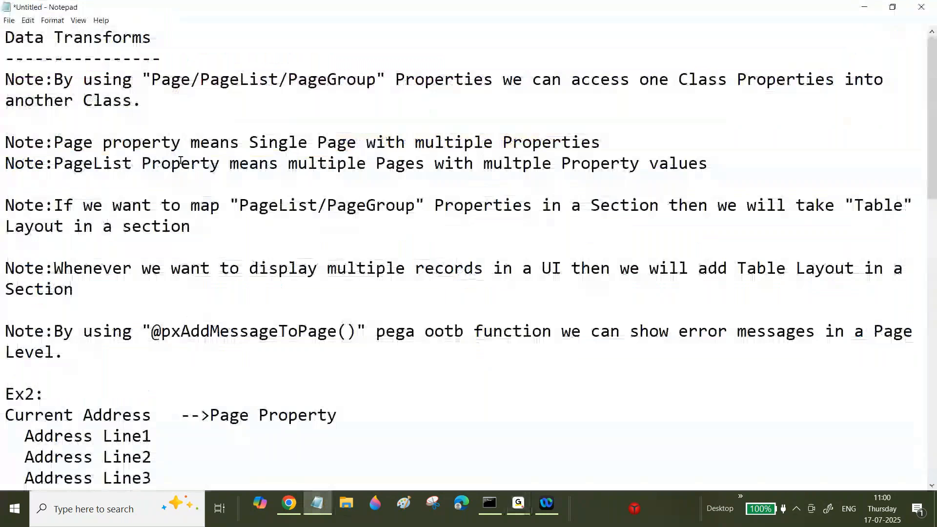
left_click_drag(54, 206, 226, 241)
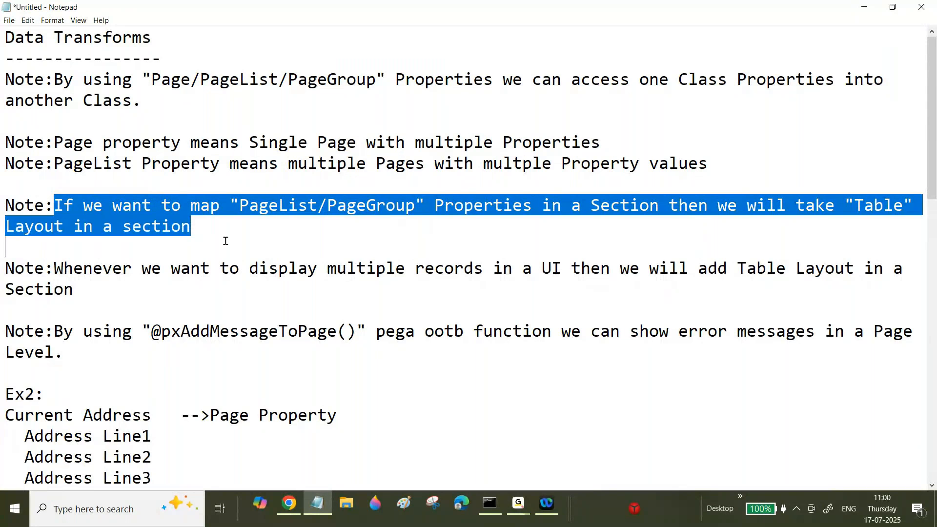
left_click(225, 241)
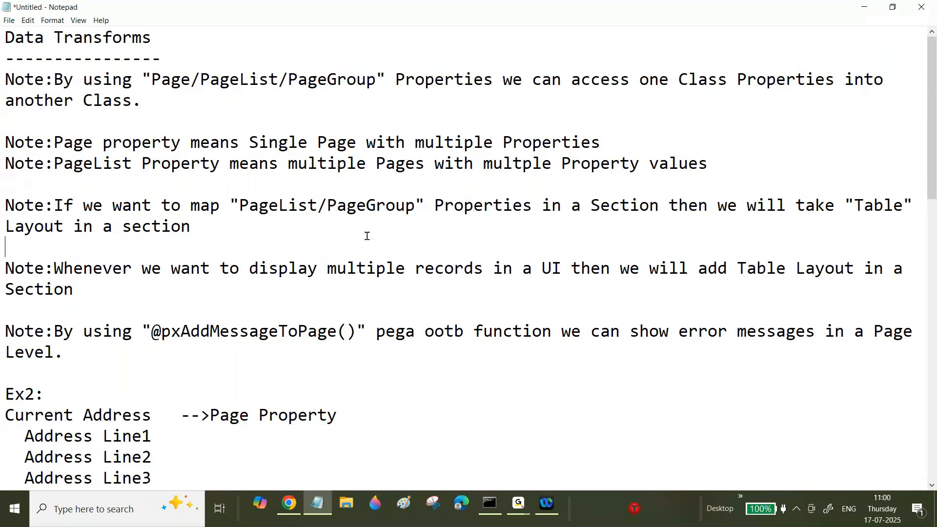
left_click_drag(933, 105, 934, 152)
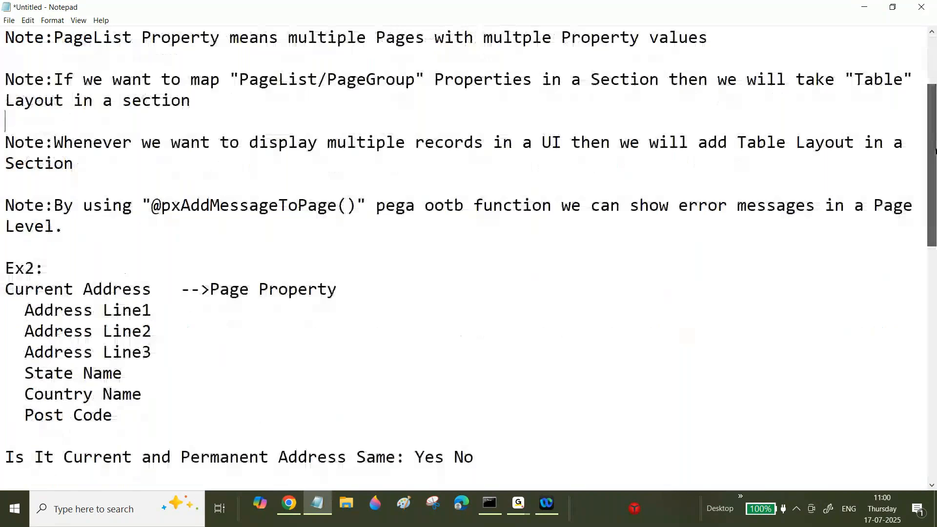
scroll(282, 207, "up", 2)
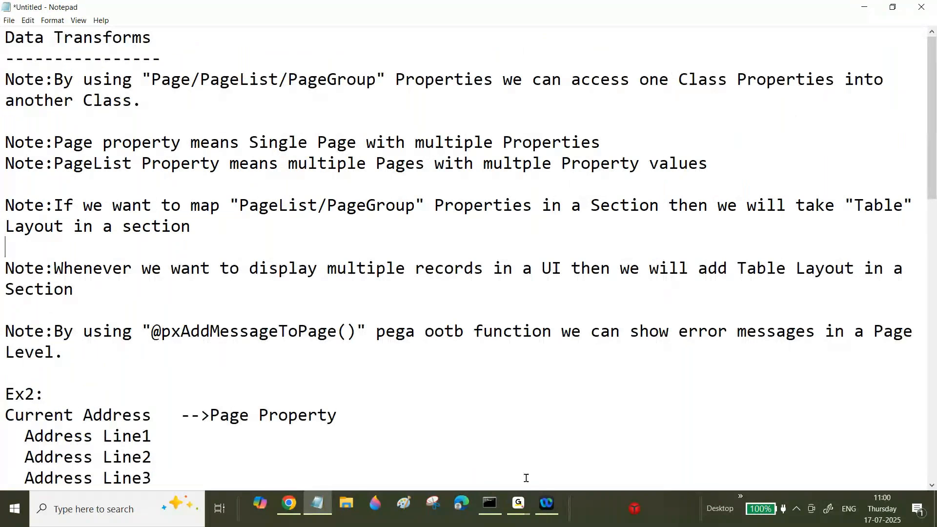
mouse_move(520, 503)
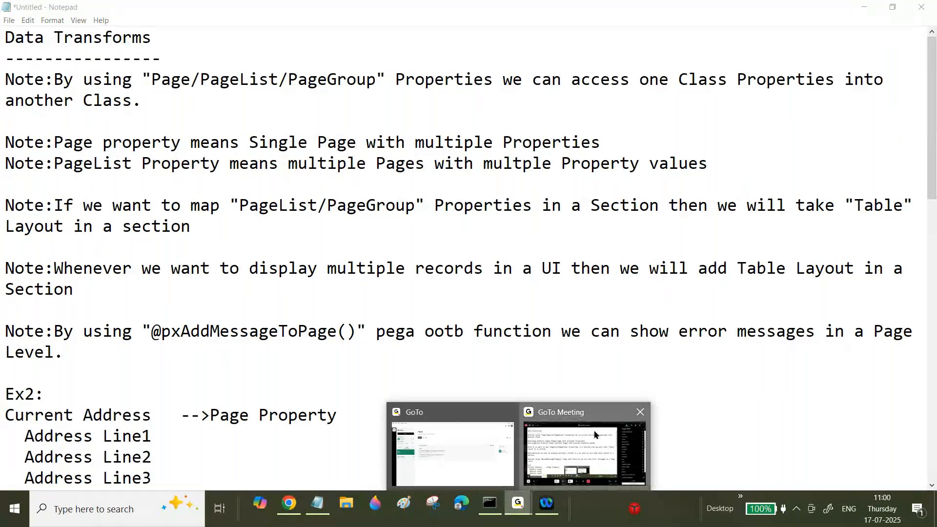
left_click(594, 434)
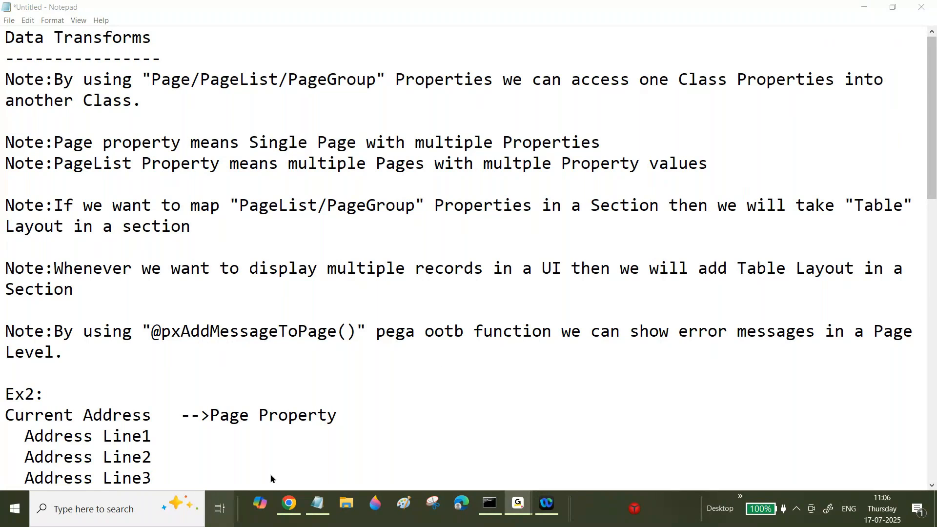
Save the Data Transforms notes as a text file named Ratna18 on the Desktop.
left_click(318, 508)
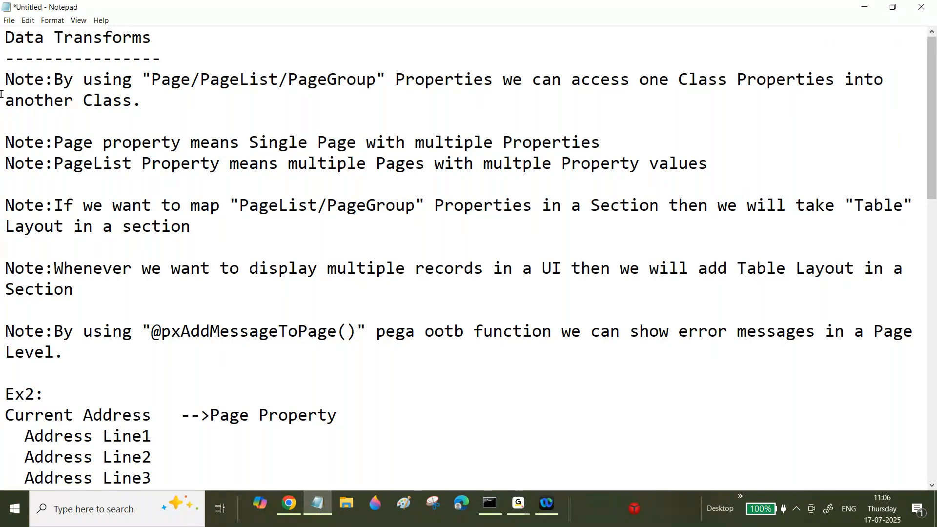
key("ctrl+s")
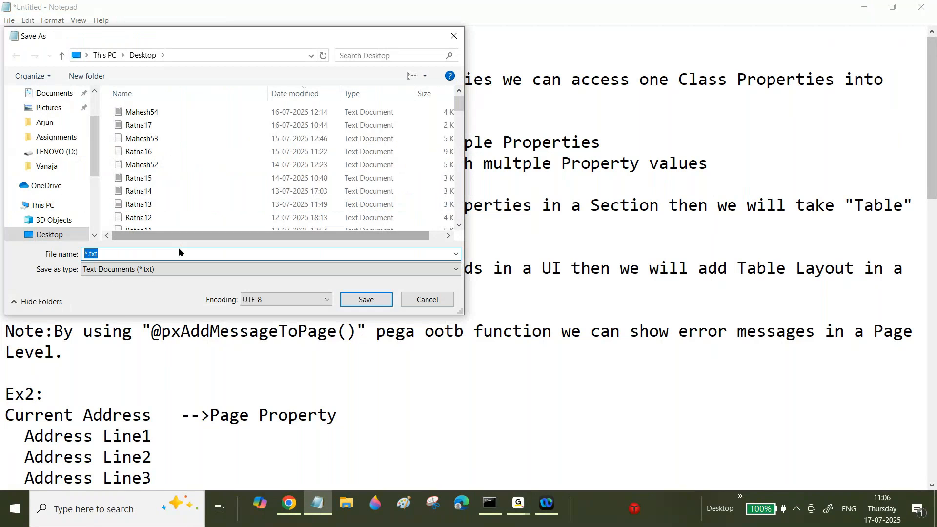
type("Mahesh")
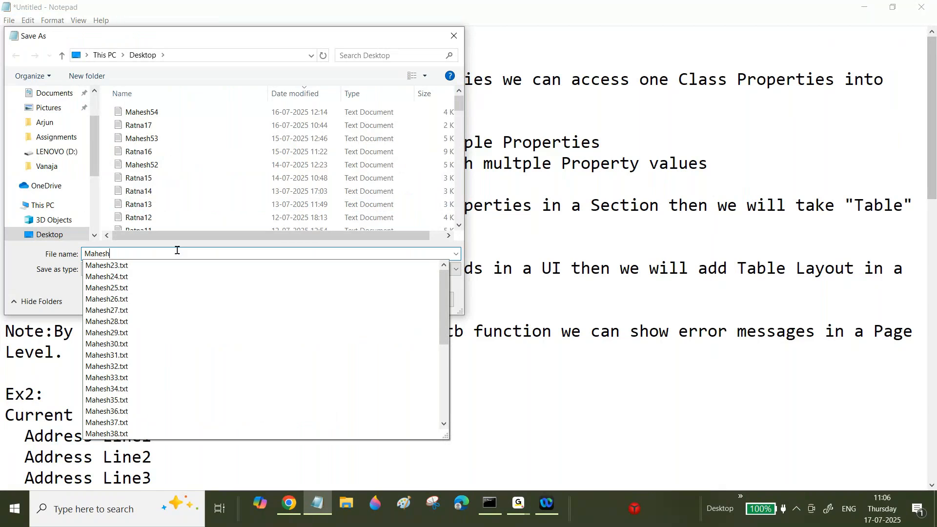
key("BackSpace")
key("BackSpace")
key("BackSpace")
key("BackSpace")
key("BackSpace")
key("BackSpace")
type("Ratna")
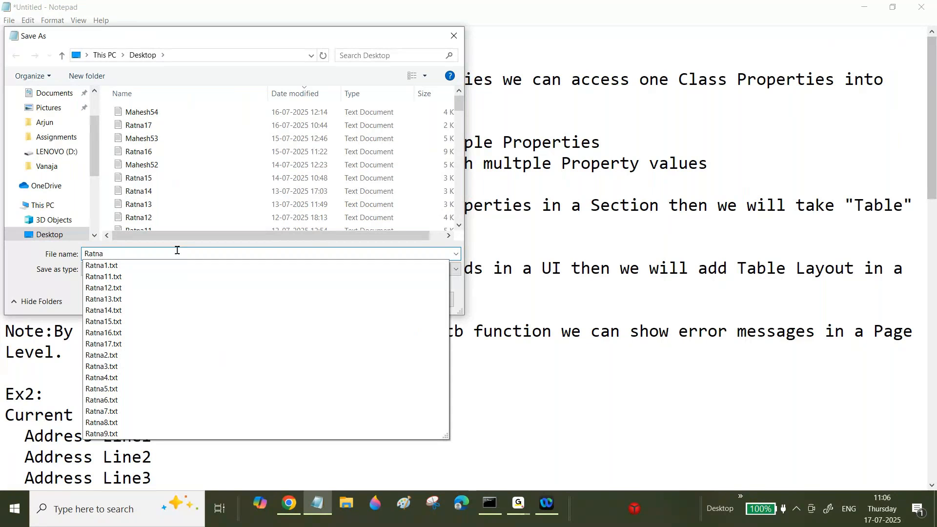
type("18")
left_click(368, 298)
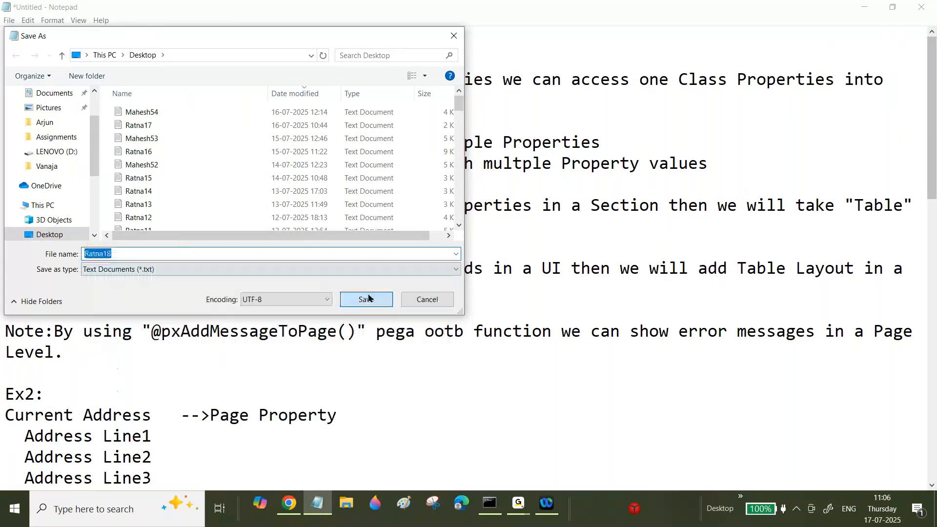
left_click(366, 299)
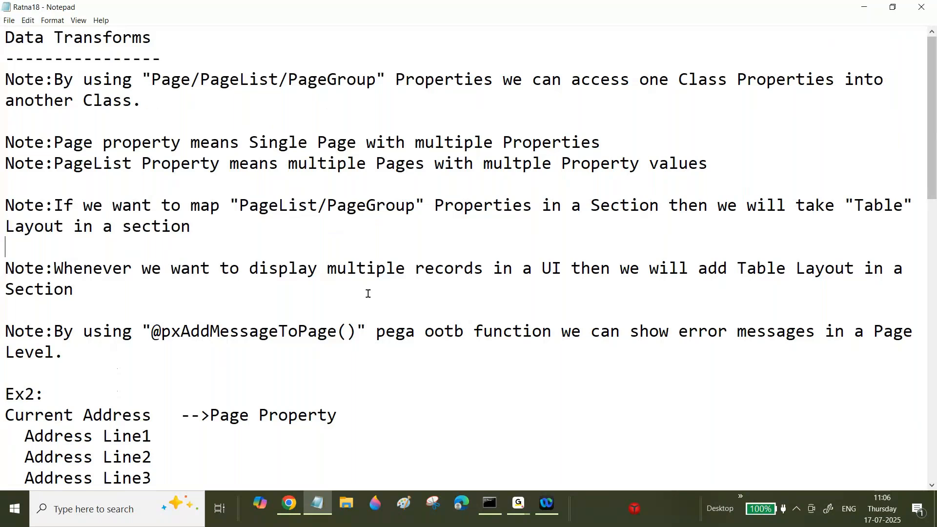
Switch to Pega Dev Studio, set the row 3.1 target in Copy Dependent Details to Param.fdfdf, and save the rule.
key("alt+Tab")
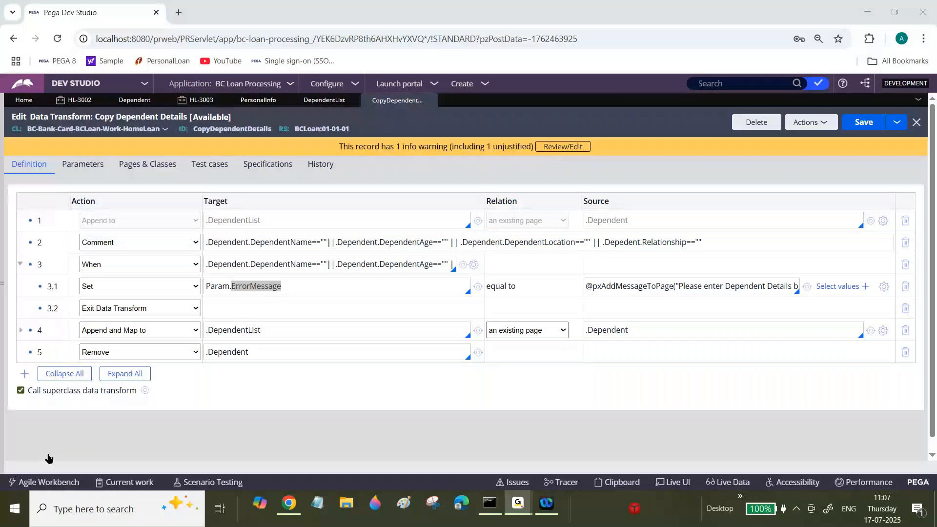
key("alt+Tab")
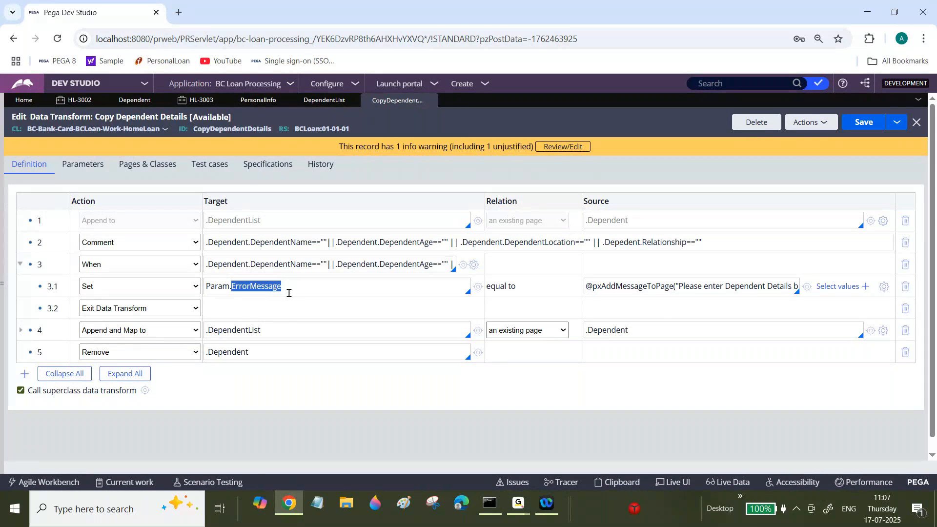
left_click(267, 287)
mouse_move(238, 286)
left_mouse_down()
mouse_move(287, 288)
mouse_move(232, 288)
left_mouse_up()
type("fdfdf")
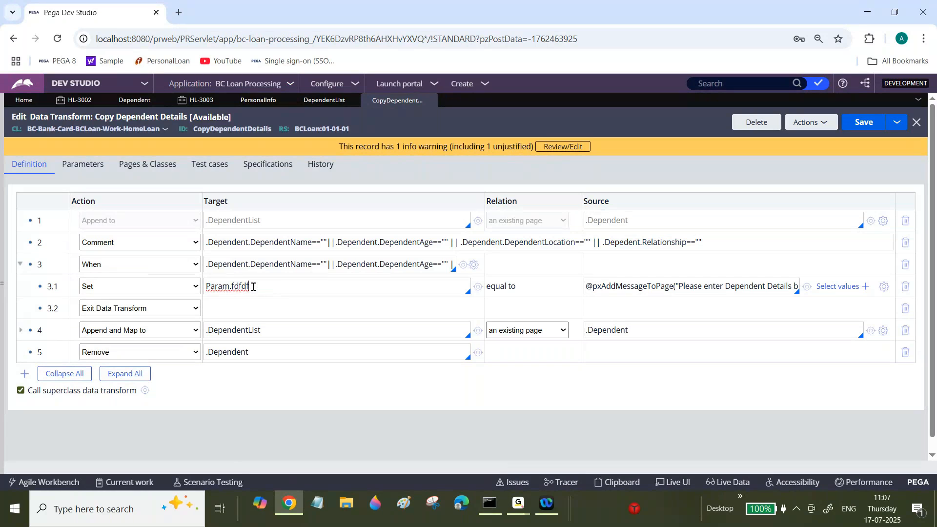
left_click(866, 123)
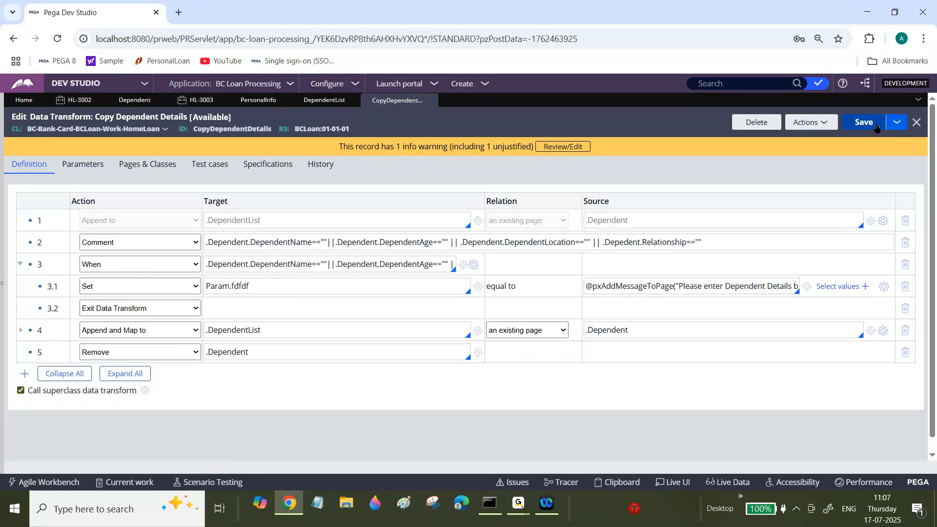
Refresh case HL-3003 and test Add Dependent with blank dependent fields, checking the page-level message.
left_click(205, 101)
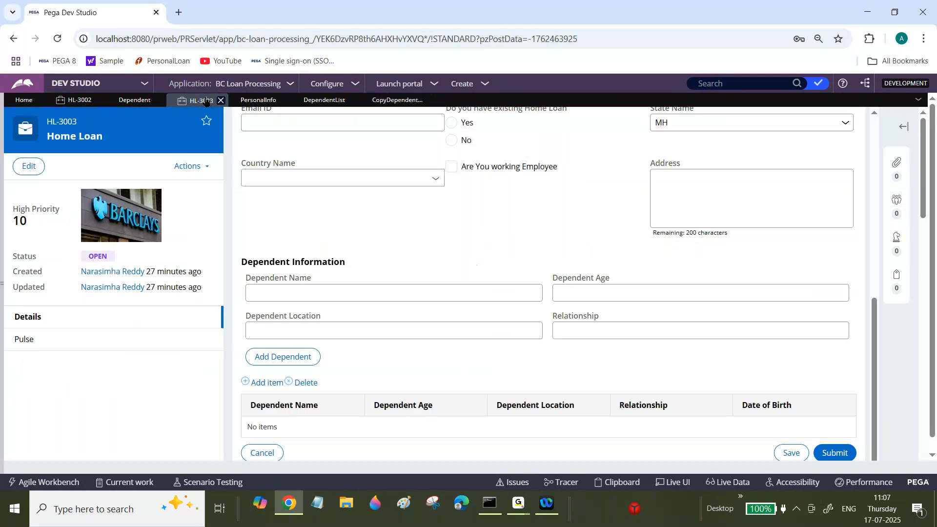
left_click(191, 167)
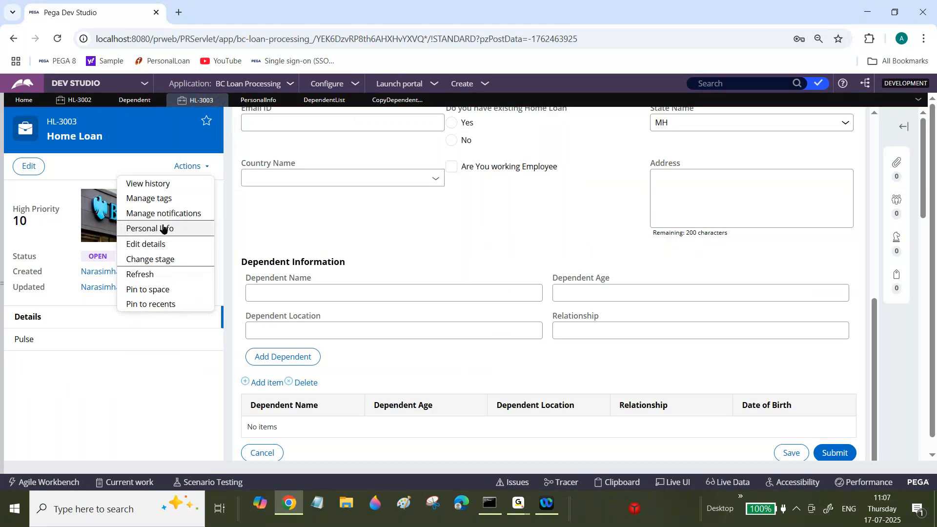
left_click(140, 276)
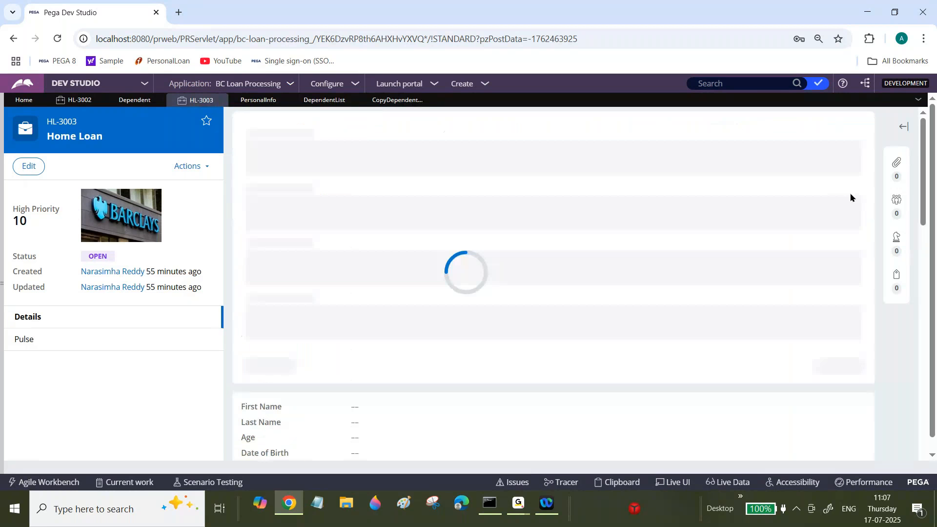
left_click_drag(874, 188, 861, 159)
left_click(872, 218)
left_click_drag(872, 218, 873, 127)
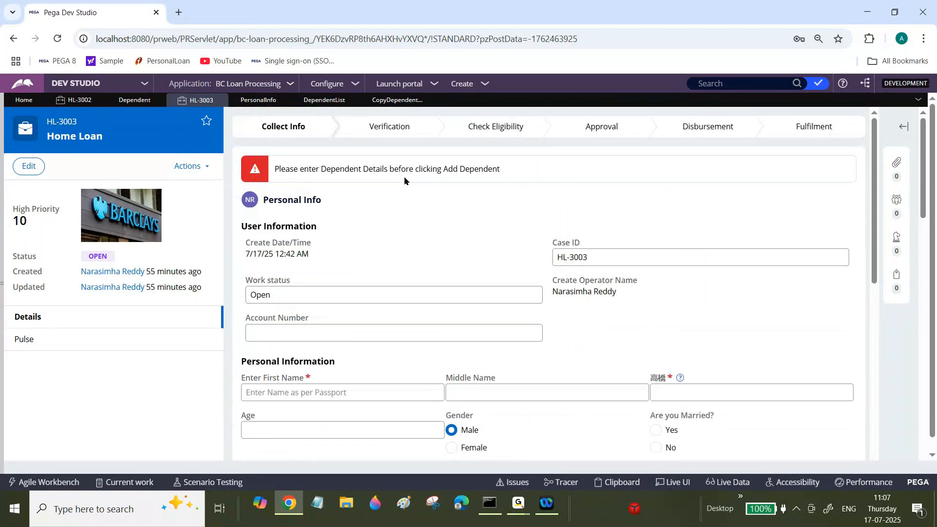
left_click_drag(312, 169, 491, 170)
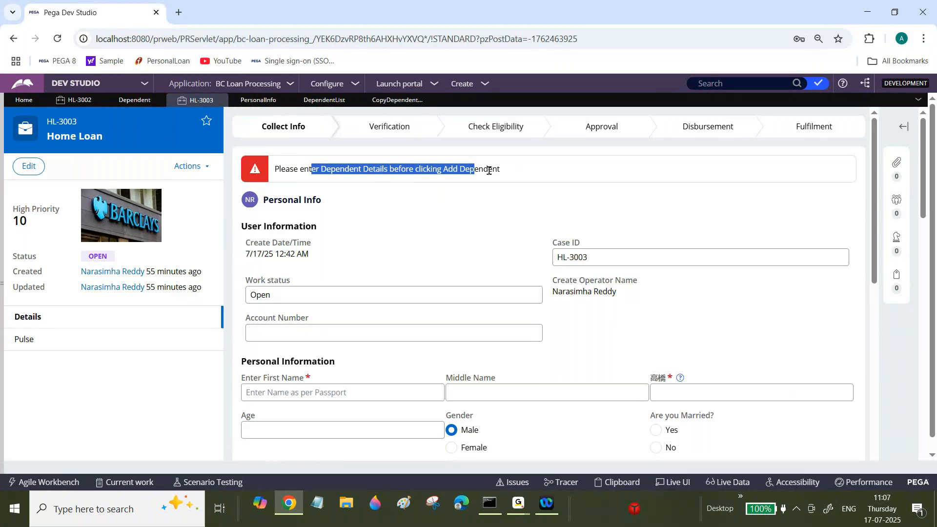
Try ssdfsdf as the row 3.1 target in the Copy Dependent Details data transform, and clear the target.
left_click(400, 101)
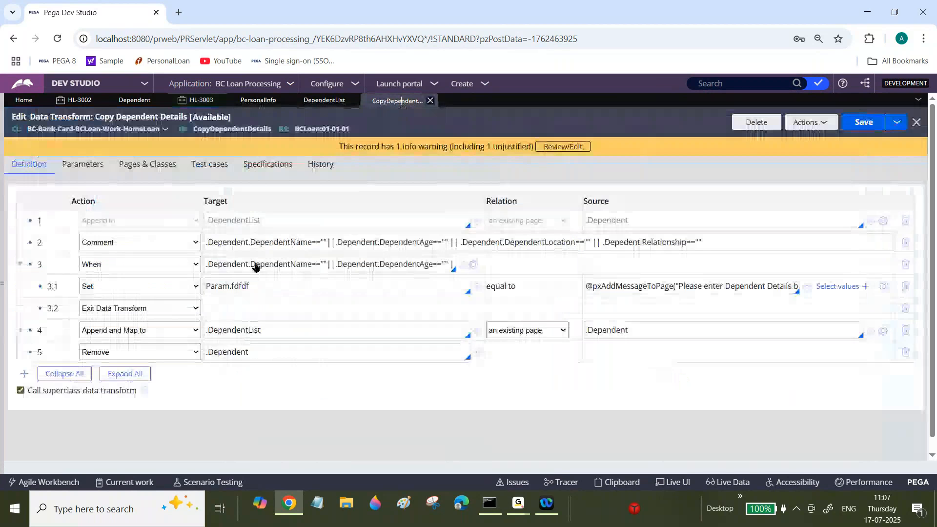
double_click(266, 286)
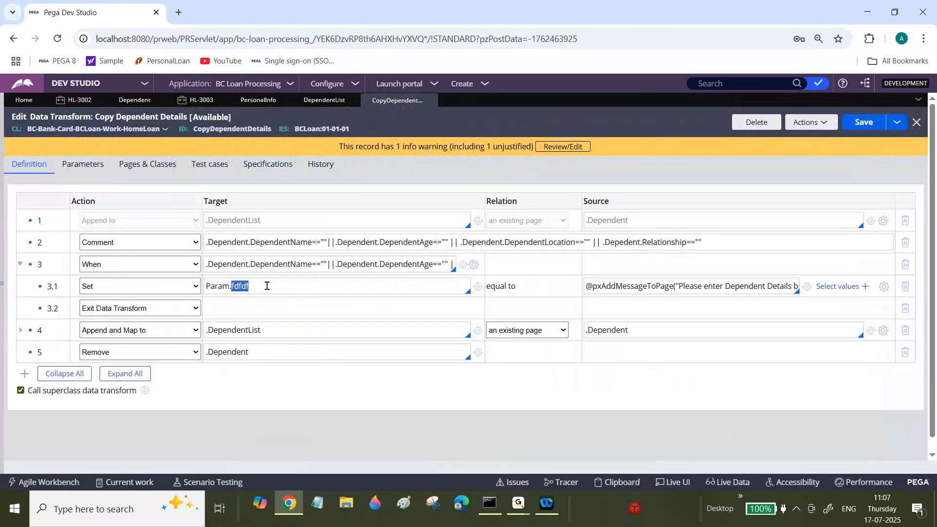
triple_click(266, 286)
type("ssdfsdf")
triple_click(266, 286)
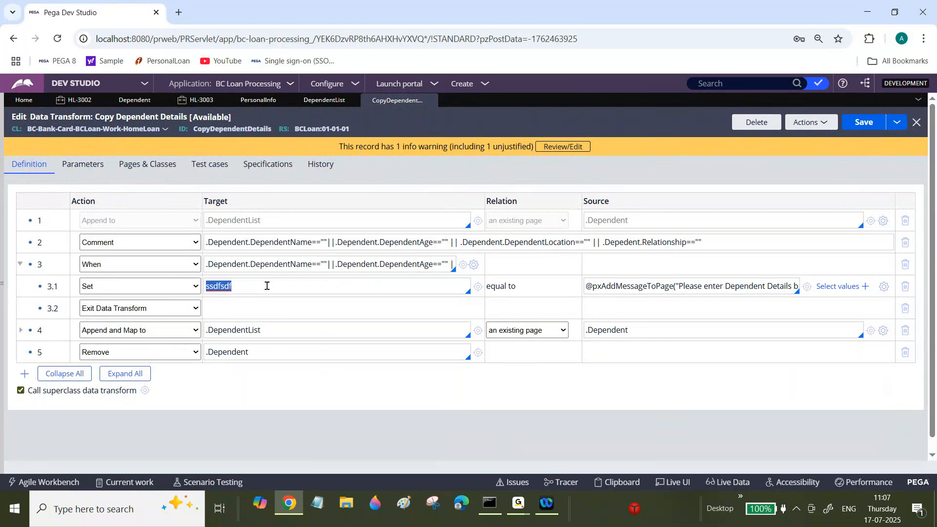
key("BackSpace")
Check the rule's parameter definitions and refresh the data transform to discard the unsaved target change.
left_click(93, 165)
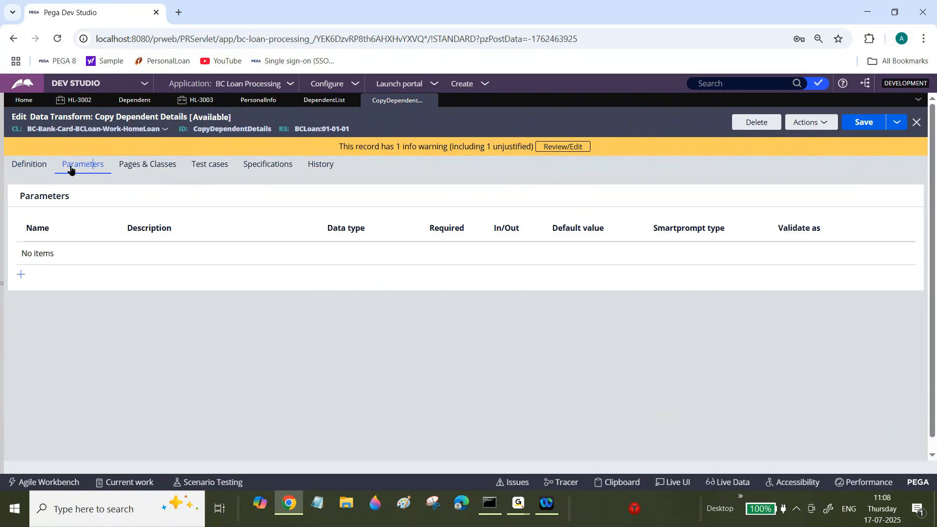
left_click(32, 169)
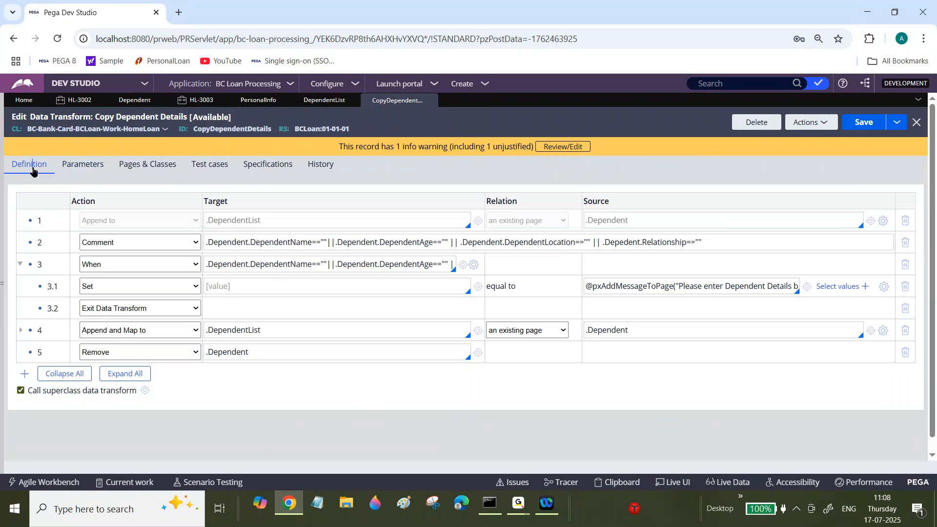
left_click(824, 122)
left_click(766, 169)
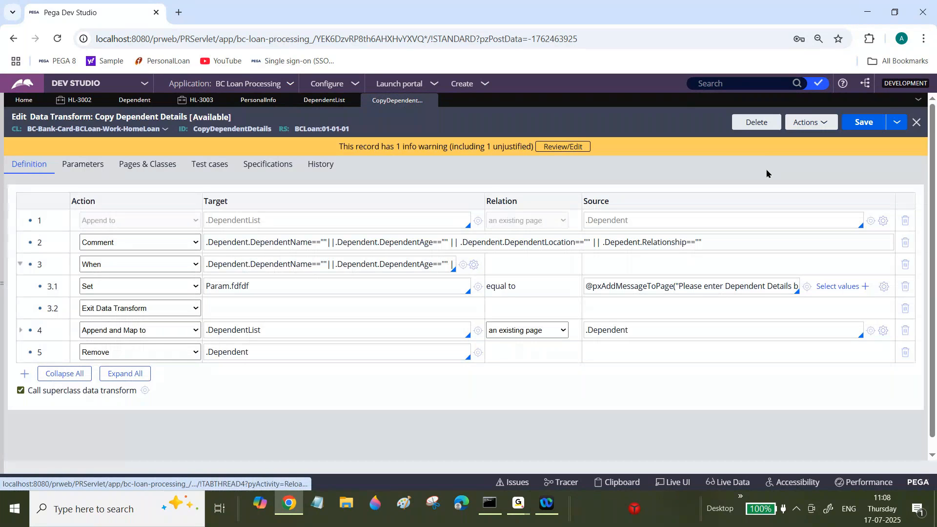
Examine the Param.fdfdf target in row 3.1 and compare it with the rule's parameter definitions.
triple_click(259, 288)
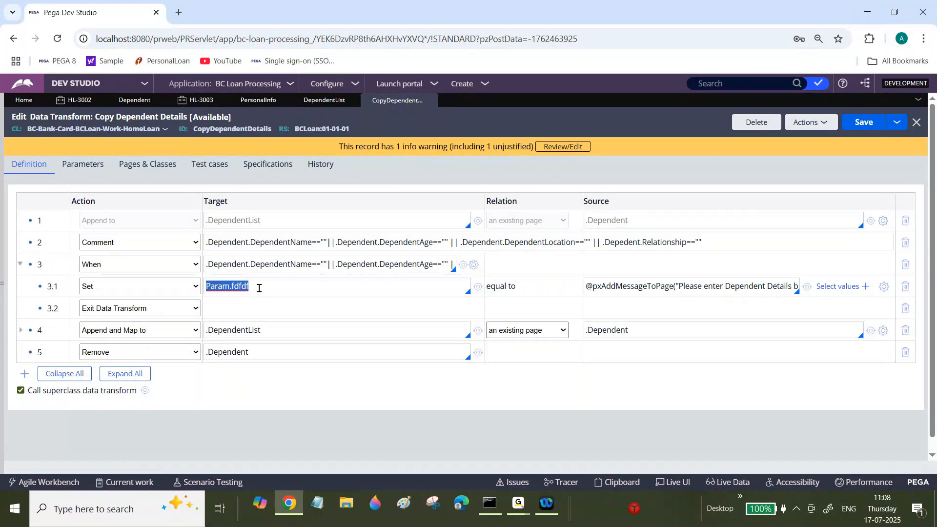
left_click(258, 288)
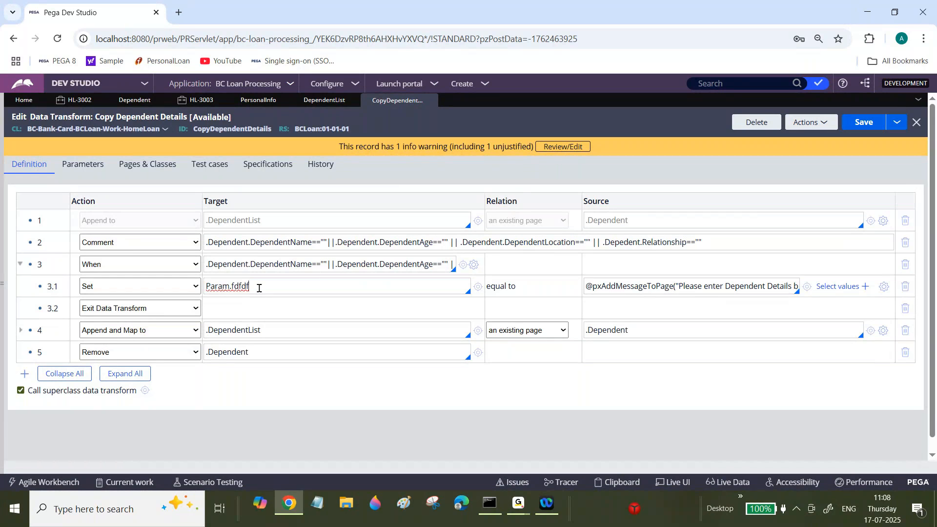
left_click(84, 166)
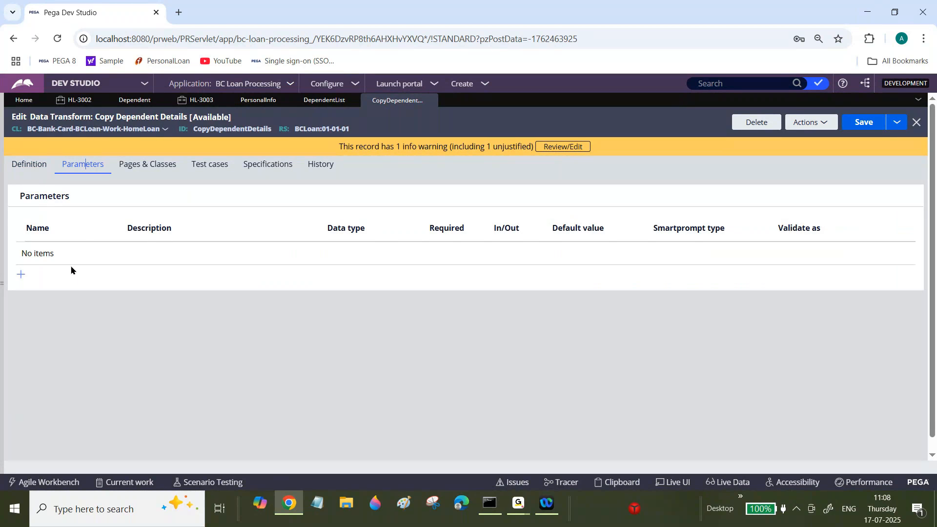
left_click(39, 166)
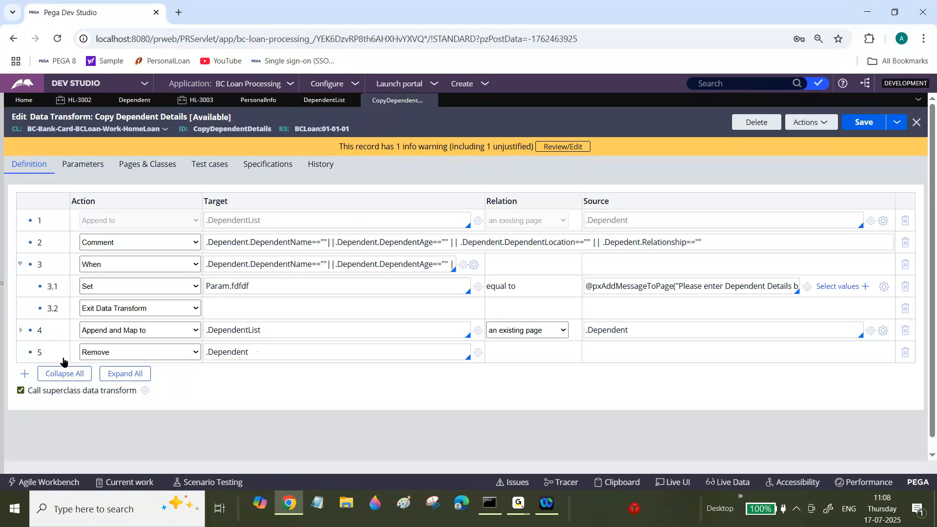
Add row 6 to the Copy Dependent Details data transform, applying the CopyAddressDetails data transform.
left_click(24, 373)
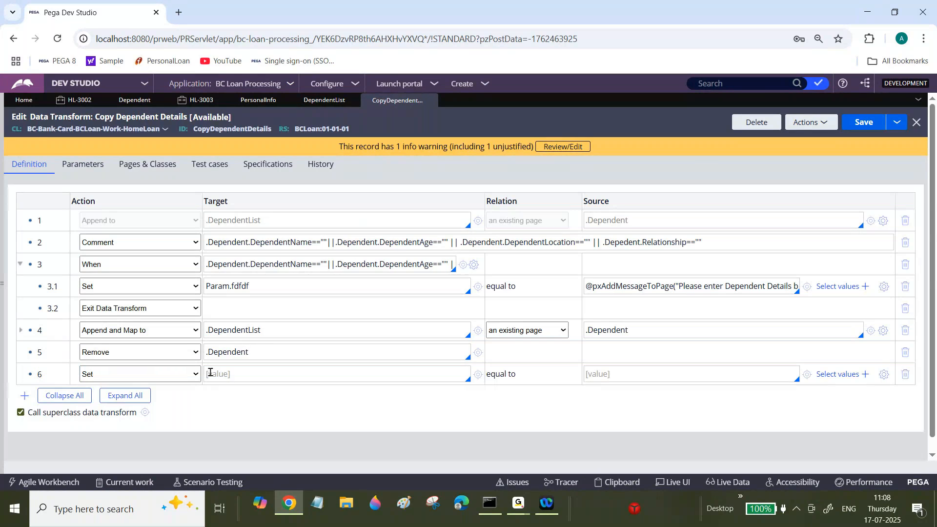
left_click(194, 373)
left_click(118, 168)
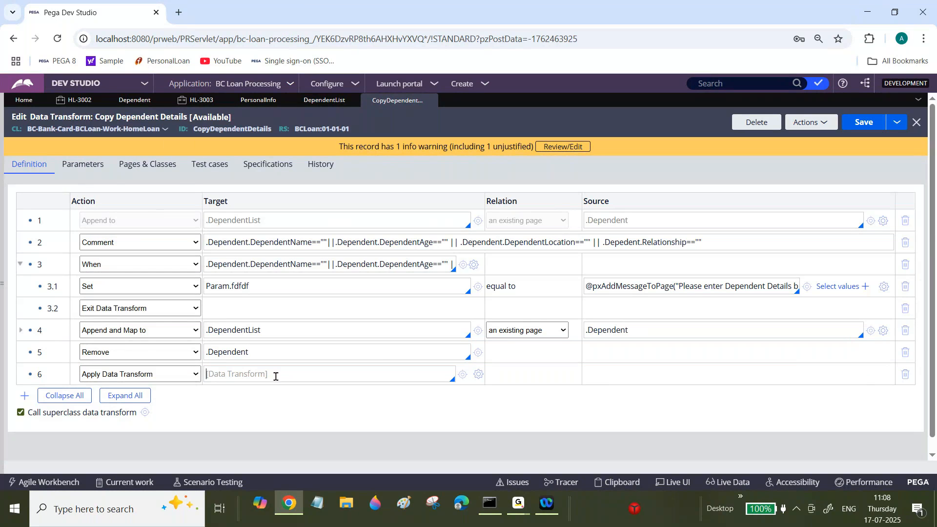
left_click(275, 376)
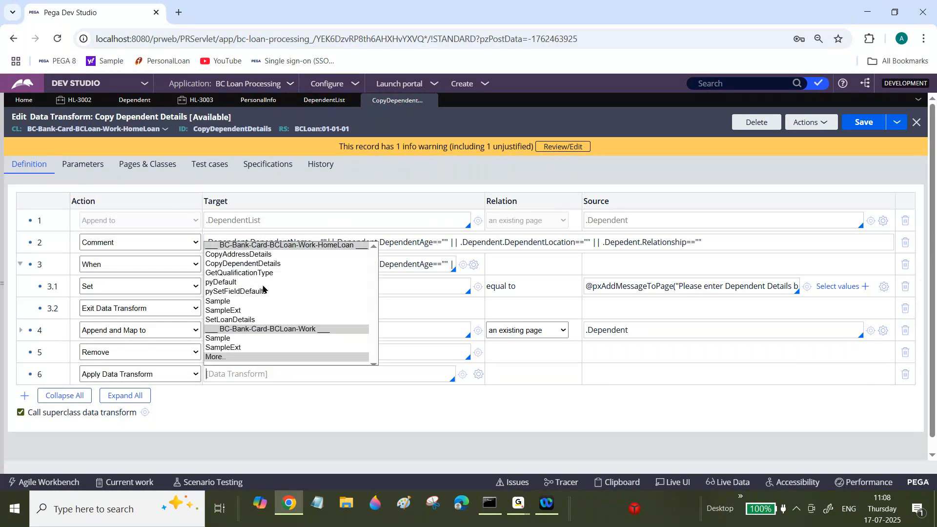
left_click(266, 258)
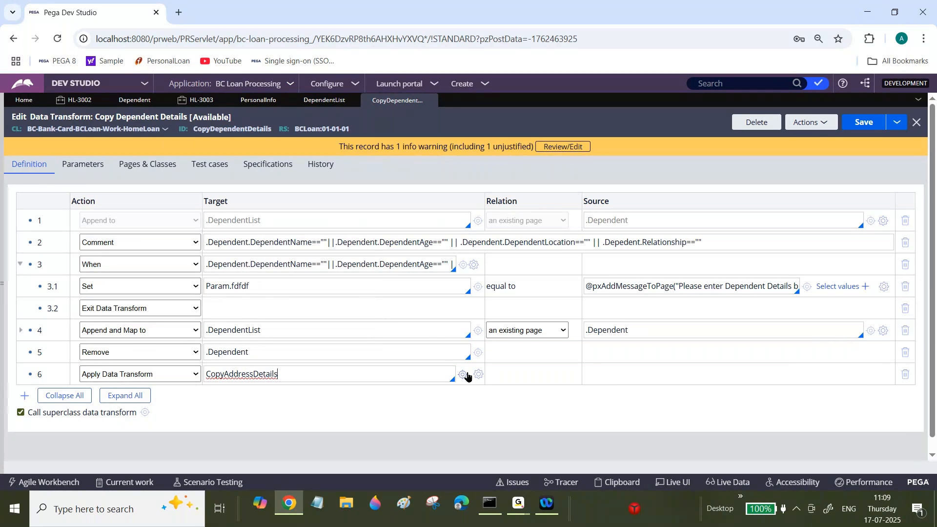
Open the CopyAddressDetails data transform from row 6 and add a Set row with the target Param.AddressType.
left_click(464, 374)
double_click(208, 131)
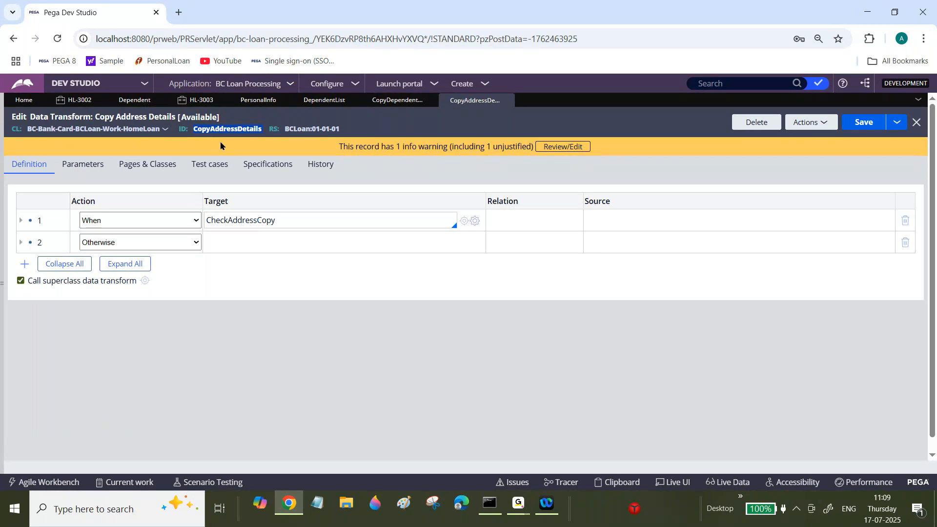
left_click(23, 266)
left_click(240, 263)
type("Param.")
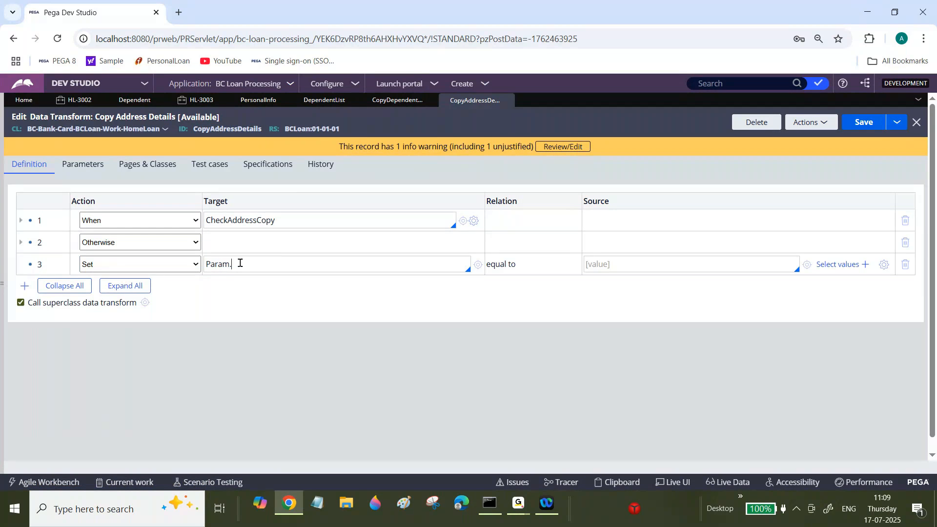
type("AddressType")
Move Param.AddressType to the source of row 3, set the target to .Address, and save Copy Address Details.
left_click(635, 263)
double_click(286, 264)
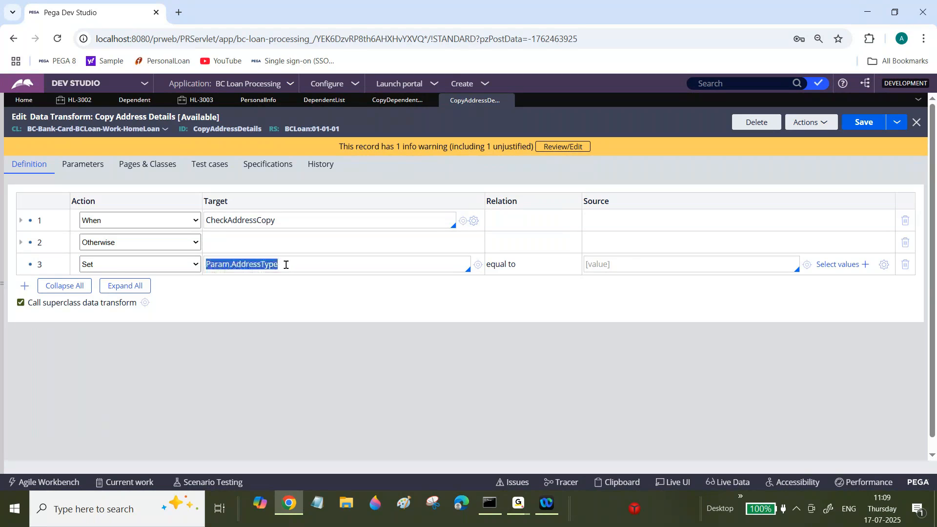
key("ctrl+x")
left_click(628, 262)
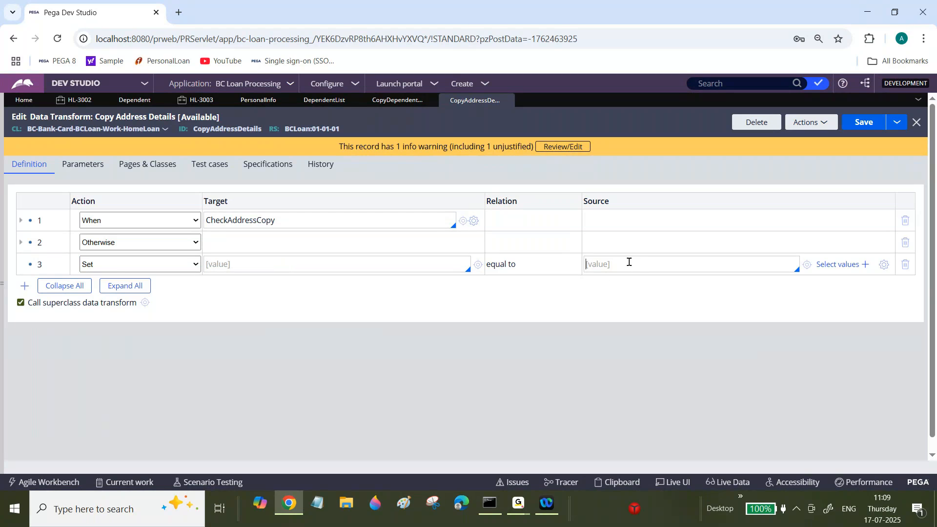
key("ctrl+v")
left_click(352, 266)
type("P")
key("BackSpace")
type(".")
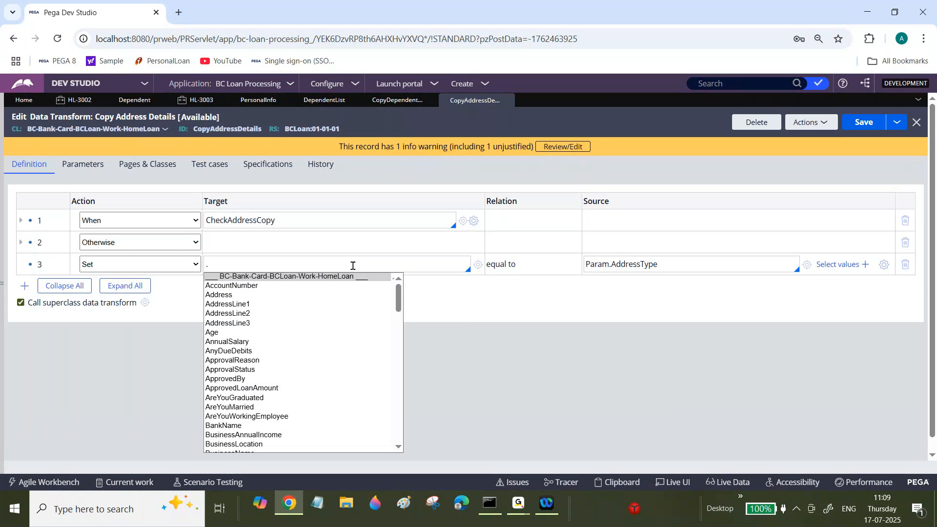
double_click(223, 299)
left_click(862, 124)
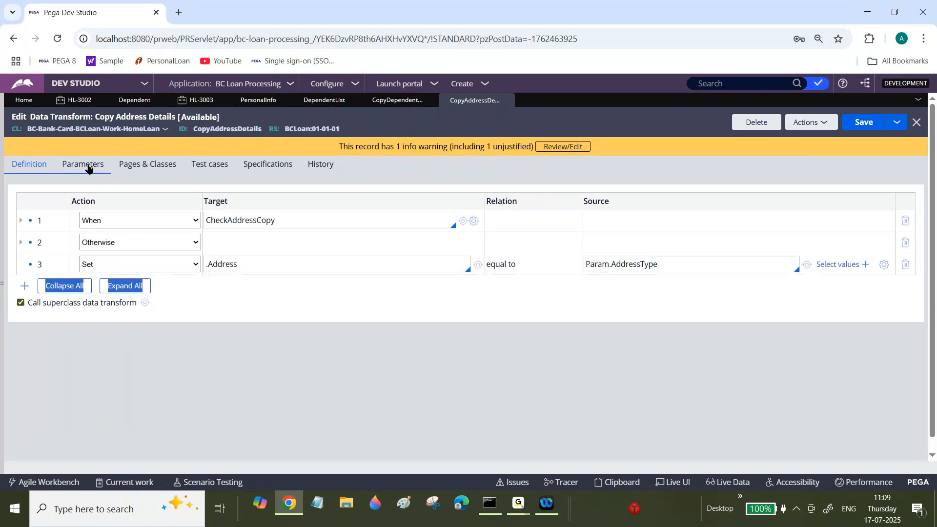
Check the parameter definitions of Copy Address Details against the source and target of row 3.
left_click(87, 167)
left_click(36, 170)
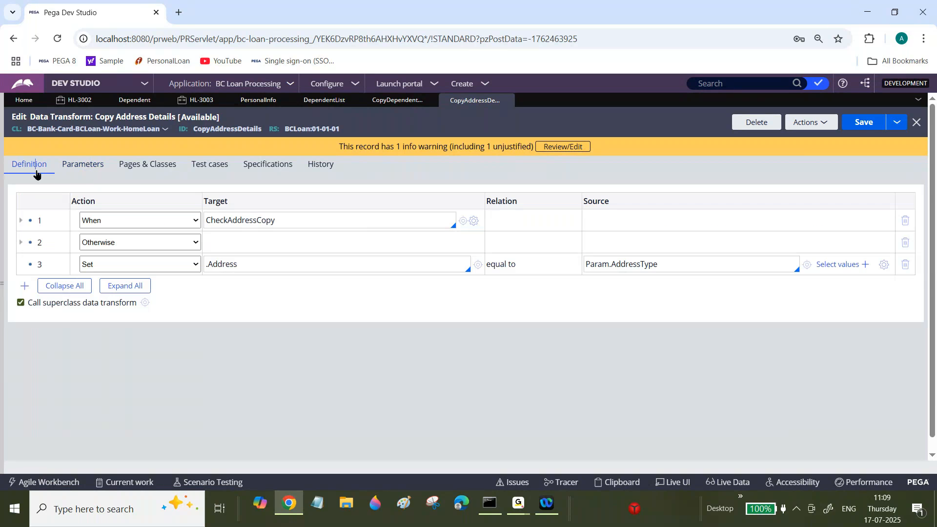
triple_click(636, 264)
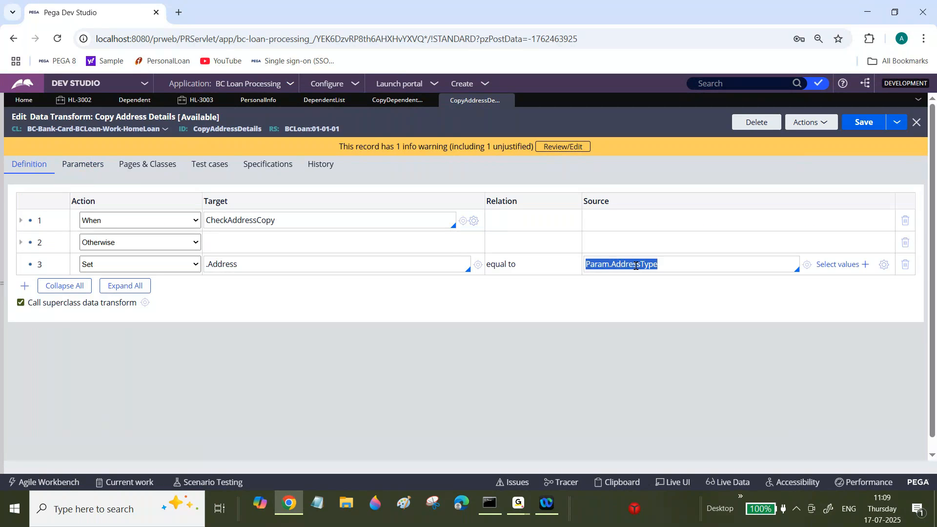
double_click(238, 263)
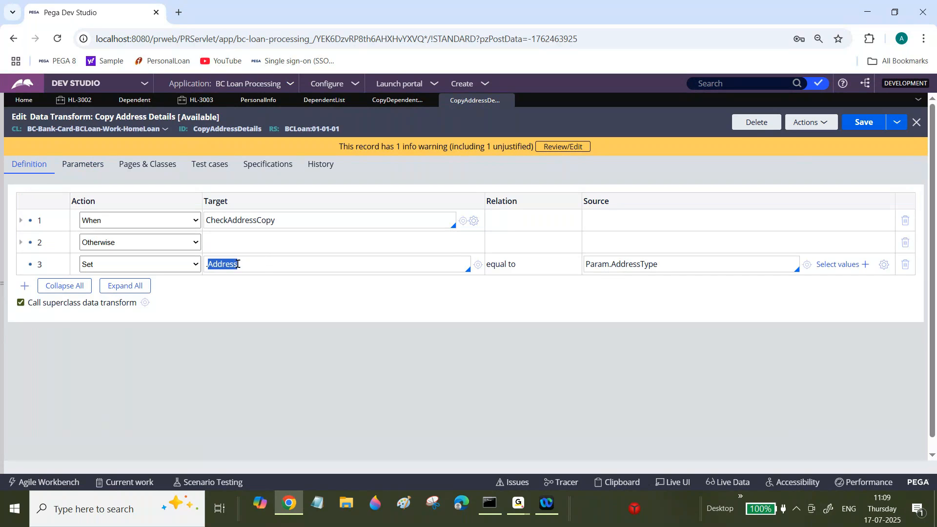
In Copy Dependent Details, check the parameters of row 6's CopyAddressDetails against its Param.AddressType source, and dismiss the parameter dialog.
left_click(397, 100)
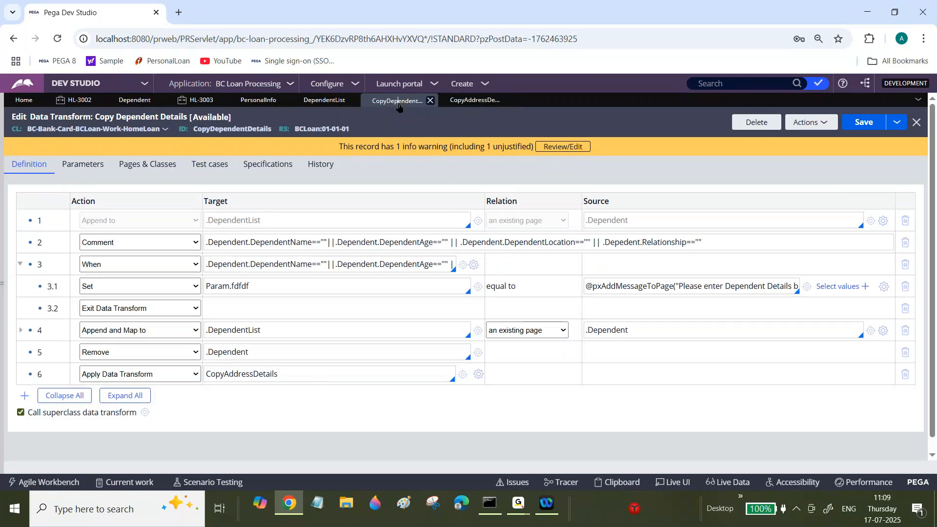
left_click(321, 379)
left_click(247, 259)
left_click(479, 375)
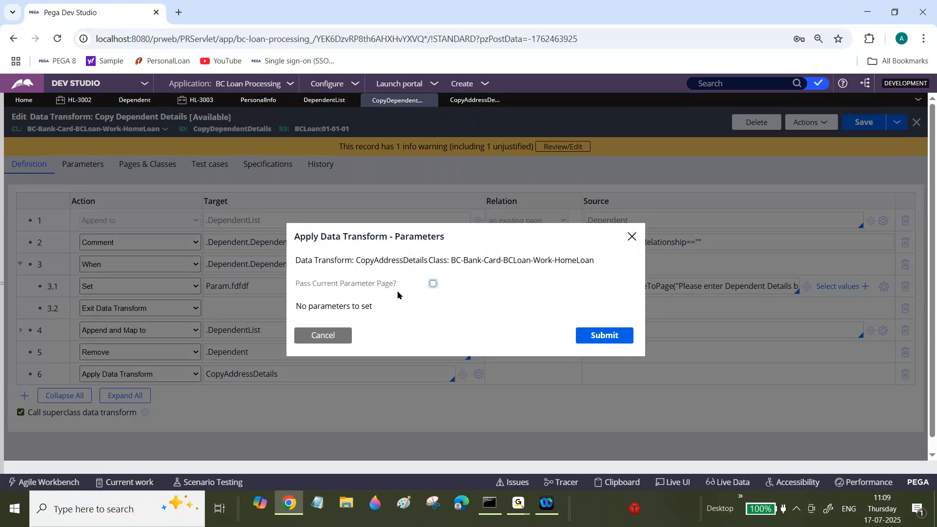
left_click(486, 109)
double_click(631, 264)
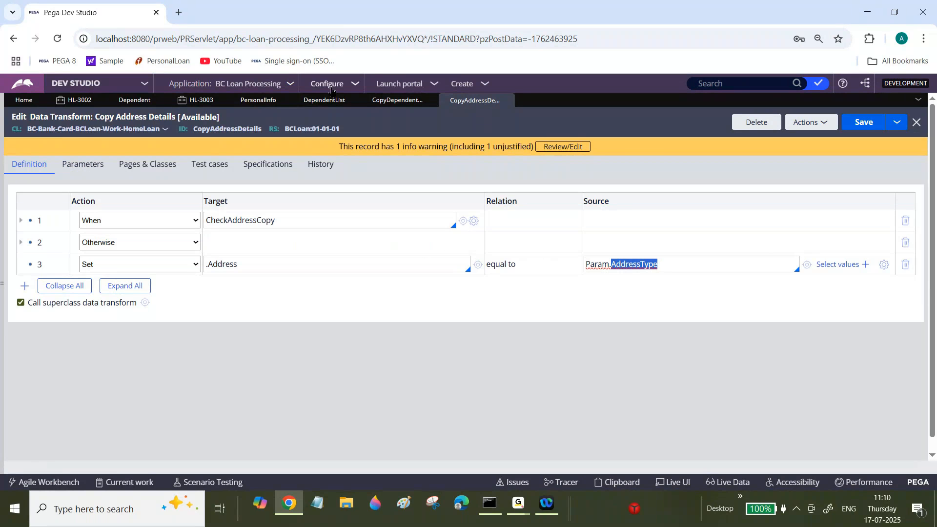
left_click(398, 100)
left_click(320, 335)
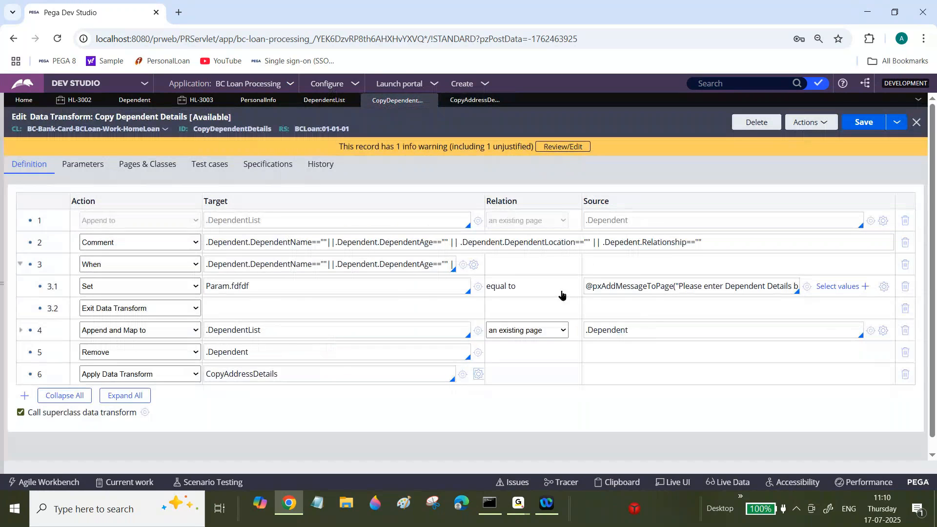
Compare the Param.fdfdf target in row 3.1 of Copy Dependent Details with the rule's defined parameters.
left_click(253, 283)
double_click(253, 284)
left_click(95, 166)
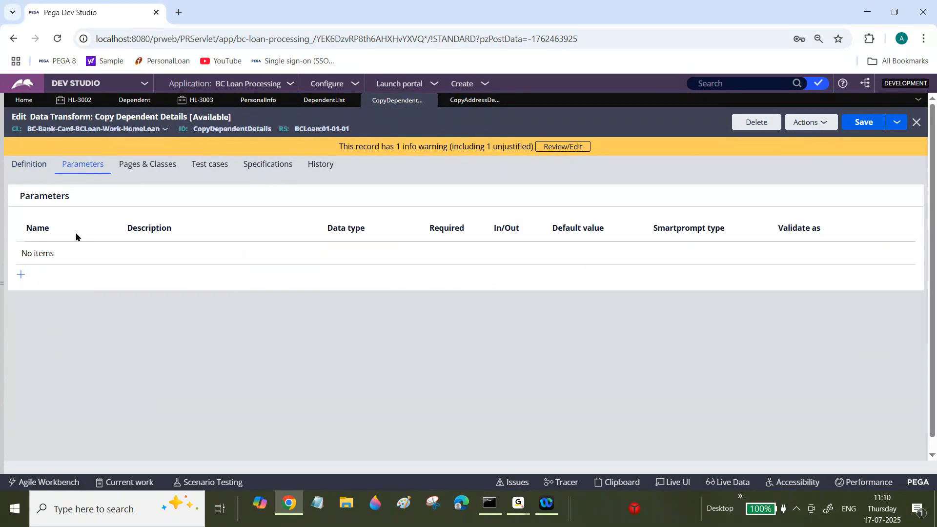
left_click(35, 172)
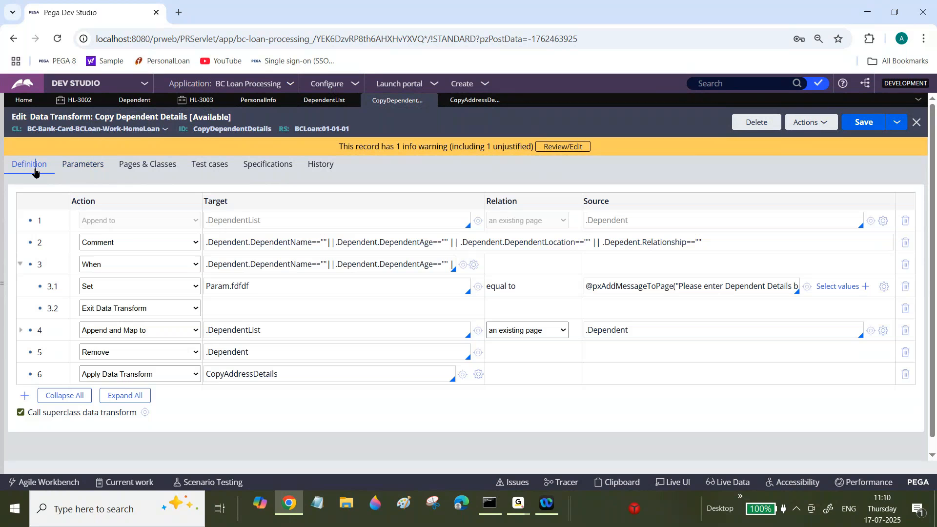
double_click(254, 286)
Define an AddressType parameter in the Copy Address Details data transform and save the rule.
left_click(483, 100)
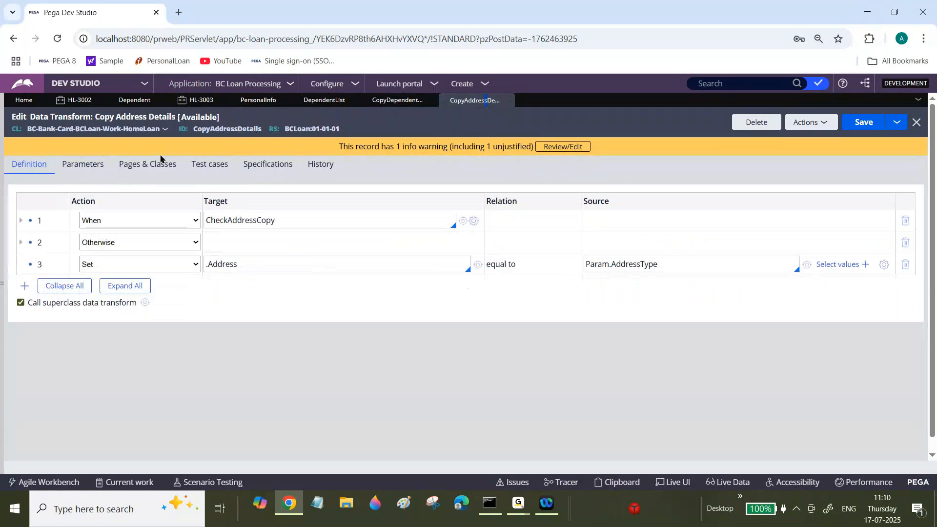
double_click(646, 269)
key("ctrl+c")
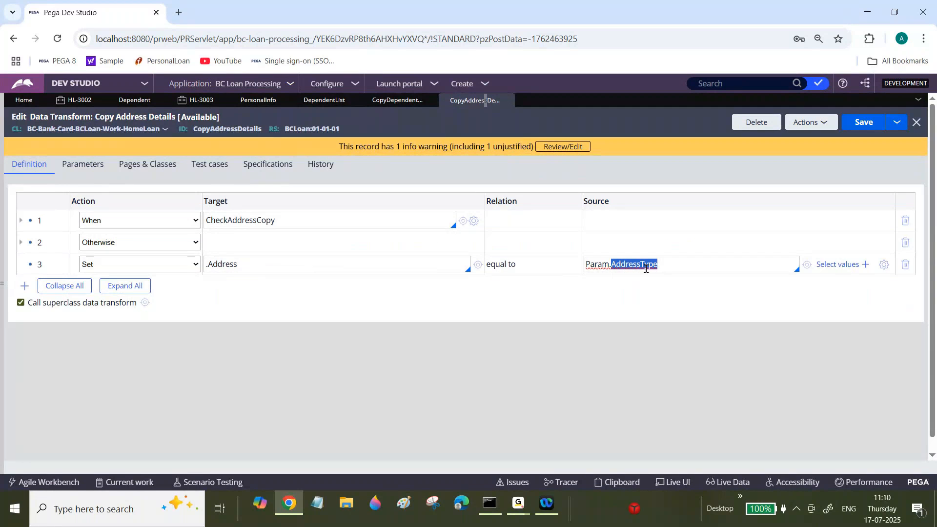
left_click(97, 170)
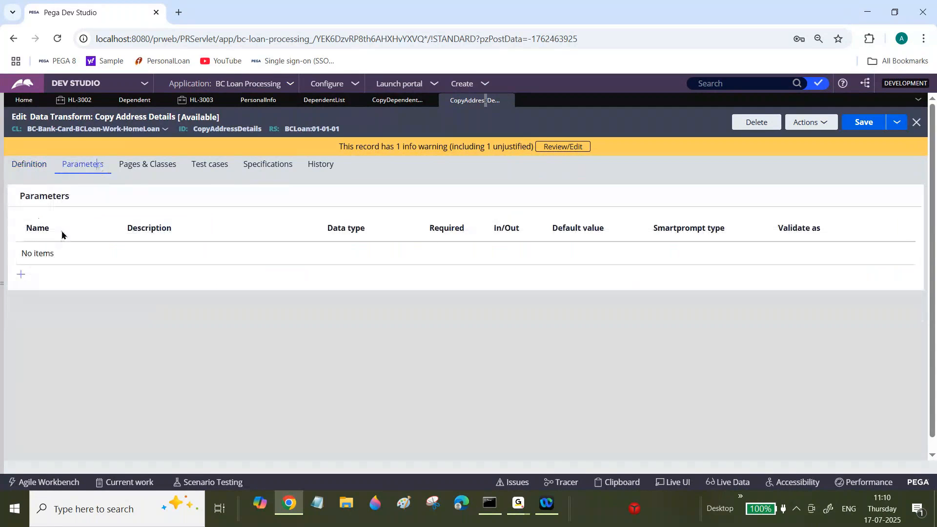
left_click(21, 275)
key("ctrl+v")
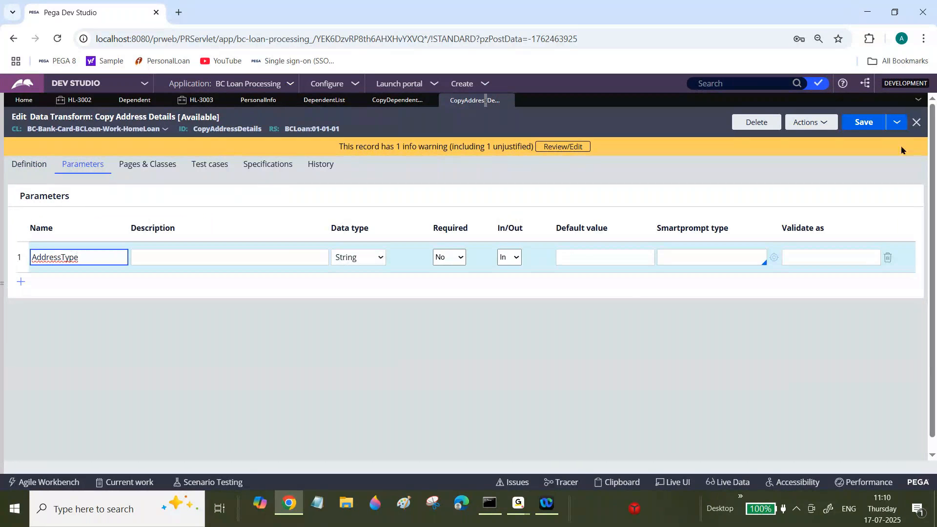
left_click(873, 122)
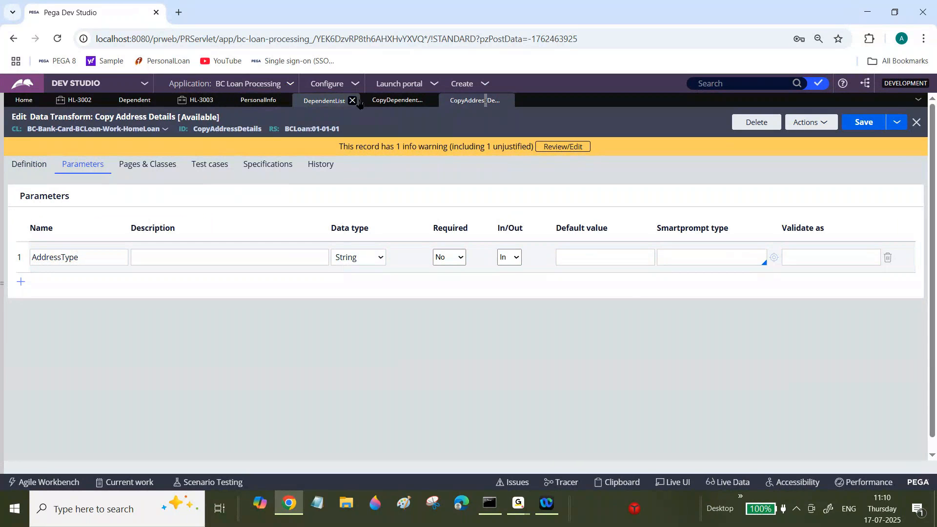
Inspect the AddressType parameter for row 6's applied data transform in Copy Dependent Details, closing the dialog without a value.
left_click(383, 101)
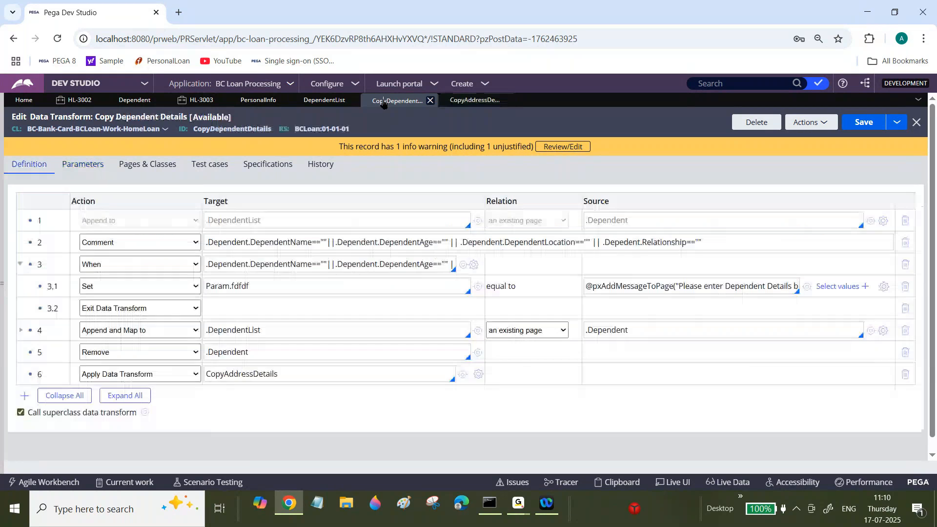
left_click(479, 374)
left_click_drag(312, 311, 365, 316)
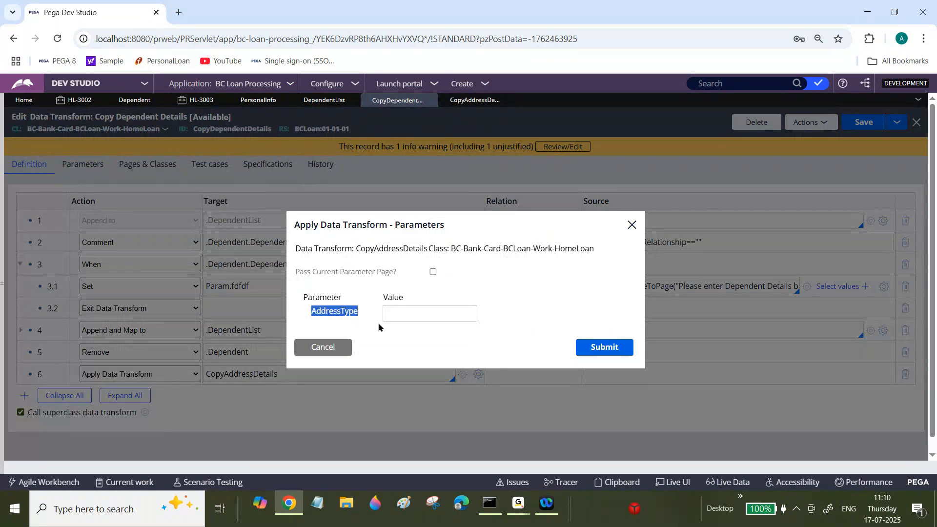
left_click(400, 312)
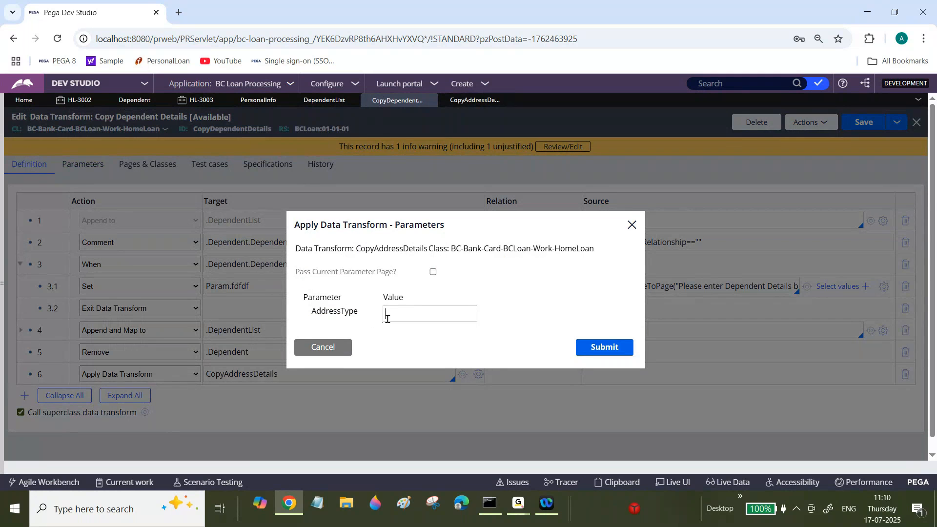
left_click(331, 350)
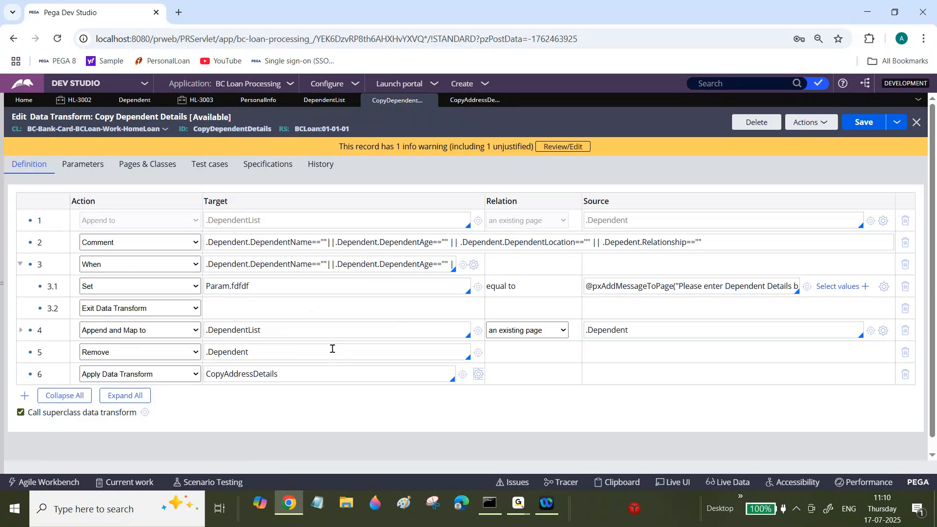
left_click(479, 374)
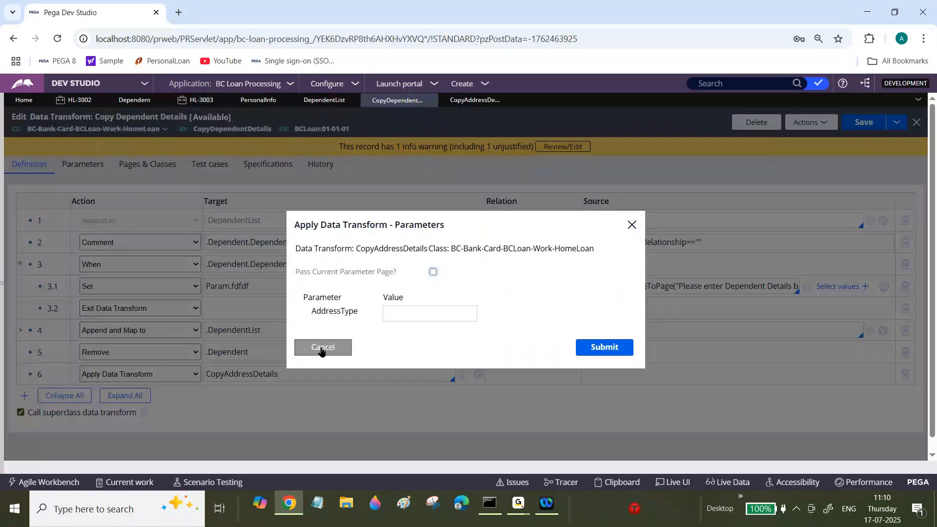
left_click(321, 351)
Replace the Param.fdfdf target in row 3.1 with dsgsfgdf.
double_click(278, 291)
left_click(278, 291)
double_click(277, 291)
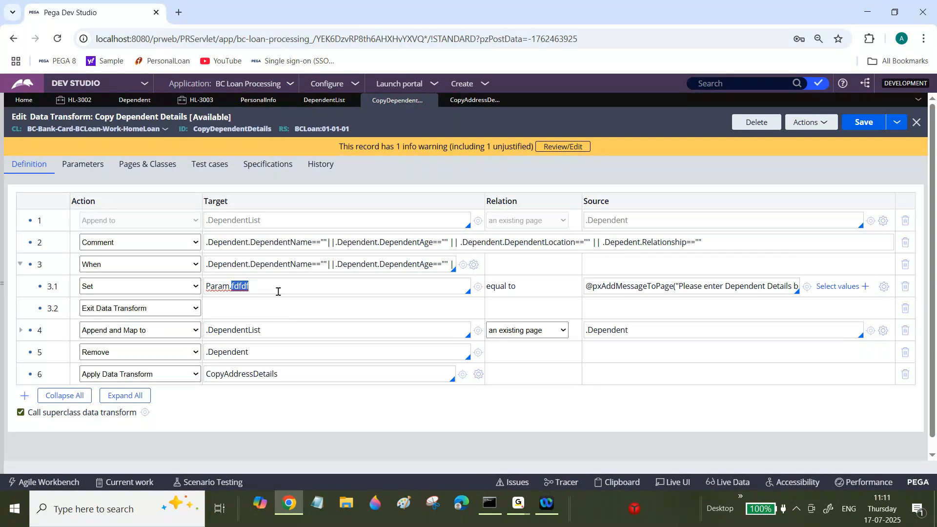
left_click(233, 288)
key("BackSpace")
key("ctrl+a")
key("BackSpace")
type("dsgsfgdf")
Set the row 3.1 target to ErrorMessage, try to save Copy Dependent Details, and read the validation message.
key("ctrl+a")
type("ErrorMag")
key("BackSpace")
key("BackSpace")
type("essage")
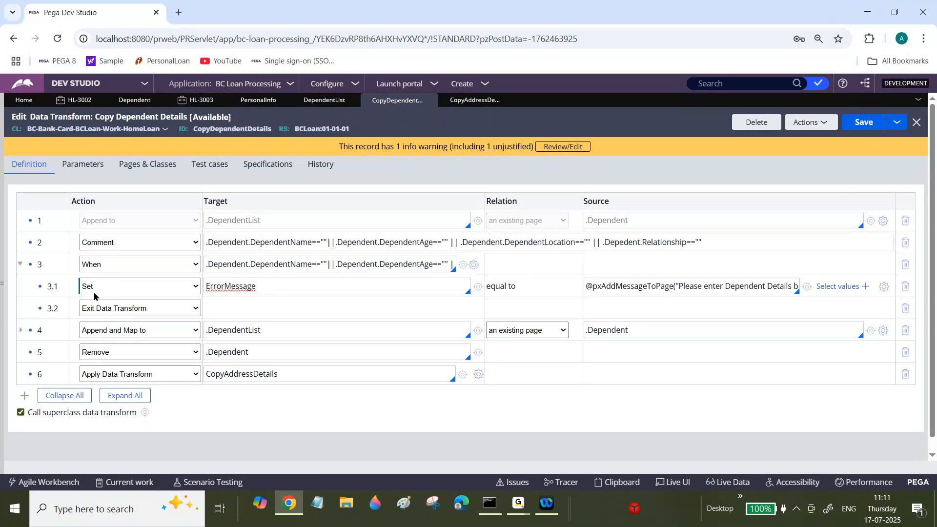
left_click(855, 123)
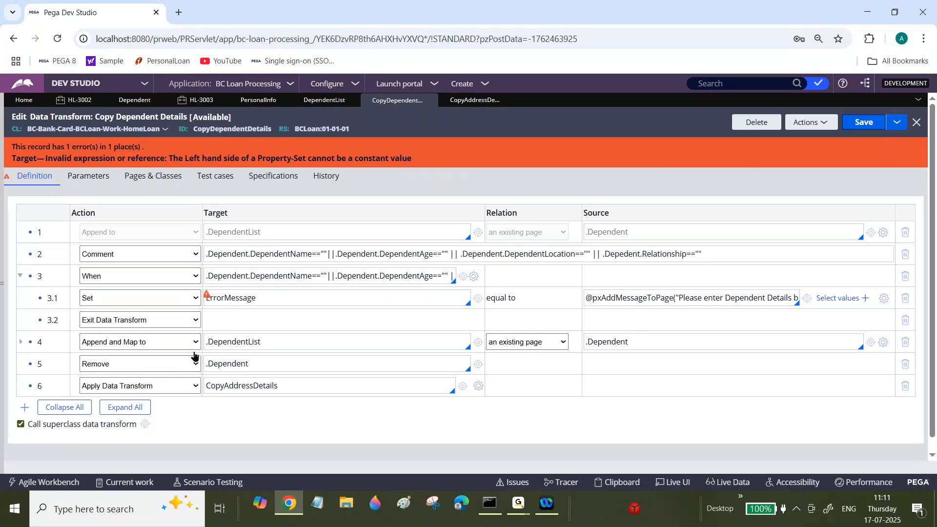
left_click_drag(307, 160, 429, 160)
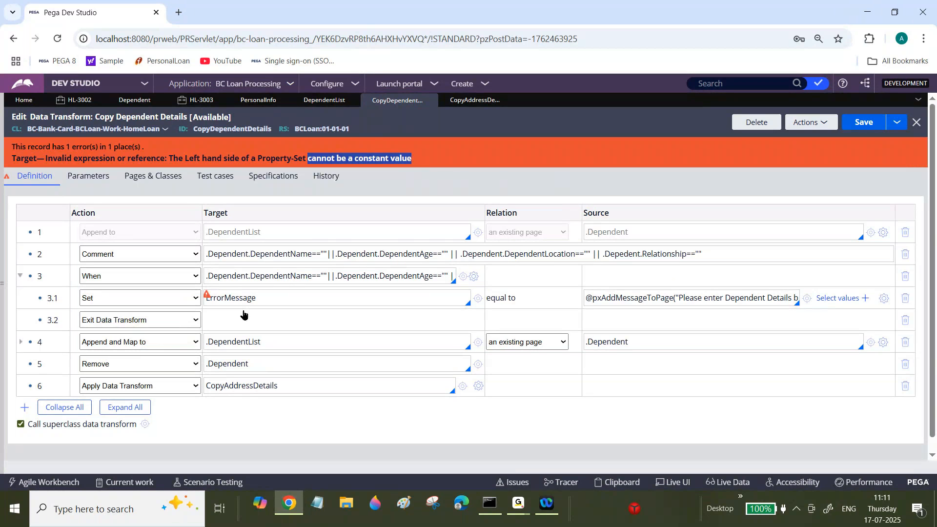
Set the row 3.1 target to AbC.asdafsd and try to save Copy Dependent Details.
left_click(252, 297)
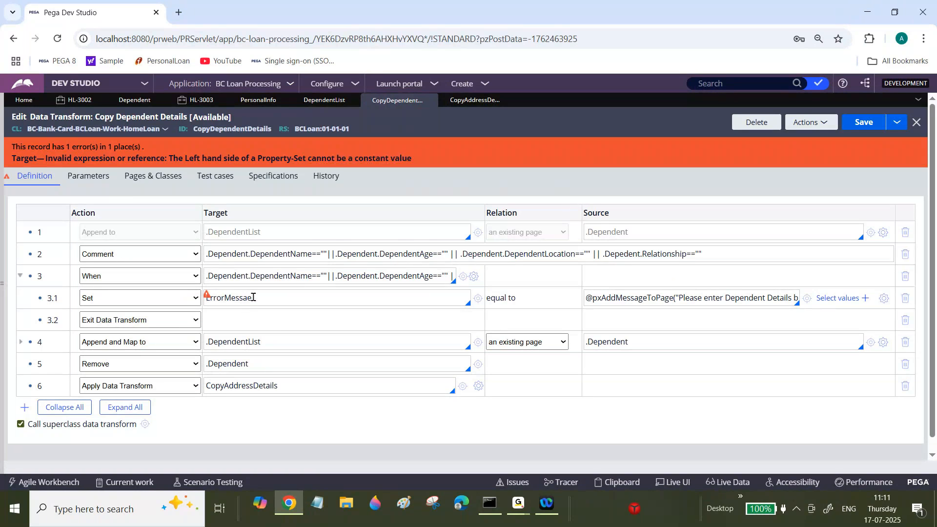
double_click(253, 297)
type("AbC.asdafsd")
double_click(212, 298)
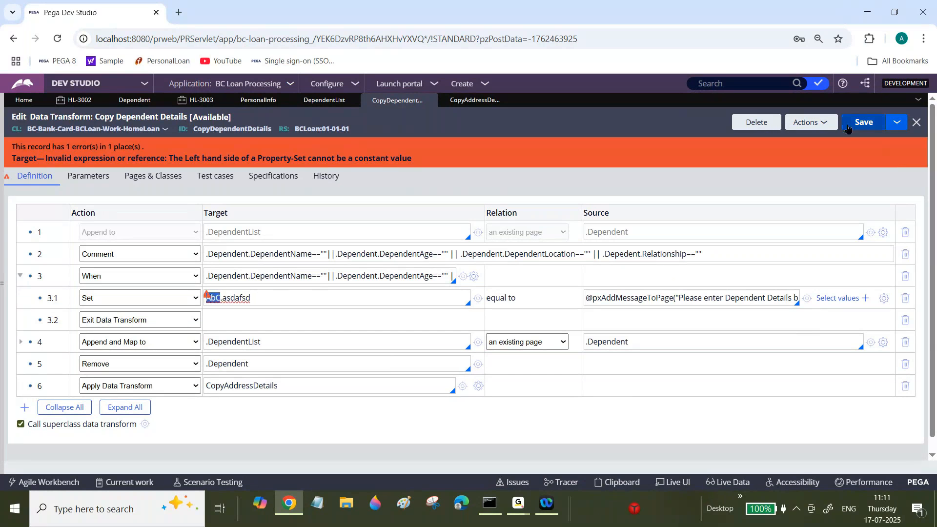
left_click(868, 126)
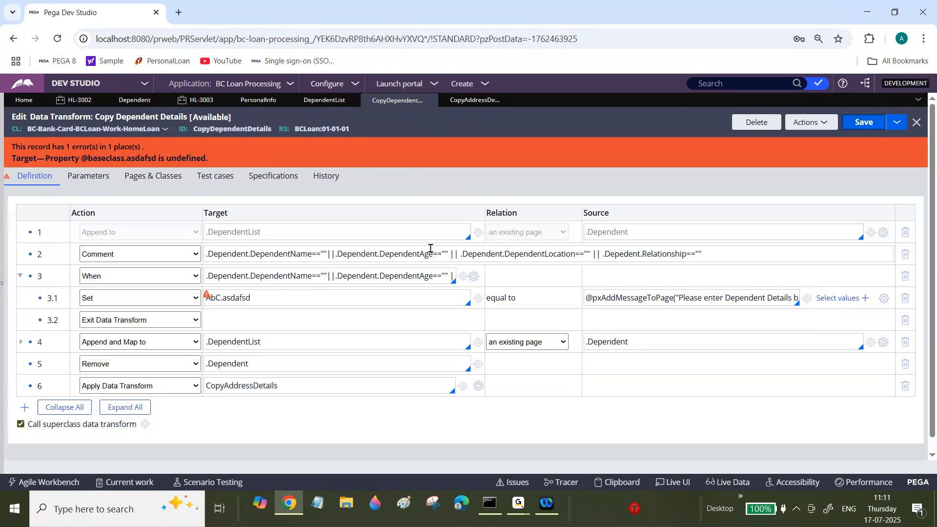
Change the property in row 3.1's AbC target to Erroortcxb and try to save the rule.
double_click(251, 298)
key("BackSpace")
type("Erroortcxp")
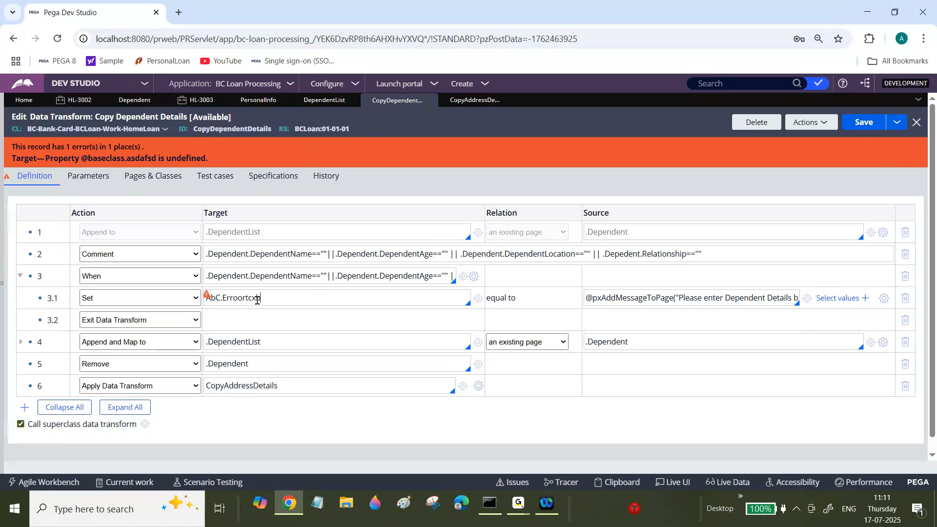
key("BackSpace")
type("b")
left_click(876, 123)
Set the row 3.1 target to the .Address property and save Copy Dependent Details.
left_click(212, 299)
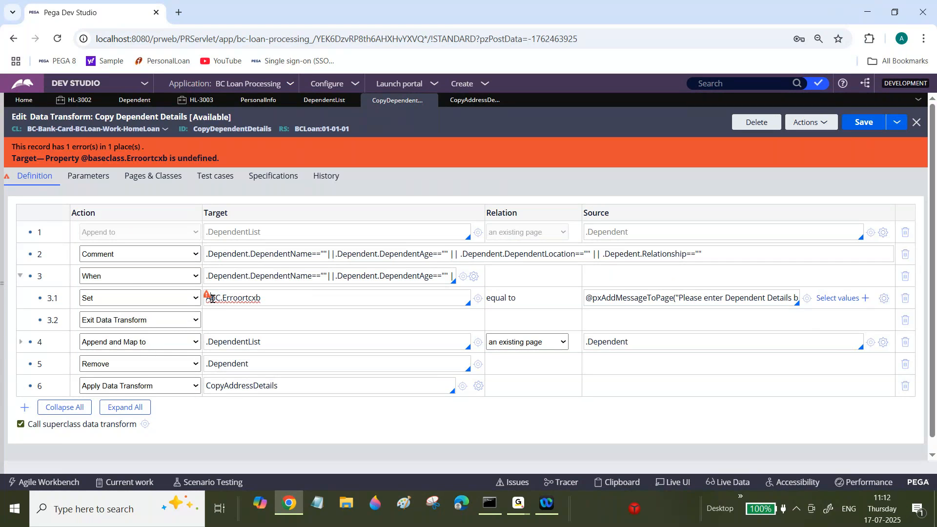
double_click(213, 298)
key("ctrl+a")
type(".")
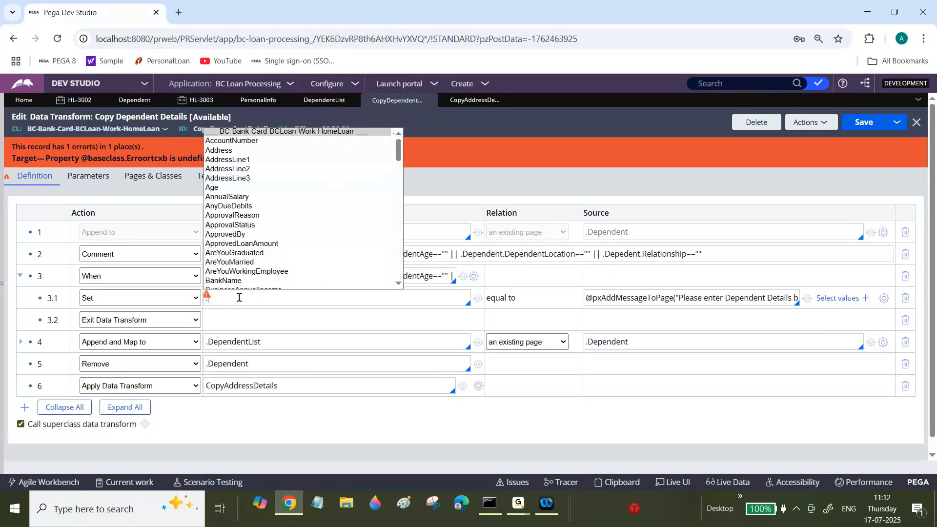
left_click(228, 152)
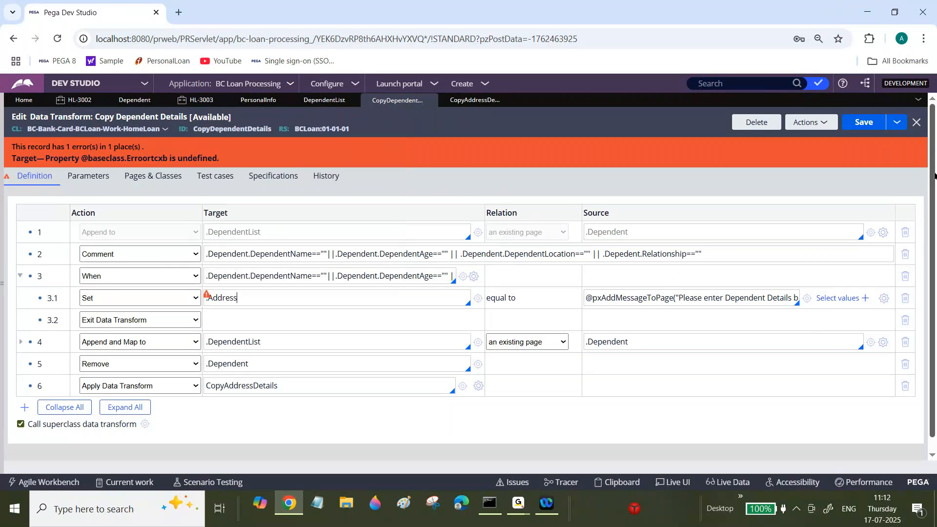
Replace the .Address target in row 3.1 with Errorm.
double_click(257, 290)
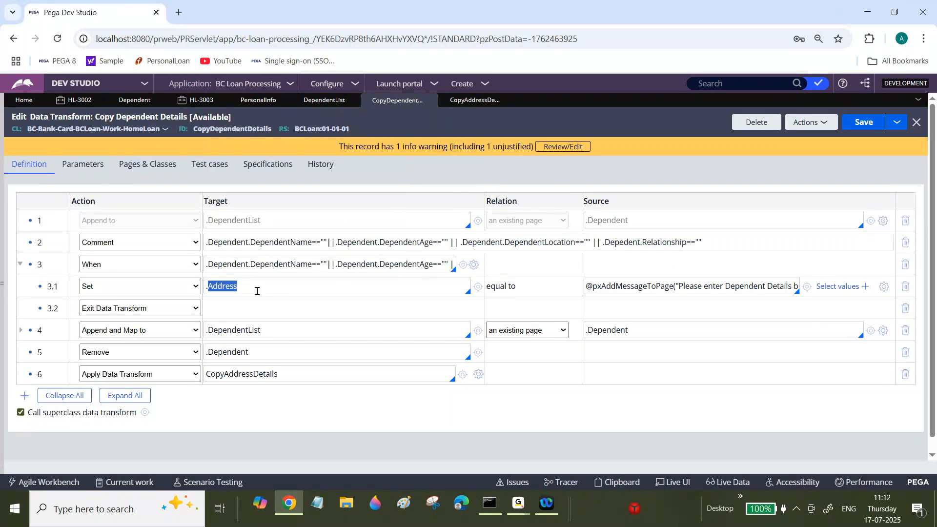
key("ctrl+a")
key("BackSpace")
type("sddsfgdf")
double_click(217, 286)
type("Errorm")
Inspect the conditions in rows 2 and 3, and refresh Copy Dependent Details to discard the unsaved target.
left_click(521, 511)
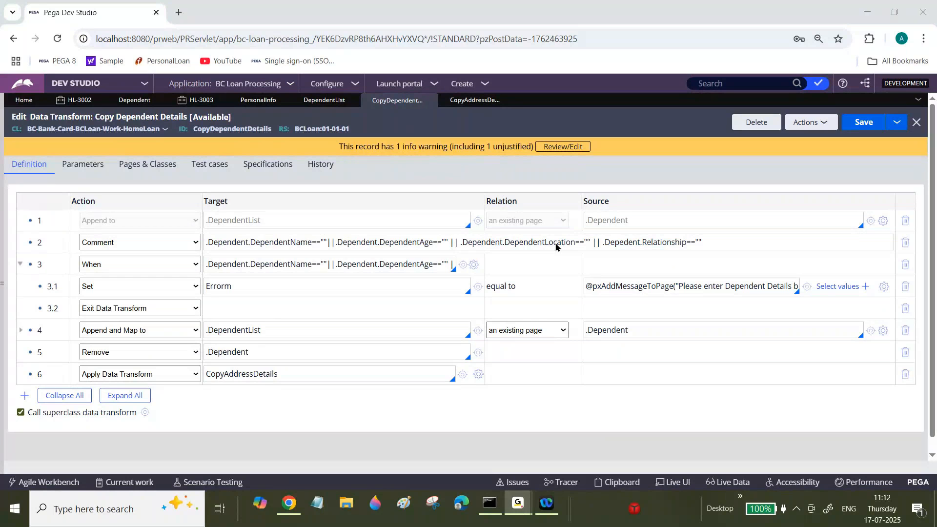
left_click(867, 12)
triple_click(304, 241)
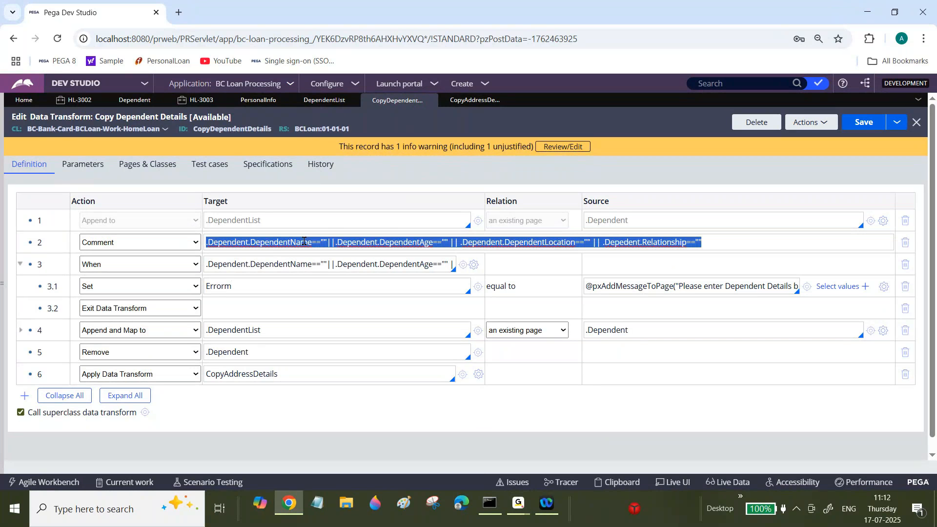
triple_click(295, 265)
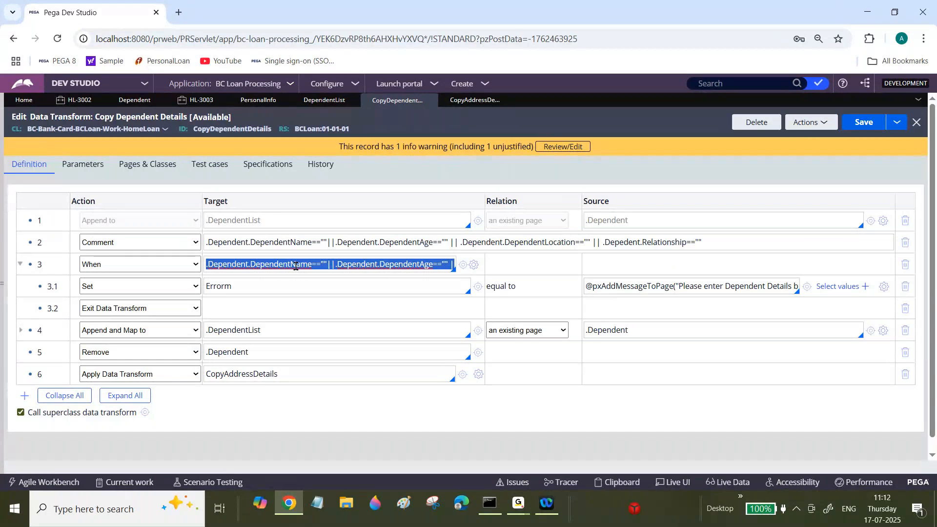
left_click(806, 126)
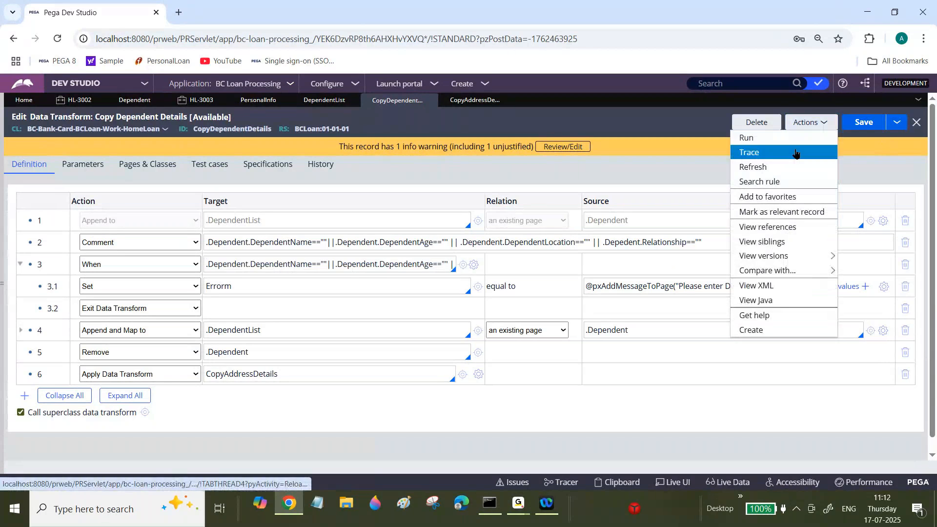
left_click(782, 167)
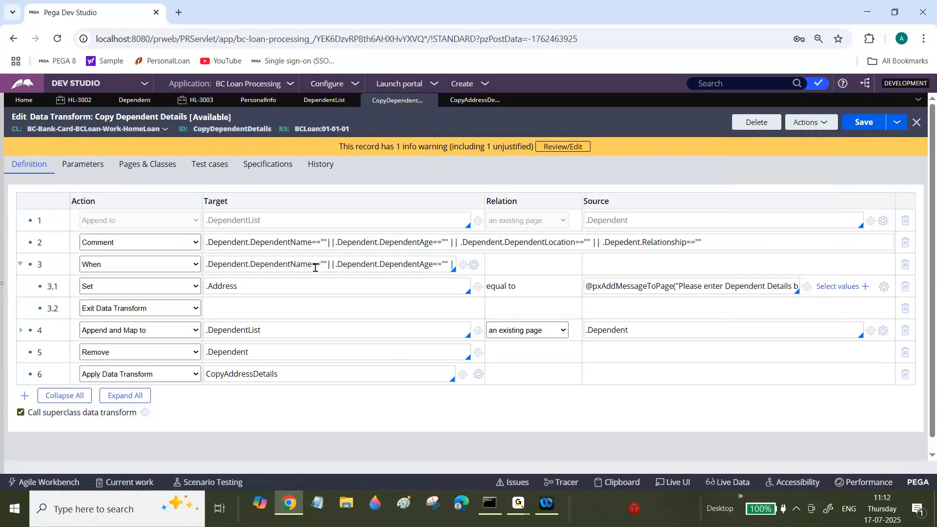
Clear row 3's When condition and open its expression builder.
triple_click(316, 266)
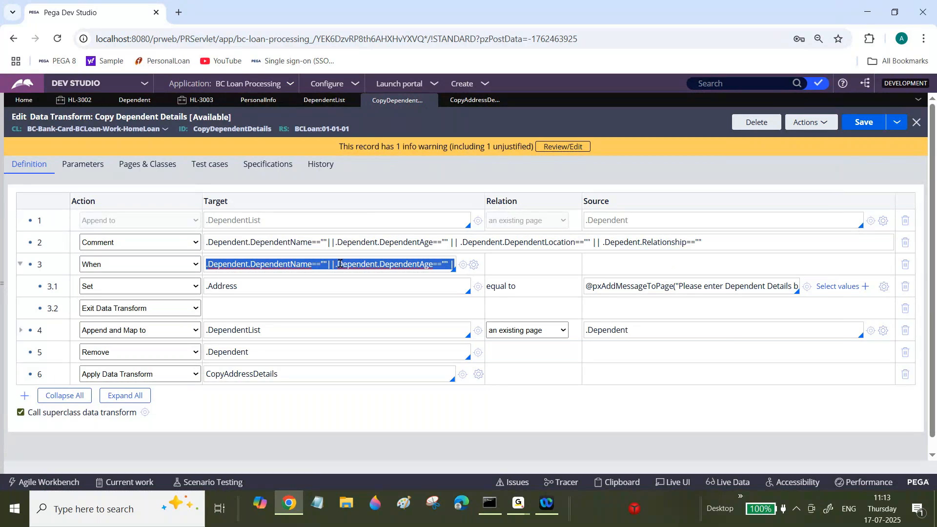
key("BackSpace")
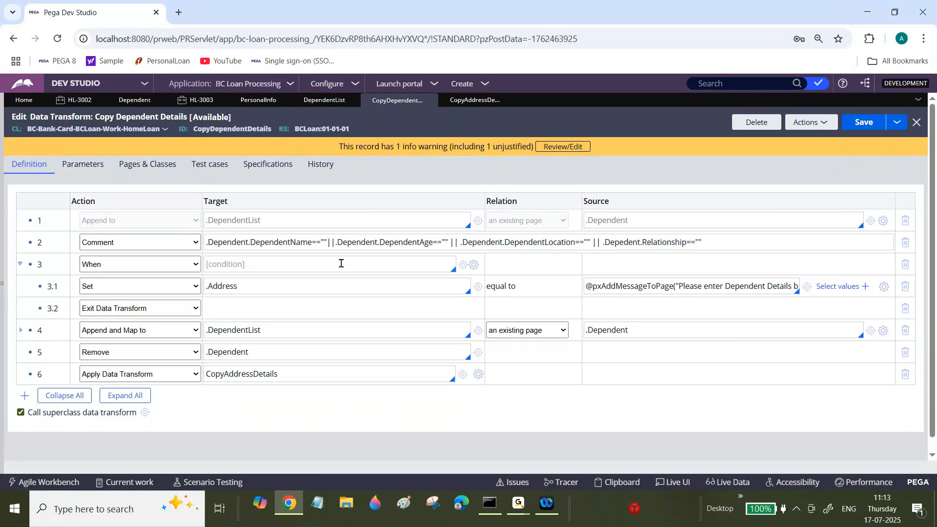
left_click(473, 265)
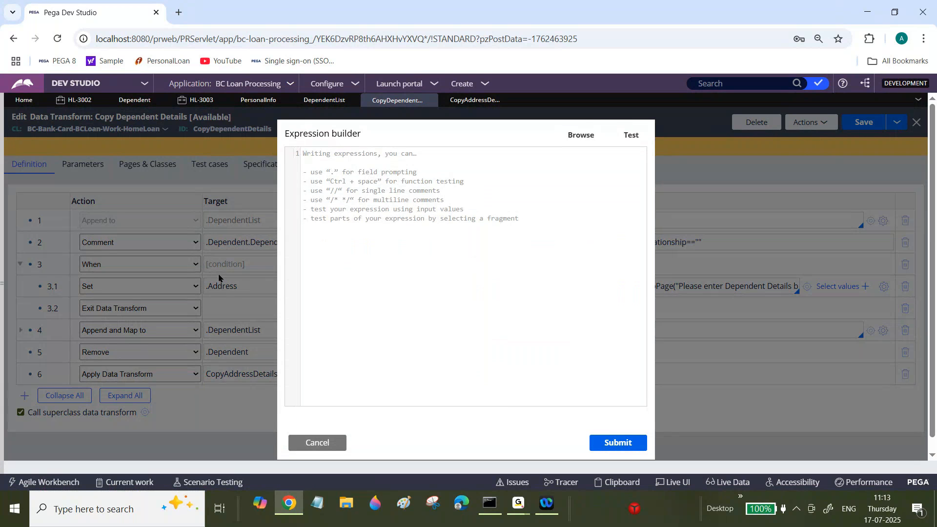
Compare the Dependent Information fields in case HL-3003 with the Dependent data type's data model.
left_click(196, 101)
scroll(867, 279, "down", 5)
scroll(868, 278, "down", 3)
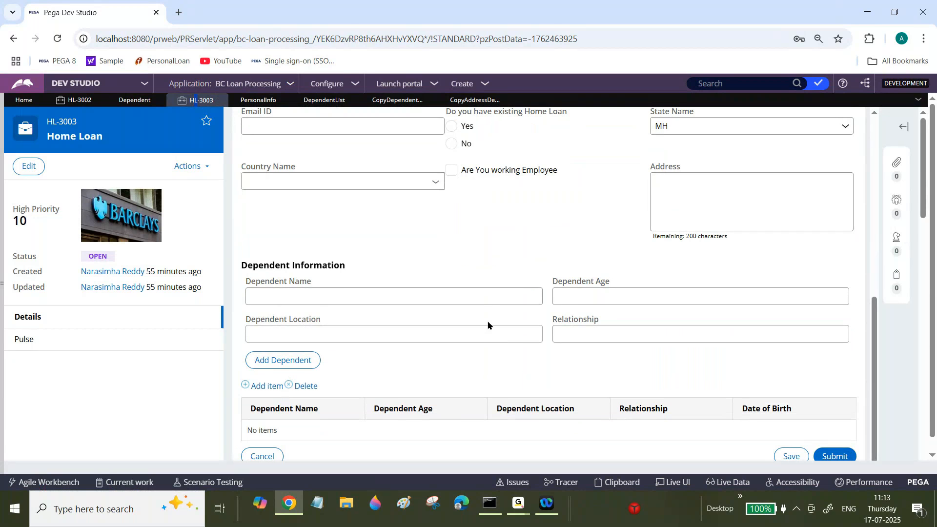
left_click(481, 298)
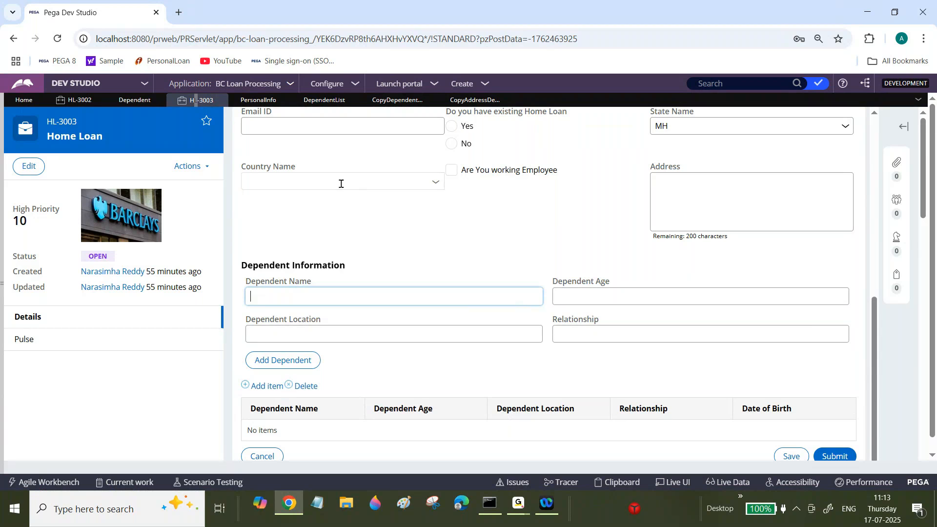
left_click(130, 103)
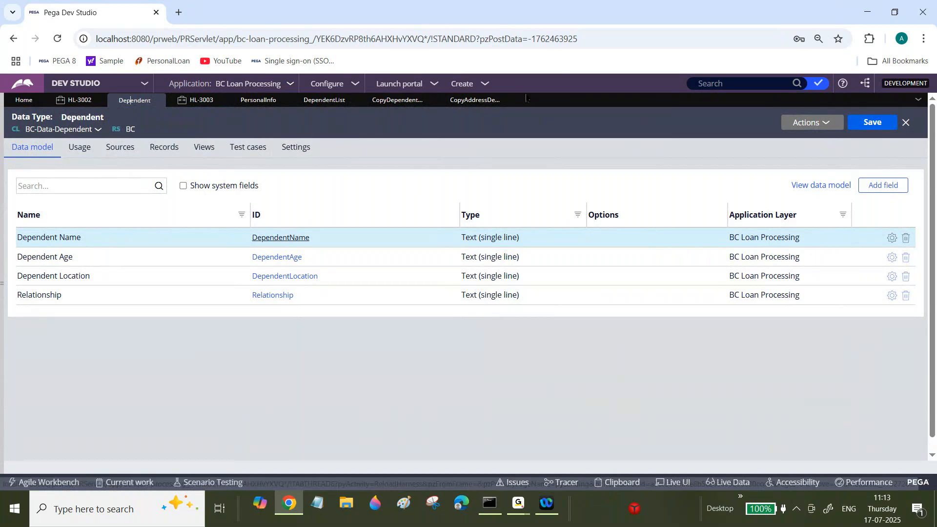
left_click(197, 103)
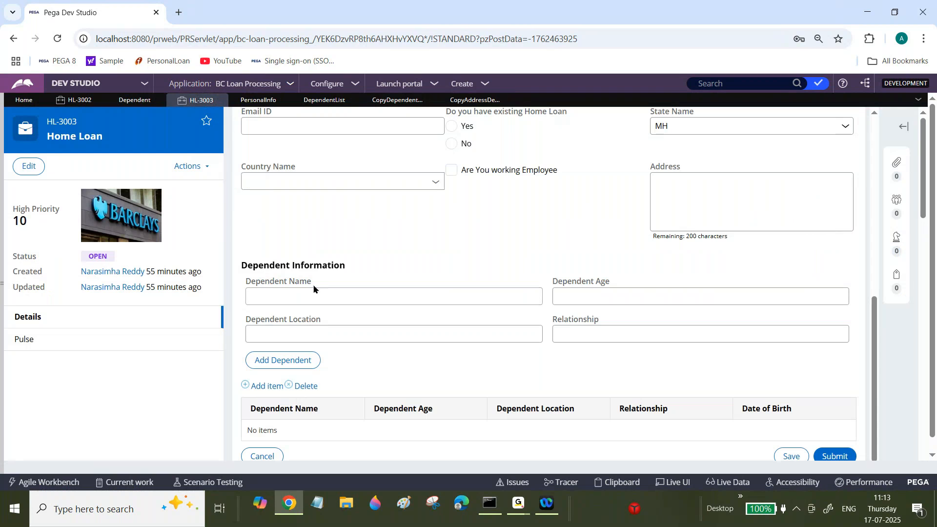
left_click(311, 297)
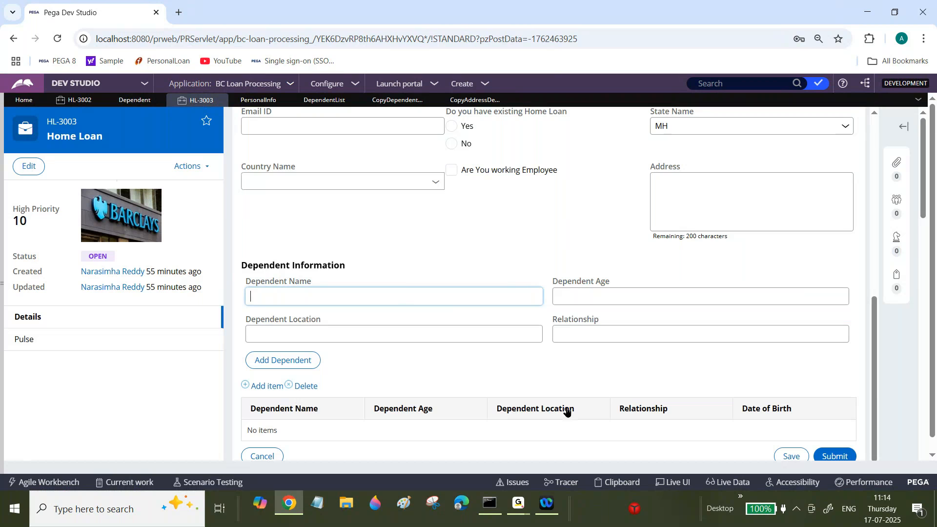
left_click(517, 508)
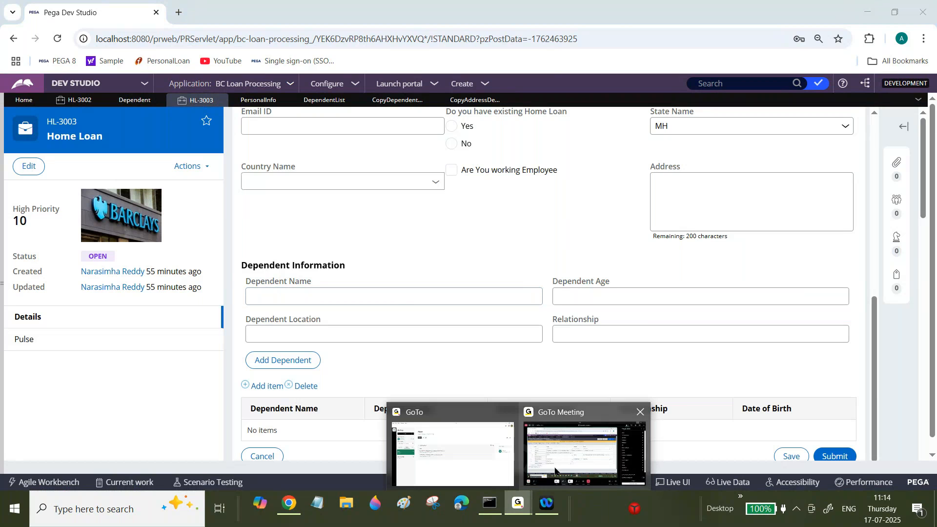
left_click(596, 438)
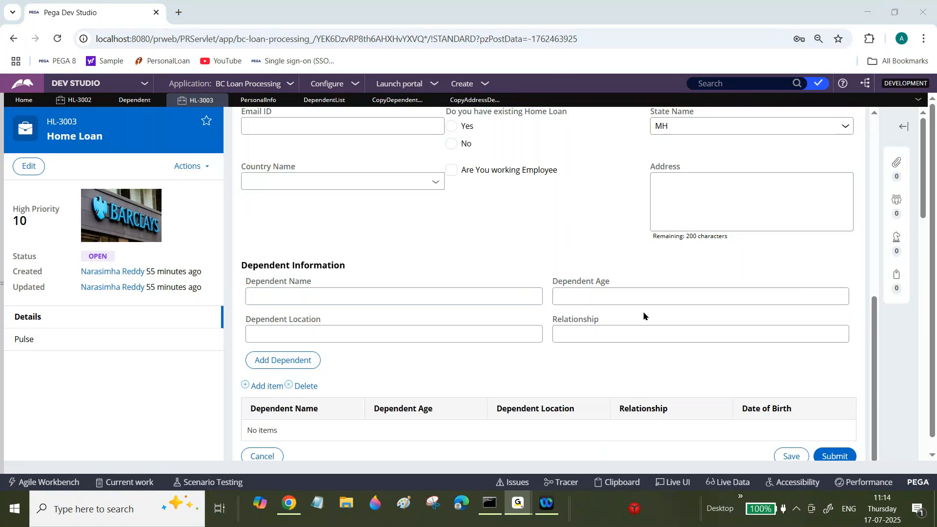
left_click(291, 505)
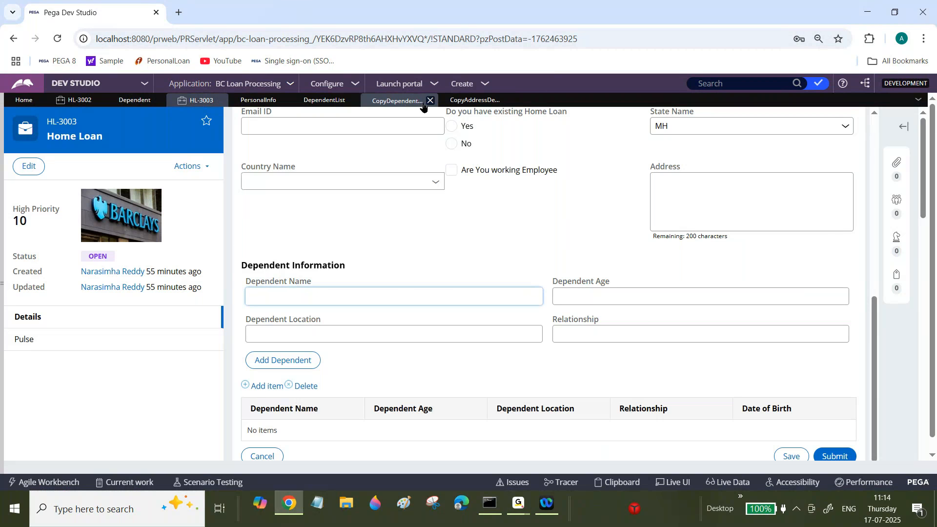
Return to Copy Dependent Details, cancel row 3's expression builder, and restore the rule's saved version.
left_click(472, 102)
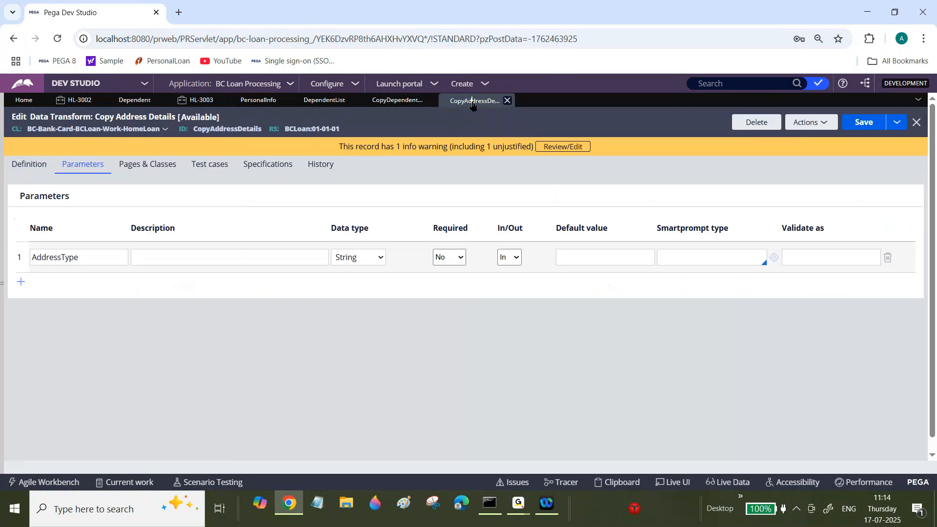
left_click(260, 104)
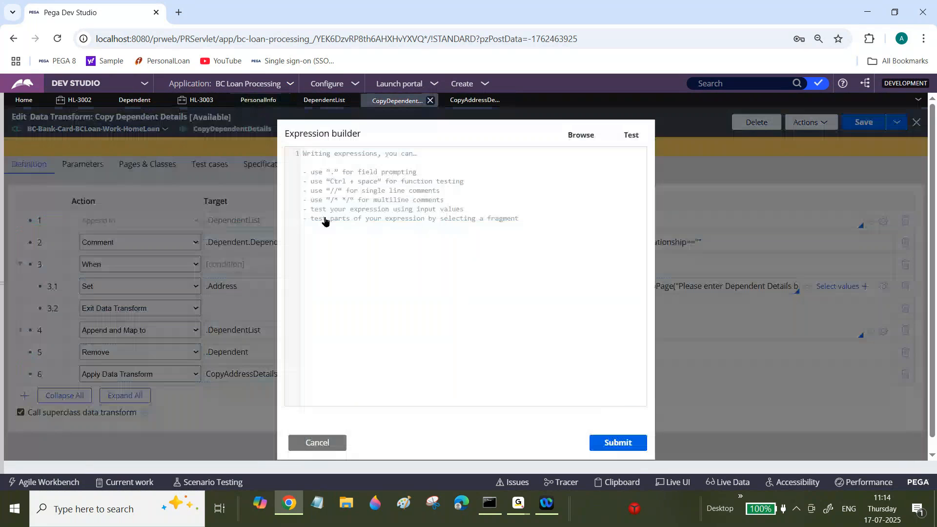
left_click(307, 444)
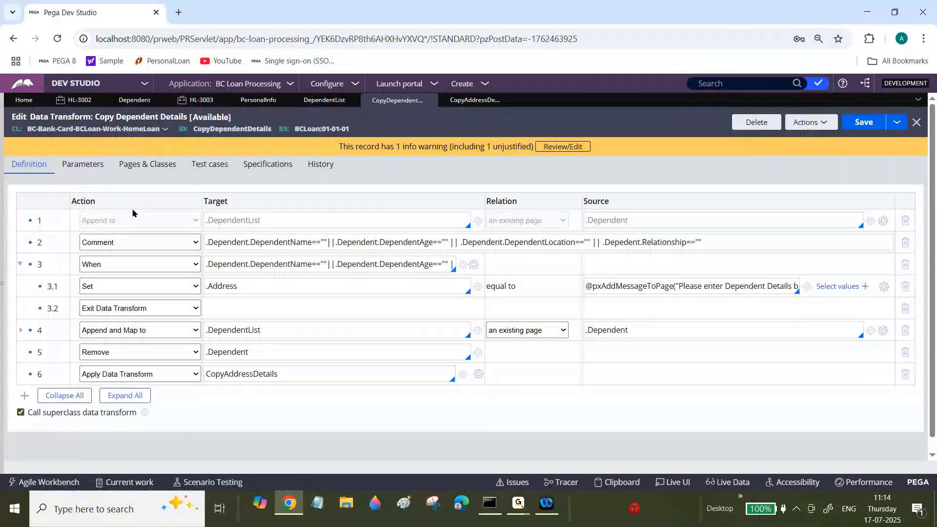
Set the row 3.1 target to Param.ErrorMessage and save Copy Dependent Details.
triple_click(245, 285)
key("BackSpace")
type(".")
key("BackSpace")
type("Param.ErrorMessage")
key("ctrl+s")
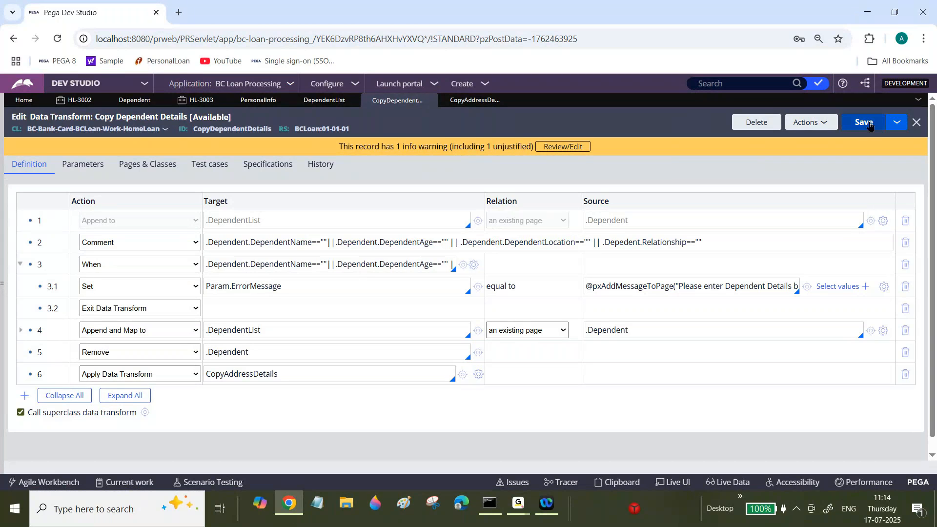
Enter Param.ErrorMessage as the AddressType value for row 6's CopyAddressDetails transform, and cancel the parameter dialog.
double_click(250, 374)
left_click(254, 286)
double_click(254, 286)
key("ctrl+c")
left_click(479, 374)
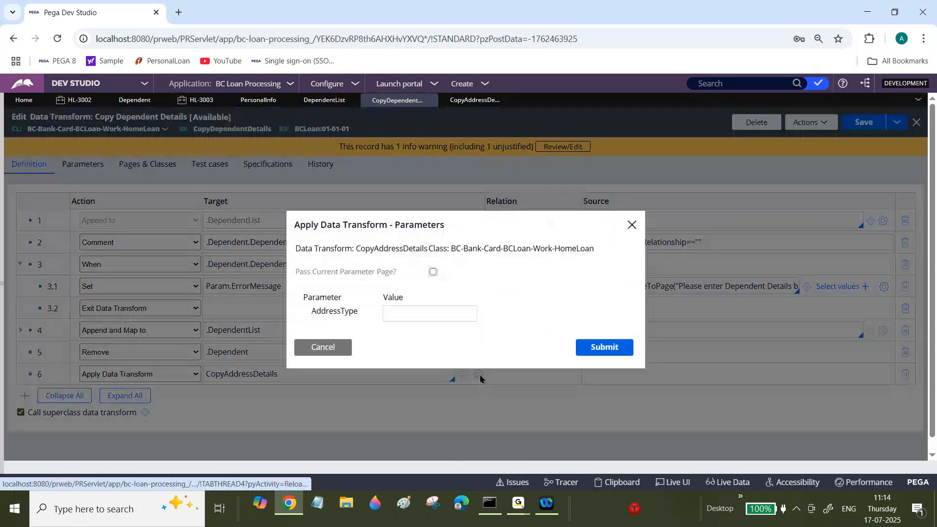
left_click(443, 313)
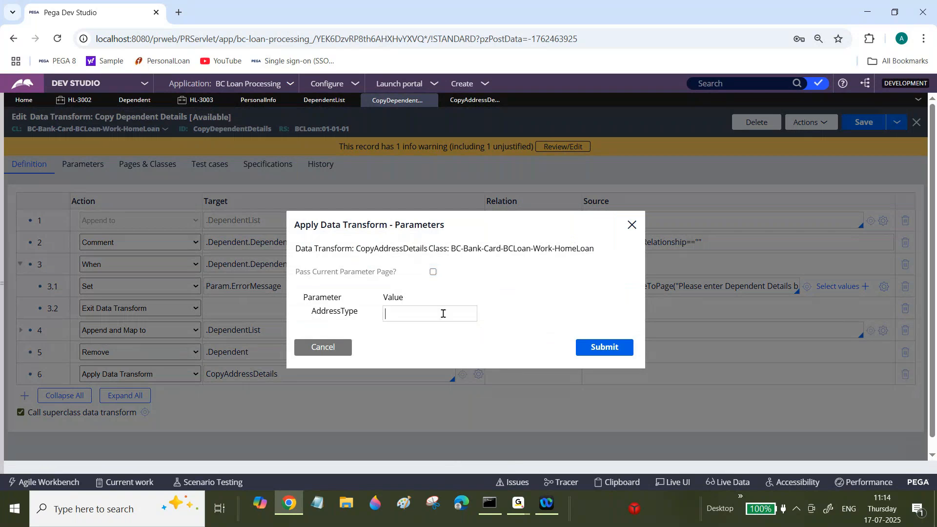
key("ctrl+v")
key("ctrl+a")
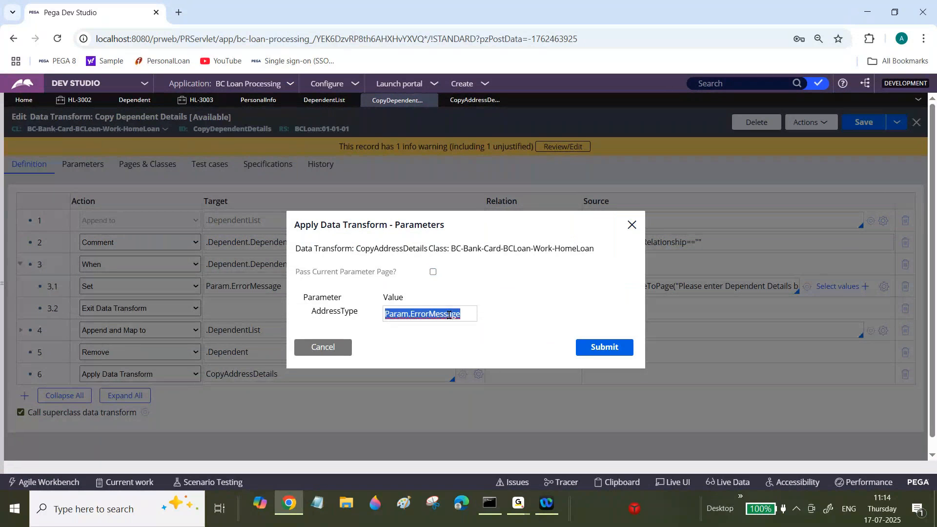
left_click(323, 348)
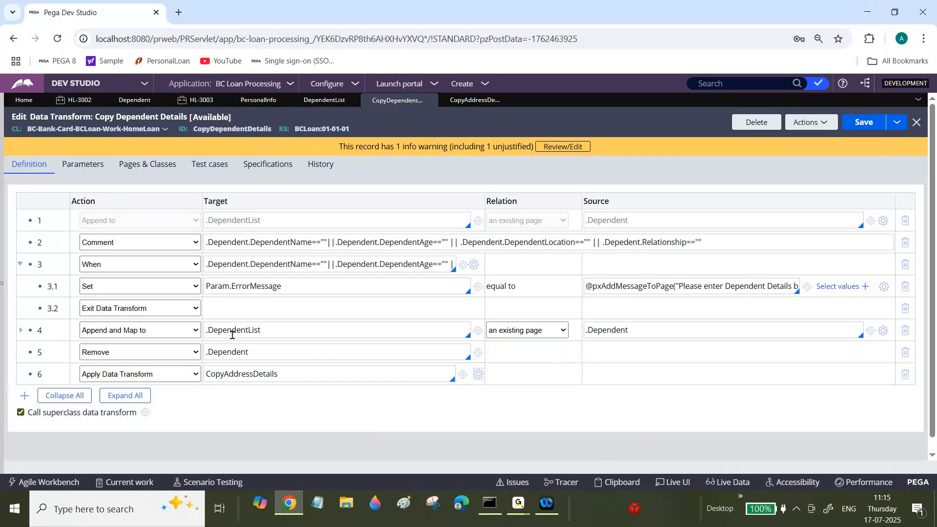
Review row 3.1's Param.ErrorMessage target and its pxAddMessageToPage source expression.
left_click(298, 288)
double_click(298, 289)
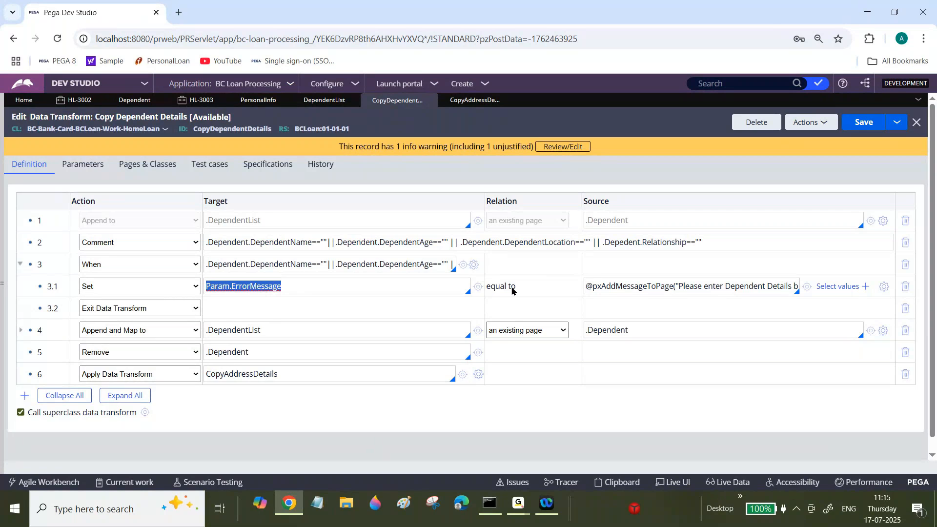
left_click(673, 290)
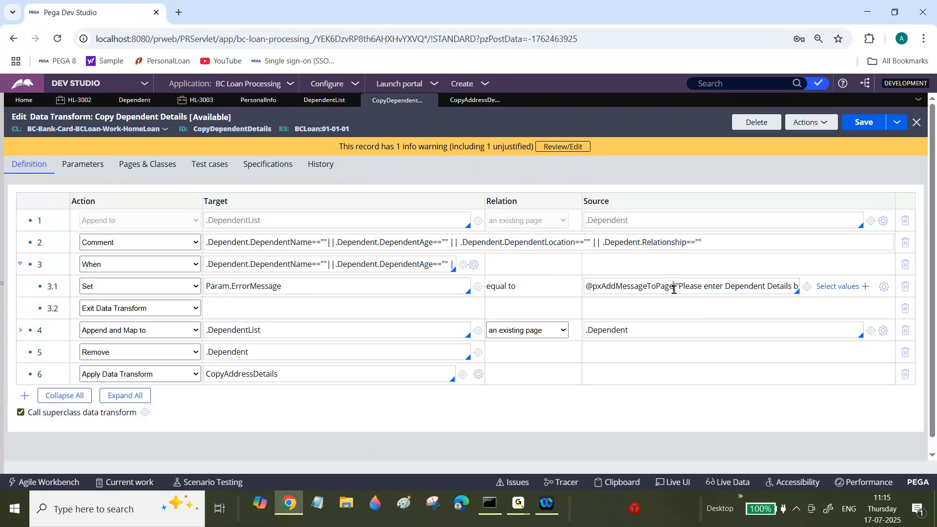
key("ctrl+a")
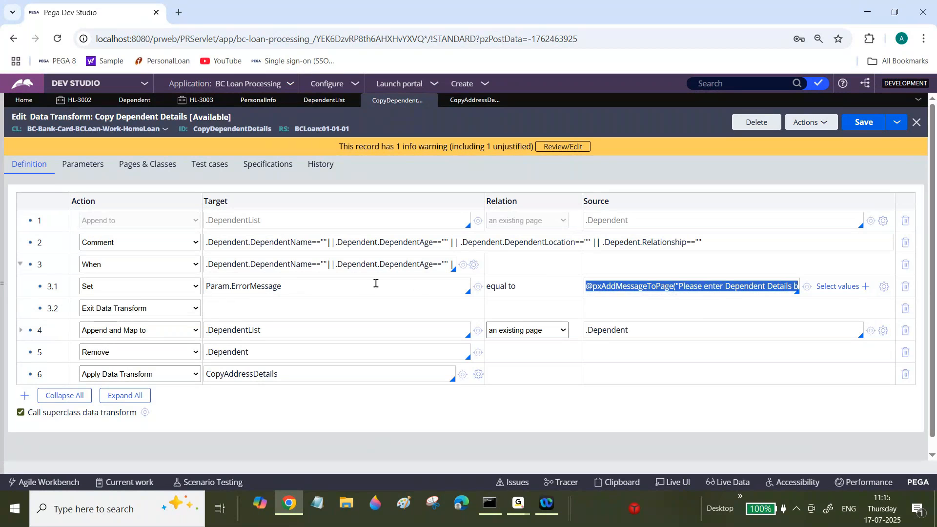
left_click(355, 288)
key("ctrl+a")
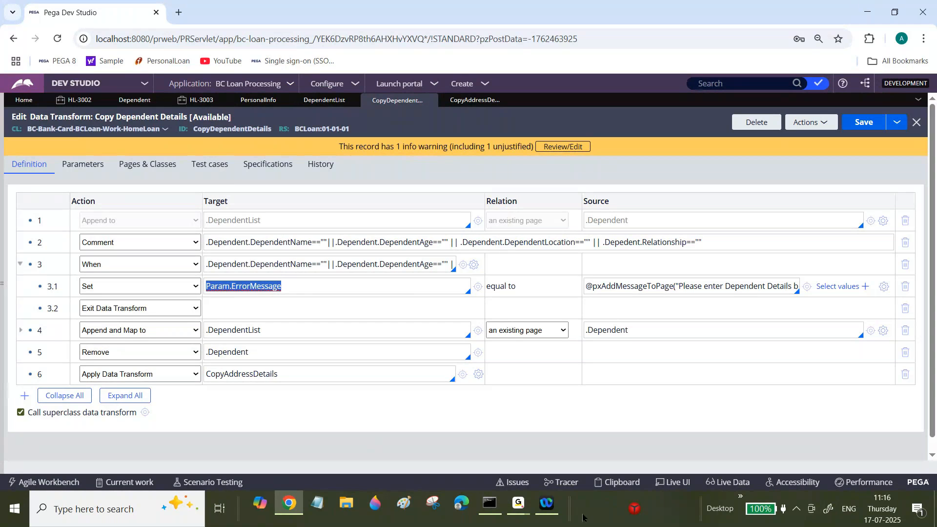
Examine how row 3.1 of Copy Dependent Details assigns the message function in its source to the ErrorMessage parameter.
left_click(518, 510)
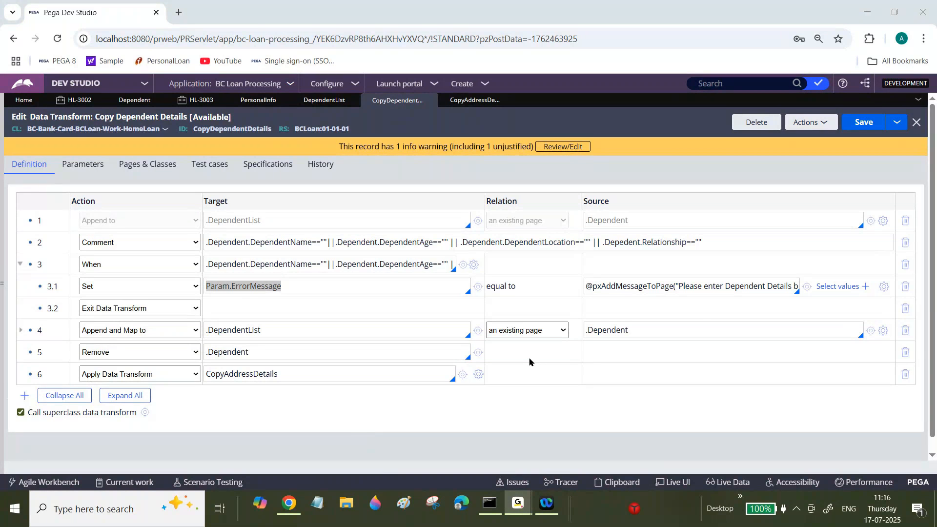
left_click(289, 504)
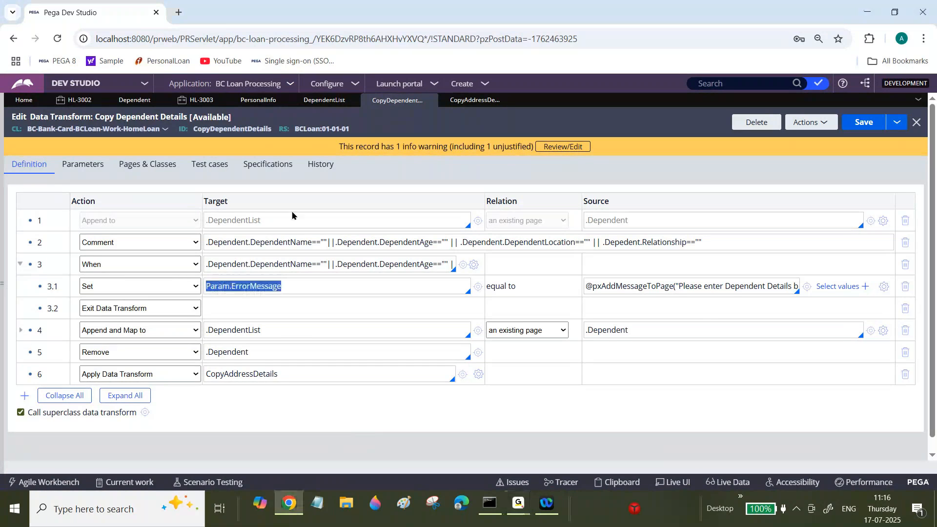
double_click(258, 288)
left_click(258, 288)
double_click(258, 287)
double_click(258, 288)
left_click(258, 288)
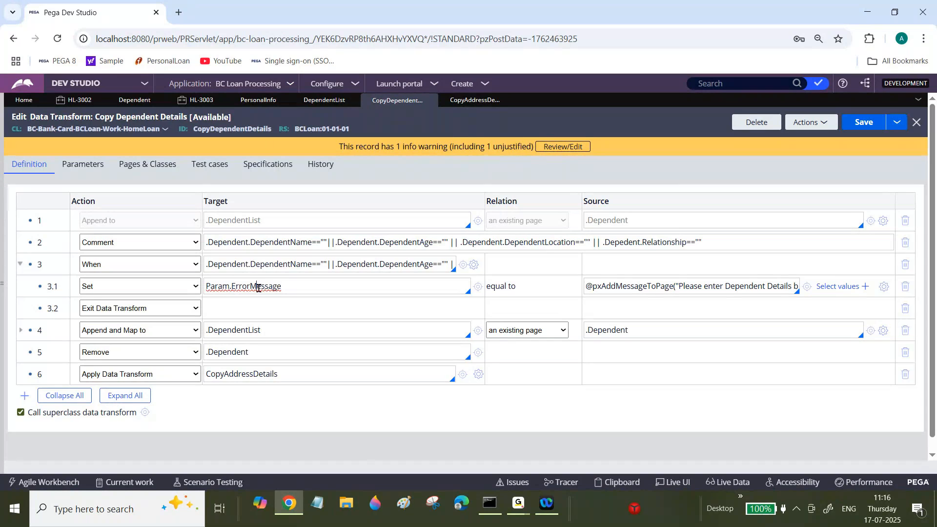
left_click(619, 286)
left_click_drag(593, 287, 672, 288)
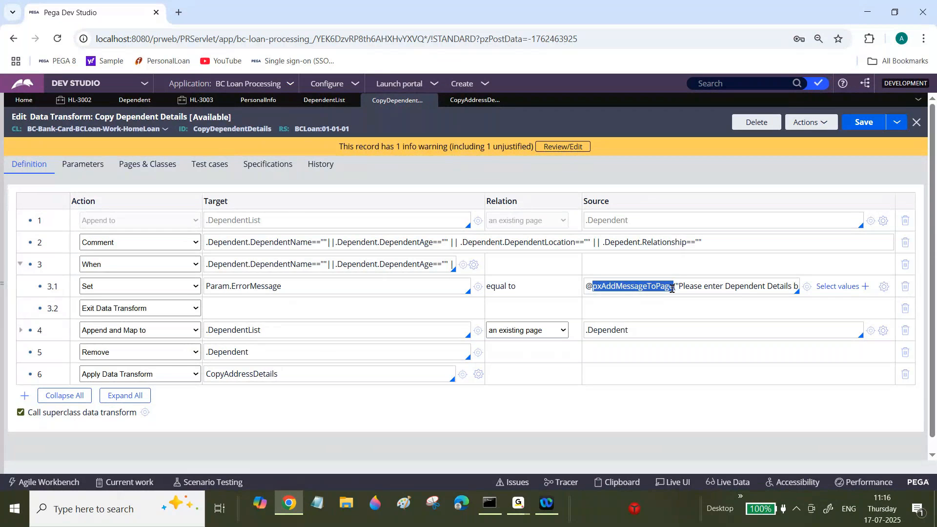
left_click(672, 288)
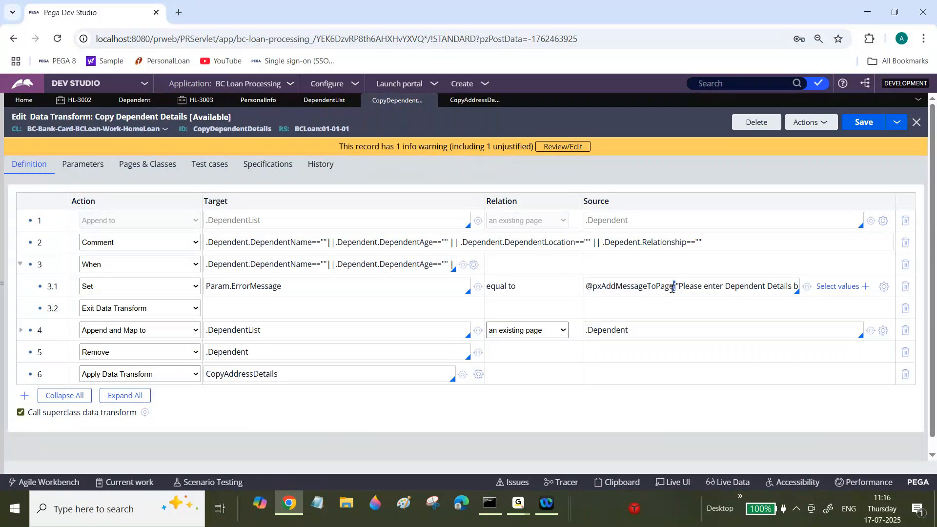
key("ctrl+a")
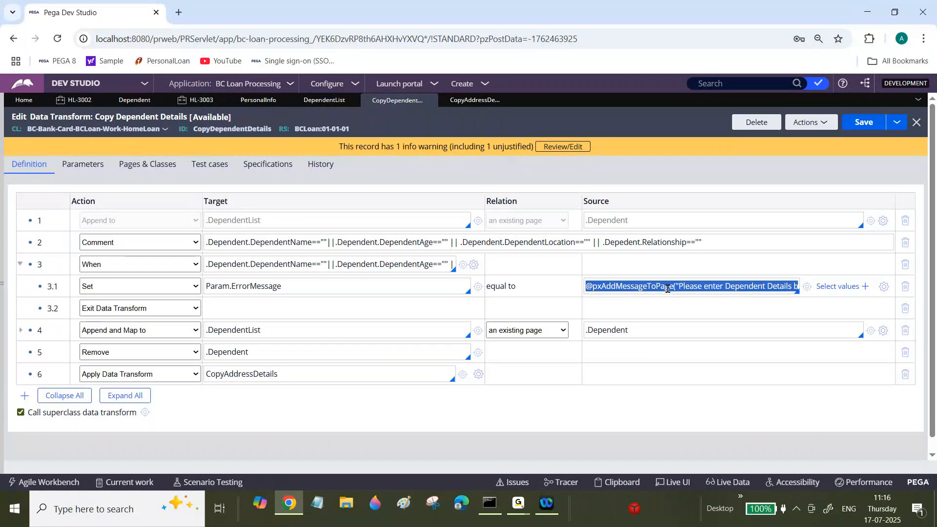
triple_click(668, 288)
double_click(266, 284)
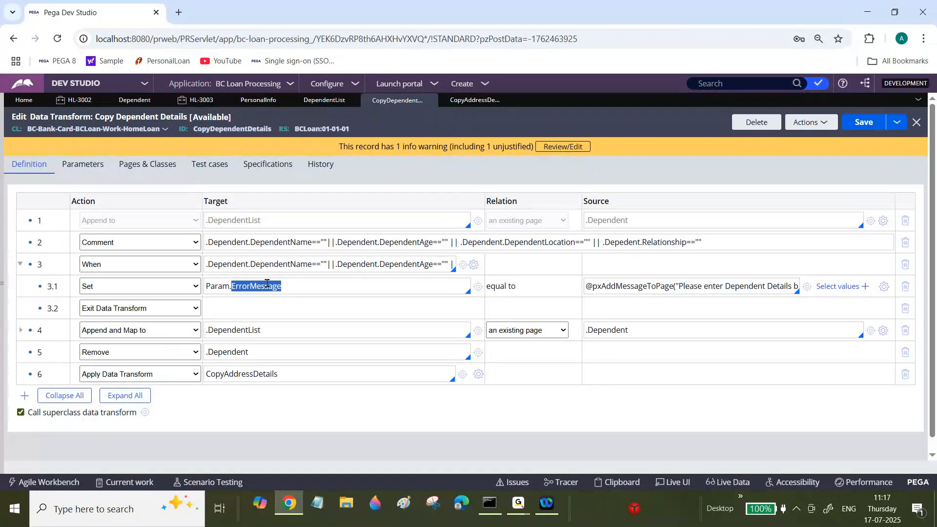
Search for the pxAddMessageToPage function, open its Default rule, and inspect the aMsgDescr input parameter.
double_click(630, 285)
key("ctrl+c")
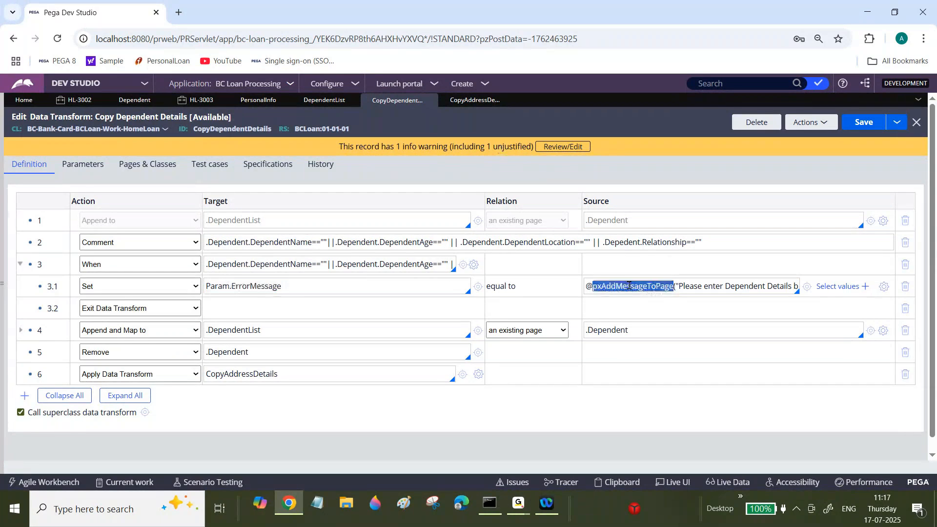
left_click(736, 82)
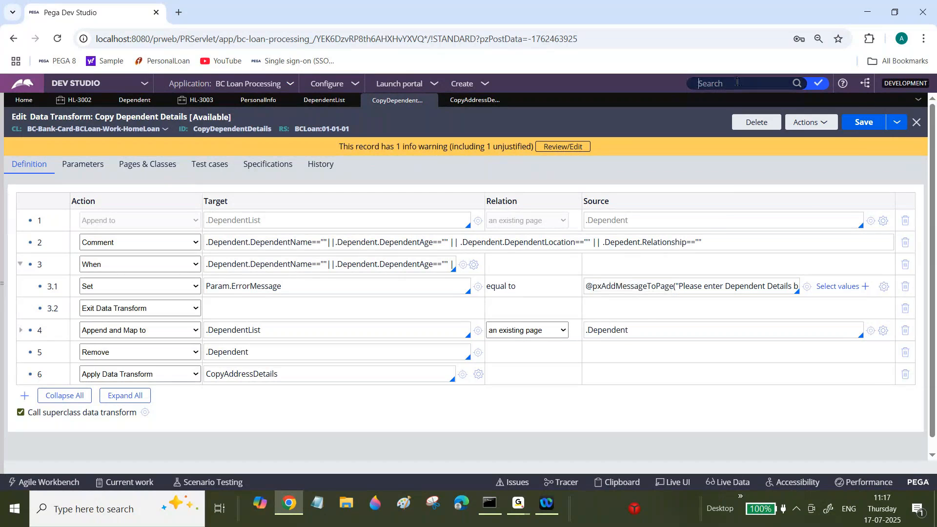
key("ctrl+v")
key("Return")
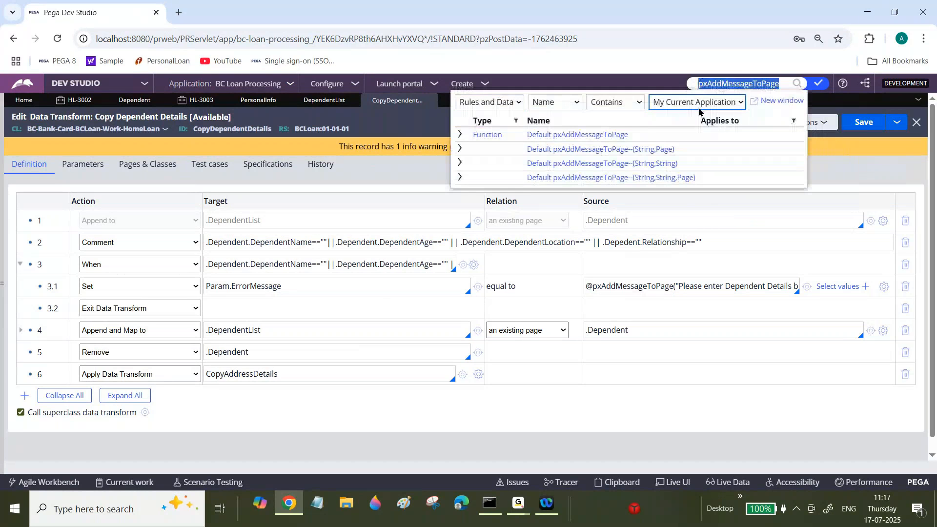
left_click(595, 136)
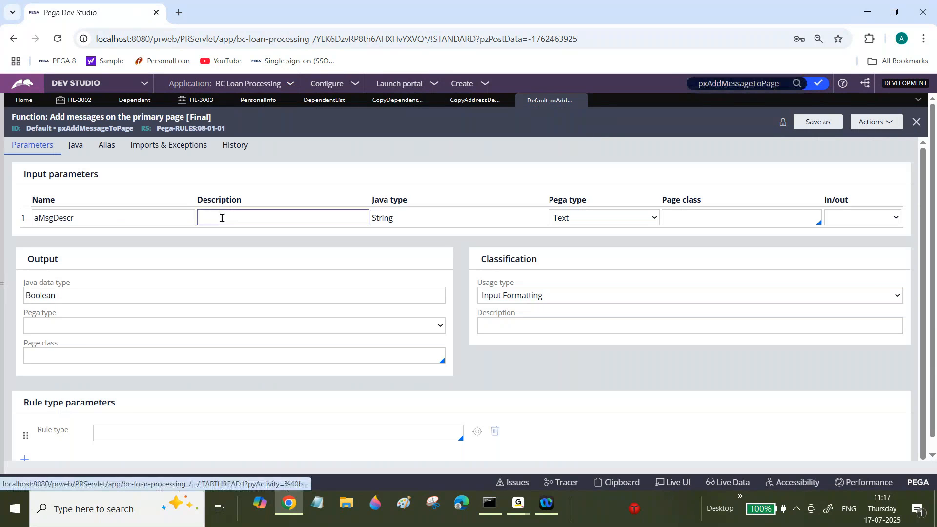
double_click(63, 218)
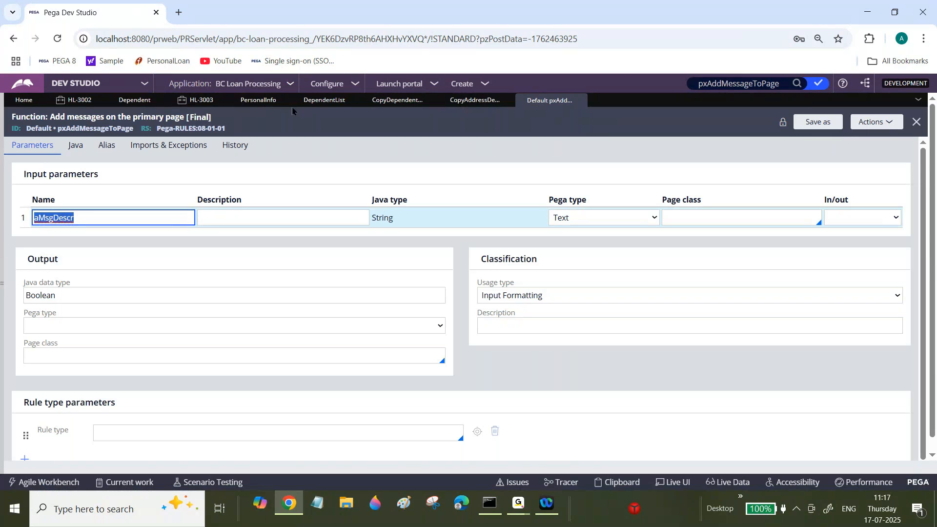
Compare row 3.1's ErrorMessage target in Copy Dependent Details with the AddressType parameter declared in Copy Address Details.
left_click(403, 106)
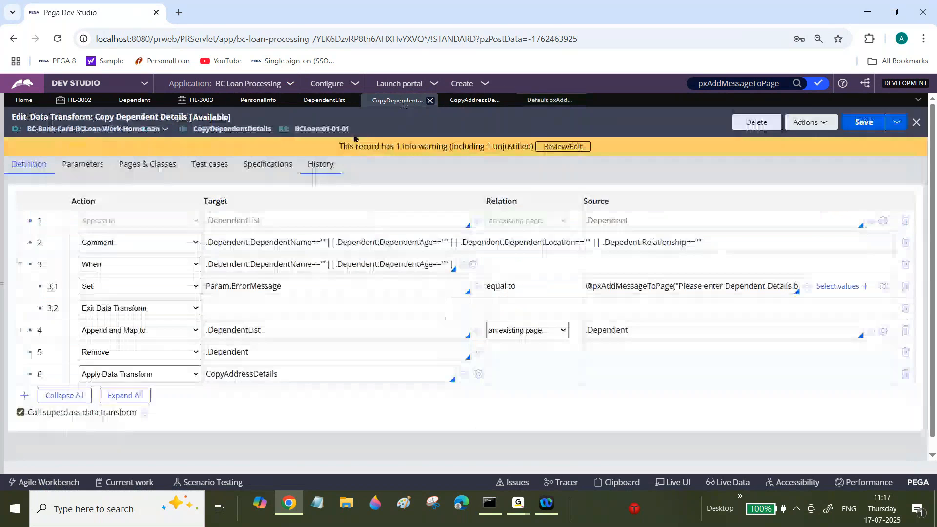
double_click(261, 286)
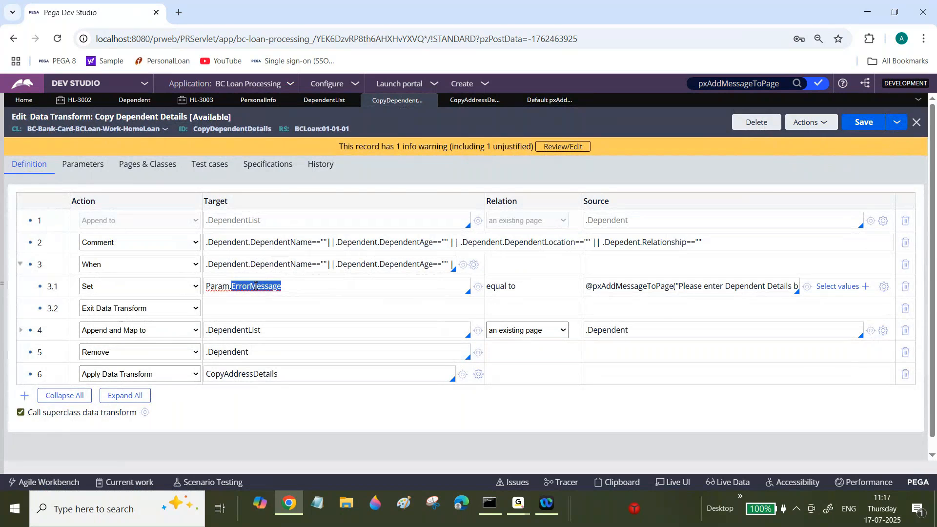
key("ctrl+a")
double_click(256, 287)
left_click(488, 100)
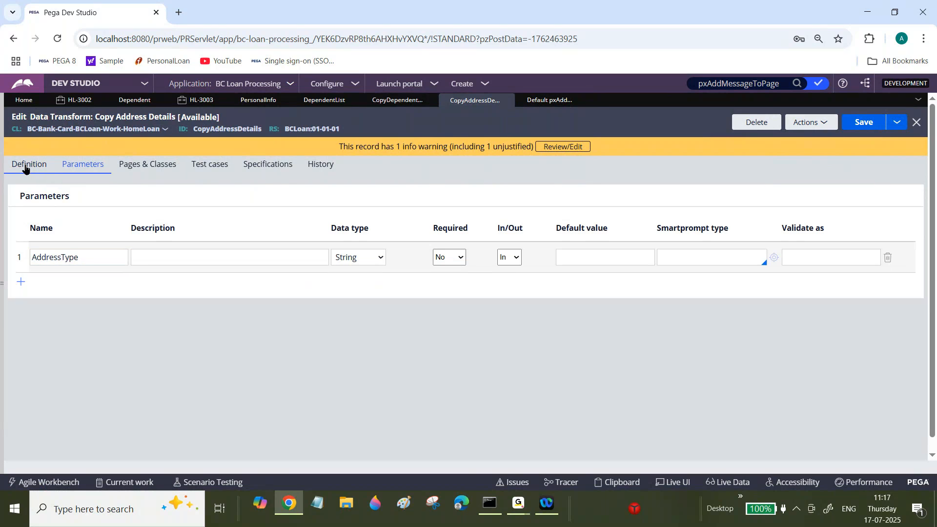
double_click(60, 258)
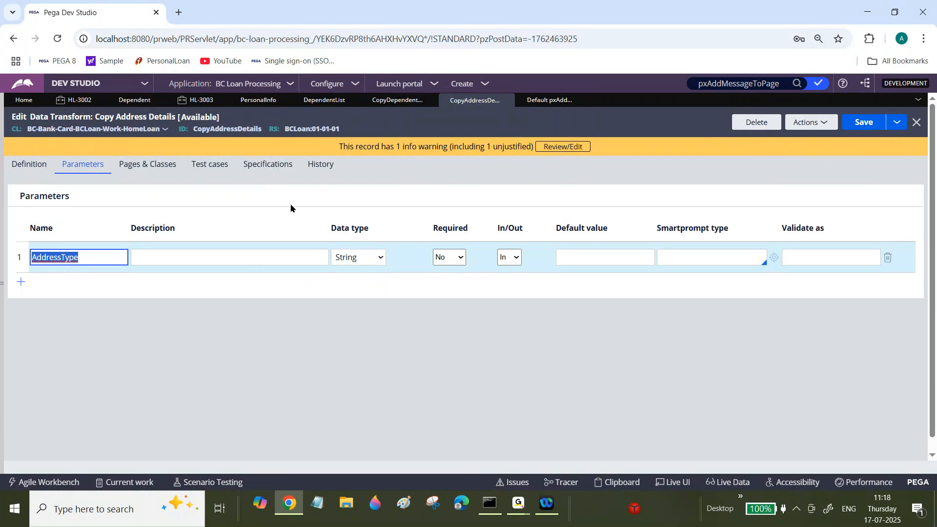
Return to Copy Dependent Details and check its declared parameters against row 3.1's ErrorMessage target.
left_click(381, 101)
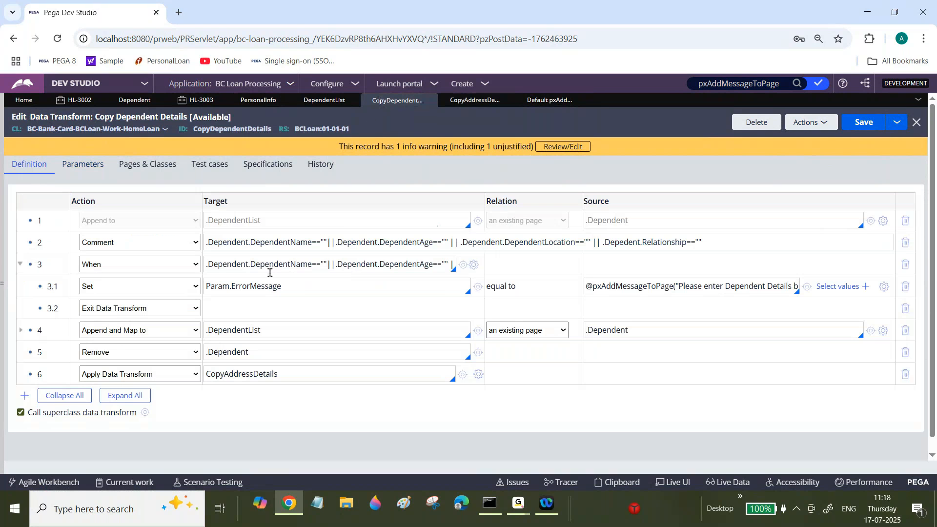
double_click(262, 287)
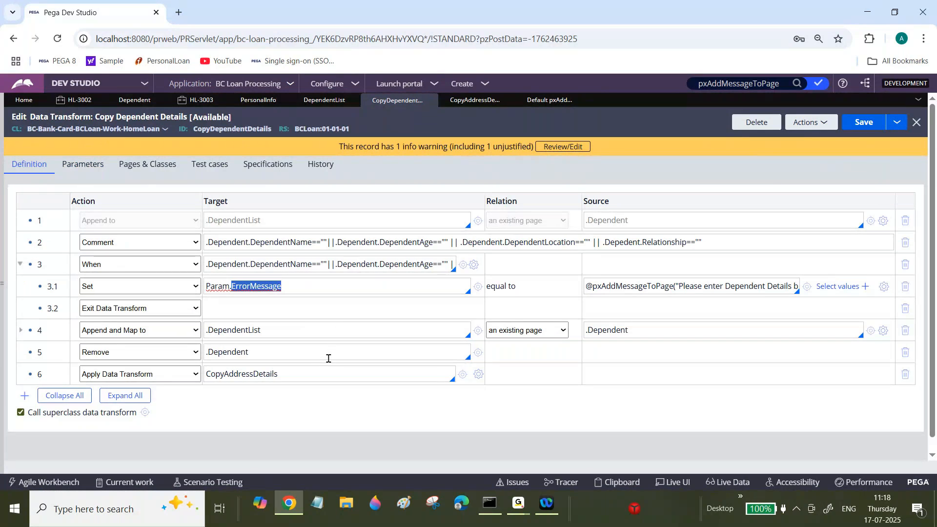
left_click(83, 164)
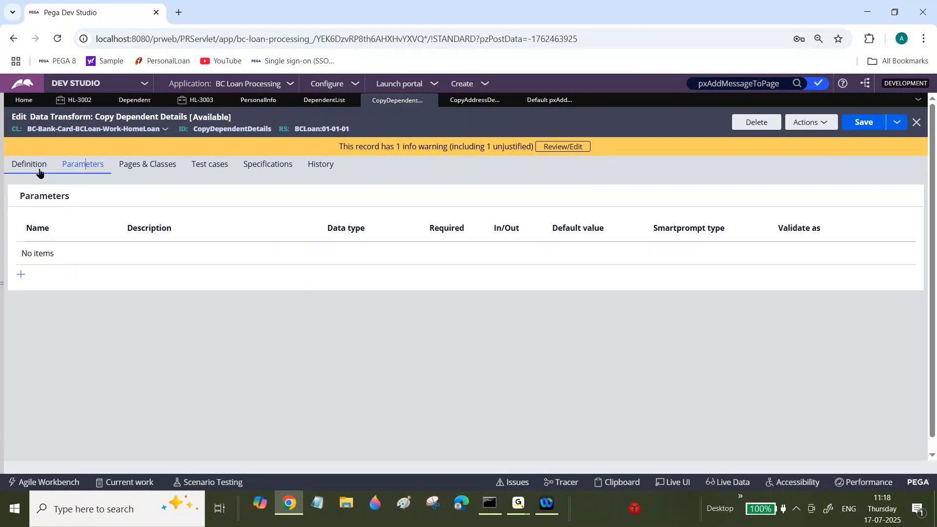
key("Left")
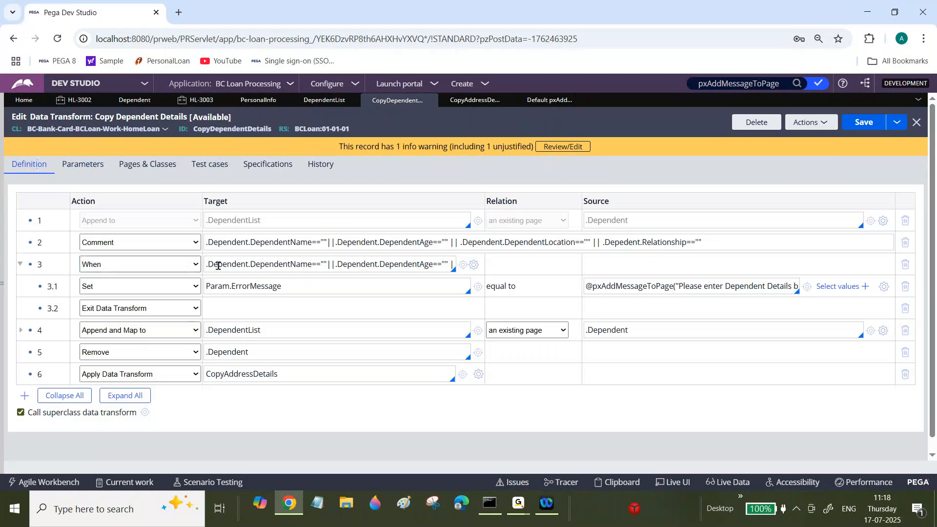
double_click(257, 286)
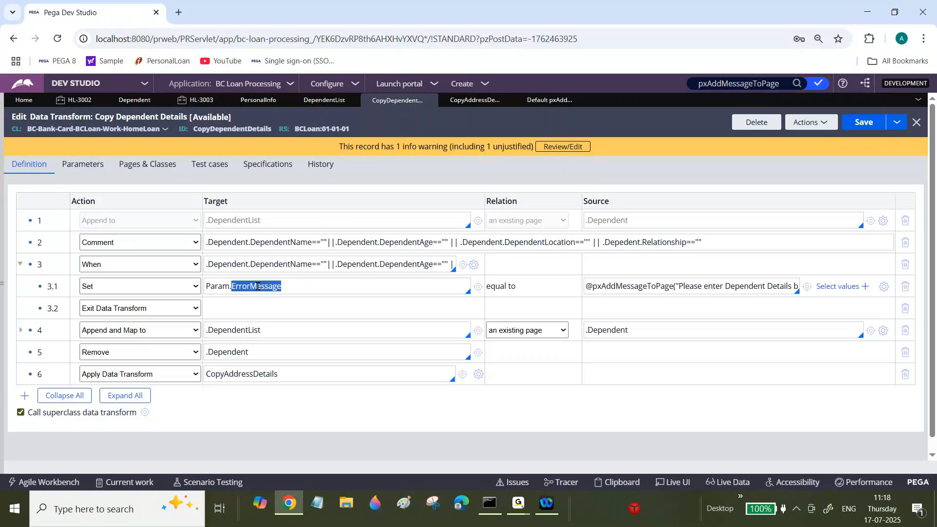
View the parameter settings of row 6's CopyAddressDetails transform, cancel the dialog, and compare that row with row 3.1's target.
left_click(480, 375)
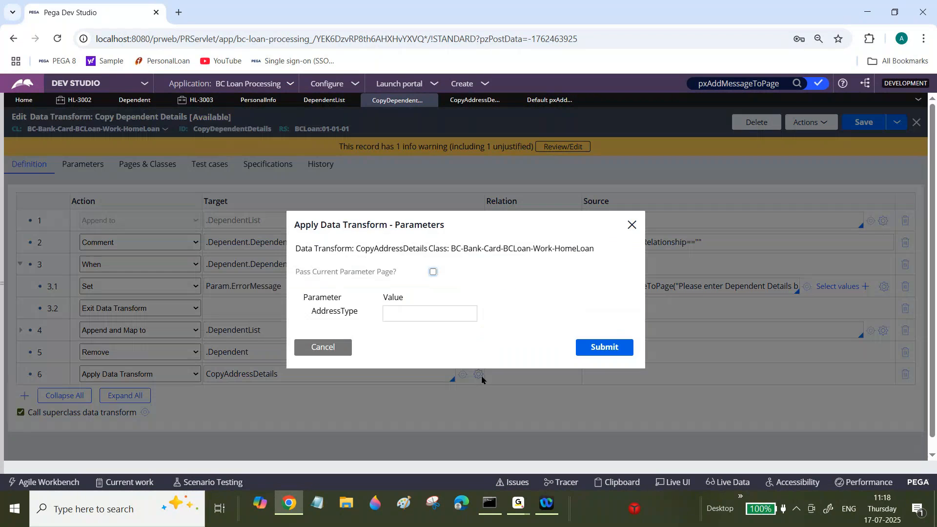
left_click(323, 347)
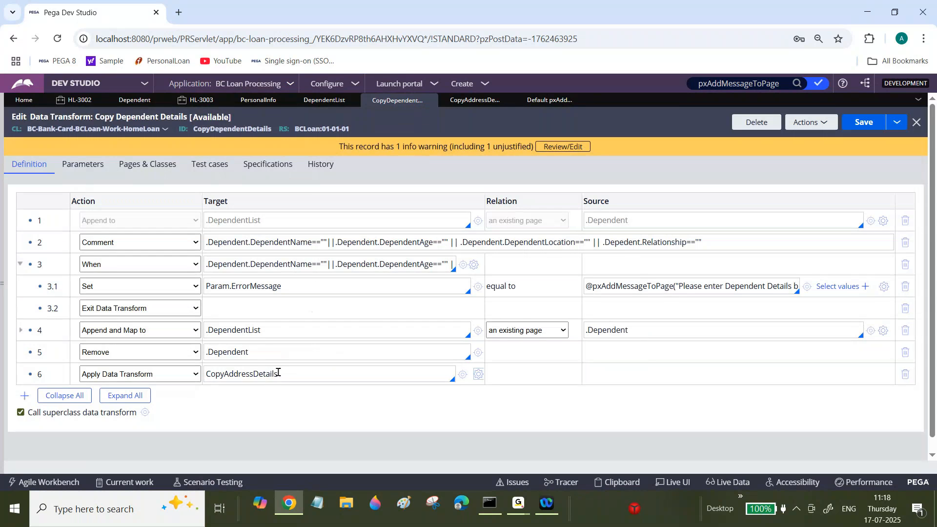
double_click(278, 372)
double_click(258, 285)
double_click(253, 370)
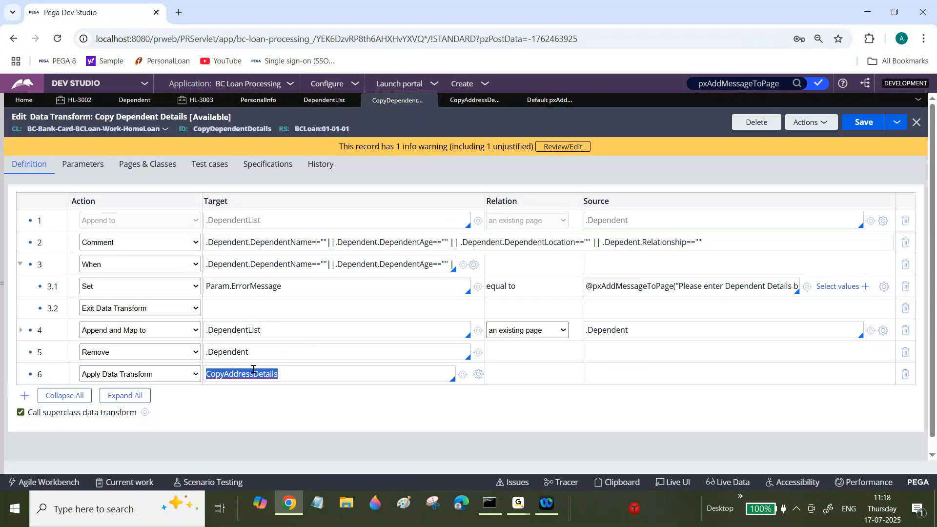
Review row 3.1's ErrorMessage parameter in relation to the CopyDependentDetails rule and the CopyAddressDetails transform applied in row 6.
double_click(264, 286)
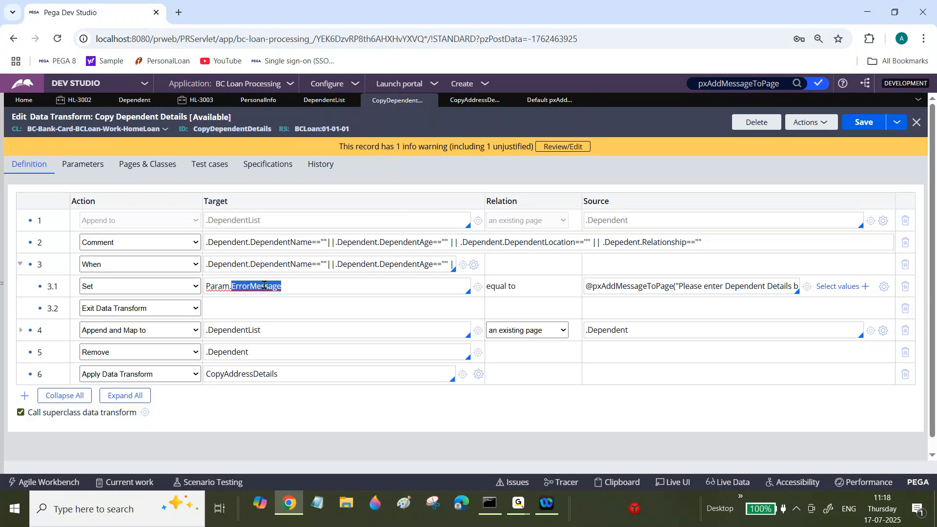
left_click(263, 286)
double_click(264, 285)
double_click(235, 128)
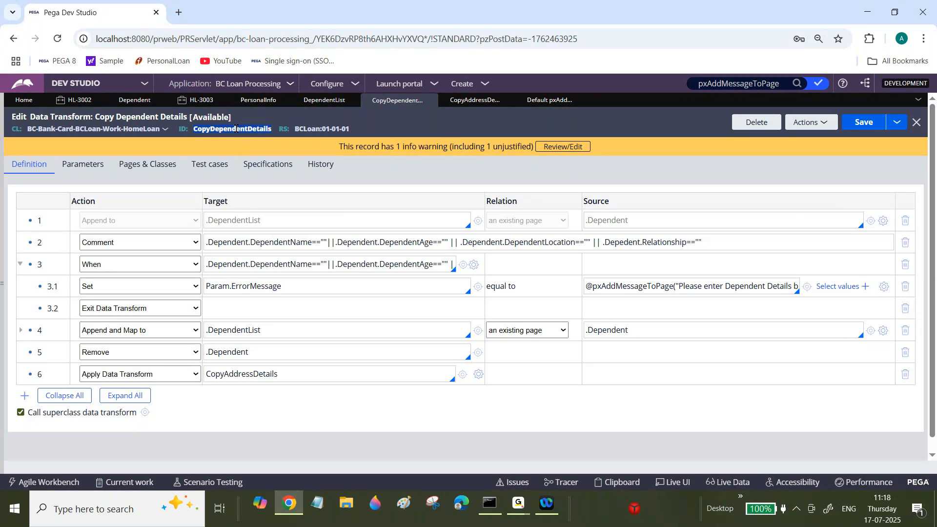
left_click(256, 285)
double_click(256, 285)
left_click(518, 503)
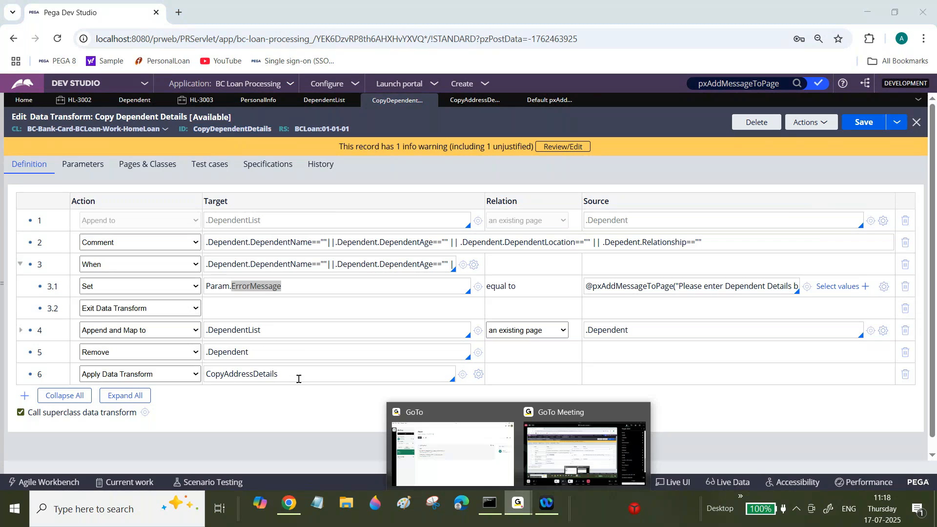
left_click(261, 289)
double_click(261, 288)
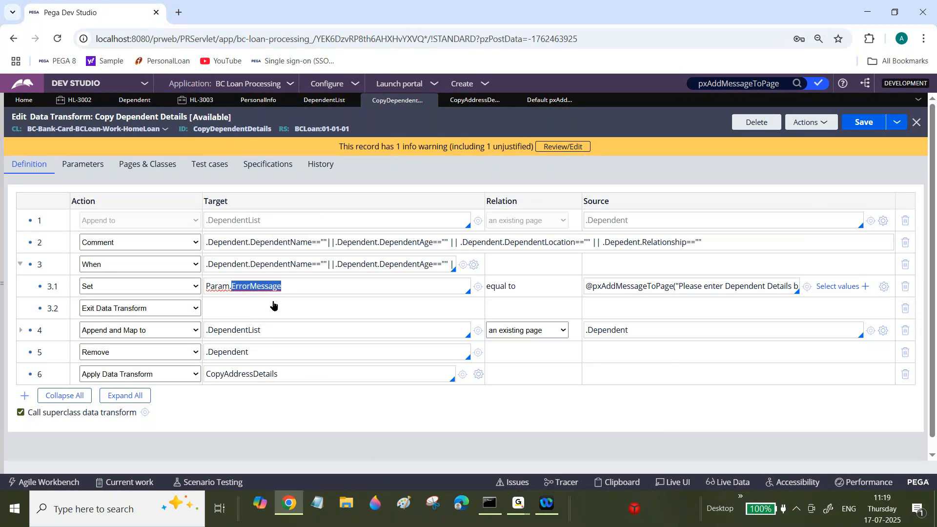
double_click(279, 375)
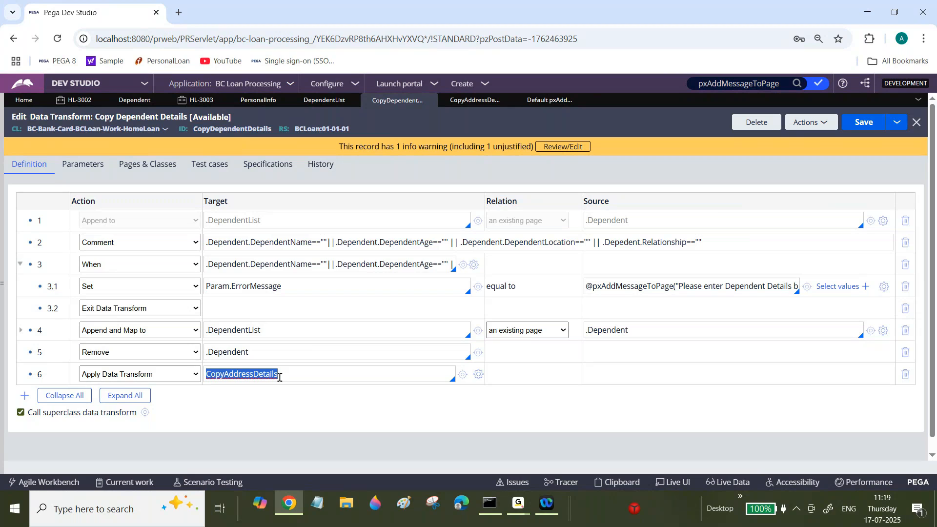
left_click(518, 502)
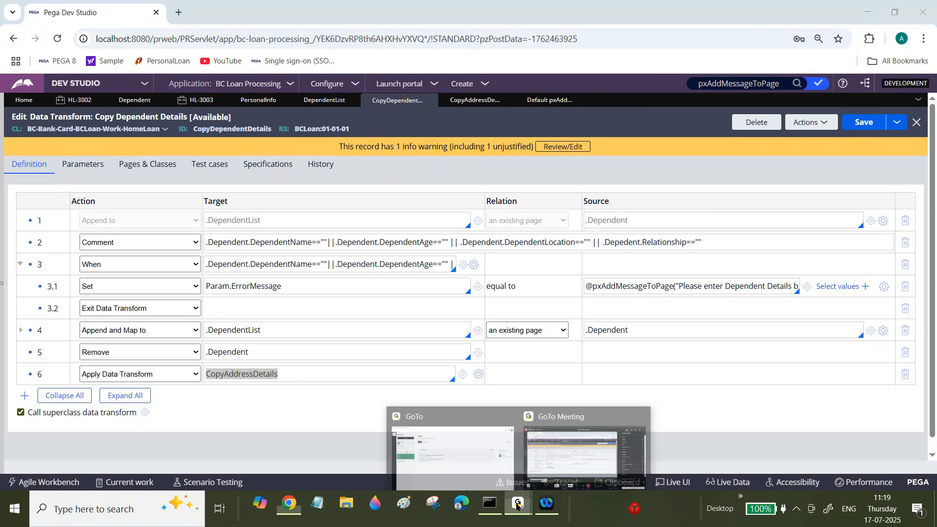